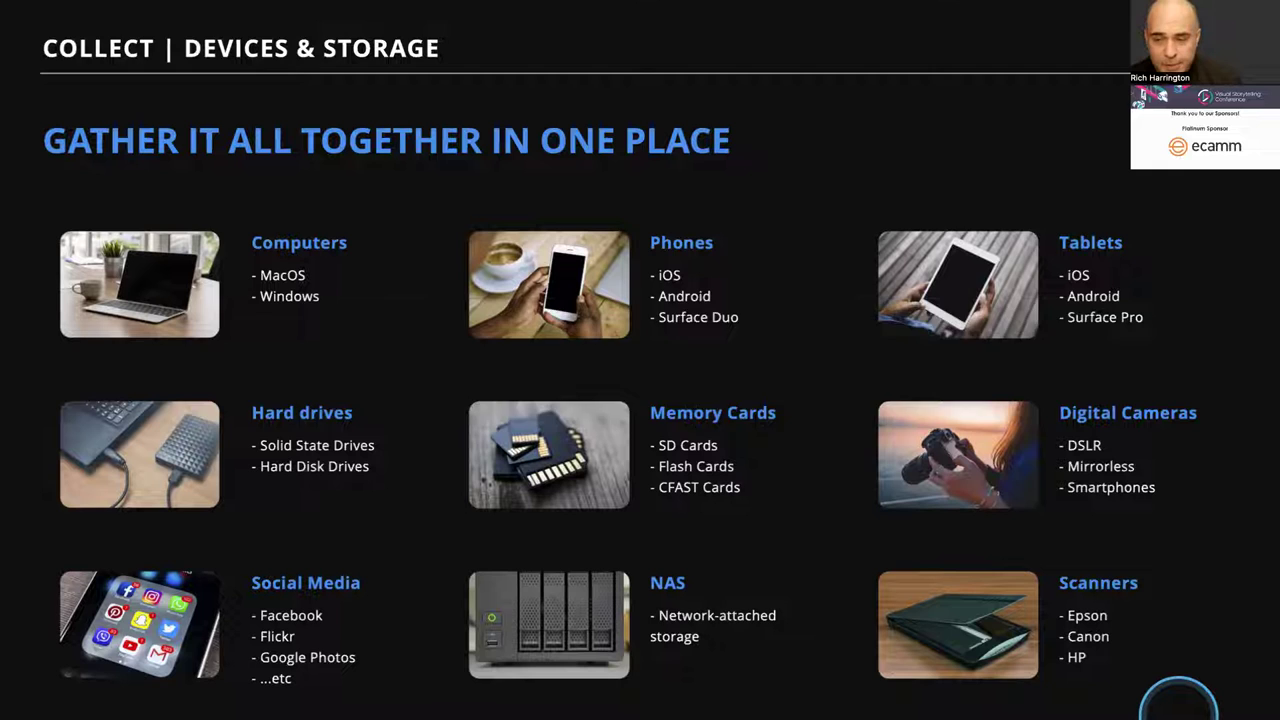
# - Switch to Mylio and examine the Devices page, covering computers, mobile devices, drives and clouds
pyautogui.press('super+Tab')
pyautogui.click(772, 359)
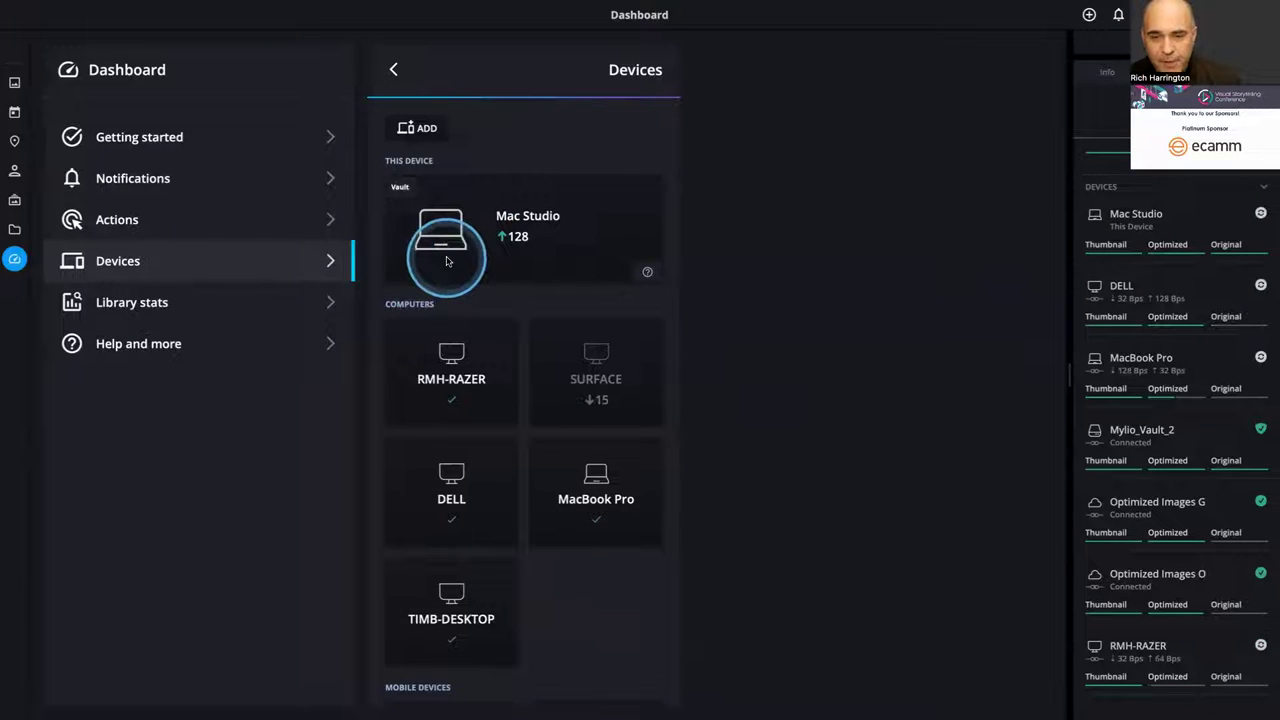
pyautogui.scroll(-3, 446, 235)
pyautogui.scroll(-8, 447, 260)
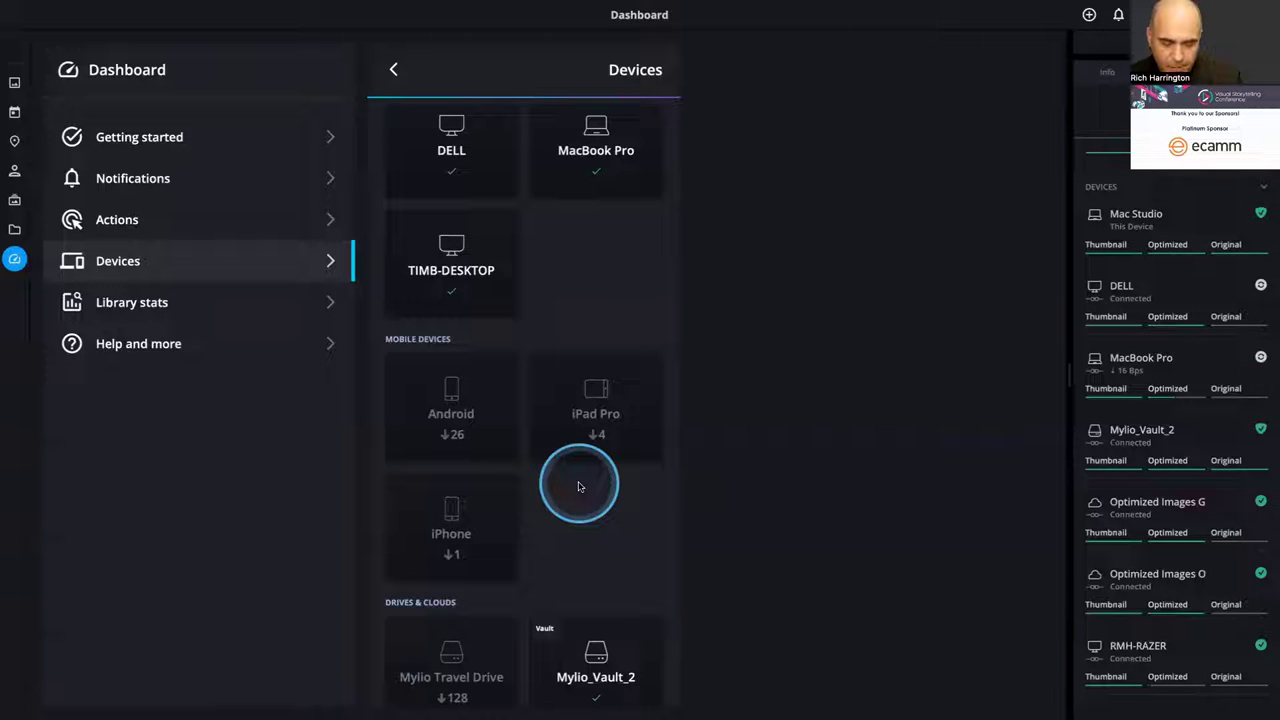
pyautogui.scroll(-3, 578, 480)
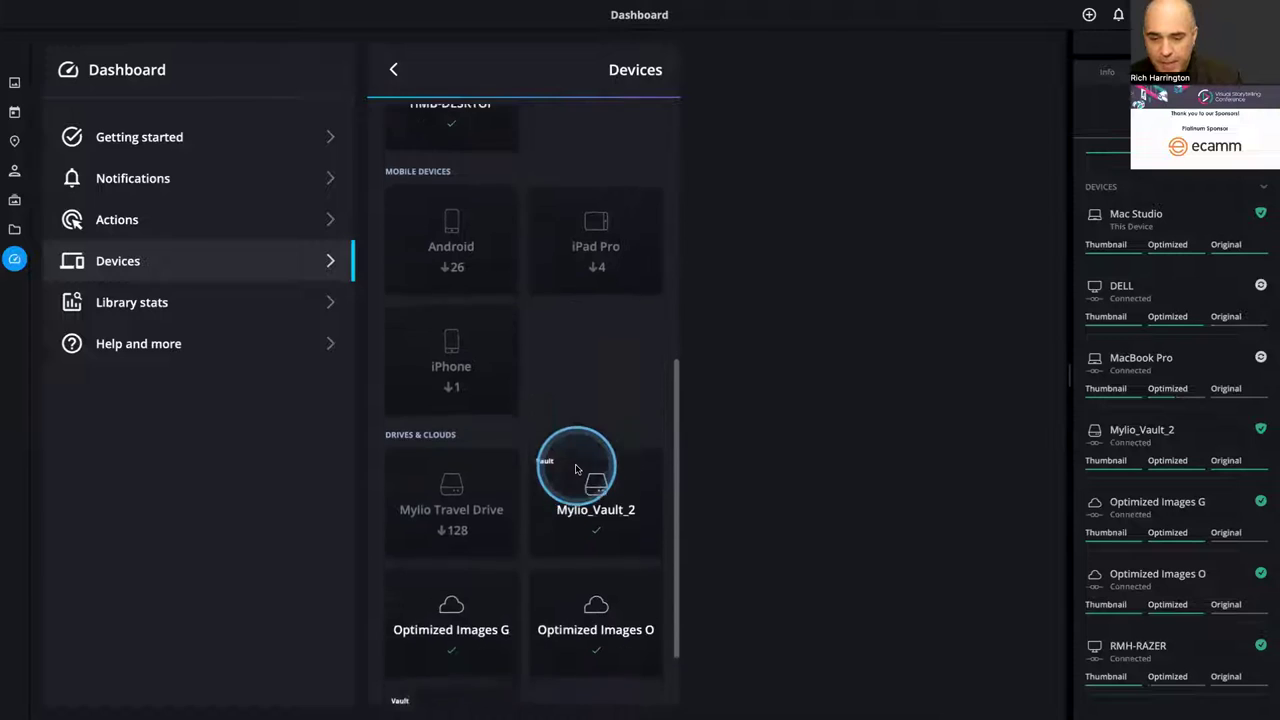
pyautogui.scroll(-2, 576, 469)
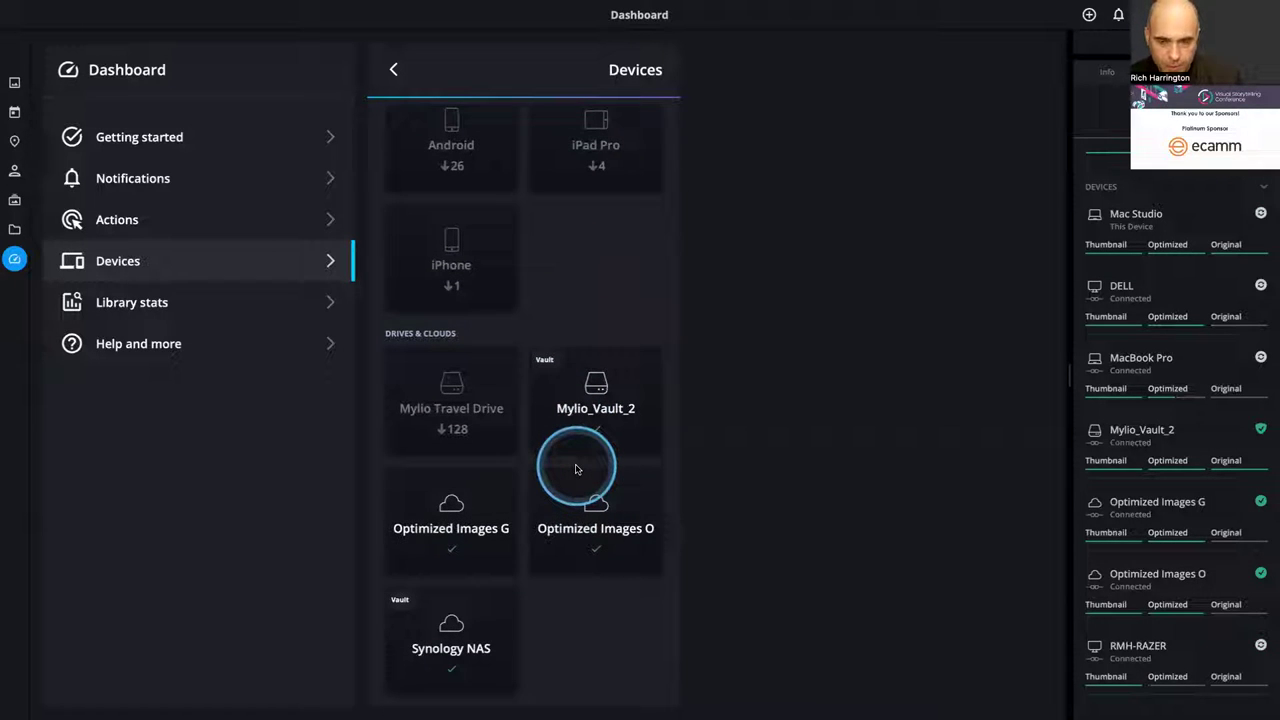
pyautogui.scroll(-1, 576, 469)
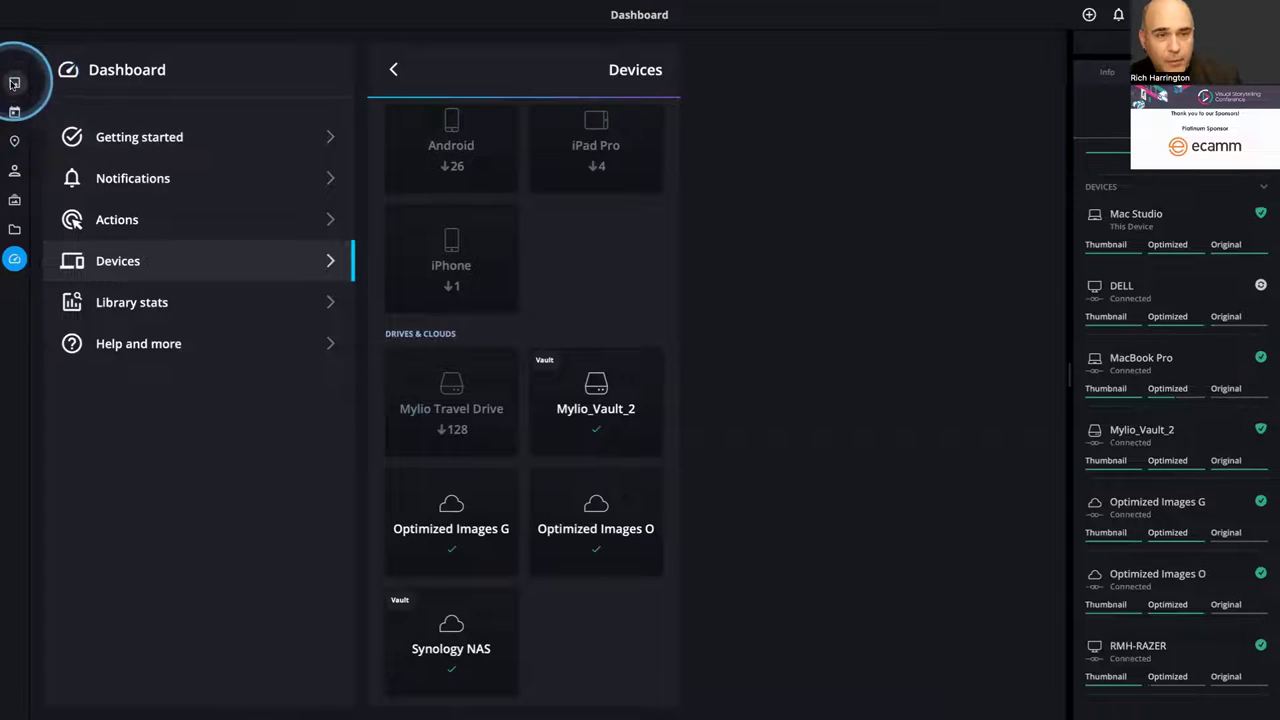
# - Open All Photos and browse past the scanned wedding pictures to the baseball stadium shots
pyautogui.click(14, 83)
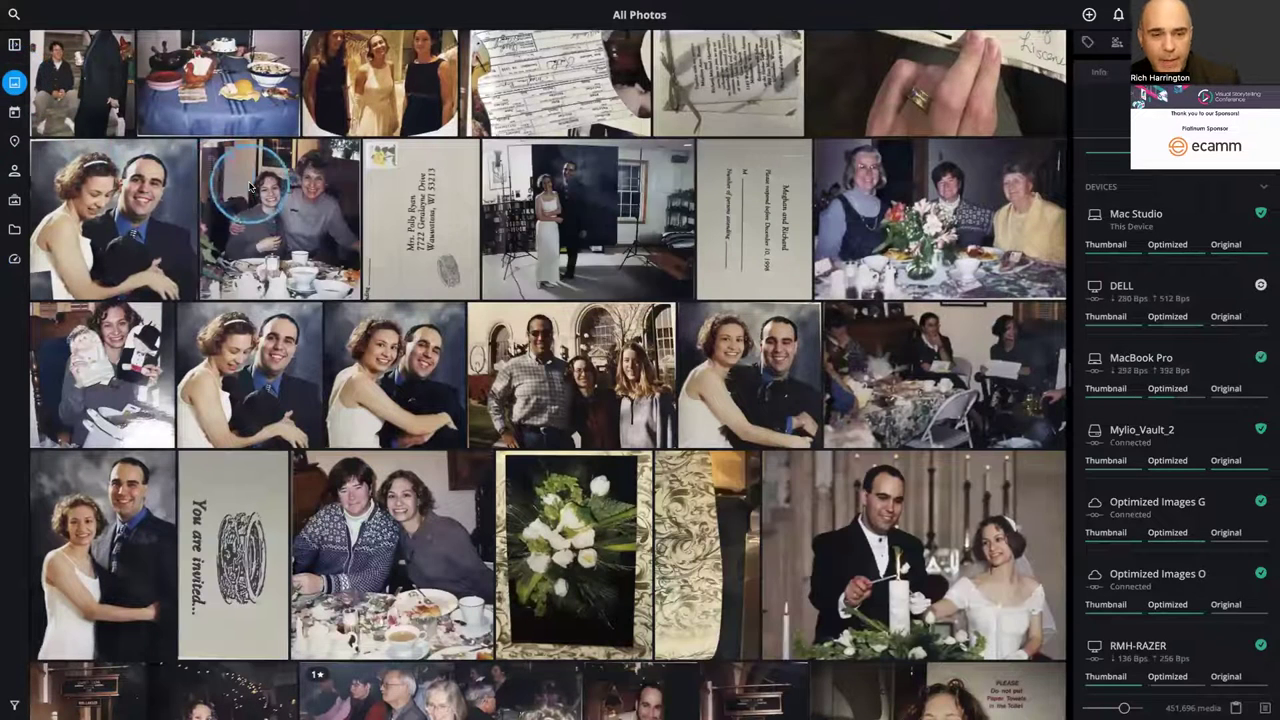
pyautogui.scroll(-3, 303, 183)
pyautogui.scroll(-8, 303, 187)
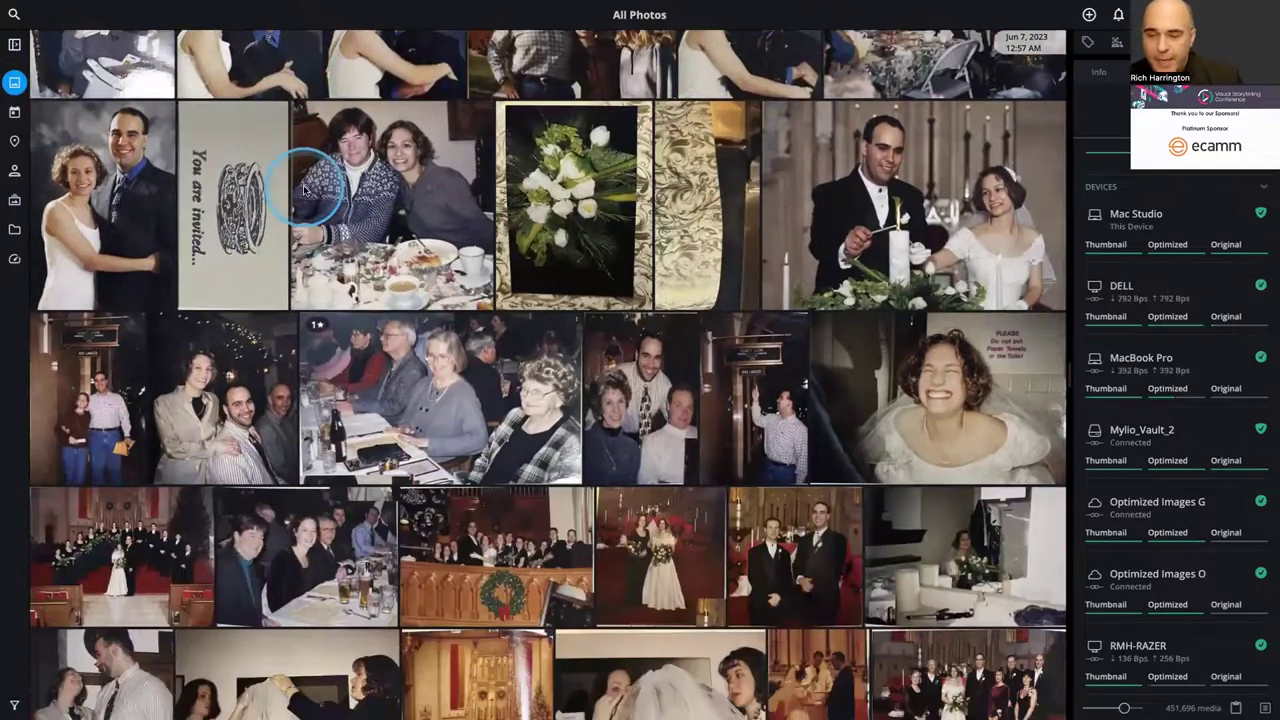
pyautogui.scroll(-10, 303, 190)
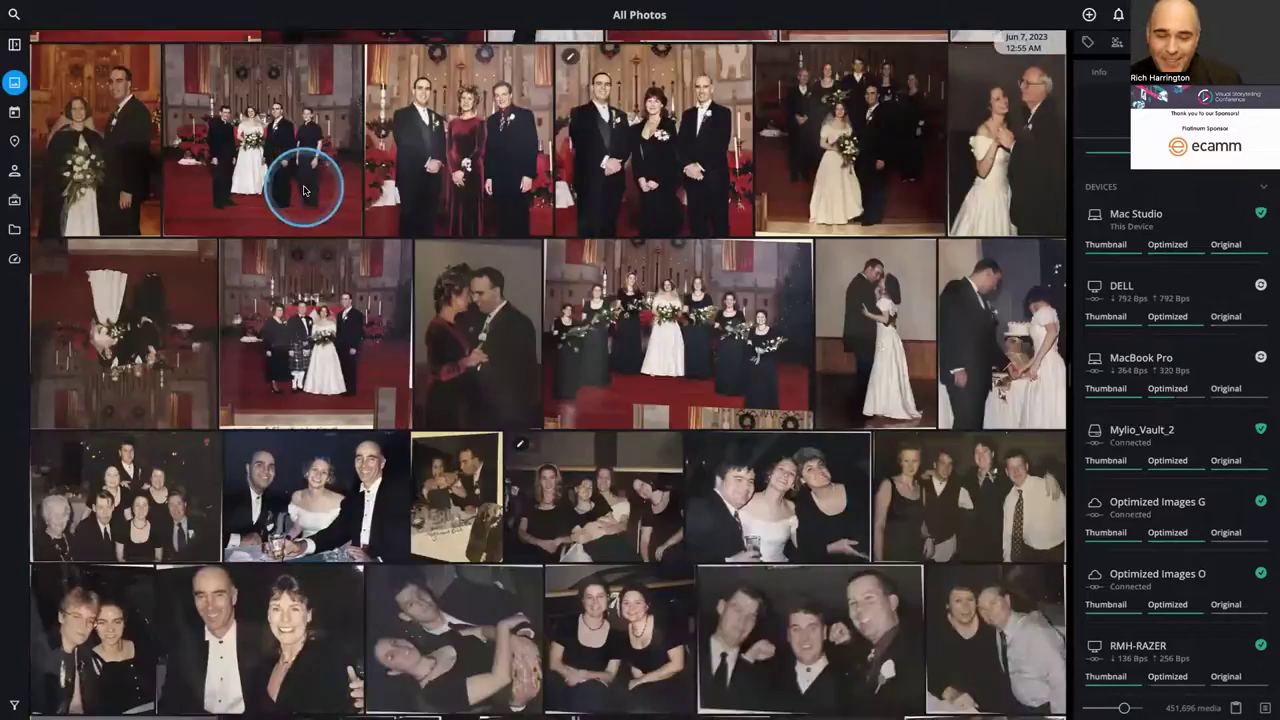
pyautogui.scroll(-3, 303, 190)
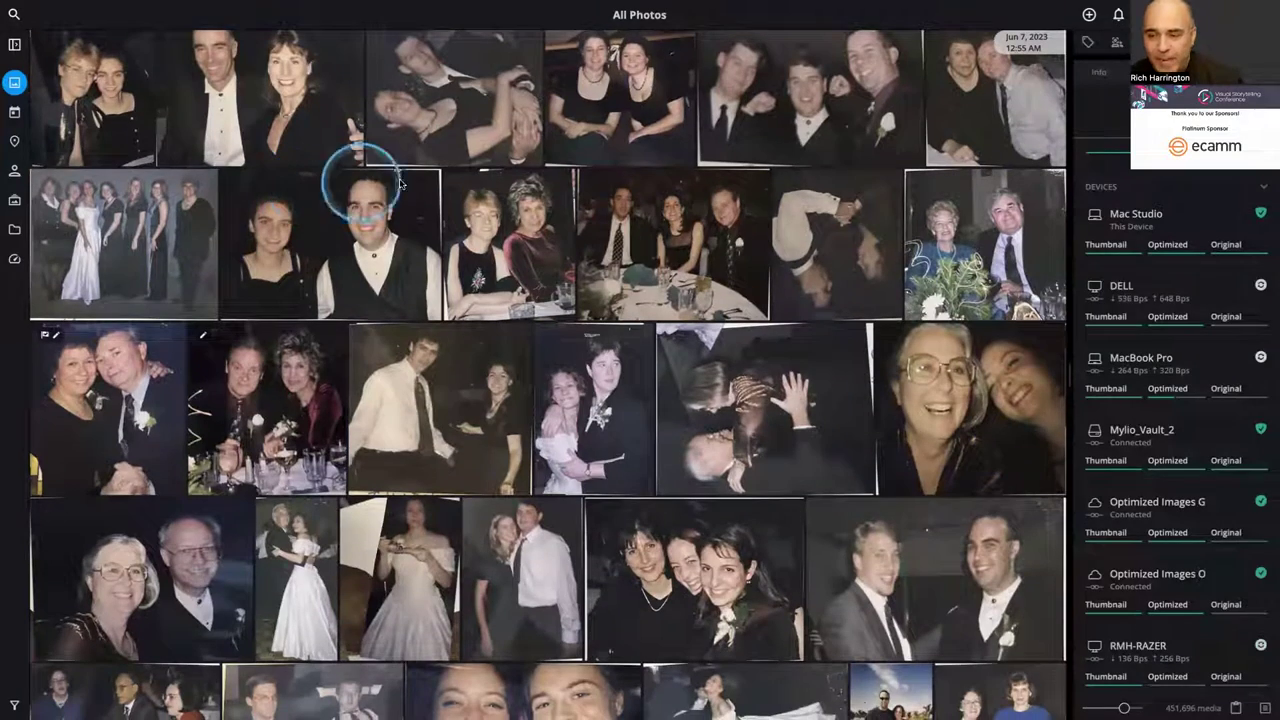
pyautogui.moveTo(955, 120); pyautogui.dragTo(1029, 110)
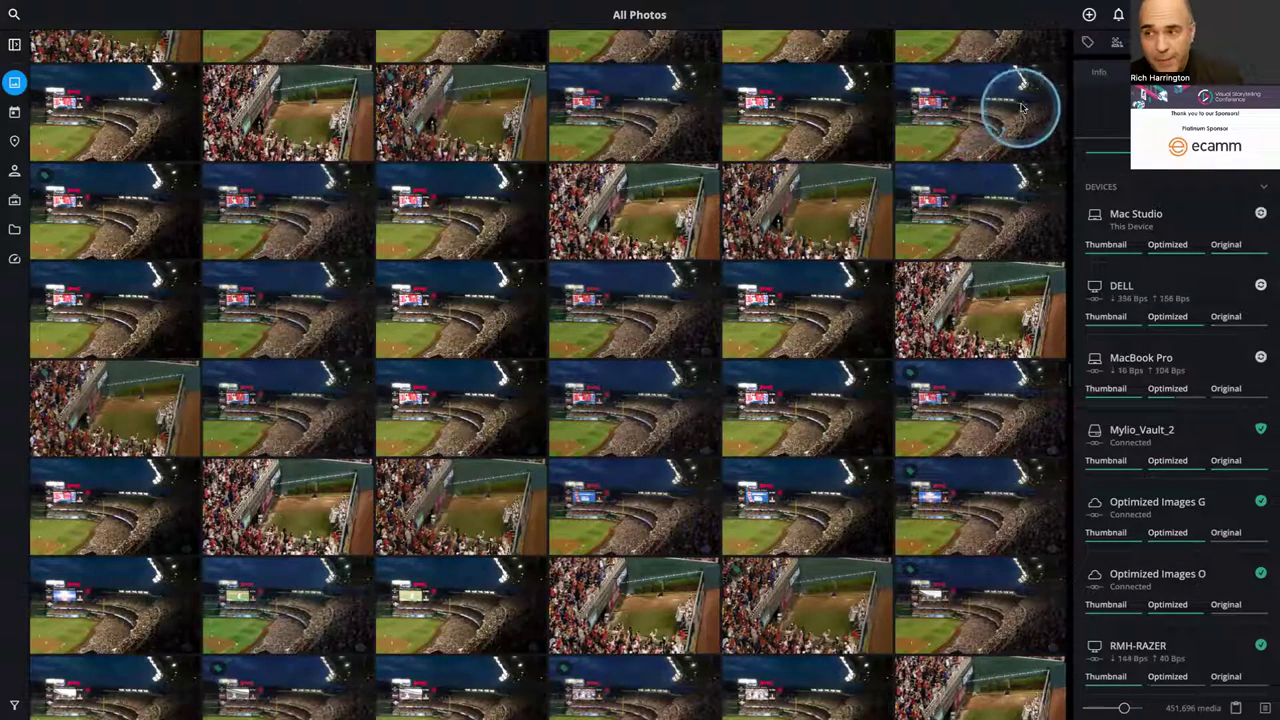
# - Pick a folder on the ThunderBay A drive as media to add and review the link, copy and move options without importing
pyautogui.click(1089, 15)
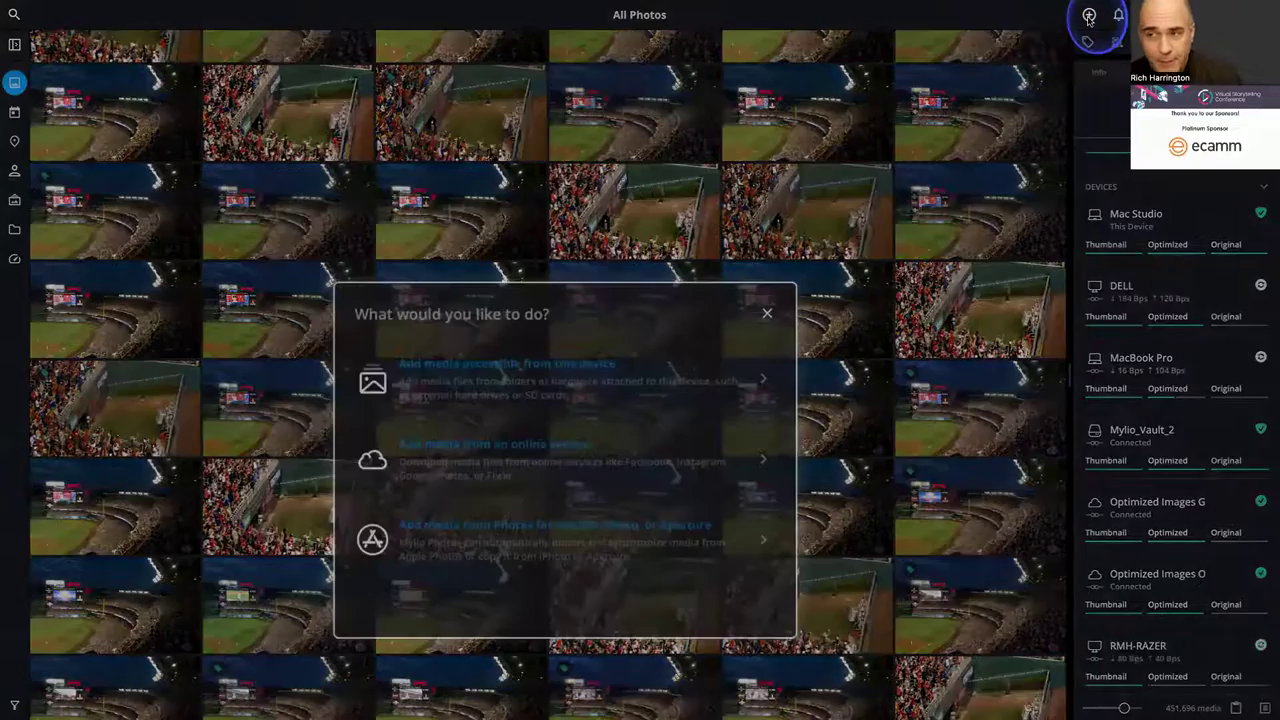
pyautogui.click(546, 373)
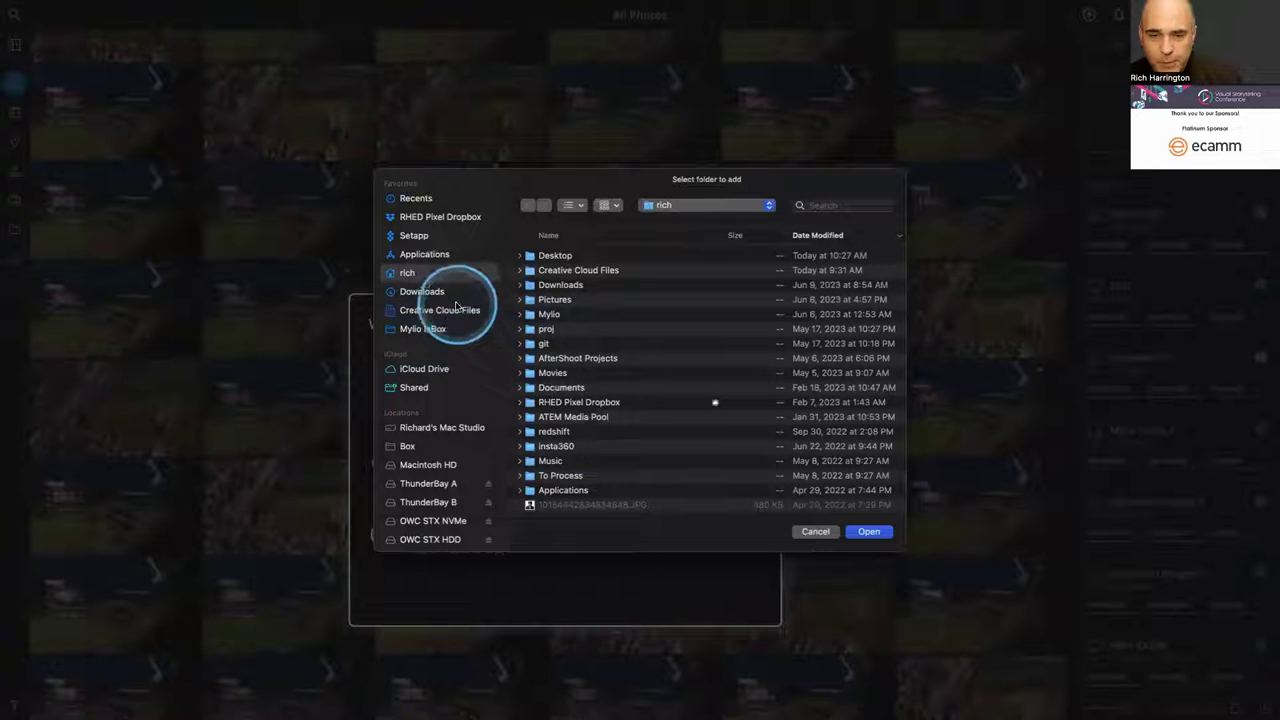
pyautogui.click(459, 484)
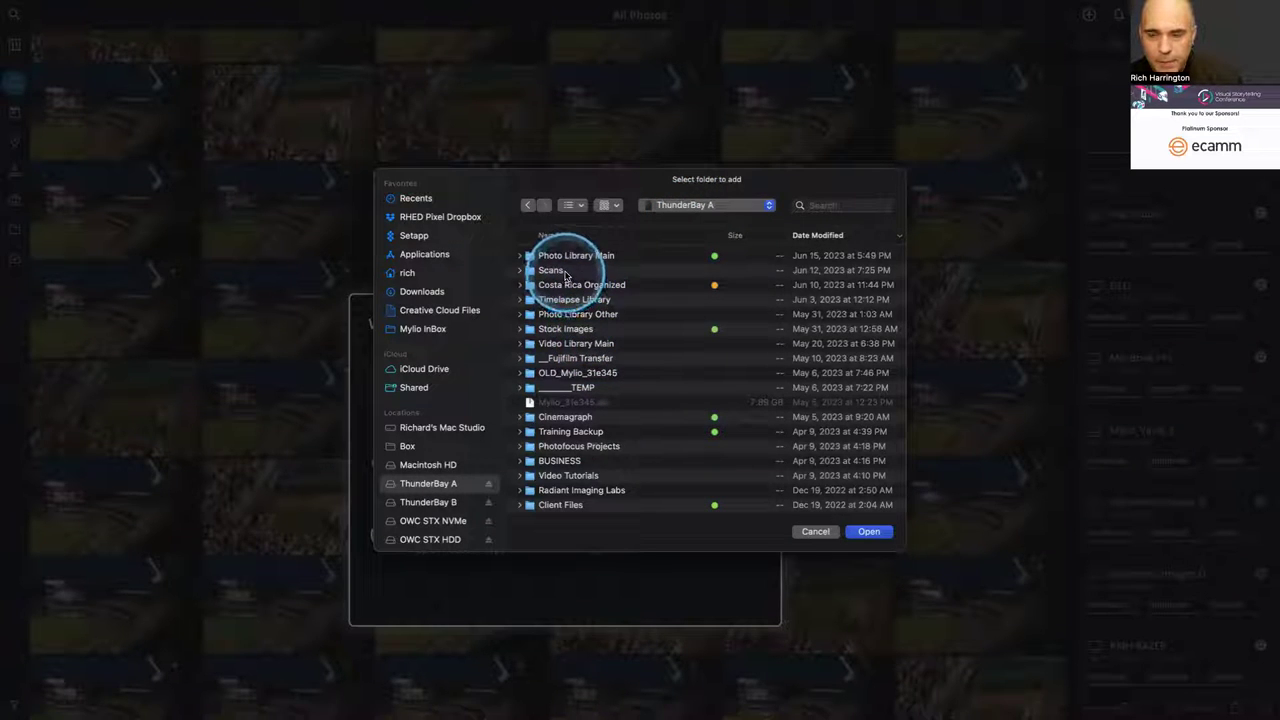
pyautogui.scroll(-2, 612, 452)
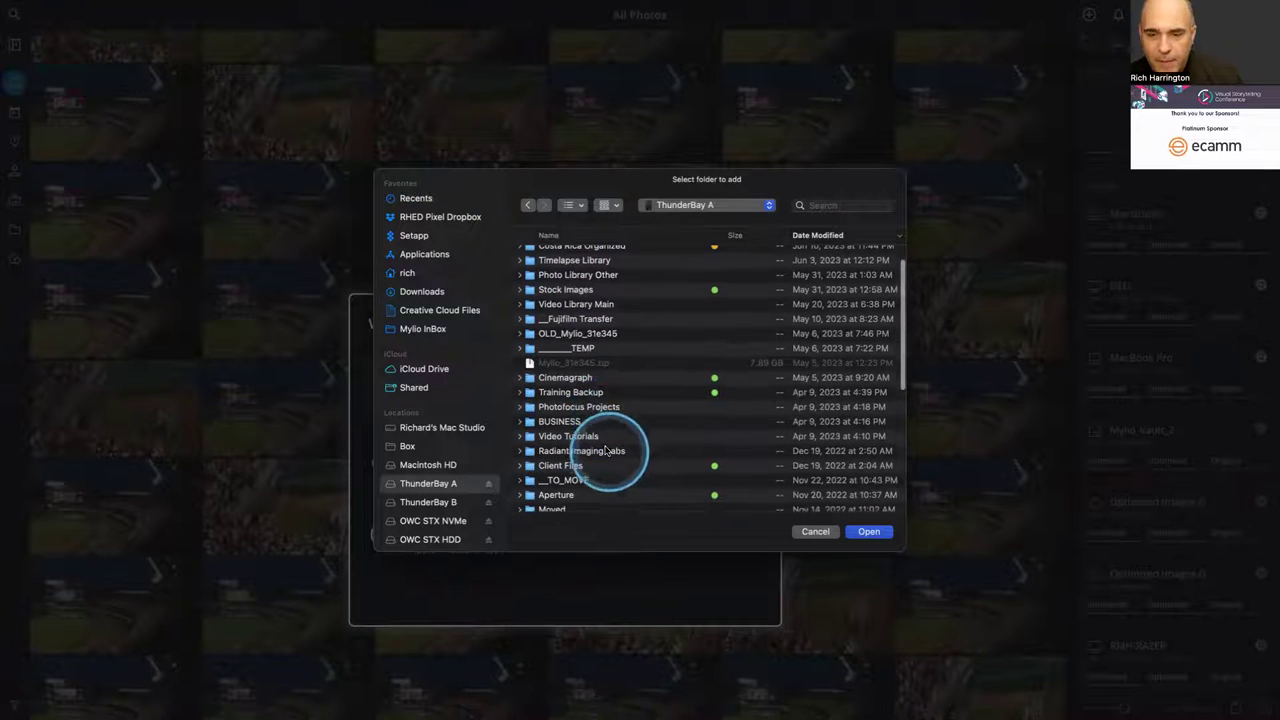
pyautogui.click(581, 394)
pyautogui.click(866, 531)
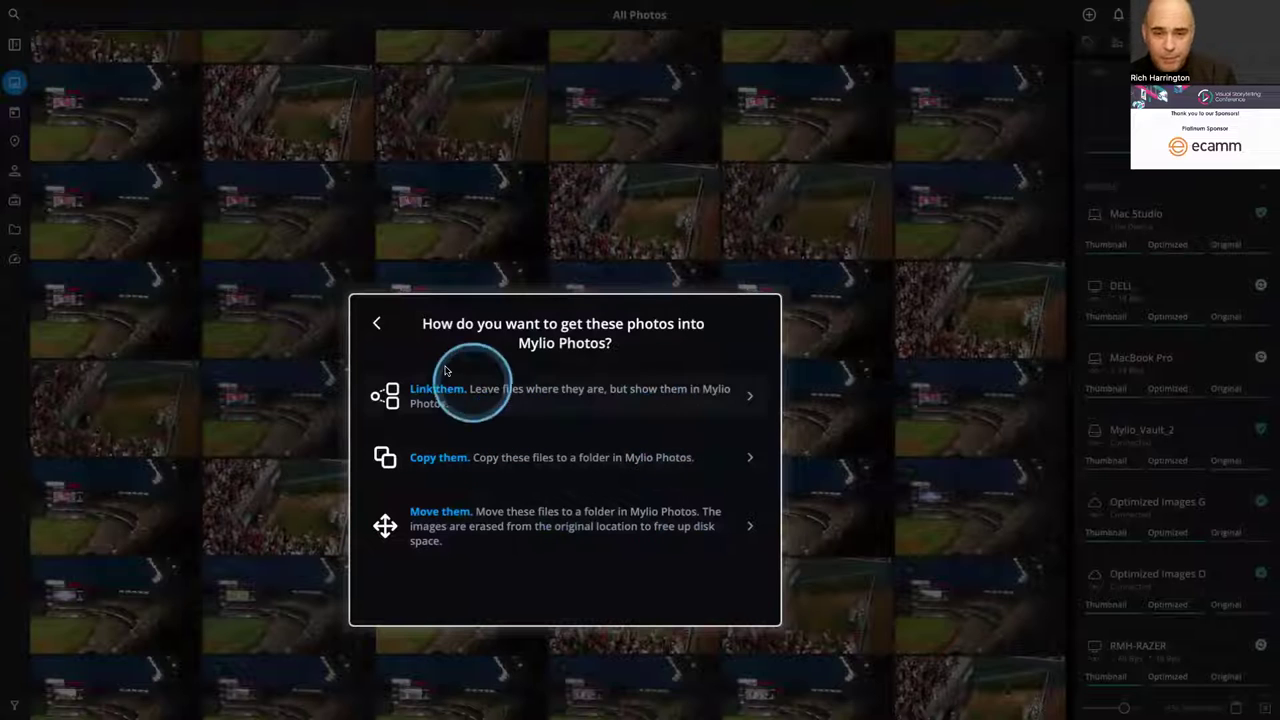
pyautogui.click(378, 328)
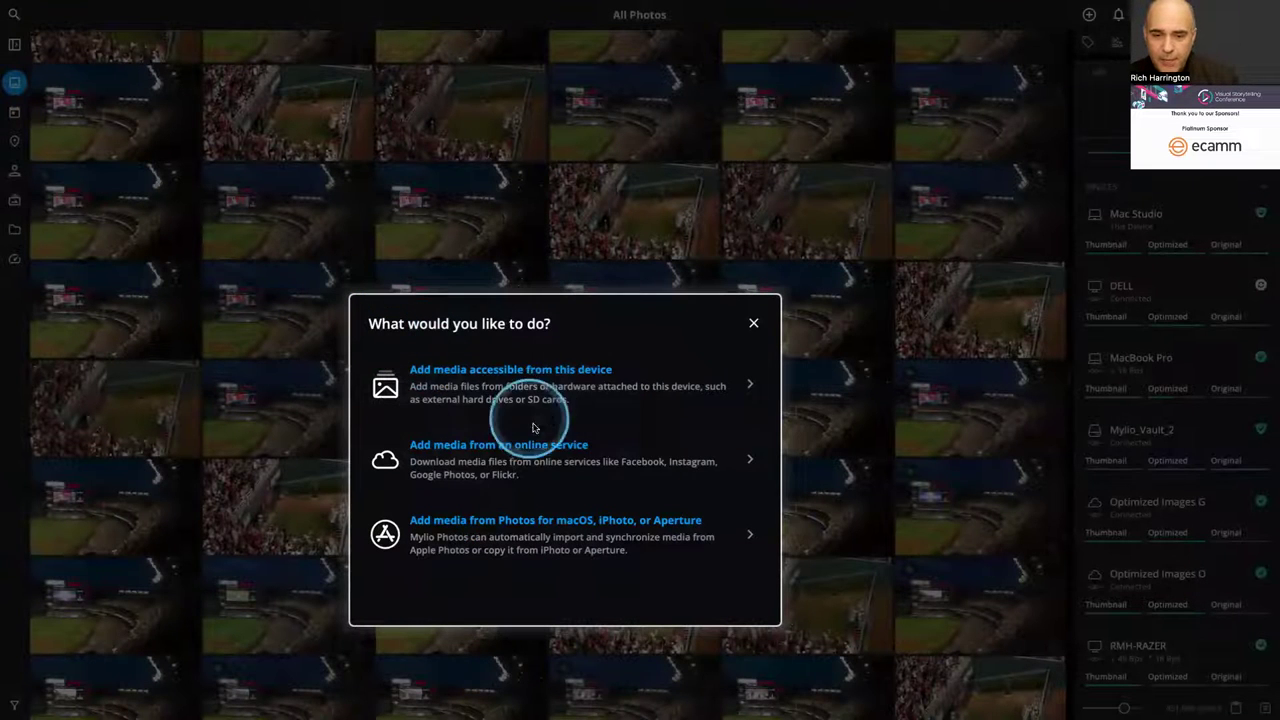
# - Add media from the Instagram online service, copying the files to the Mylio Pictures destination
pyautogui.click(531, 459)
pyautogui.scroll(-2, 533, 455)
pyautogui.scroll(-4, 535, 452)
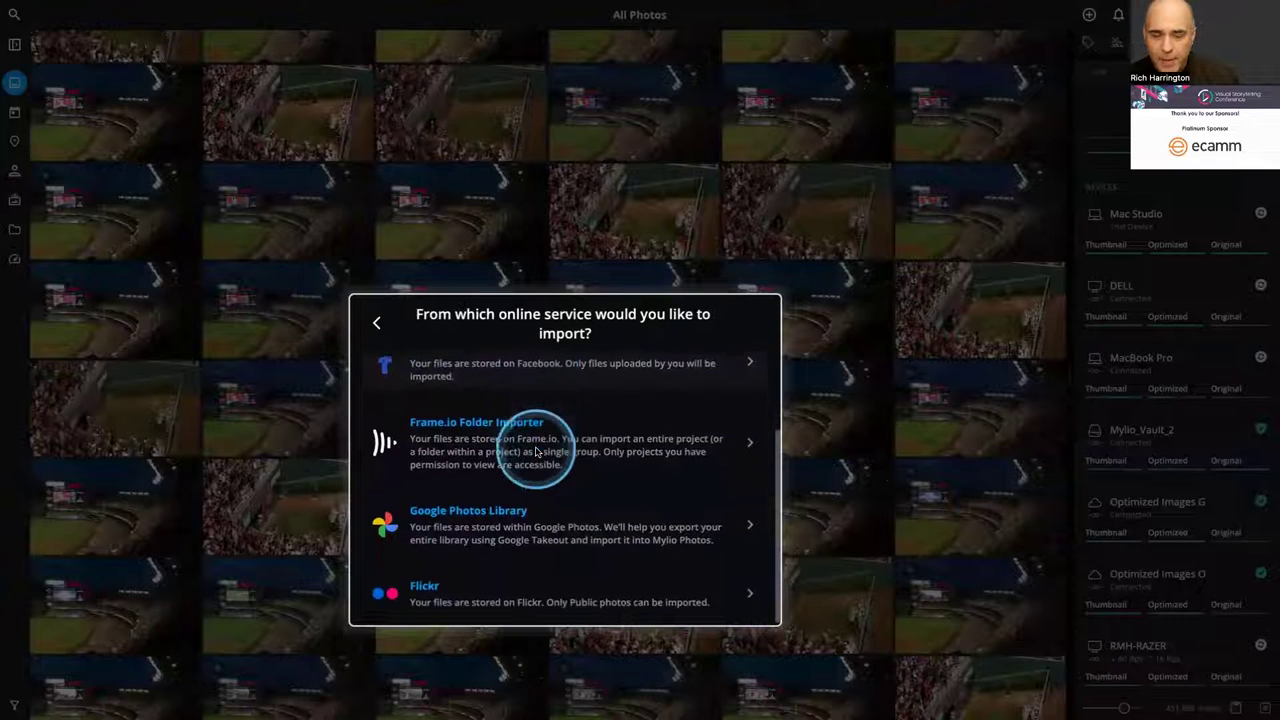
pyautogui.scroll(6, 535, 452)
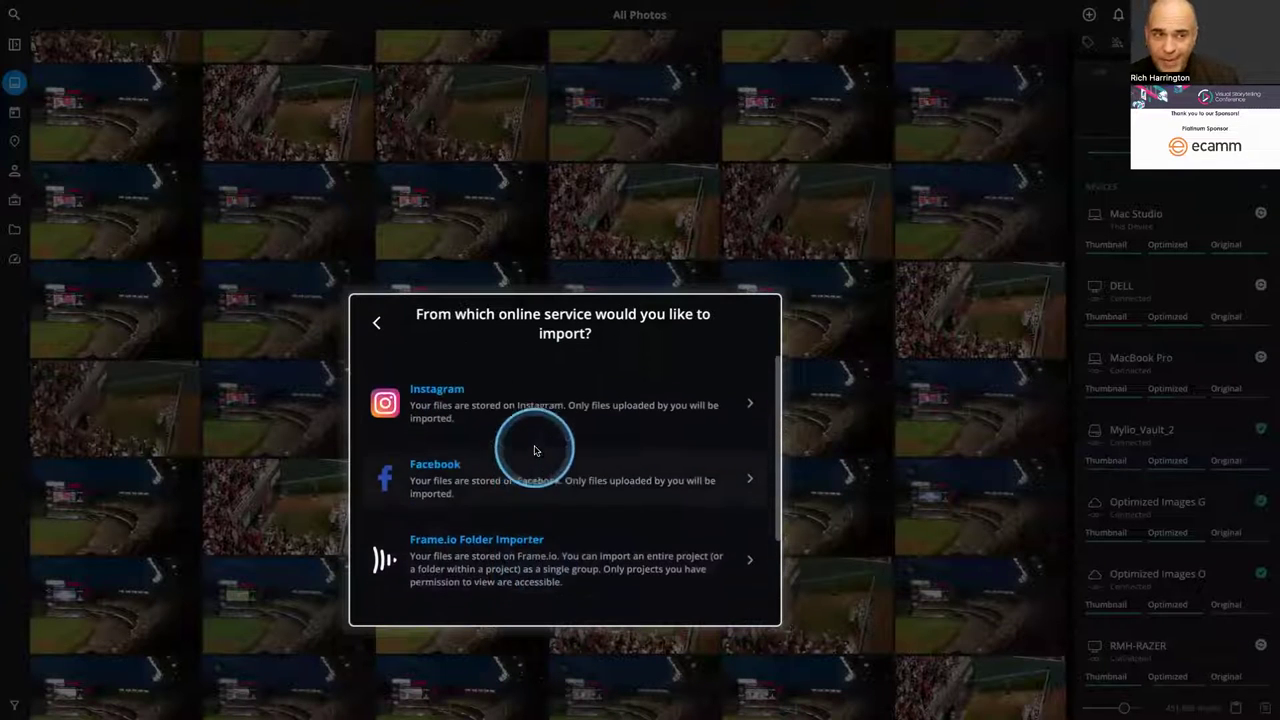
pyautogui.click(487, 399)
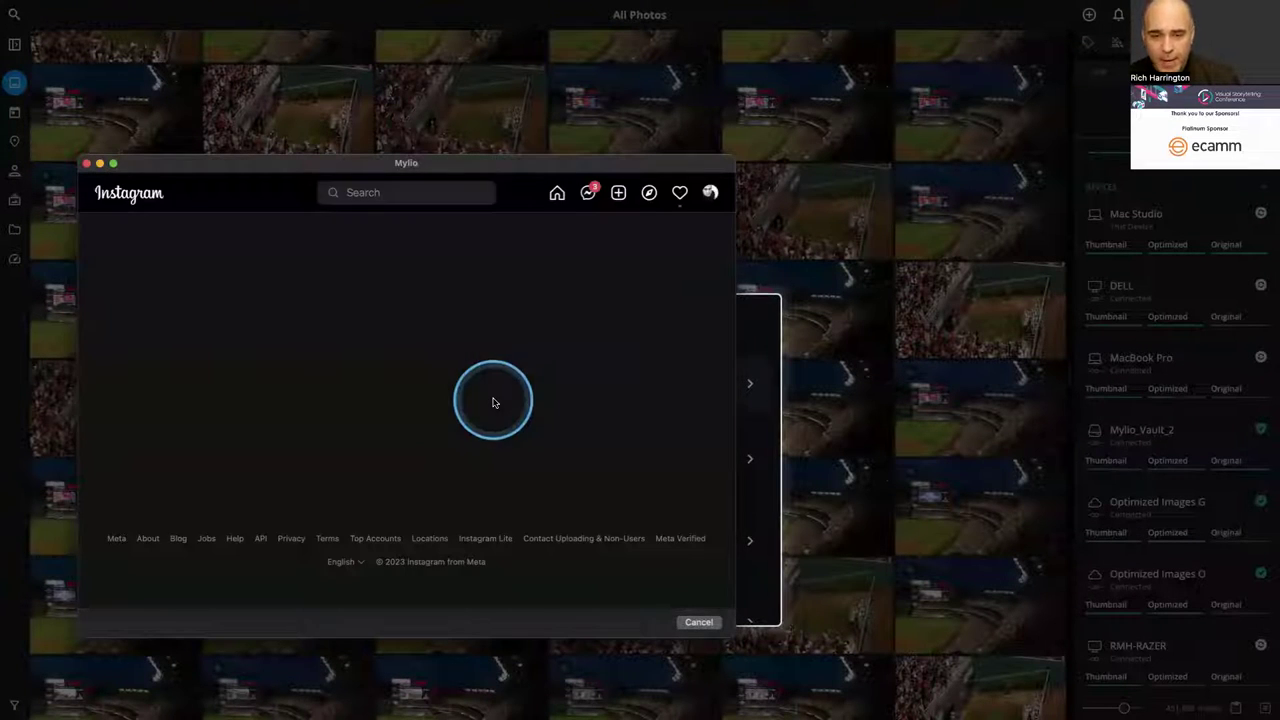
pyautogui.click(482, 437)
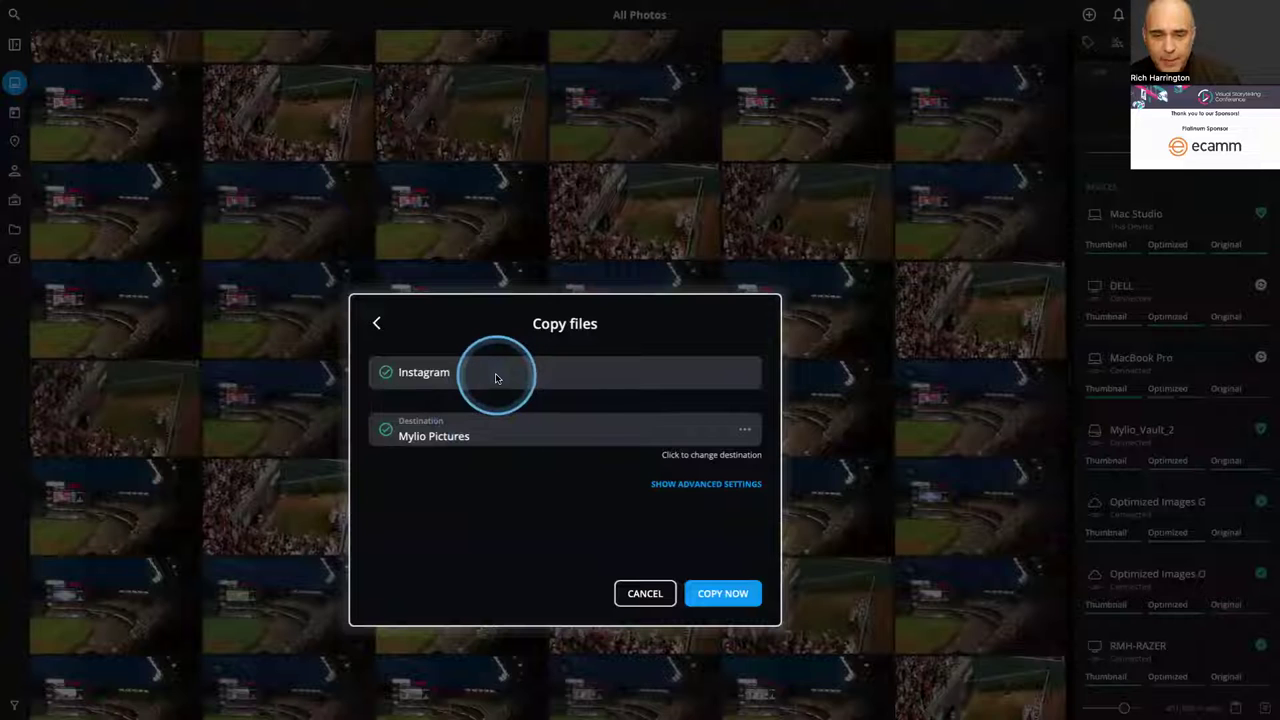
pyautogui.click(711, 591)
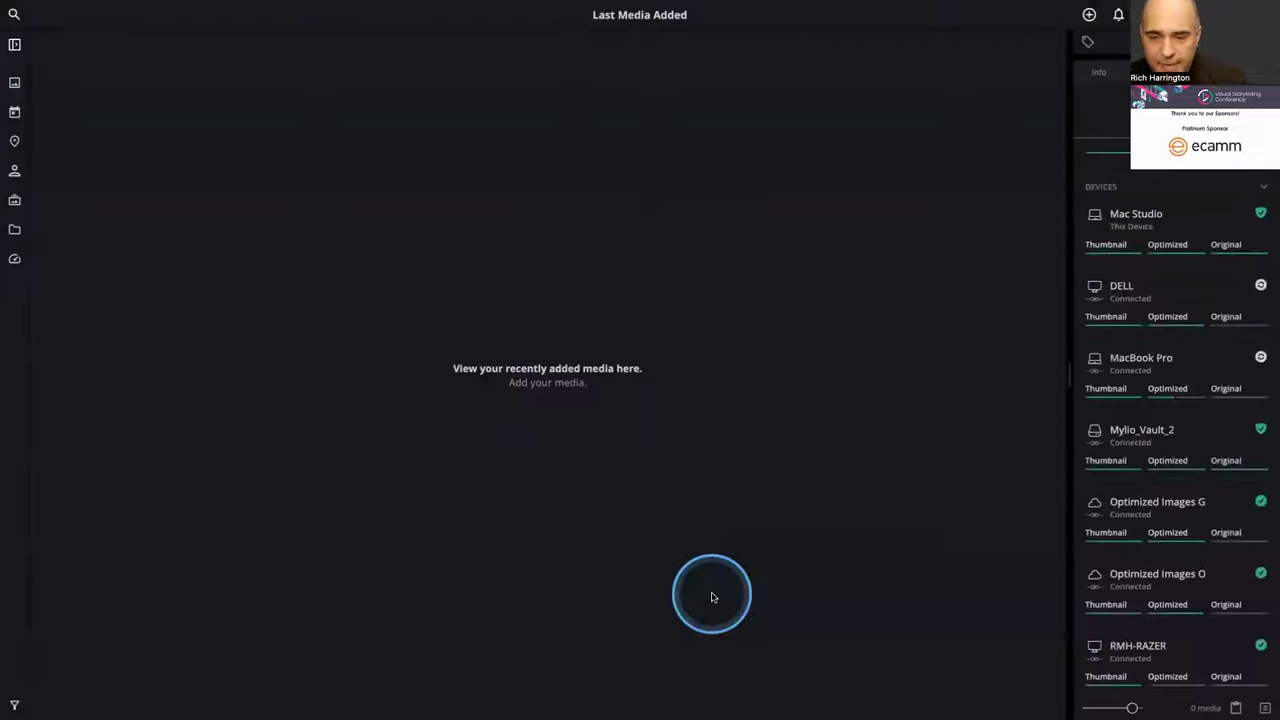
# - From All Photos, check the options for adding a Photos, iPhoto or Aperture library, including choosing another library, without adding one
pyautogui.click(15, 85)
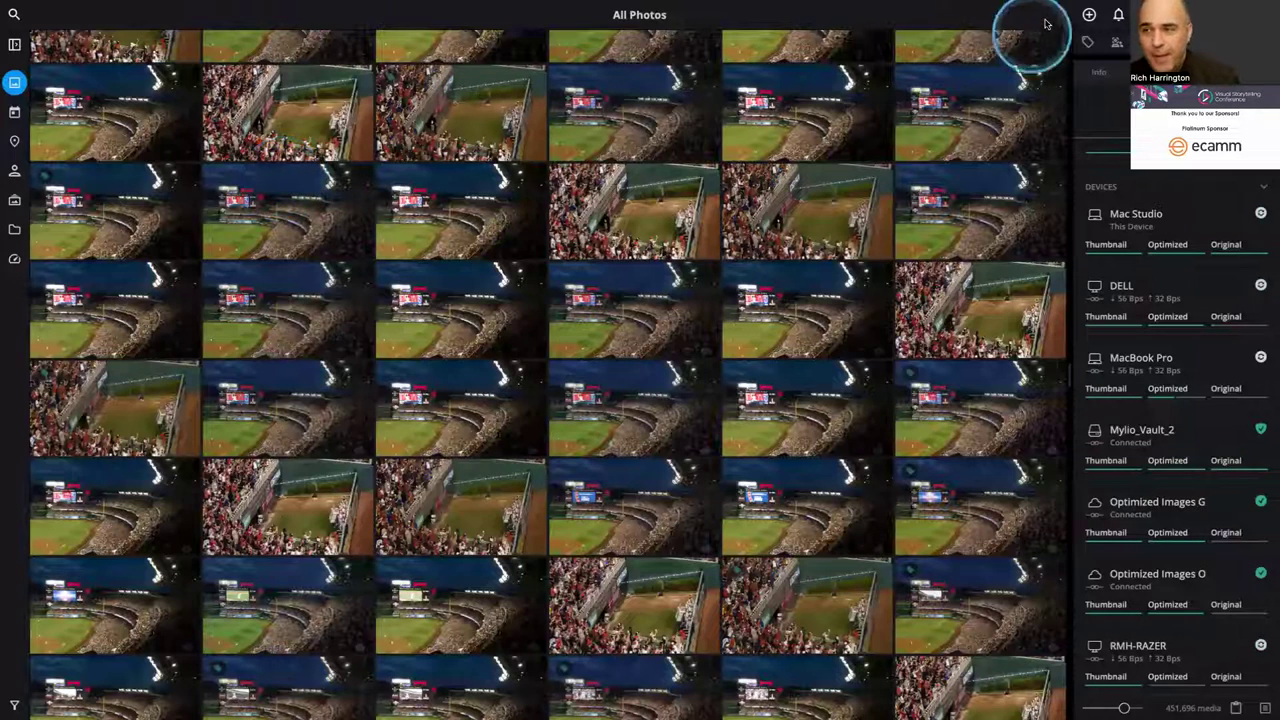
pyautogui.click(1089, 14)
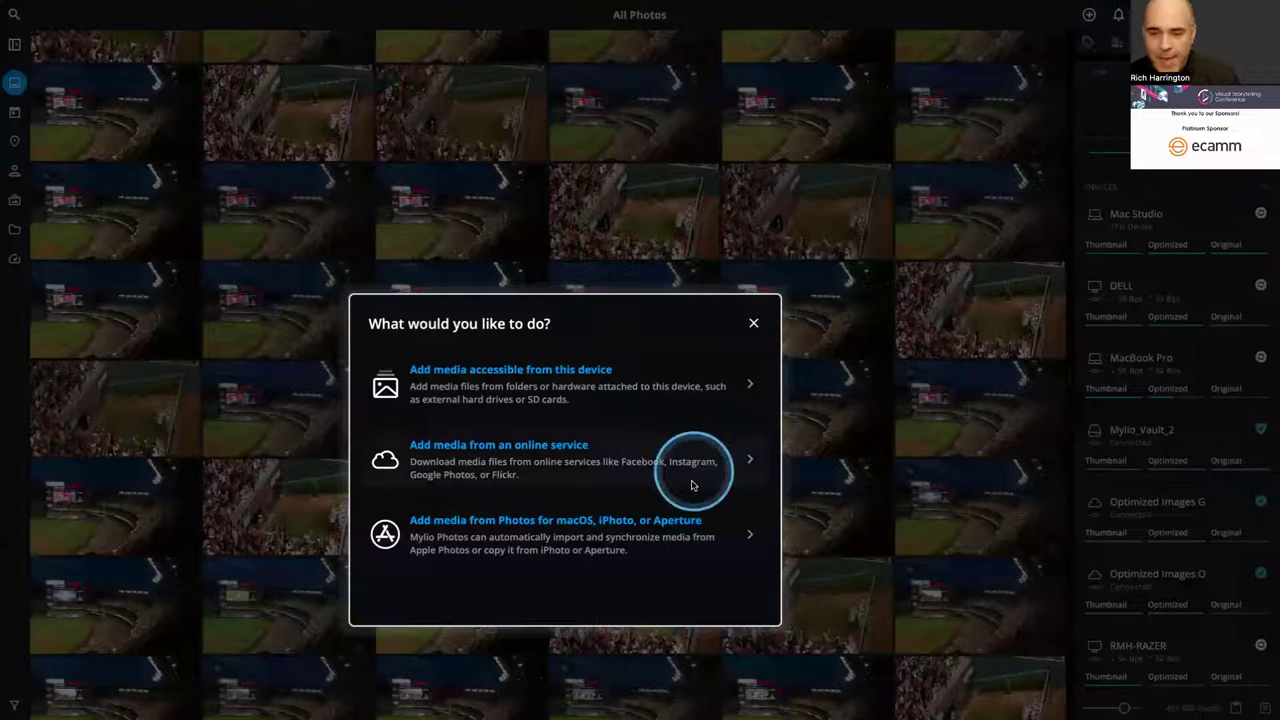
pyautogui.click(683, 521)
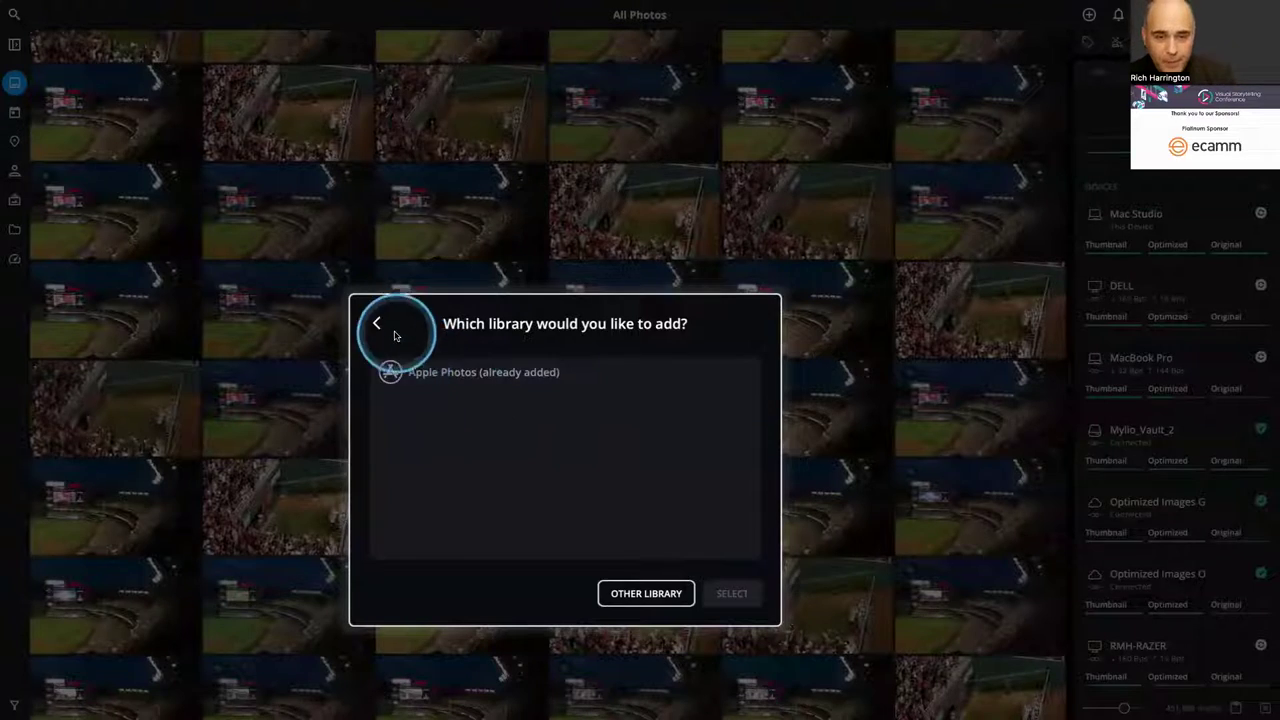
pyautogui.click(625, 593)
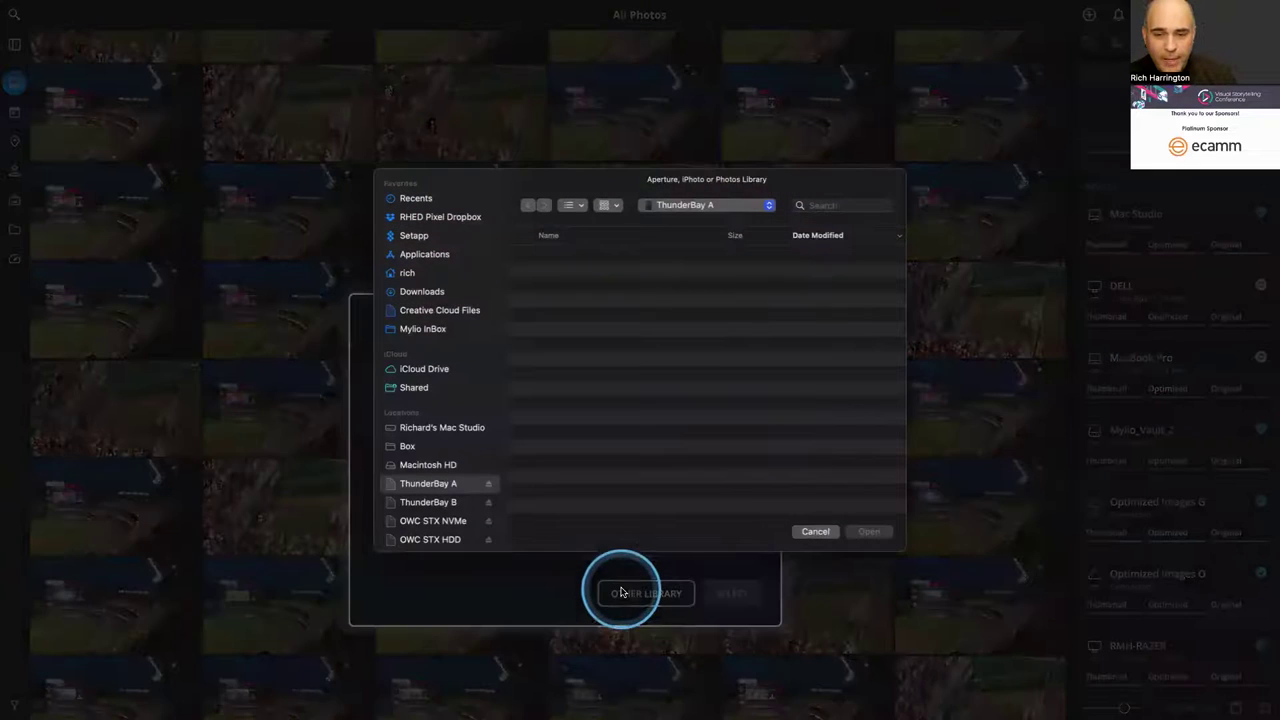
pyautogui.click(815, 531)
pyautogui.click(385, 335)
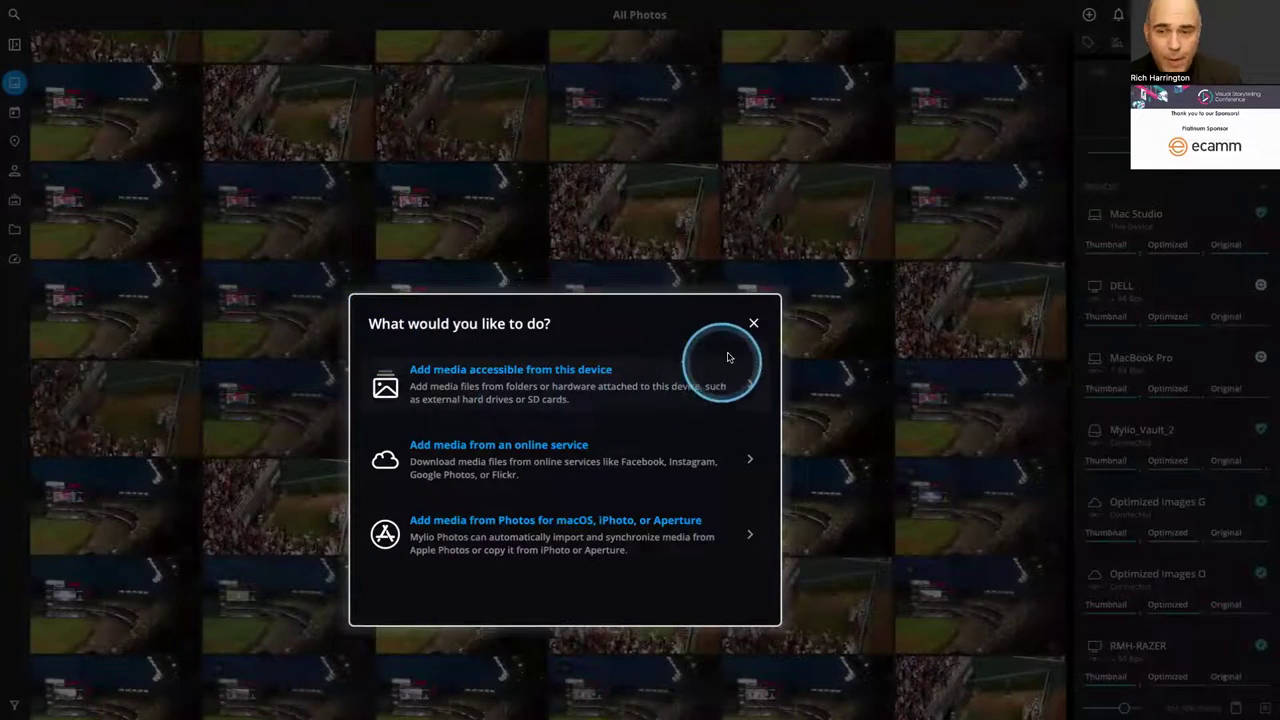
pyautogui.click(753, 323)
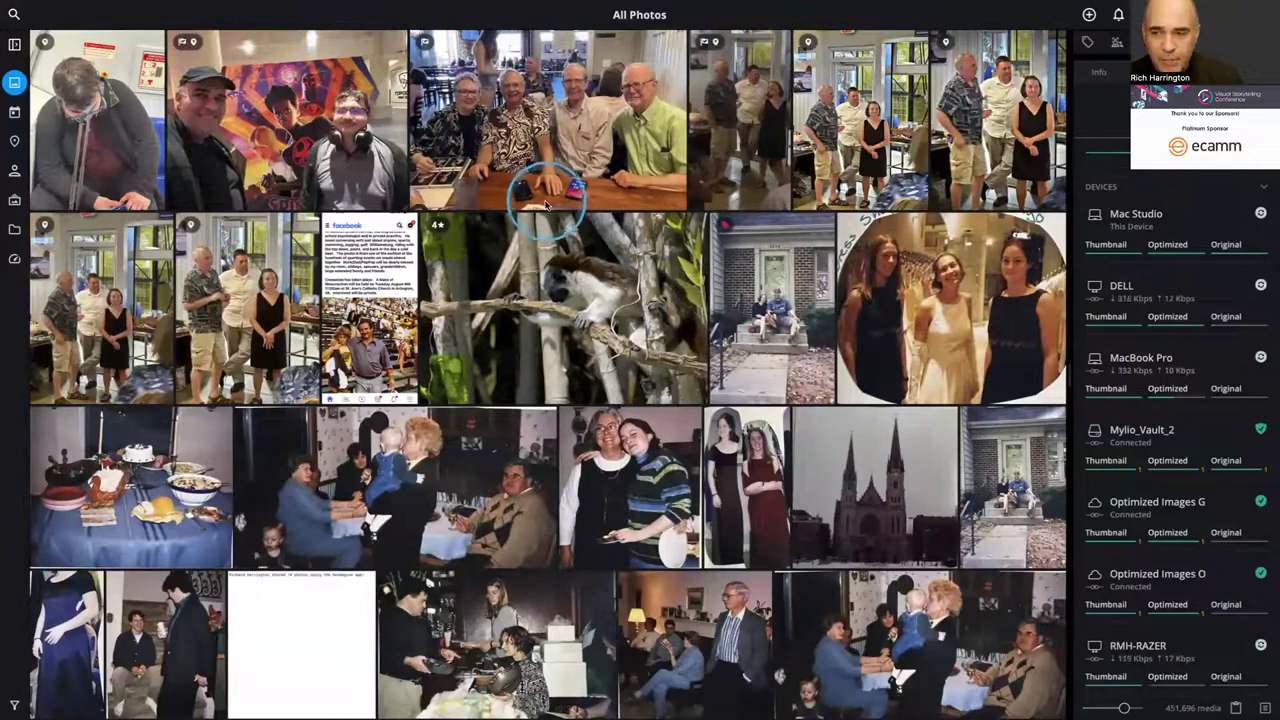
# - Browse the scanned wedding photos and printed wedding programs in All Photos
pyautogui.scroll(-1, 548, 204)
pyautogui.scroll(-20, 548, 204)
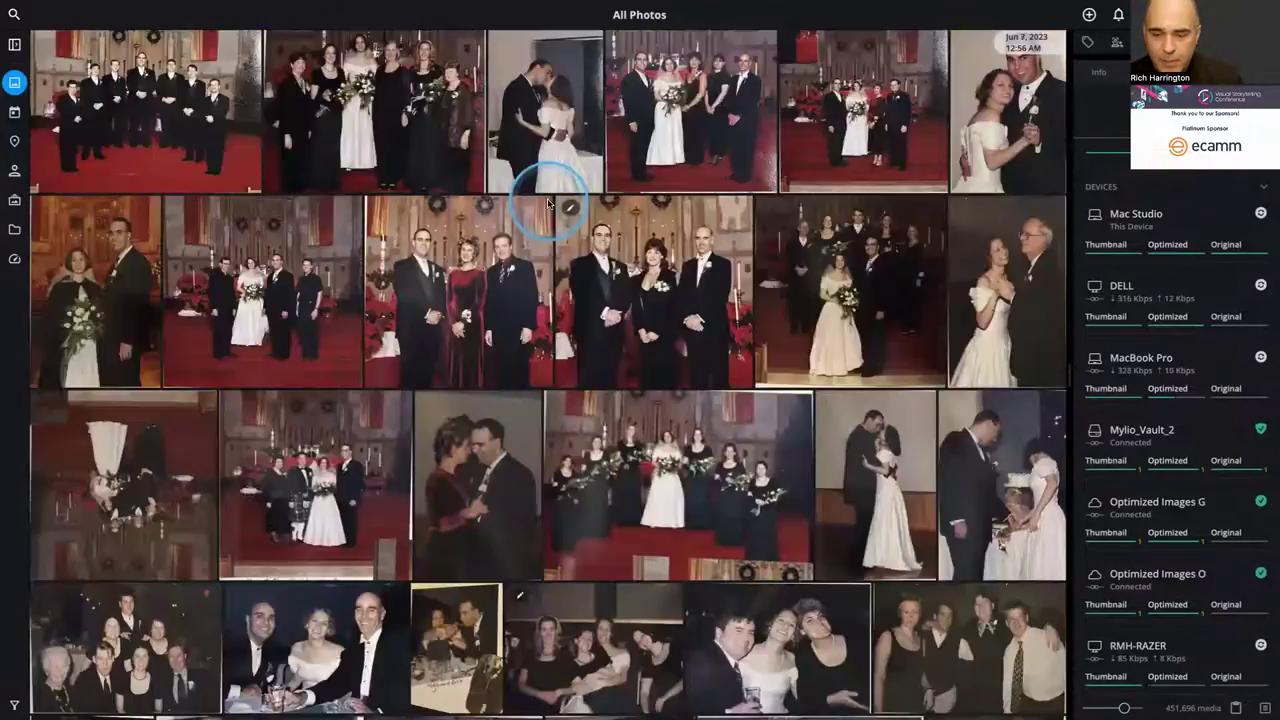
pyautogui.scroll(-20, 548, 204)
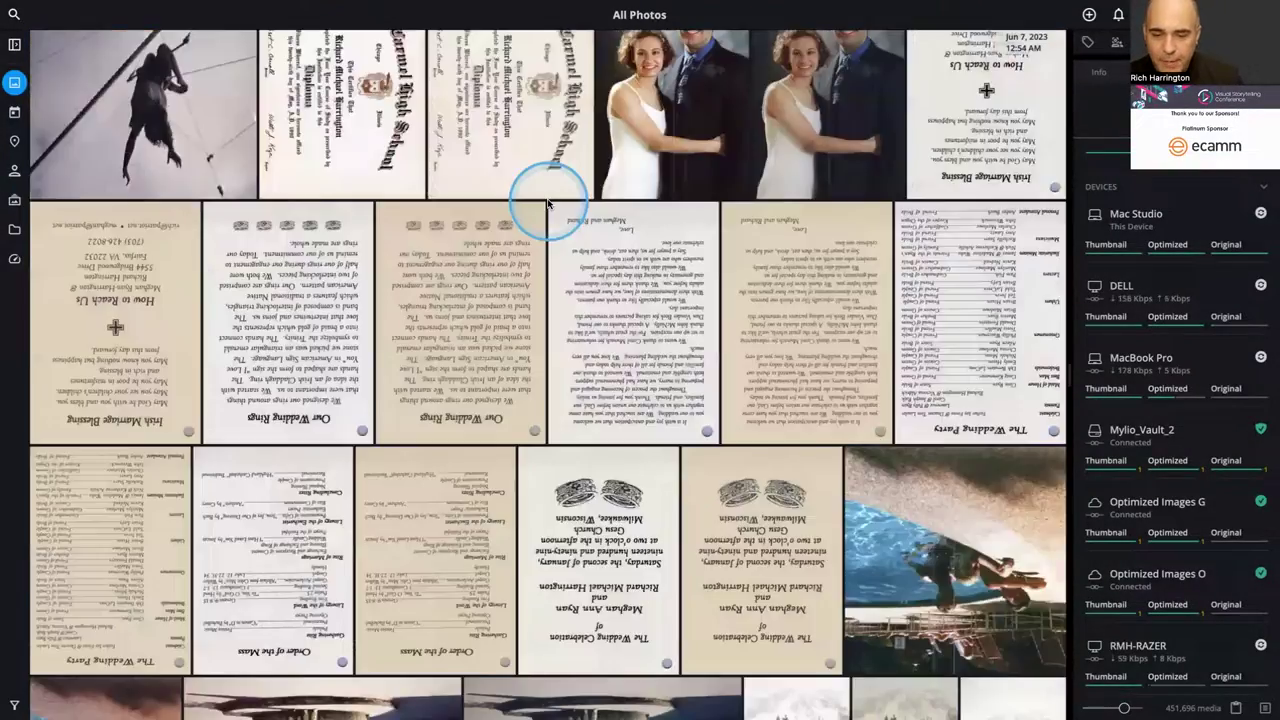
# - Switch to the Keynote presentation and advance through the social media backup slides to the "Step Three: Select" slide
pyautogui.press('super+Tab')
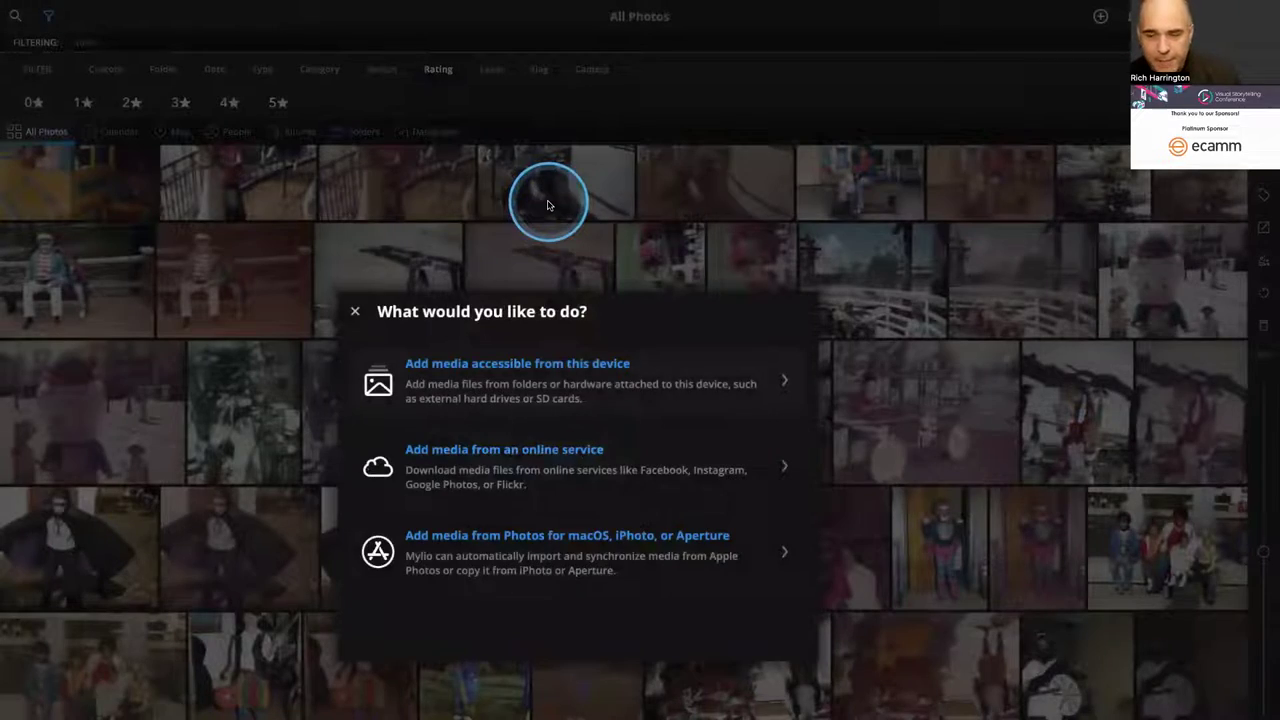
pyautogui.press('Right')
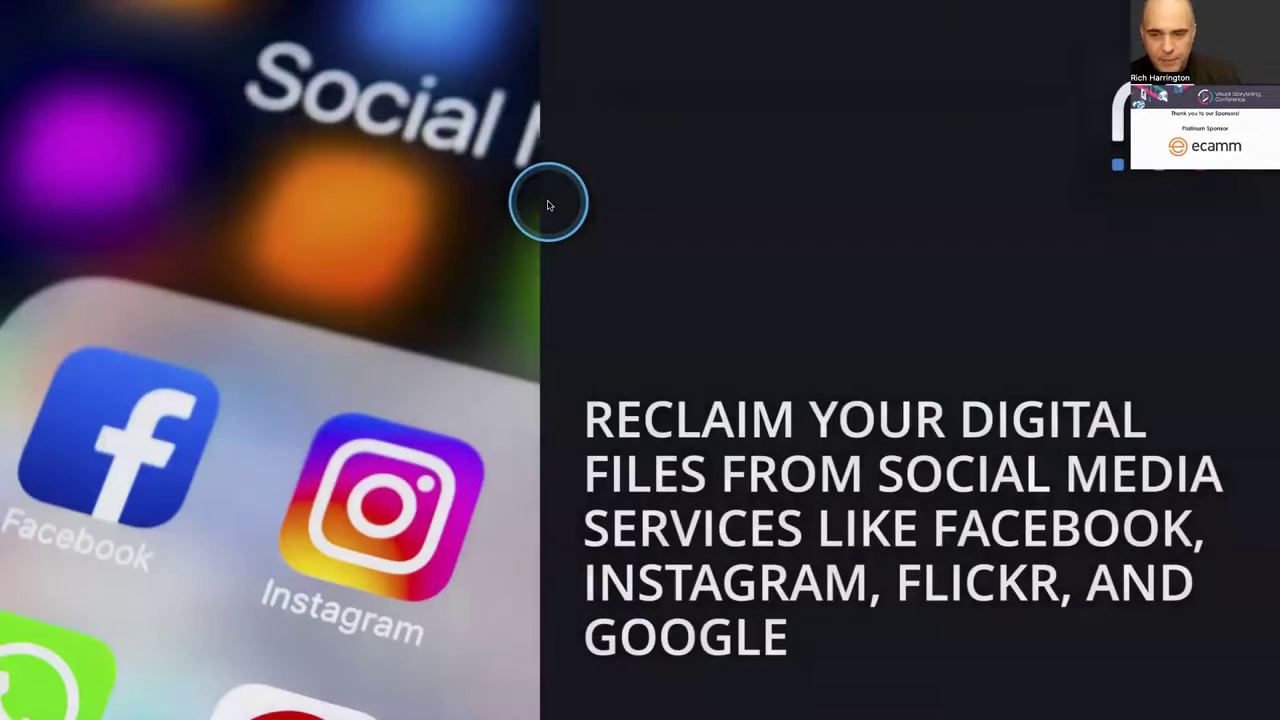
pyautogui.press('Right')
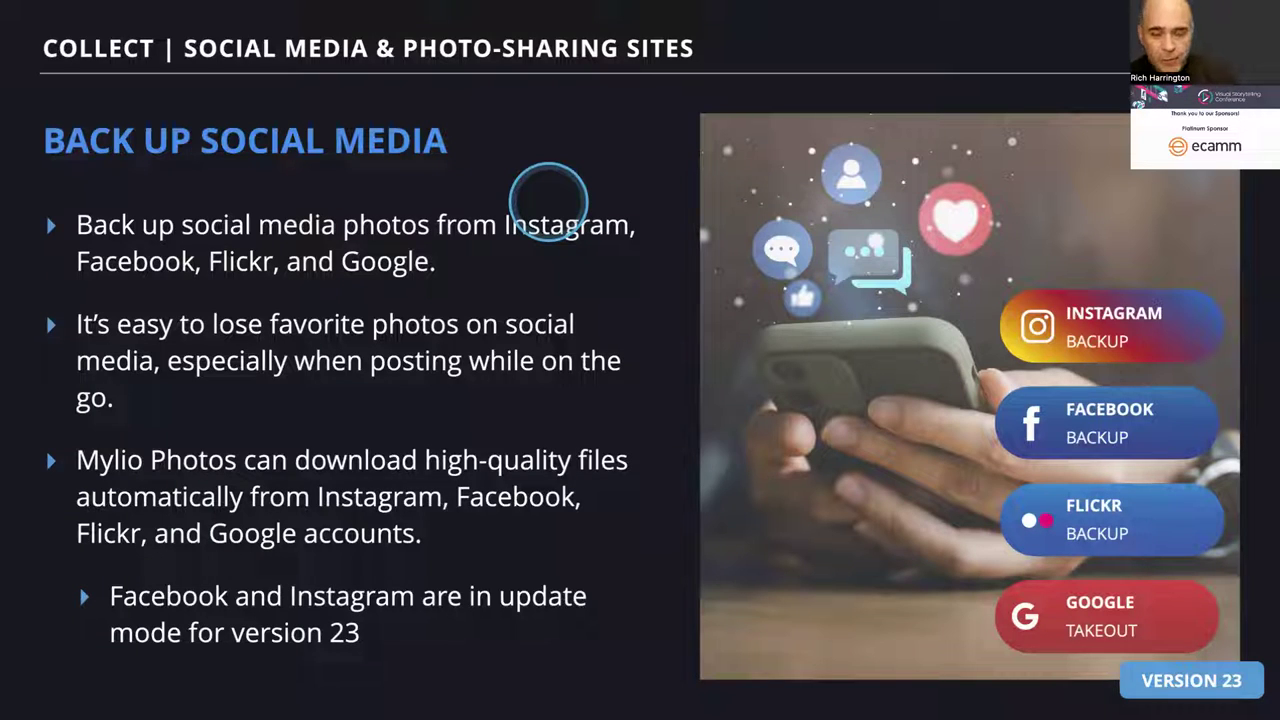
pyautogui.press('Right')
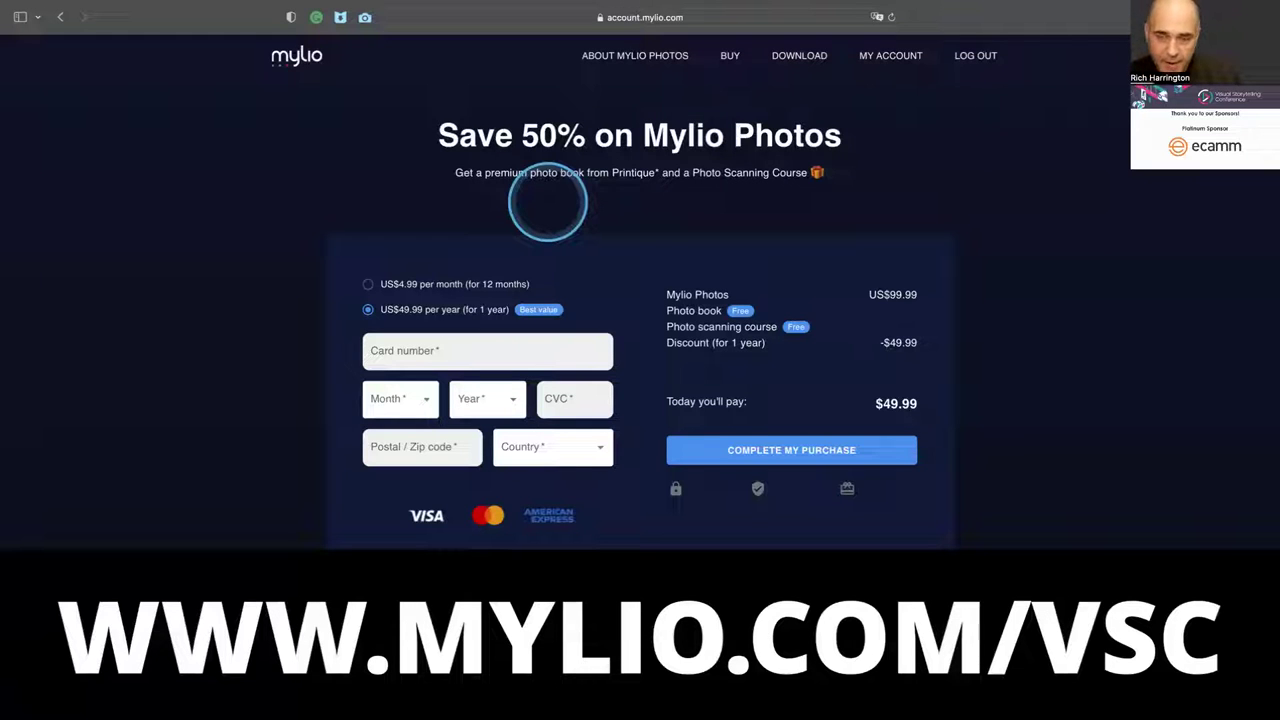
pyautogui.press('Right')
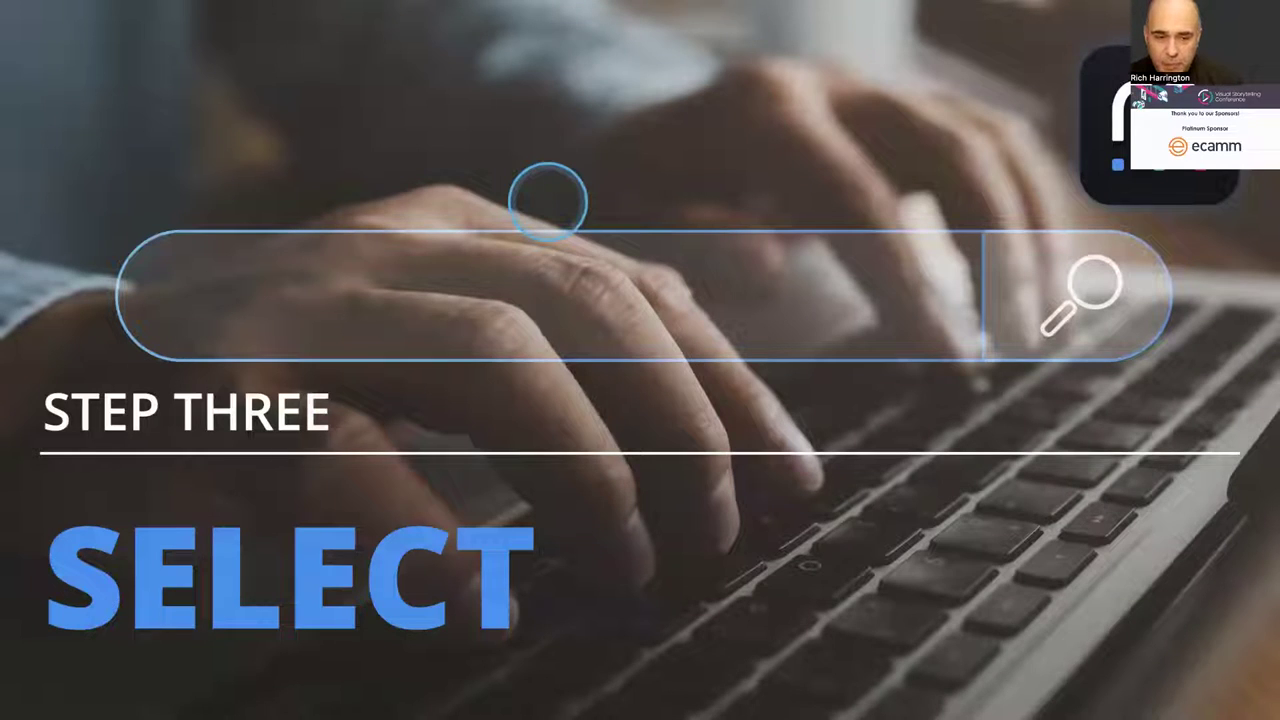
# - Switch to Mylio Photos and browse the scanned family and ski trip photos in All Photos
pyautogui.press('super+Tab')
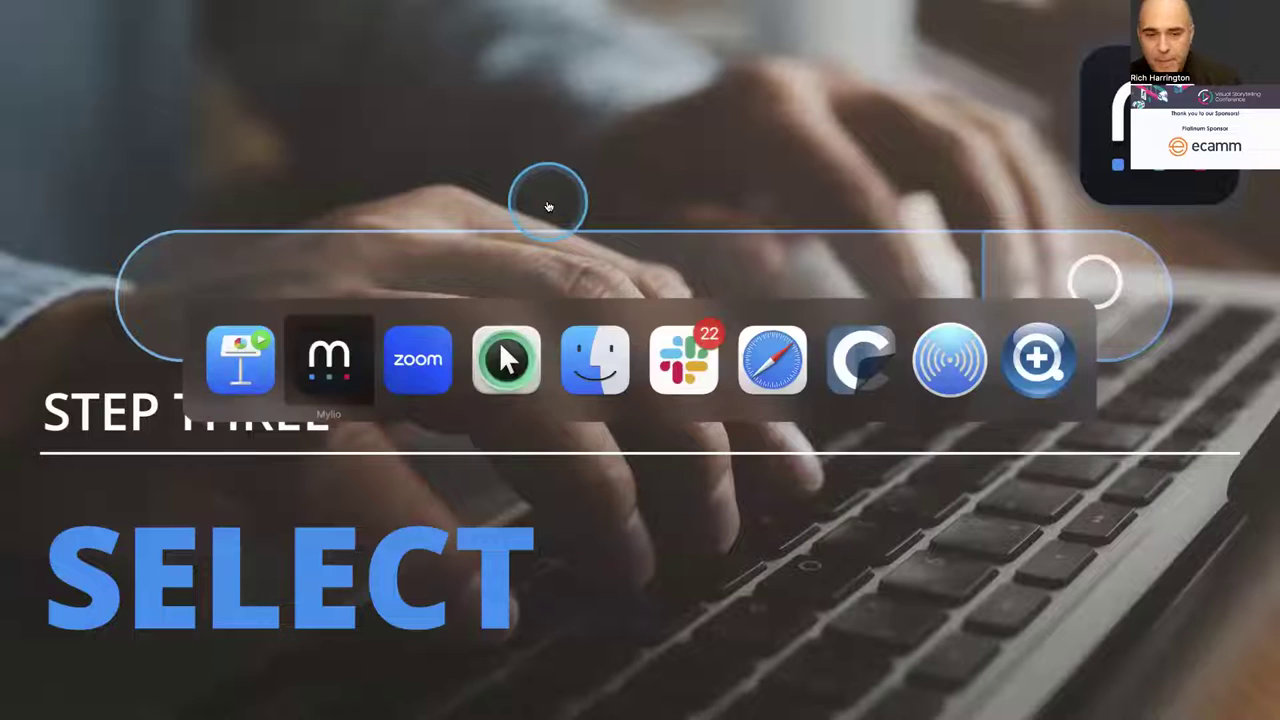
pyautogui.click(370, 355)
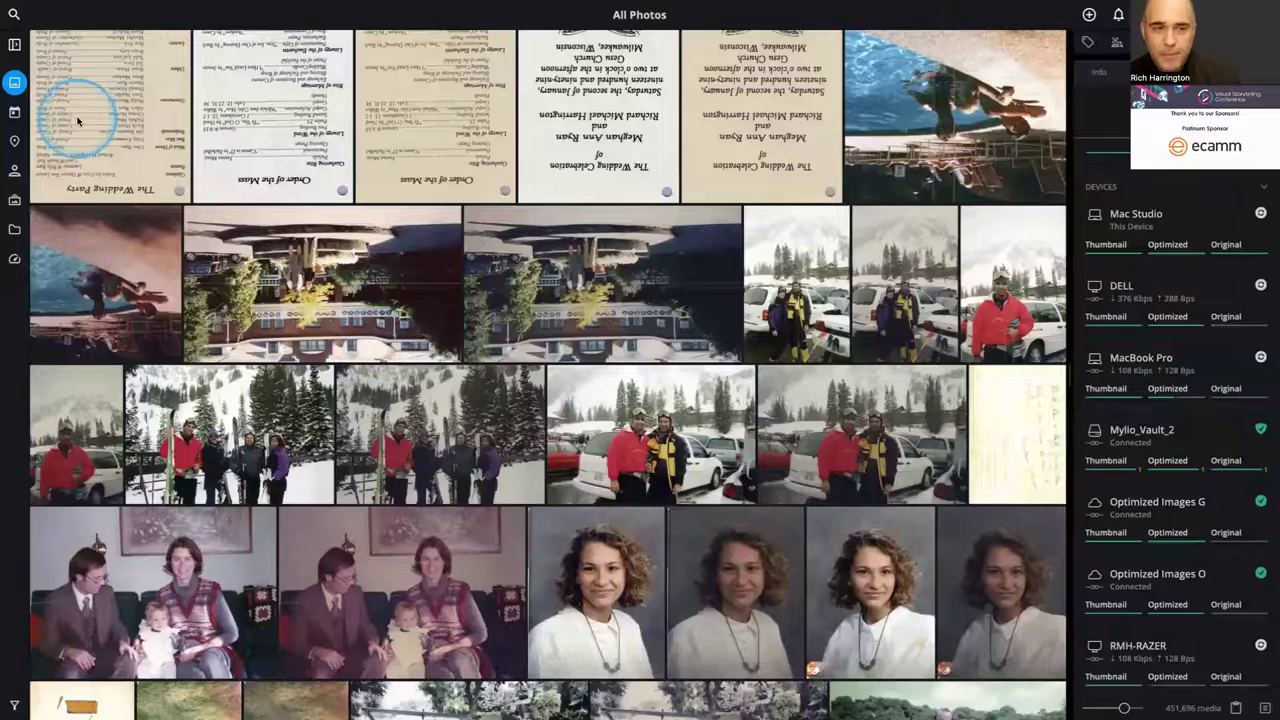
pyautogui.scroll(-10, 402, 268)
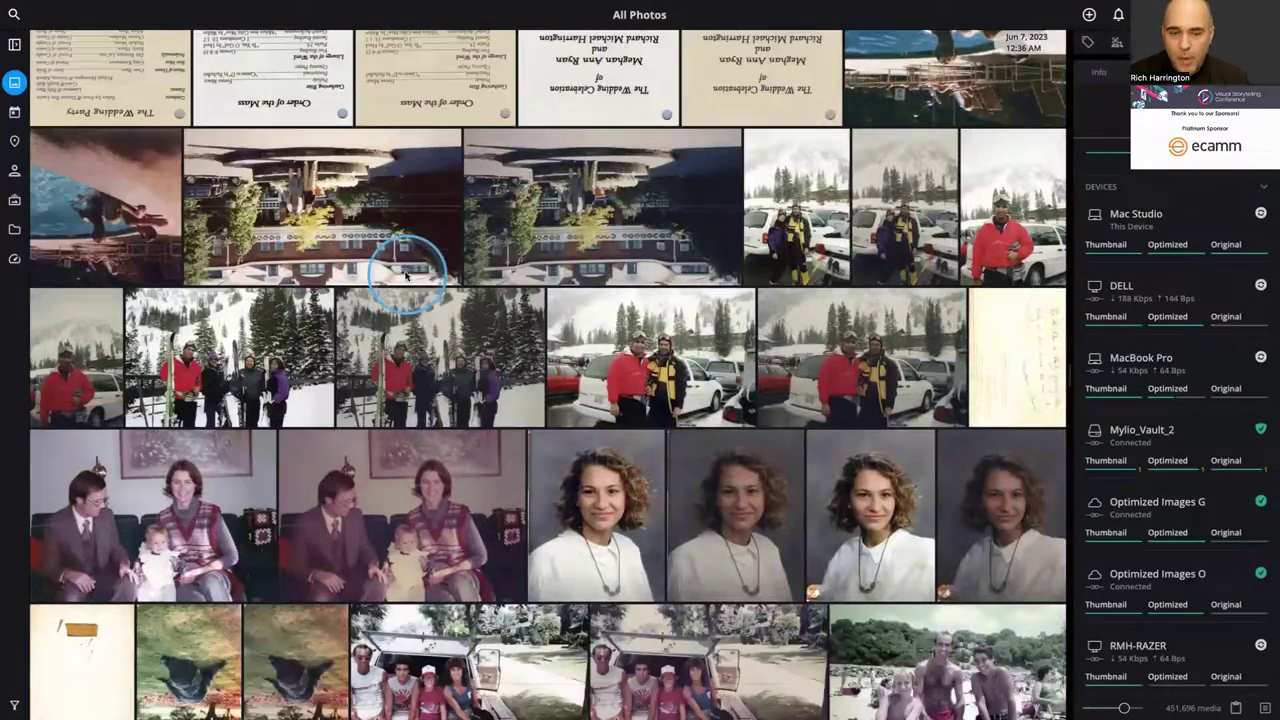
pyautogui.scroll(-9, 404, 270)
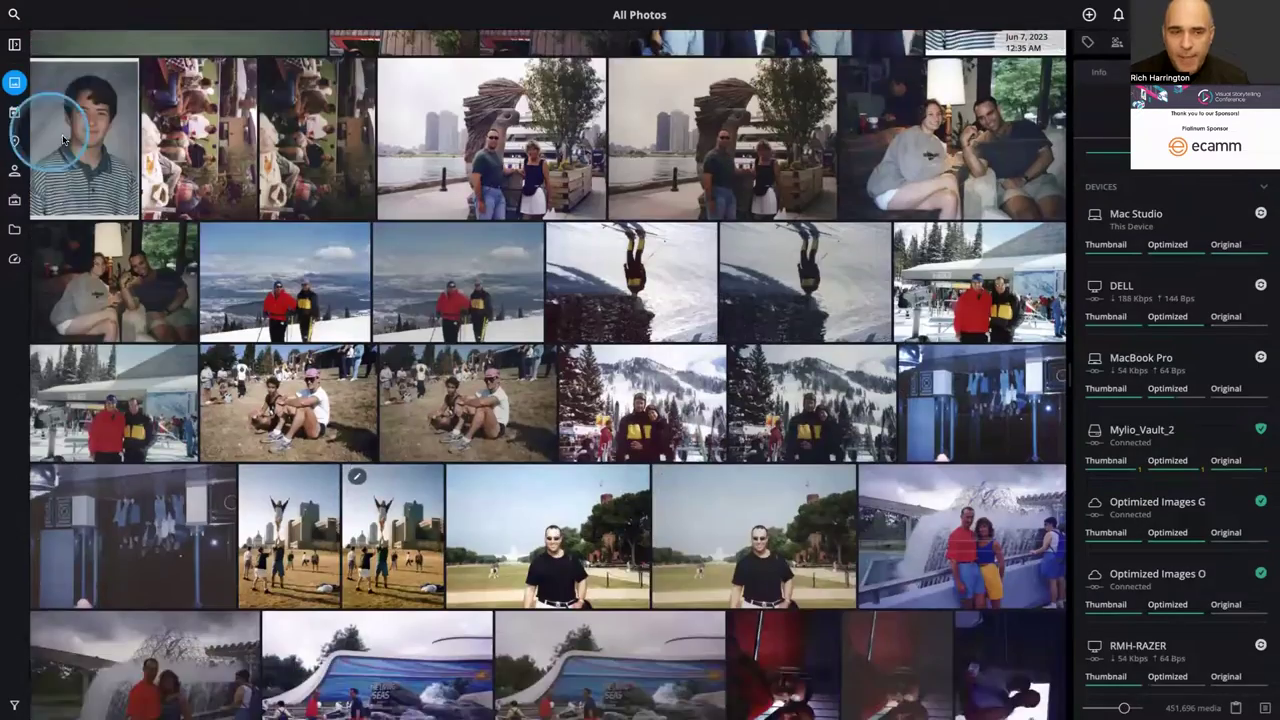
# - Show the library's folders and use QuickFilters to search for "tai" and filter to the Photo Library Main/Taiwan folder
pyautogui.click(14, 229)
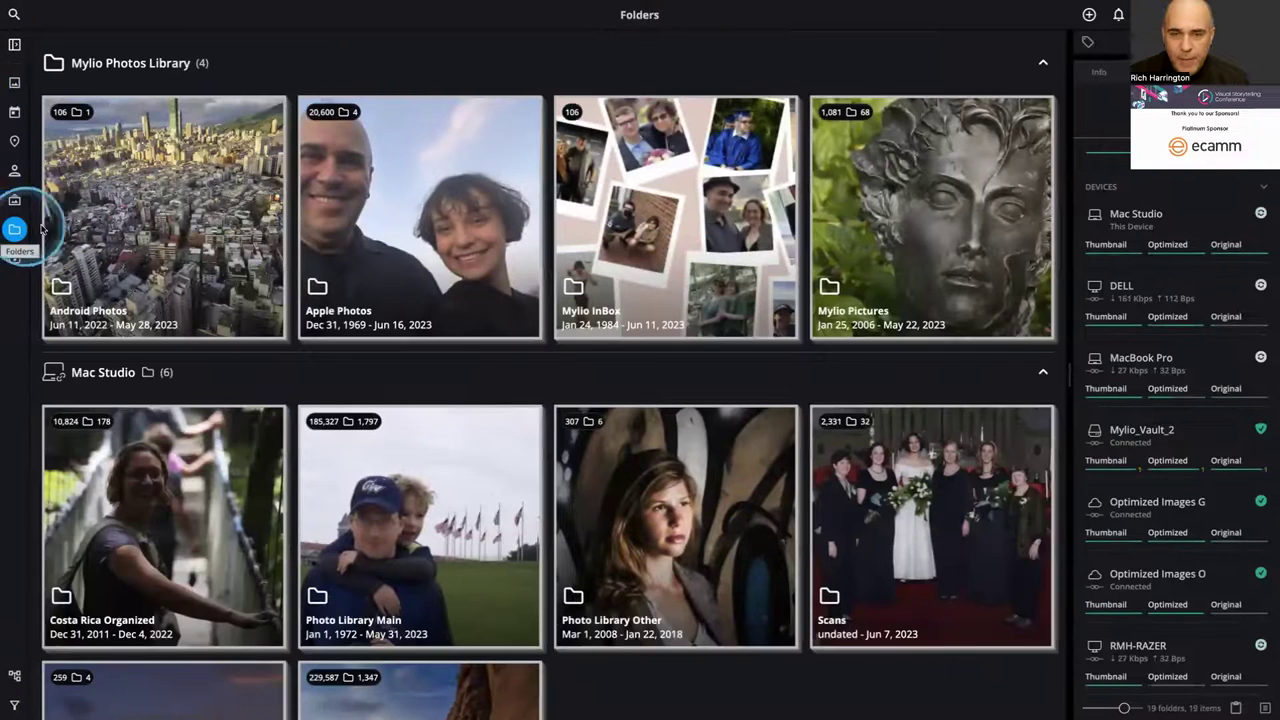
pyautogui.click(302, 208)
pyautogui.click(581, 272)
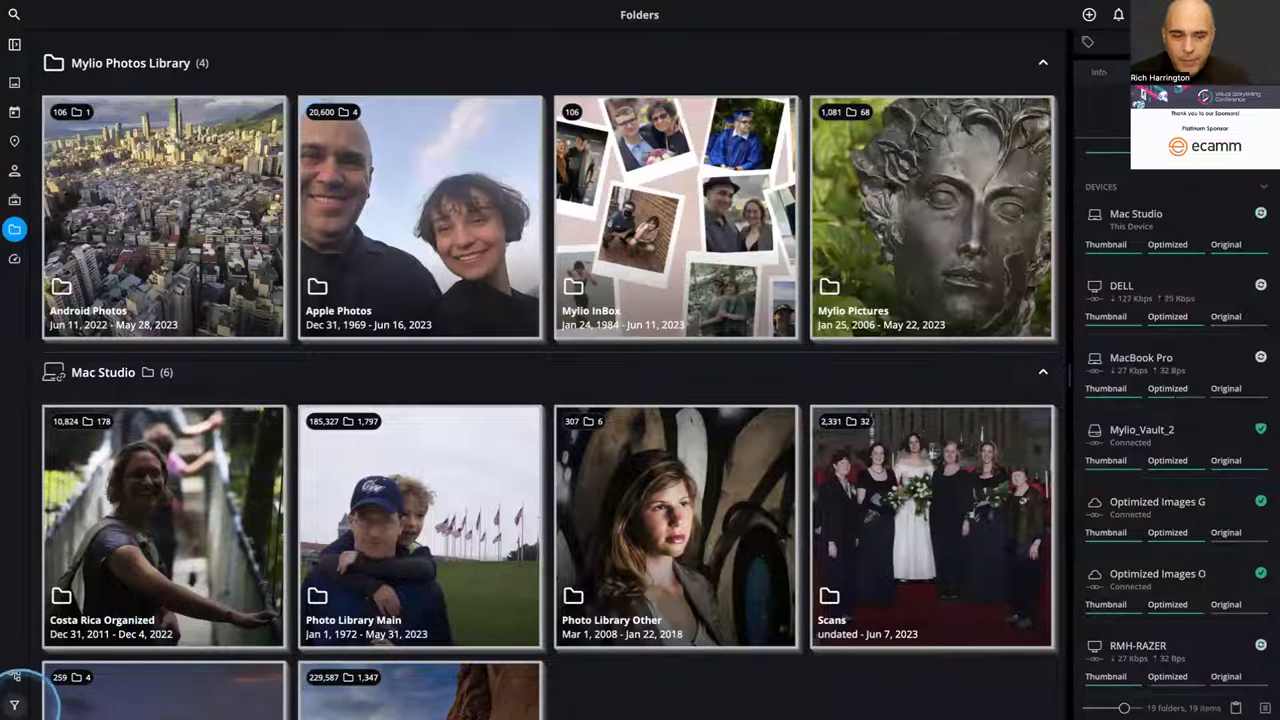
pyautogui.click(14, 704)
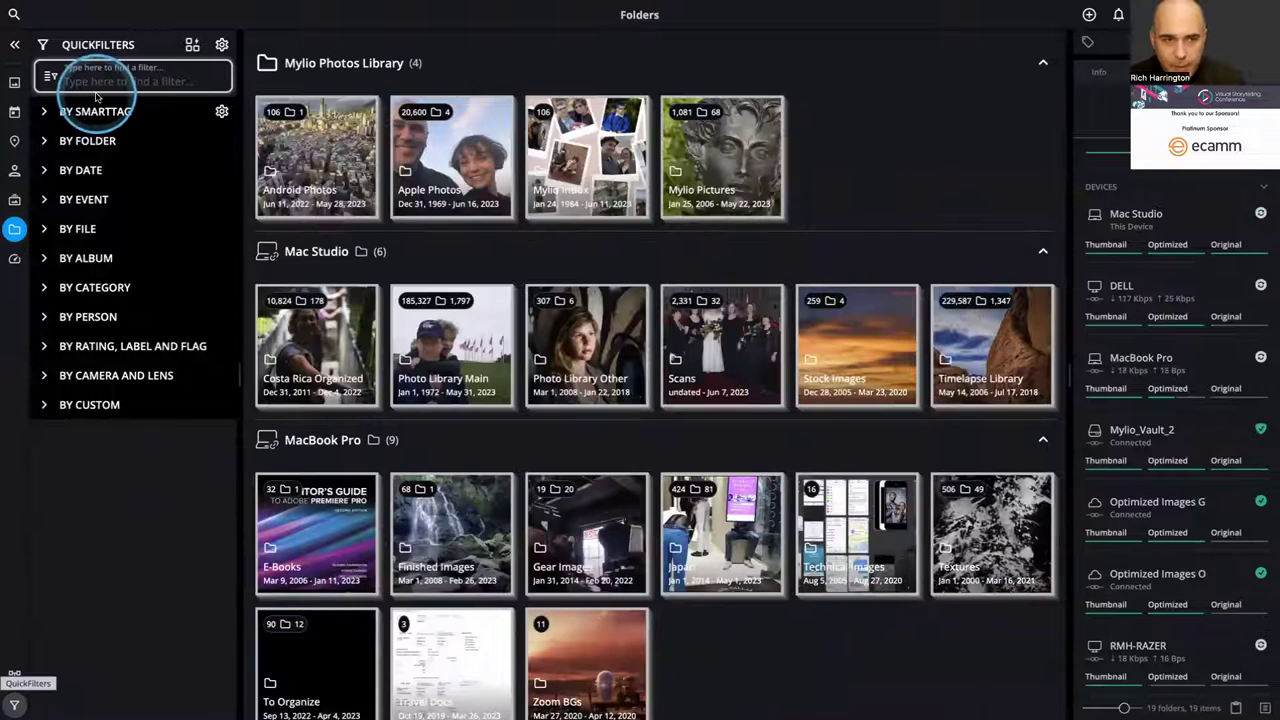
pyautogui.write('tai')
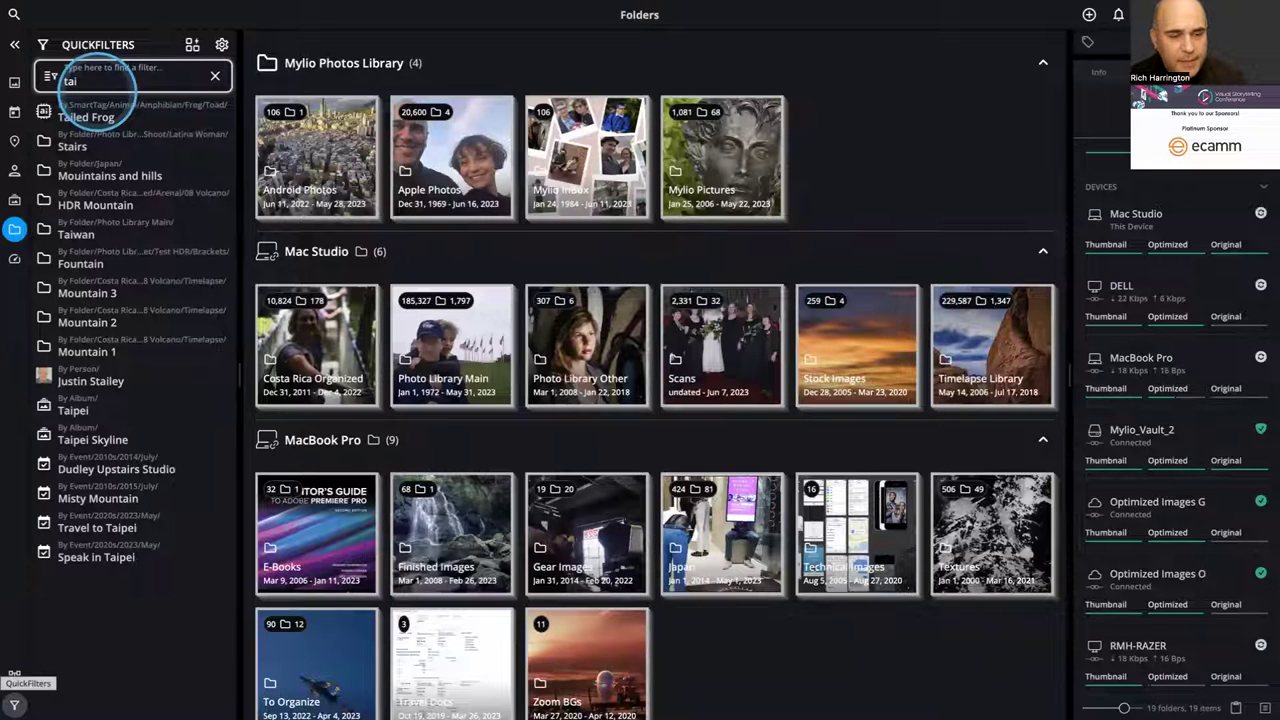
pyautogui.scroll(1, 95, 230)
pyautogui.scroll(1, 95, 245)
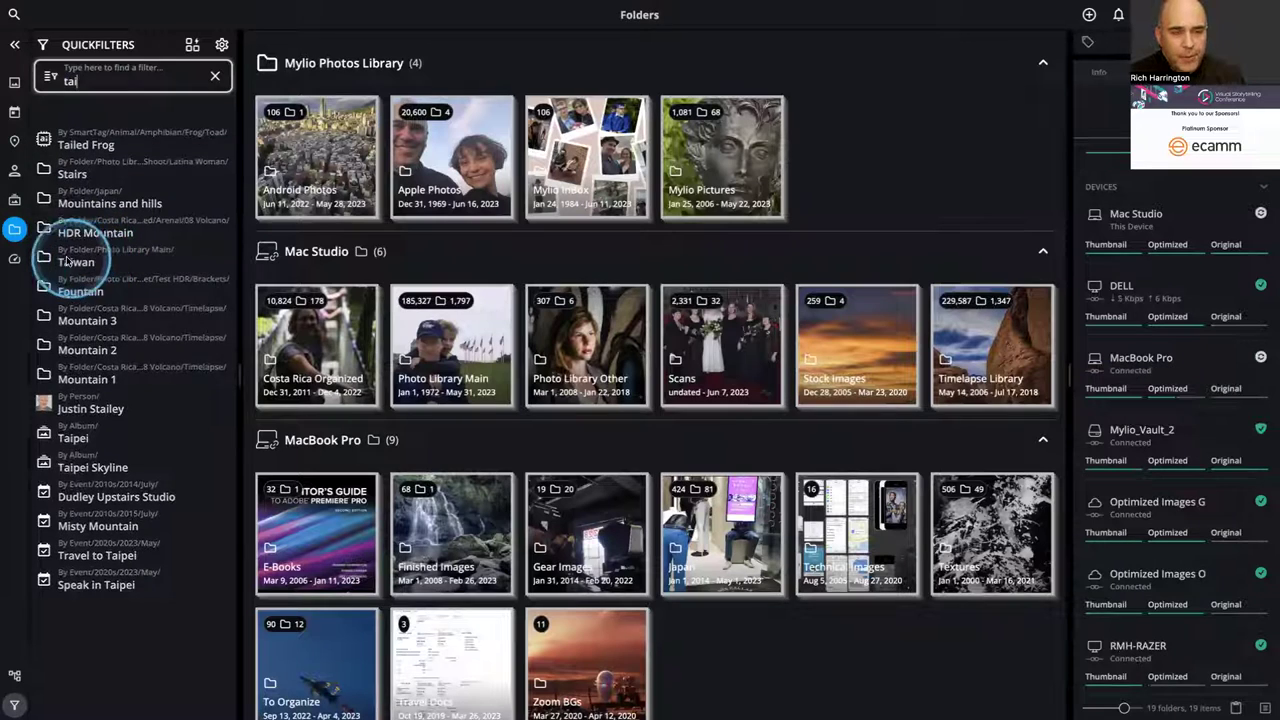
pyautogui.scroll(-1, 68, 260)
pyautogui.click(72, 237)
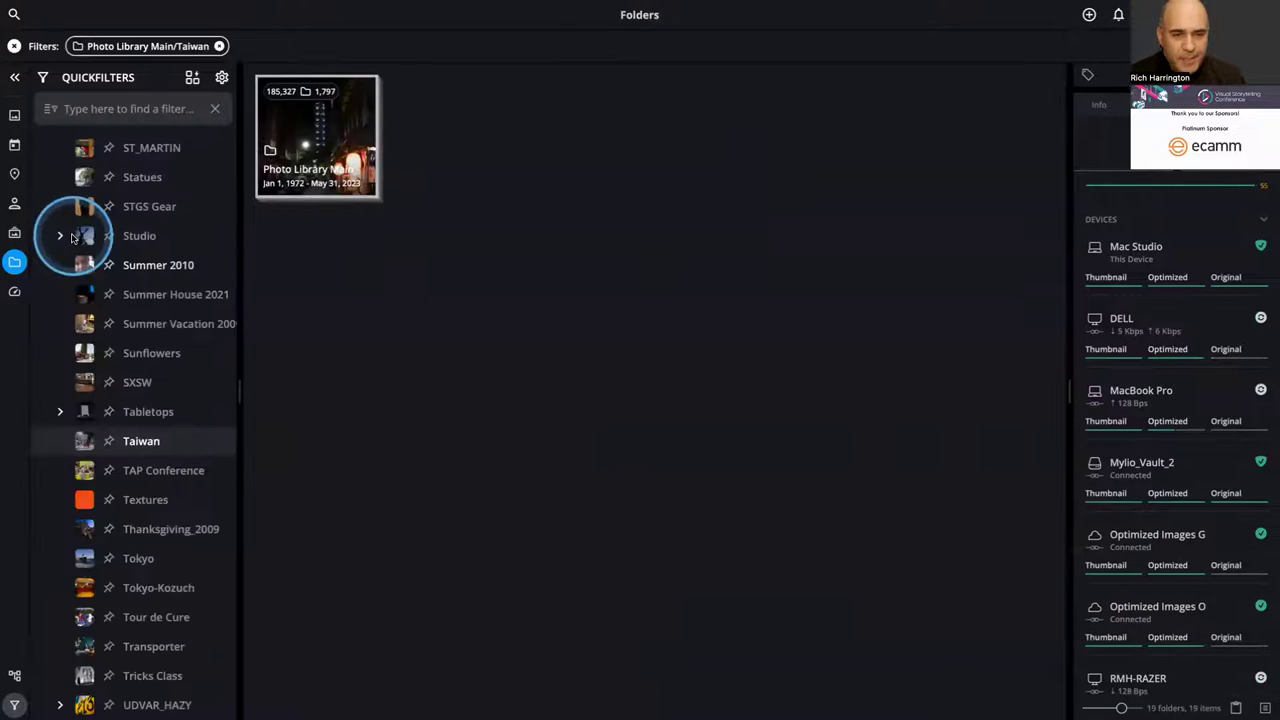
# - Open the Taiwan folder inside Photo Library Main and go to its most recent photos
pyautogui.click(305, 190)
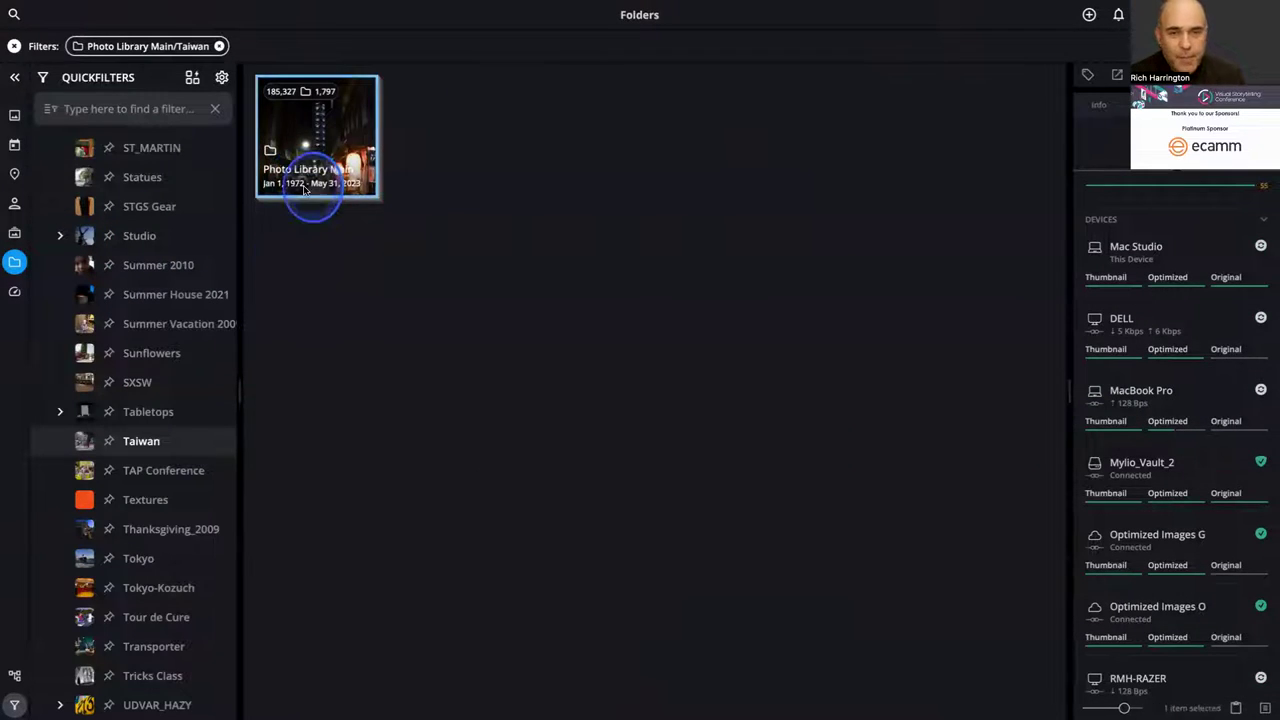
pyautogui.doubleClick(305, 190)
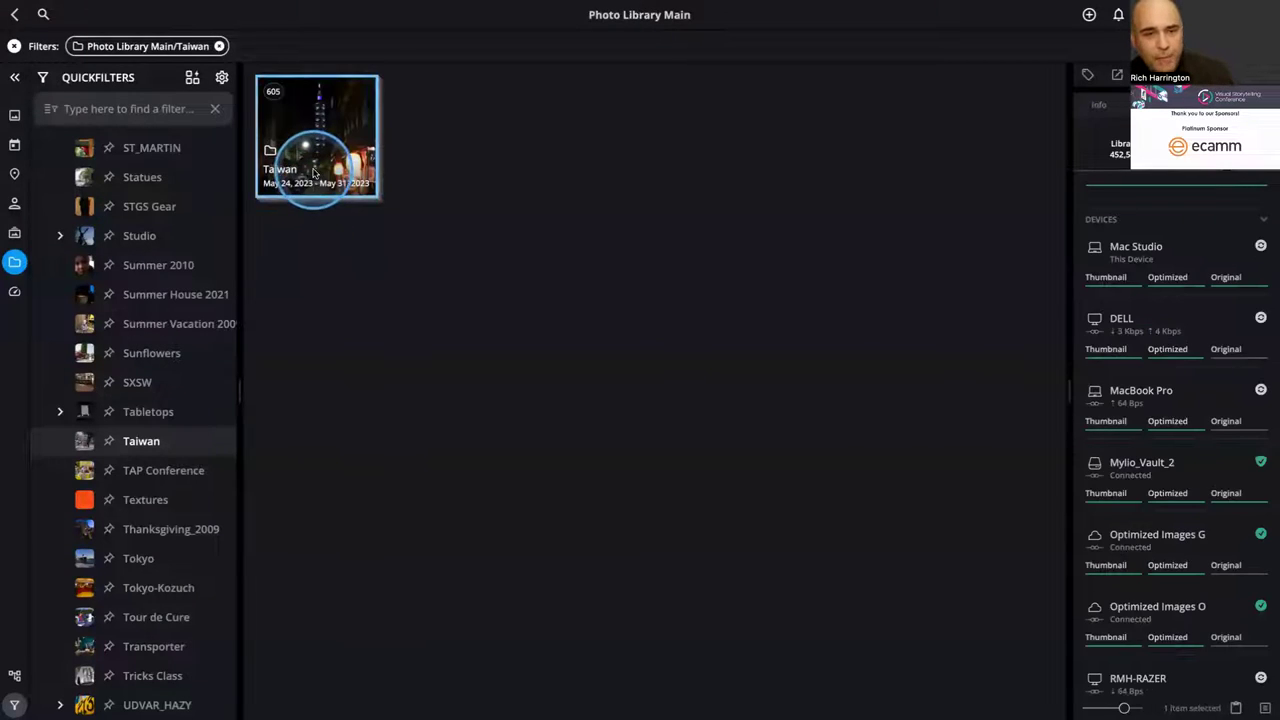
pyautogui.doubleClick(313, 173)
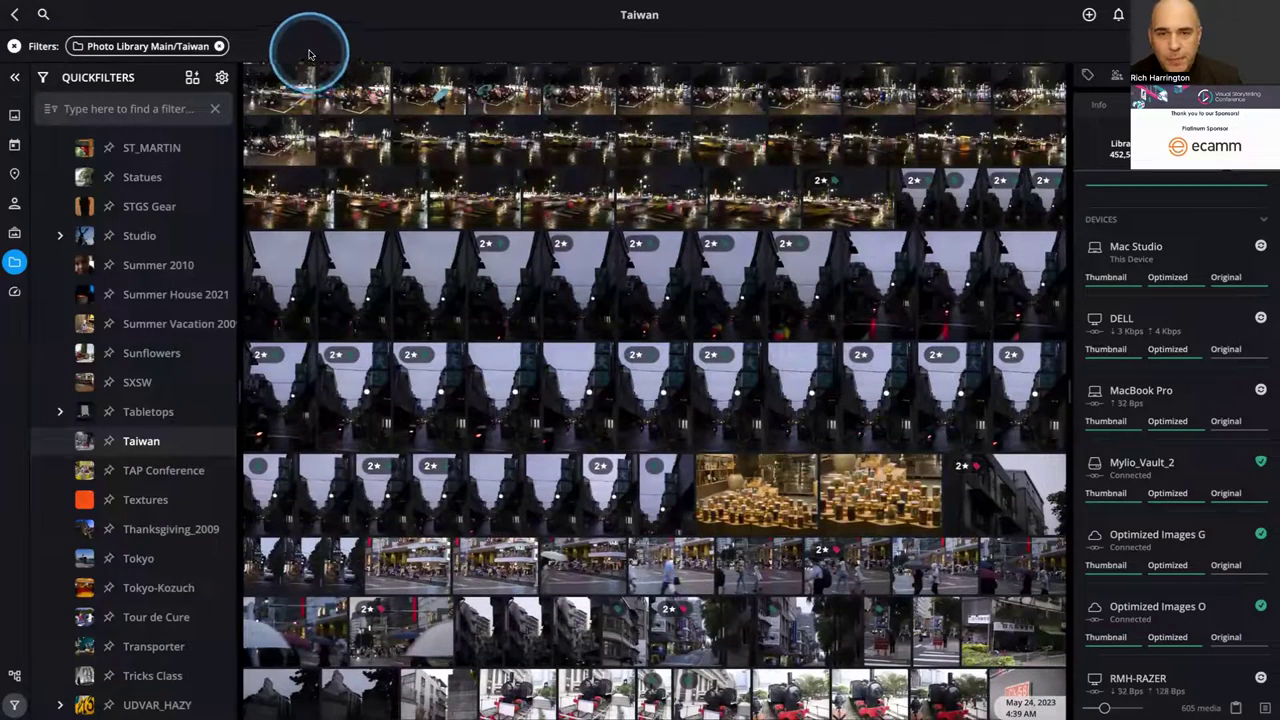
pyautogui.scroll(1, 343, 157)
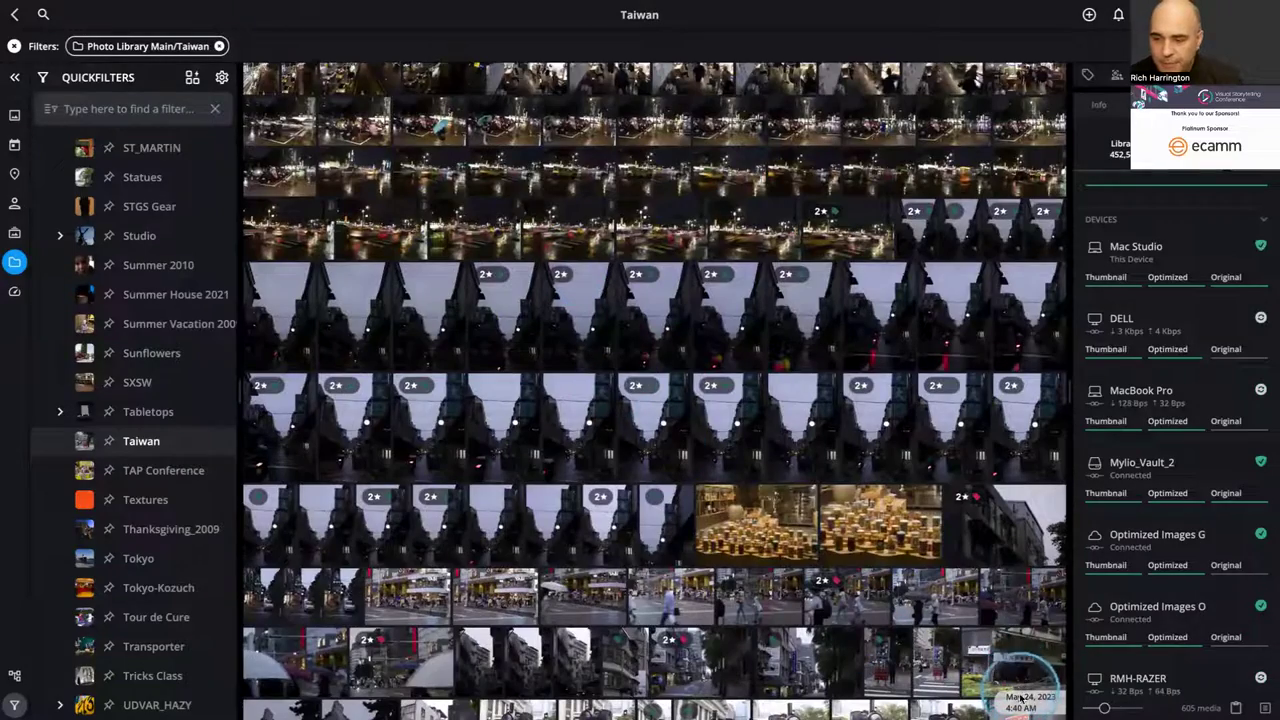
pyautogui.moveTo(1028, 694); pyautogui.dragTo(1042, 57)
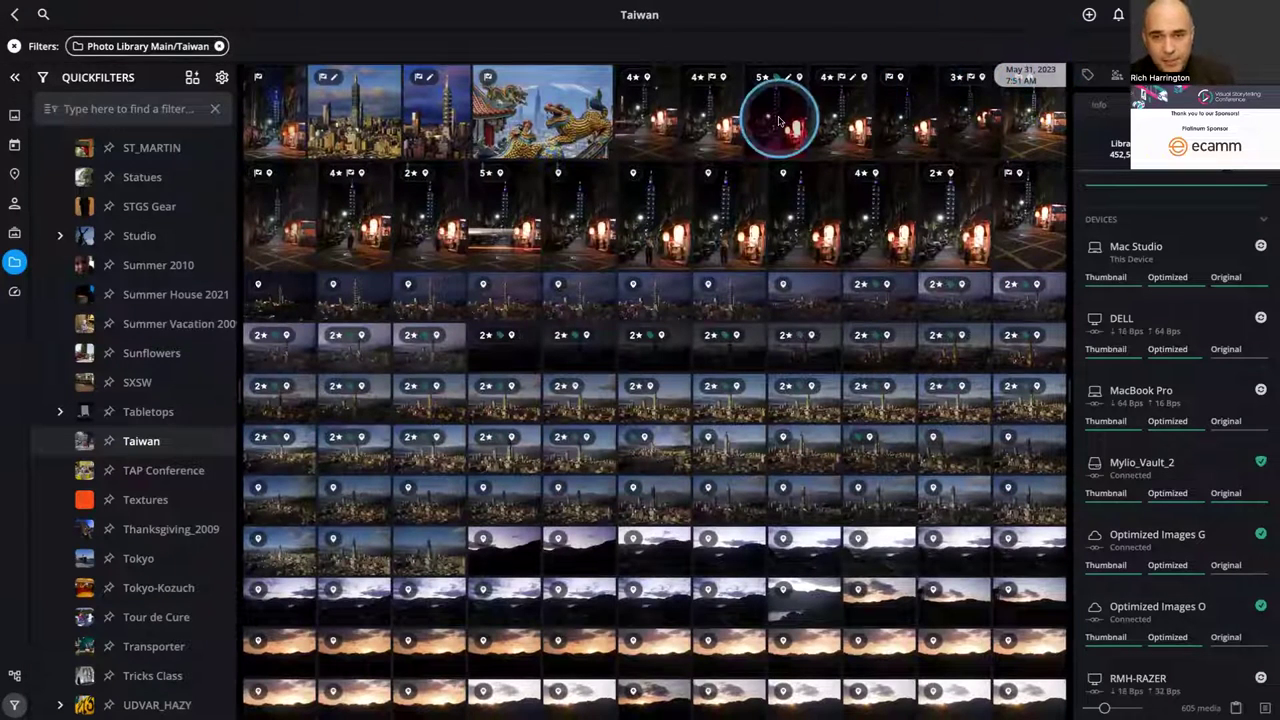
# - Open the five-star night street photo with light trails and examine its Info details through to Places and Source
pyautogui.click(496, 230)
pyautogui.doubleClick(496, 230)
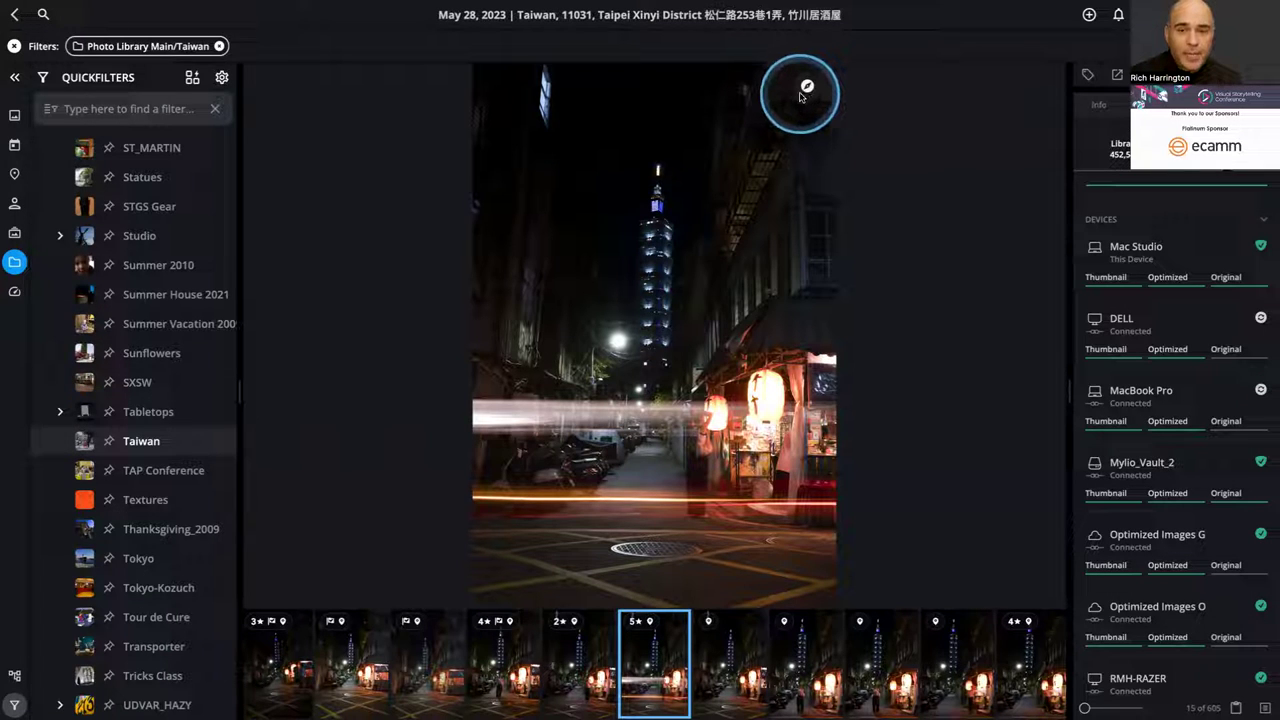
pyautogui.click(1102, 110)
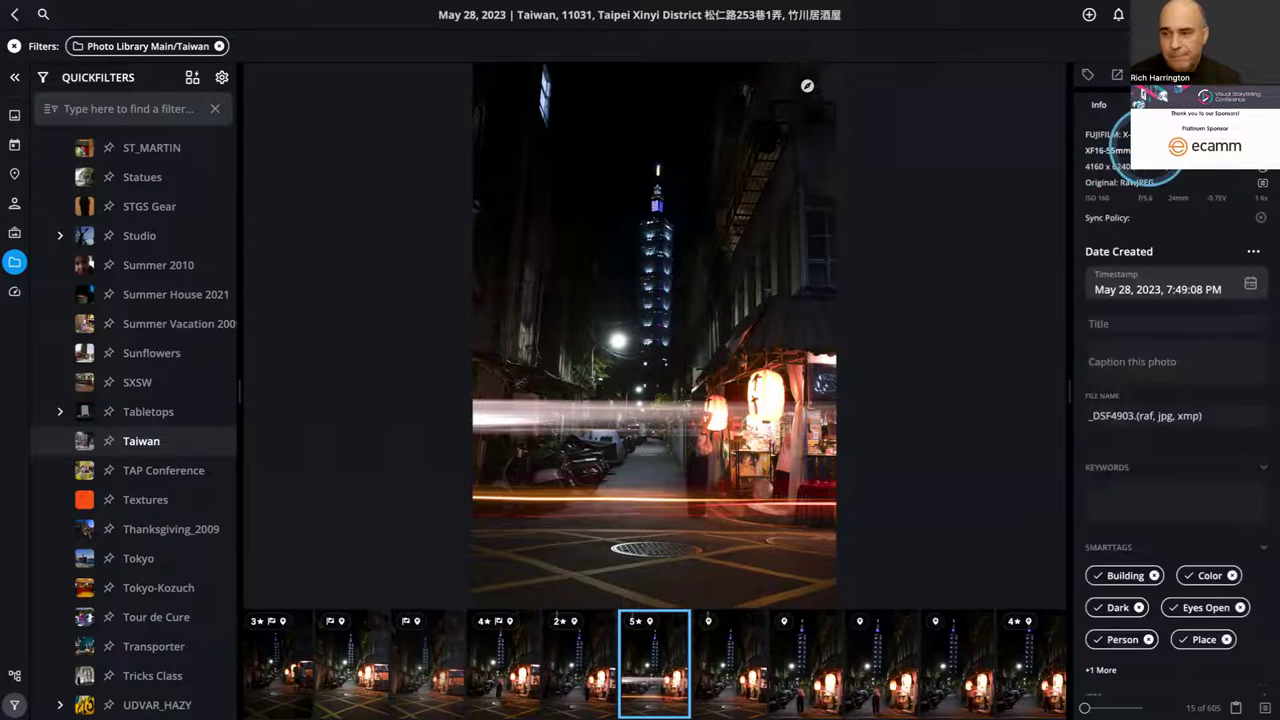
pyautogui.scroll(-5, 1190, 187)
pyautogui.scroll(-8, 1190, 187)
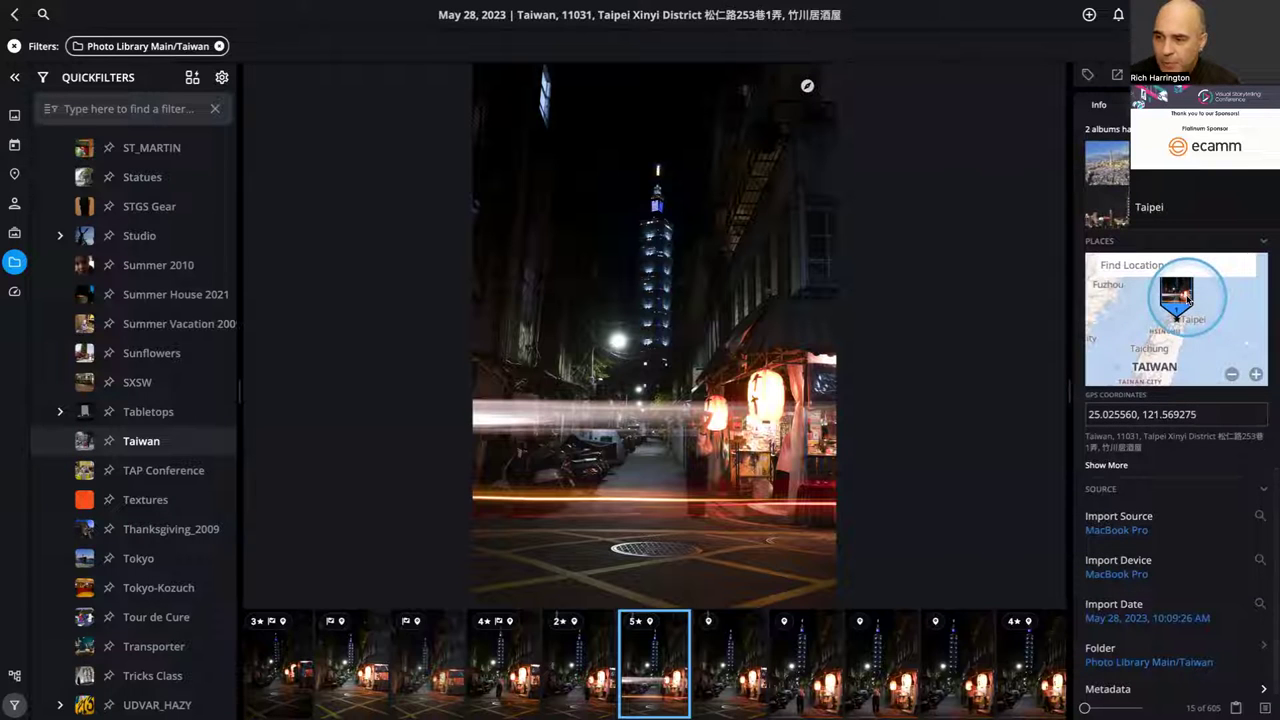
# - Zoom the photo's Places map in to street level around its location pin
pyautogui.click(1256, 375)
pyautogui.click(1256, 375)
pyautogui.click(1256, 375)
pyautogui.click(1257, 376)
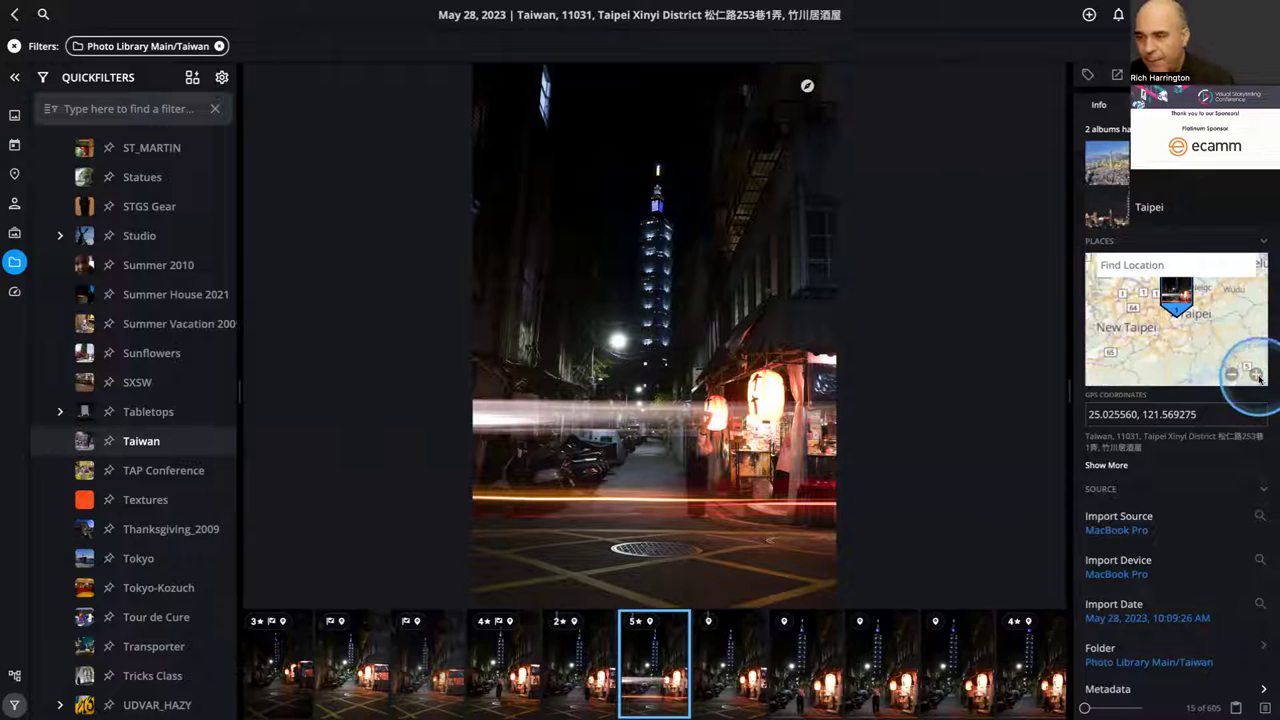
pyautogui.click(1257, 376)
pyautogui.click(1257, 376)
pyautogui.click(1257, 376)
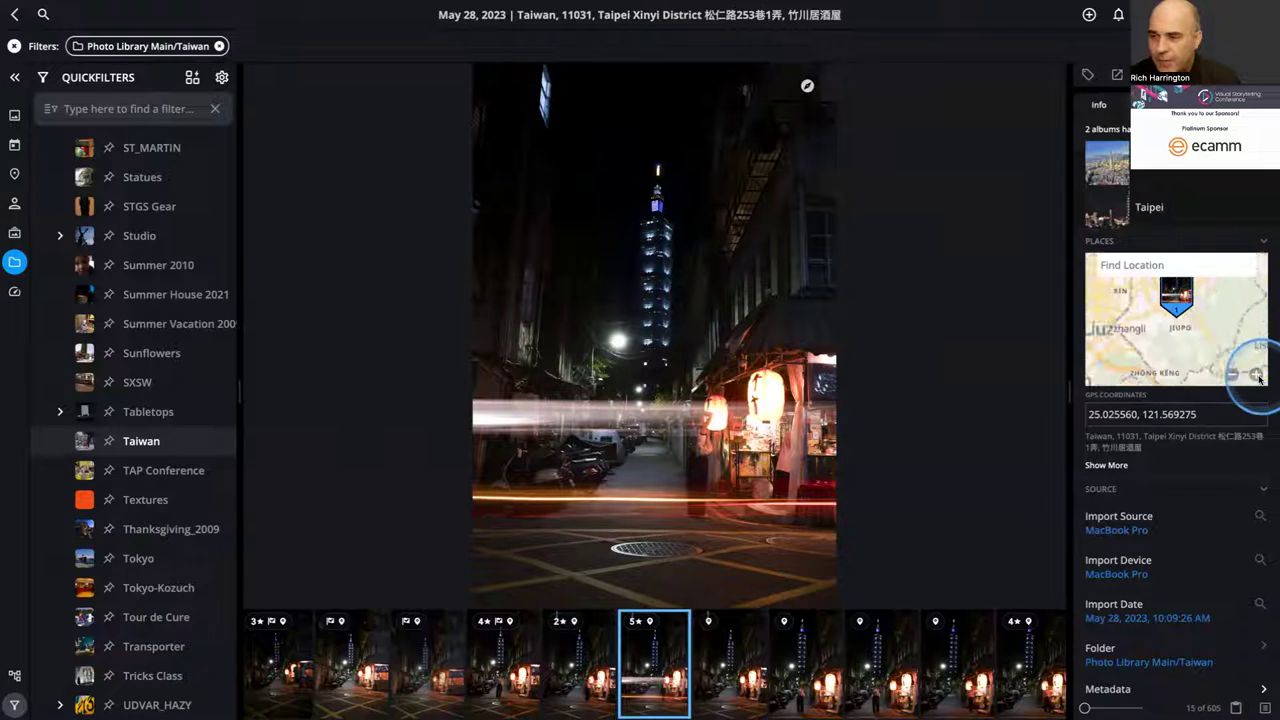
pyautogui.click(1257, 376)
pyautogui.click(1257, 376)
pyautogui.click(1257, 376)
pyautogui.click(1257, 376)
pyautogui.click(1257, 376)
pyautogui.click(1257, 376)
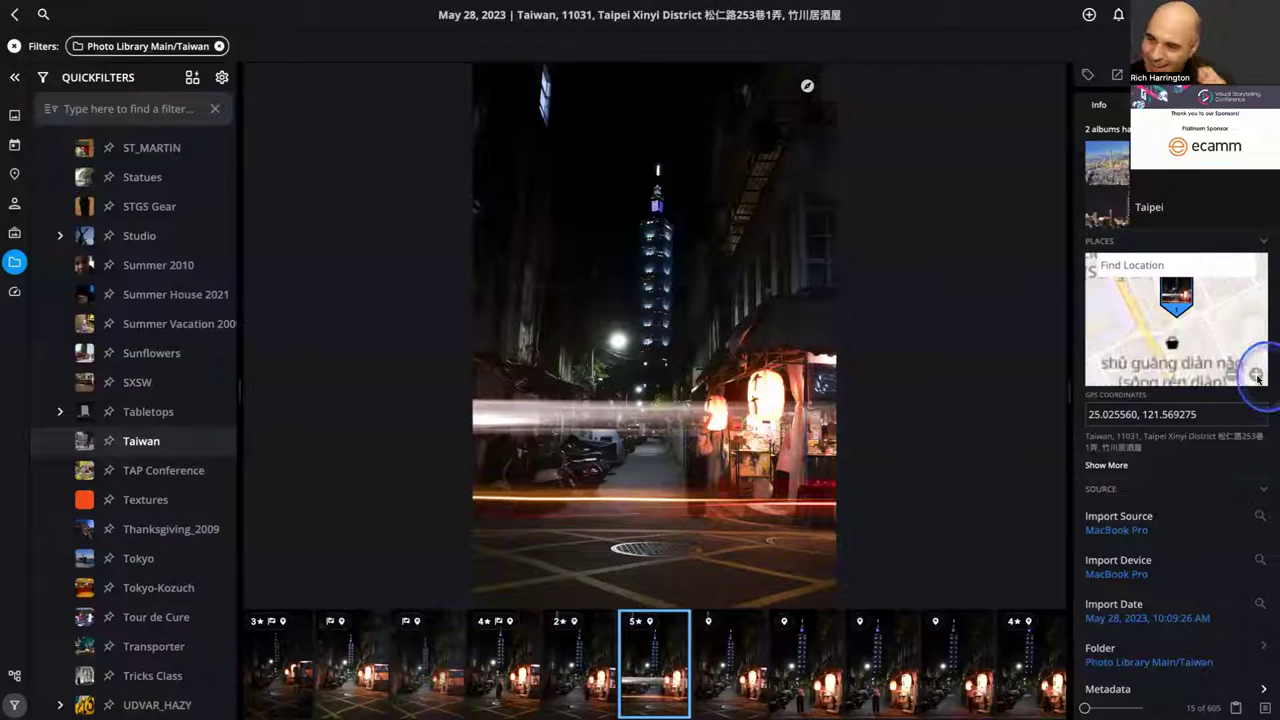
# - Inspect the photo's location on the enlarged map, then return to its Info details
pyautogui.click(1174, 300)
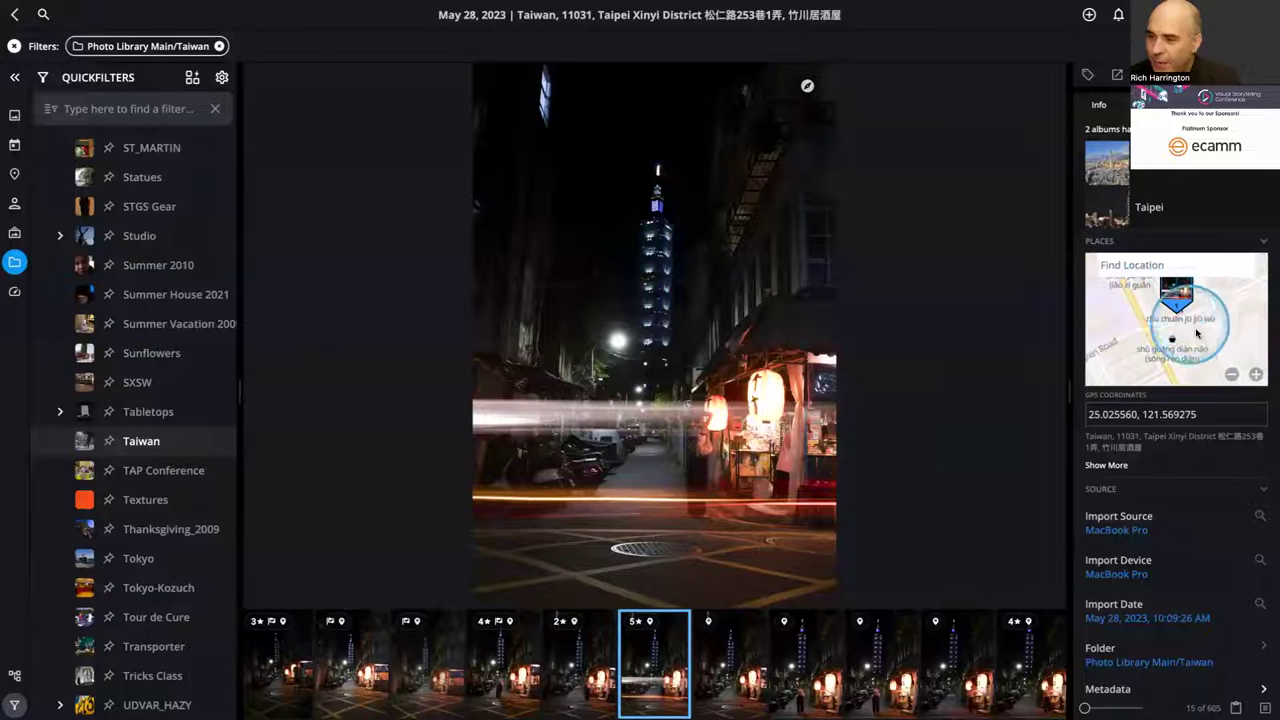
pyautogui.click(1209, 386)
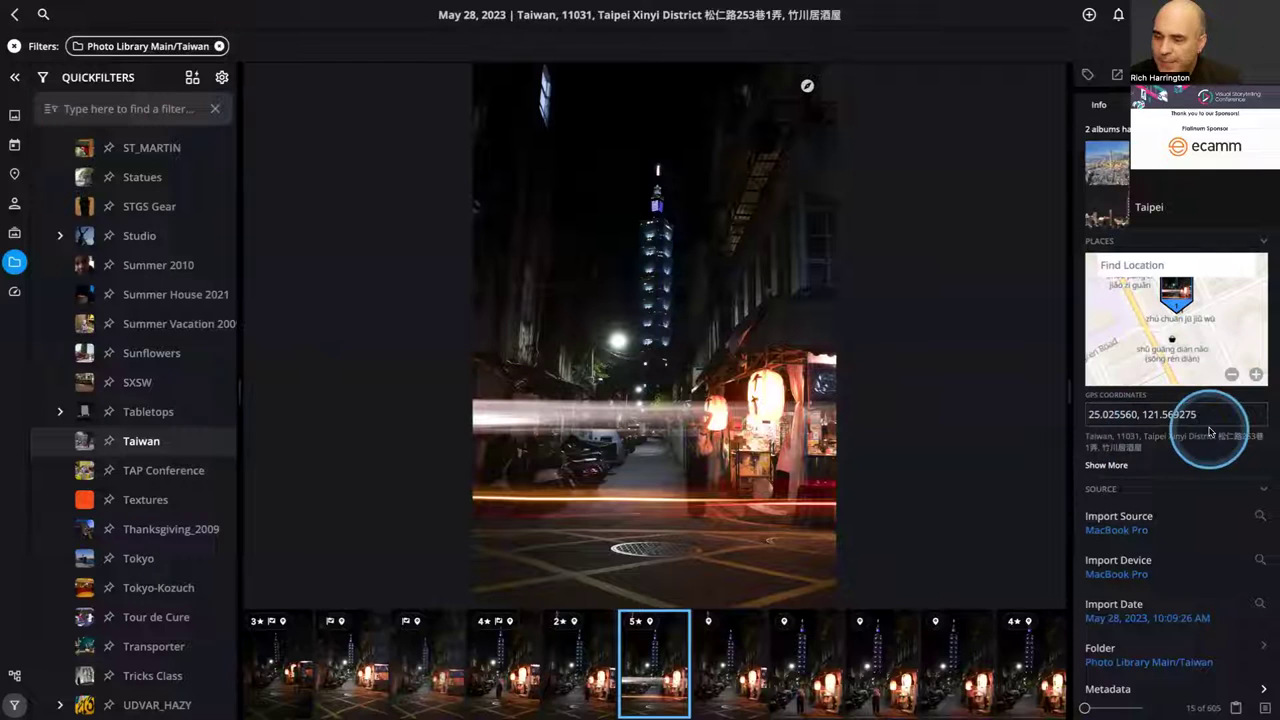
pyautogui.click(1119, 466)
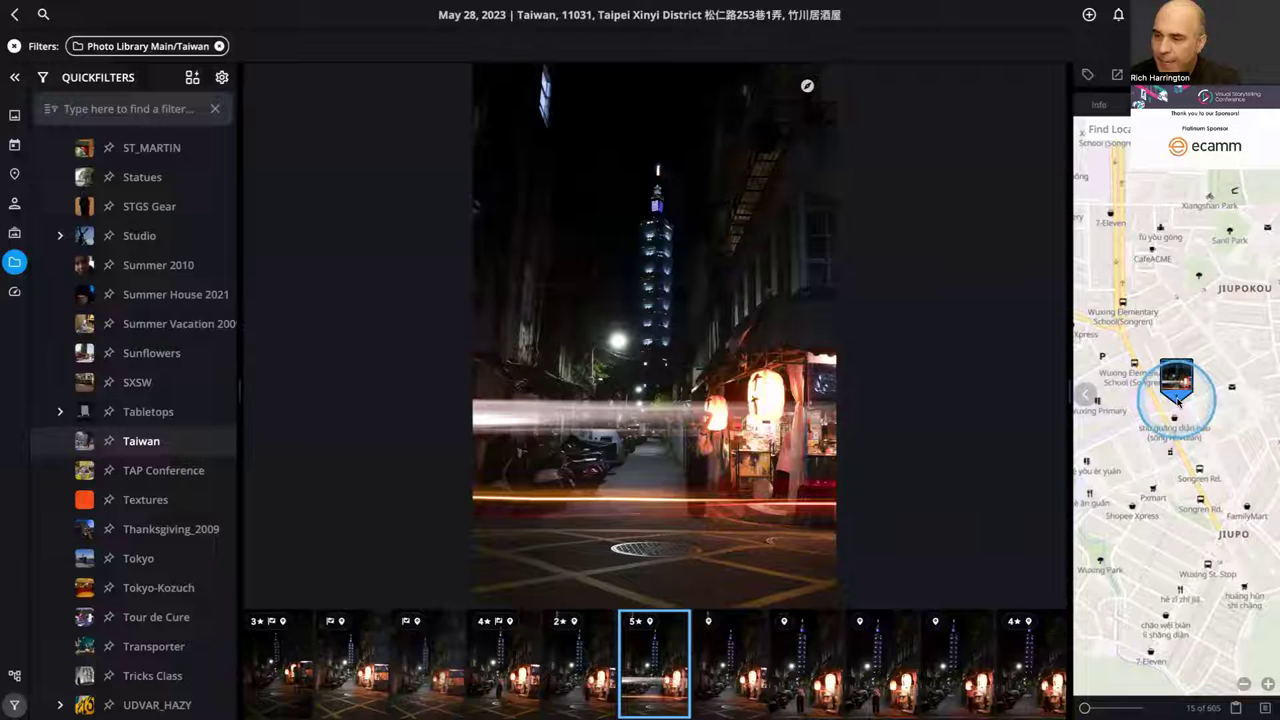
pyautogui.click(1086, 108)
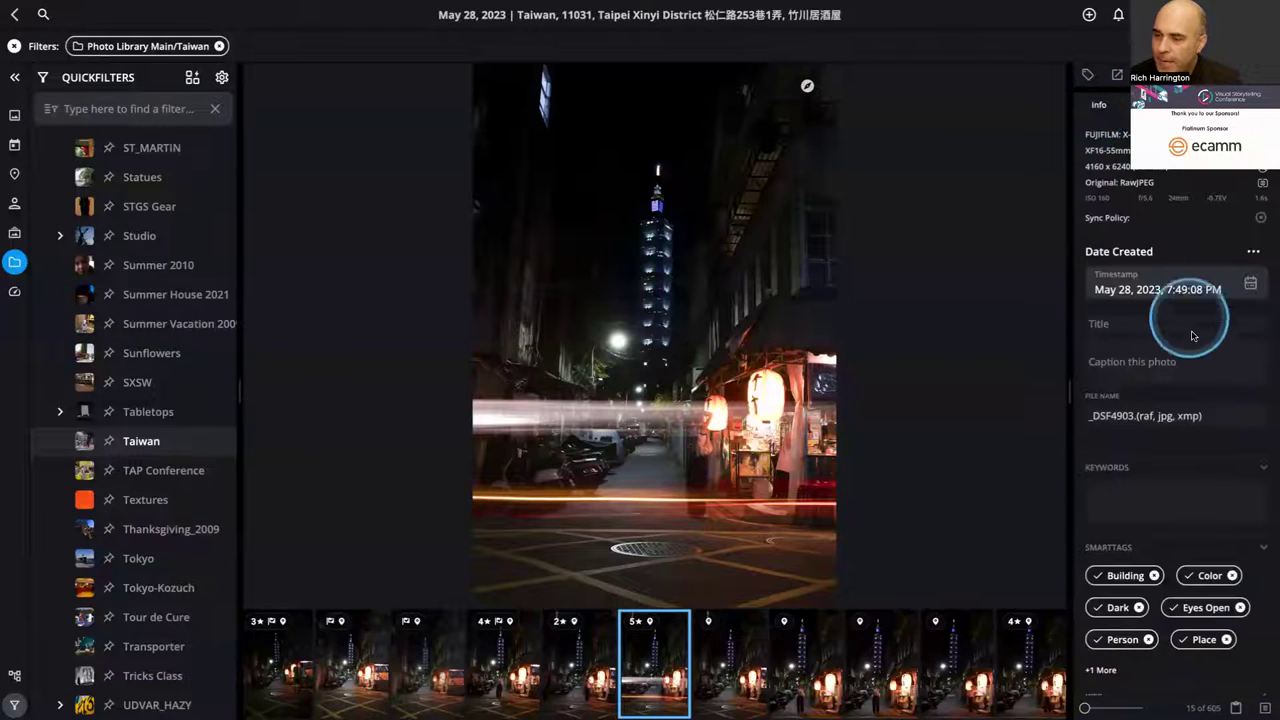
# - Review the photo's full metadata, including the camera, exposure, GPS and EXIF entries, and close the metadata listing
pyautogui.scroll(-10, 1203, 360)
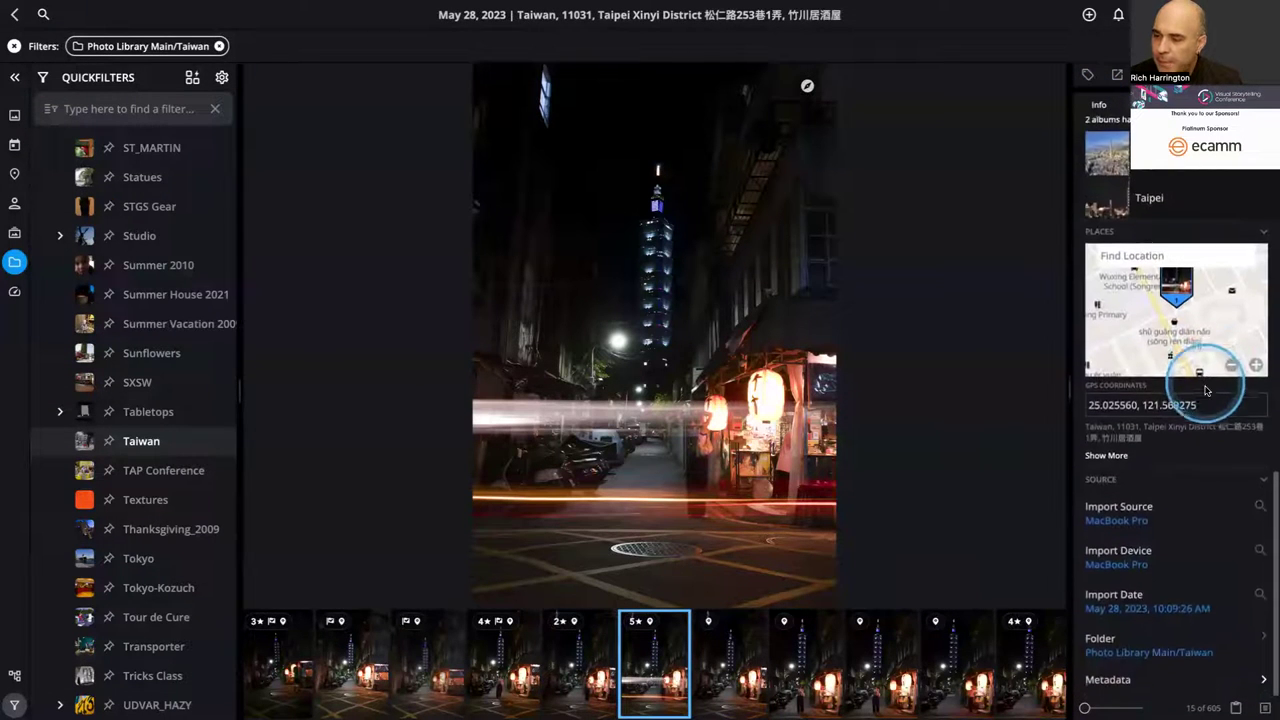
pyautogui.click(1124, 686)
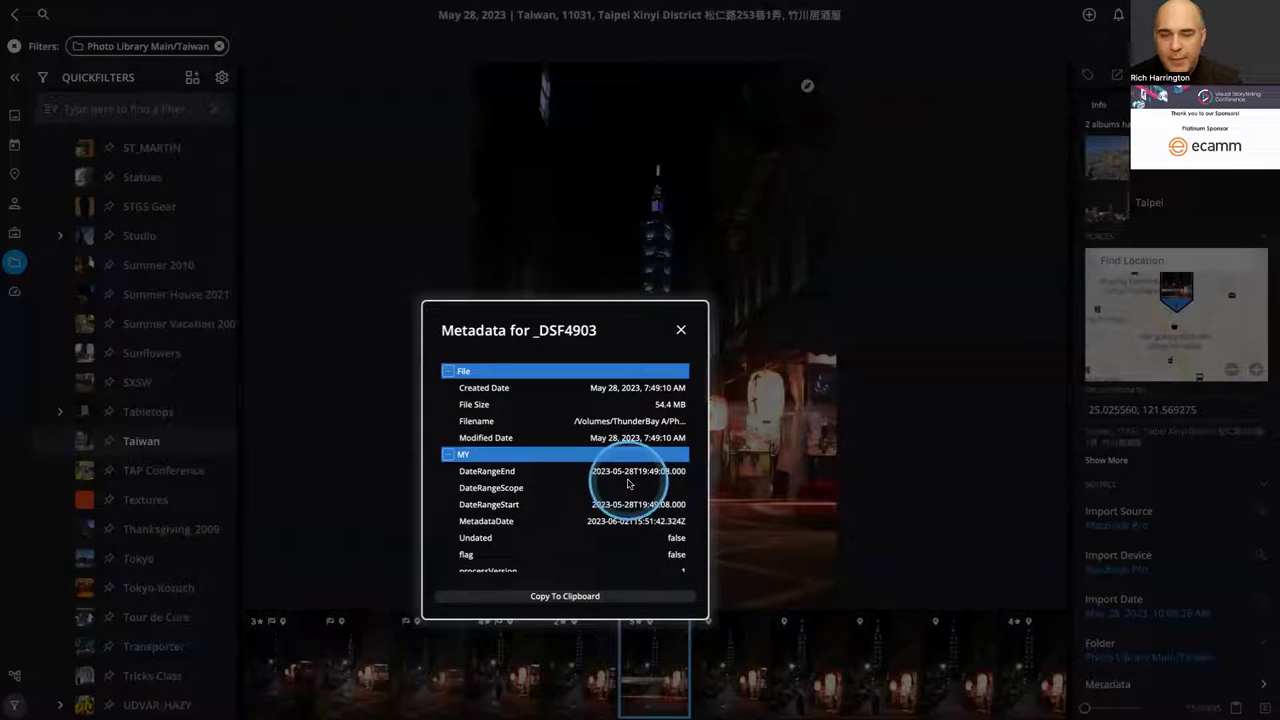
pyautogui.scroll(-3, 630, 480)
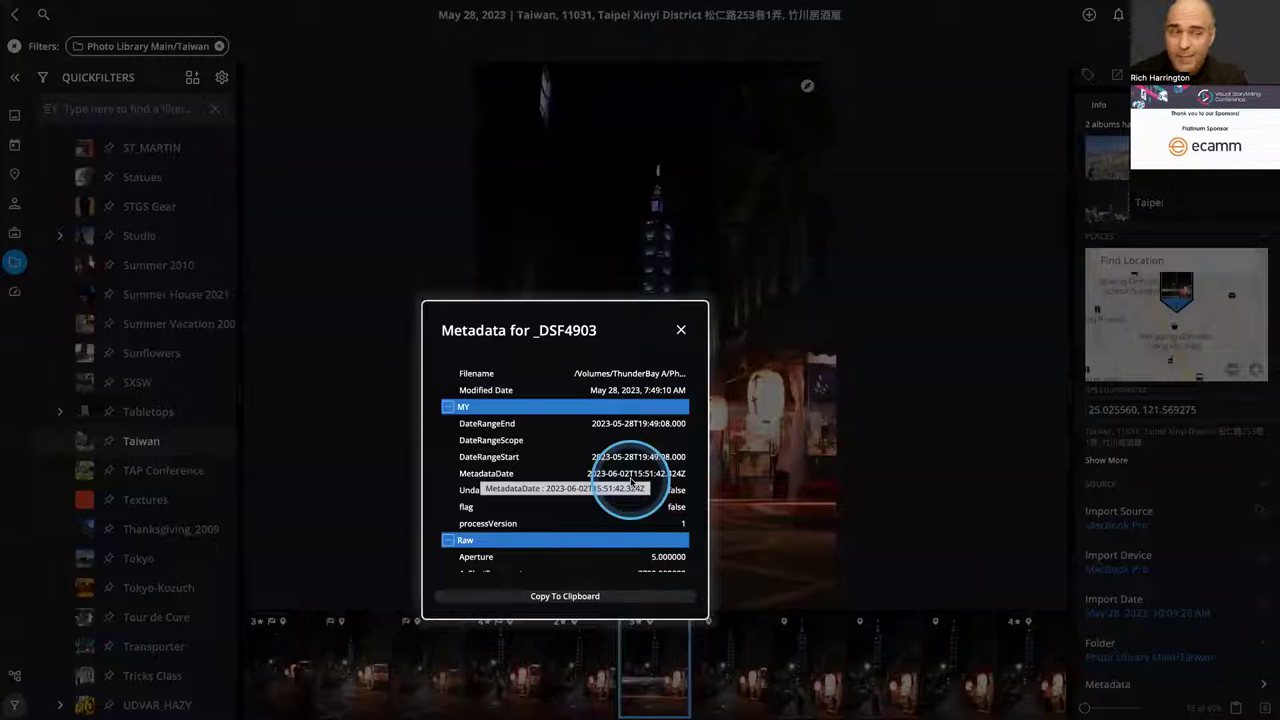
pyautogui.scroll(-5, 631, 483)
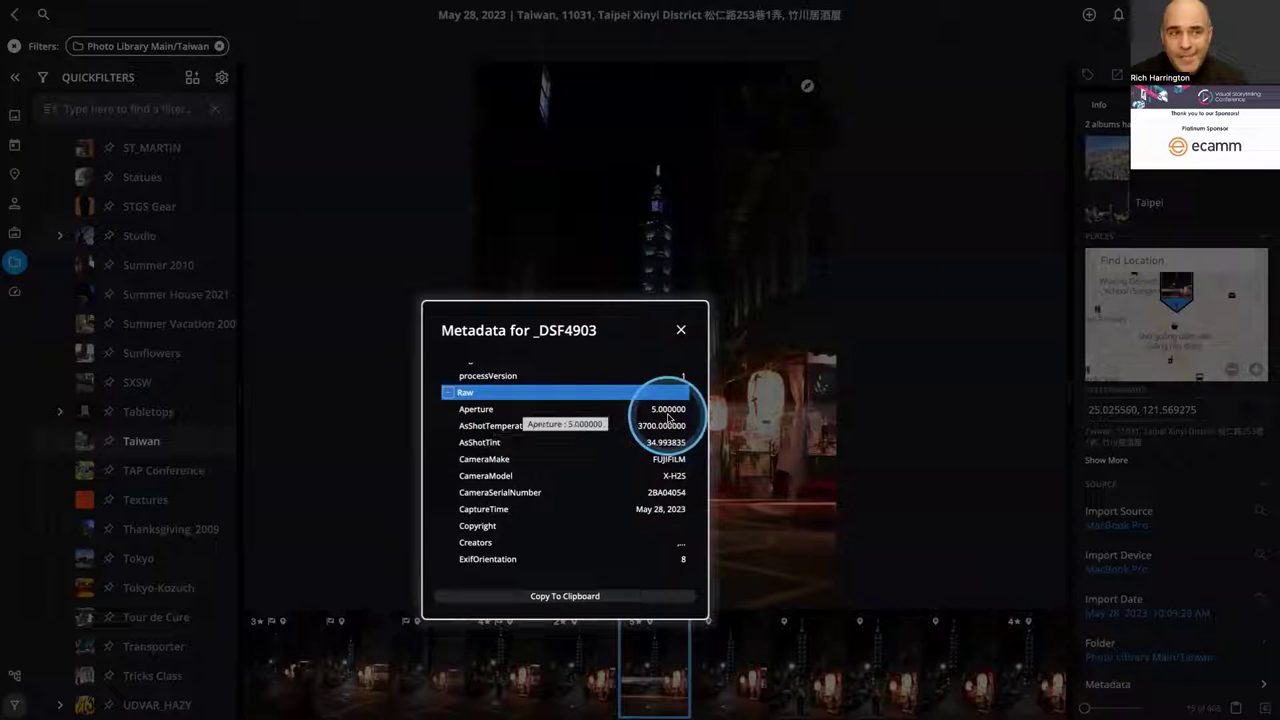
pyautogui.scroll(-5, 651, 436)
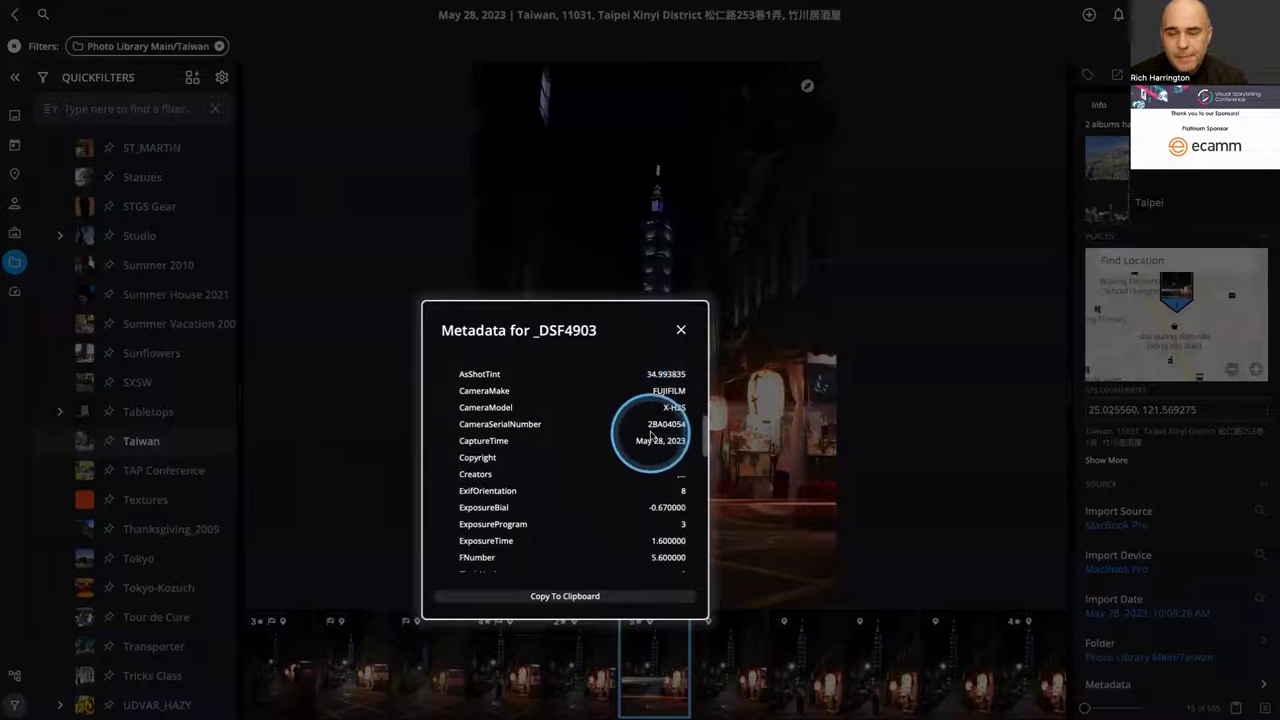
pyautogui.scroll(-3, 651, 436)
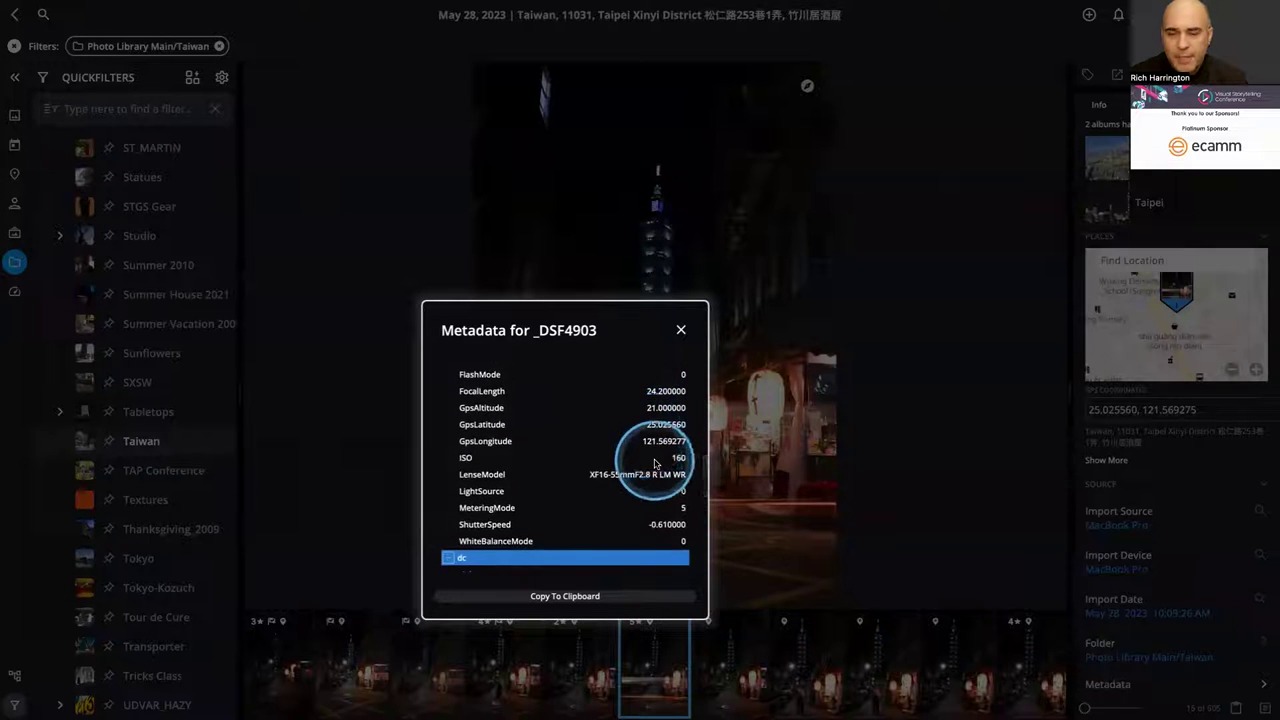
pyautogui.scroll(-2, 653, 458)
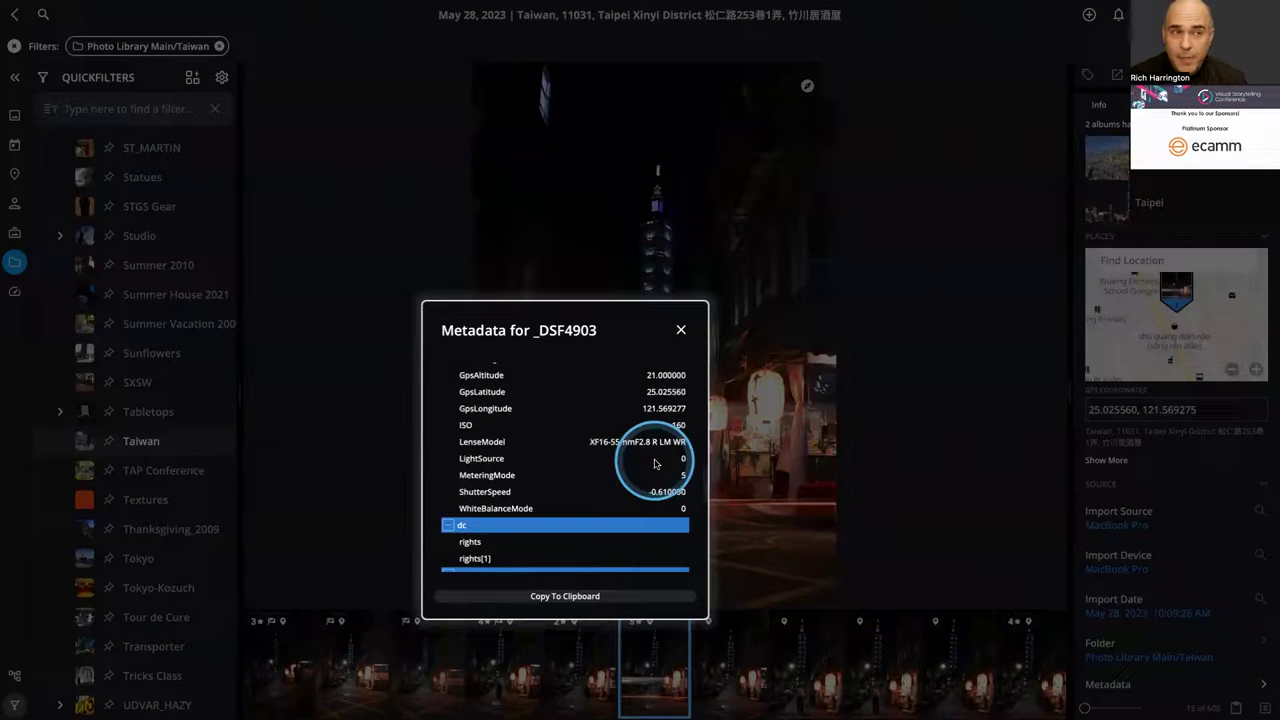
pyautogui.scroll(-3, 655, 463)
pyautogui.scroll(-5, 654, 461)
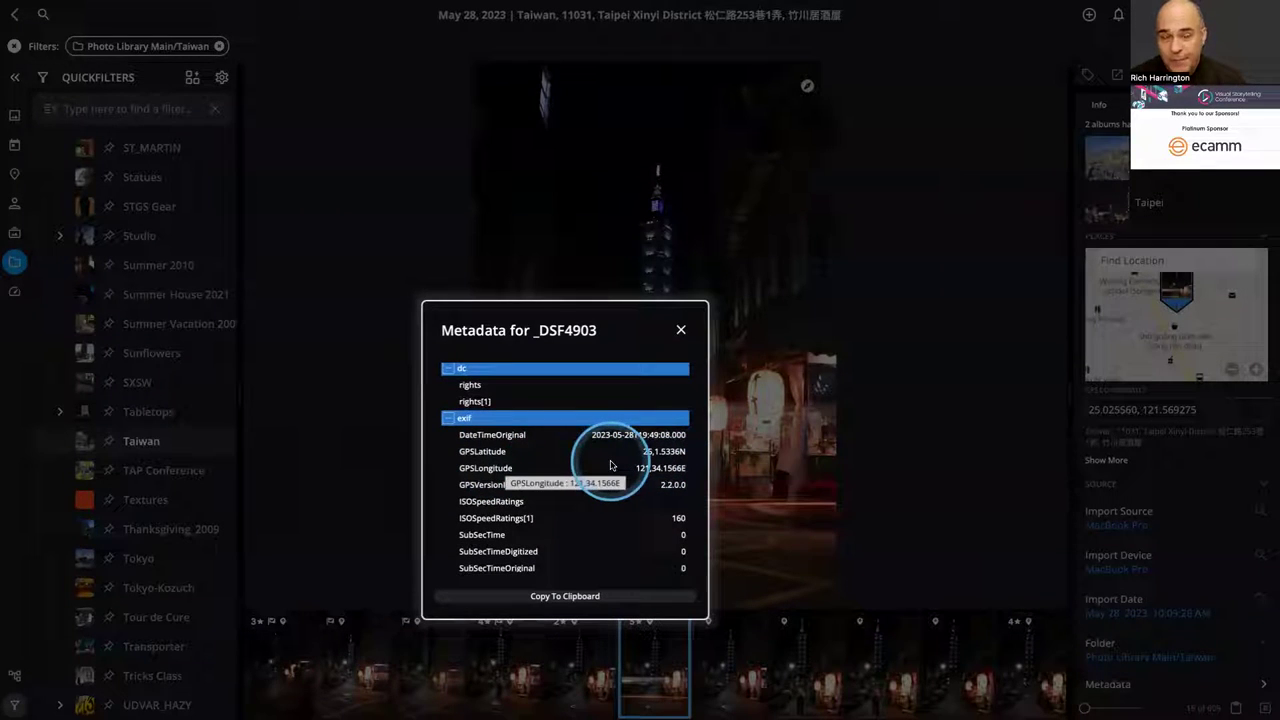
pyautogui.click(681, 330)
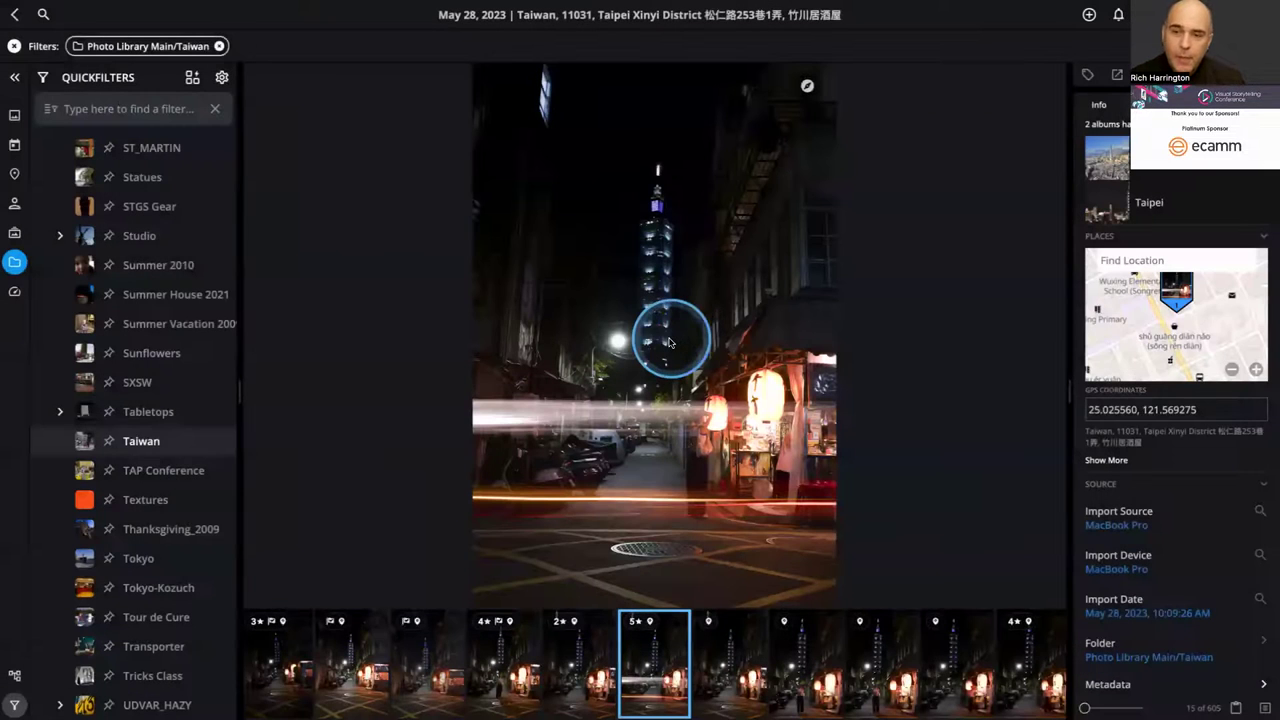
# - Explore the photo's location on the web and examine the streets around Takemura Izakaya on the online map
pyautogui.click(807, 87)
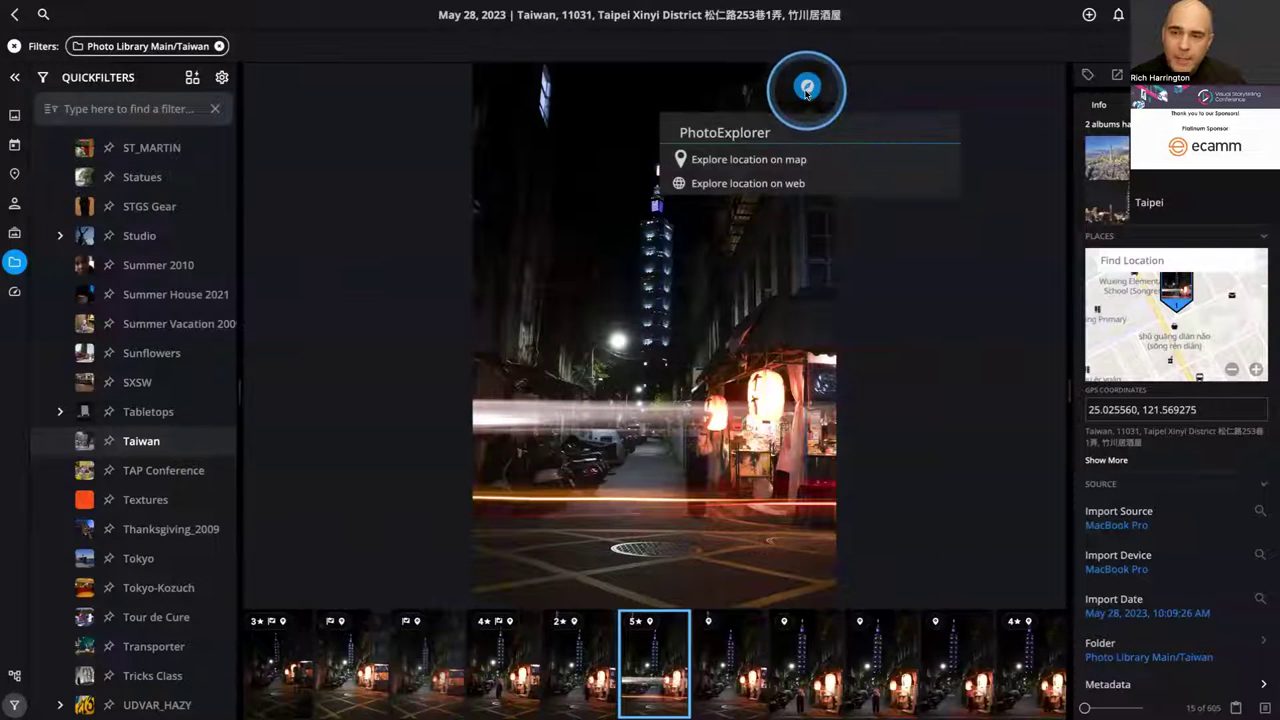
pyautogui.click(804, 186)
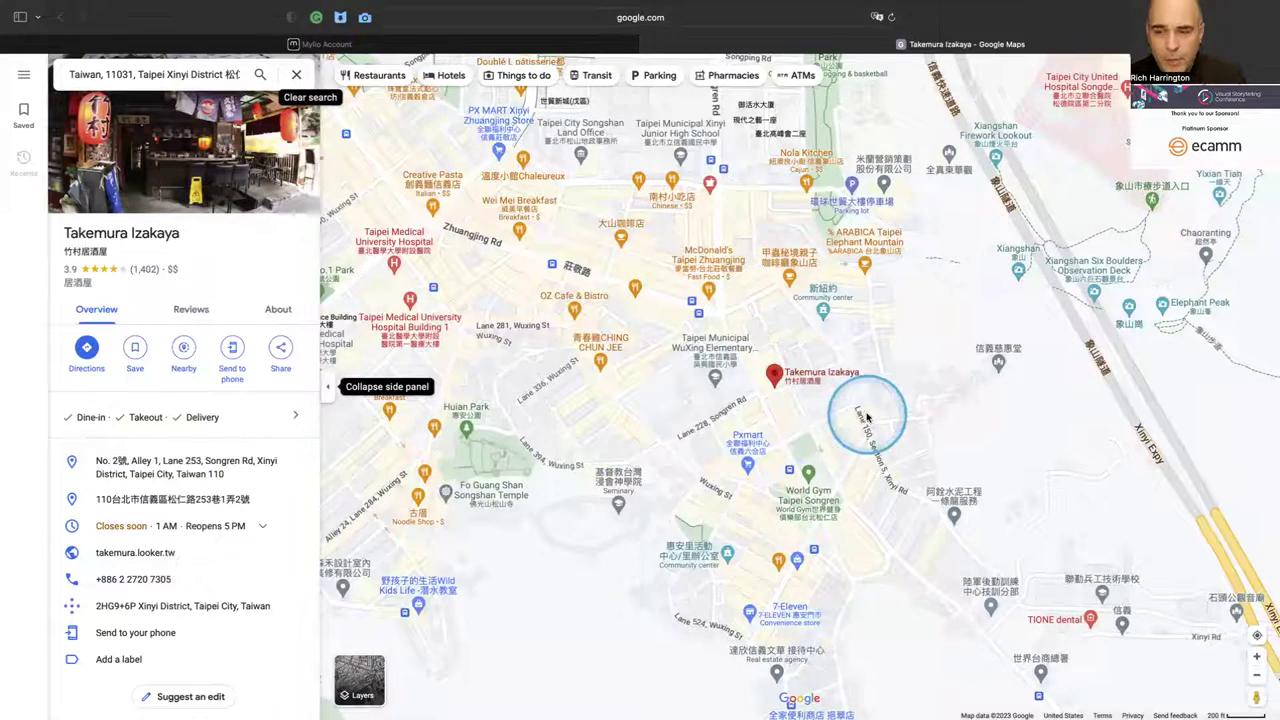
pyautogui.scroll(2, 788, 397)
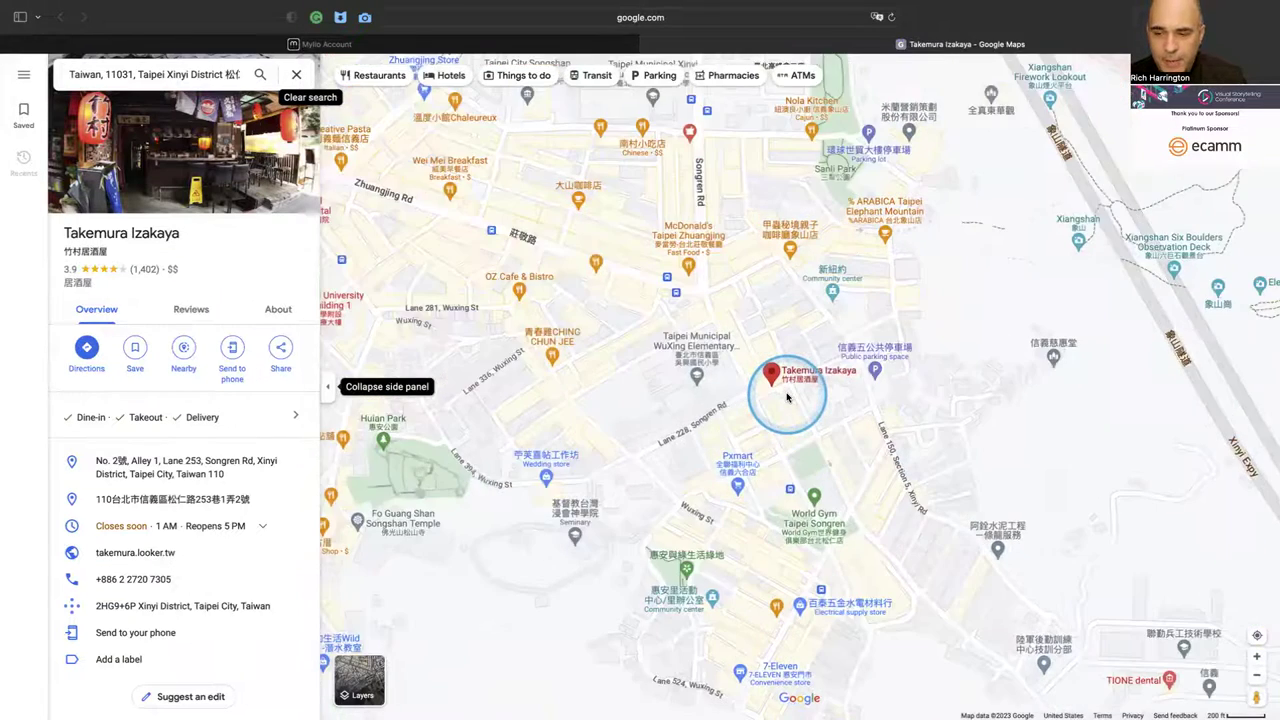
pyautogui.scroll(3, 787, 397)
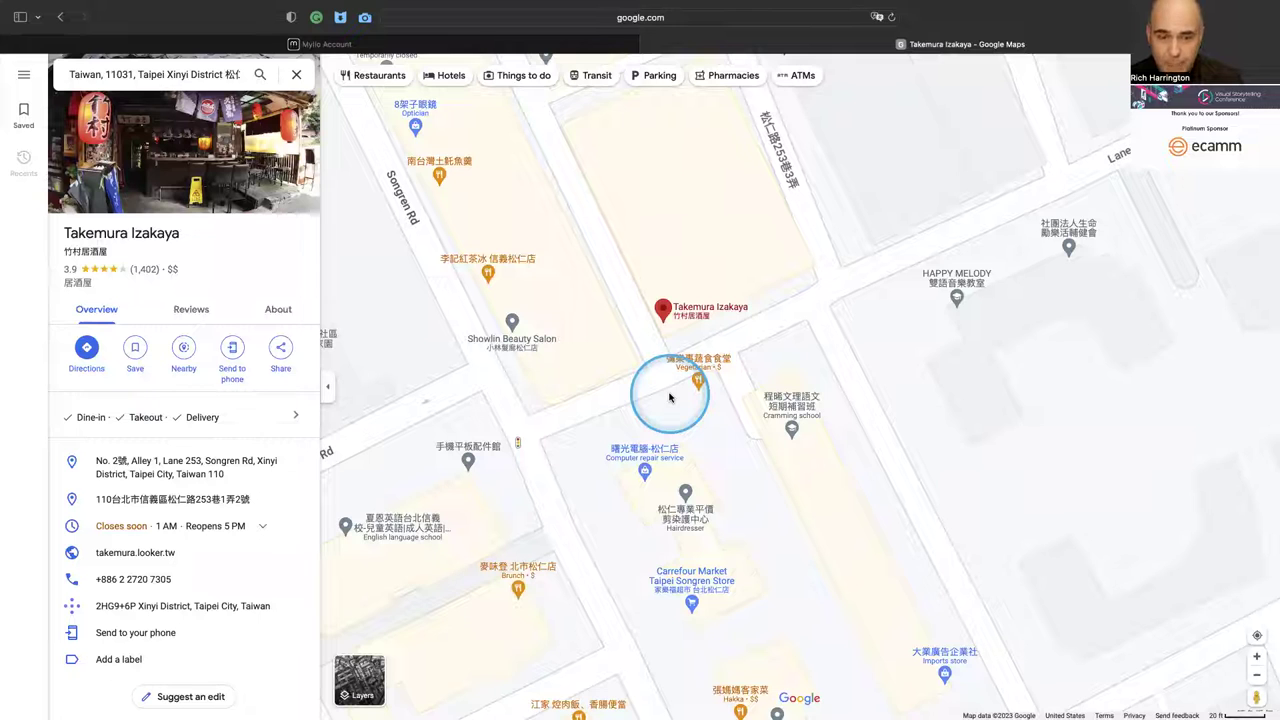
pyautogui.scroll(2, 669, 397)
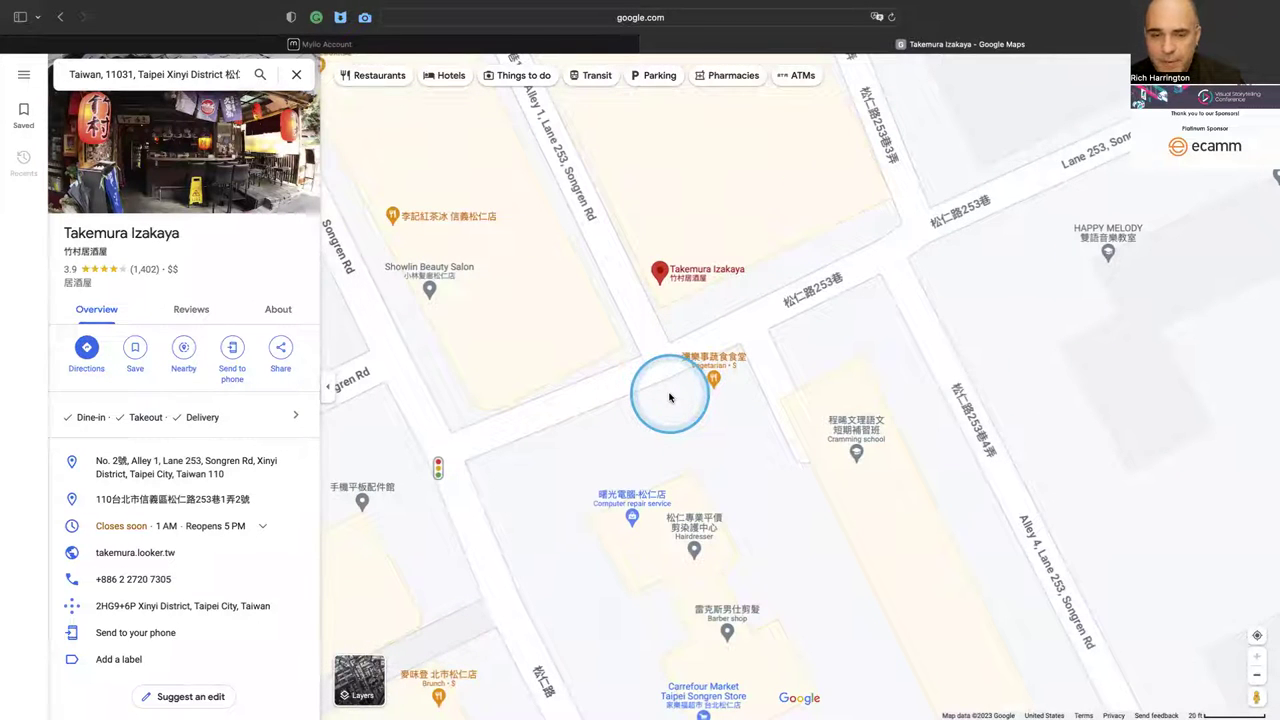
pyautogui.scroll(-1, 669, 397)
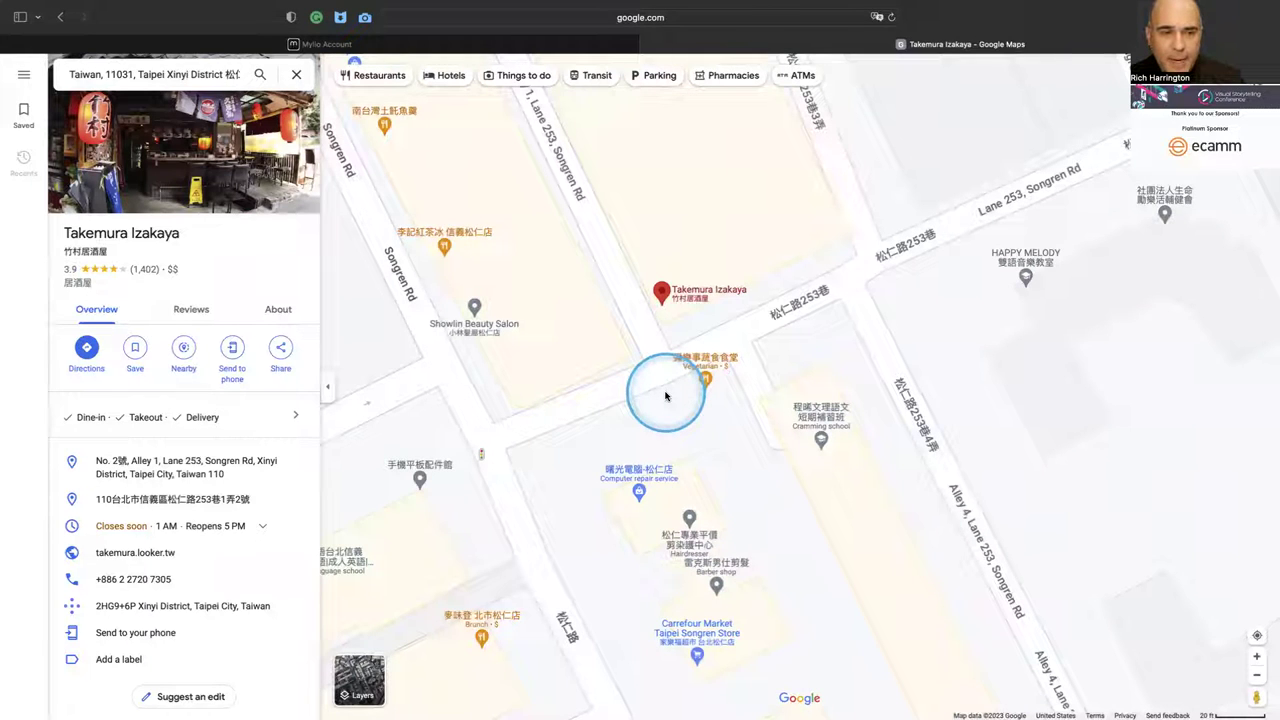
# - Open Street View at the Lane 253, Songren Rd corner just below the Takemura Izakaya pin
pyautogui.click(666, 396)
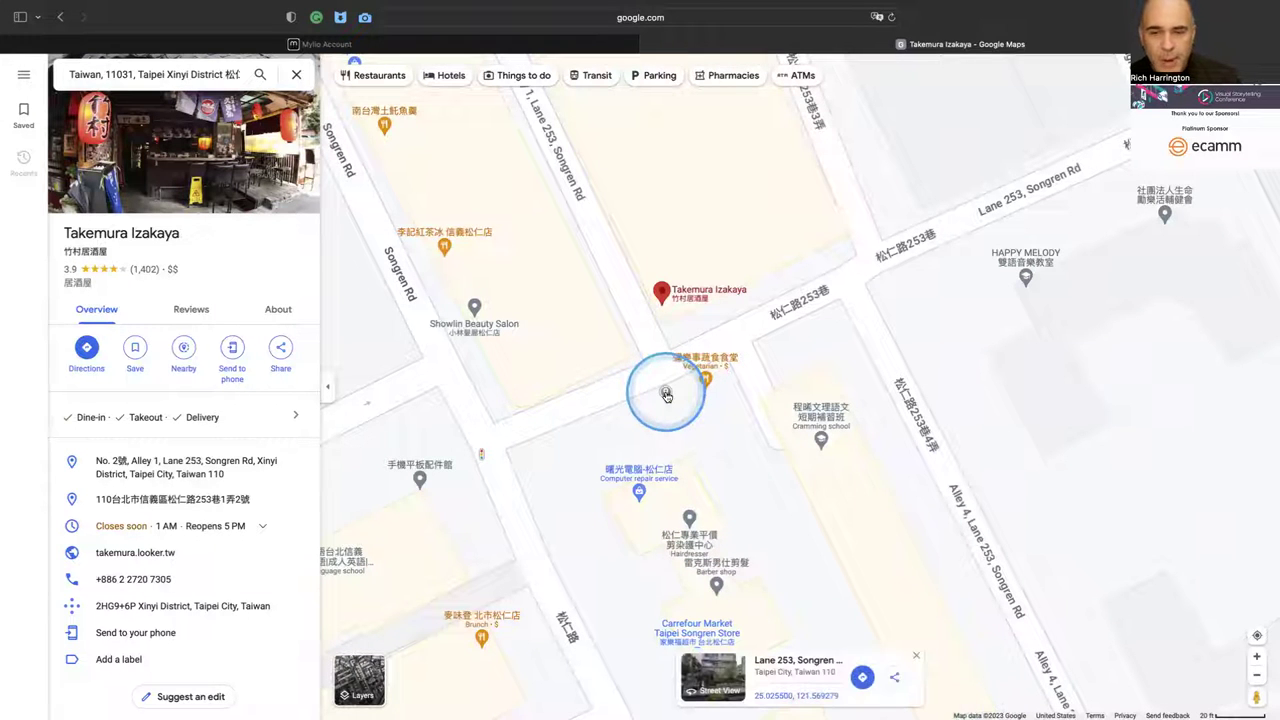
pyautogui.click(735, 538)
pyautogui.scroll(-4, 730, 530)
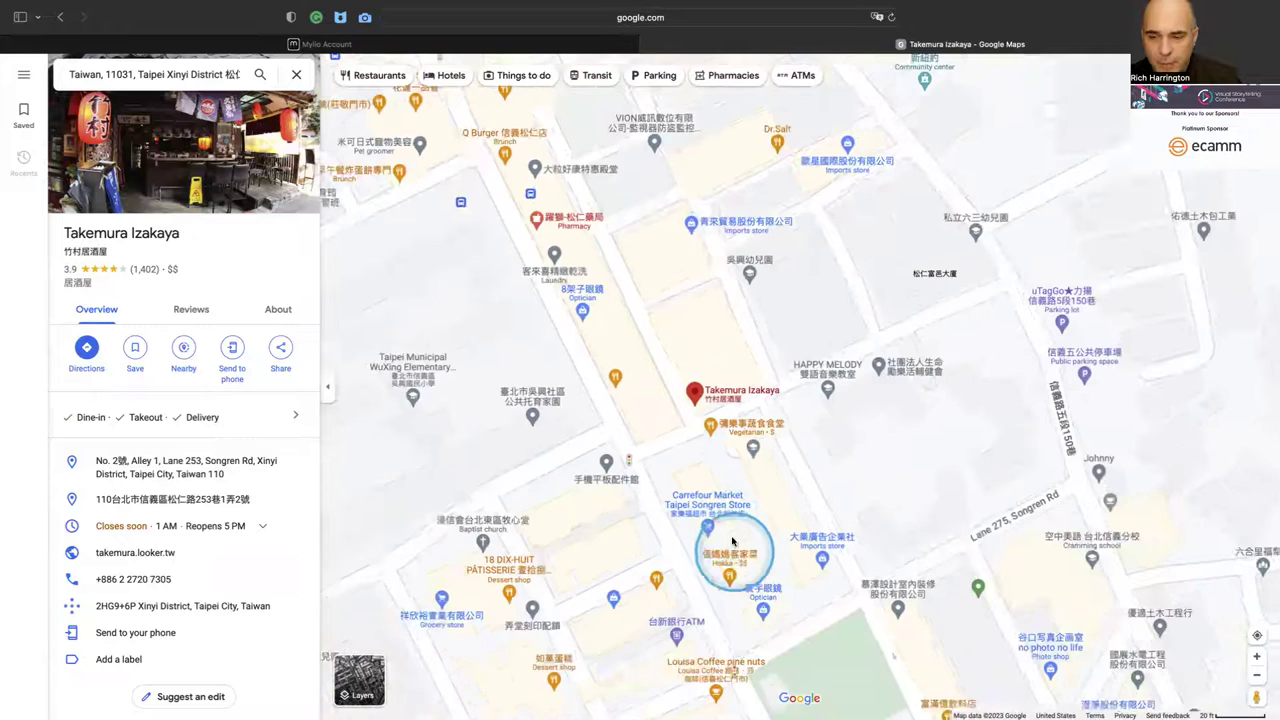
pyautogui.click(698, 401)
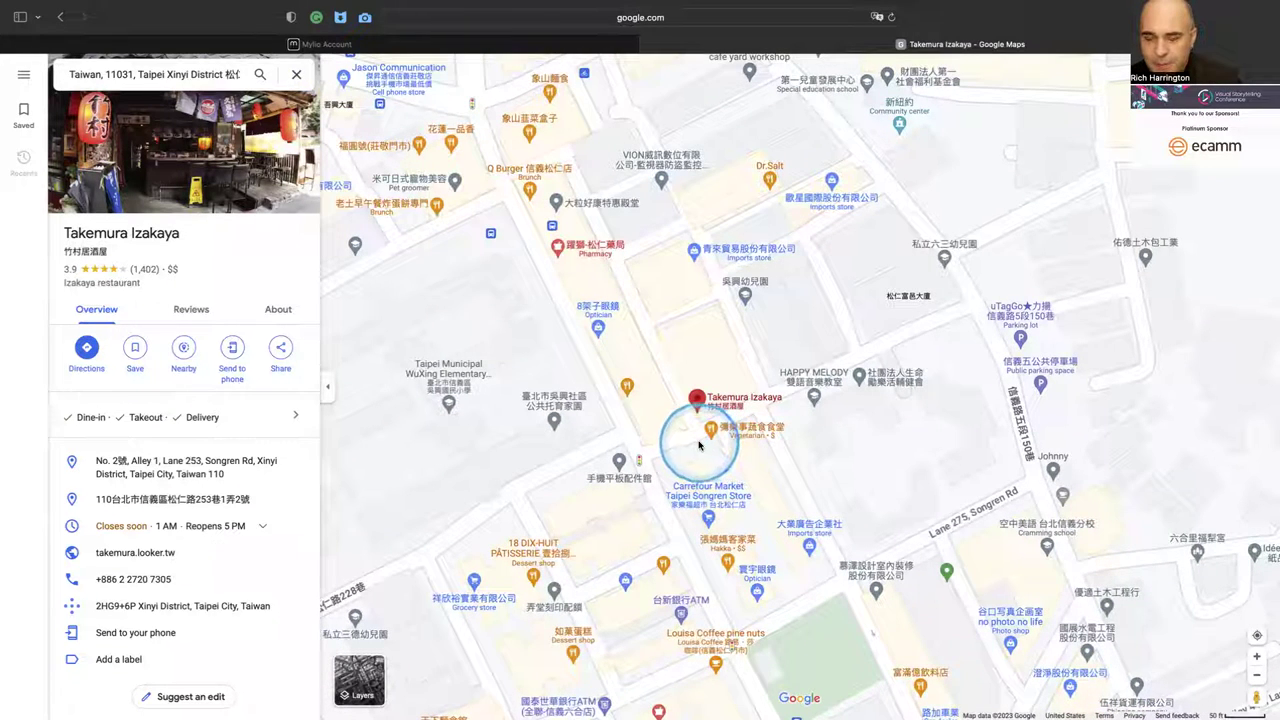
pyautogui.scroll(2, 699, 445)
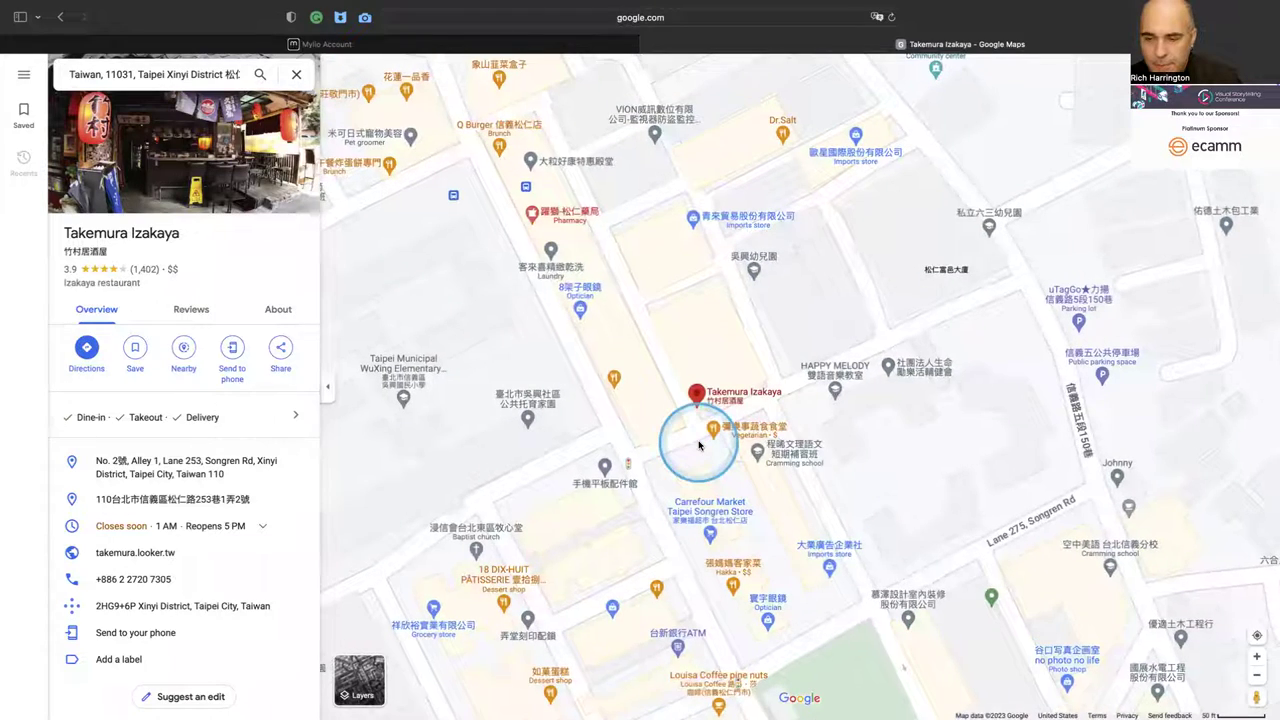
pyautogui.click(698, 444)
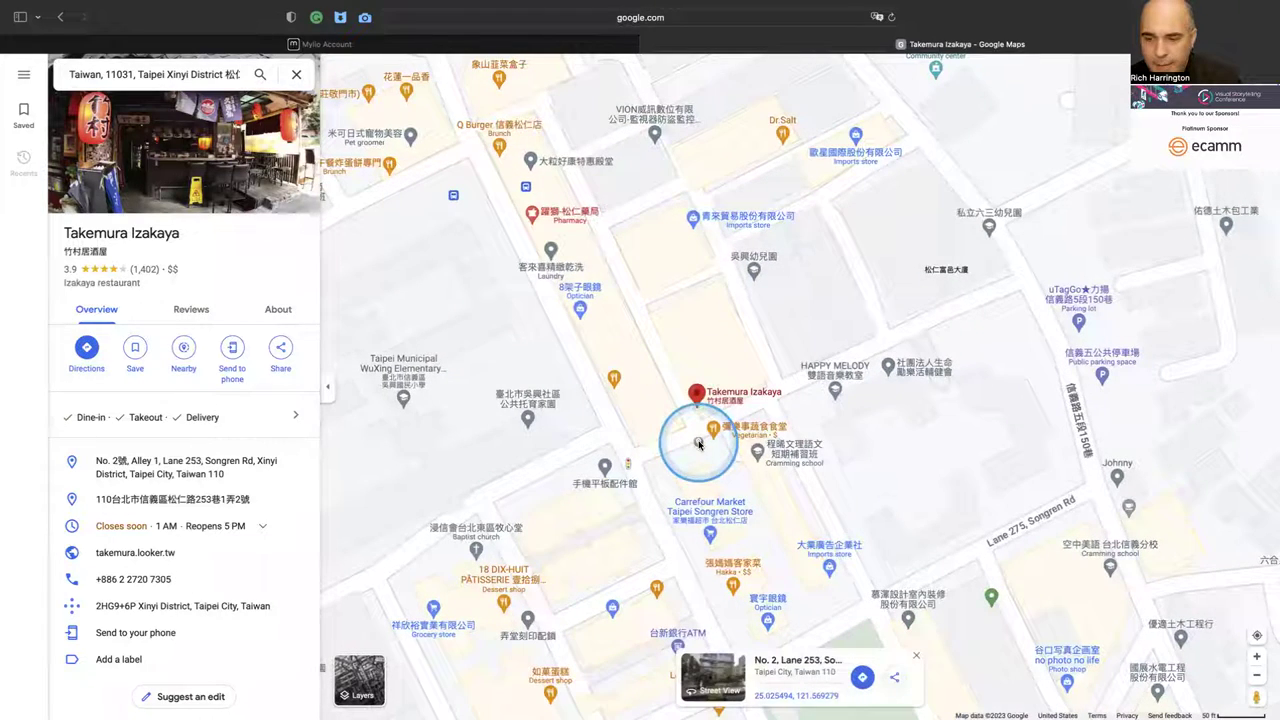
pyautogui.click(705, 677)
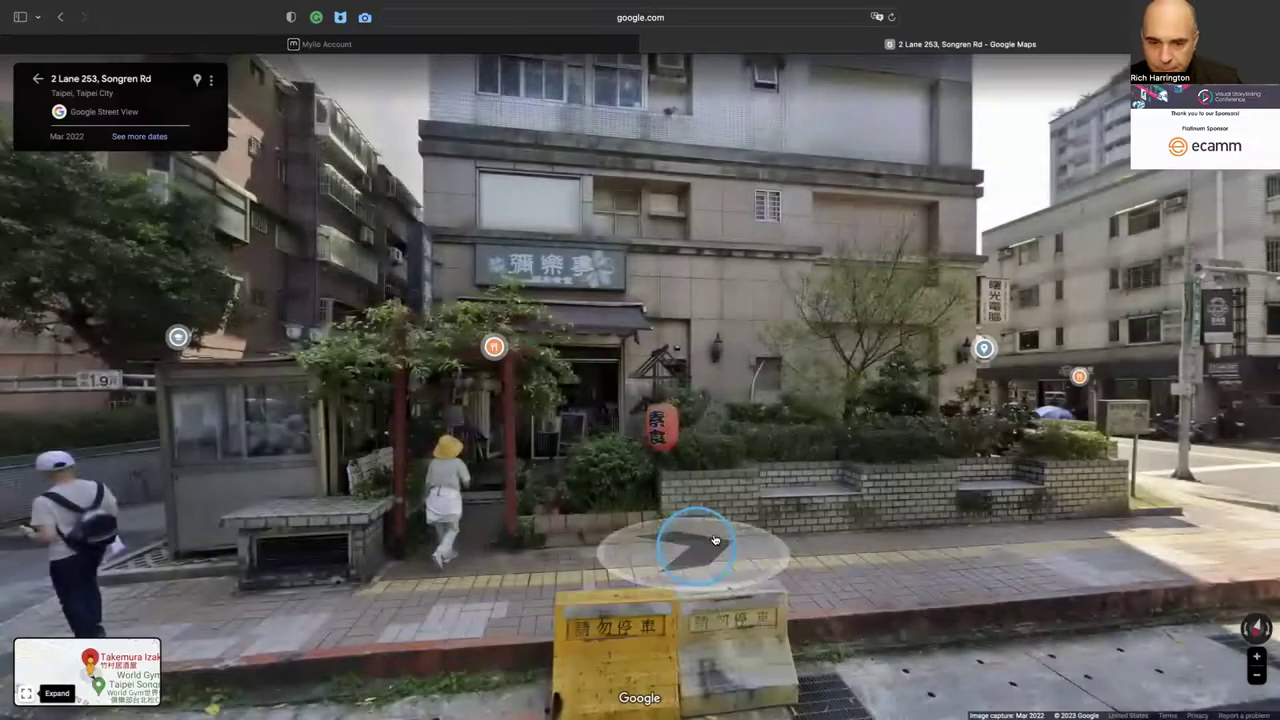
# - Look around the Street View scene from the planted brick wall past the intersection to the alley corner
pyautogui.click(806, 523)
pyautogui.click(571, 518)
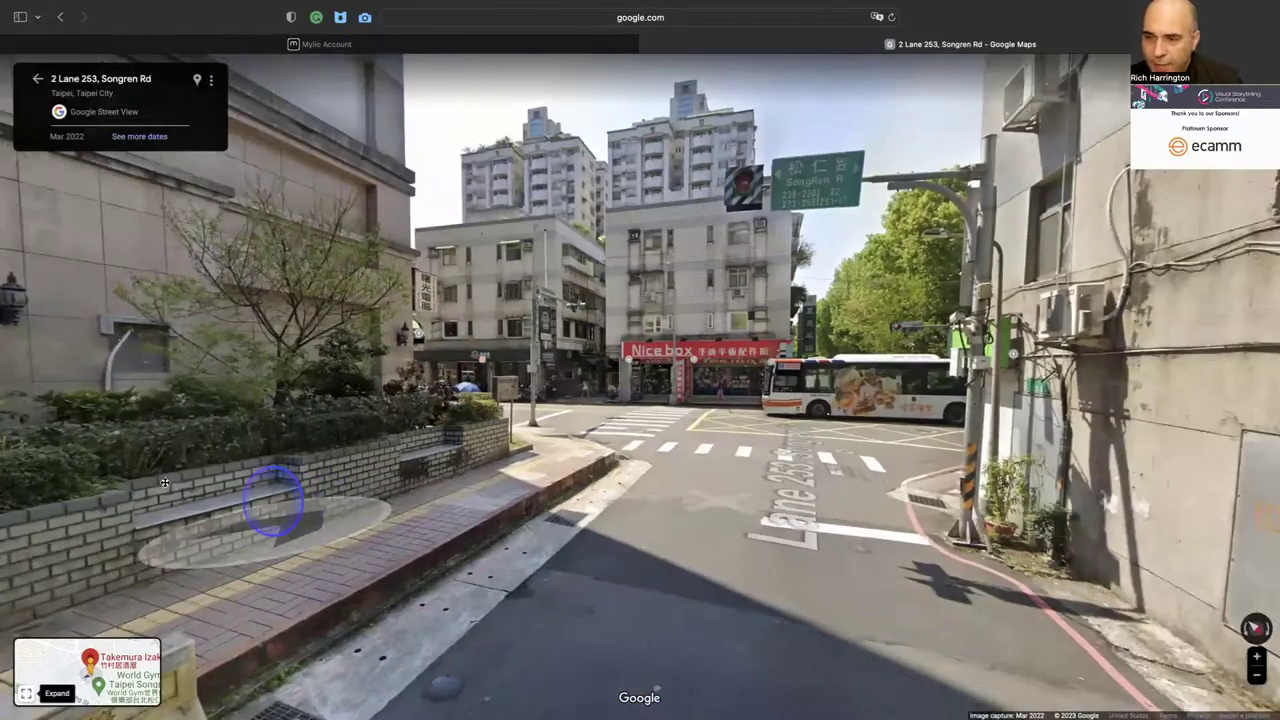
pyautogui.click(272, 500)
pyautogui.click(588, 482)
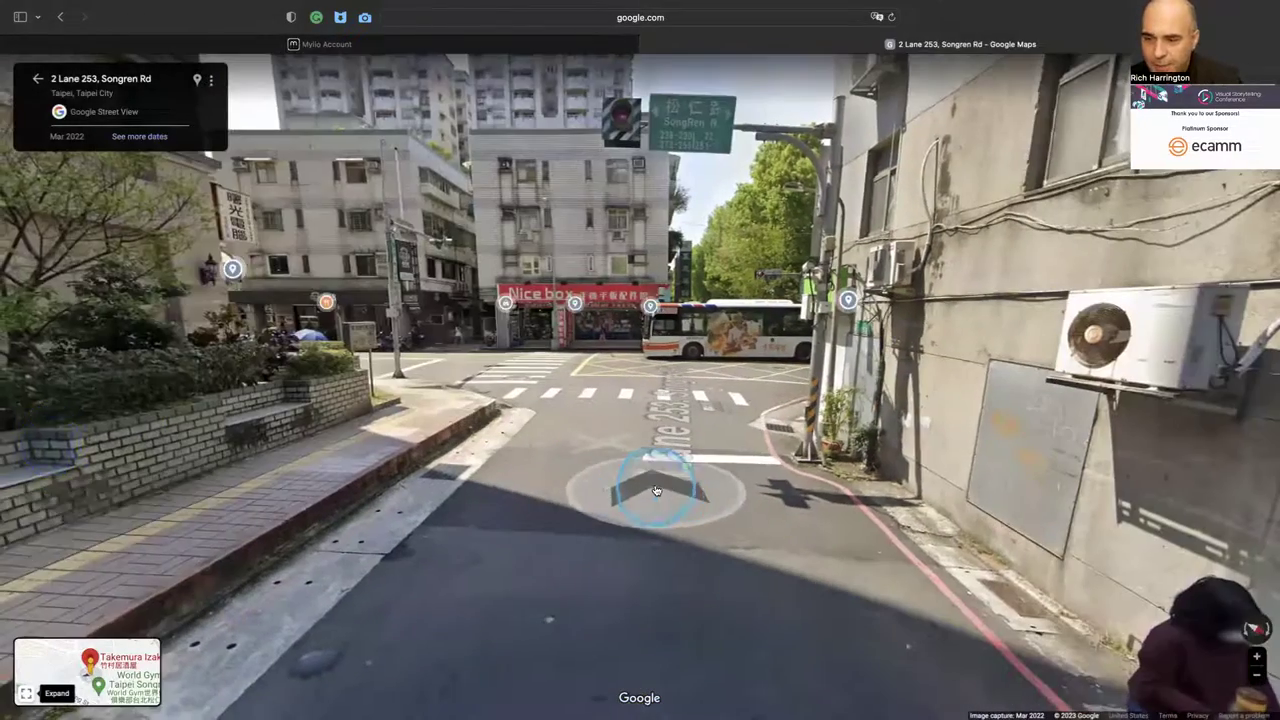
pyautogui.moveTo(623, 480); pyautogui.dragTo(410, 450)
pyautogui.click(288, 437)
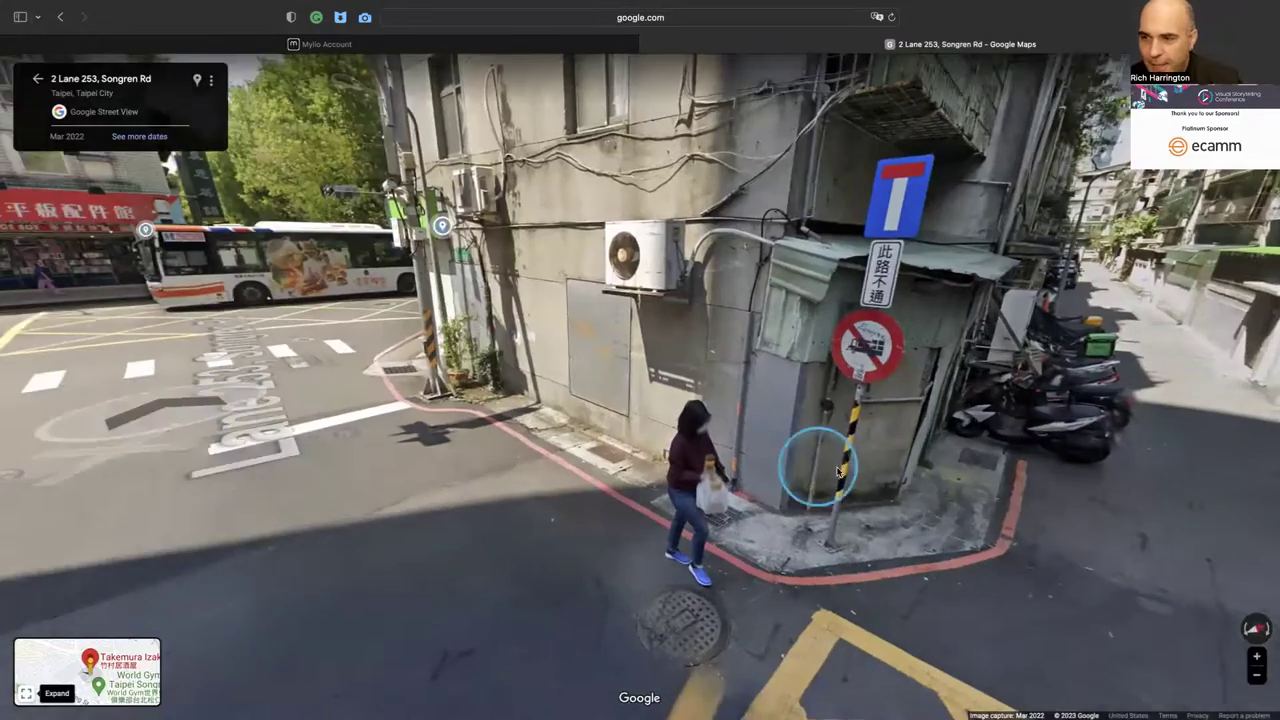
# - Inspect the alley beside the lantern-fronted restaurant in Street View, including the distant tower and restaurant markers, to match it with the photo
pyautogui.click(860, 508)
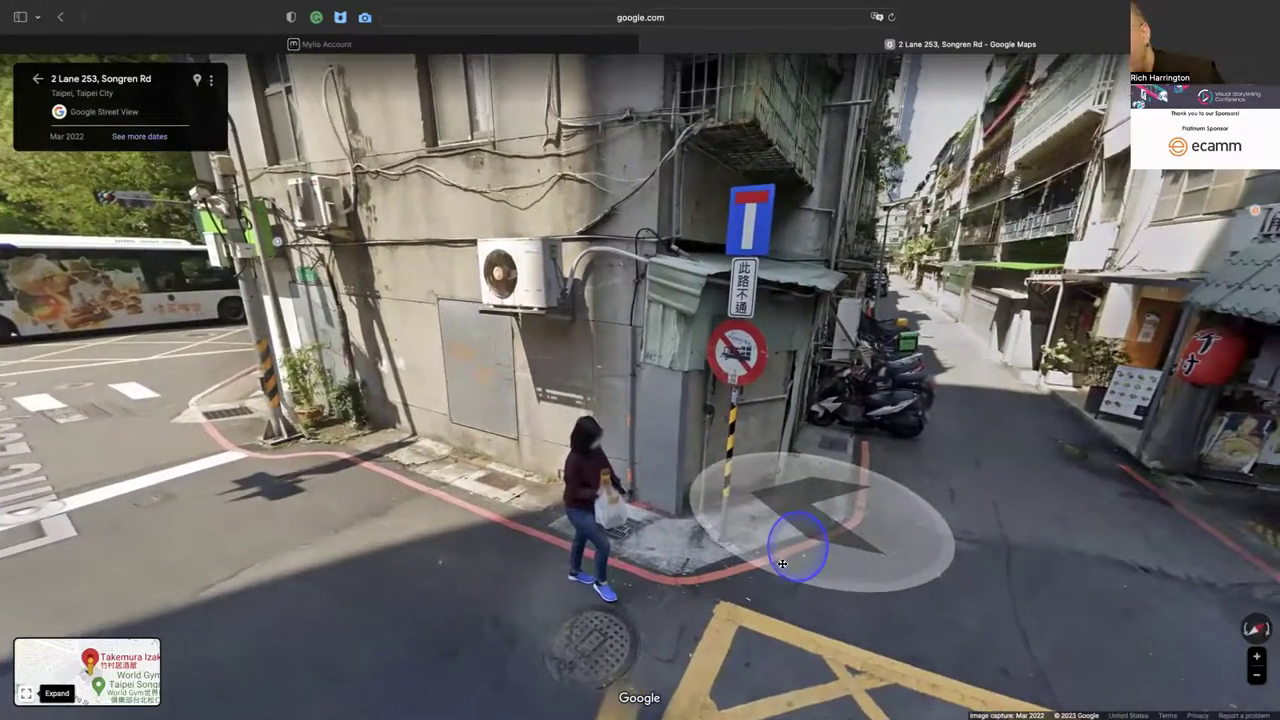
pyautogui.click(786, 582)
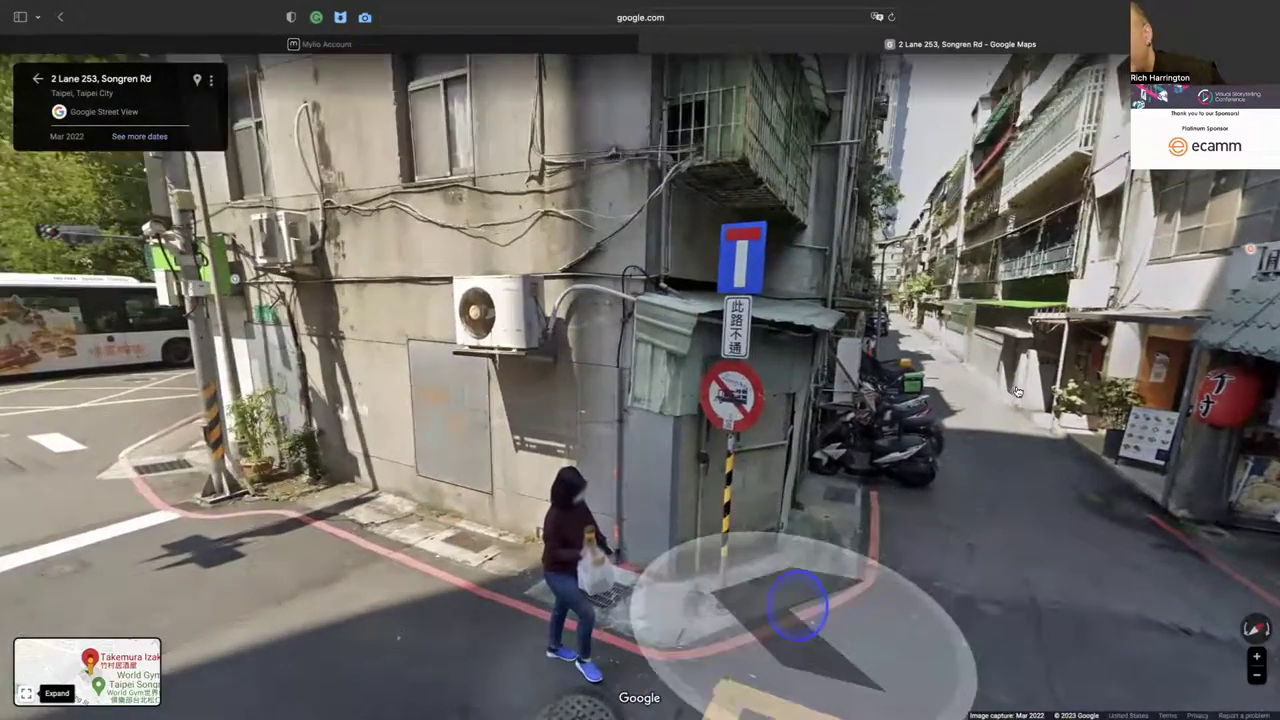
pyautogui.click(790, 606)
pyautogui.click(1063, 488)
pyautogui.click(690, 479)
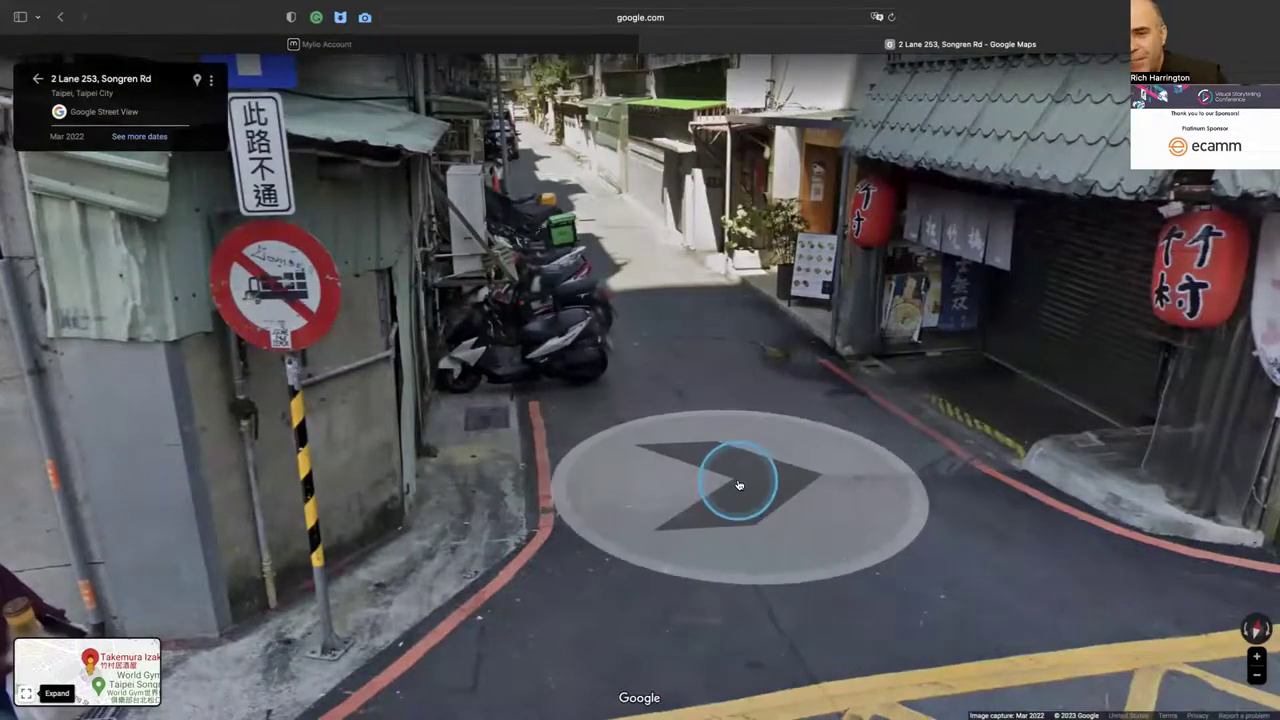
pyautogui.click(737, 486)
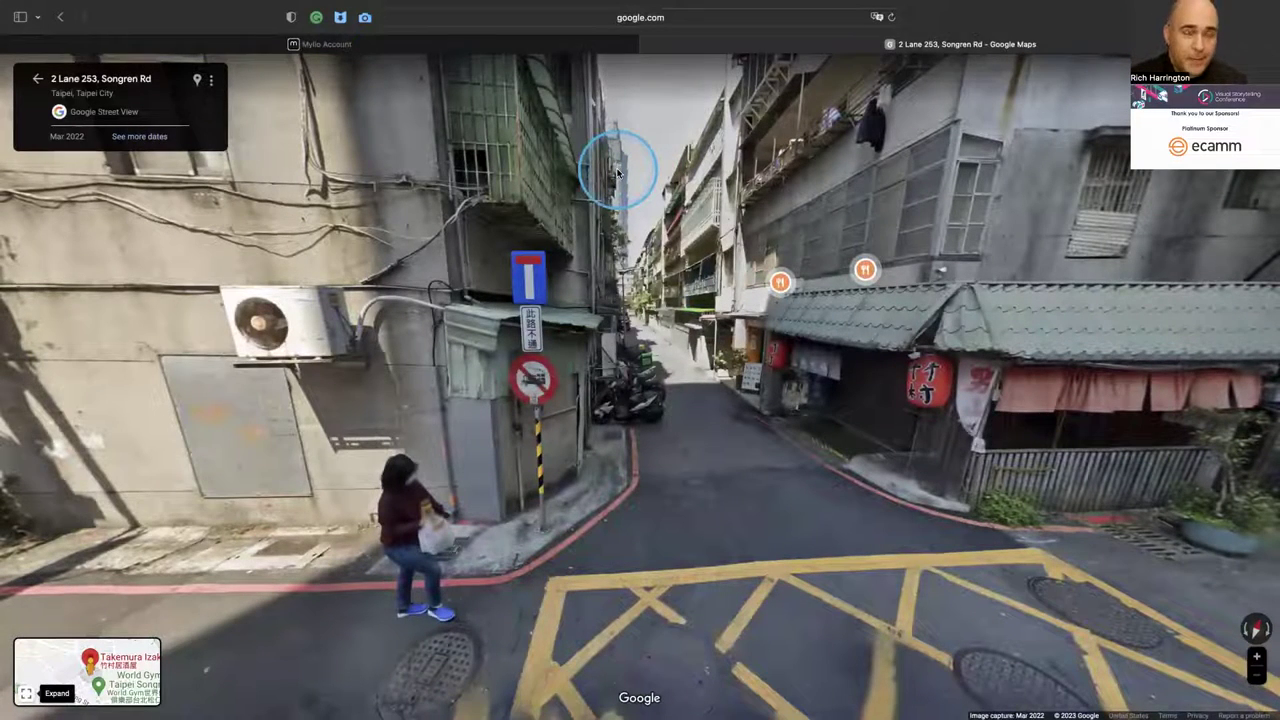
pyautogui.click(788, 270)
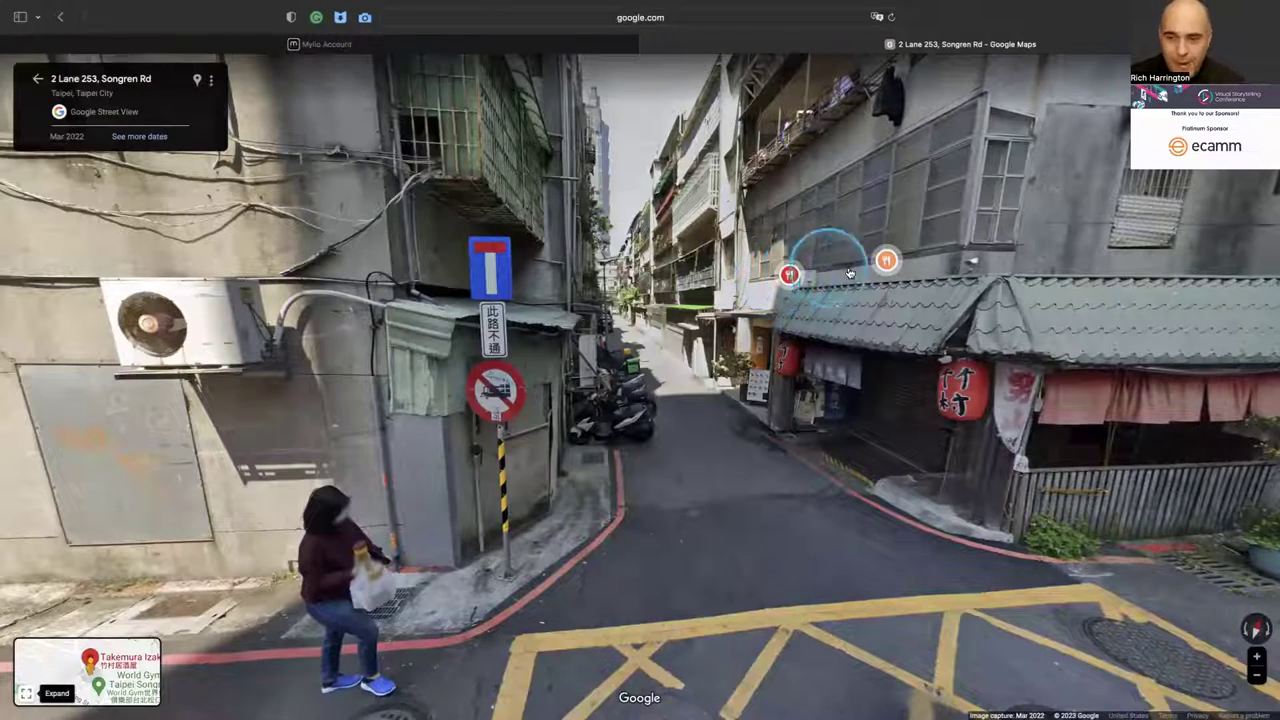
pyautogui.moveTo(796, 292)
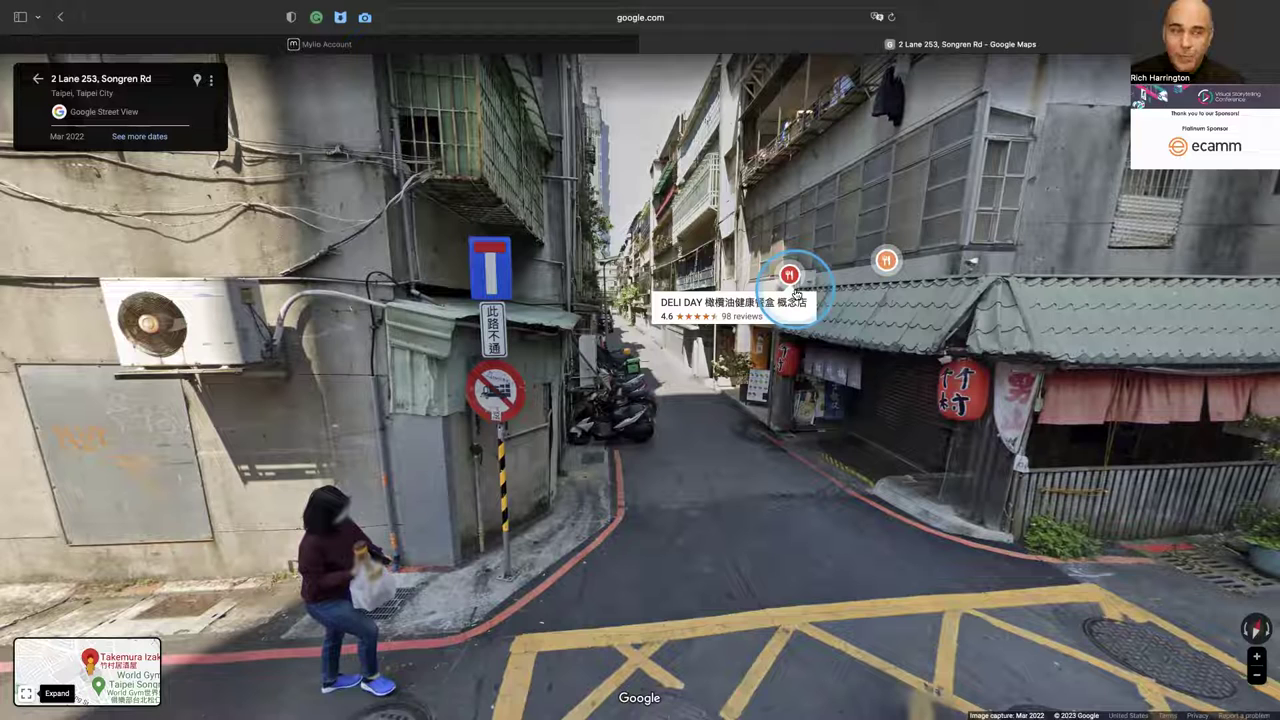
# - Switch back to Mylio Photos and open the two-star night street photo without the light trails
pyautogui.press('super+Tab')
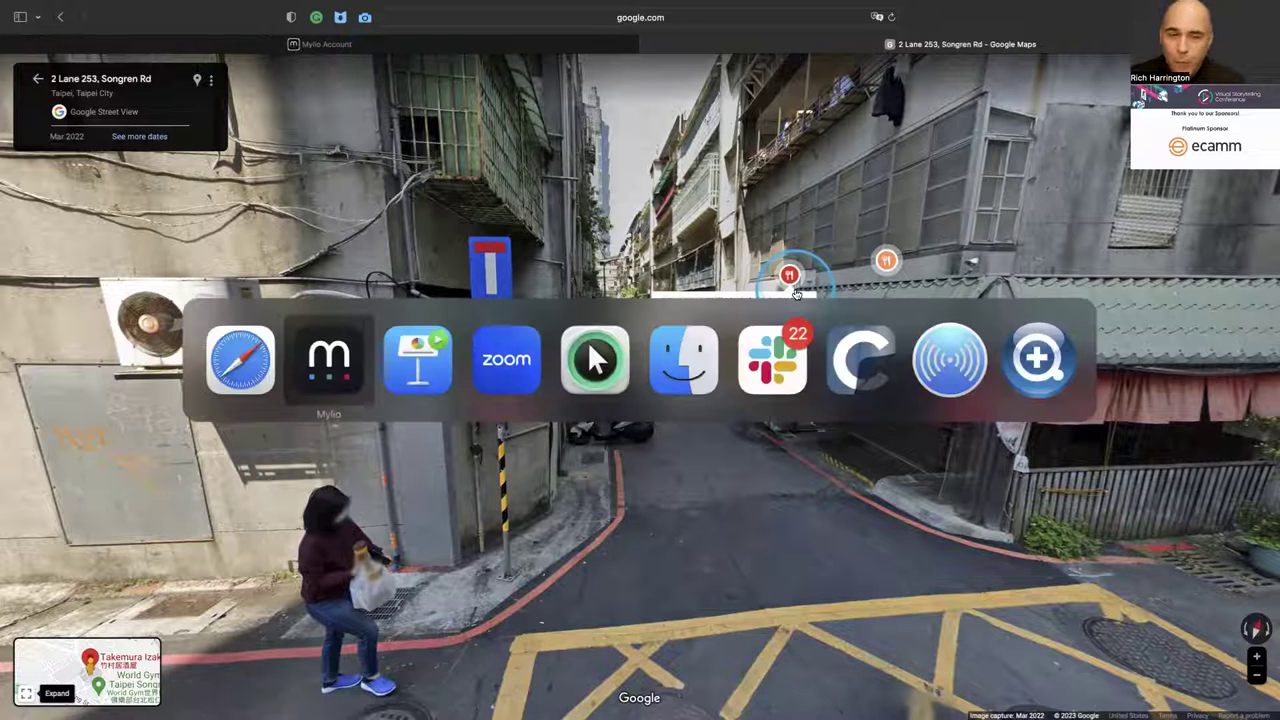
pyautogui.click(357, 372)
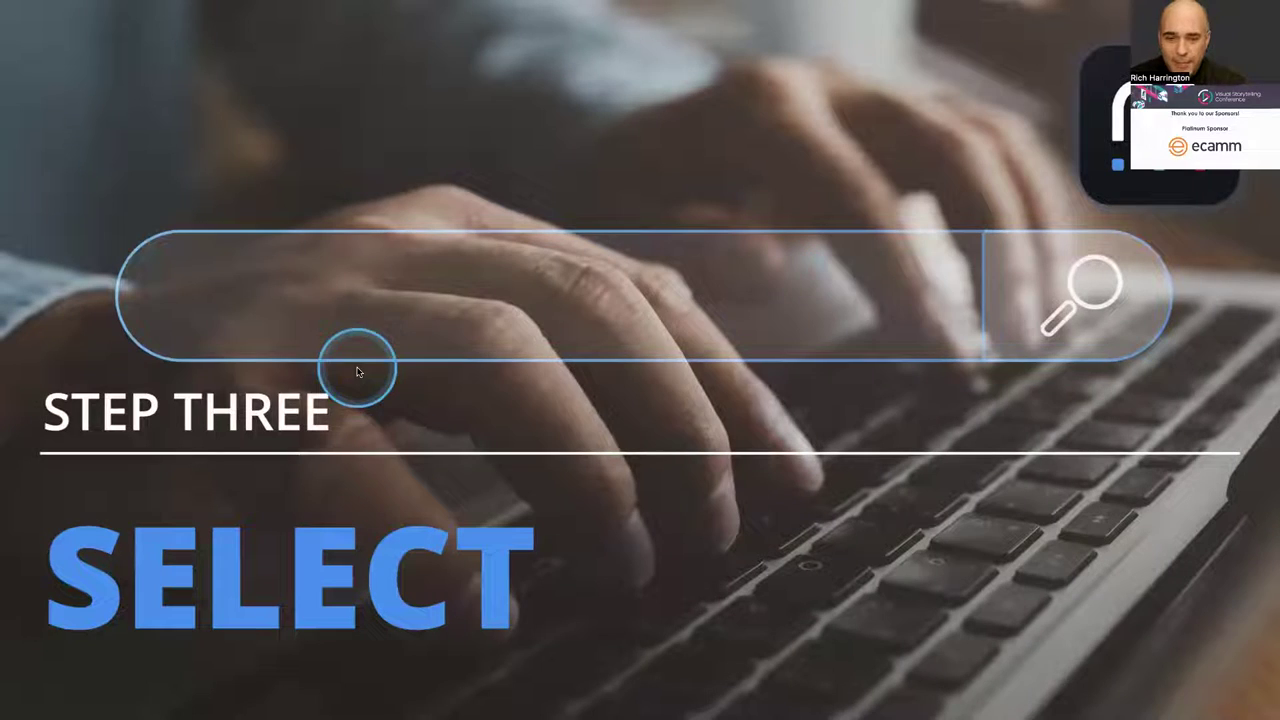
pyautogui.press('super+Tab')
pyautogui.click(416, 371)
pyautogui.click(537, 378)
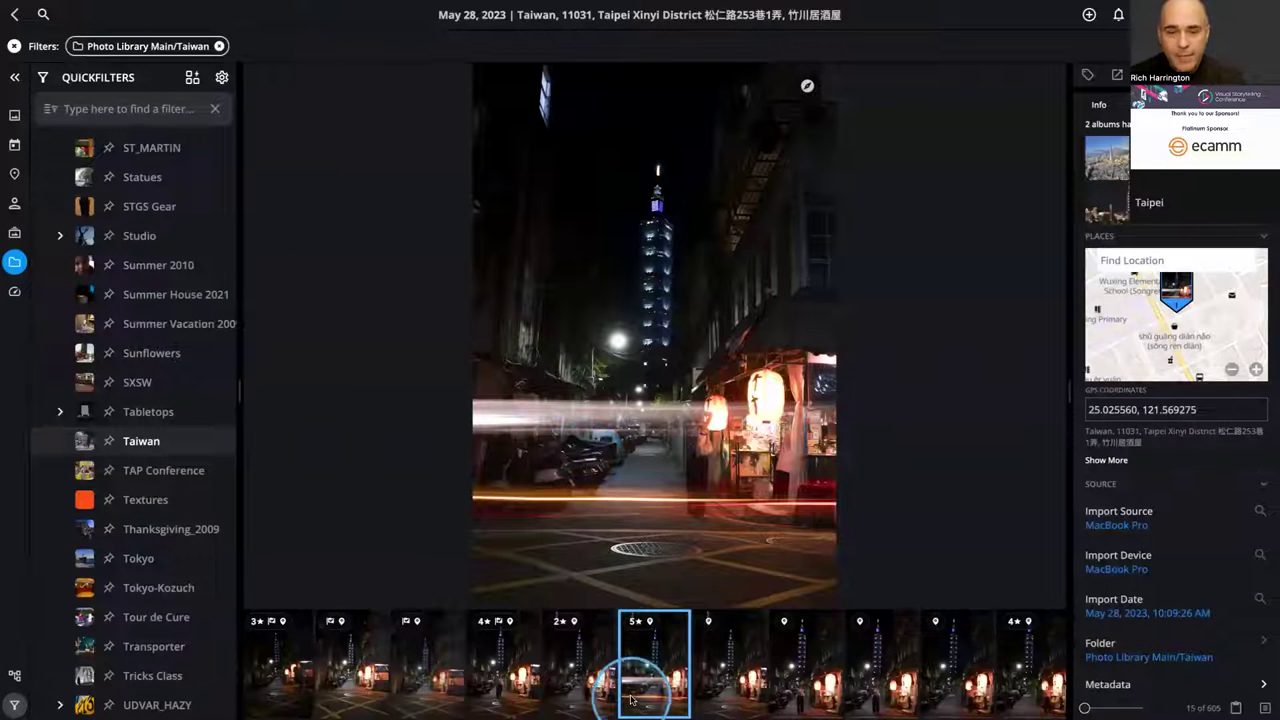
pyautogui.click(589, 668)
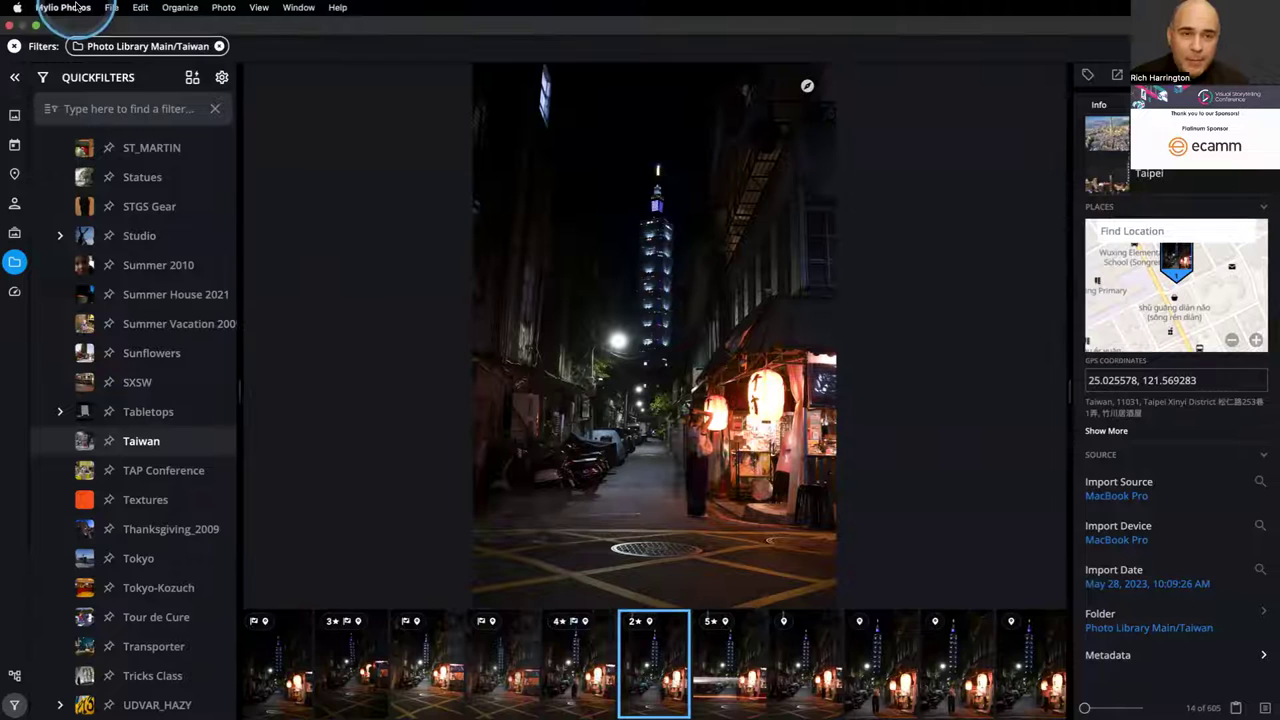
# - Choose a resolution for the two-star photo and export it as a JPEG with maximum quality
pyautogui.click(111, 7)
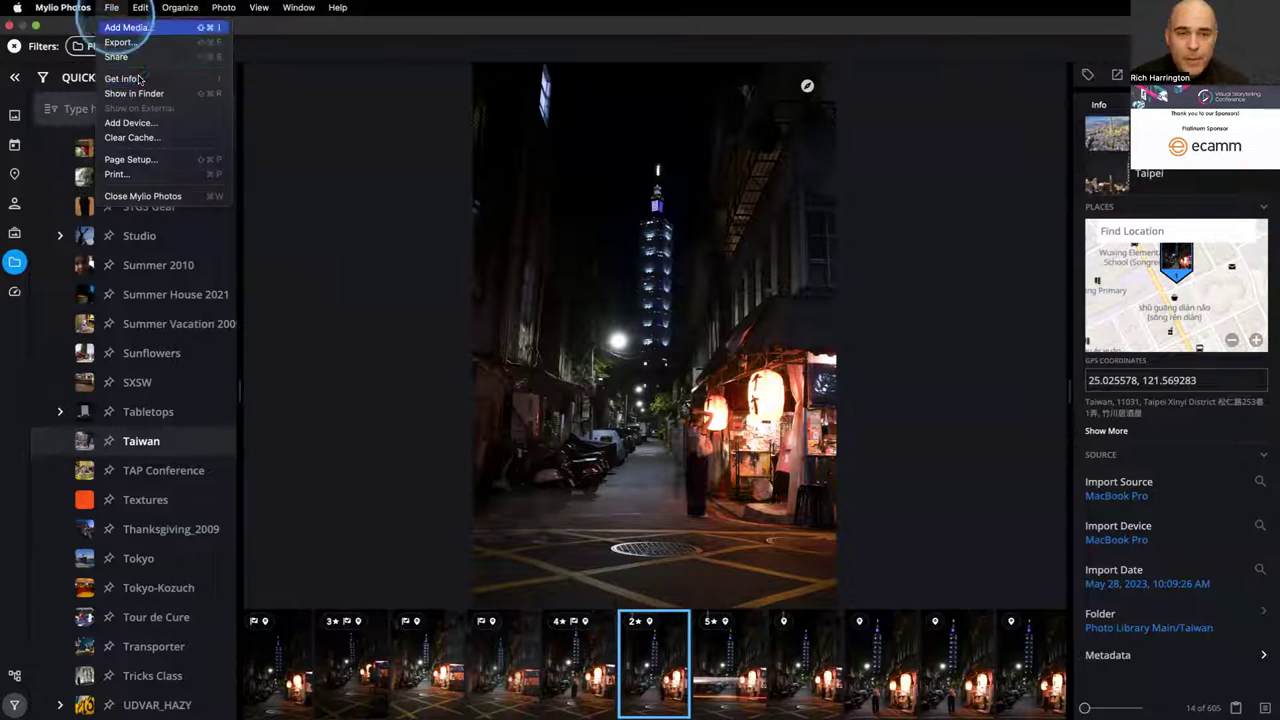
pyautogui.click(316, 157)
pyautogui.click(112, 7)
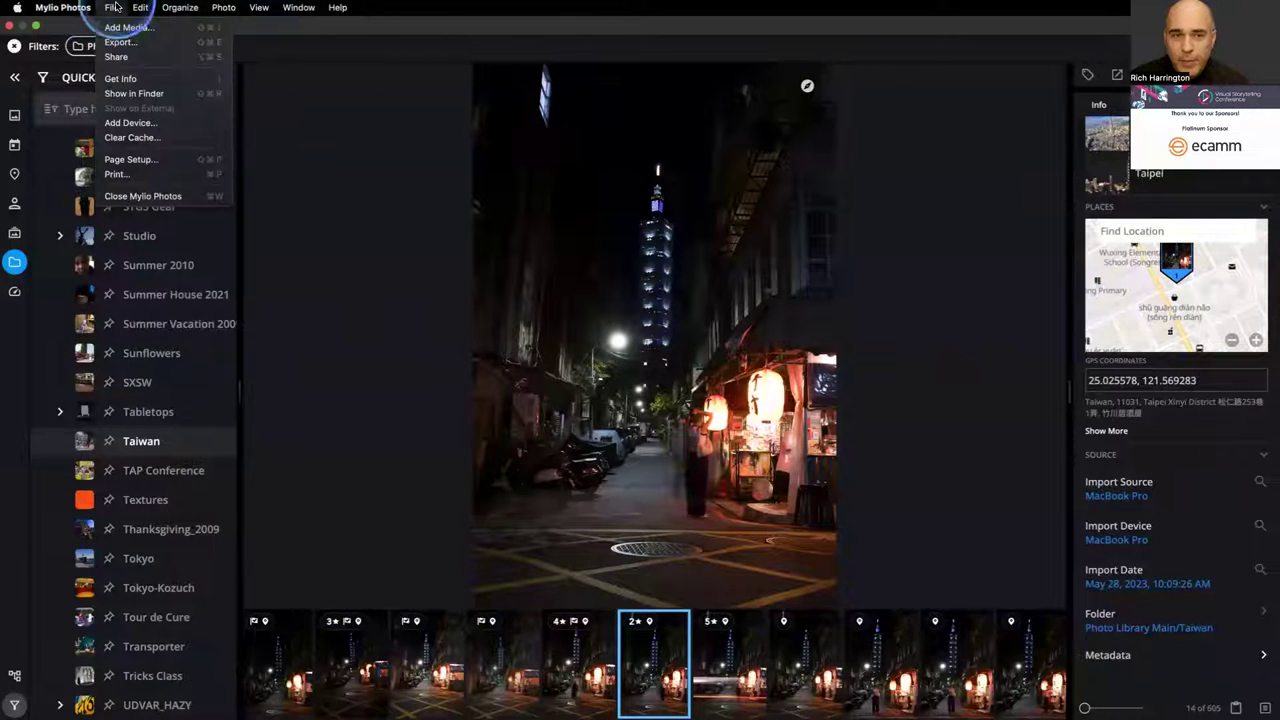
pyautogui.click(135, 44)
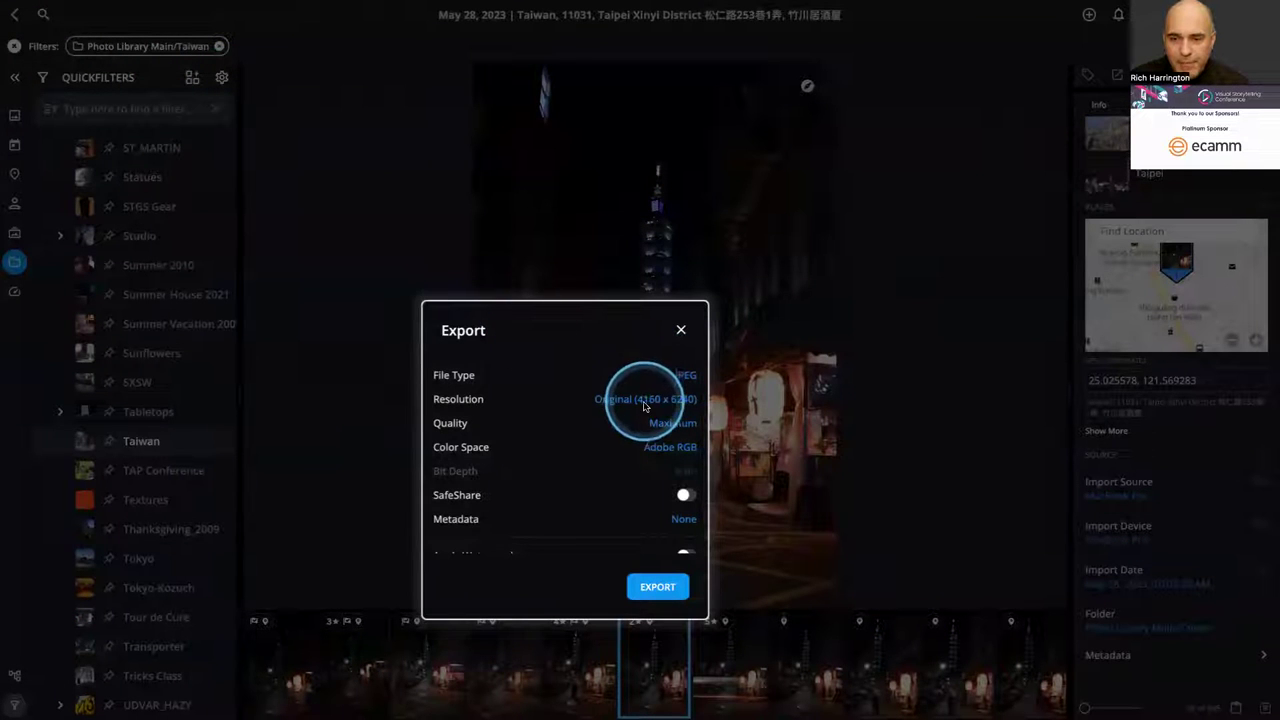
pyautogui.click(653, 408)
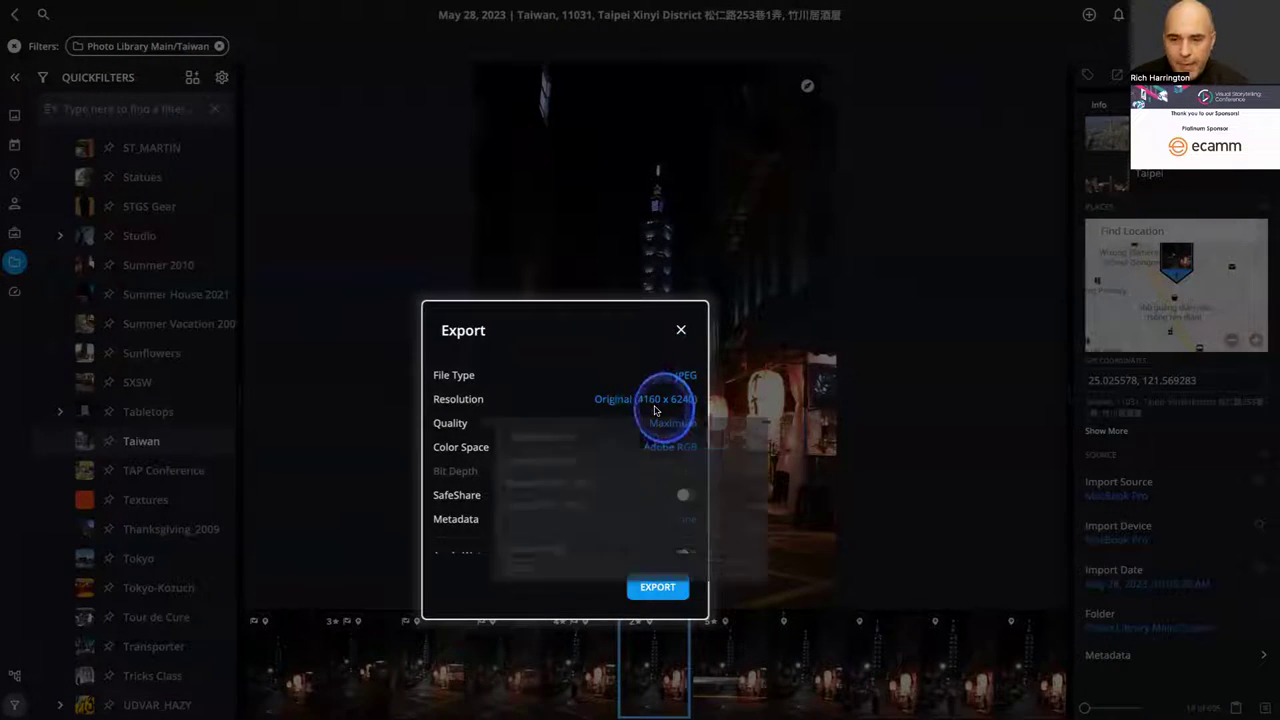
pyautogui.click(583, 515)
pyautogui.click(657, 586)
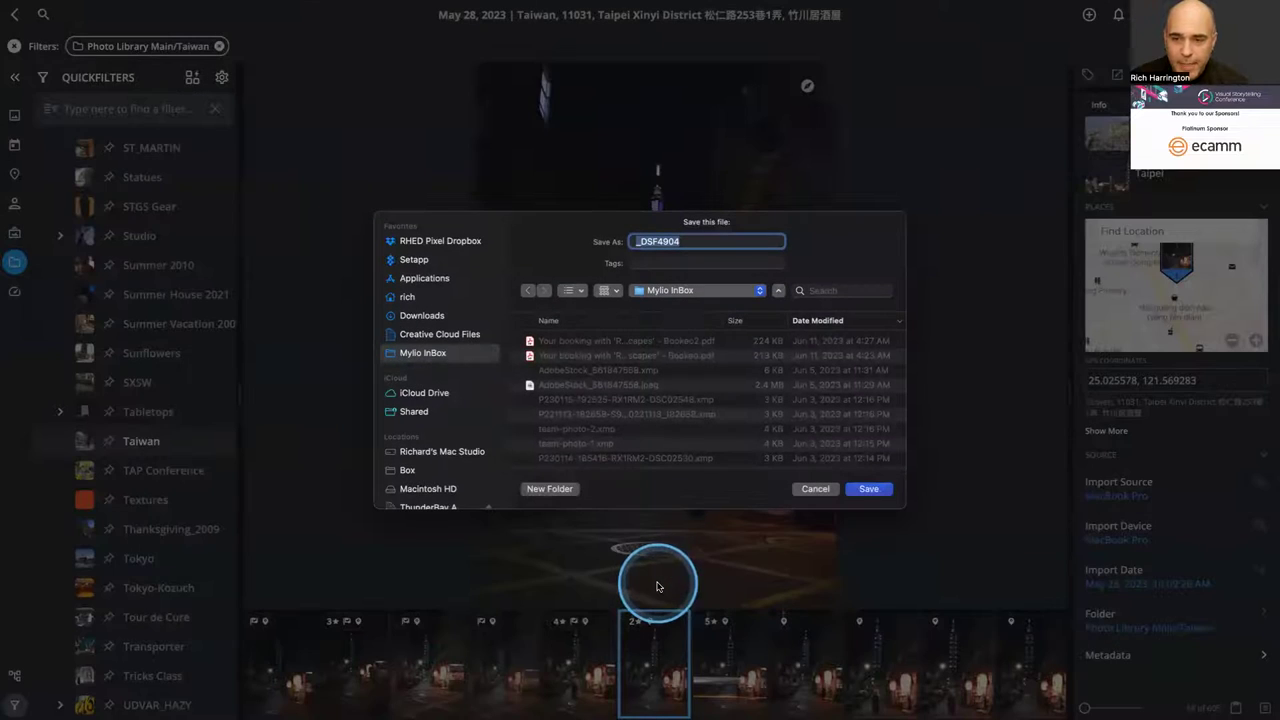
# - Save the exported photo to the Desktop with the file name _To_Search
pyautogui.press('super+shift+d')
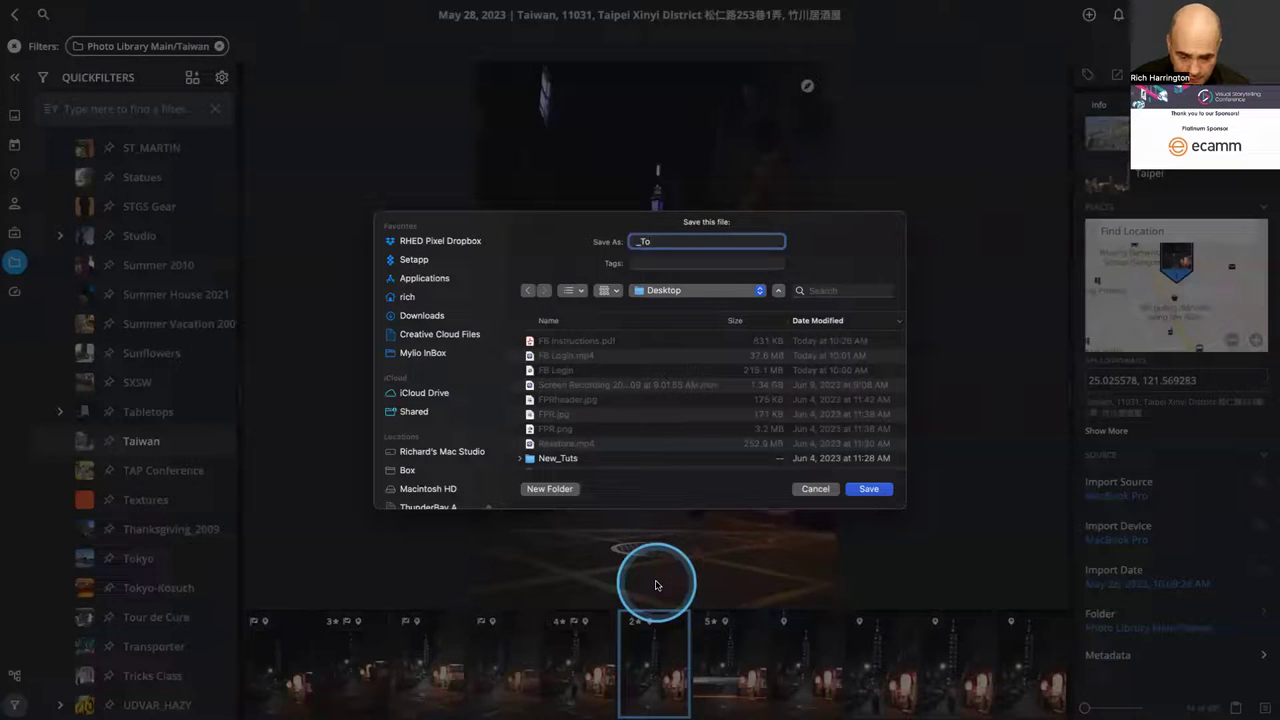
pyautogui.write('_To_Search')
pyautogui.press('Return')
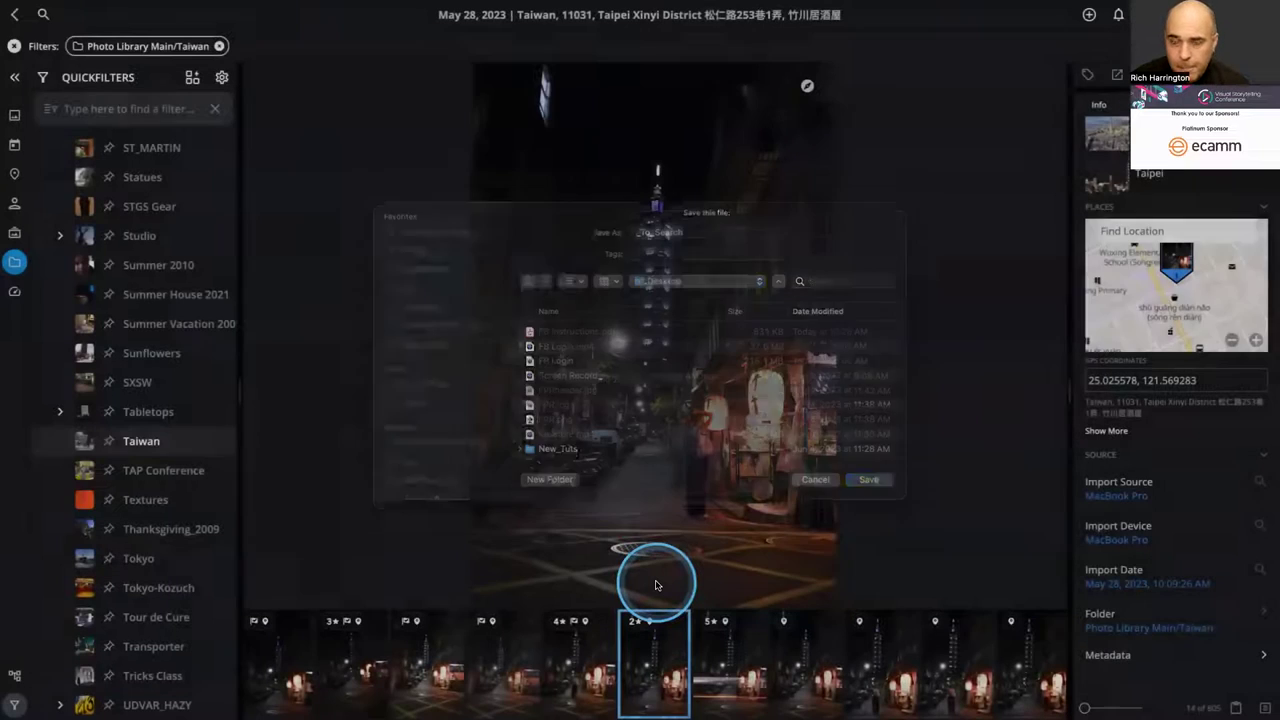
# - Switch to Safari and return to the Street View page of Lane 253, Songren Rd
pyautogui.press('super+Tab')
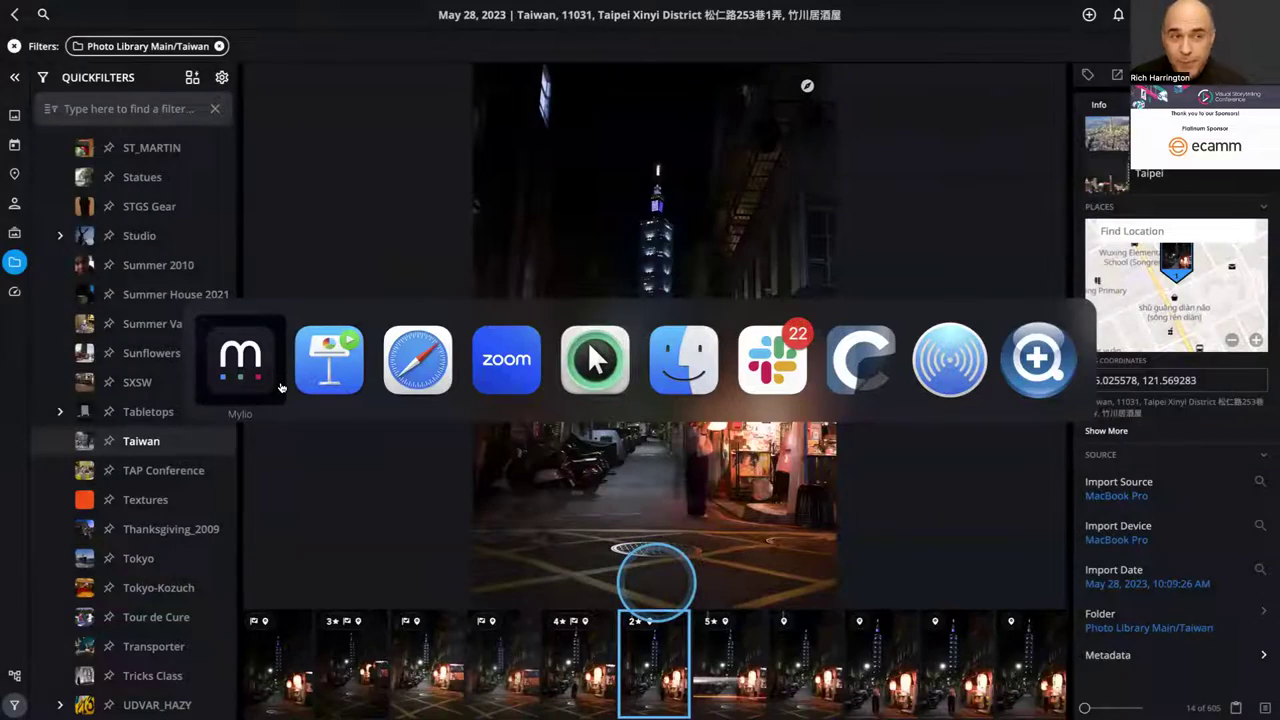
pyautogui.click(418, 360)
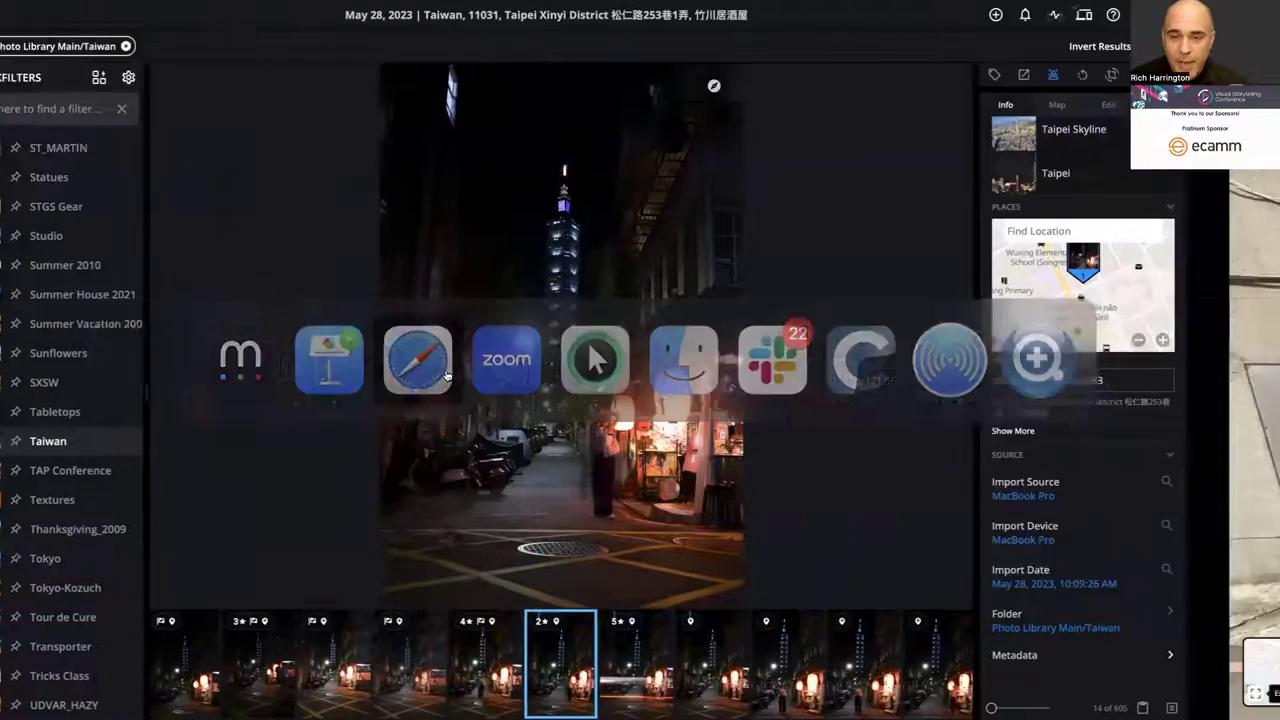
pyautogui.click(541, 302)
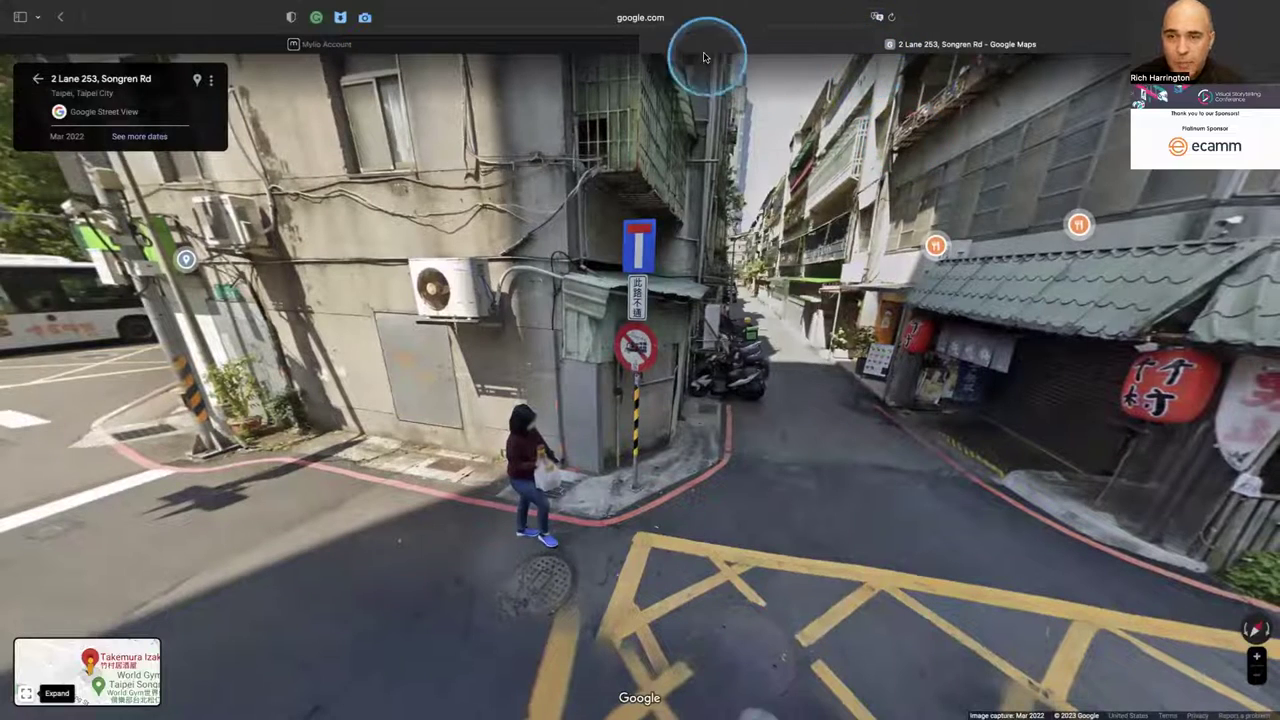
# - Load images.google.com in the current browser tab and open Bing in a new tab
pyautogui.click(674, 18)
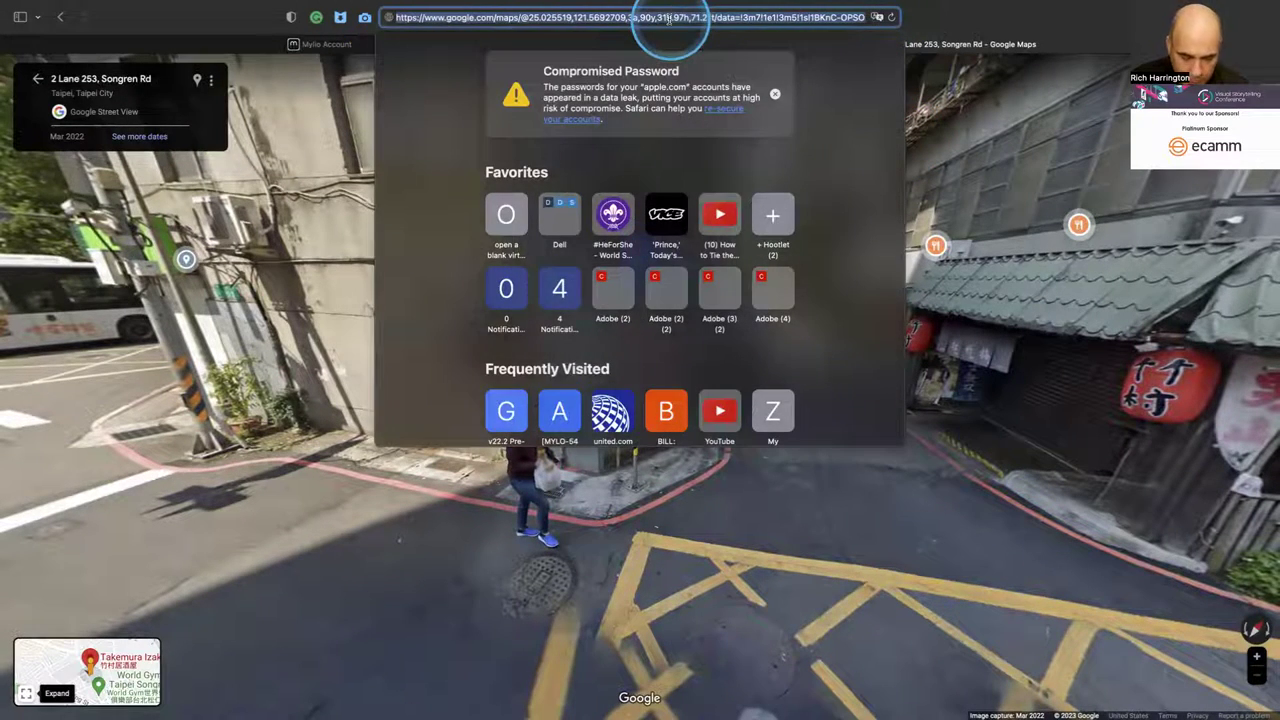
pyautogui.write('images.google.com')
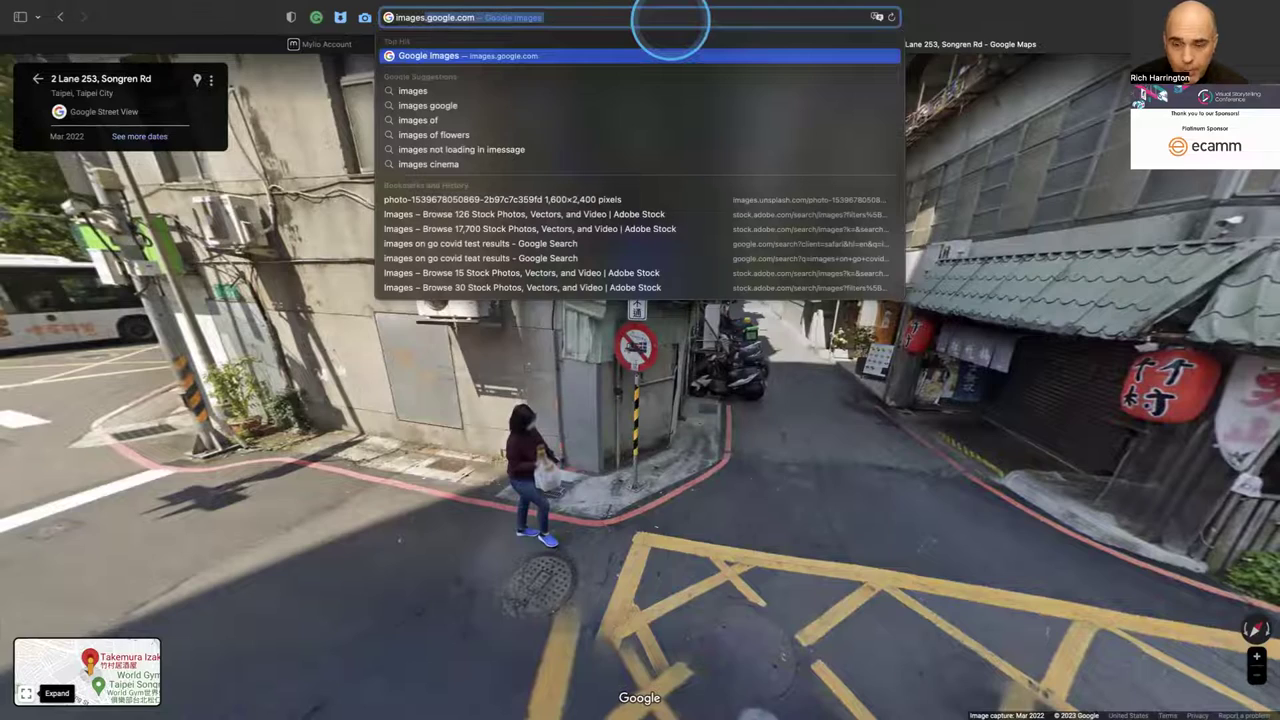
pyautogui.press('Return')
pyautogui.press('super+t')
pyautogui.write('bing')
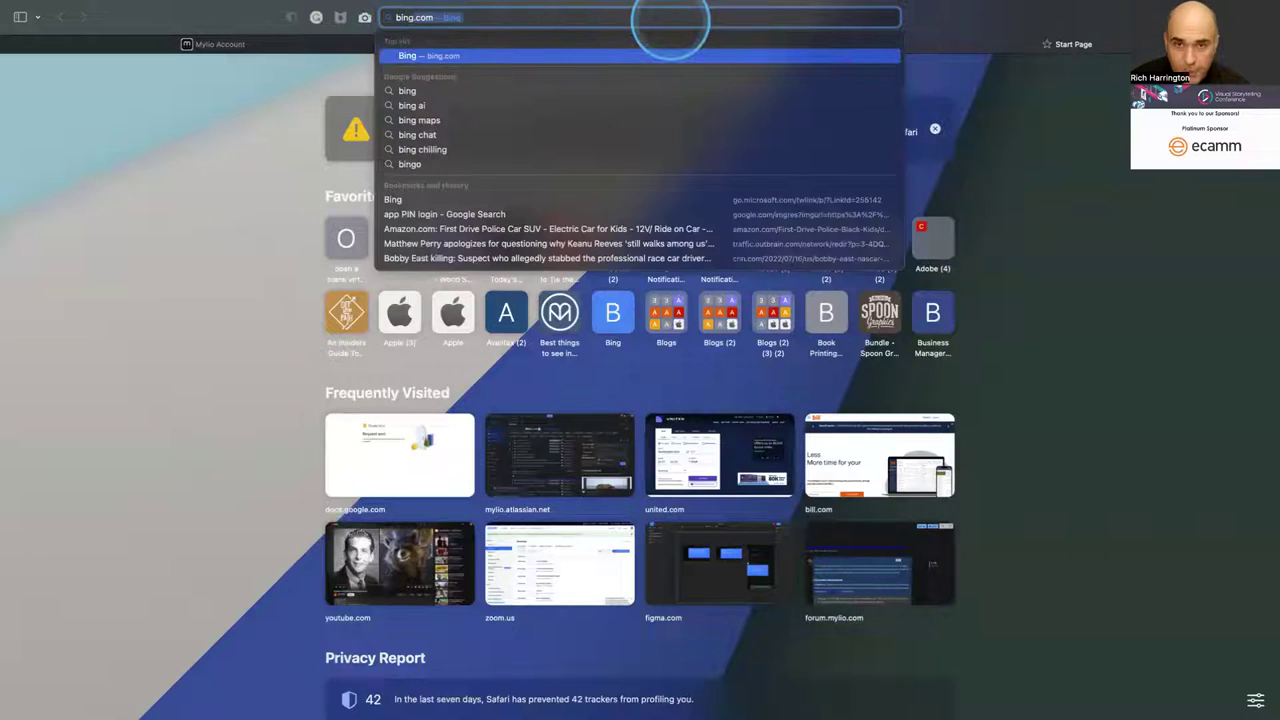
pyautogui.press('Return')
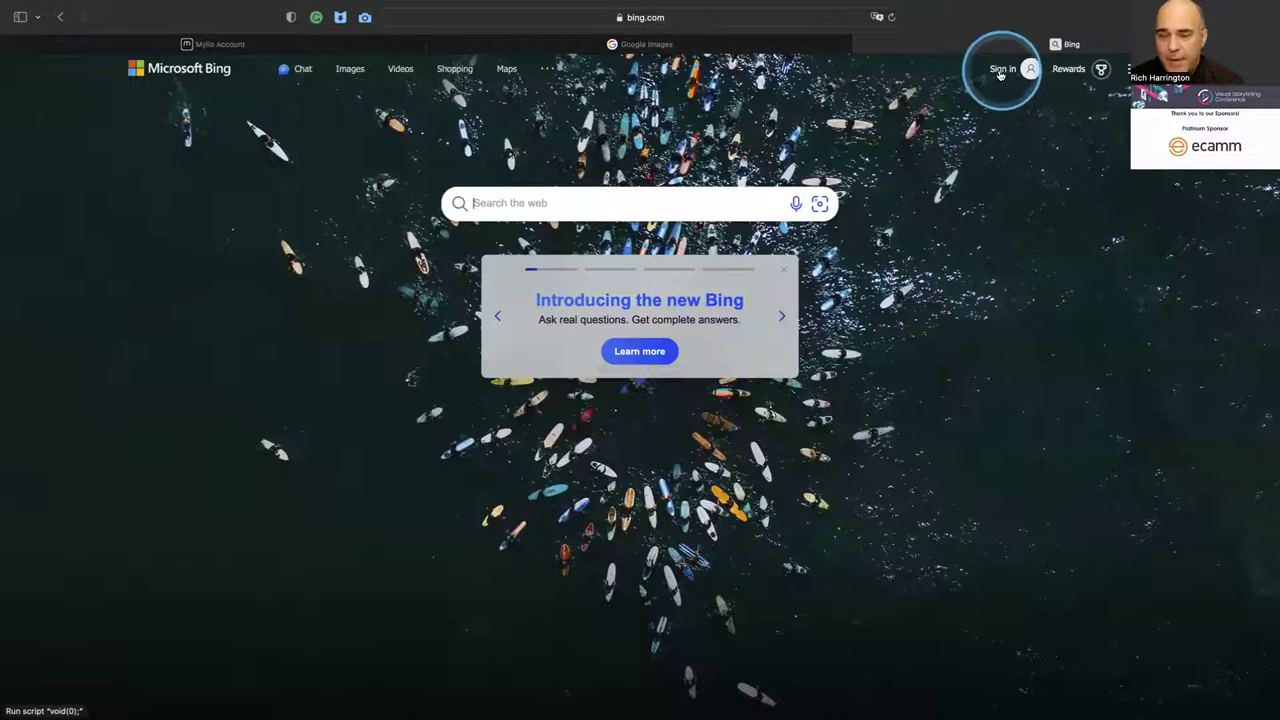
# - Return to Google Images and run an image search with _To_Search.JPG uploaded from the Desktop
pyautogui.click(590, 42)
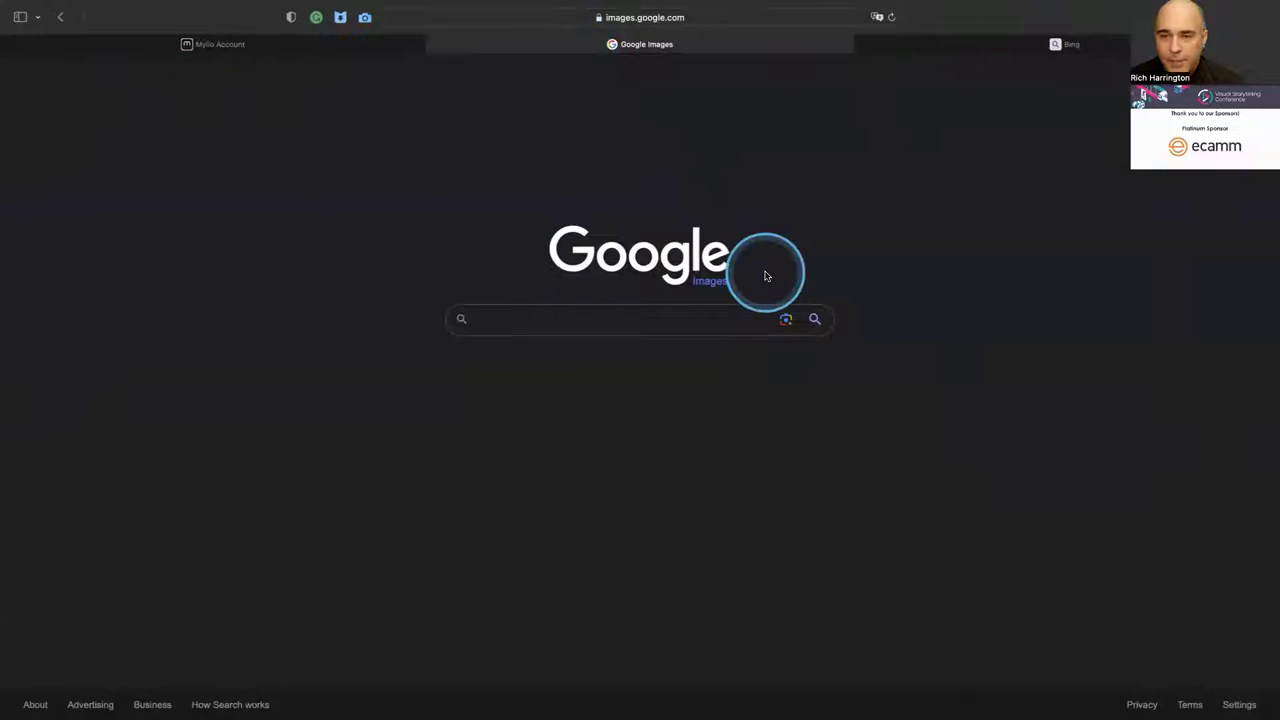
pyautogui.click(786, 321)
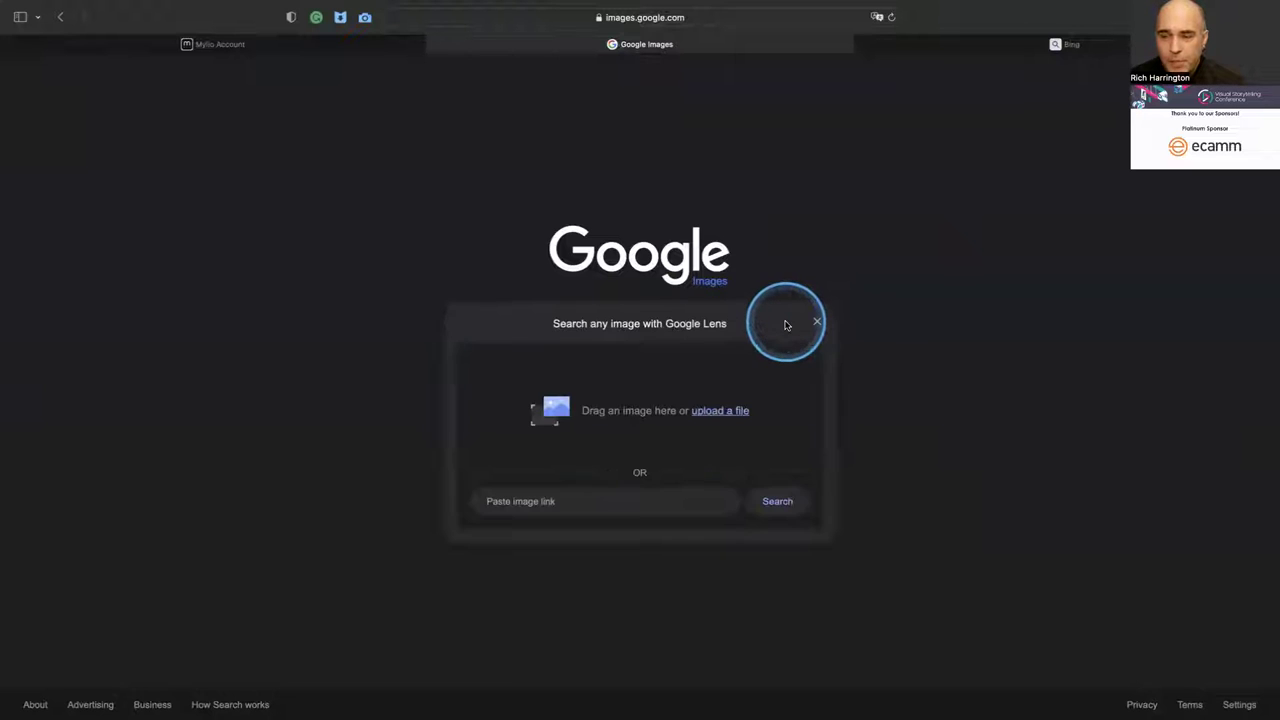
pyautogui.click(741, 411)
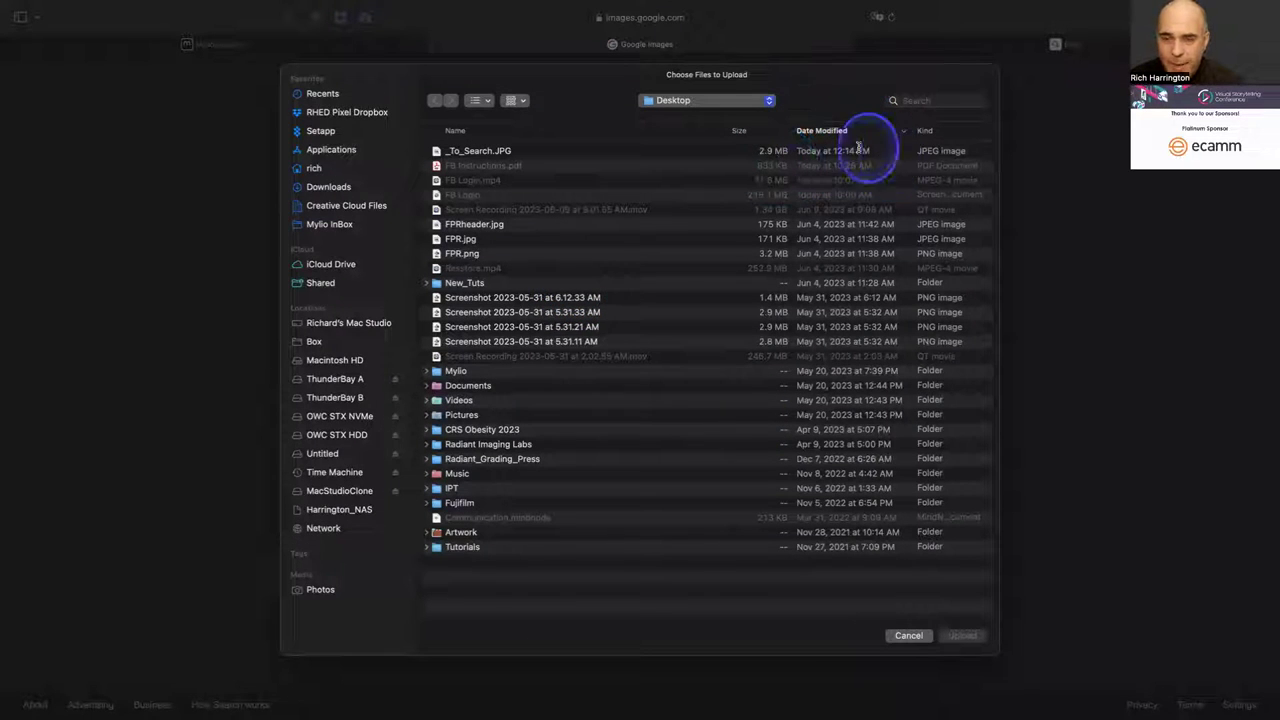
pyautogui.click(512, 150)
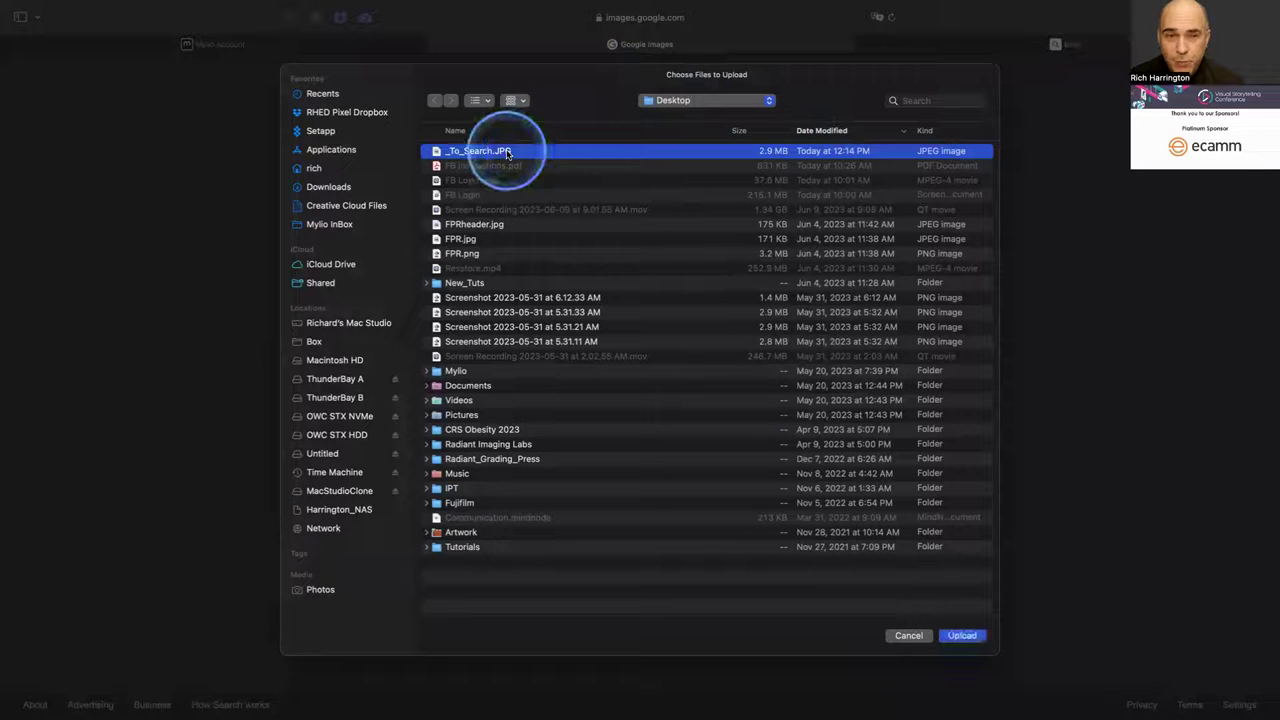
pyautogui.click(962, 635)
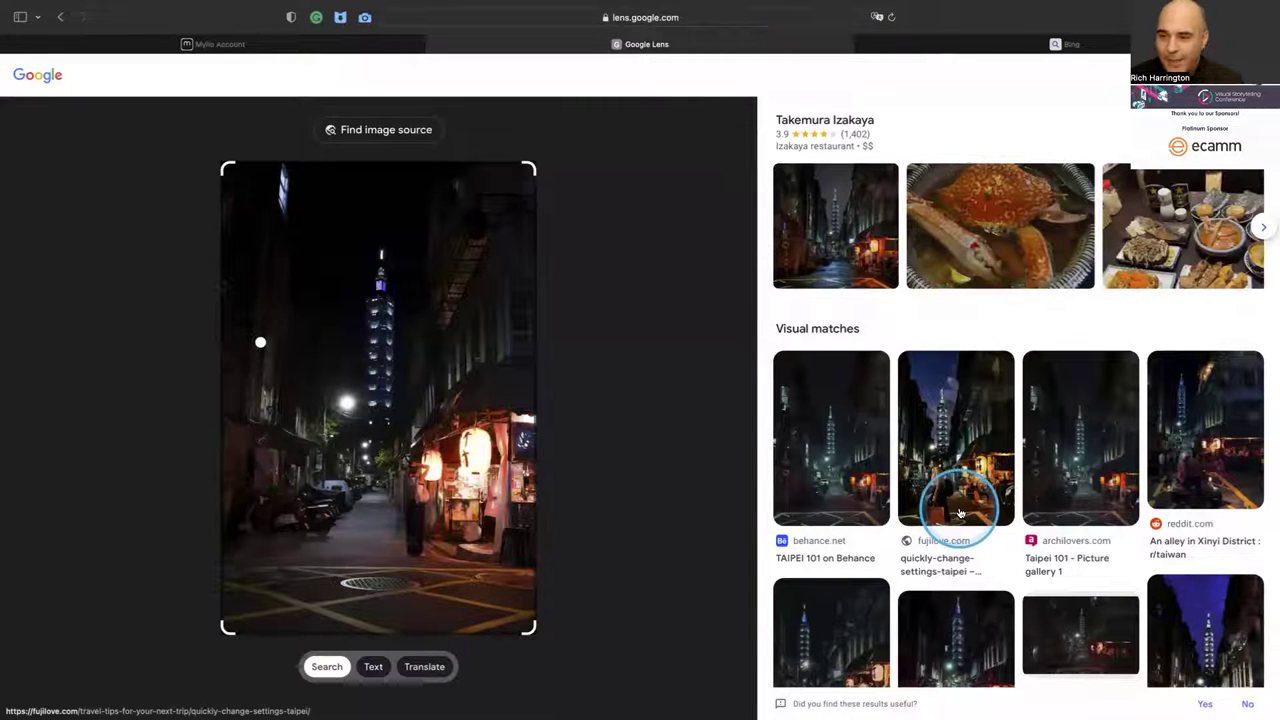
# - Examine the visual matches for the uploaded night street photo and their source sites
pyautogui.scroll(-2, 958, 513)
pyautogui.scroll(-4, 958, 513)
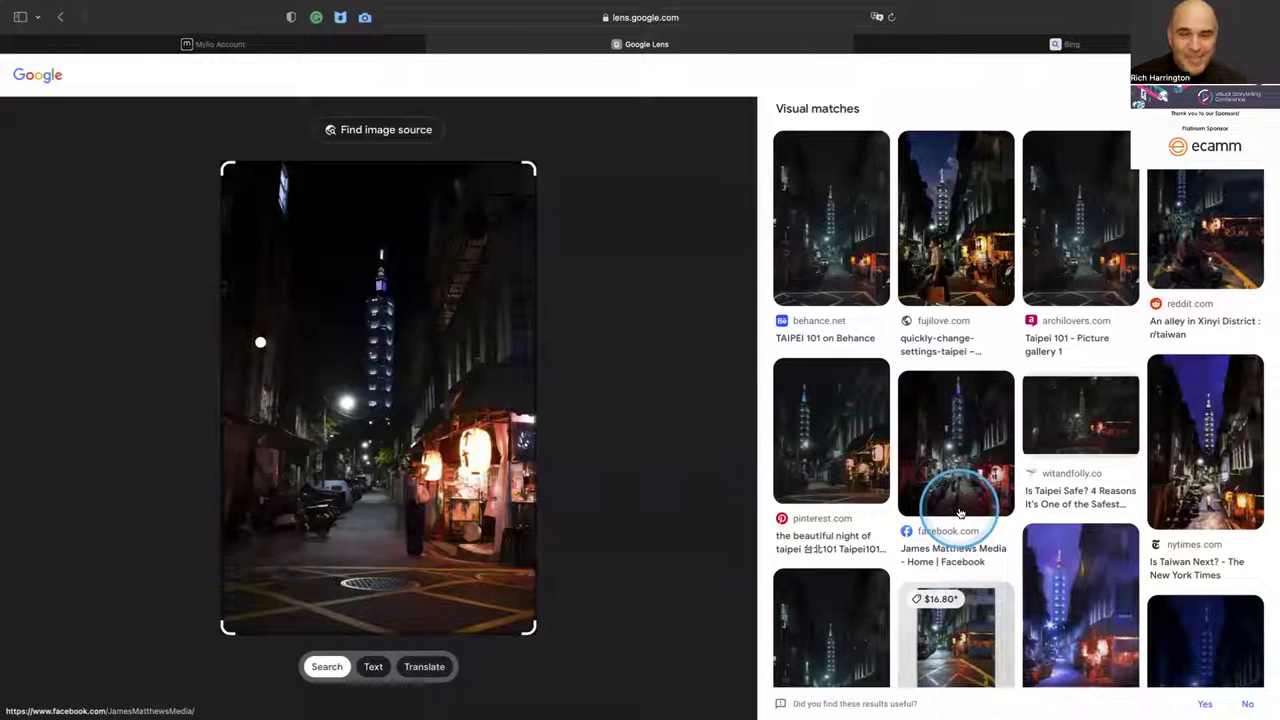
pyautogui.scroll(-5, 960, 513)
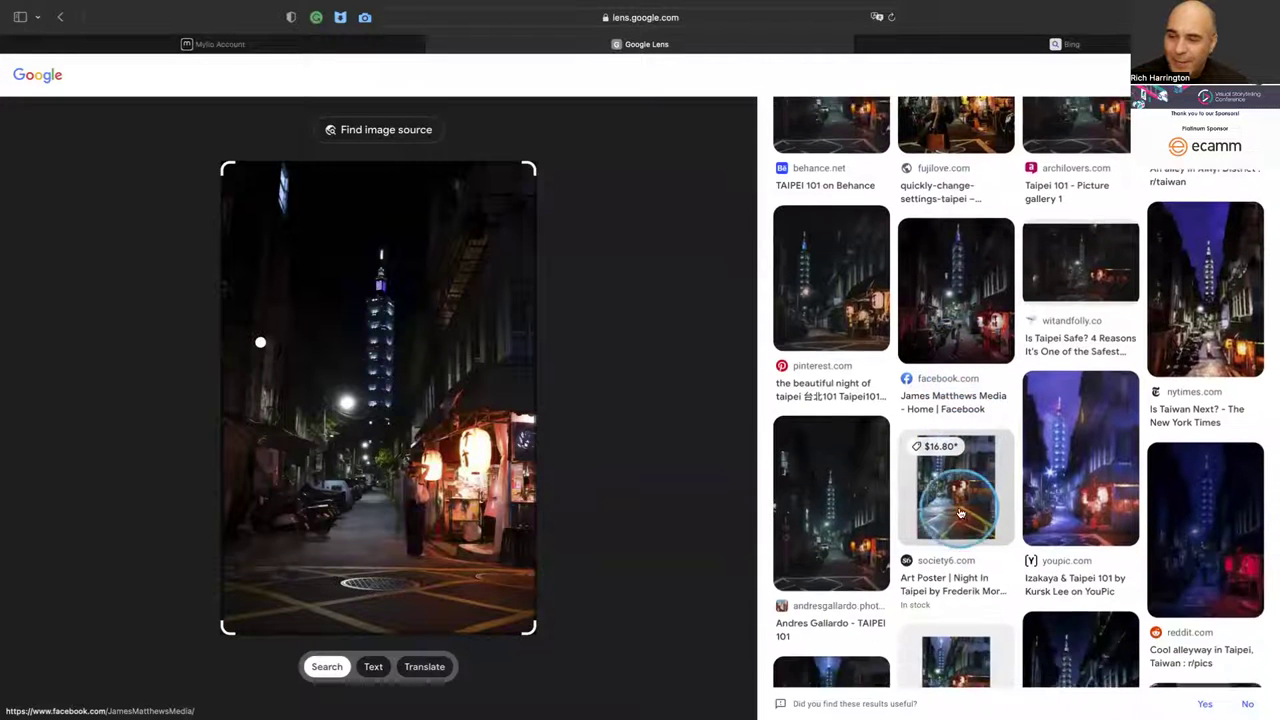
pyautogui.scroll(-4, 960, 513)
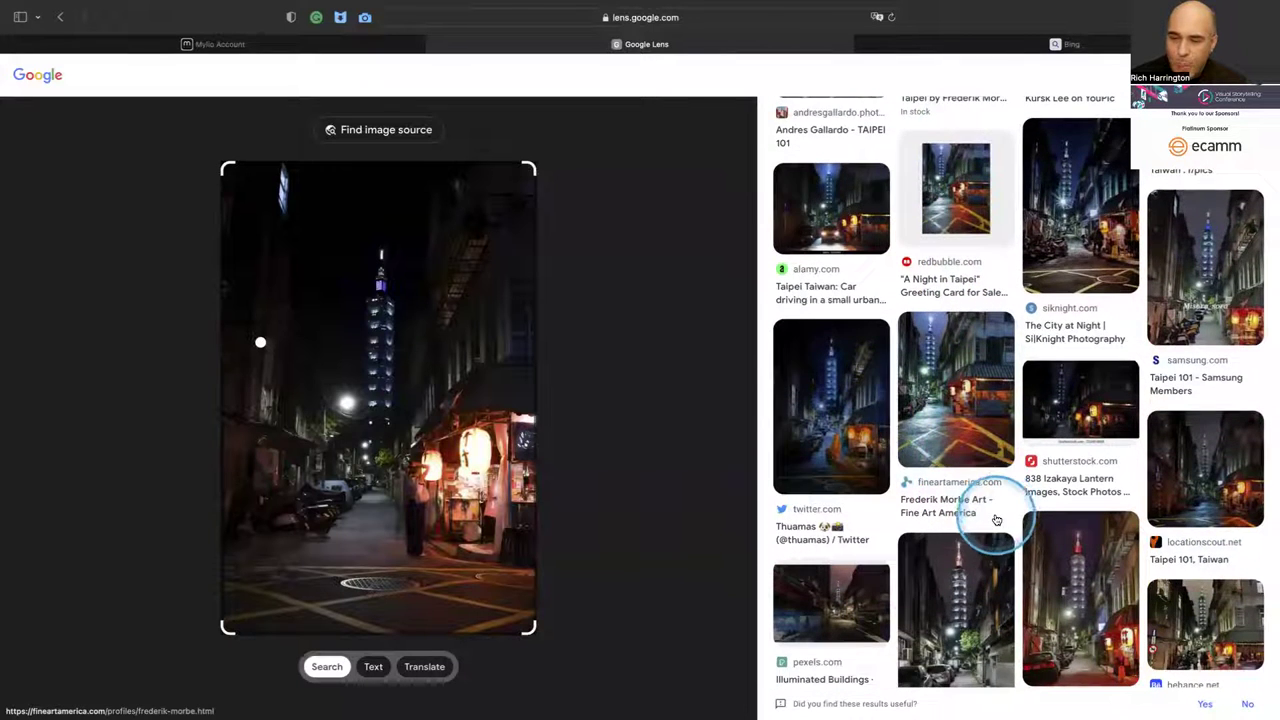
pyautogui.scroll(-3, 994, 515)
pyautogui.scroll(-1, 996, 517)
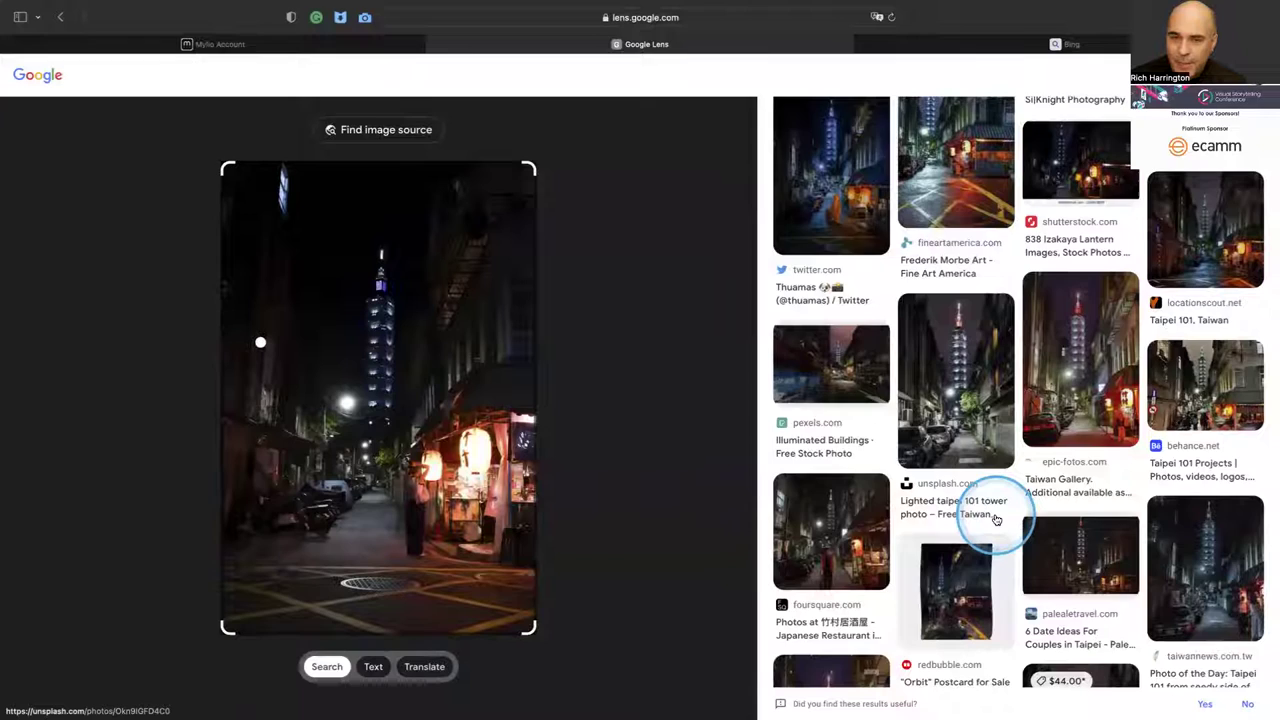
pyautogui.scroll(-9, 996, 519)
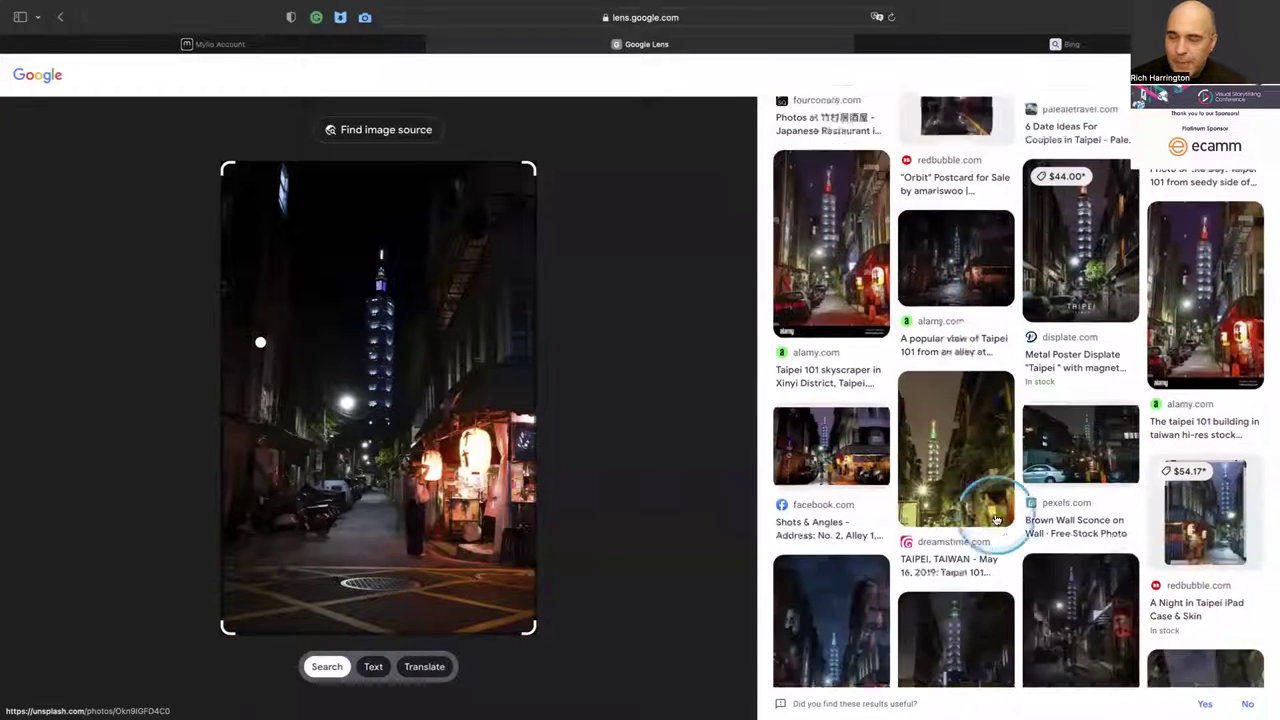
# - Open the Google Search results for the Takemura Izakaya match and review the restaurant's details
pyautogui.scroll(10, 996, 519)
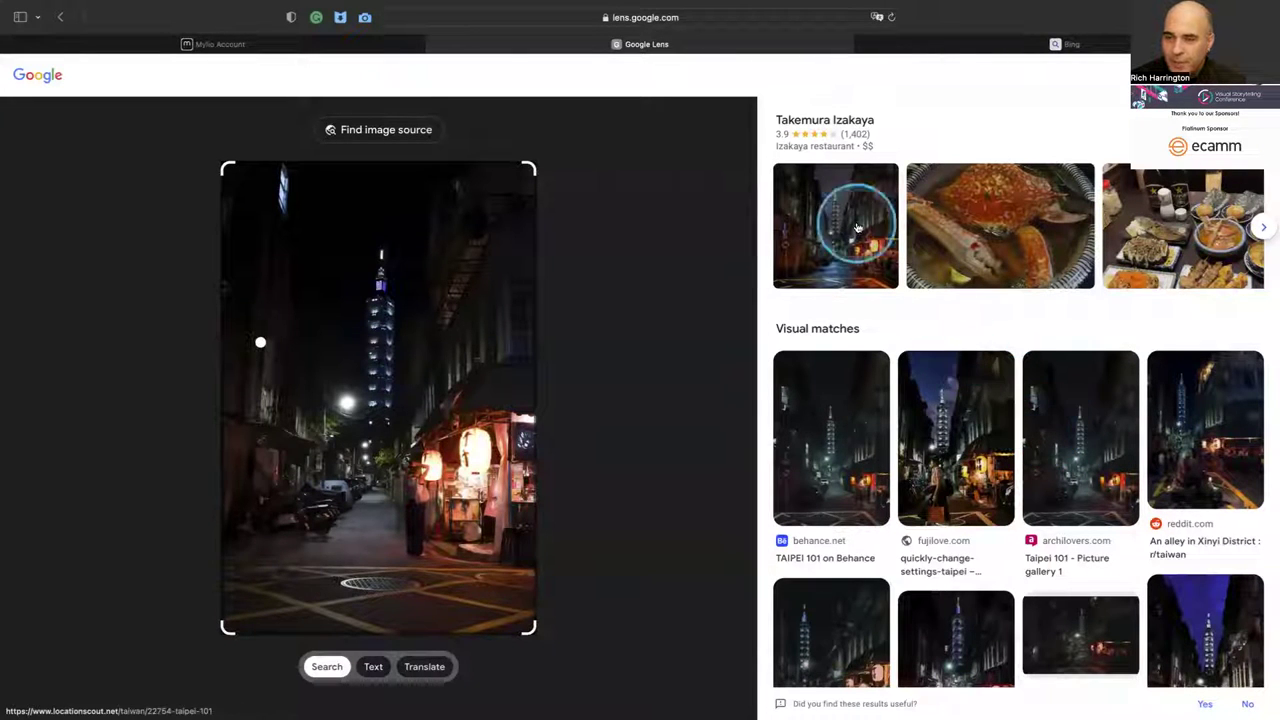
pyautogui.click(1105, 150)
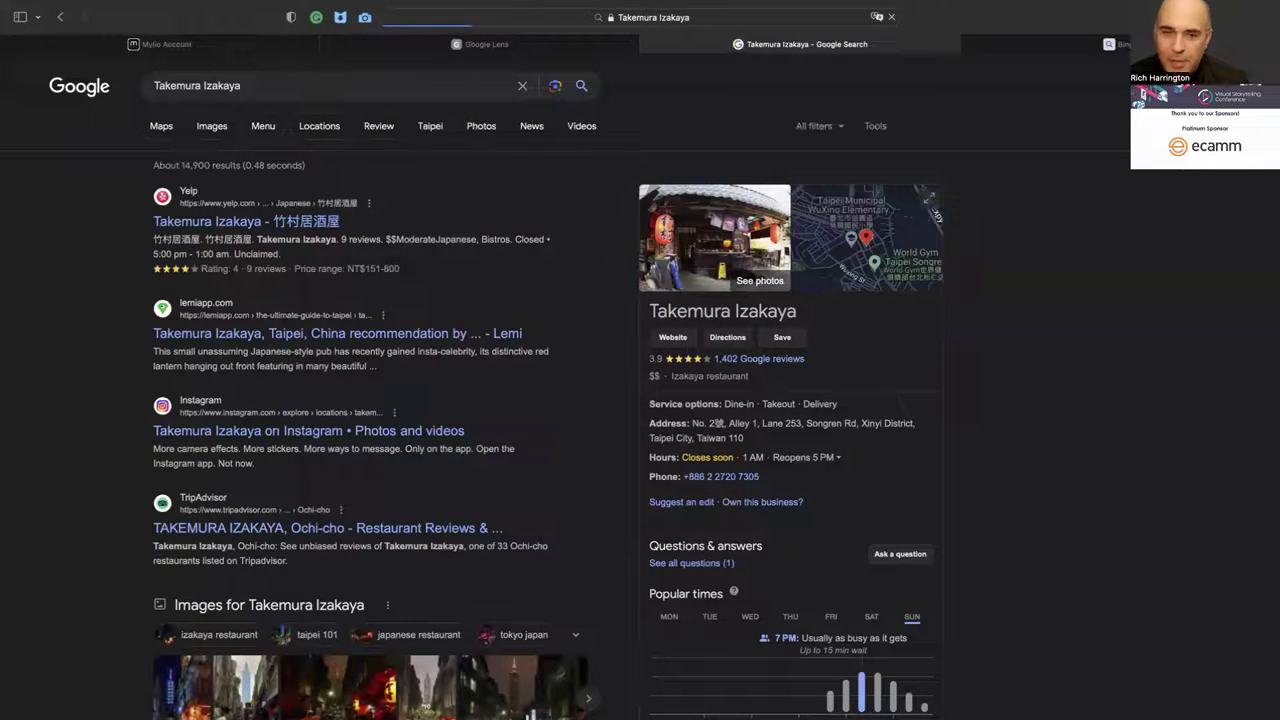
pyautogui.scroll(-2, 980, 251)
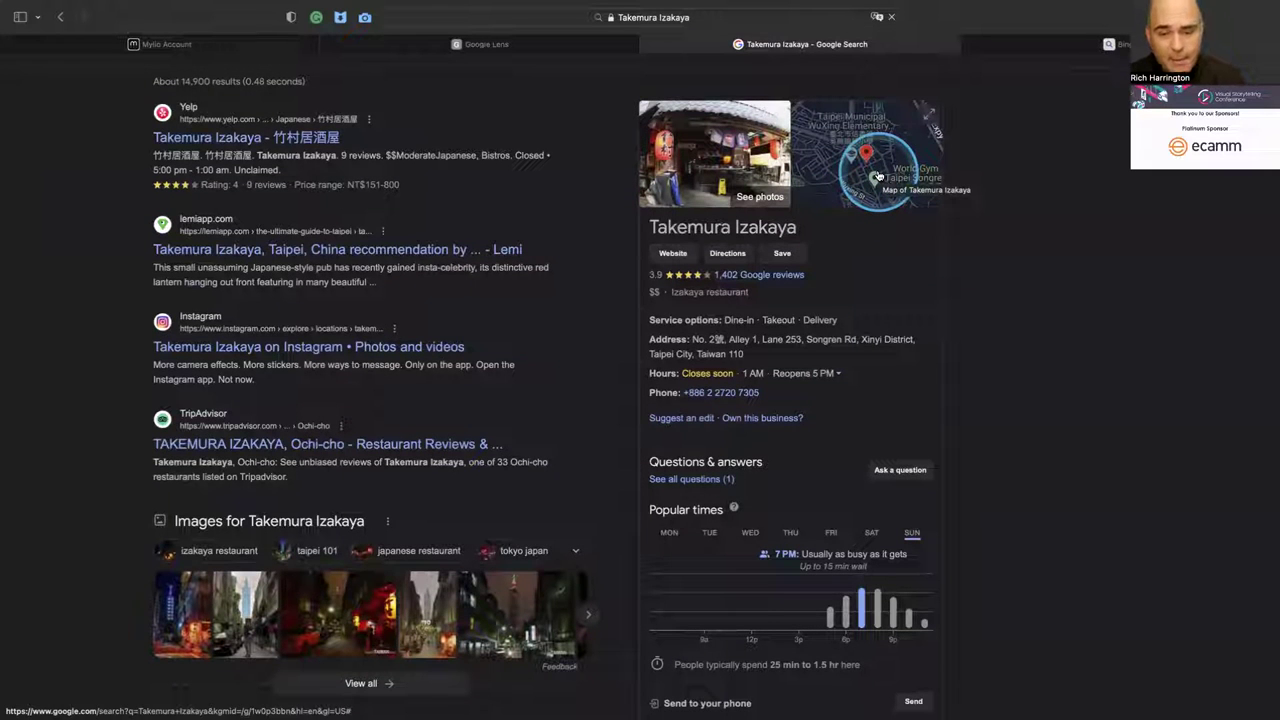
# - Switch to Mylio Photos, return to the Taiwan folder's grid and open a daytime skyline photo of the Taipei 101 tower
pyautogui.press('super+Tab')
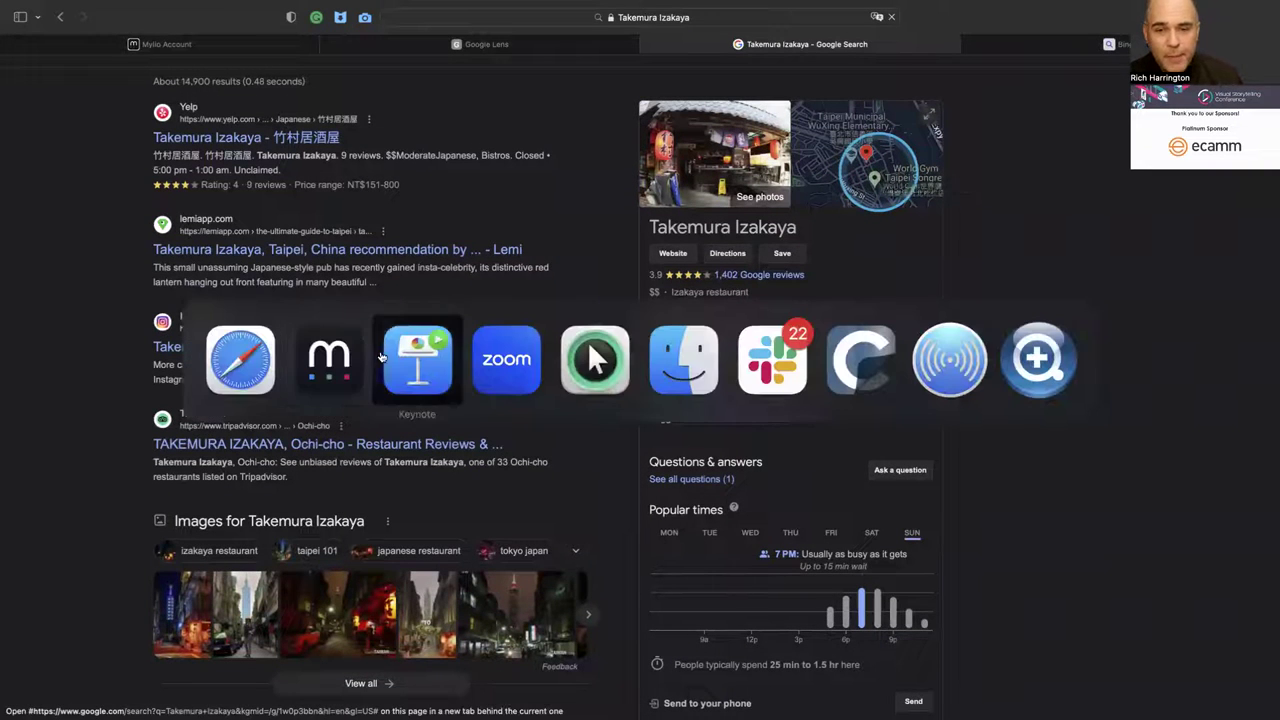
pyautogui.click(362, 358)
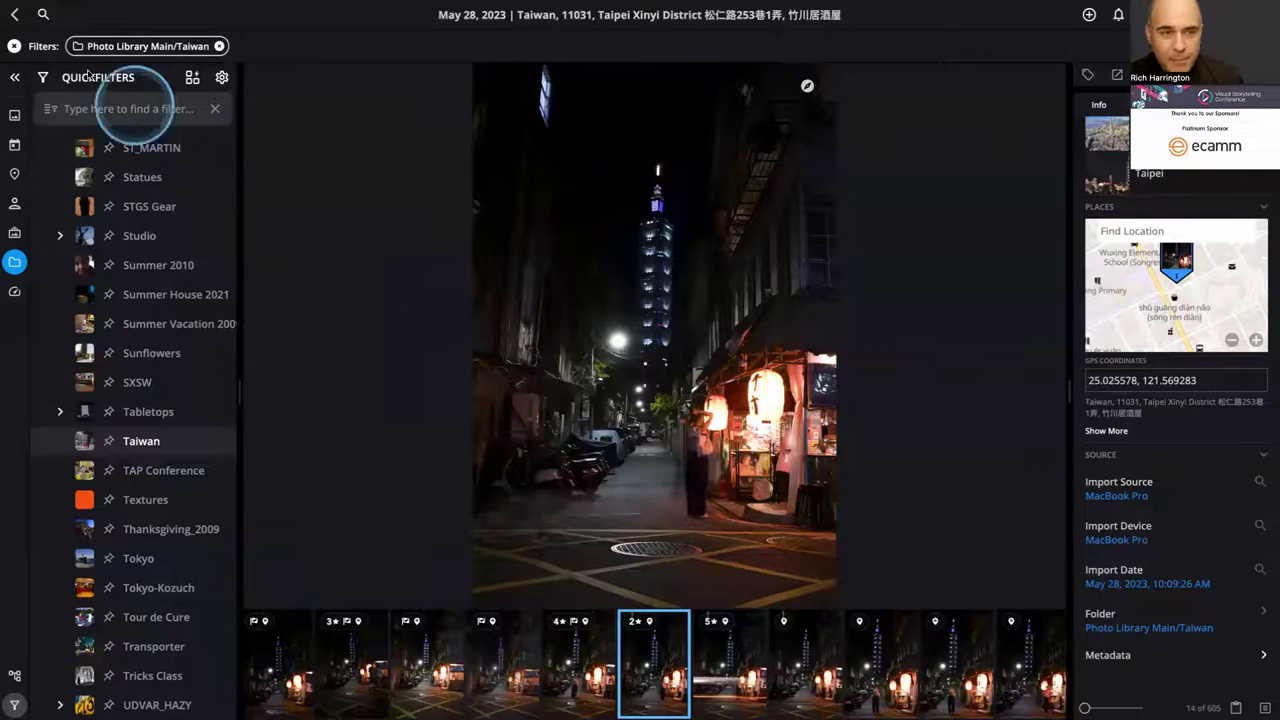
pyautogui.click(15, 15)
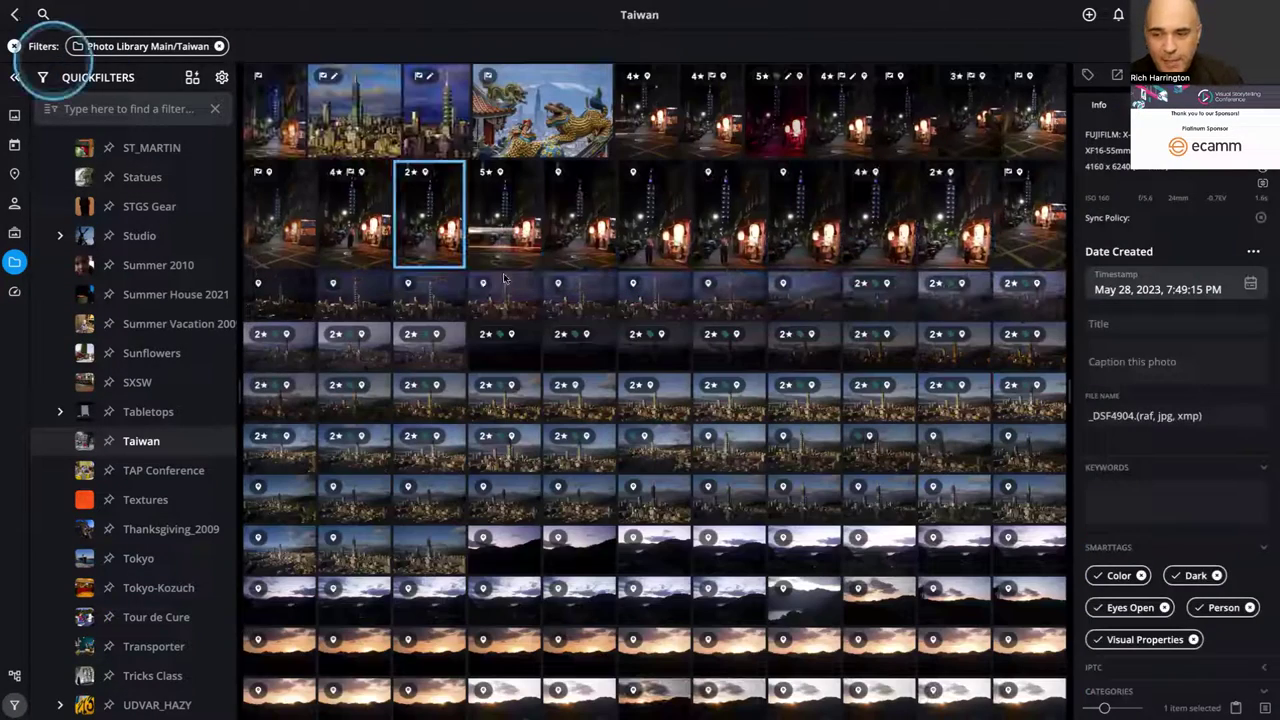
pyautogui.doubleClick(752, 413)
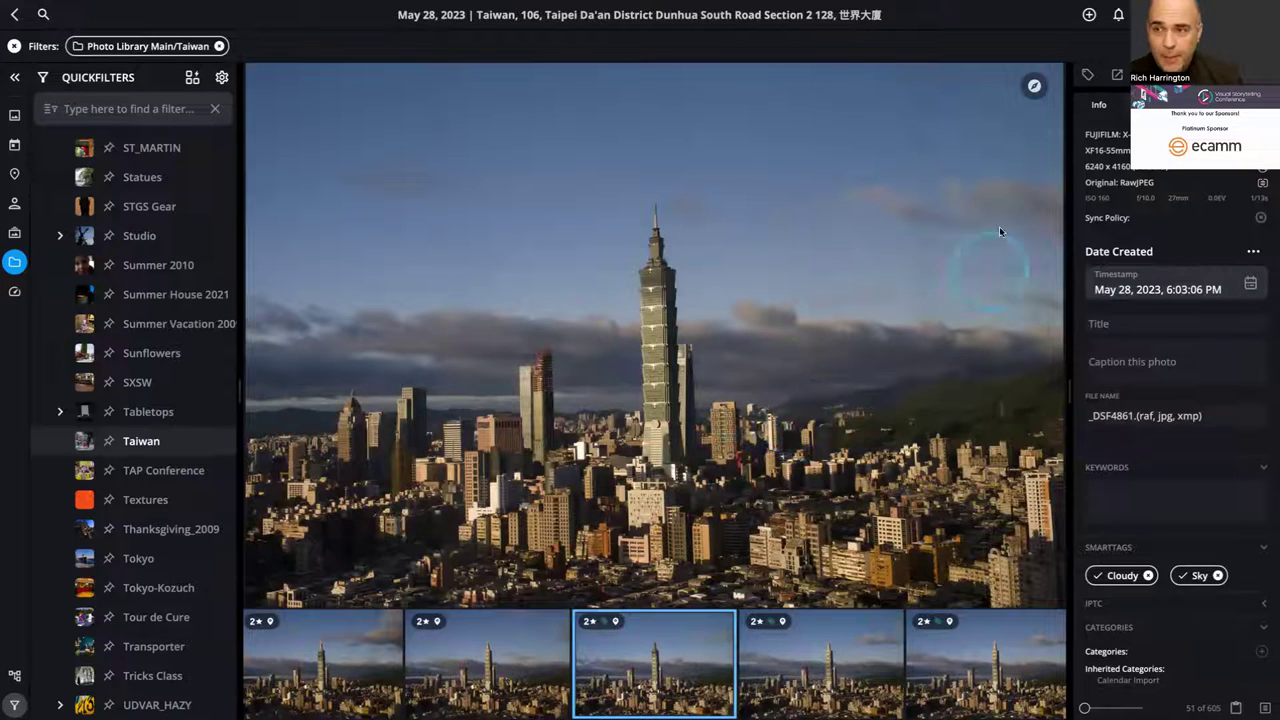
# - Explore the skyline photo's location on the web and examine the map closely around the Dunhua South Road Police Station
pyautogui.click(1034, 87)
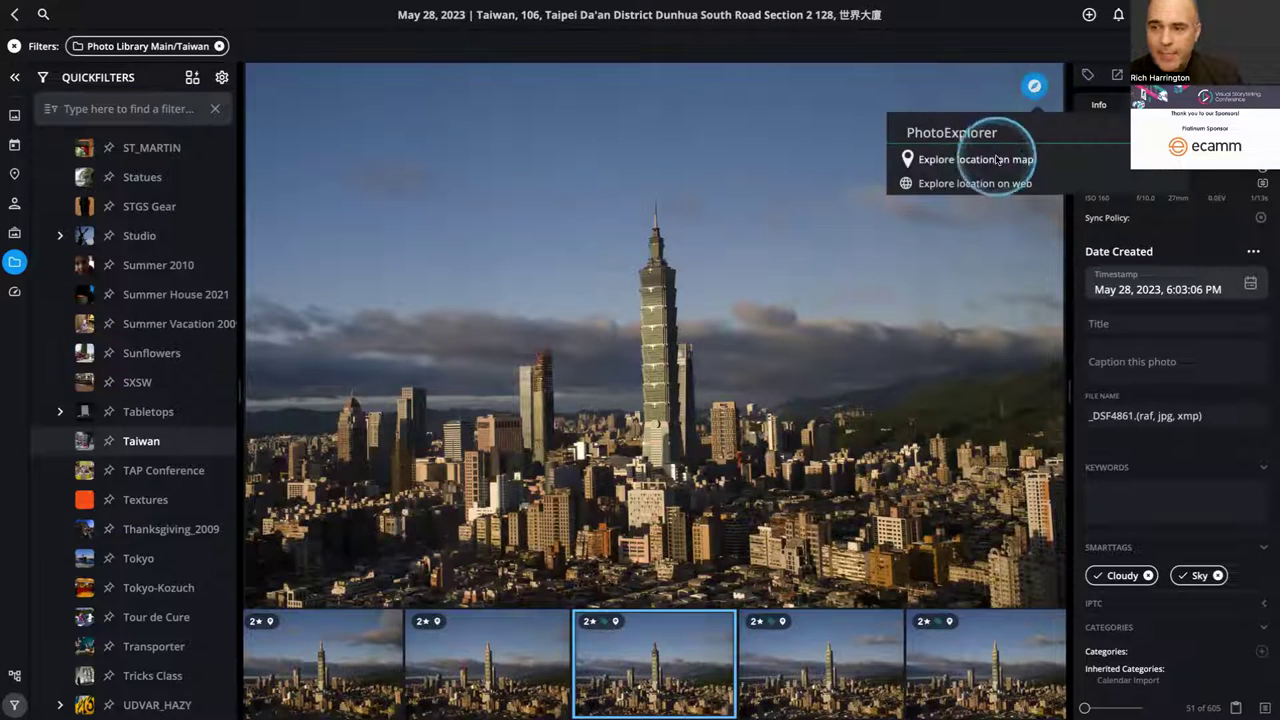
pyautogui.click(975, 184)
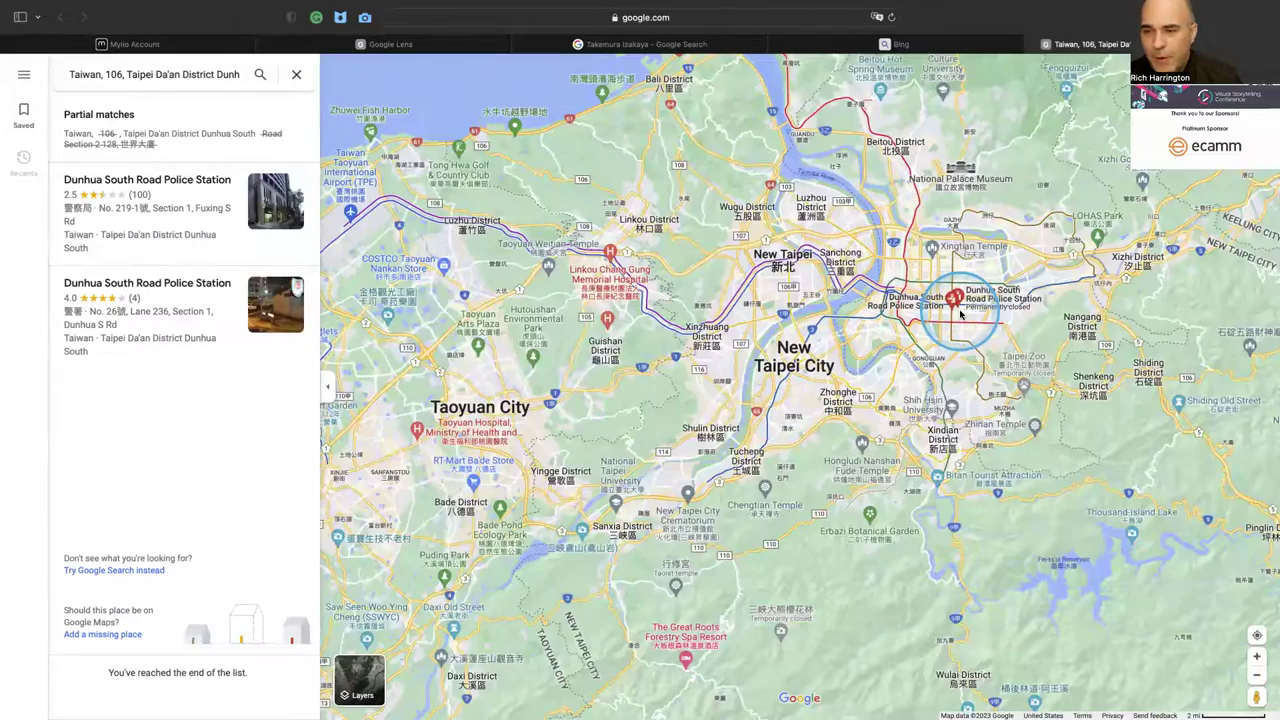
pyautogui.scroll(3, 960, 315)
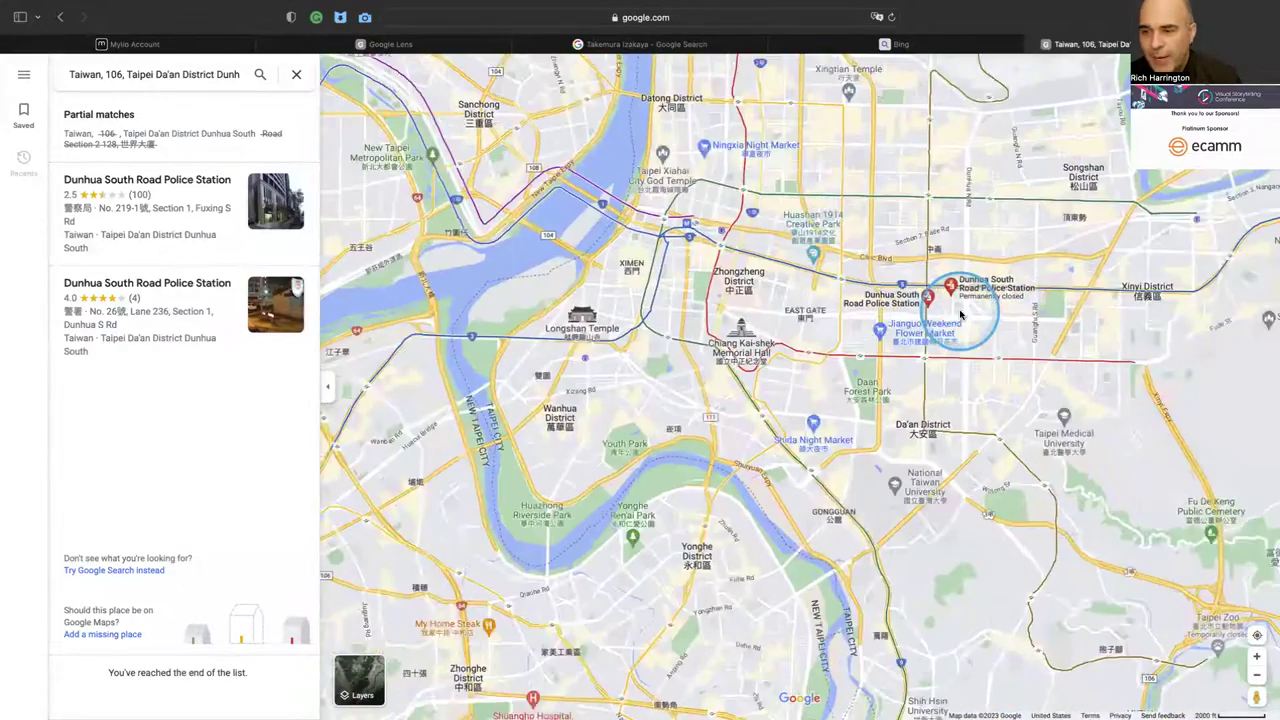
pyautogui.scroll(2, 960, 315)
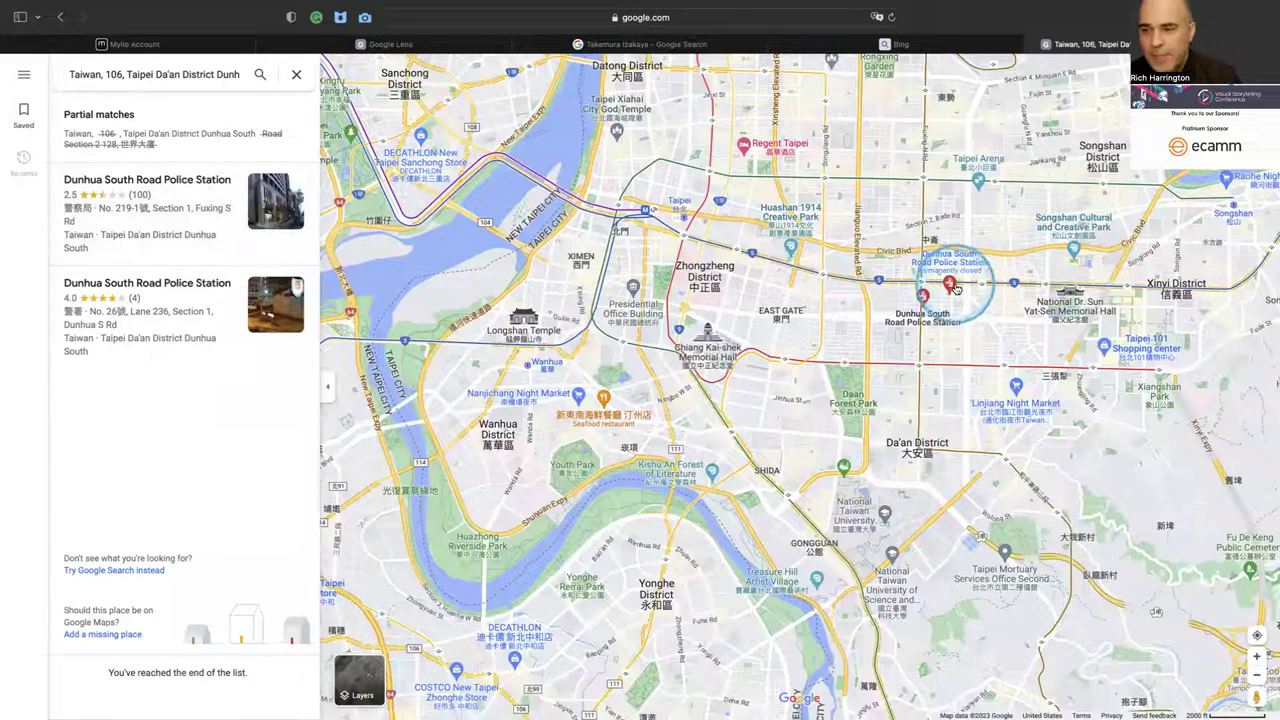
pyautogui.scroll(5, 955, 308)
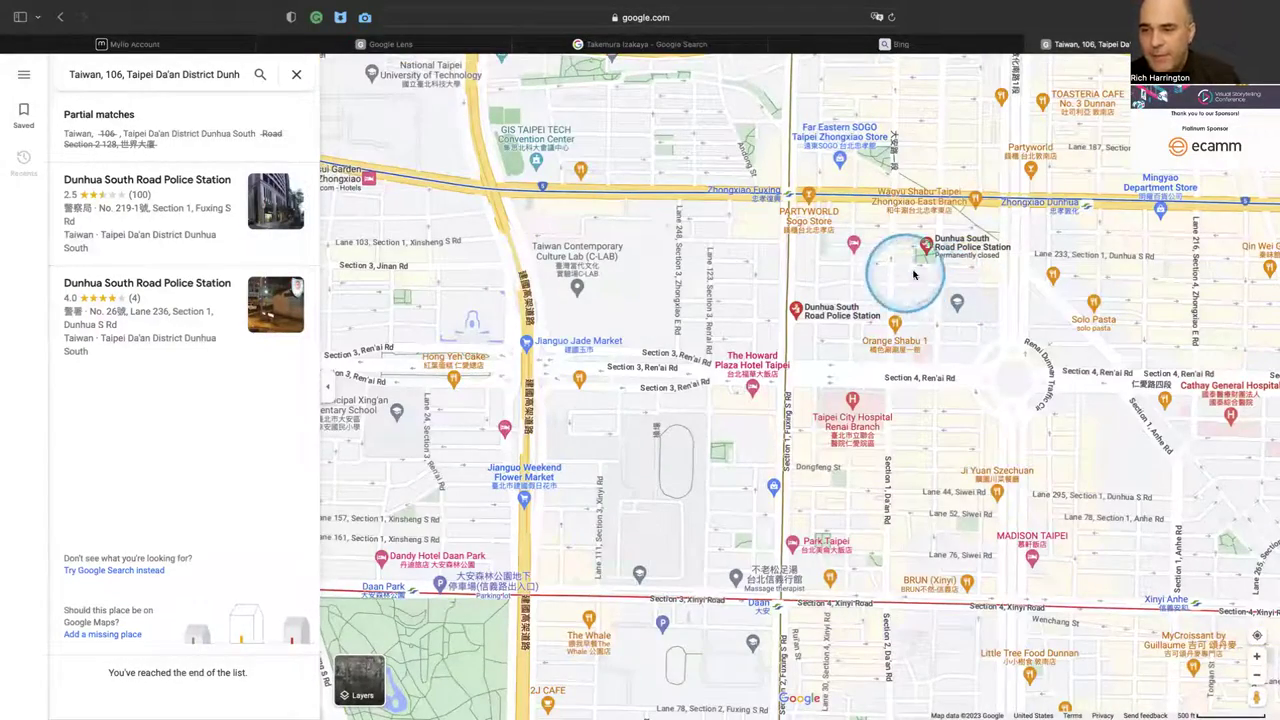
pyautogui.scroll(2, 923, 292)
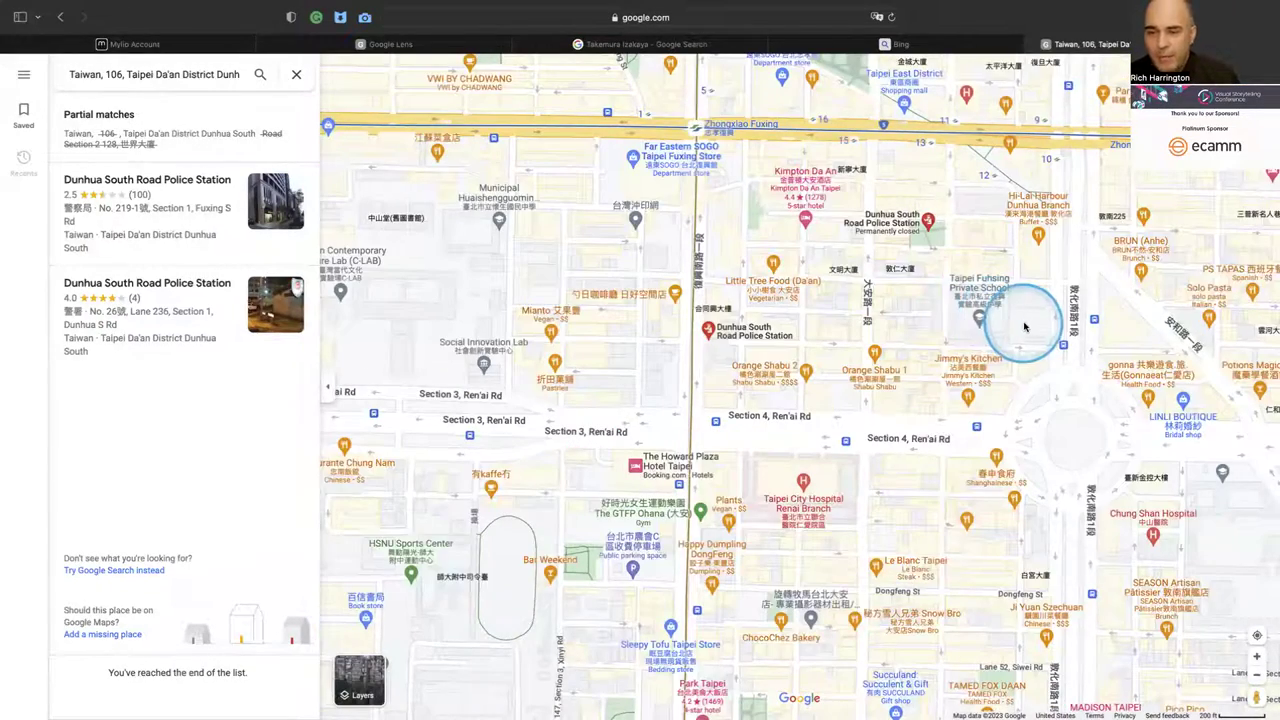
# - Switch back to Mylio Photos, check the skyline photo's information, and open the five-star light-trail street photo from the Taiwan folder
pyautogui.press('super+Tab')
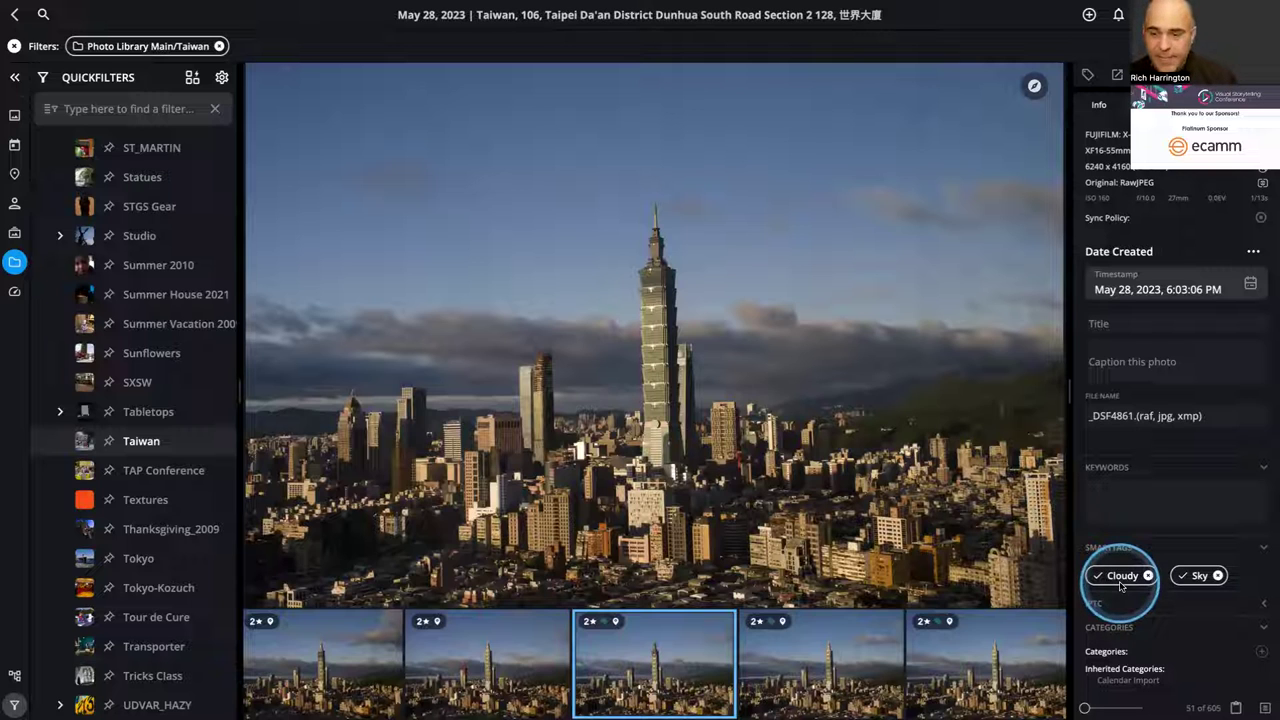
pyautogui.scroll(-2, 1120, 585)
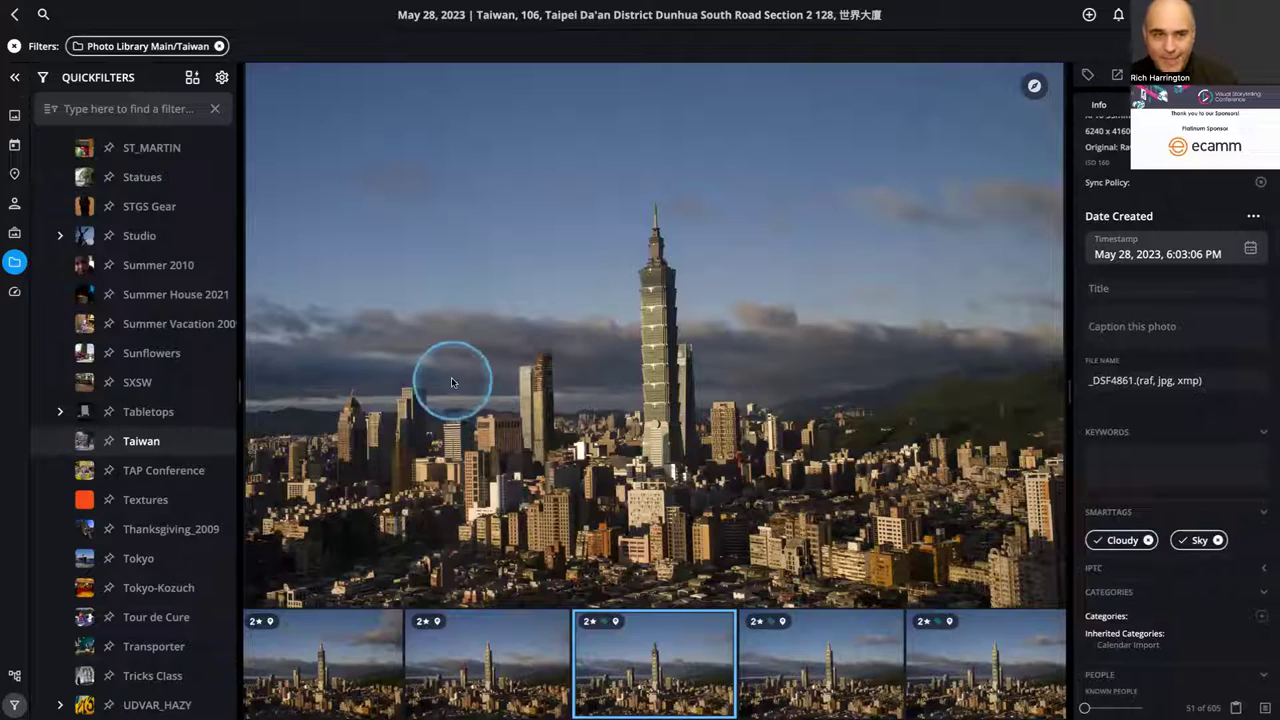
pyautogui.click(14, 14)
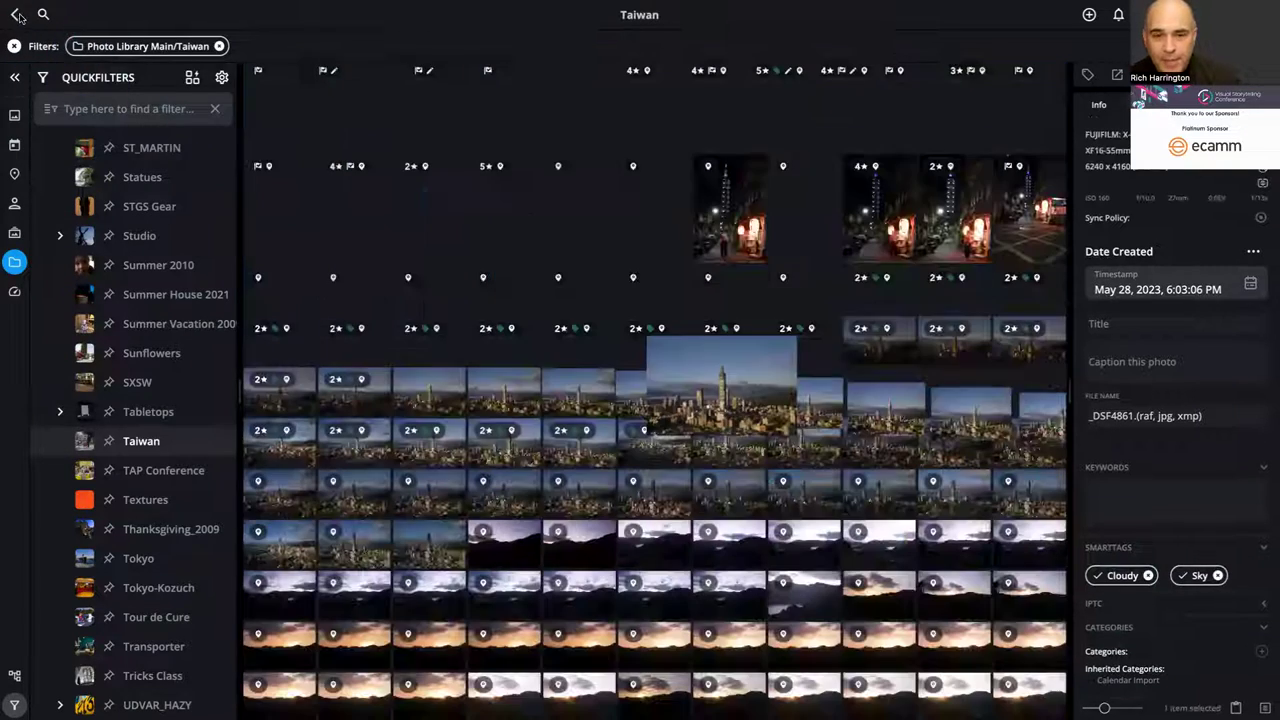
pyautogui.click(520, 216)
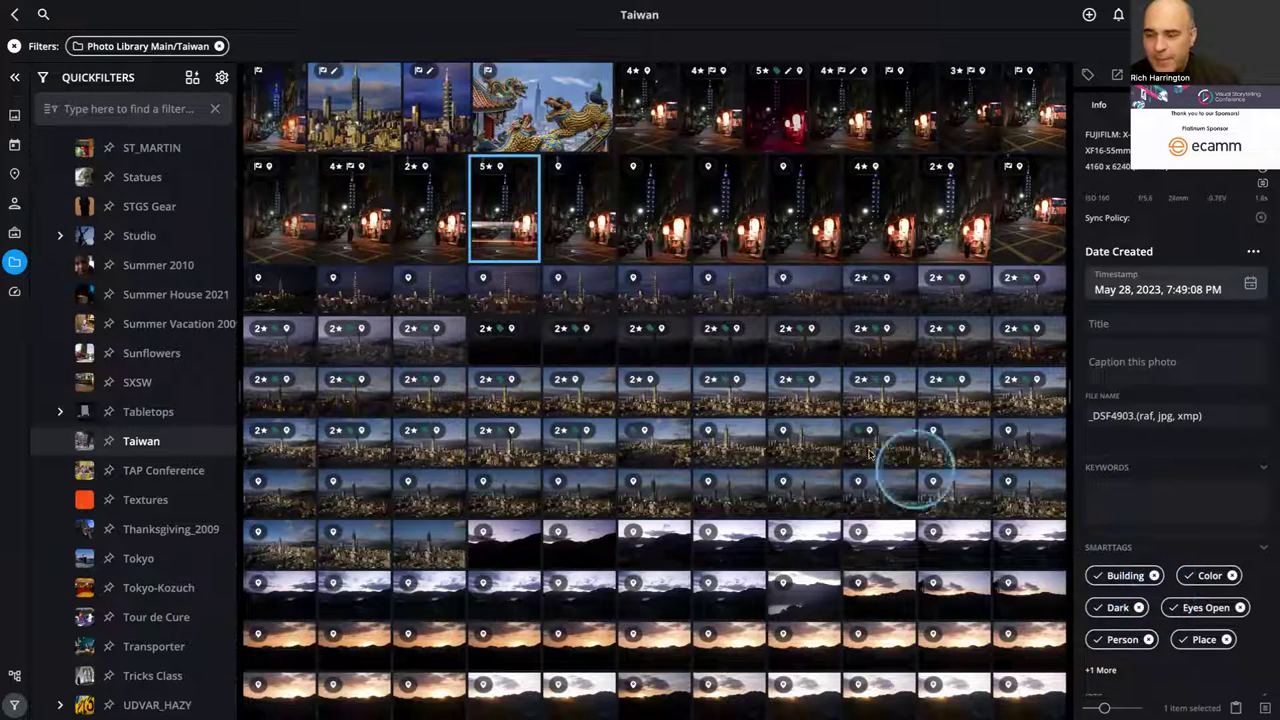
pyautogui.doubleClick(530, 235)
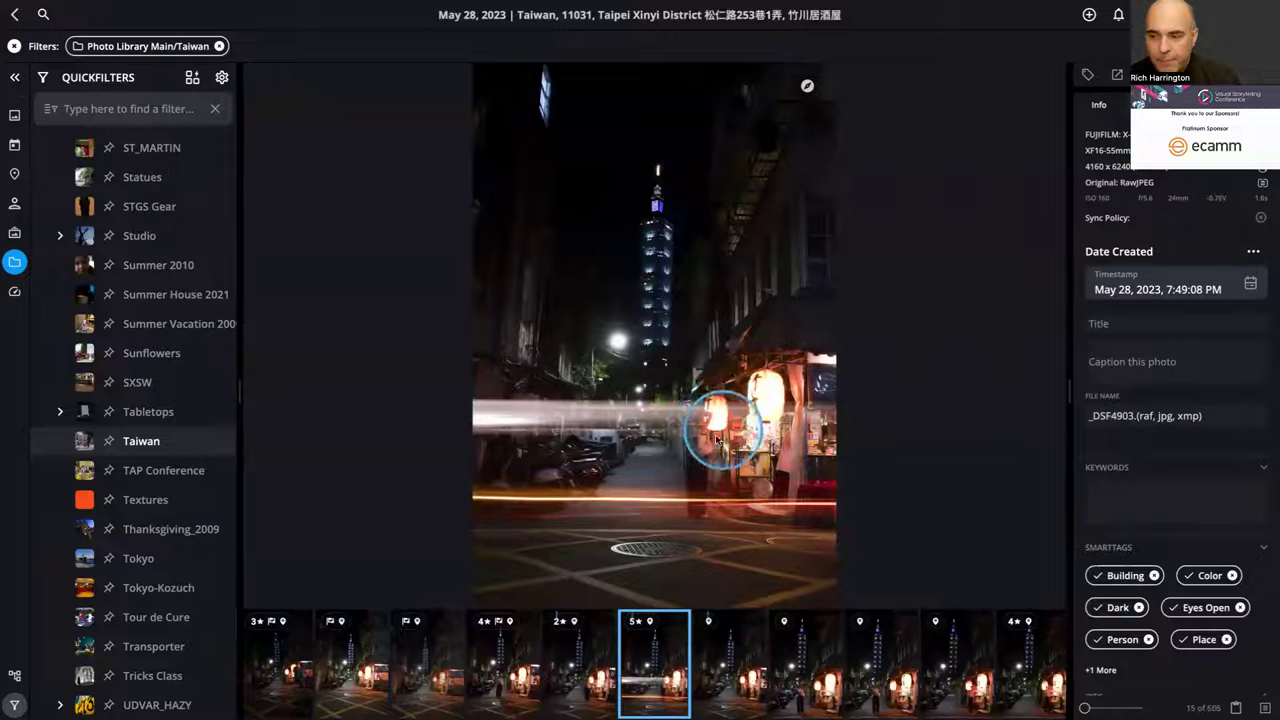
# - Browse the neighbouring night street photos and open the night skyline photo of Taipei 101
pyautogui.click(820, 665)
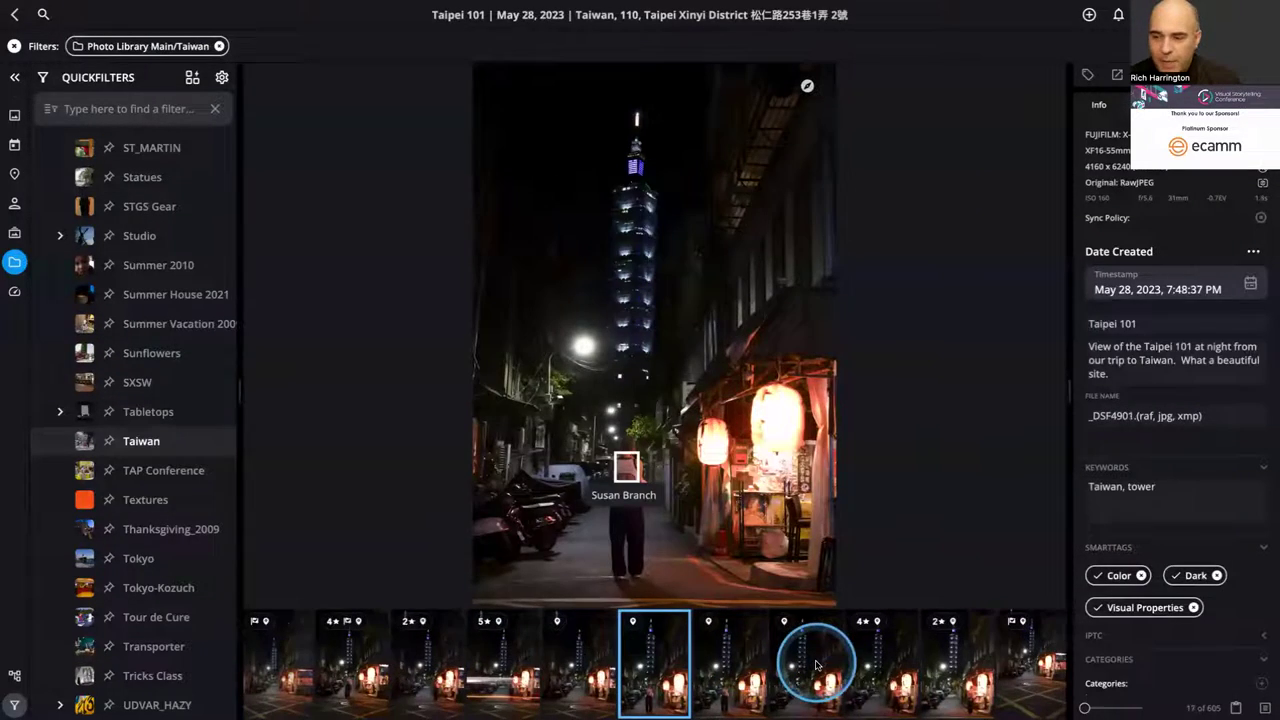
pyautogui.click(880, 677)
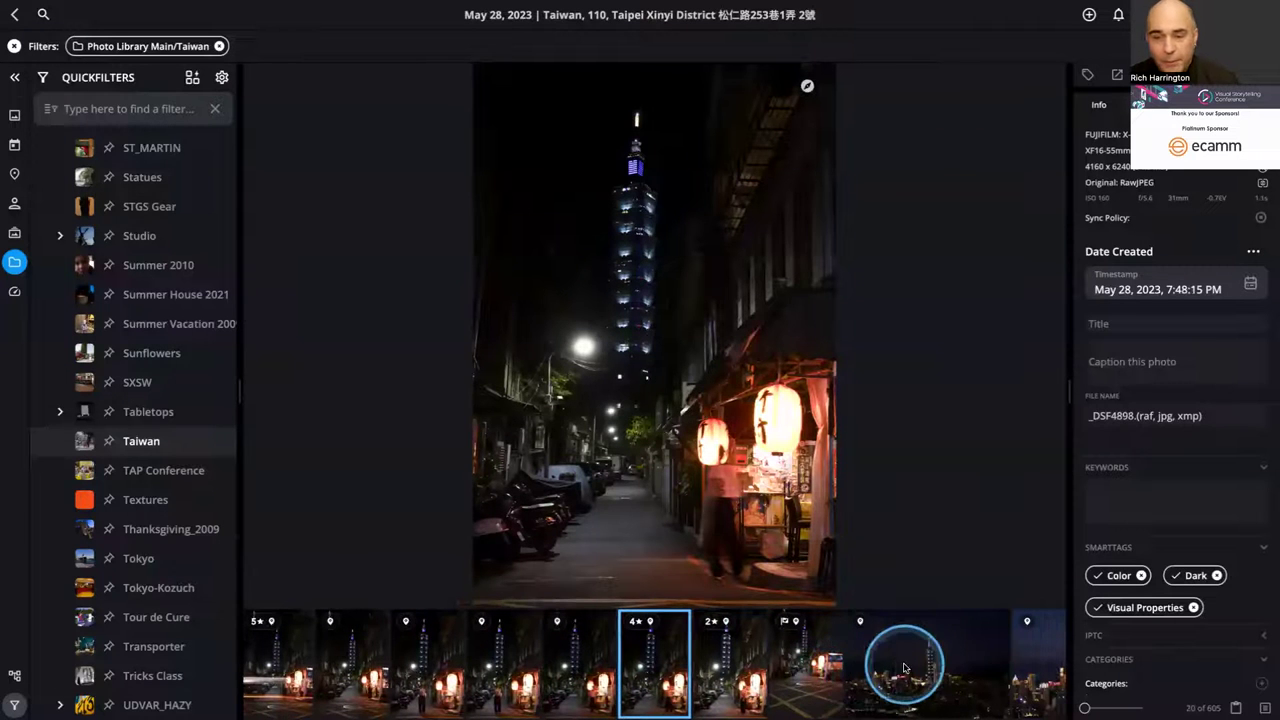
pyautogui.click(904, 668)
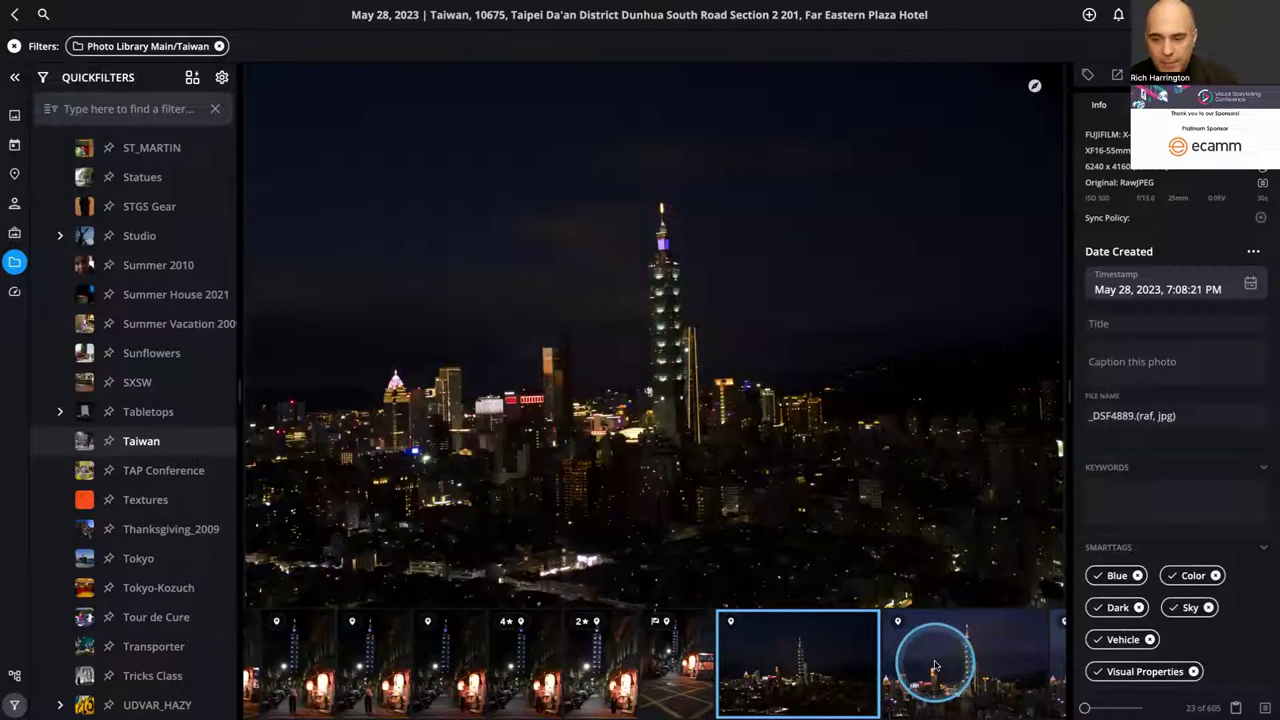
# - Open the neighbouring closer evening skyline photo of Taipei 101 and switch to the Keynote presentation
pyautogui.click(935, 665)
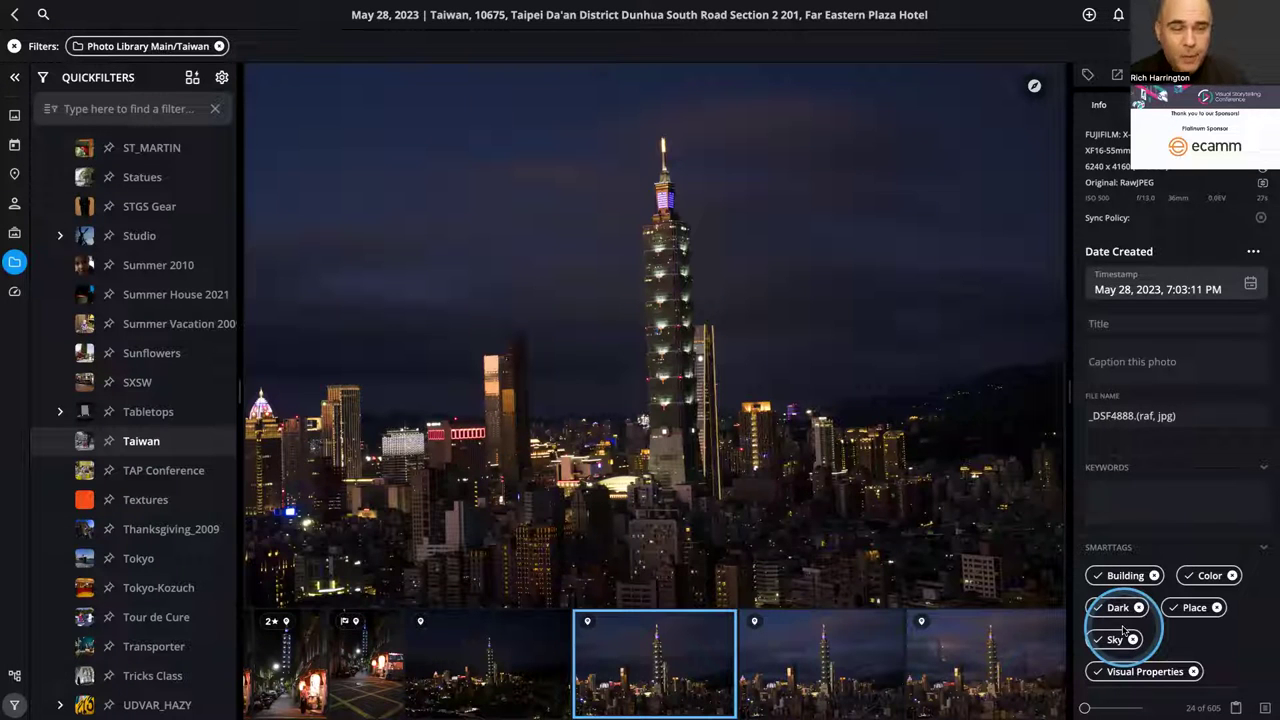
pyautogui.press('super+Tab')
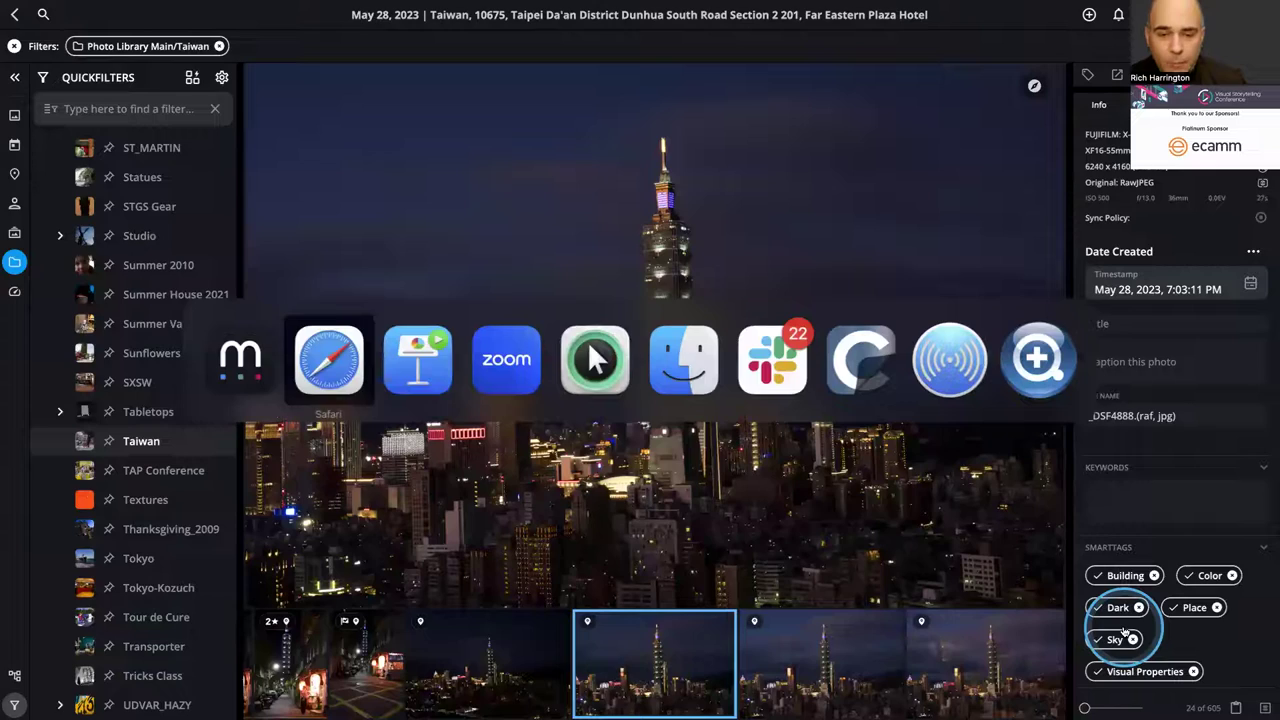
pyautogui.press('super+Tab')
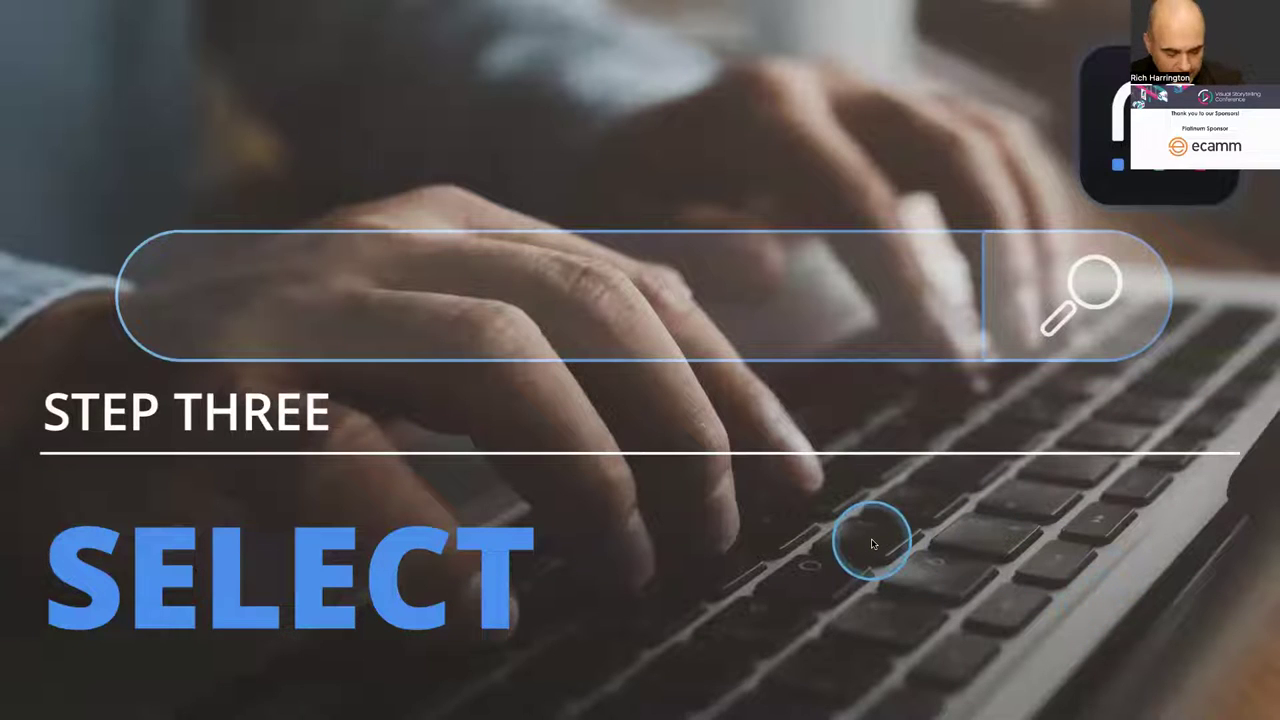
# - Jump ahead in the presentation to the SmartTags slide titled "A Smarter Way to Find Things"
pyautogui.press('1')
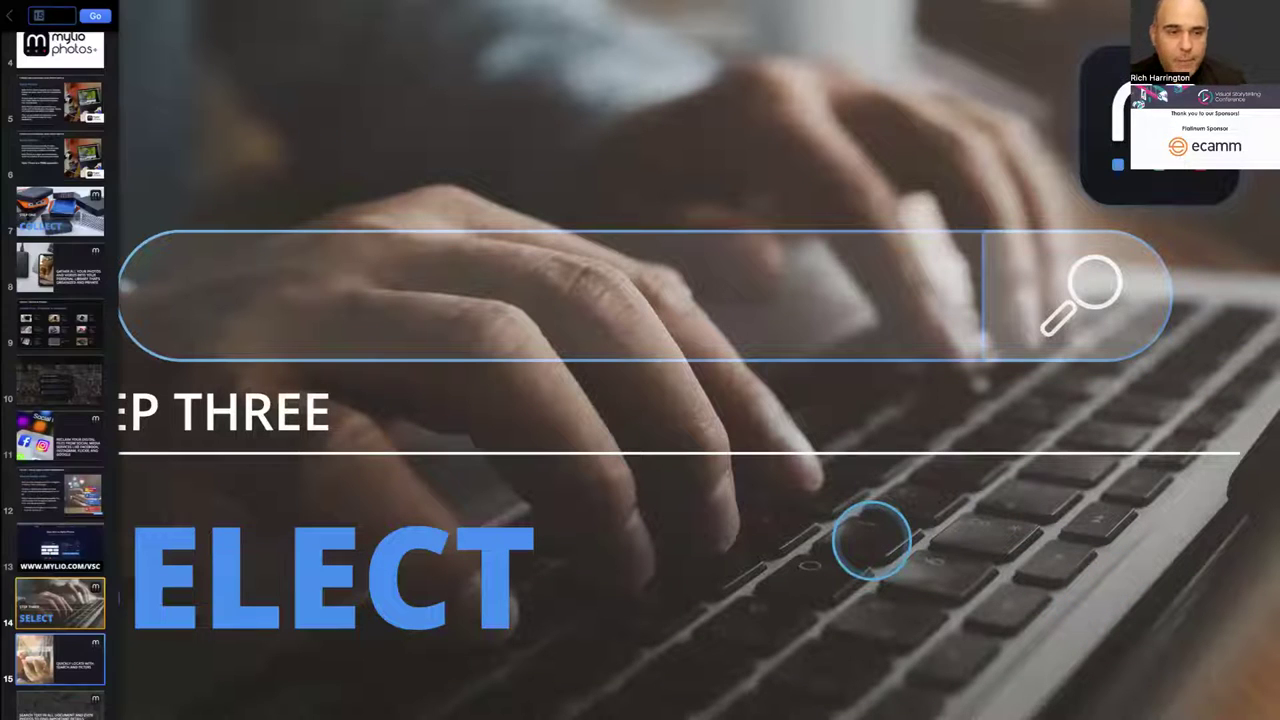
pyautogui.scroll(-3, 77, 374)
pyautogui.scroll(-9, 77, 374)
pyautogui.scroll(-5, 77, 374)
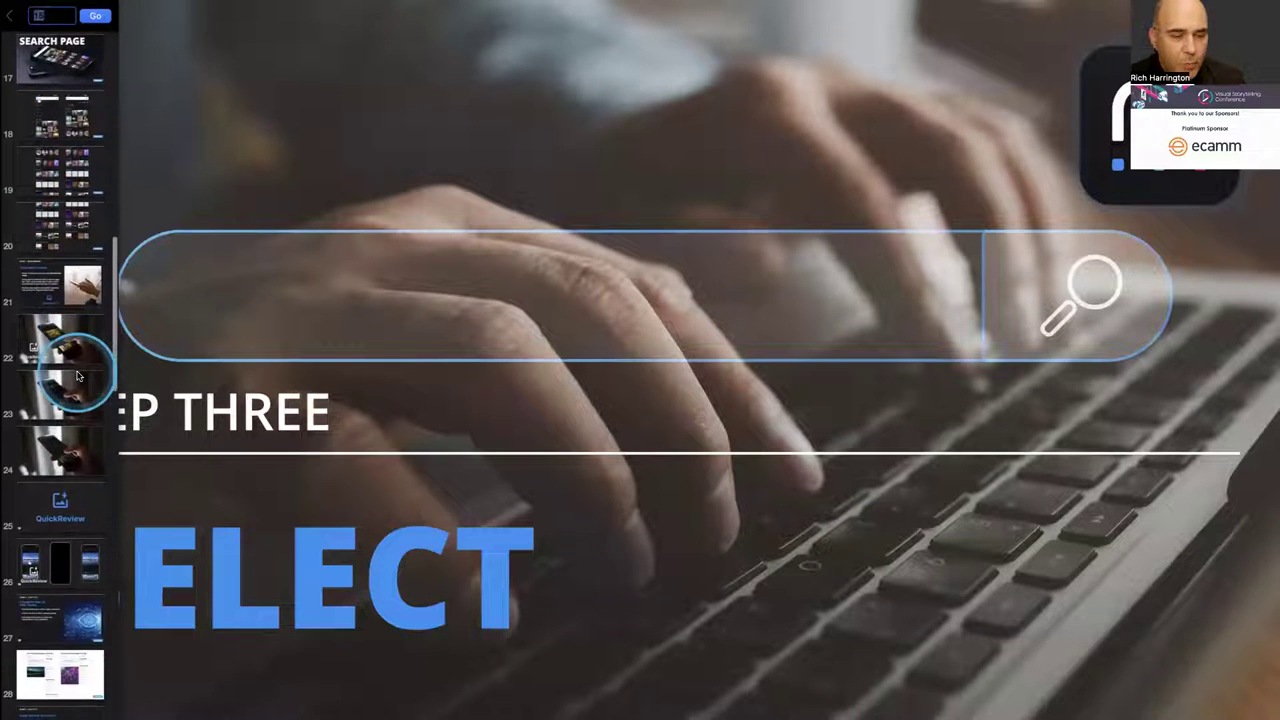
pyautogui.scroll(-4, 77, 374)
pyautogui.click(80, 417)
pyautogui.click(335, 491)
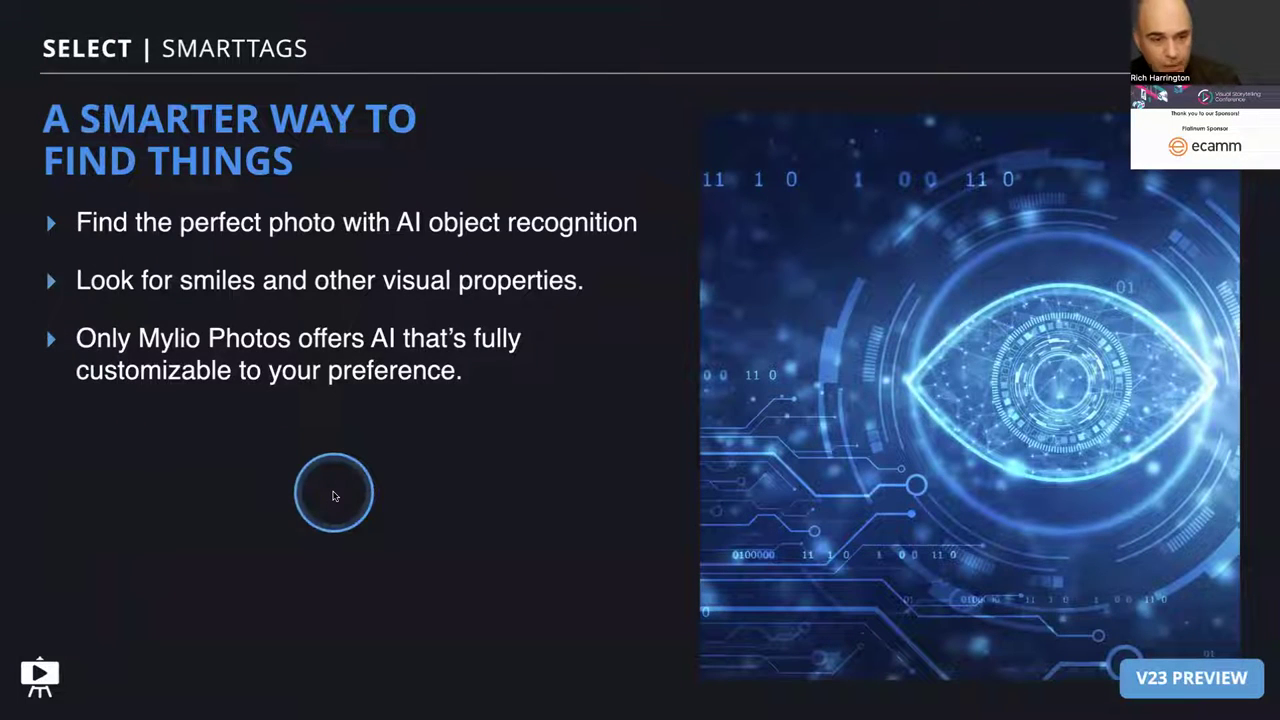
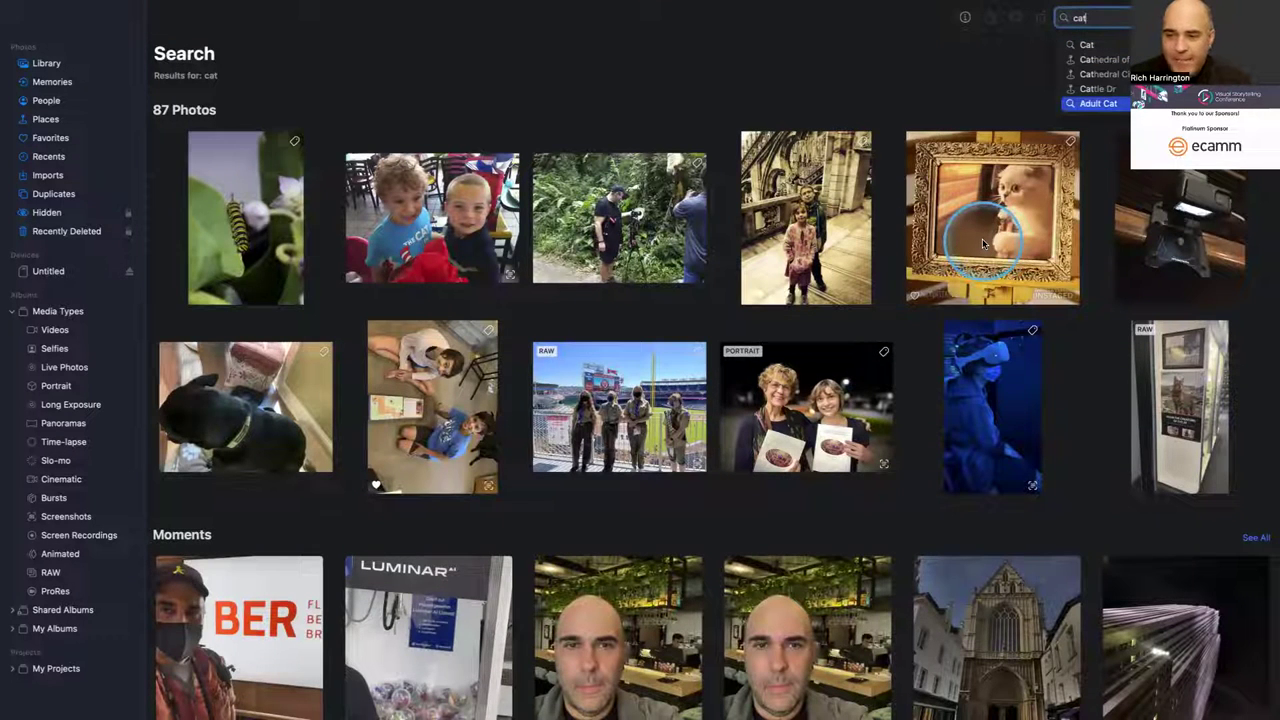
# - Examine the Apple Photos search results for "cat" across Moments, Categories, Text Found in Photos, Keywords and Places
pyautogui.scroll(-3, 860, 330)
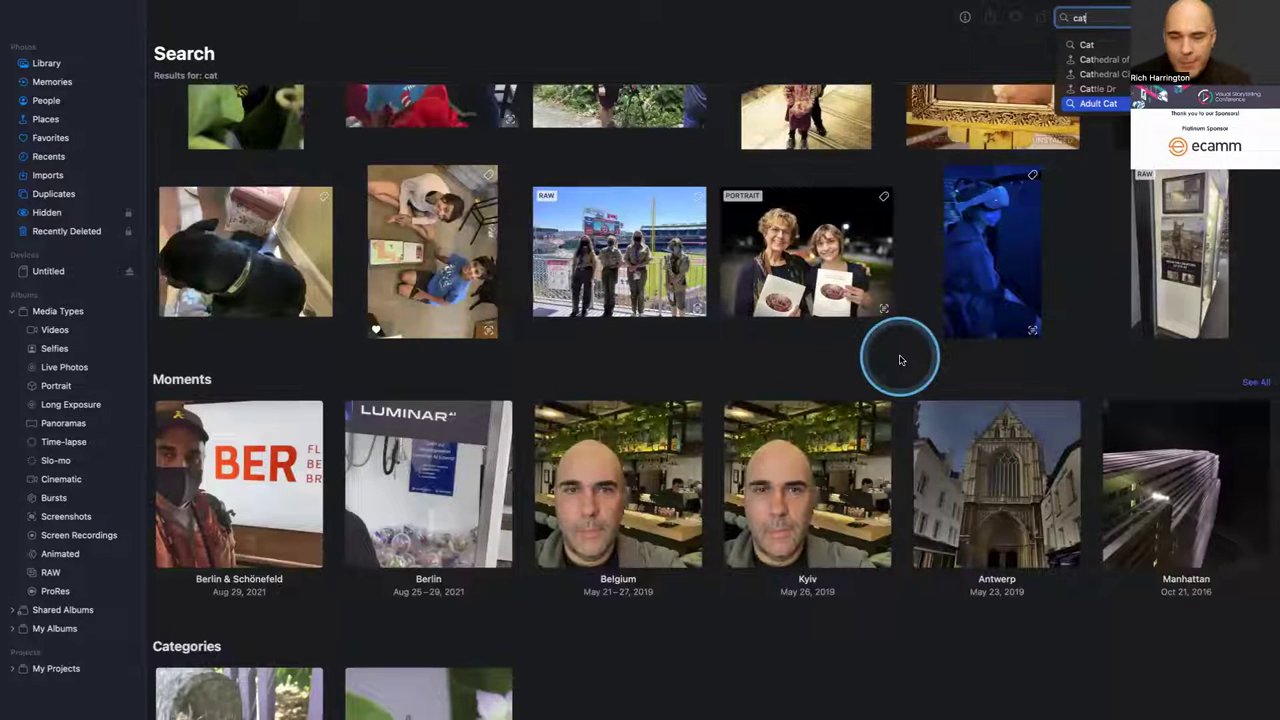
pyautogui.scroll(-5, 900, 360)
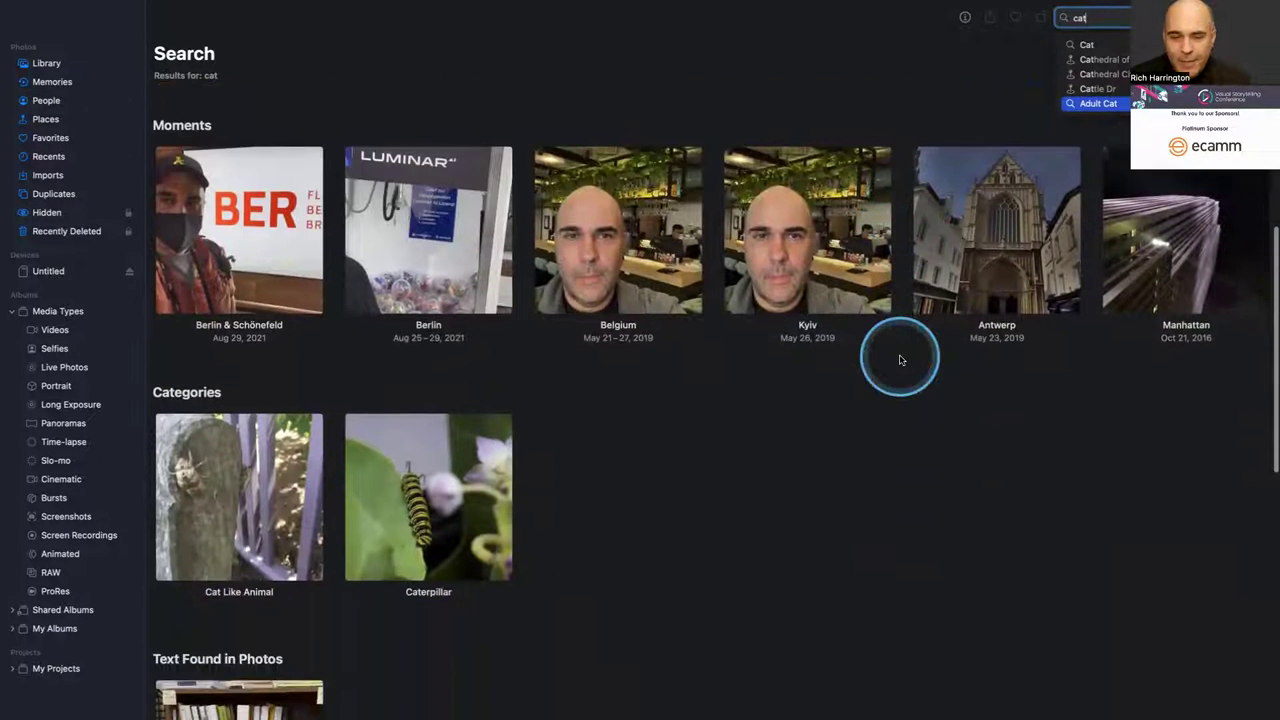
pyautogui.scroll(-4, 900, 360)
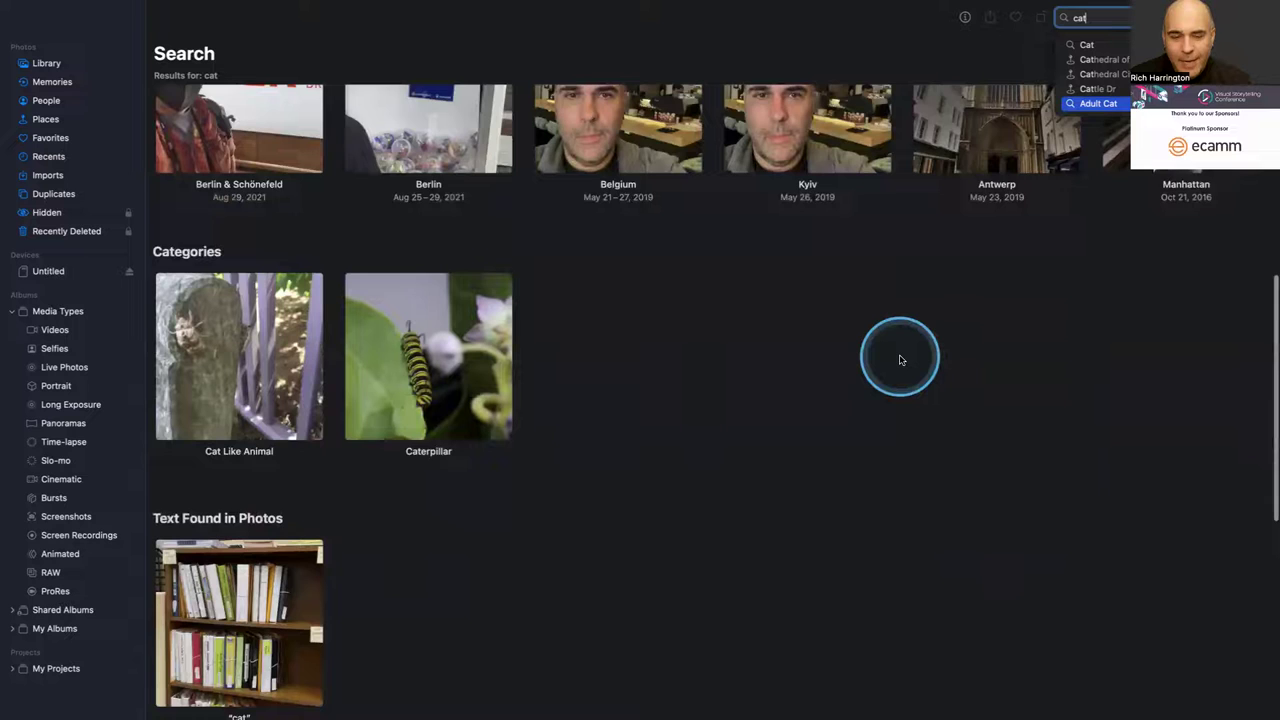
pyautogui.scroll(-3, 900, 360)
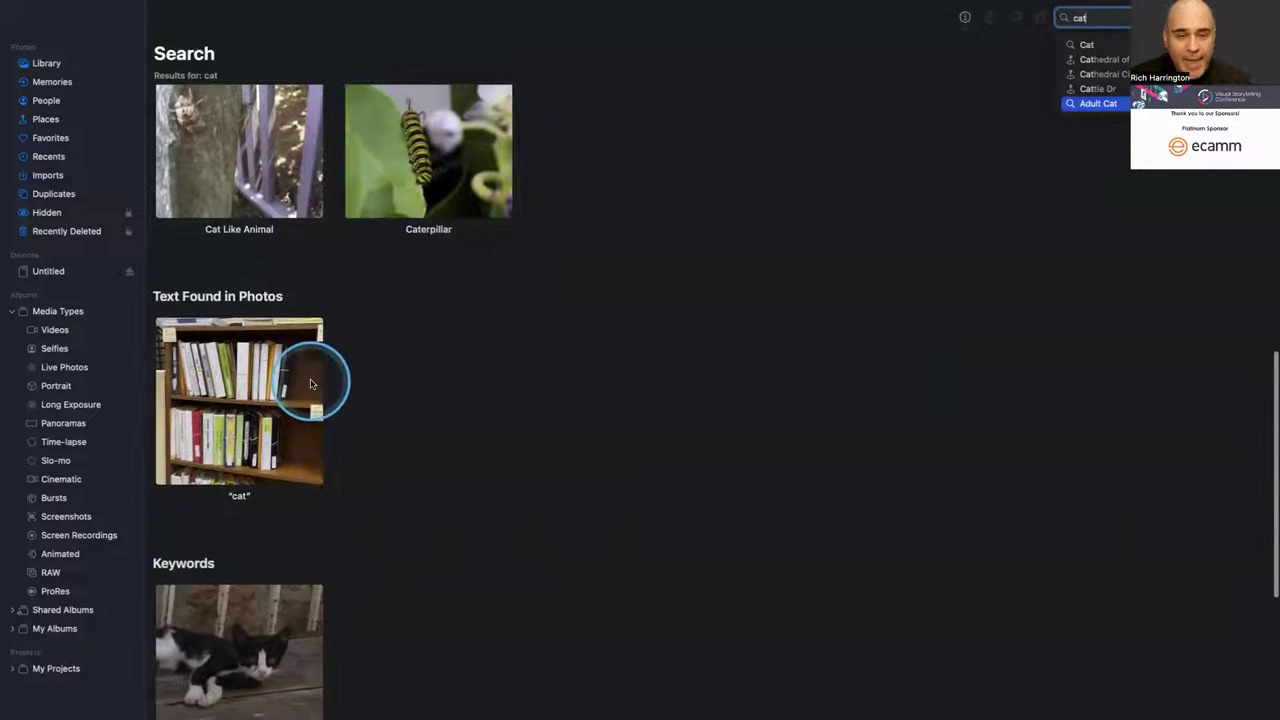
pyautogui.scroll(-3, 310, 384)
pyautogui.scroll(-4, 298, 450)
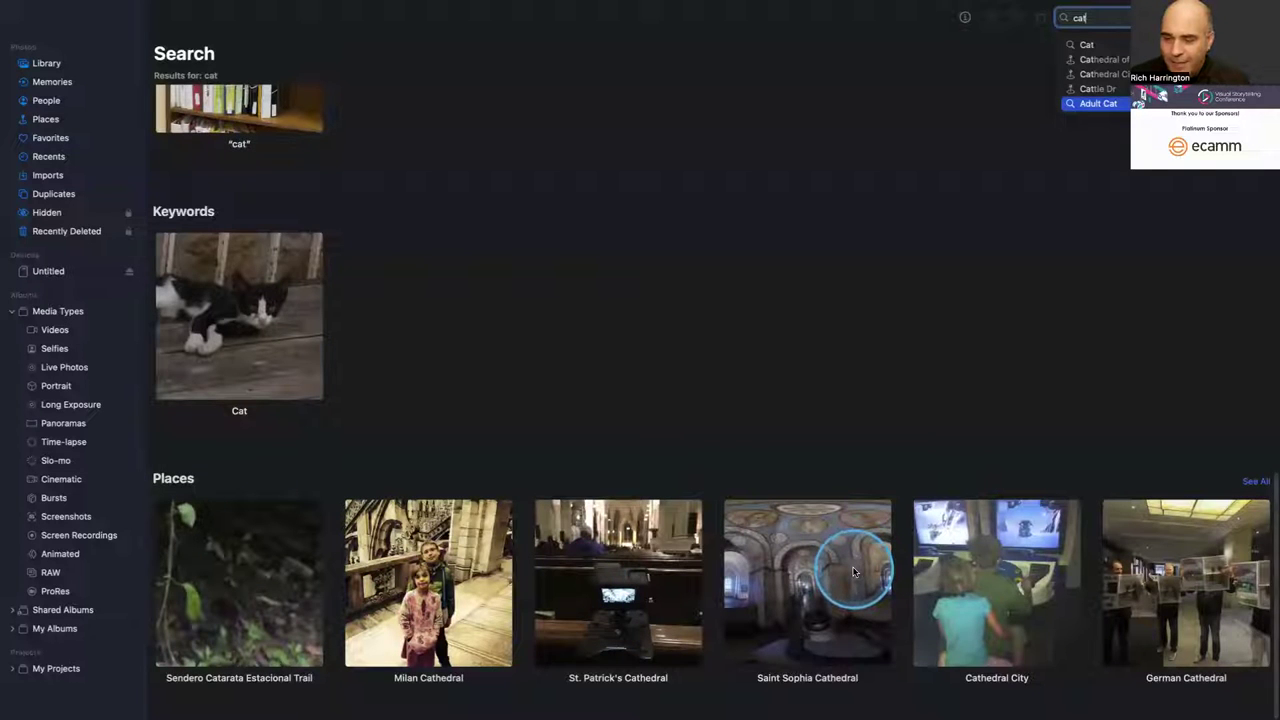
pyautogui.scroll(2, 856, 571)
pyautogui.scroll(10, 853, 572)
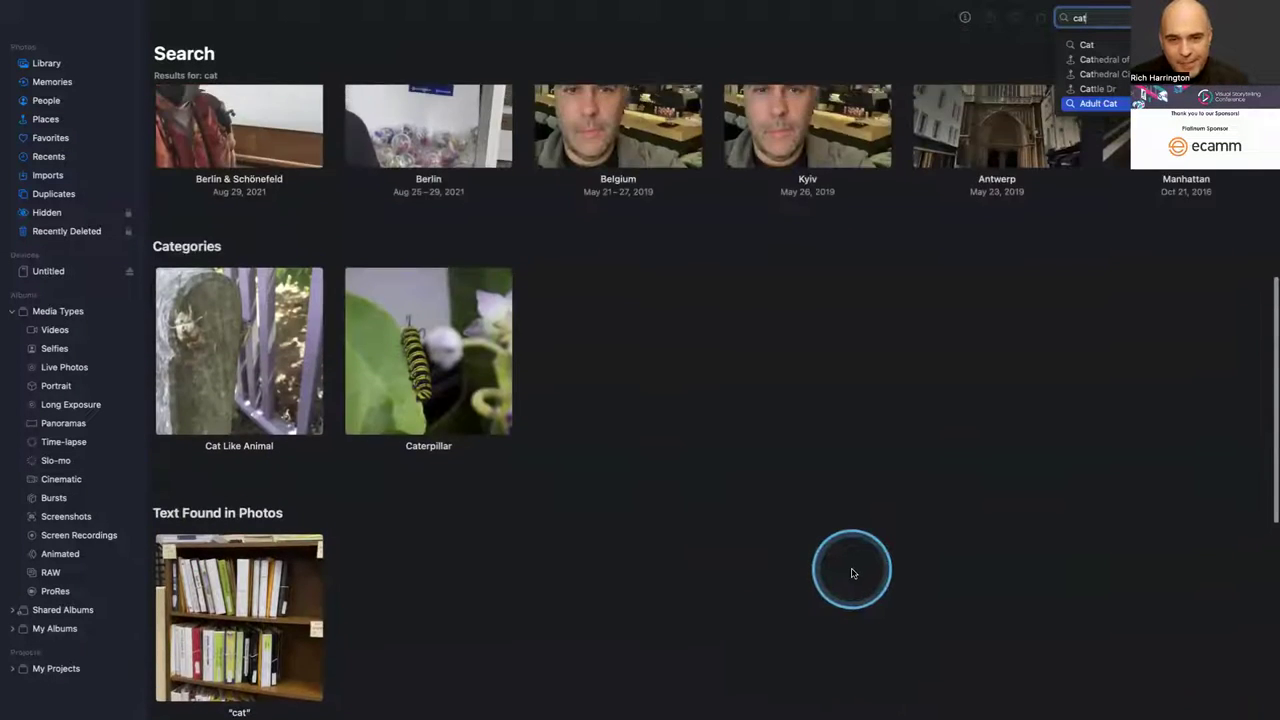
pyautogui.scroll(4, 853, 572)
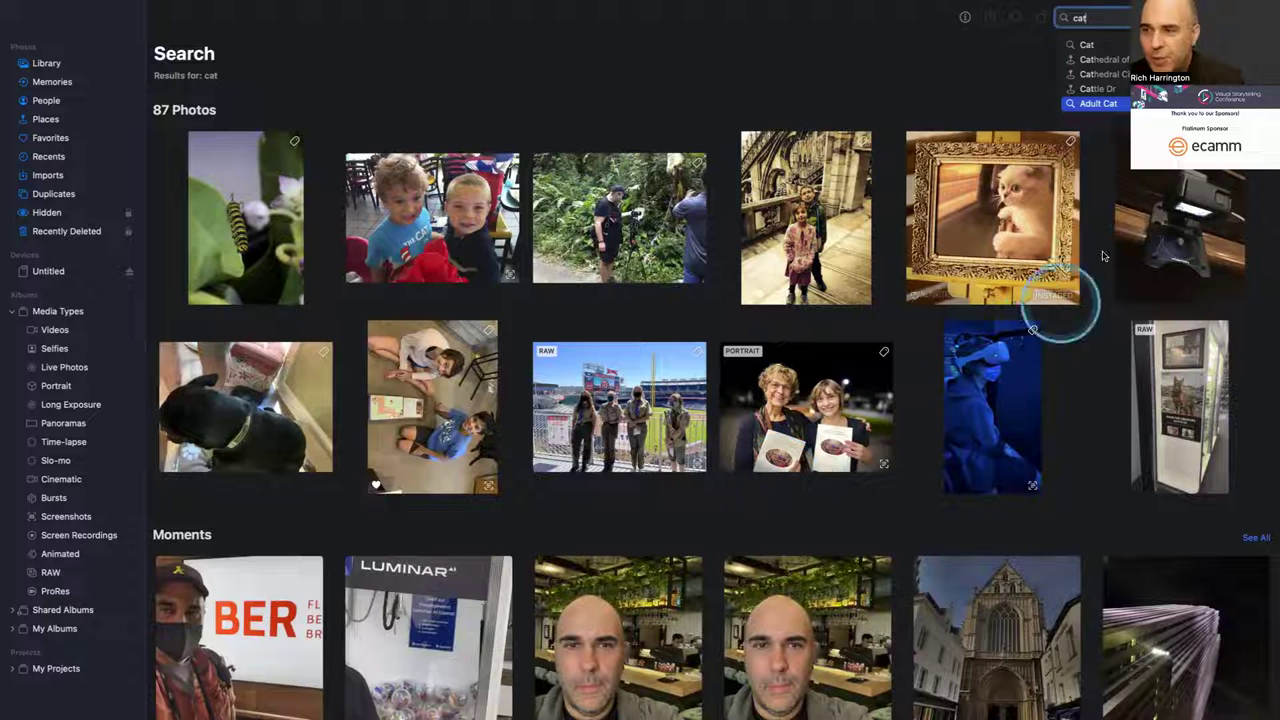
# - Narrow the photo search to Adult Cat and view the store display photo with the Sony cat poster, returning to the results
pyautogui.click(1110, 104)
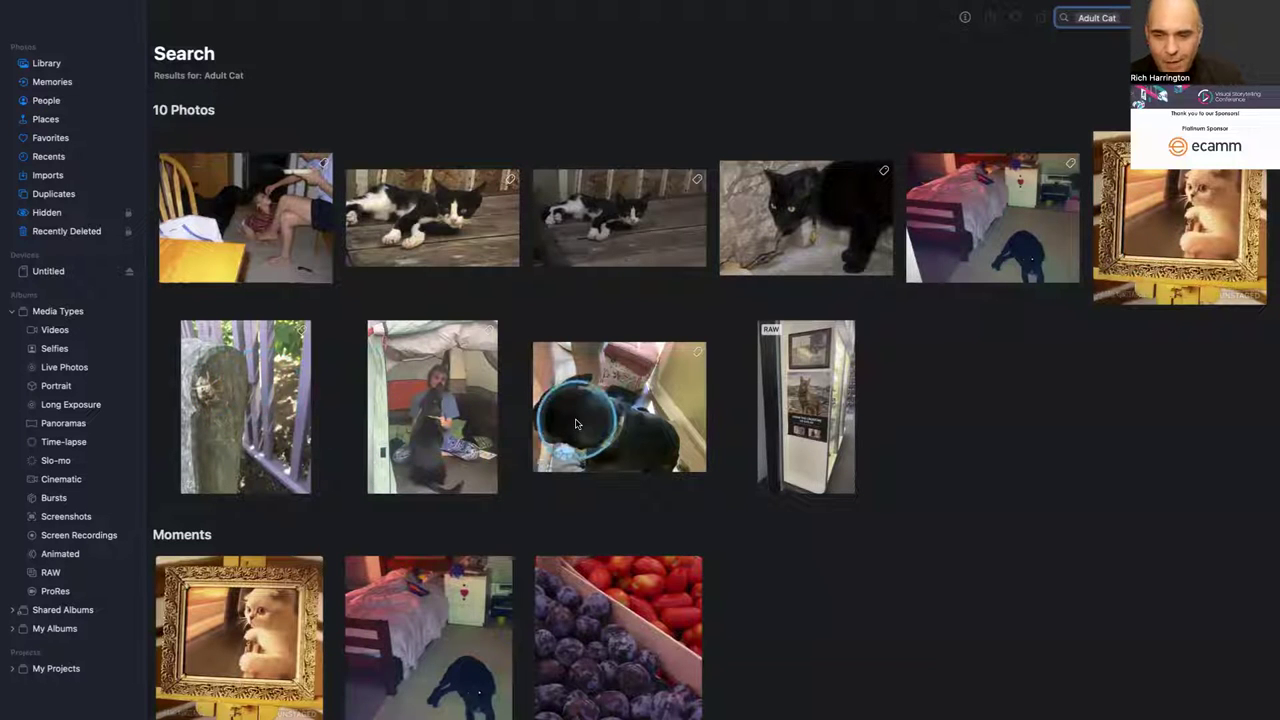
pyautogui.doubleClick(788, 400)
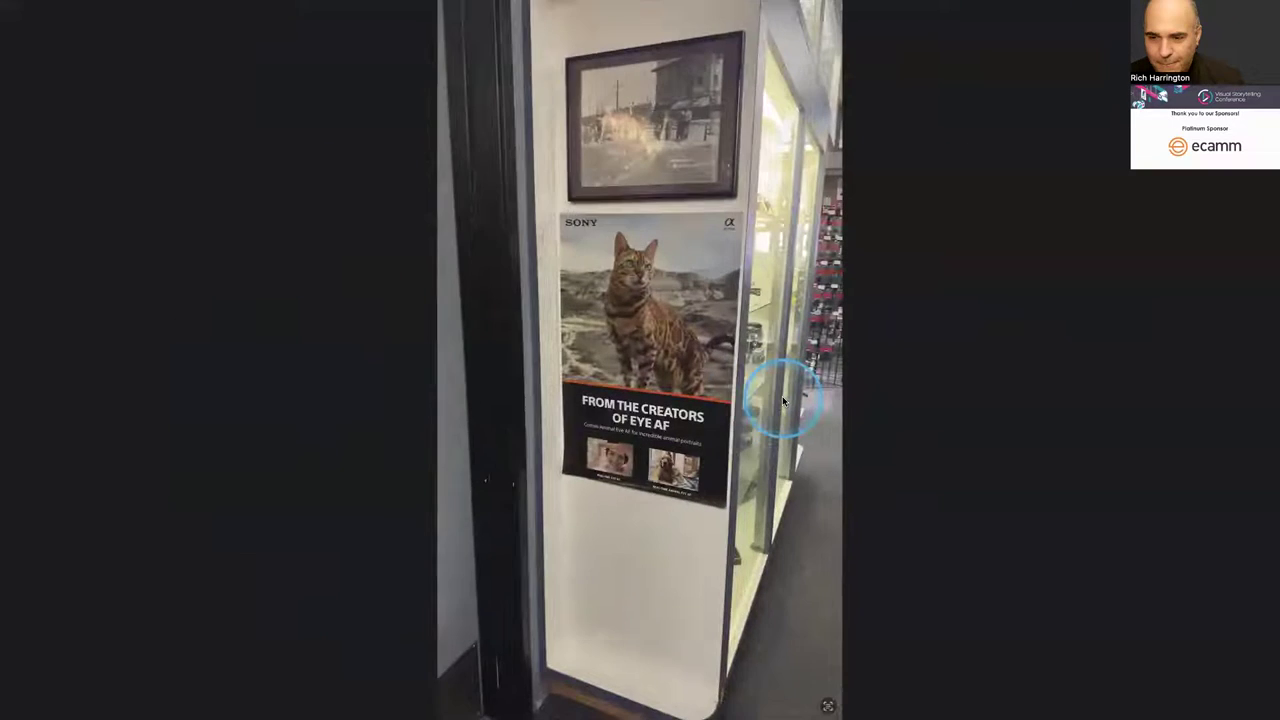
pyautogui.doubleClick(782, 396)
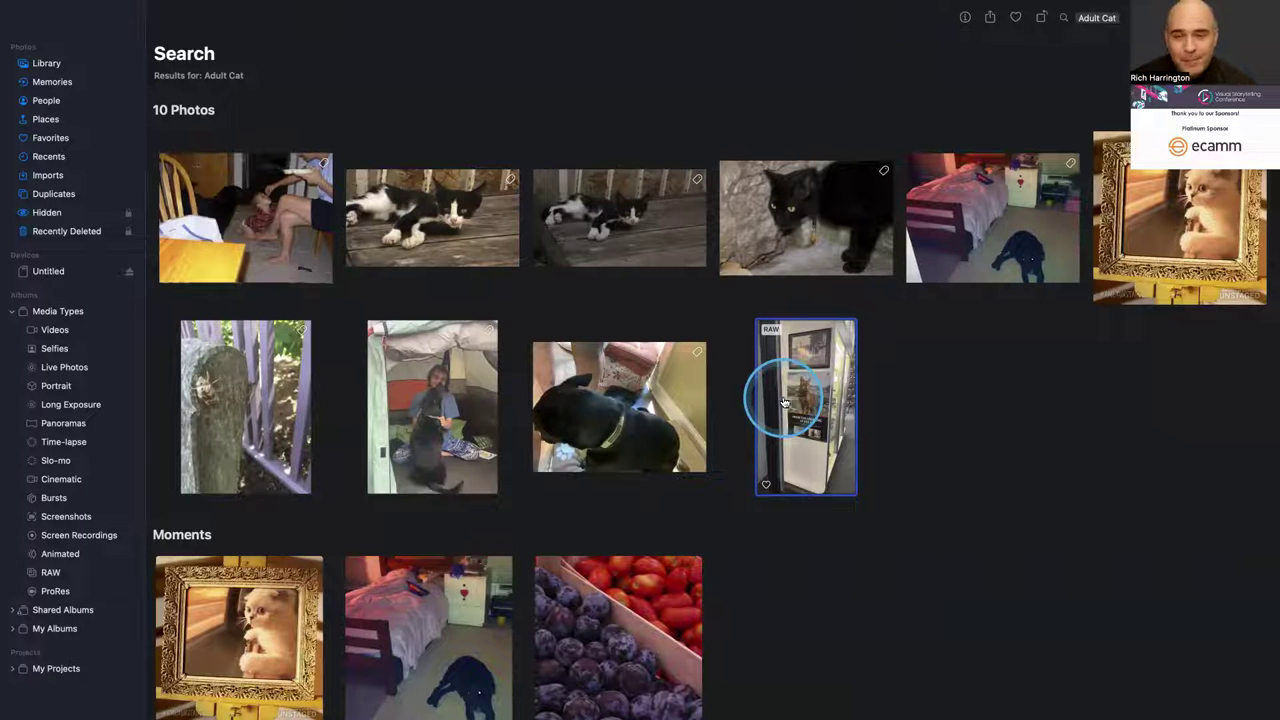
# - Switch to Mylio Photos, remove the Photo Library Main/Taiwan filter and collapse the By Folder QuickFilters
pyautogui.press('super+Tab')
pyautogui.press('super+Tab')
pyautogui.press('super+Tab')
pyautogui.press('super+Tab')
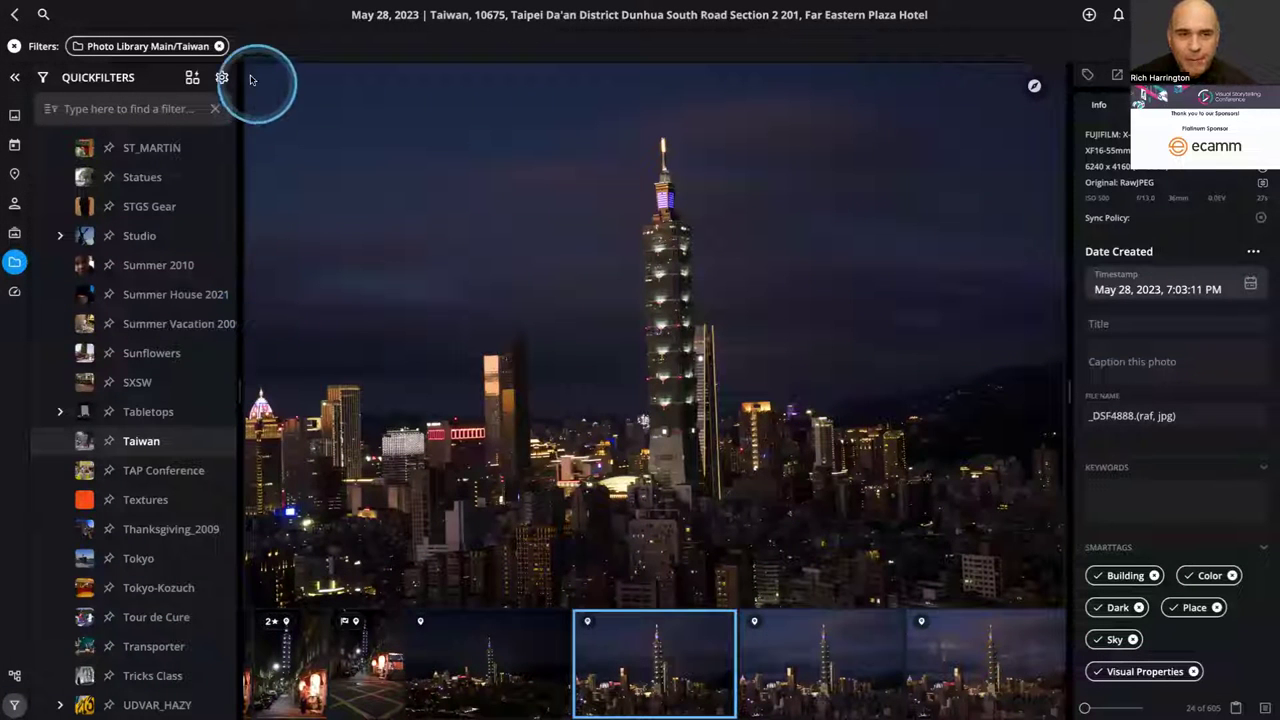
pyautogui.click(219, 46)
pyautogui.scroll(20, 210, 180)
pyautogui.scroll(20, 210, 180)
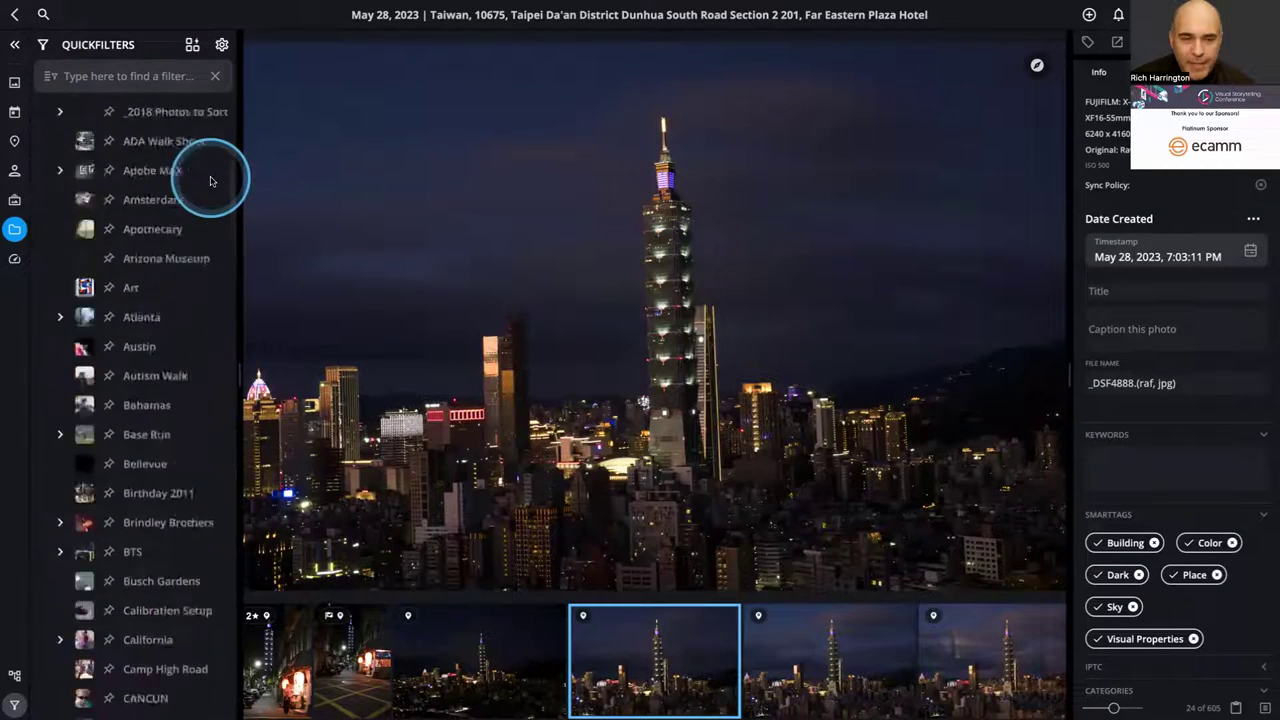
pyautogui.scroll(10, 210, 180)
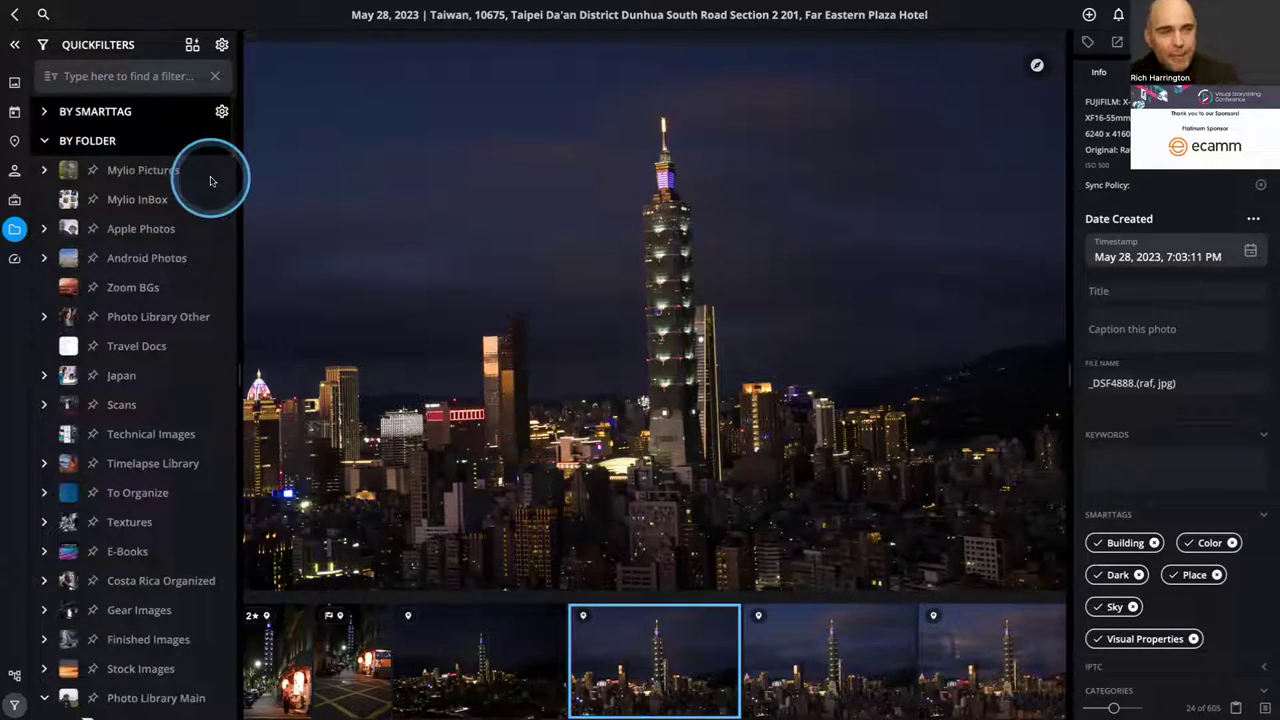
pyautogui.click(44, 141)
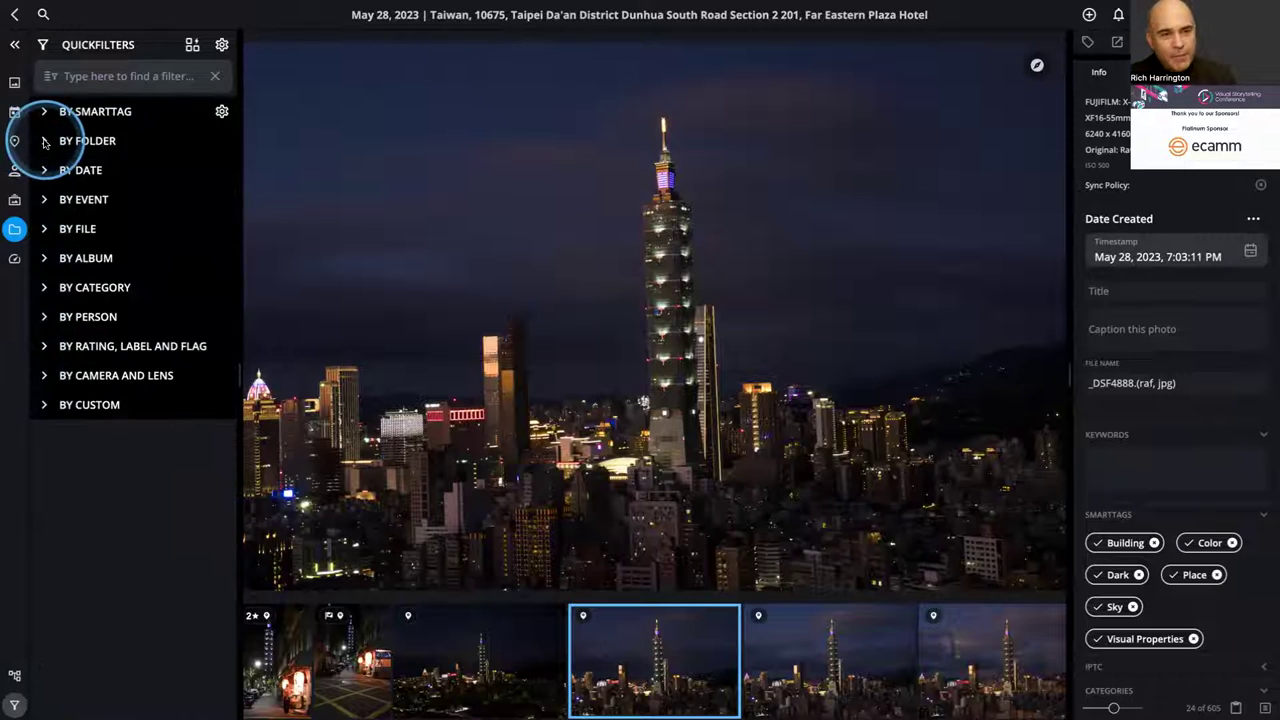
# - Expand the By SmartTag QuickFilters and look through the Animal subcategories
pyautogui.click(44, 114)
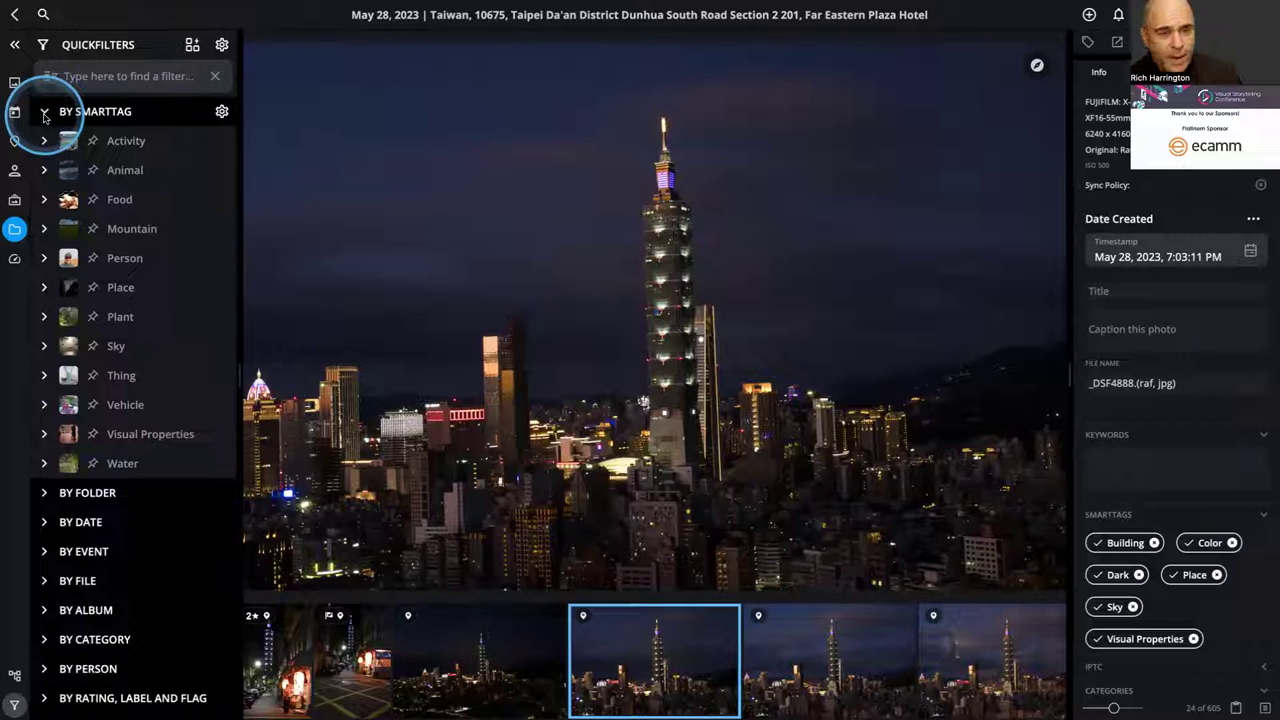
pyautogui.click(42, 171)
pyautogui.scroll(-1, 55, 185)
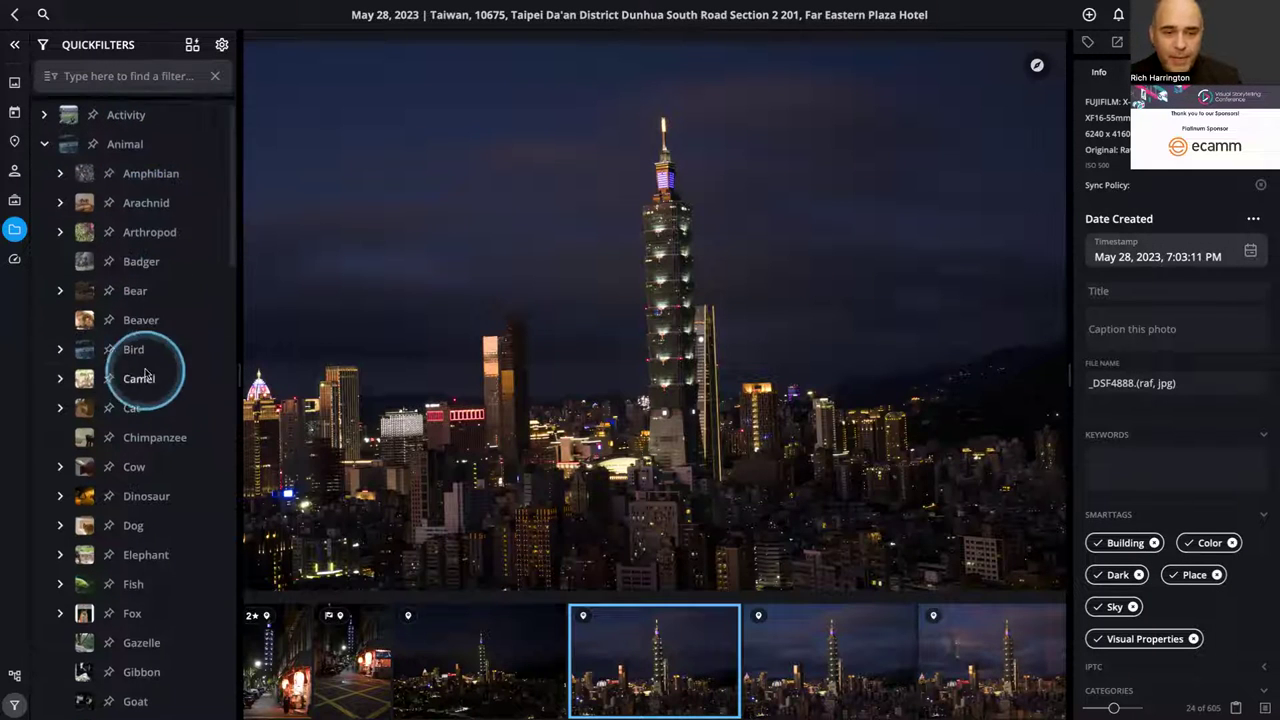
pyautogui.scroll(1, 145, 430)
pyautogui.scroll(1, 149, 462)
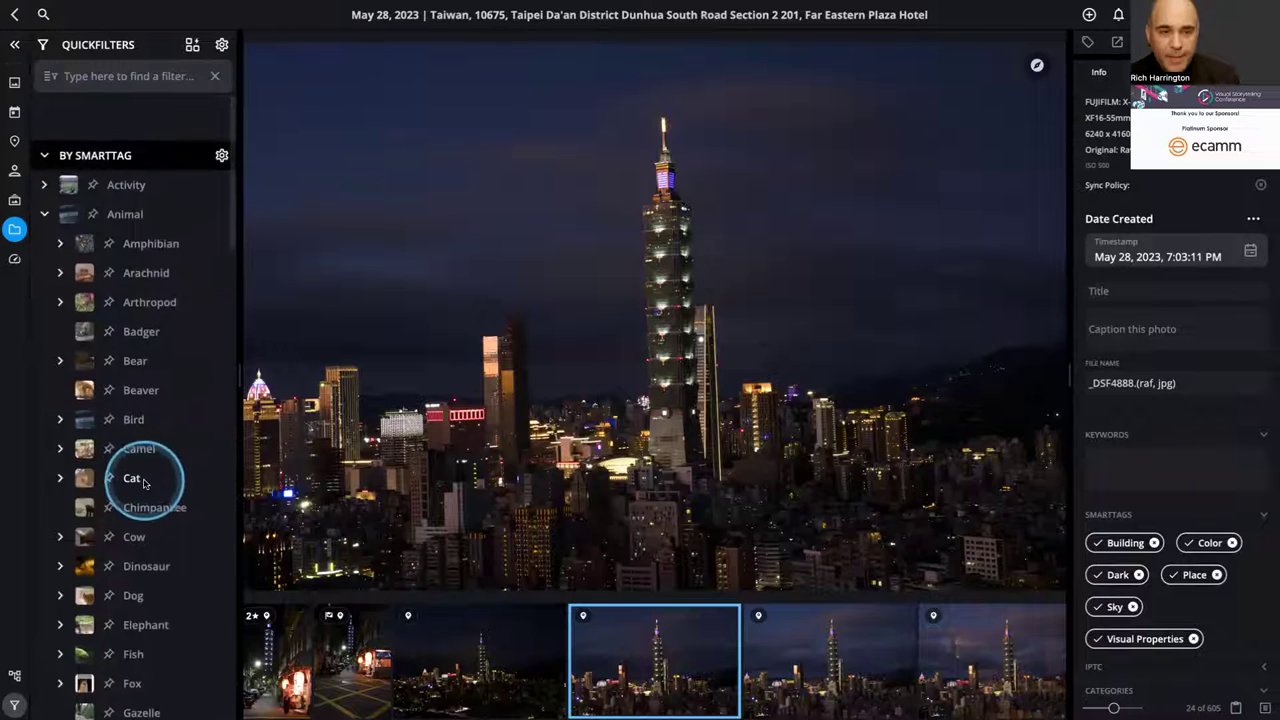
# - Try to filter the photos by the Cat SmartTag and clear all filters again
pyautogui.click(135, 481)
pyautogui.scroll(-1, 180, 400)
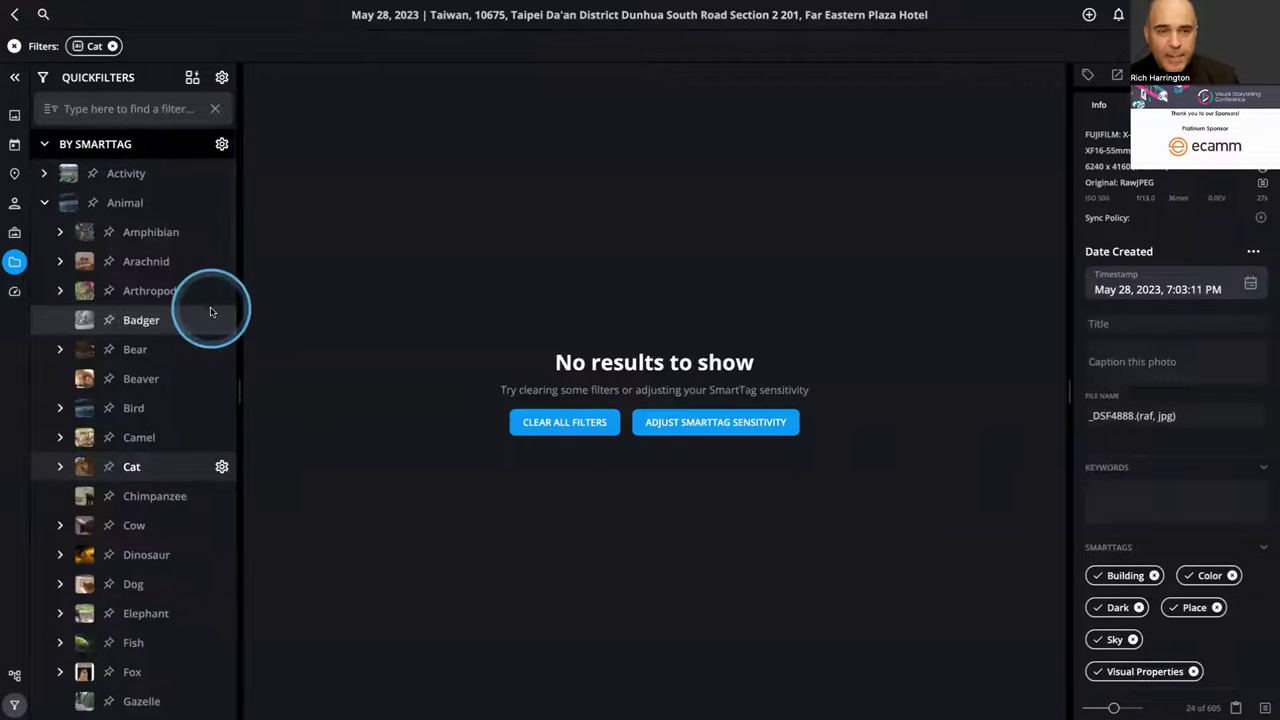
pyautogui.click(565, 422)
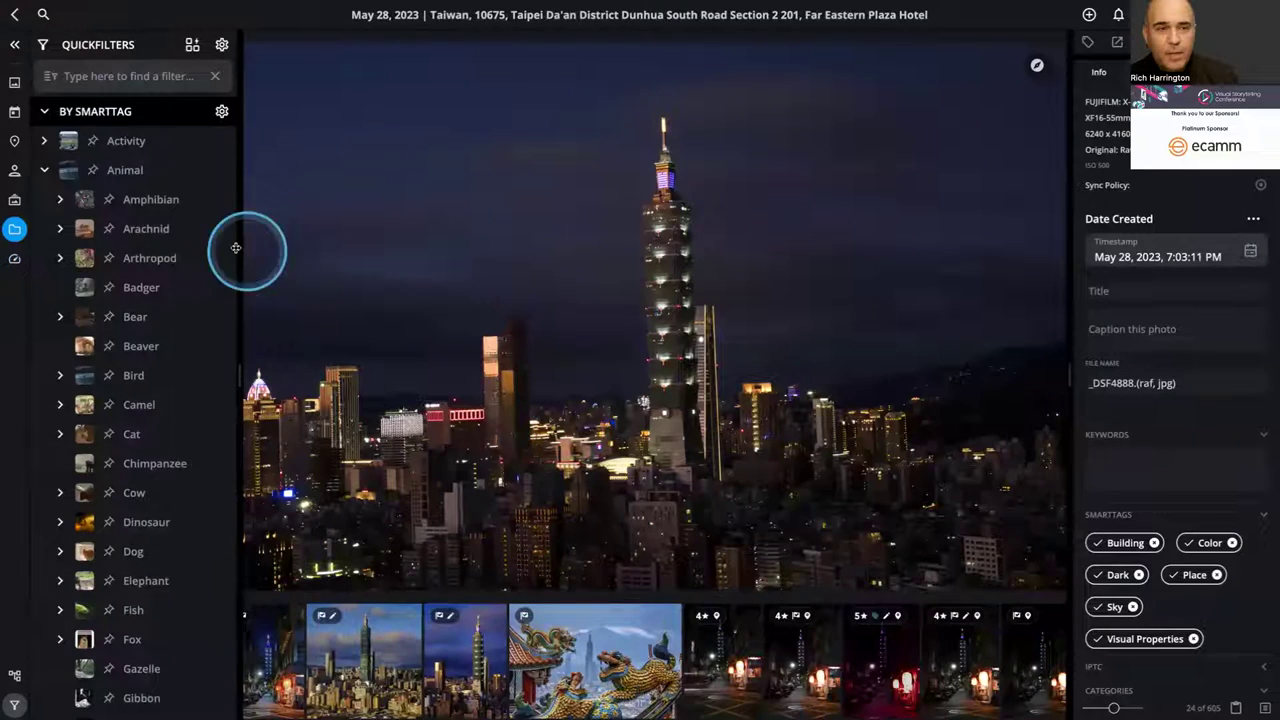
# - Leave the single-photo view and show All Photos in the library
pyautogui.click(14, 84)
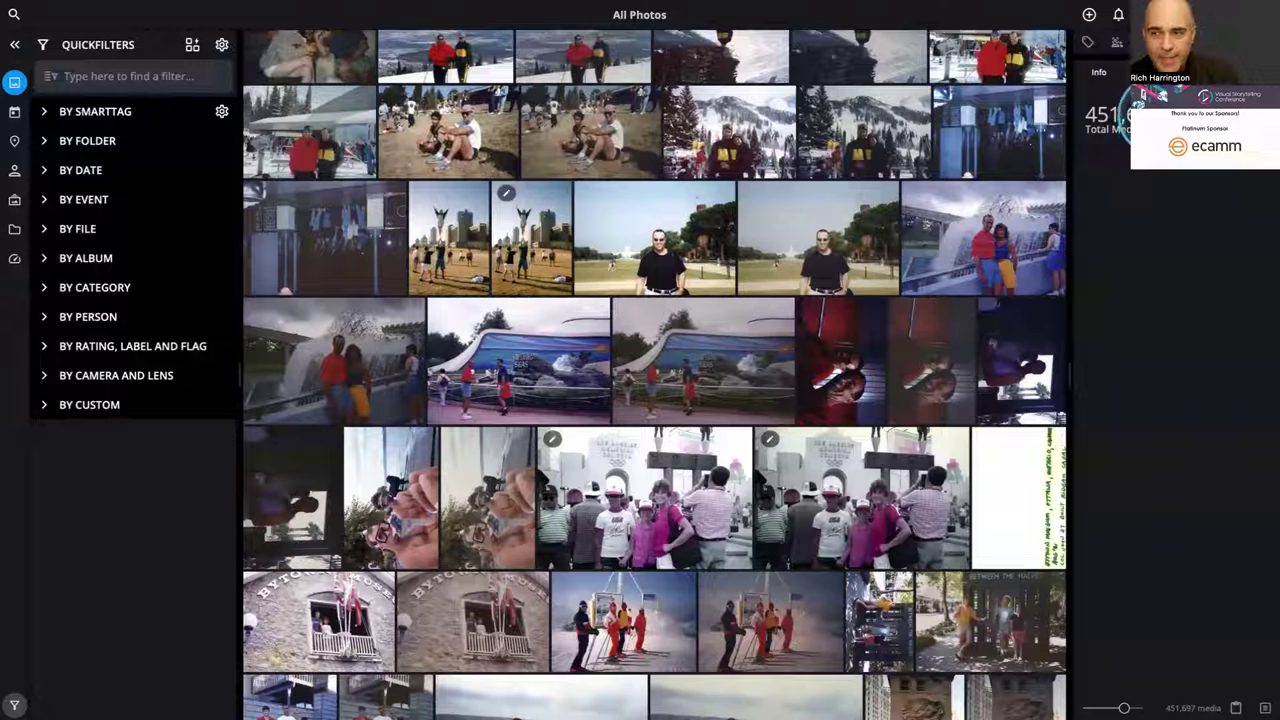
pyautogui.scroll(-1, 300, 228)
pyautogui.scroll(-2, 71, 243)
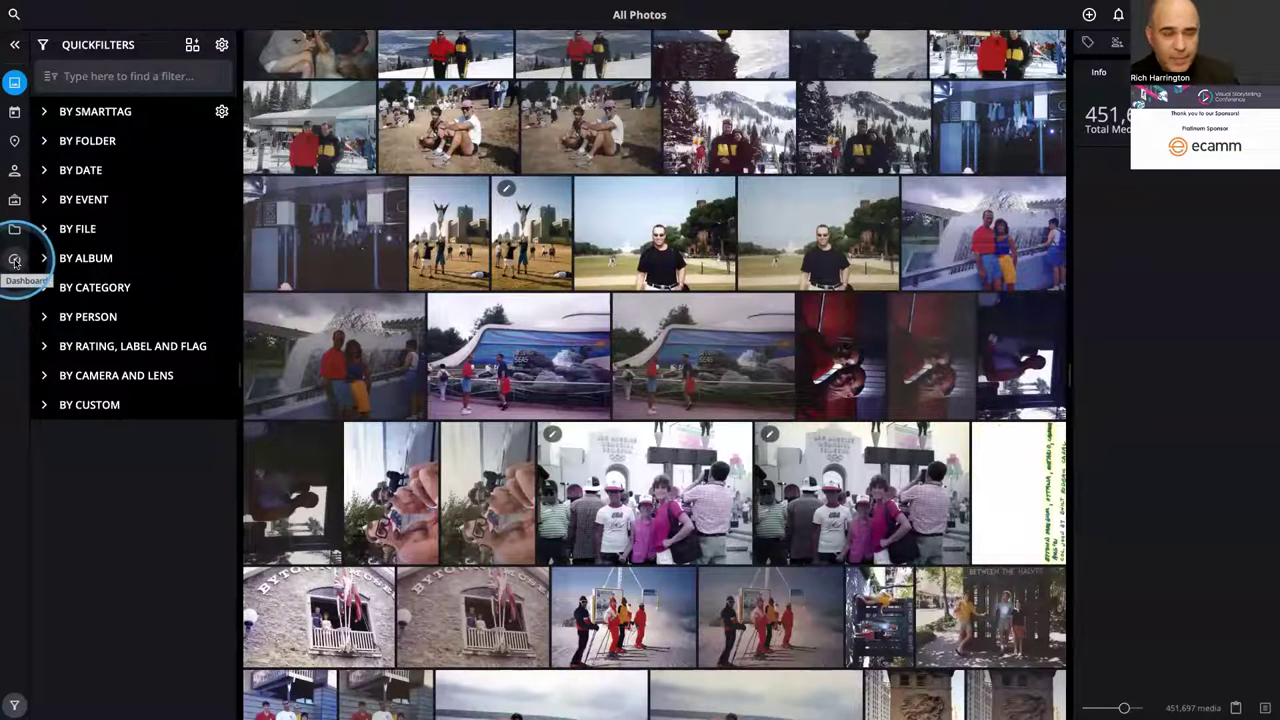
# - Review the computers, mobile devices, drives and clouds listed under the Dashboard's Devices, and return to All Photos
pyautogui.click(15, 260)
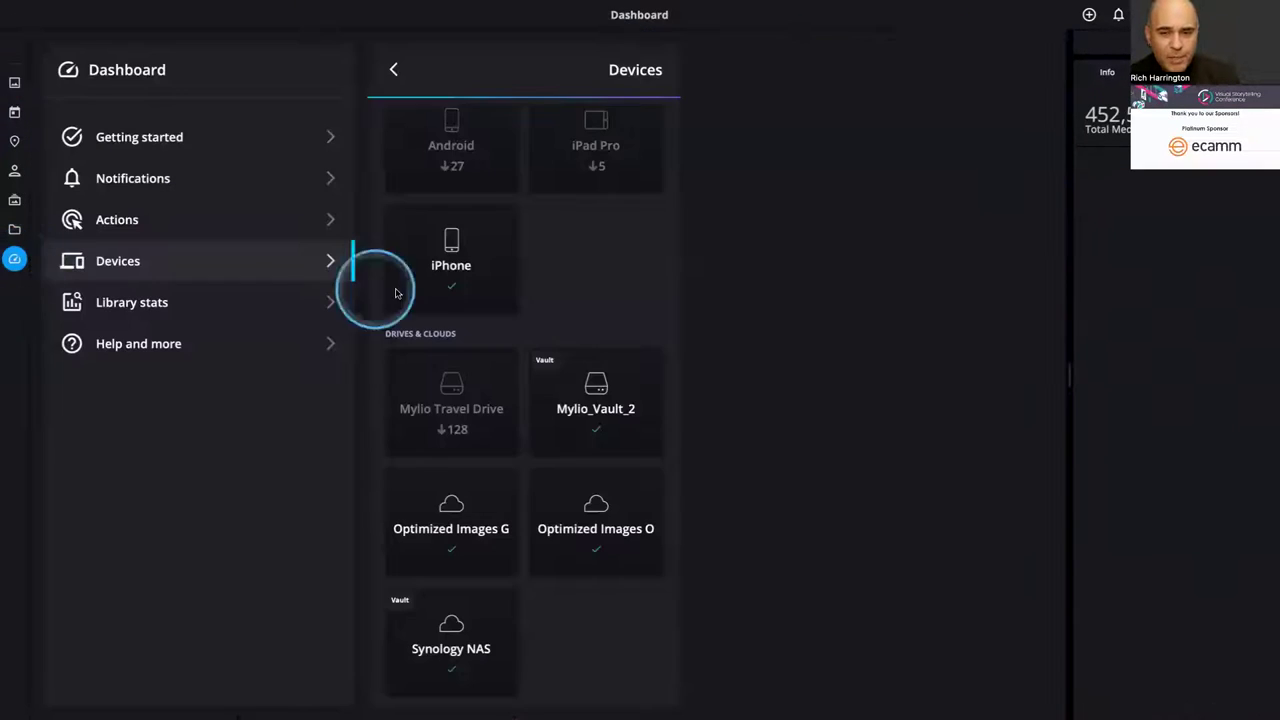
pyautogui.scroll(3, 461, 298)
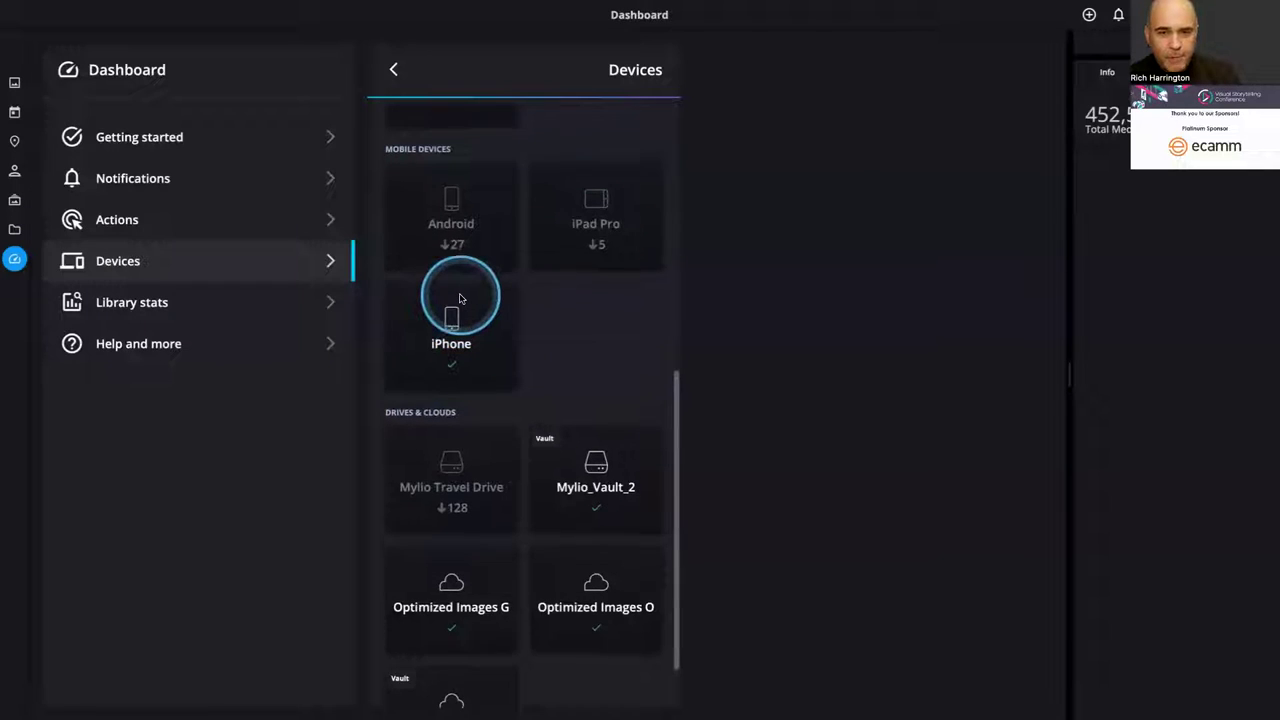
pyautogui.scroll(6, 461, 298)
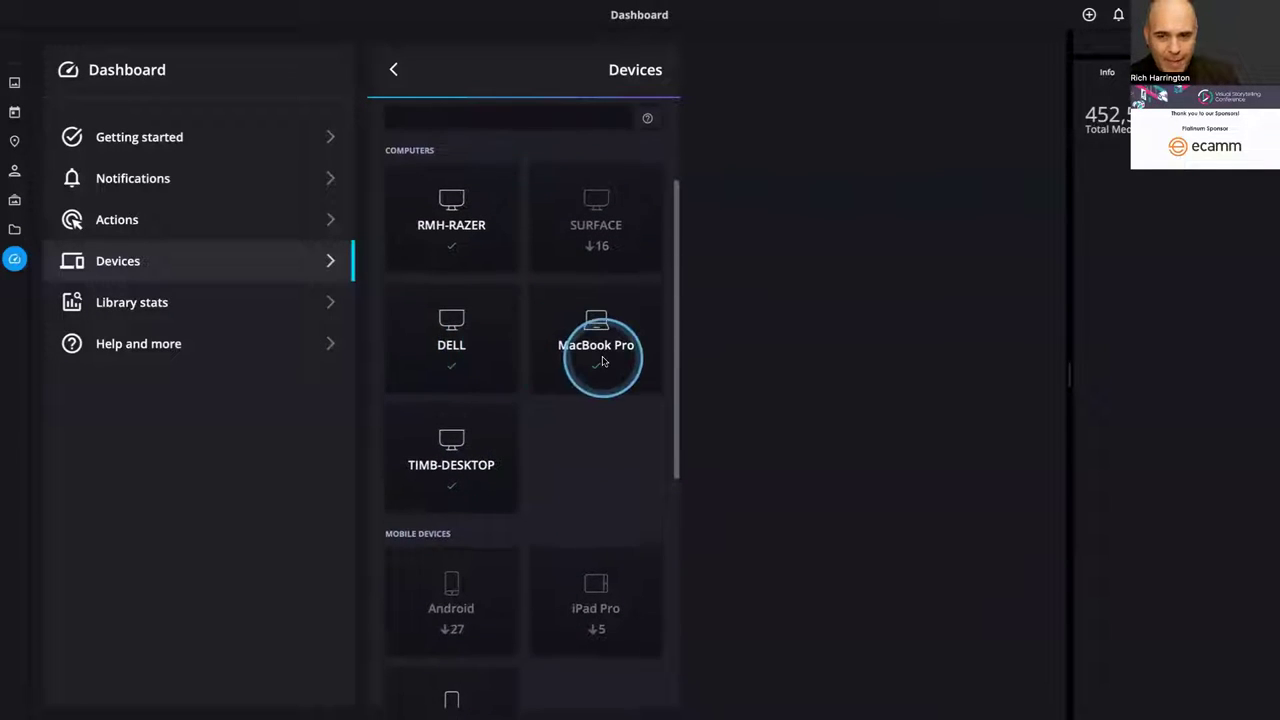
pyautogui.scroll(2, 600, 371)
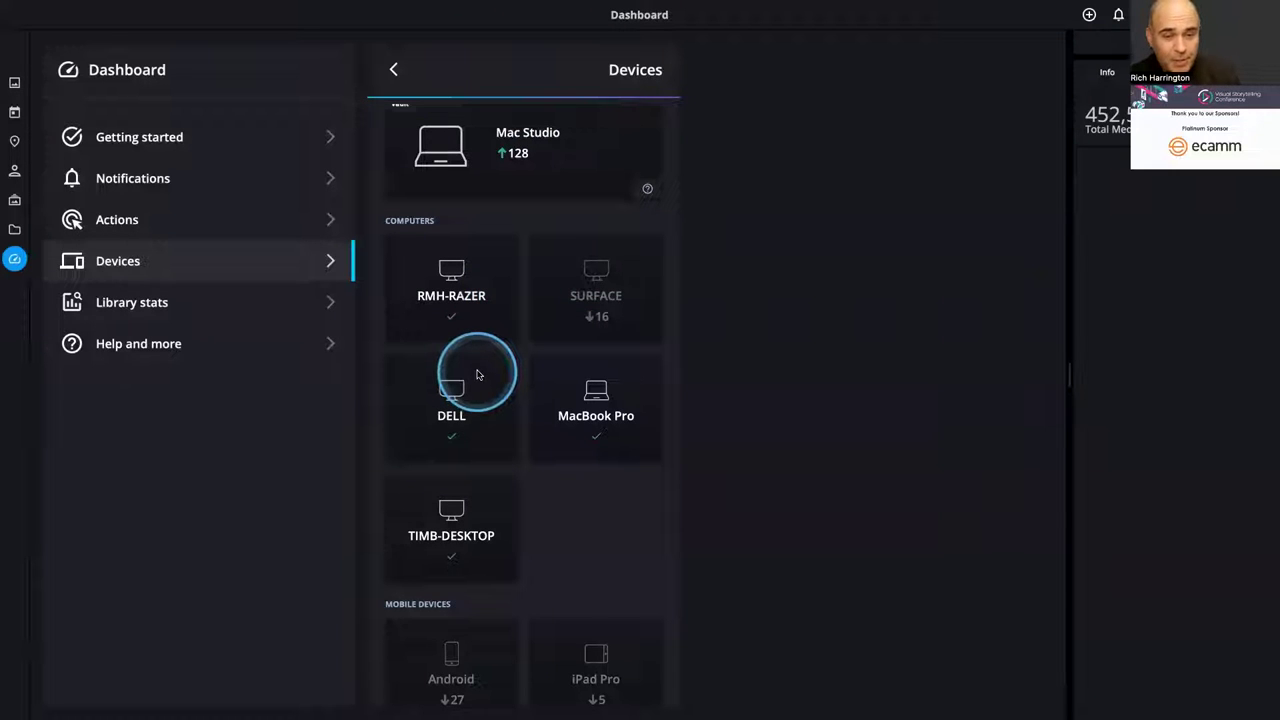
pyautogui.scroll(-10, 477, 374)
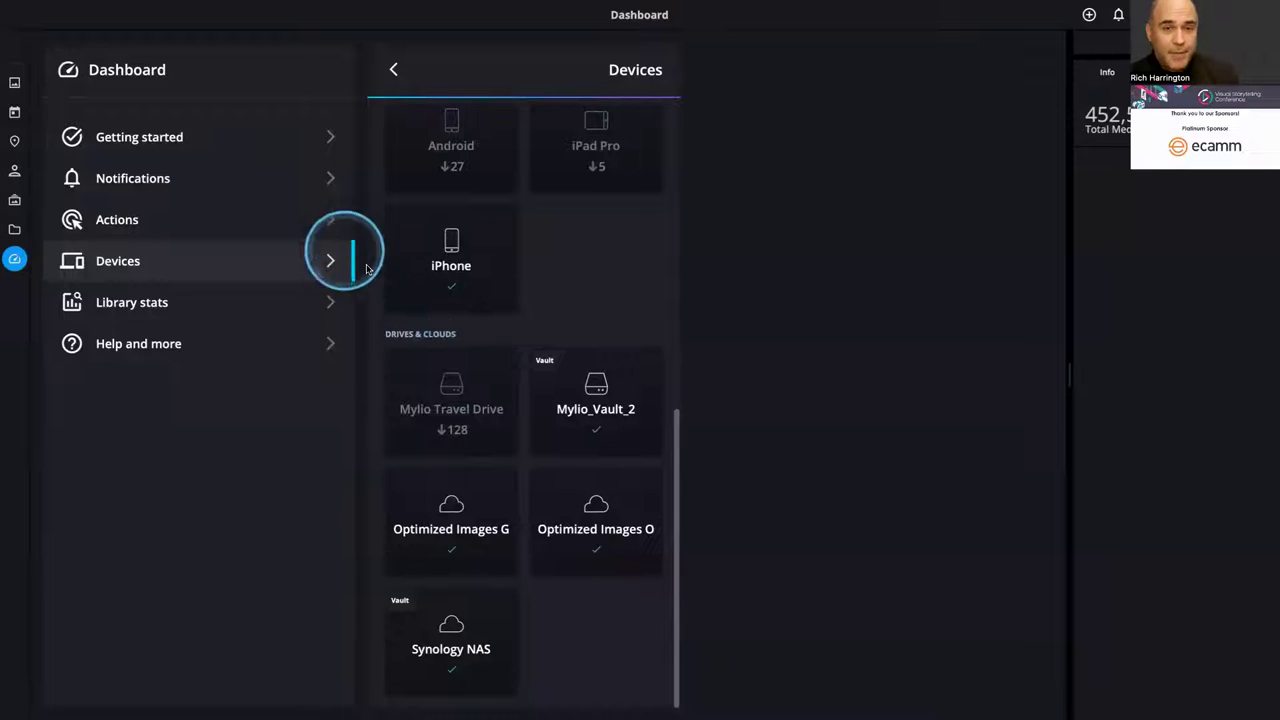
pyautogui.scroll(2, 401, 275)
pyautogui.scroll(6, 401, 275)
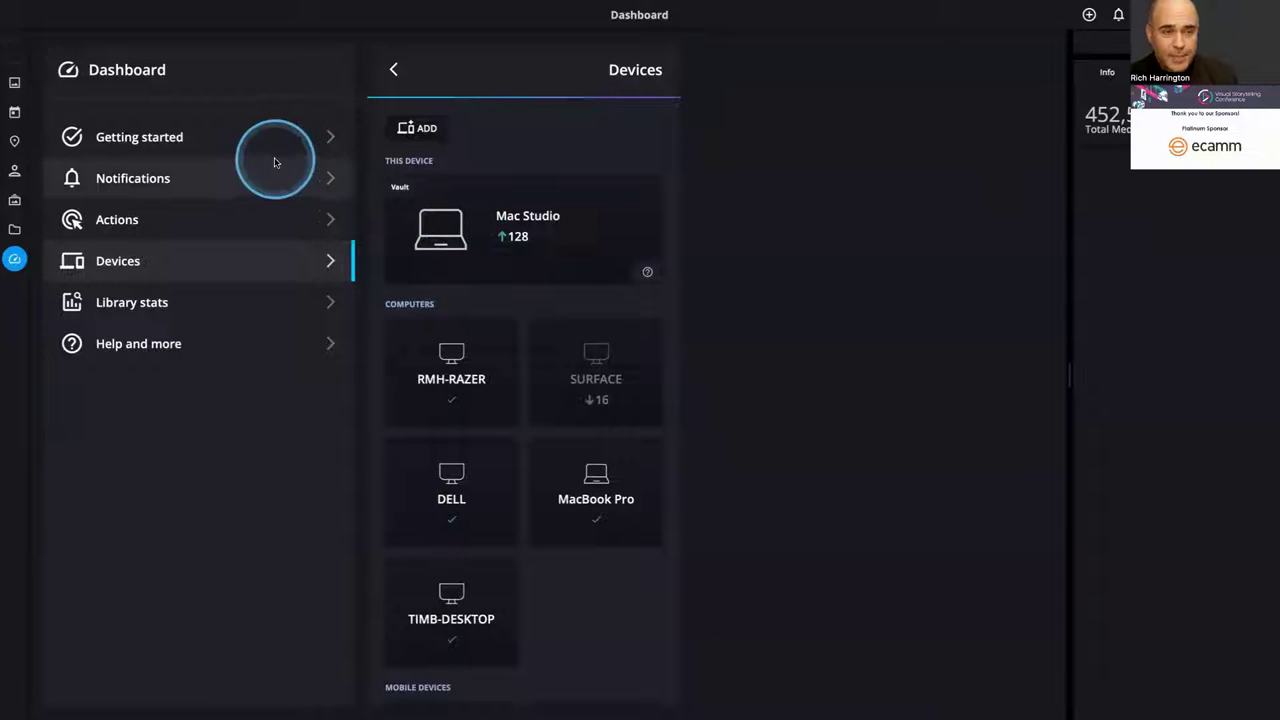
pyautogui.click(14, 82)
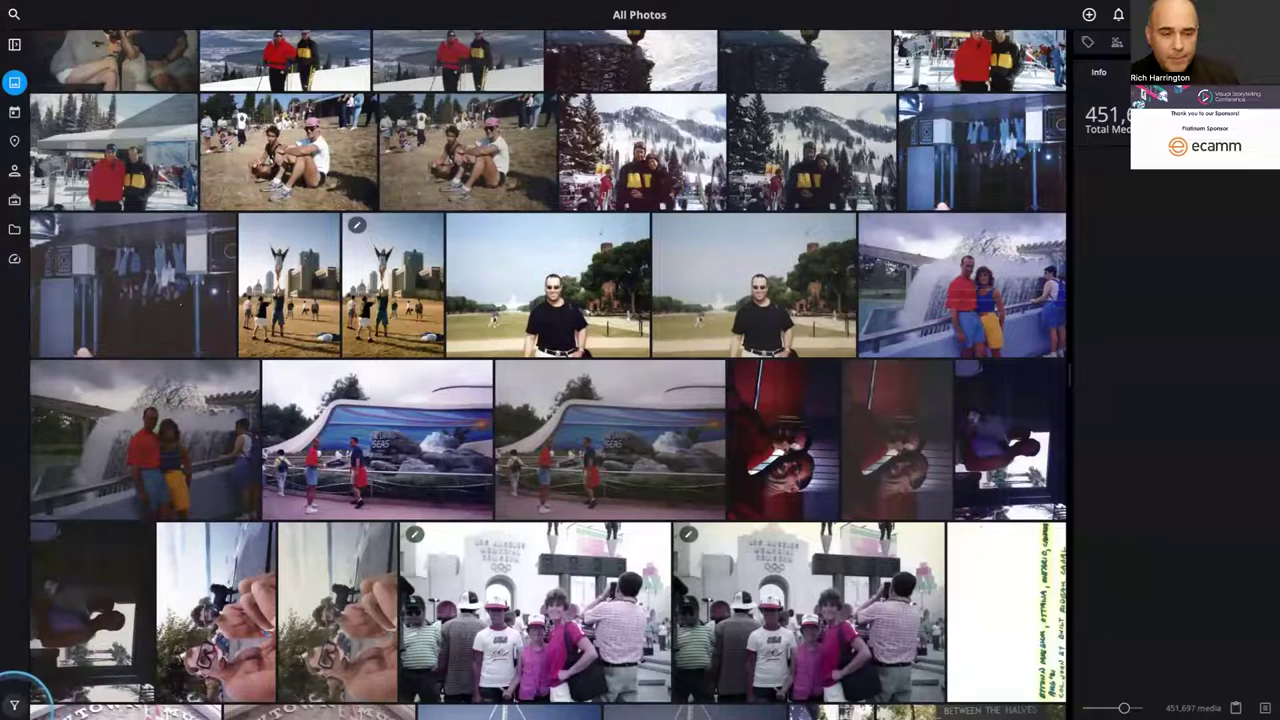
# - Find the QuickFilters matching "cat" and filter All Photos by the Animal category's Cat SmartTag
pyautogui.click(14, 705)
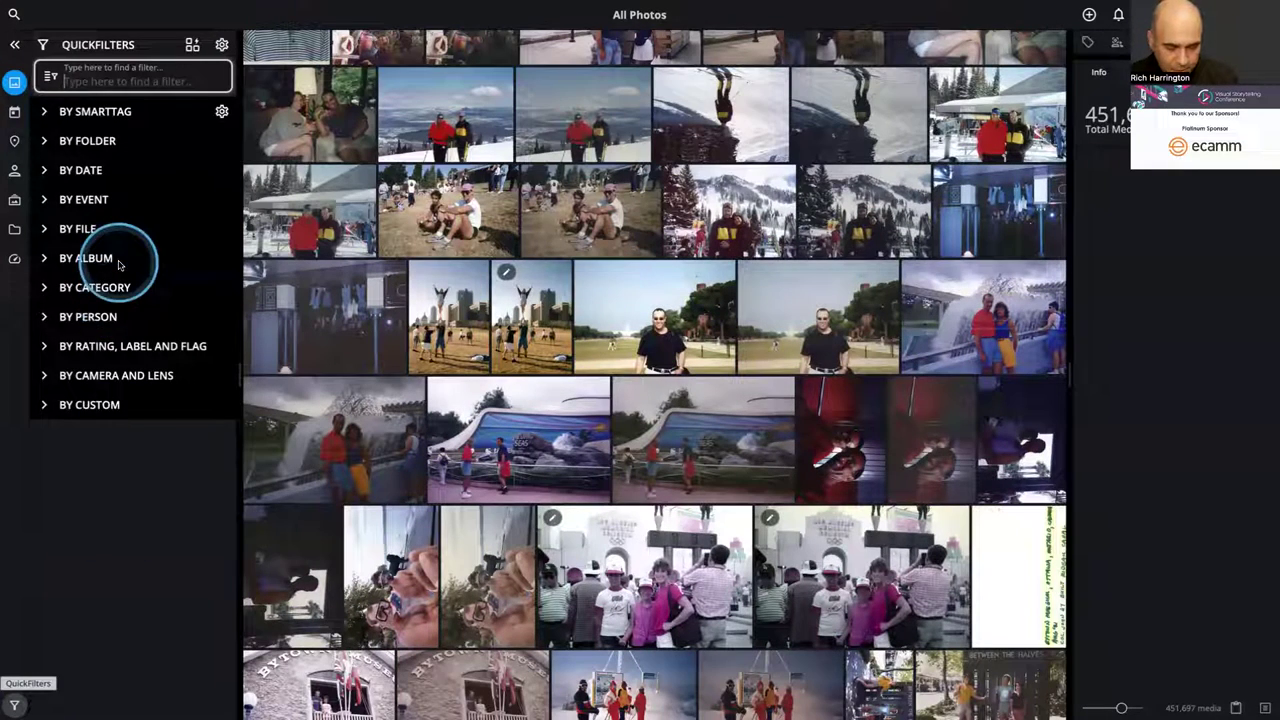
pyautogui.write('cat')
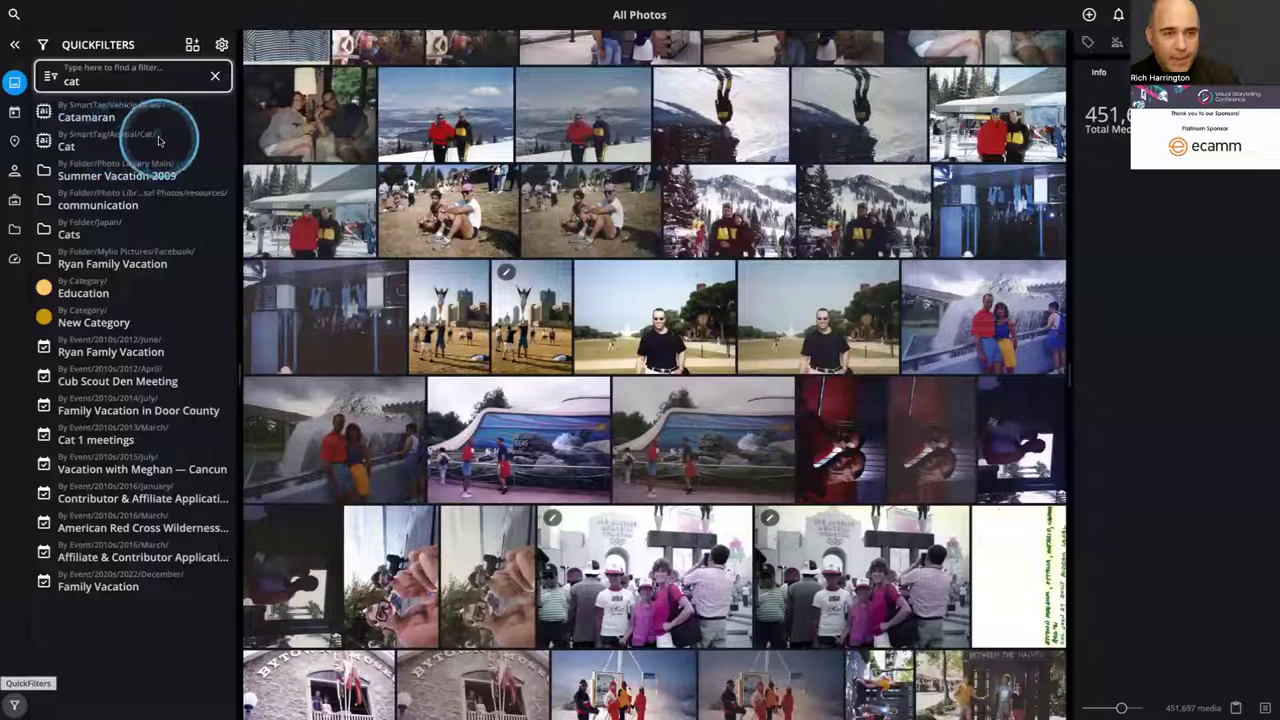
pyautogui.click(70, 147)
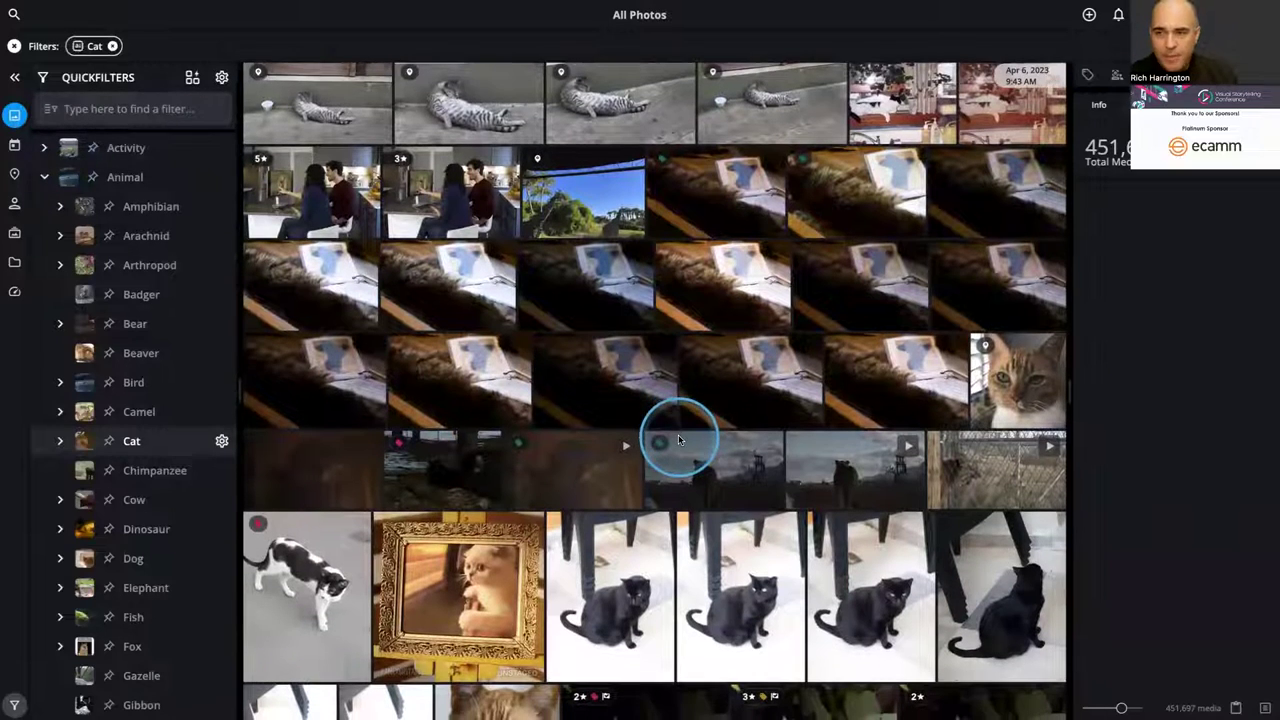
# - Look through all photos matched by the Cat SmartTag filter, down to the oldest ones
pyautogui.scroll(-2, 679, 438)
pyautogui.scroll(-10, 678, 440)
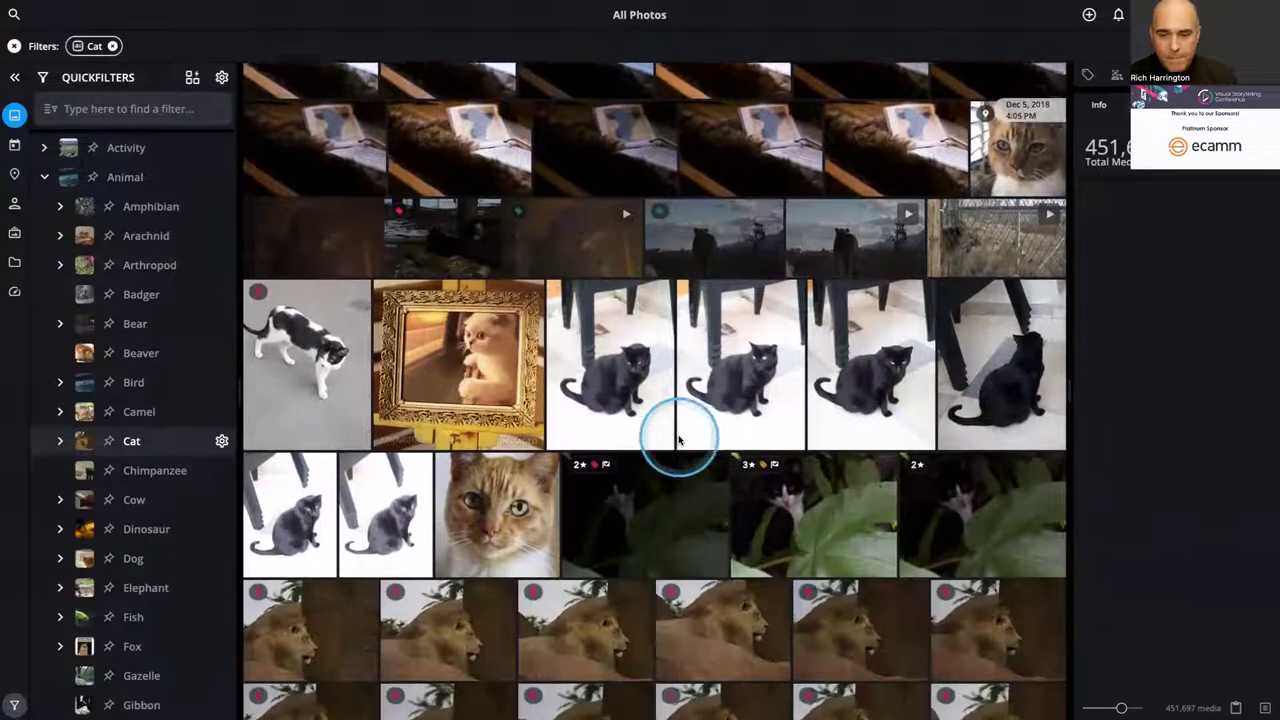
pyautogui.scroll(-10, 679, 438)
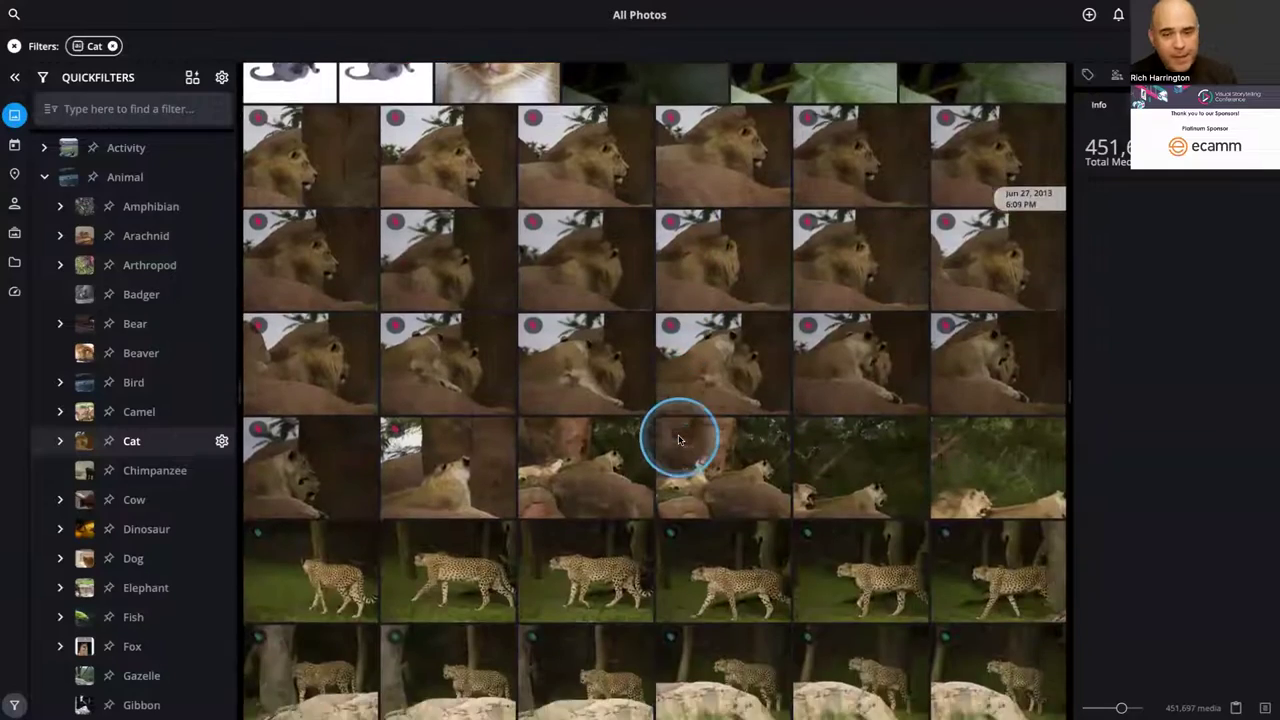
pyautogui.scroll(-11, 679, 438)
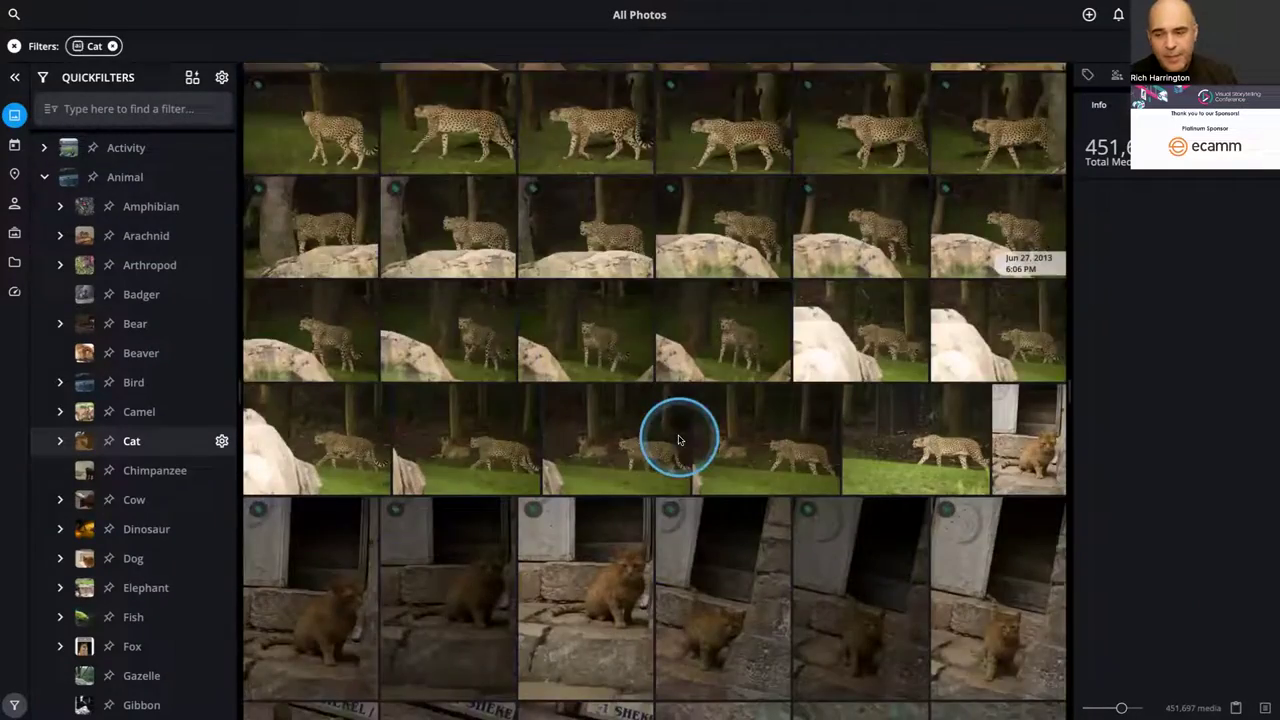
pyautogui.scroll(-10, 678, 440)
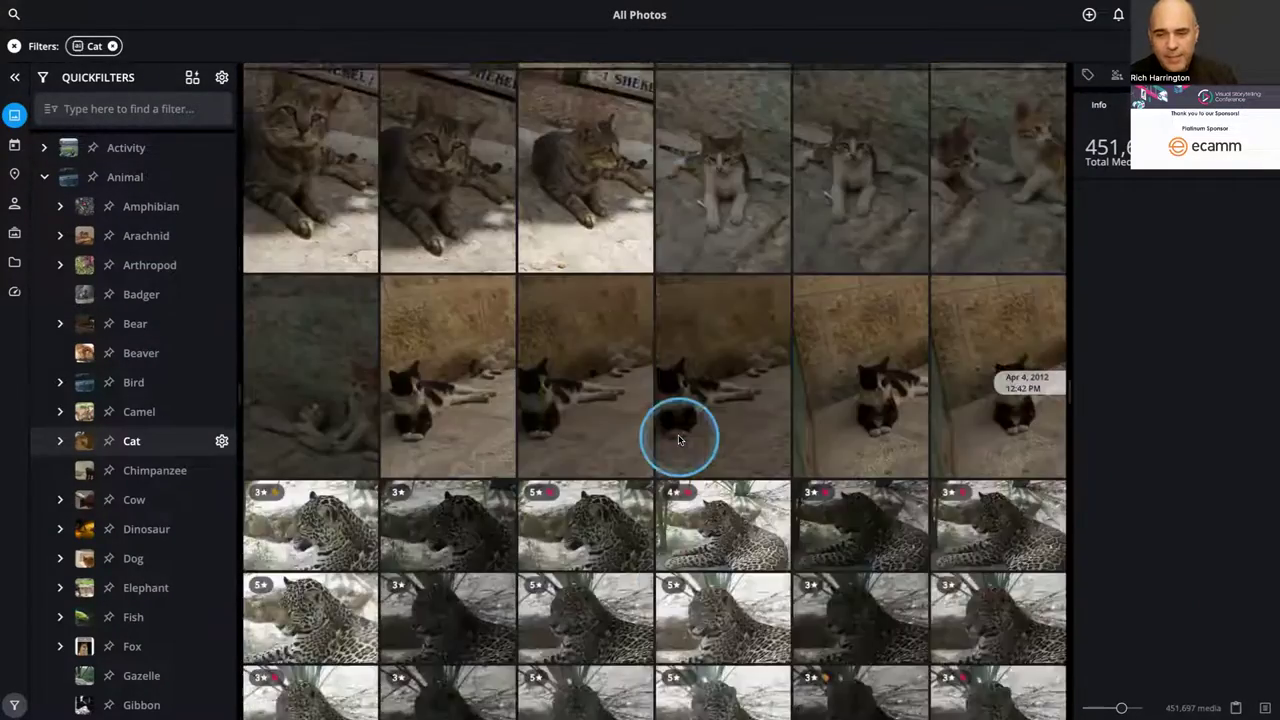
pyautogui.scroll(-8, 679, 438)
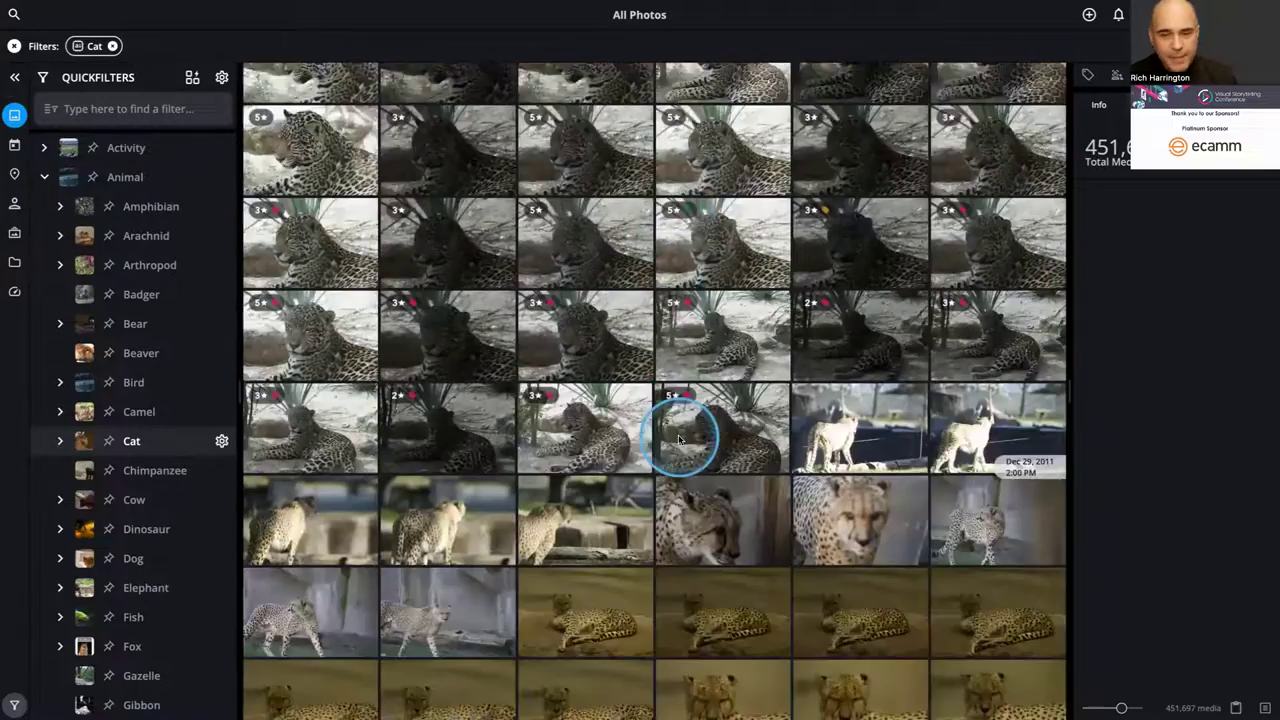
pyautogui.scroll(-20, 678, 438)
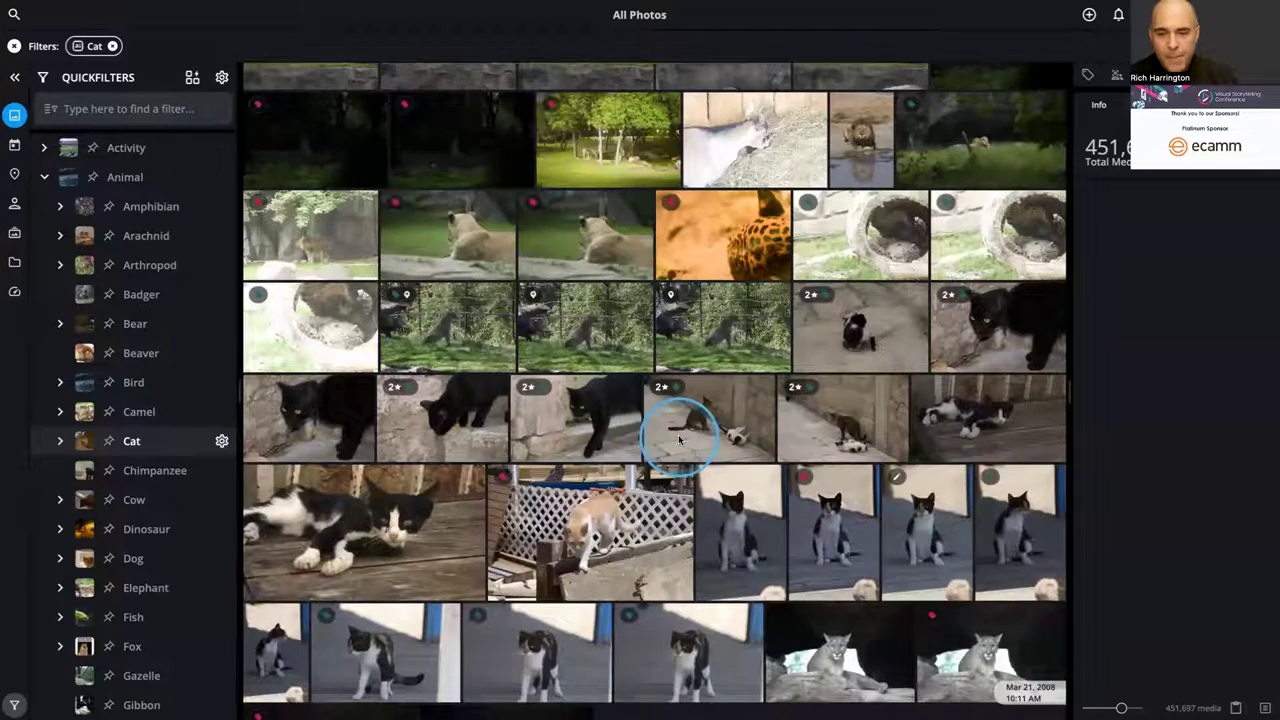
pyautogui.scroll(-5, 678, 434)
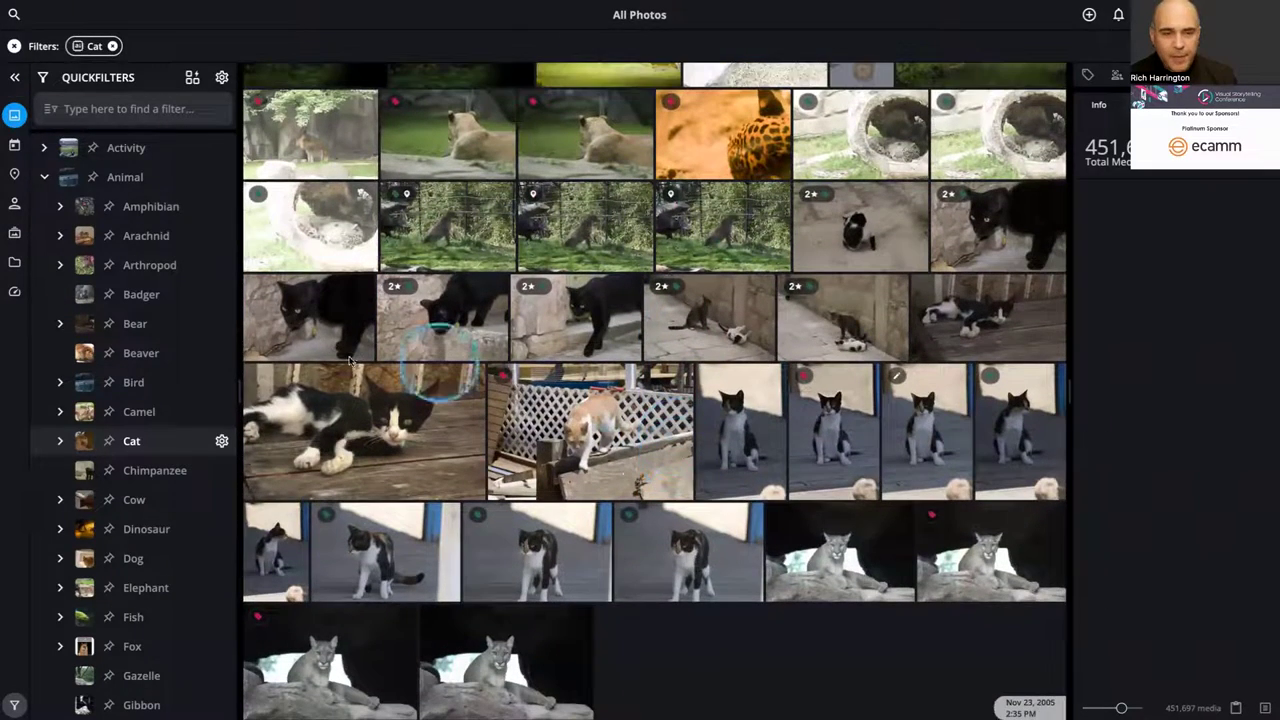
# - Reset the Cat SmartTag's AI Sensitivity to its default and apply it
pyautogui.click(222, 441)
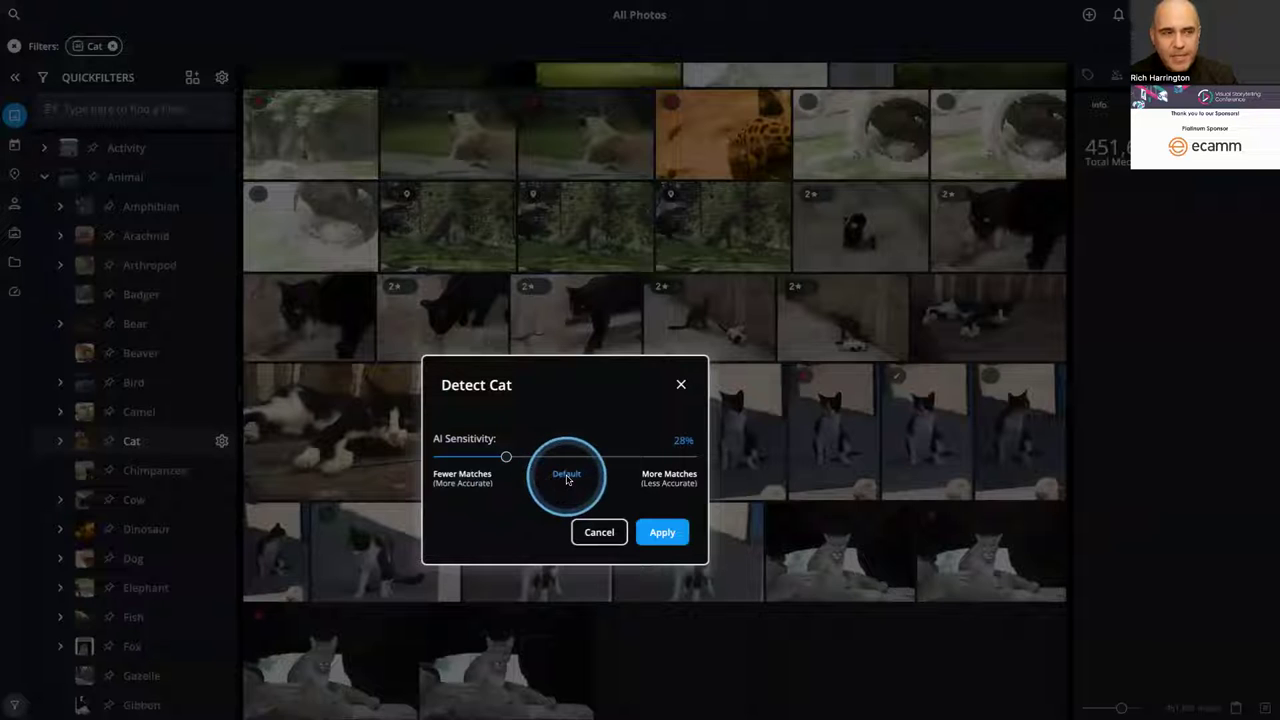
pyautogui.click(663, 532)
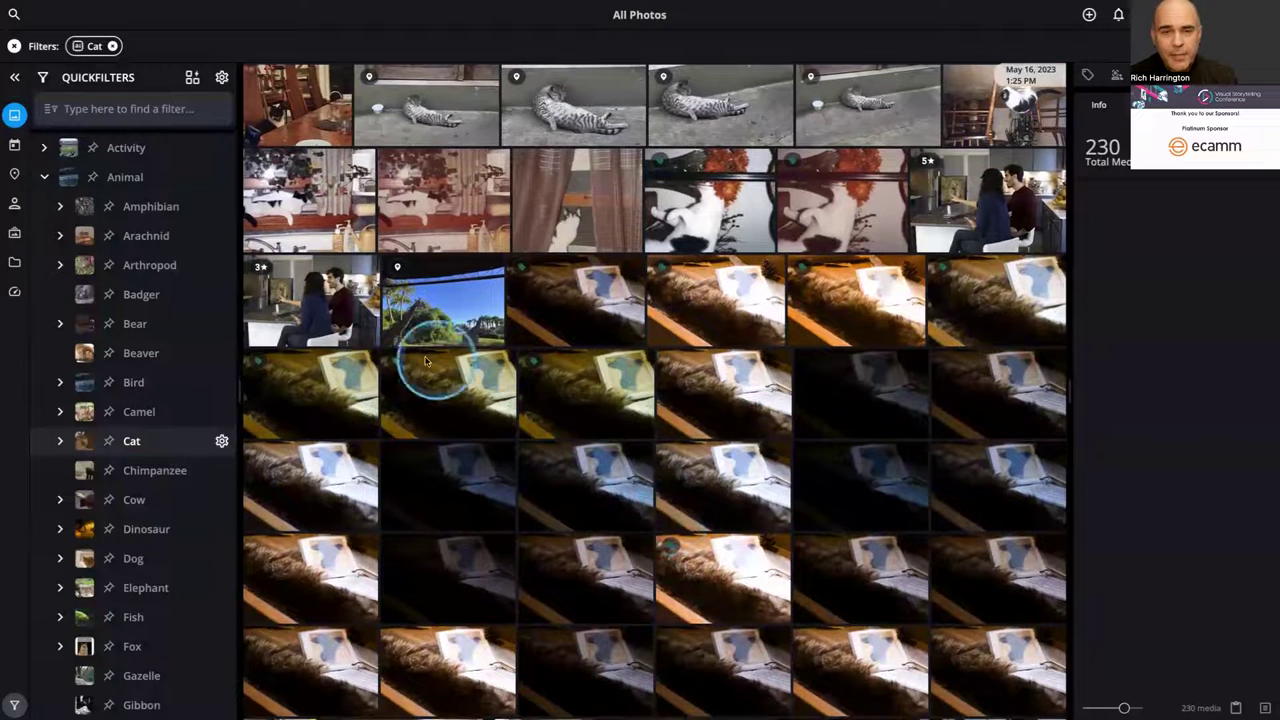
# - Open the photo of the couple at the computer and the giraffe photo to check their SmartTags, and return to the grid
pyautogui.doubleClick(330, 322)
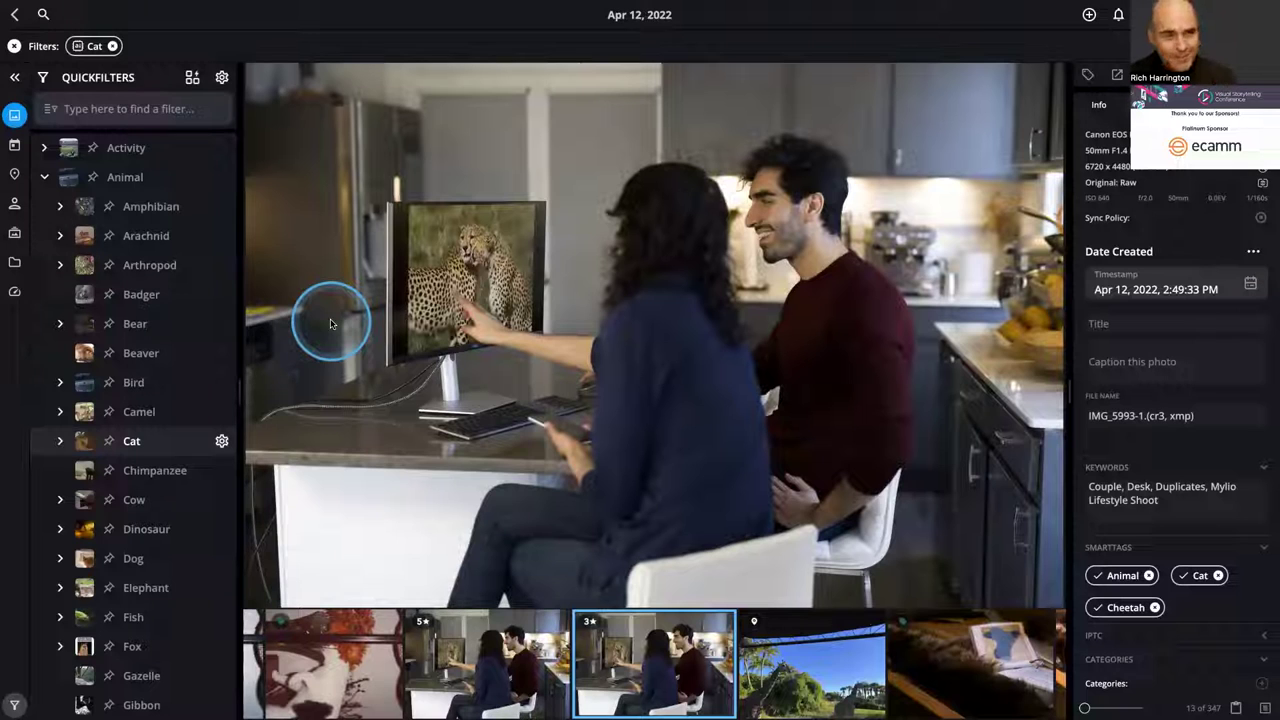
pyautogui.click(809, 665)
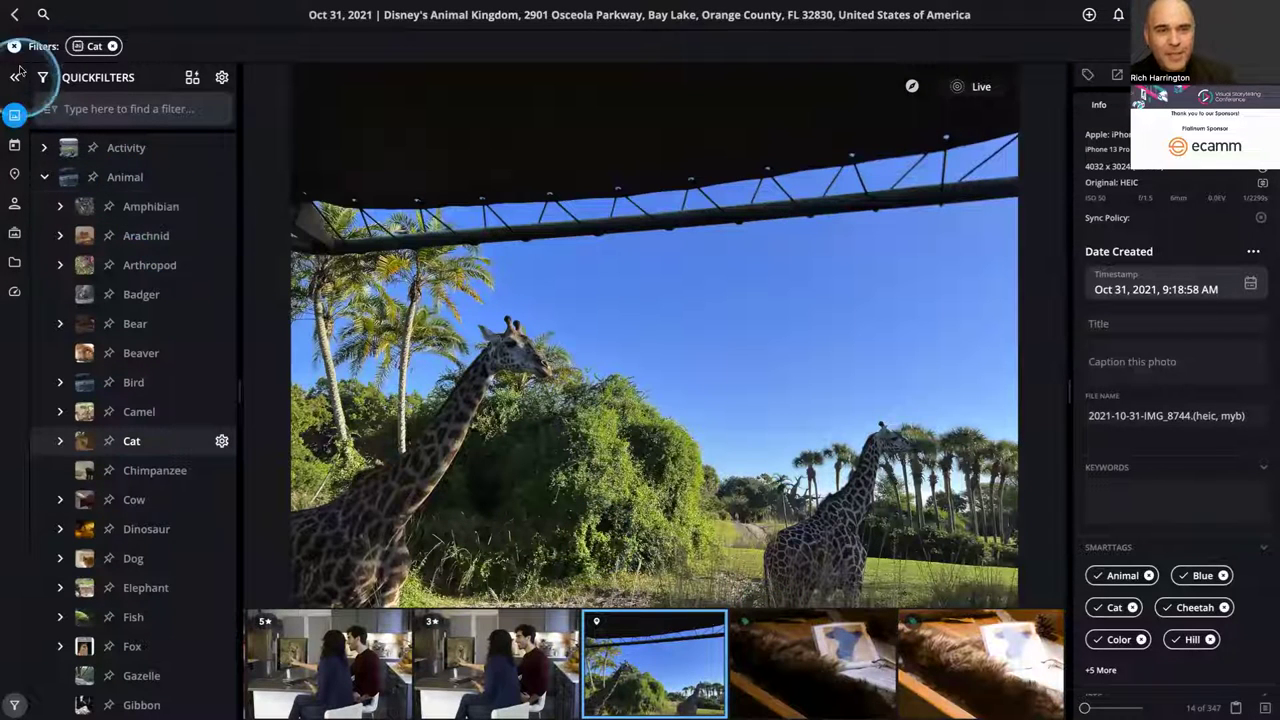
pyautogui.click(14, 14)
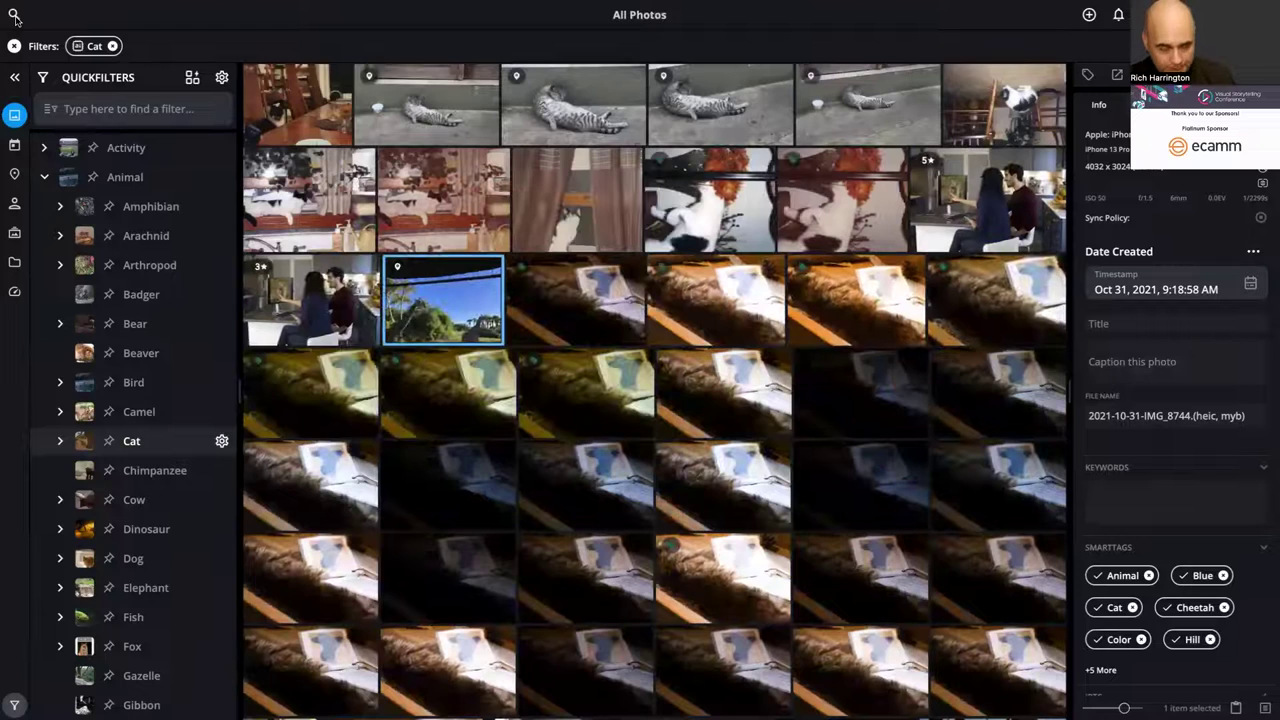
# - Switch to the presentation to examine the DeepImageTagger slide's image tags and negative tags, and return to Mylio Photos
pyautogui.press('super+Tab')
pyautogui.press('super+Tab')
pyautogui.press('super+Tab')
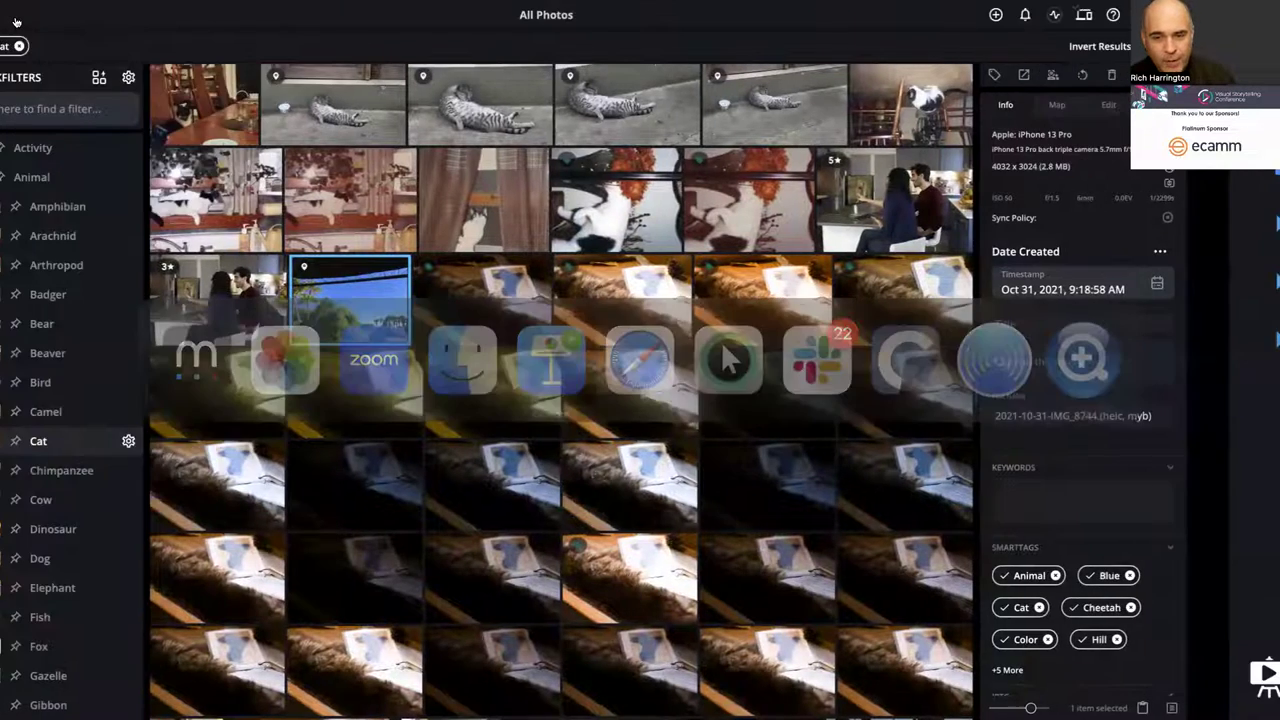
pyautogui.click(675, 331)
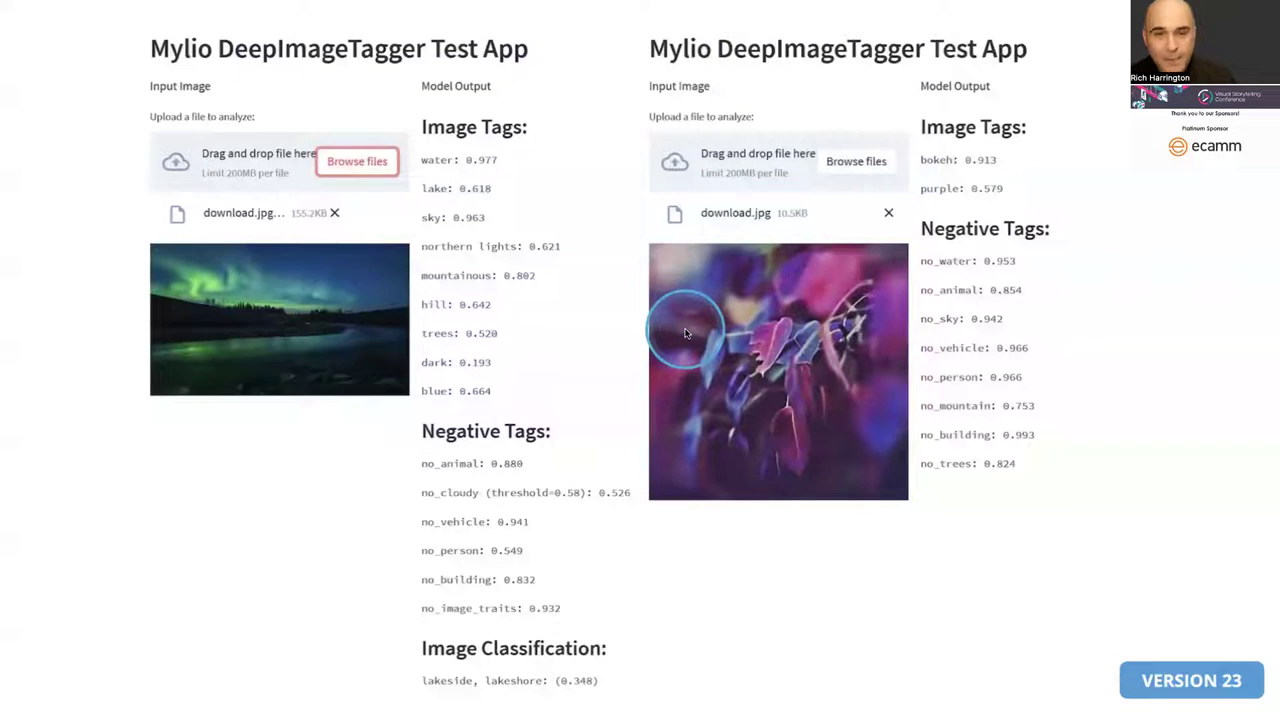
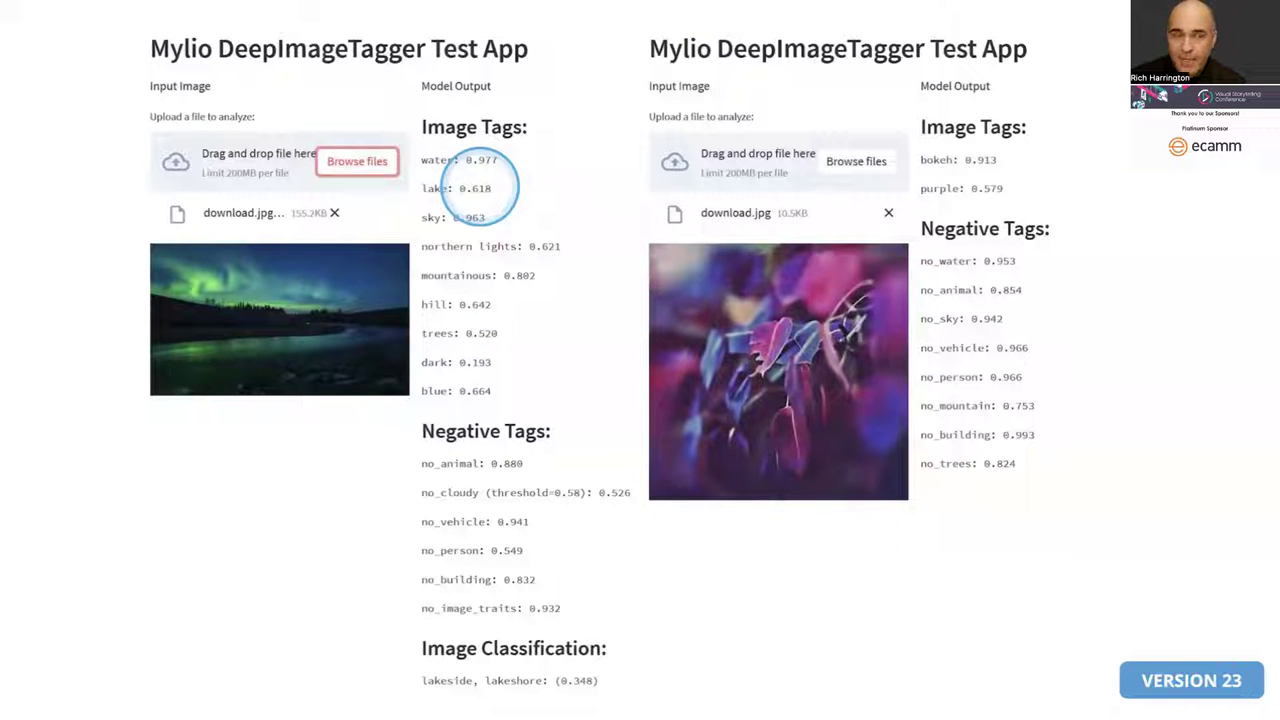
pyautogui.press('super+Tab')
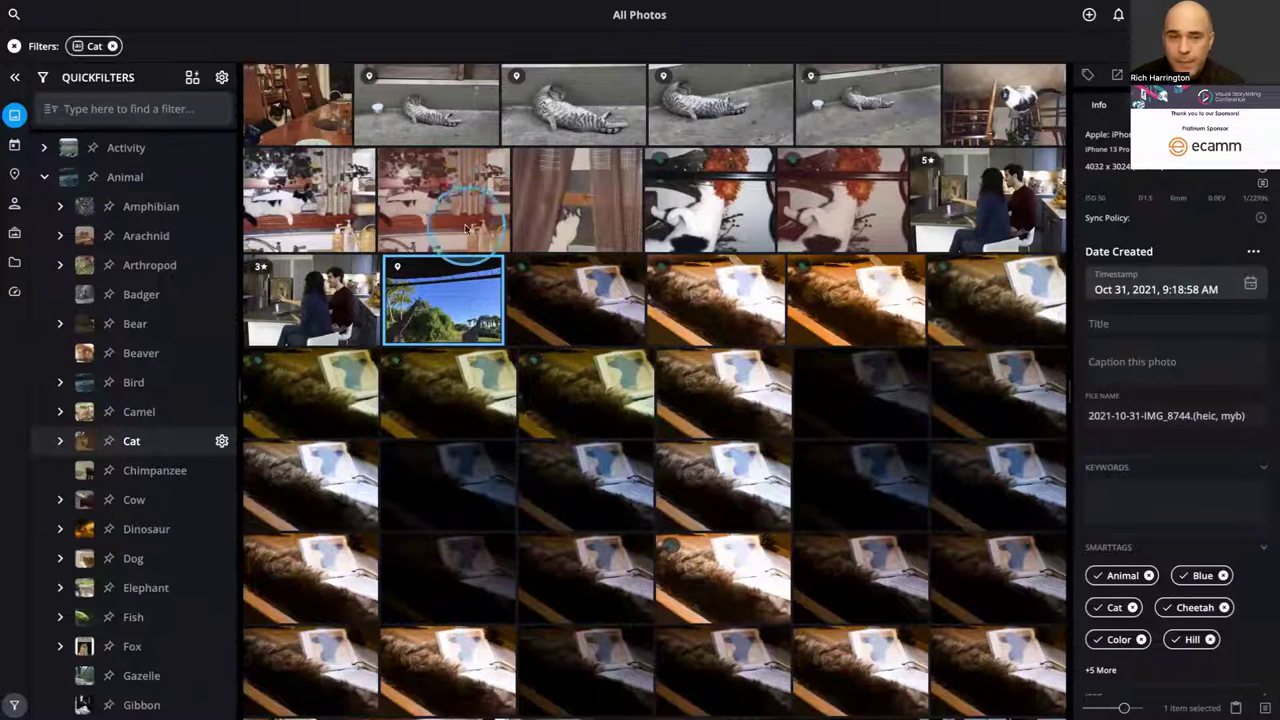
# - Set the Cat SmartTag's AI Sensitivity to 91% and apply it
pyautogui.click(222, 442)
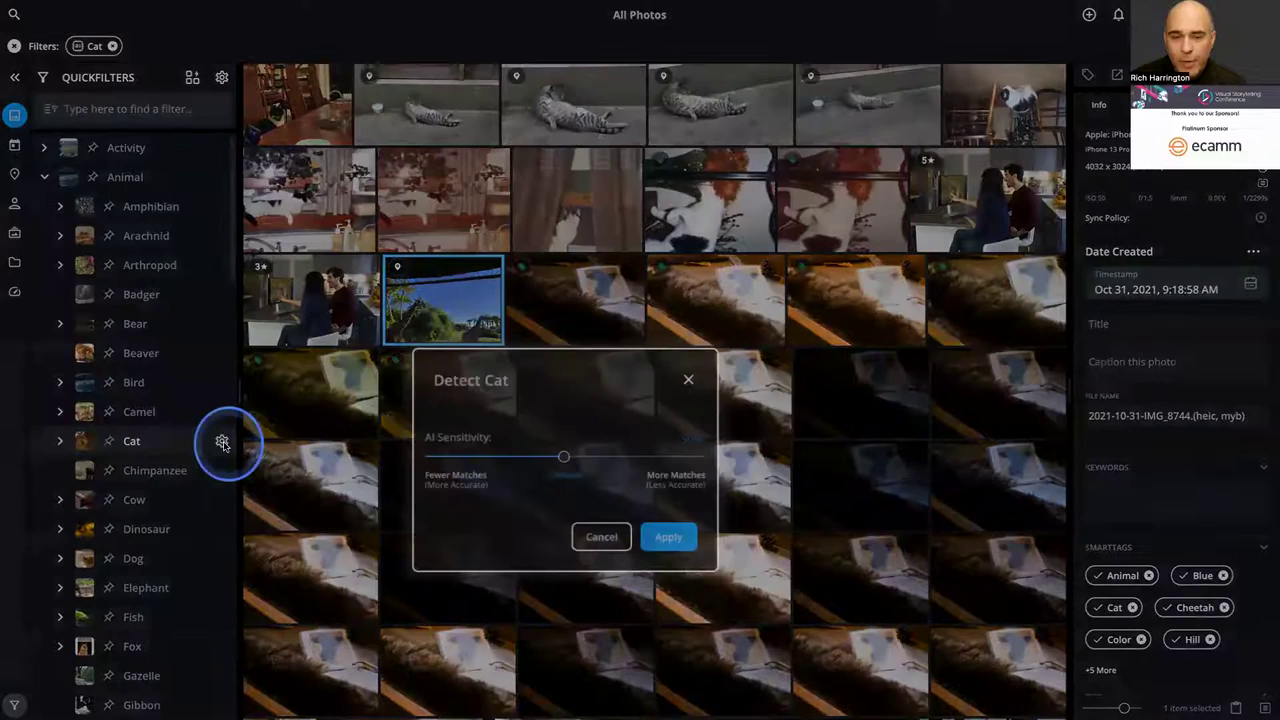
pyautogui.moveTo(563, 458); pyautogui.dragTo(672, 459)
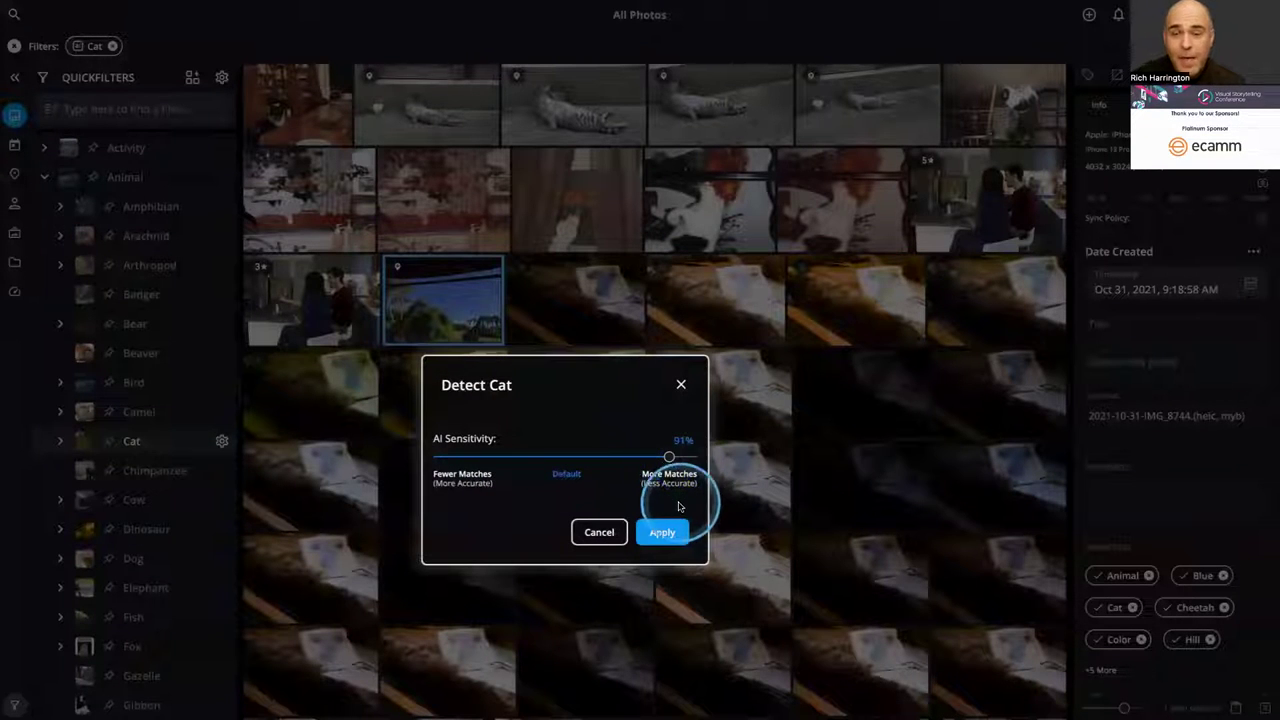
pyautogui.click(662, 531)
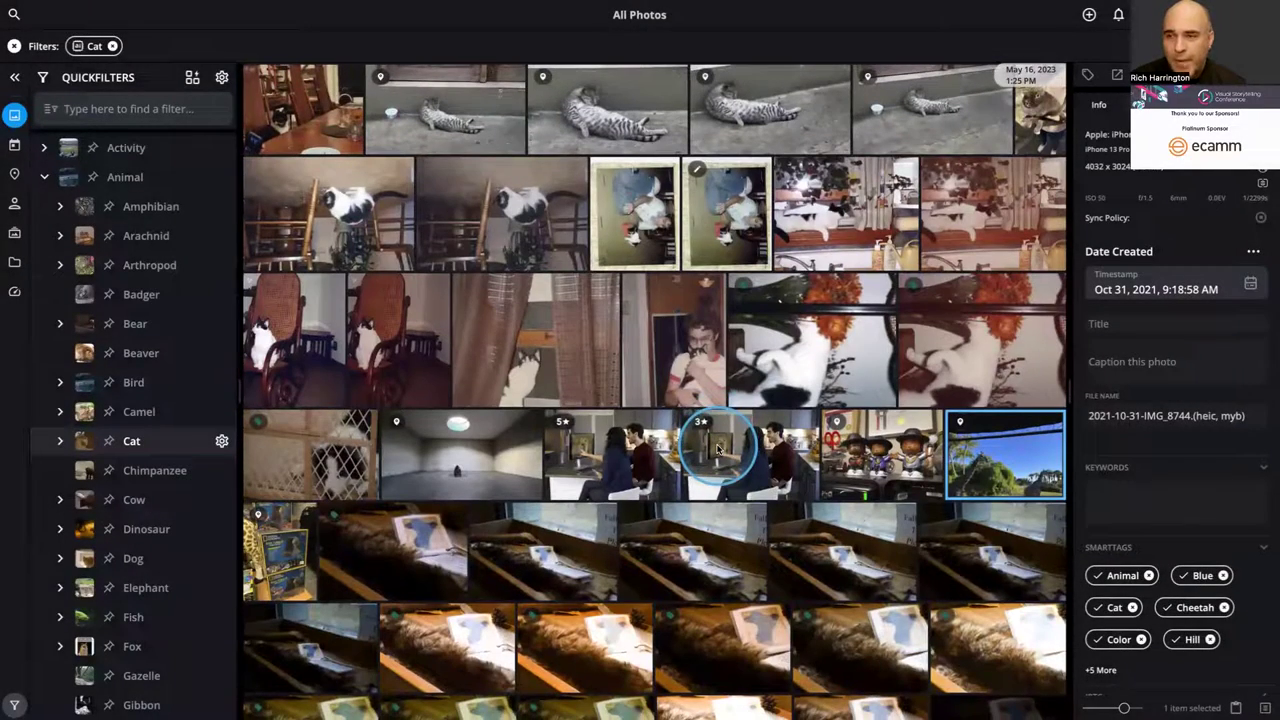
# - Open the Mar 29, 2023 rabbit photo among the Cat matches to check its SmartTags, and return to the grid
pyautogui.click(1038, 116)
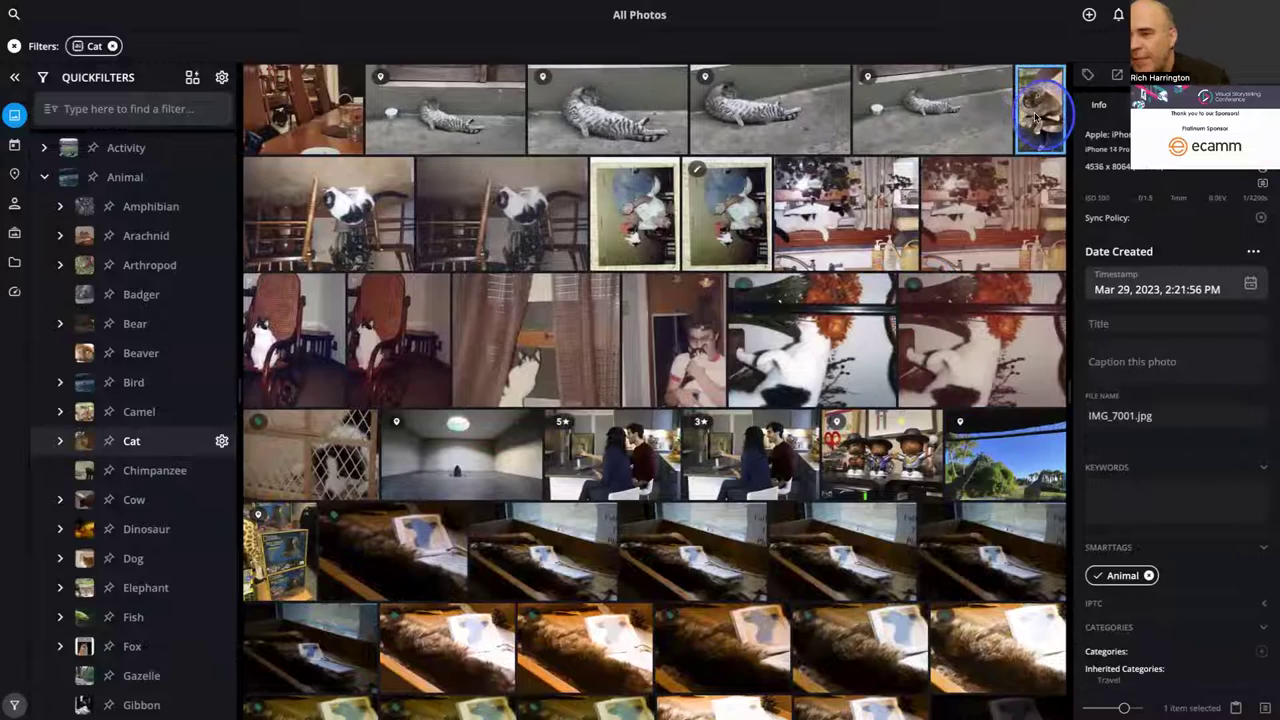
pyautogui.doubleClick(1038, 116)
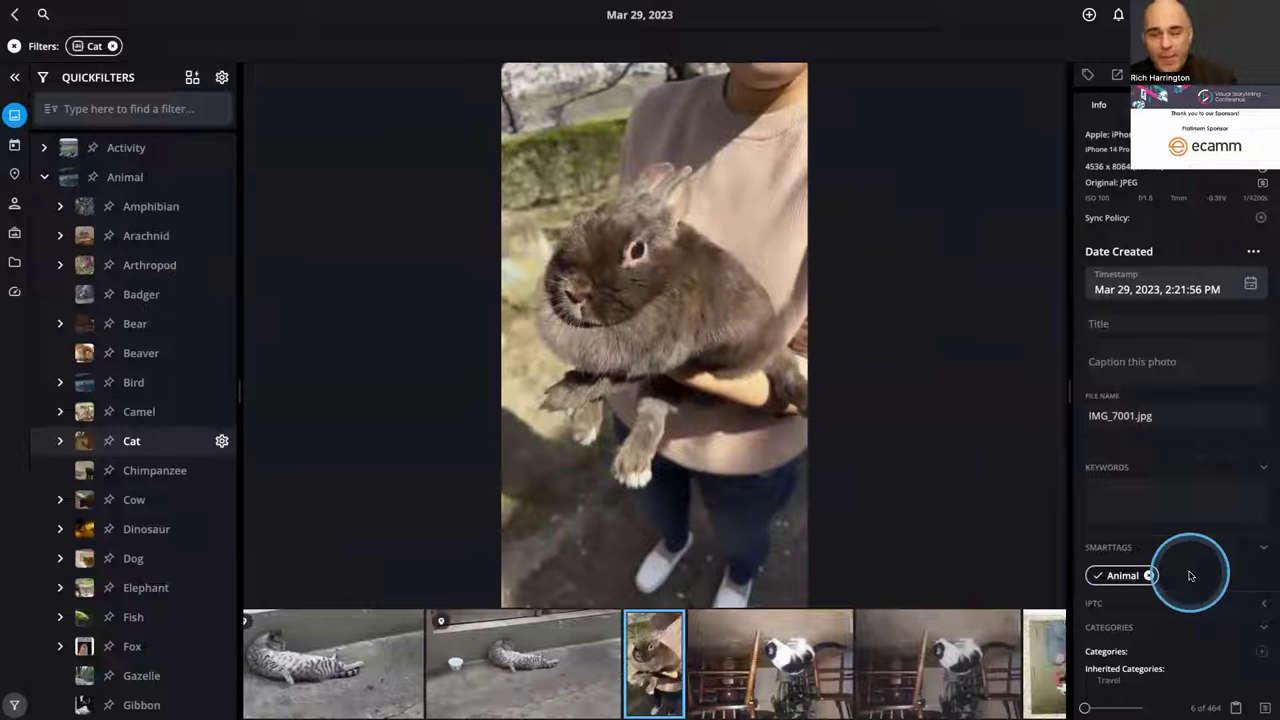
pyautogui.click(15, 15)
# - Browse the Cat matches down to the tiger figure in a red turban, view that photo and its SmartTags, and return
pyautogui.scroll(-5, 586, 286)
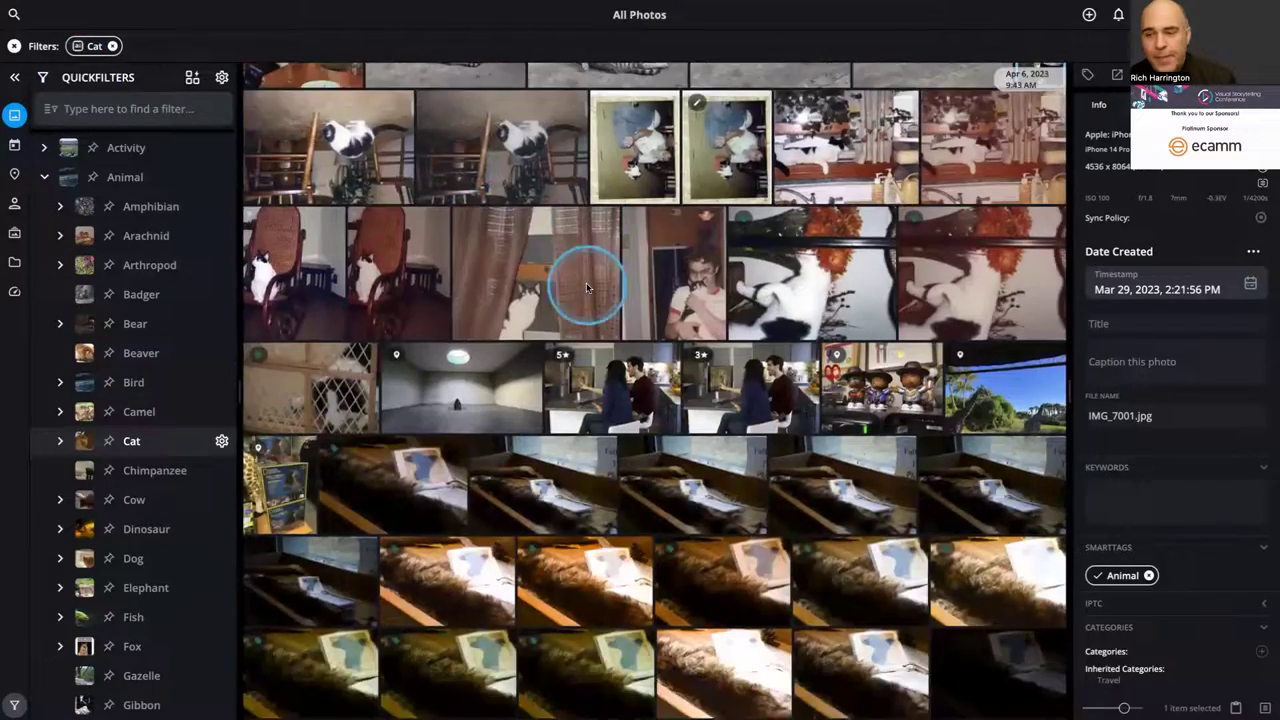
pyautogui.scroll(-15, 587, 288)
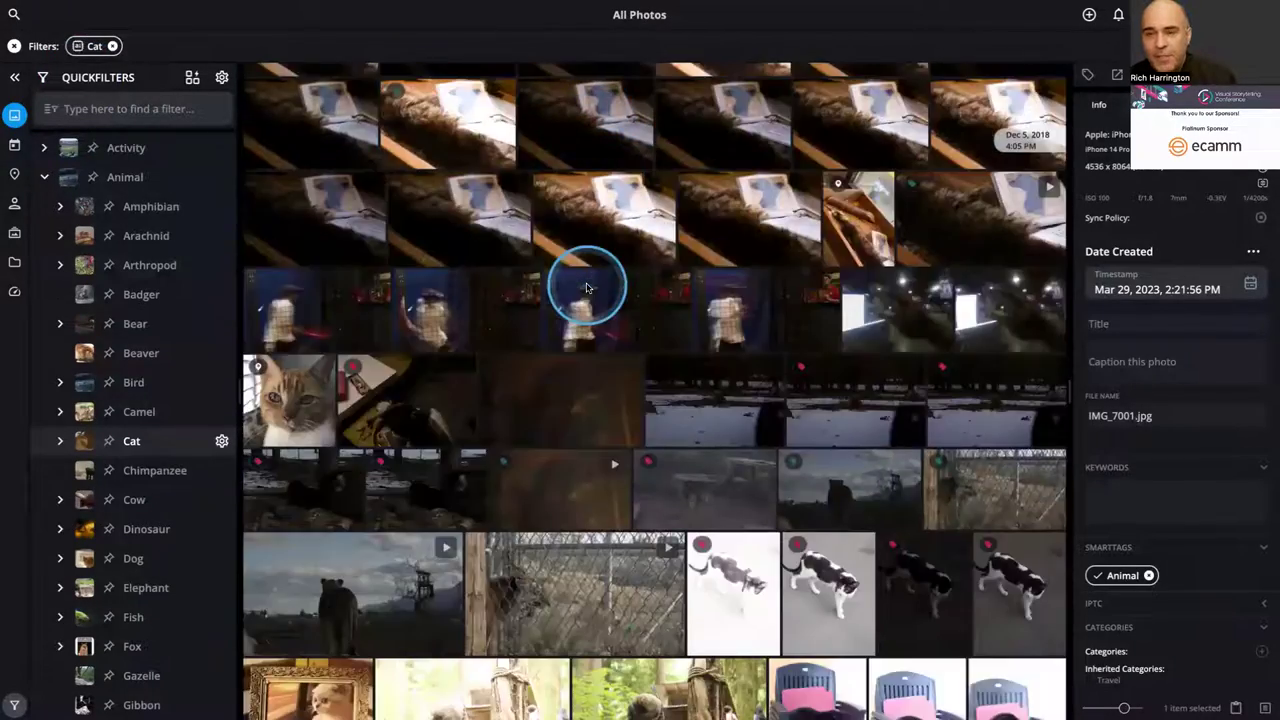
pyautogui.scroll(-8, 587, 288)
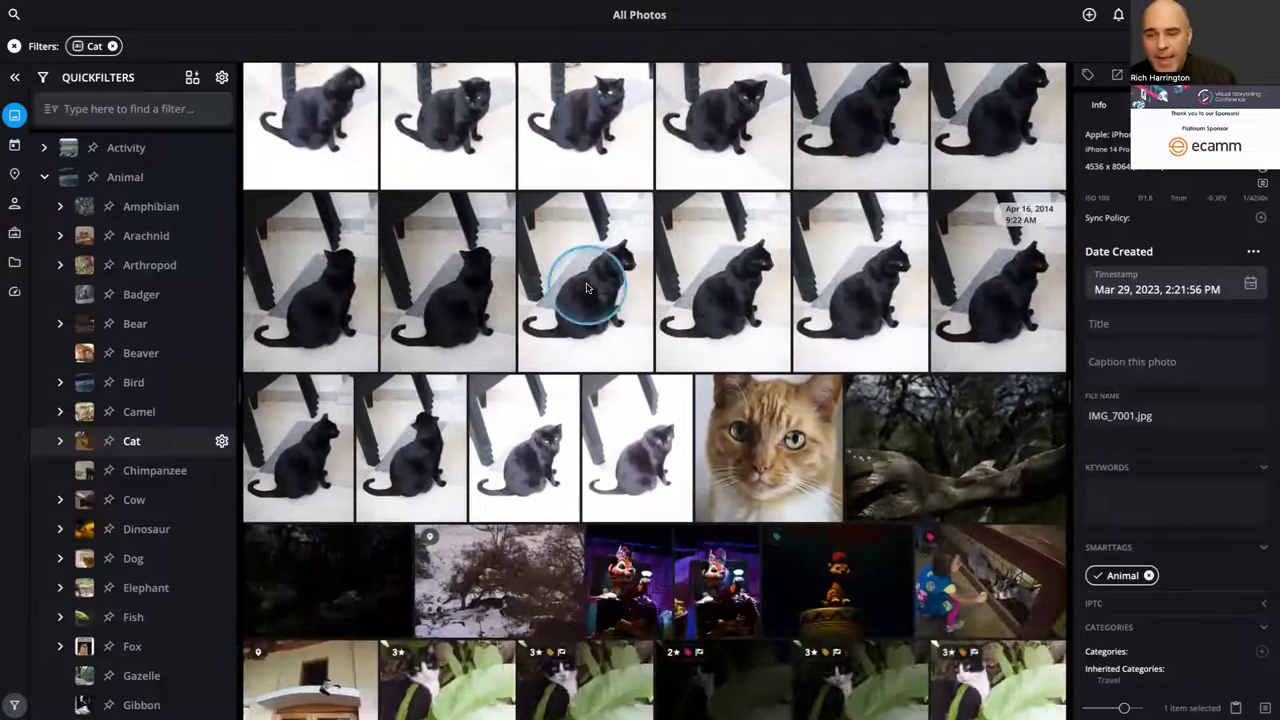
pyautogui.scroll(-4, 587, 288)
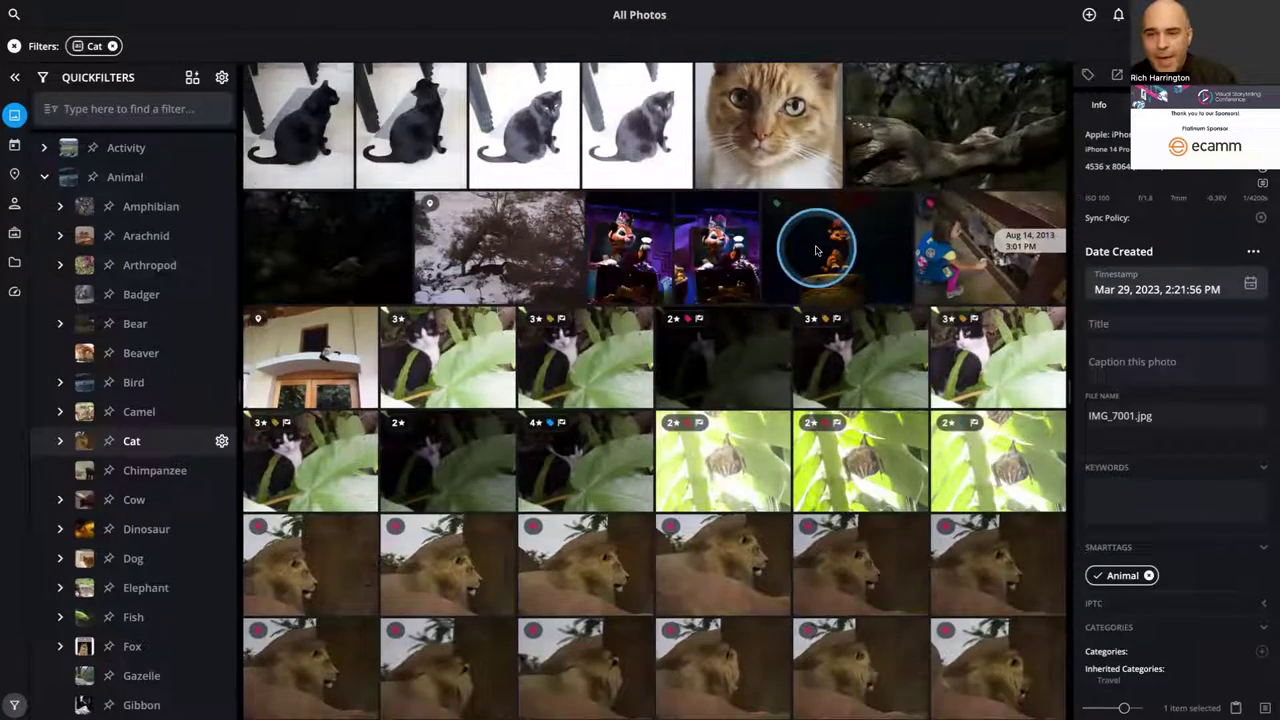
pyautogui.click(815, 252)
pyautogui.doubleClick(815, 252)
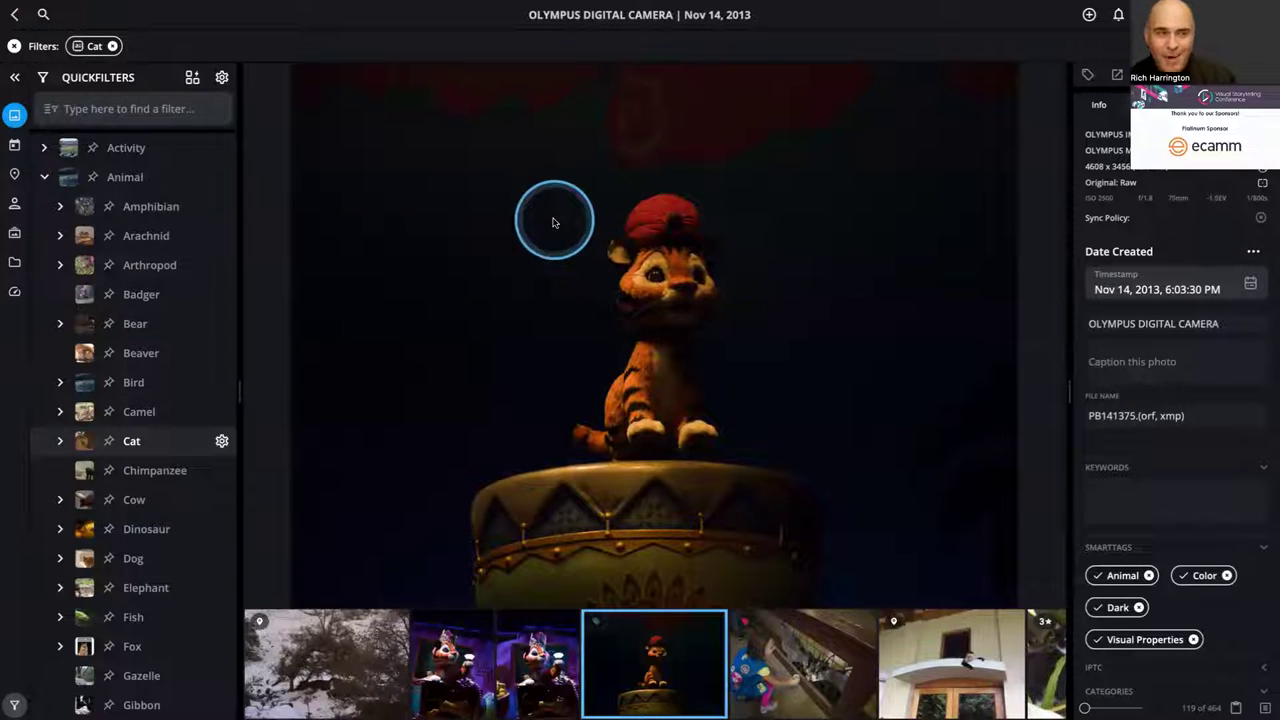
pyautogui.click(15, 15)
# - Open the Aug 14, 2013 photo of a bat hanging under a leaf among the Cat matches
pyautogui.scroll(-3, 731, 318)
pyautogui.scroll(-3, 731, 318)
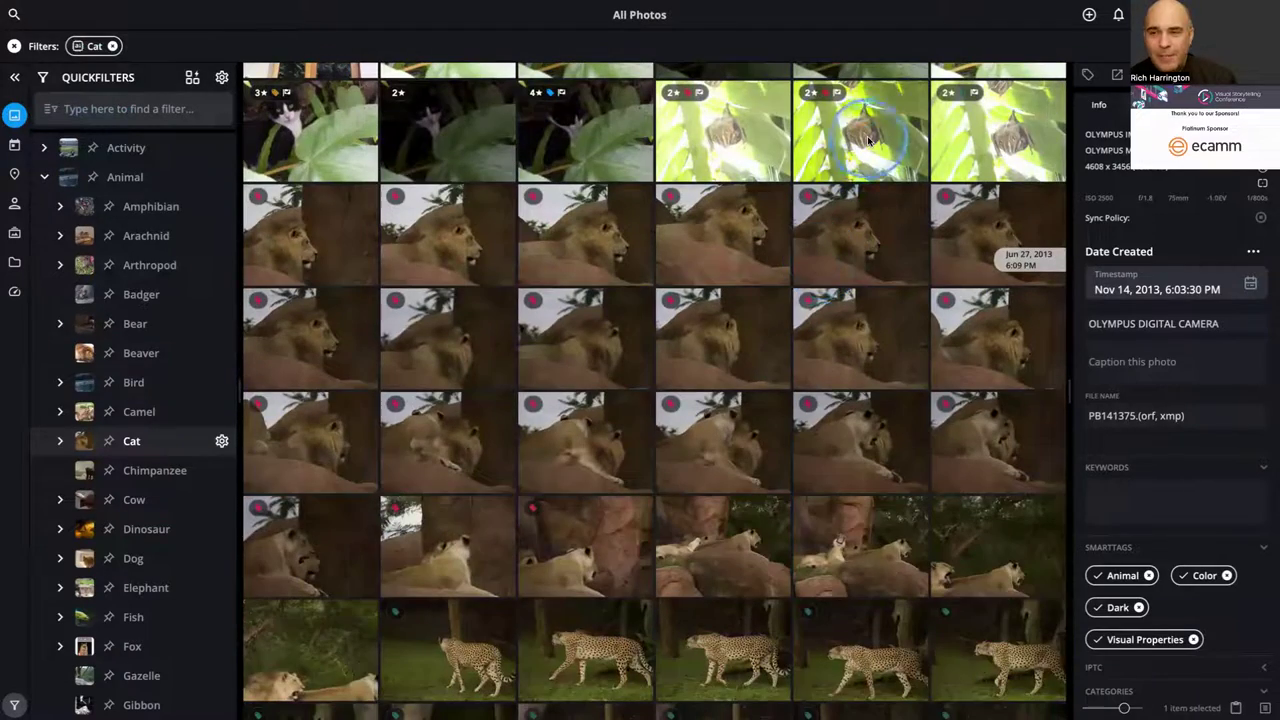
pyautogui.doubleClick(867, 137)
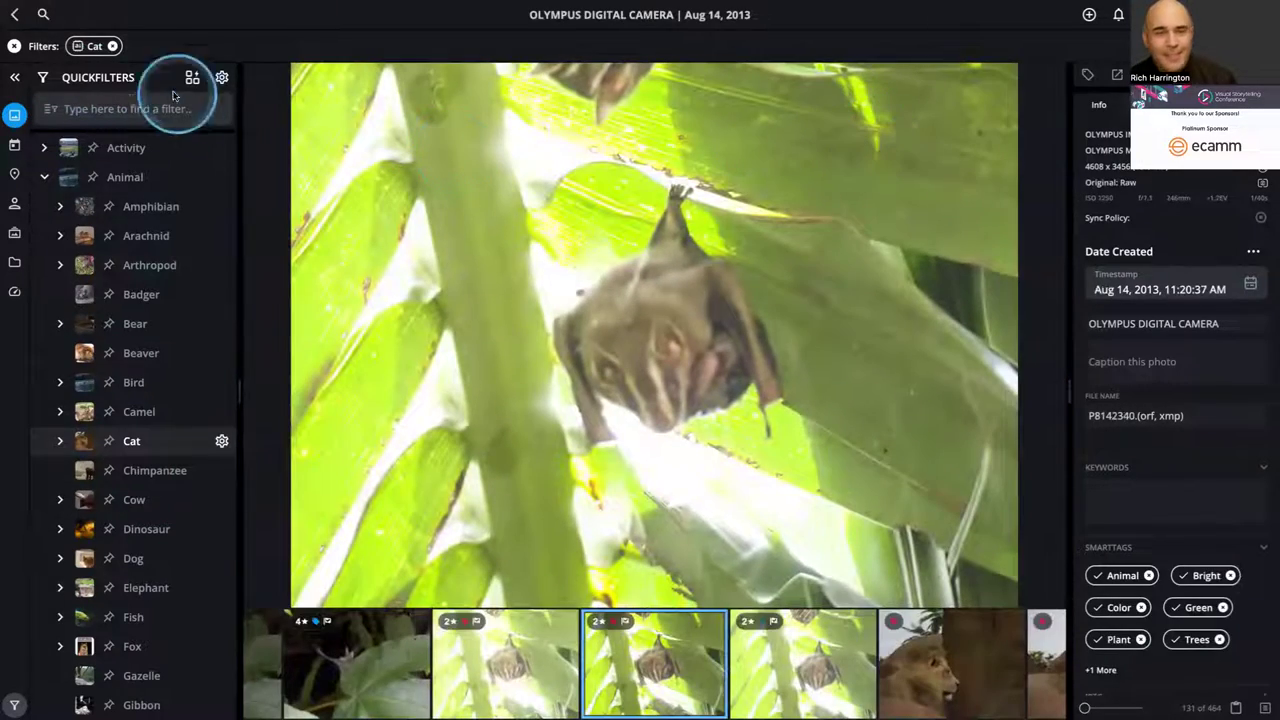
# - Lower the Cat SmartTag's AI Sensitivity for fewer, more accurate matches and review the filtered photos in the grid
pyautogui.click(222, 441)
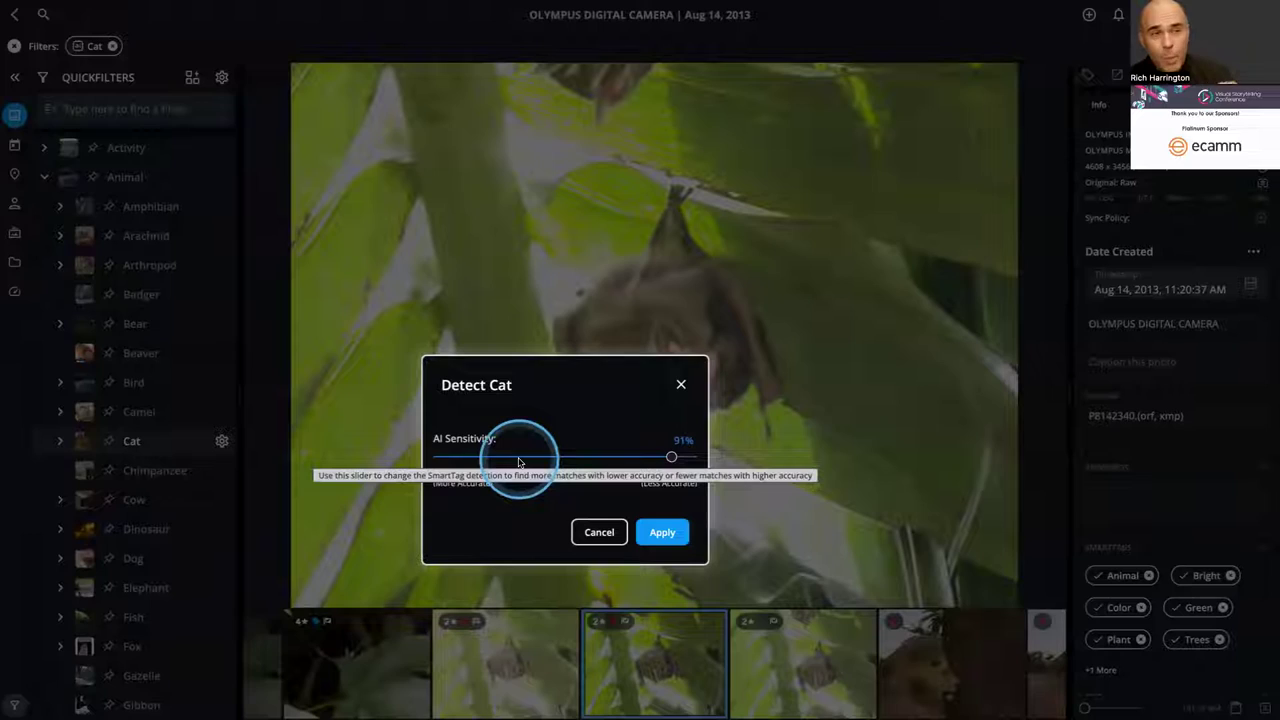
pyautogui.click(656, 533)
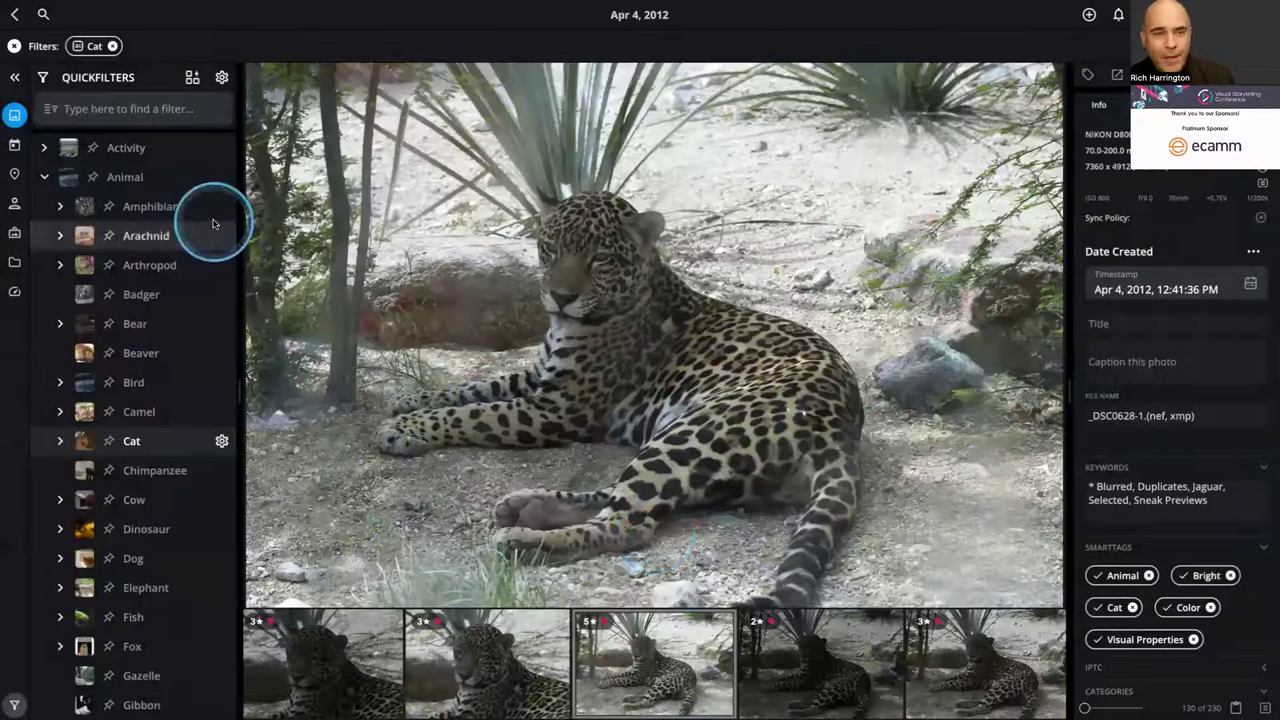
pyautogui.click(15, 14)
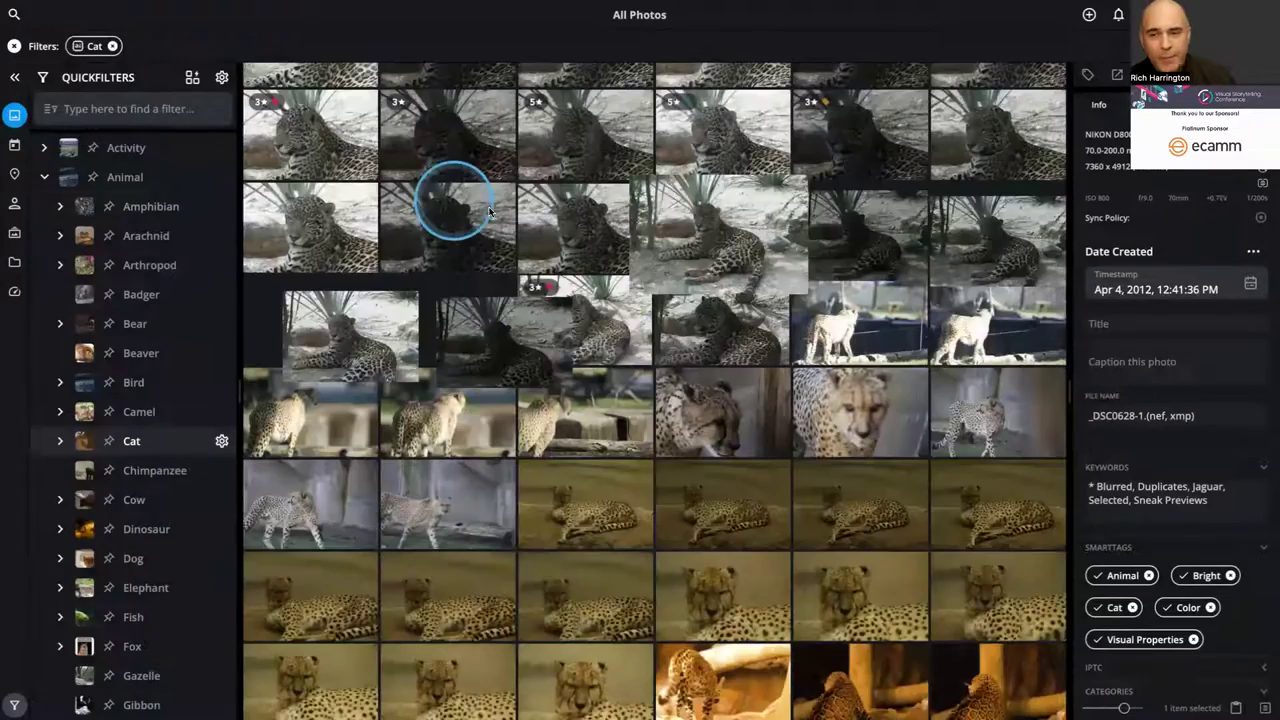
pyautogui.scroll(-3, 680, 291)
pyautogui.scroll(-10, 676, 293)
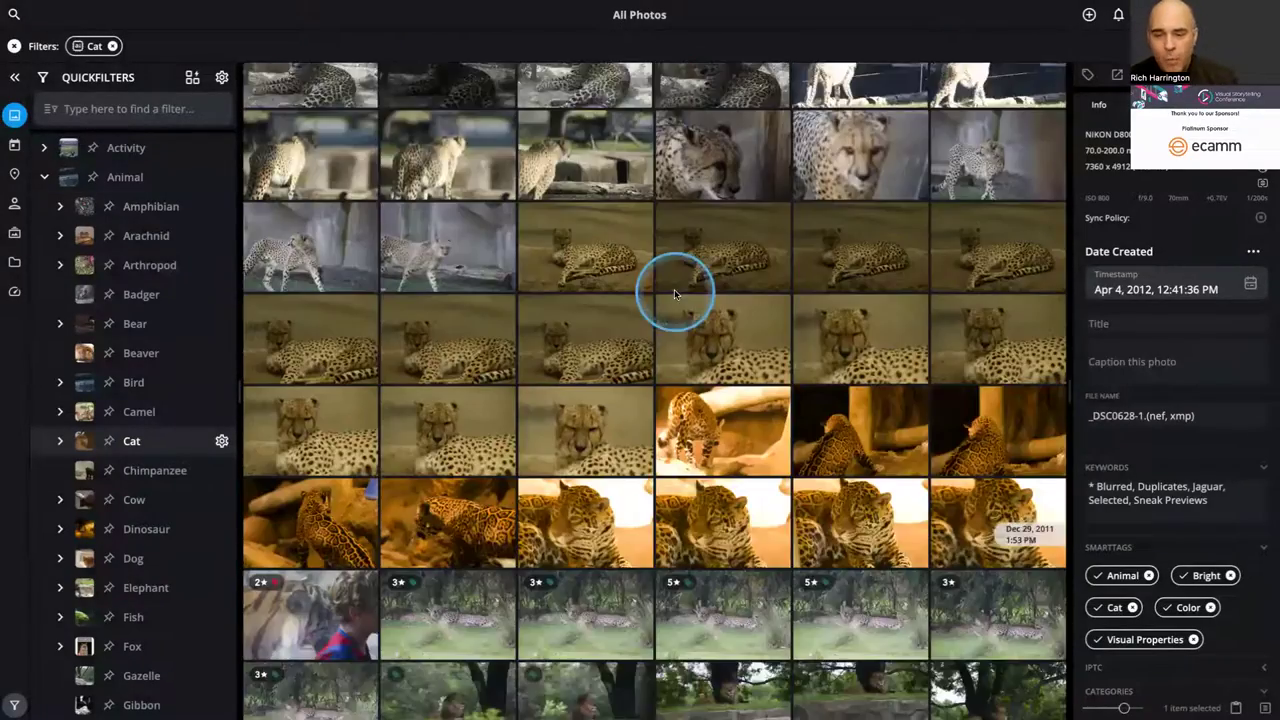
# - Browse the Cat matches and check the SmartTags of the Jul 23, 2008 black cat and Mar 21, 2008 black-and-white cat photos
pyautogui.scroll(-5, 674, 293)
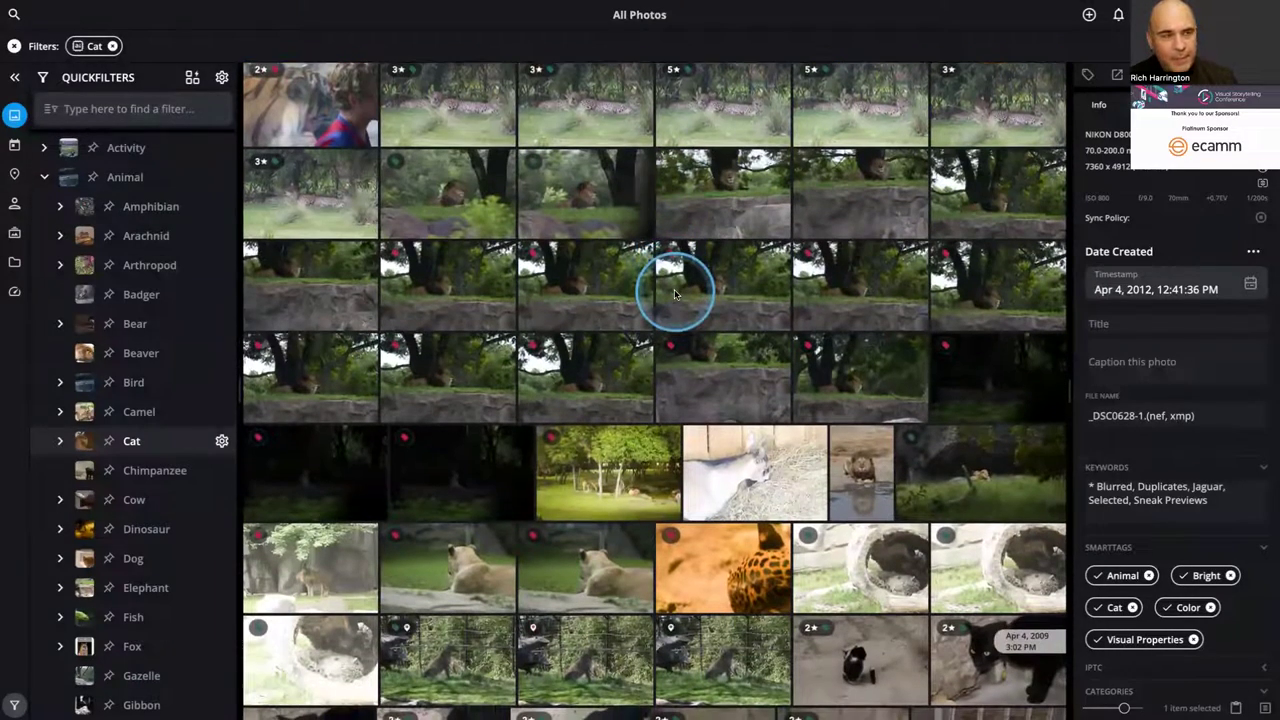
pyautogui.scroll(-2, 674, 293)
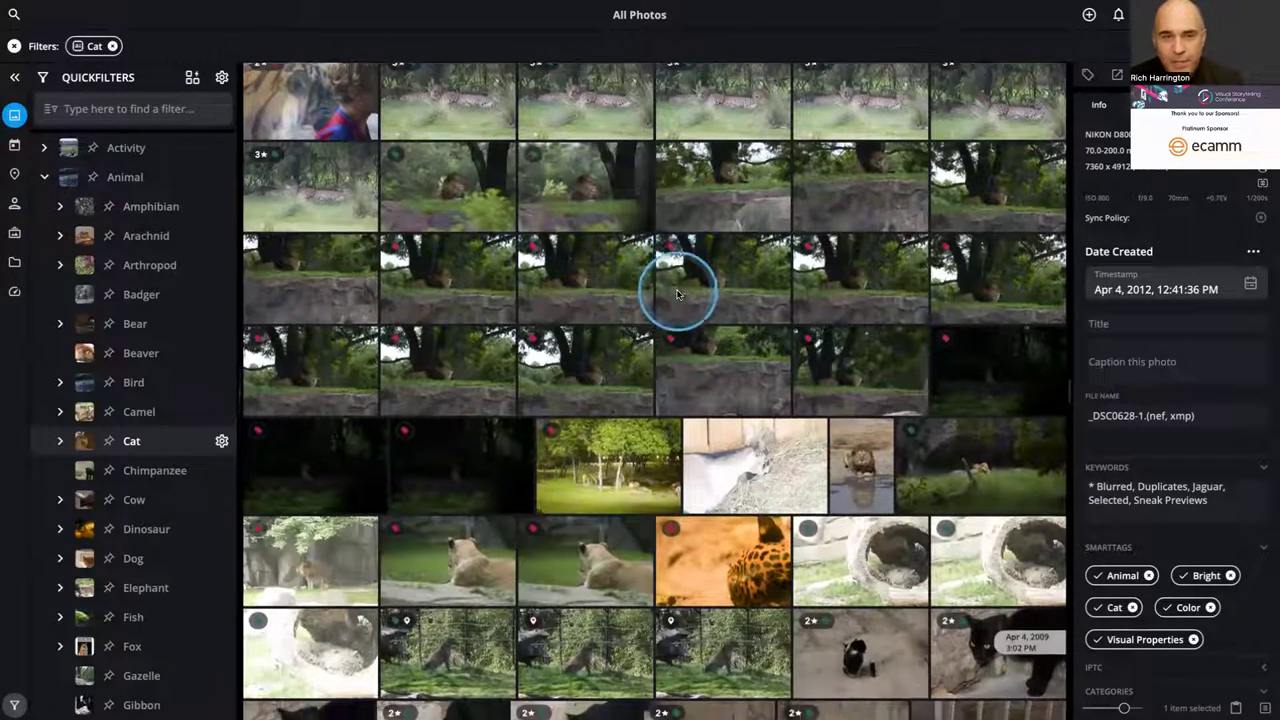
pyautogui.scroll(-6, 677, 293)
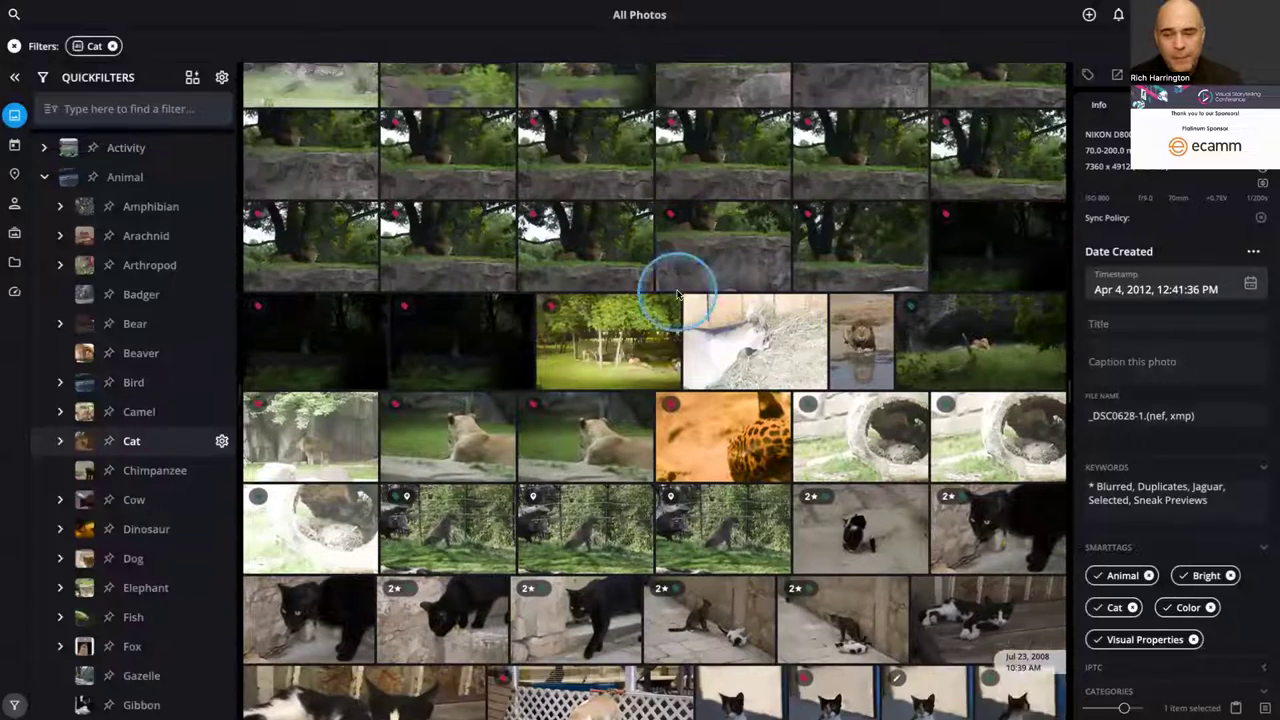
pyautogui.scroll(-1, 680, 310)
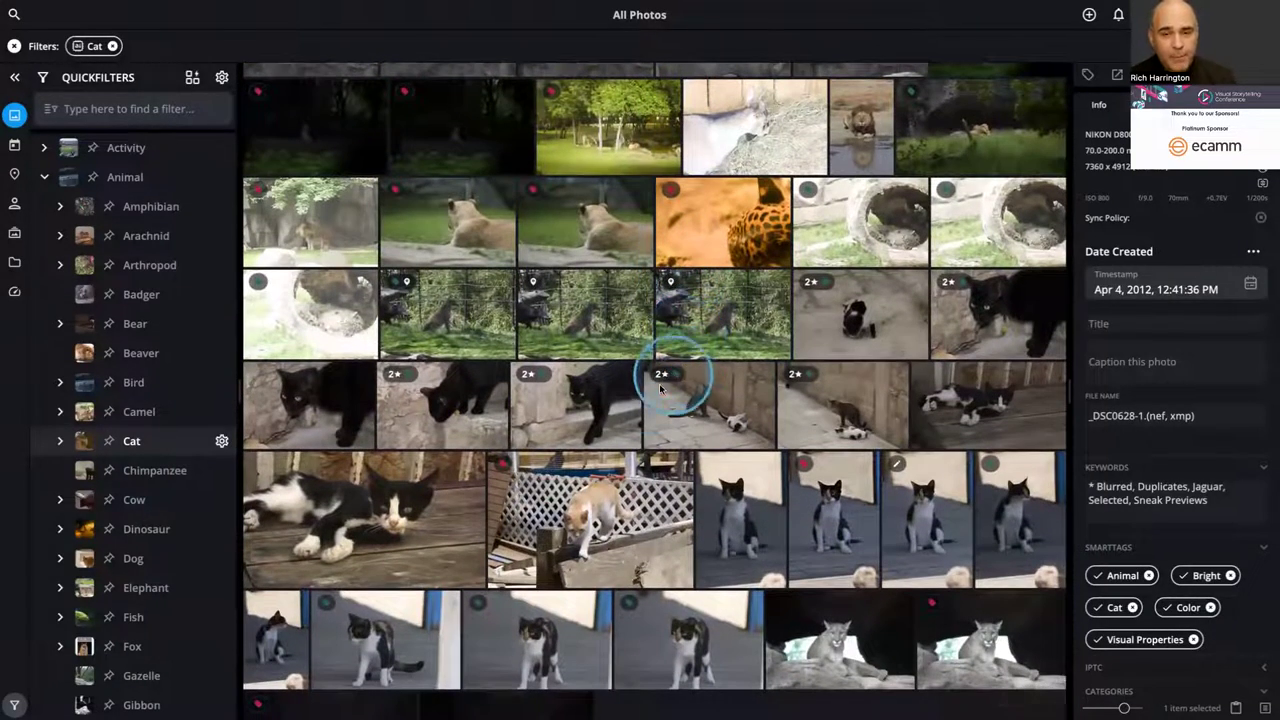
pyautogui.click(610, 403)
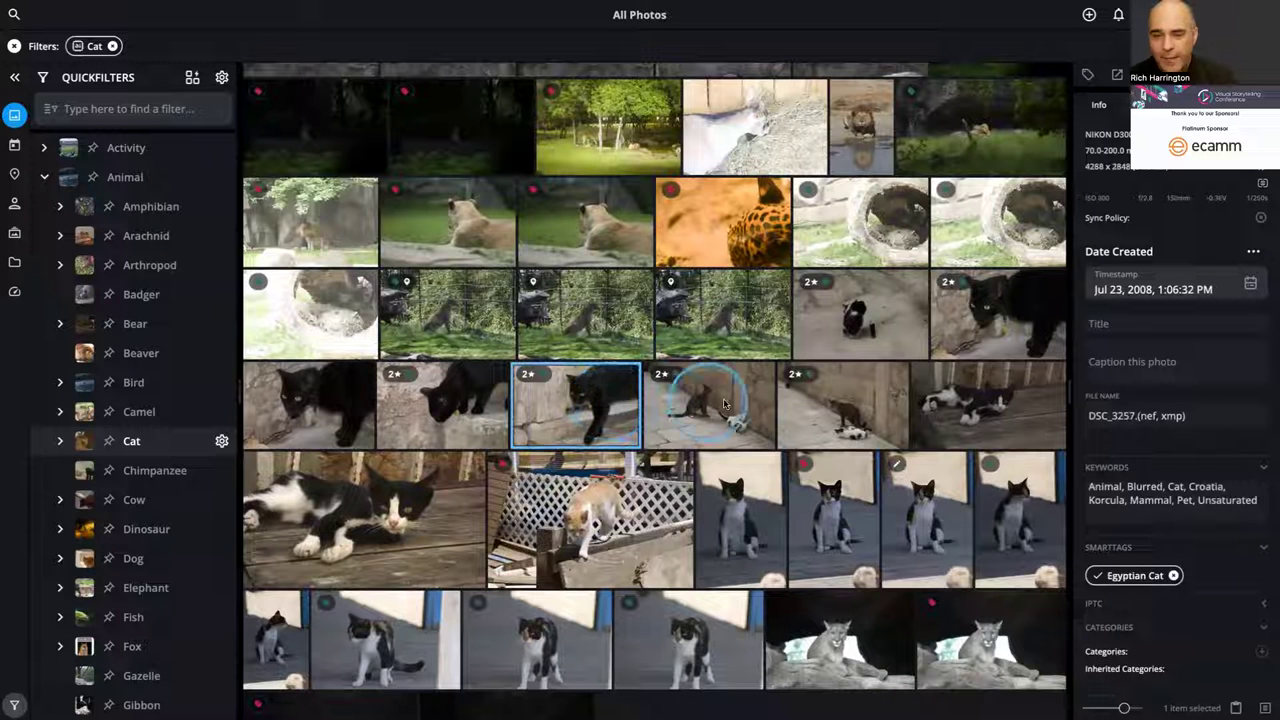
pyautogui.click(739, 503)
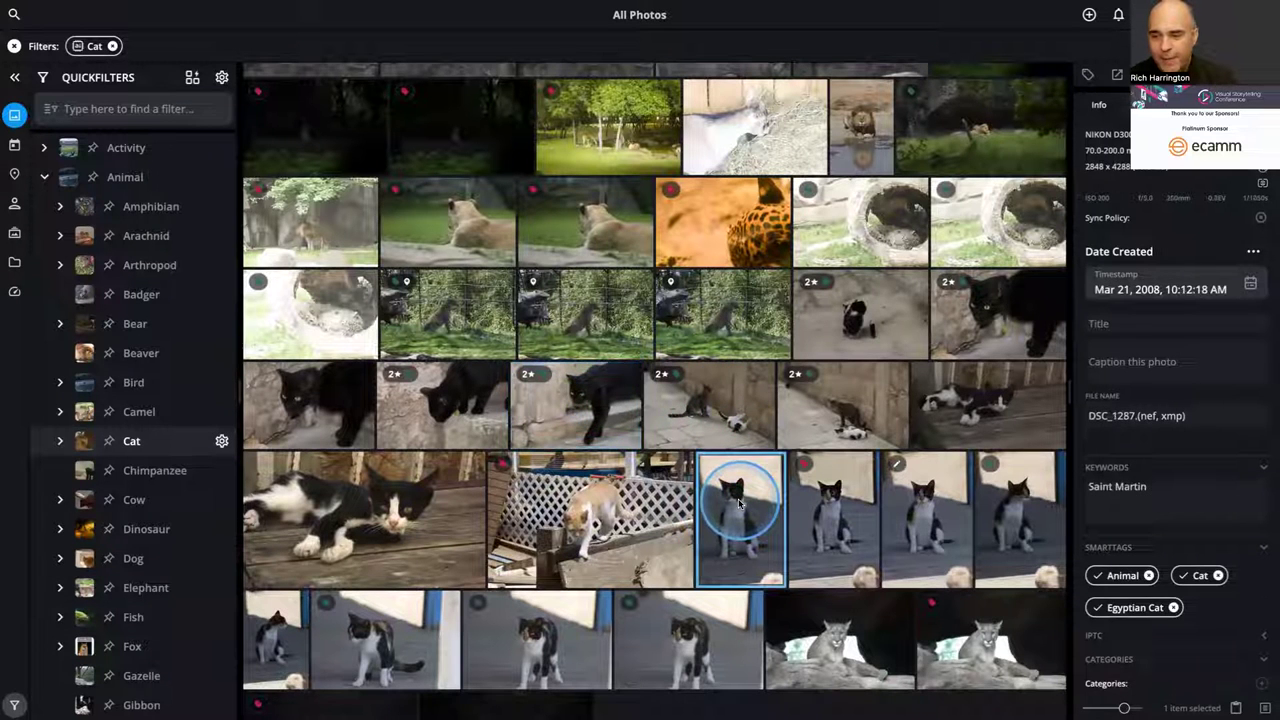
pyautogui.scroll(-2, 739, 503)
# - Select the four Nov 23, 2005 cougar photos and accept their Animal, Cat, Cougar, Mountain and Mountainous SmartTags as keywords
pyautogui.click(825, 552)
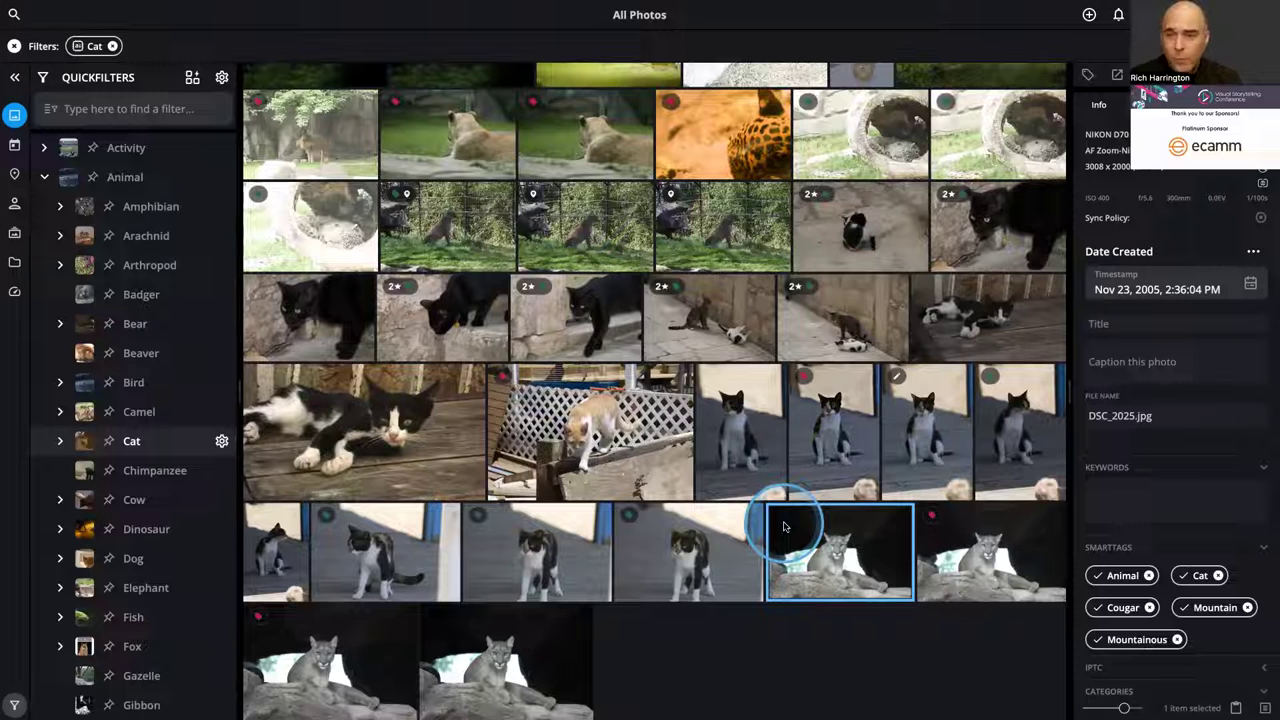
pyautogui.keyDown('shift'); pyautogui.click(580, 643); pyautogui.keyUp('shift')
pyautogui.scroll(-3, 1188, 560)
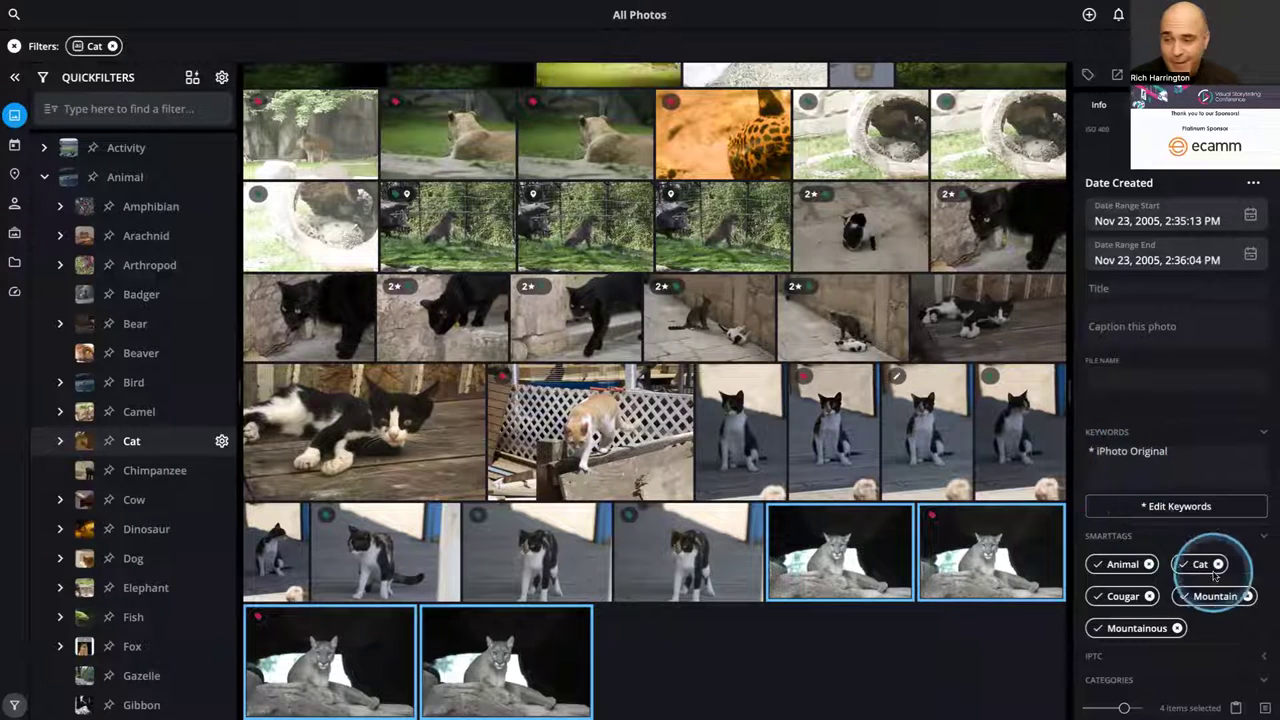
pyautogui.scroll(-1, 1160, 540)
pyautogui.click(1099, 521)
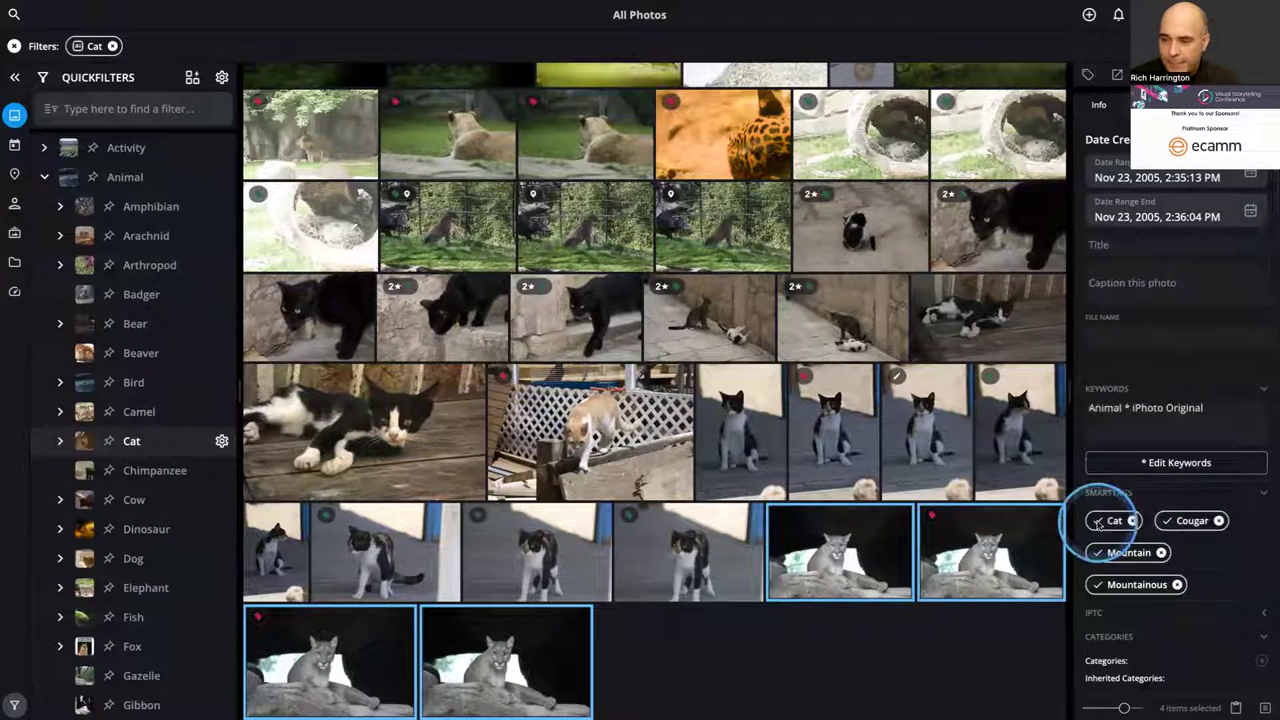
pyautogui.click(1099, 521)
pyautogui.click(1099, 521)
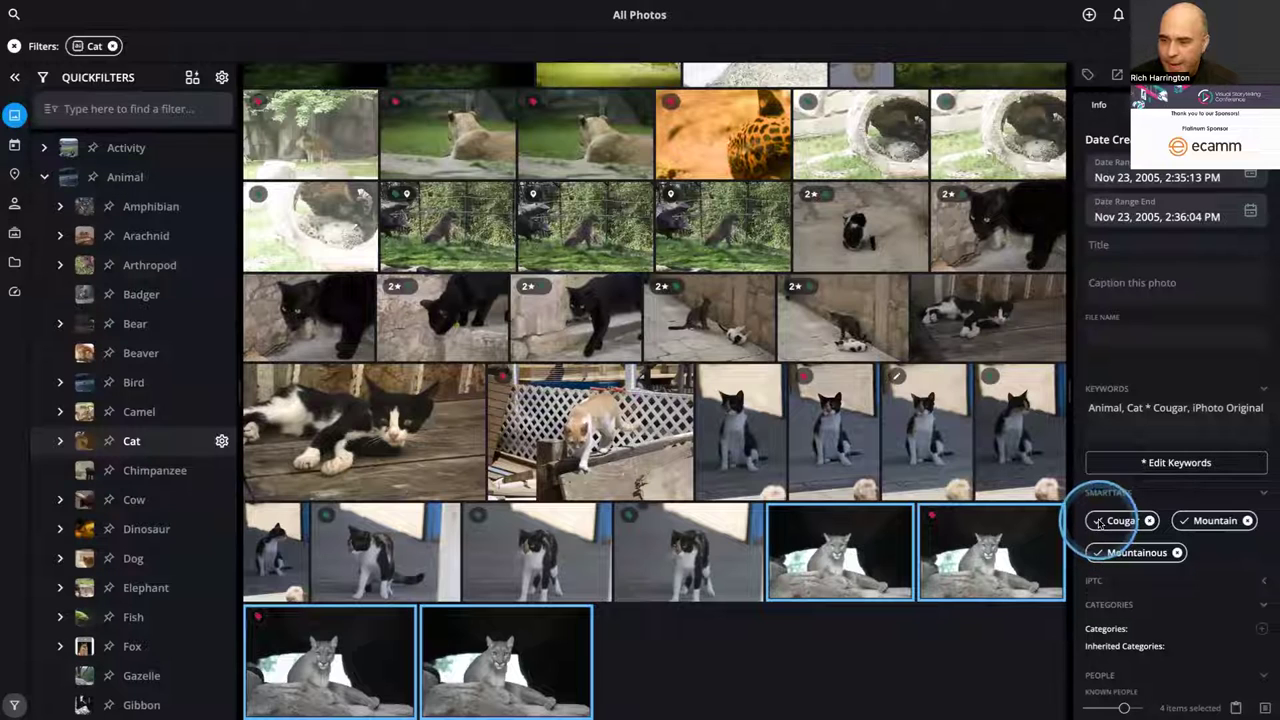
pyautogui.click(1100, 521)
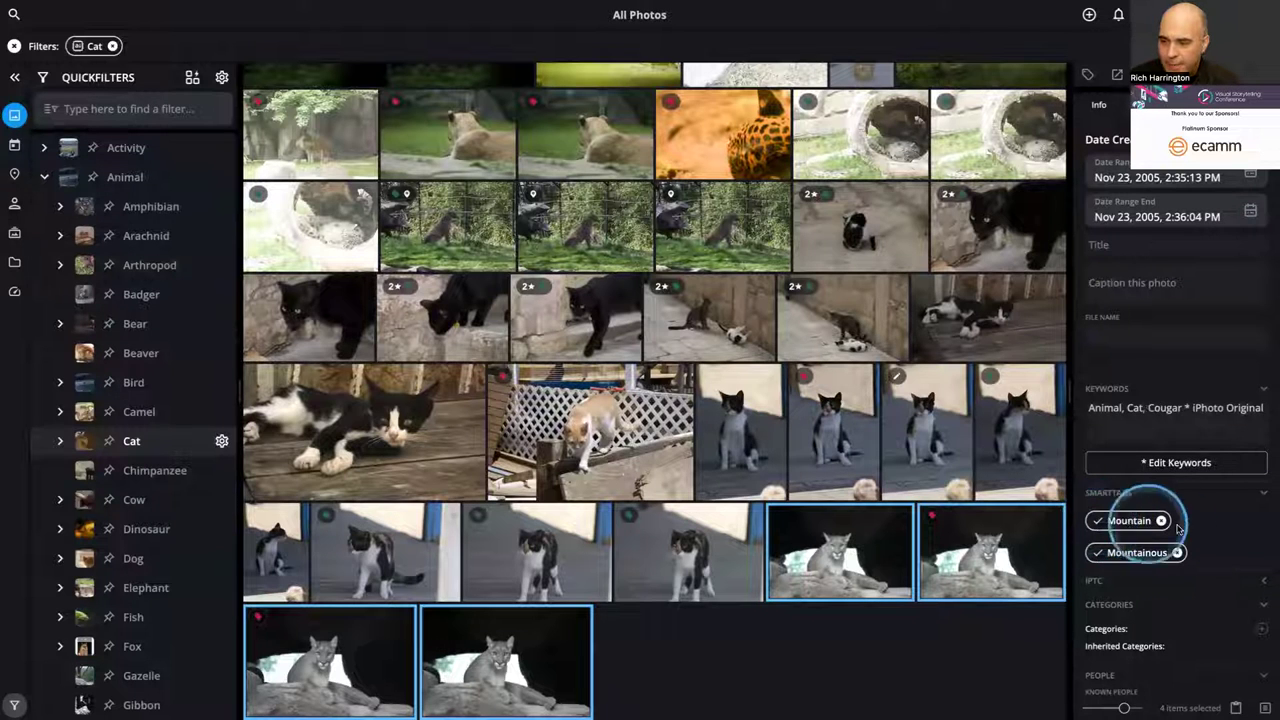
pyautogui.click(1100, 521)
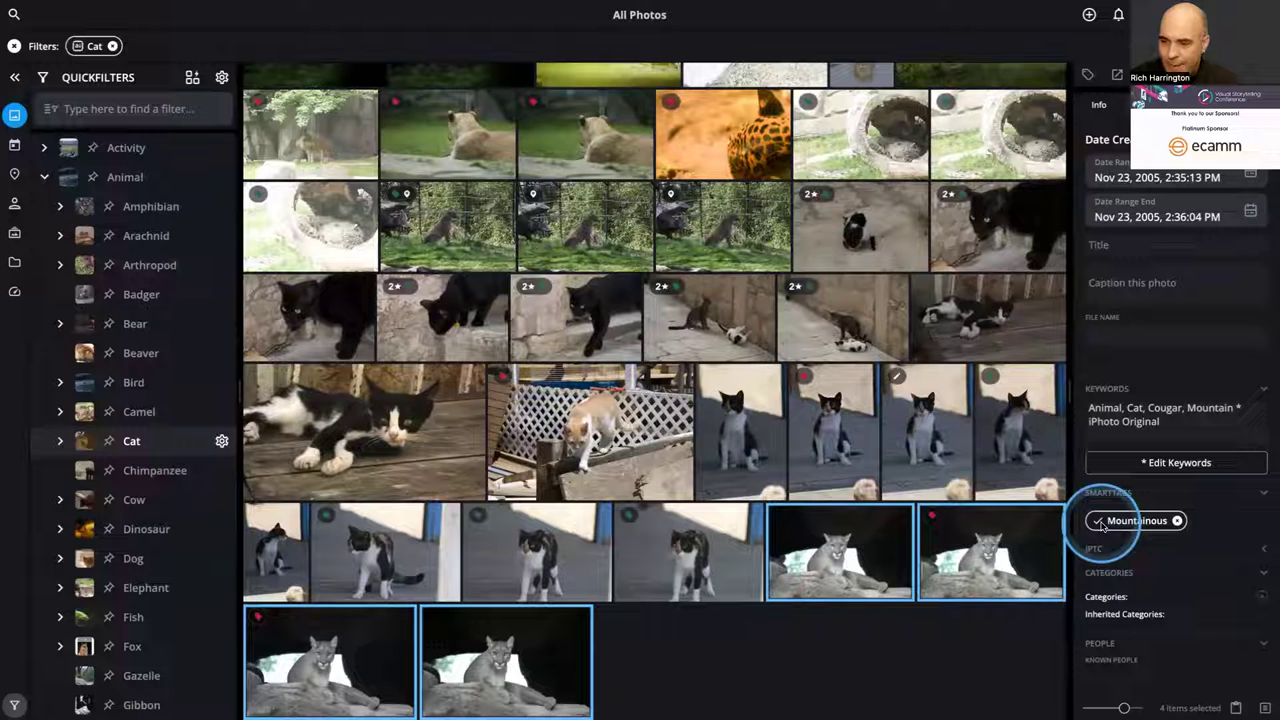
pyautogui.click(1100, 521)
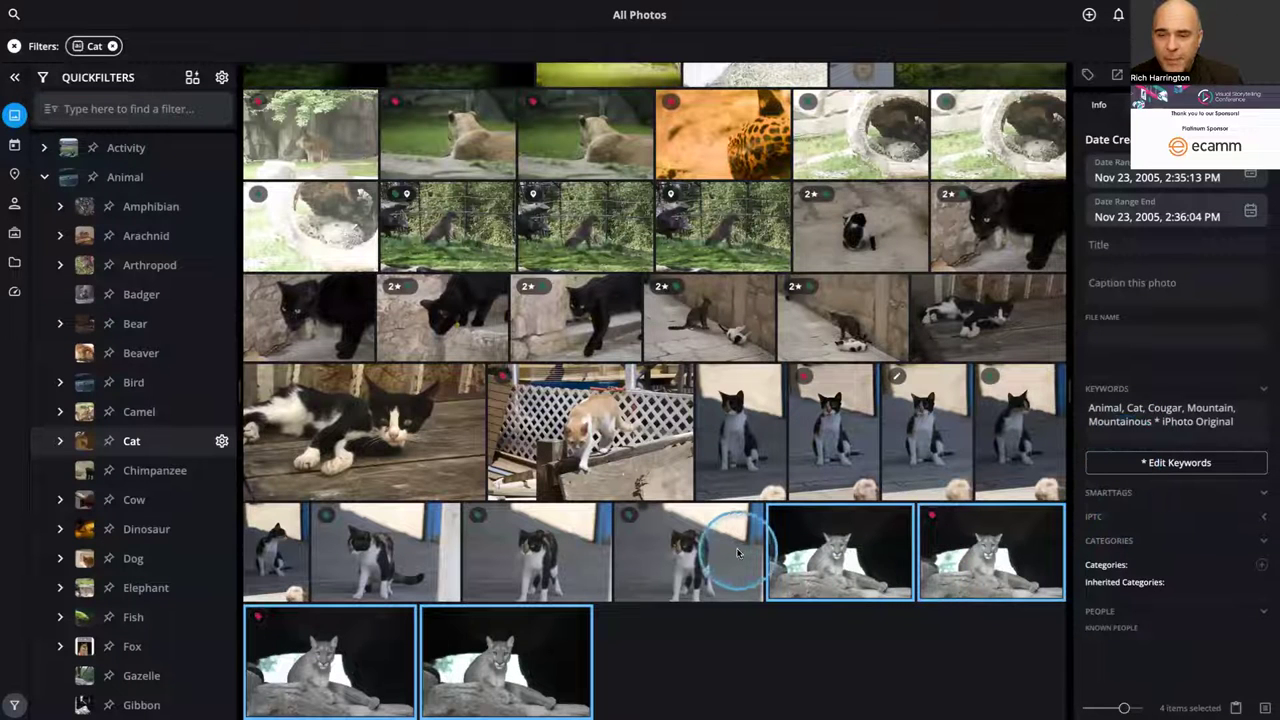
# - Search the quick filters for "dog" and filter the library by the Dog SmartTag under Animal
pyautogui.scroll(10, 714, 550)
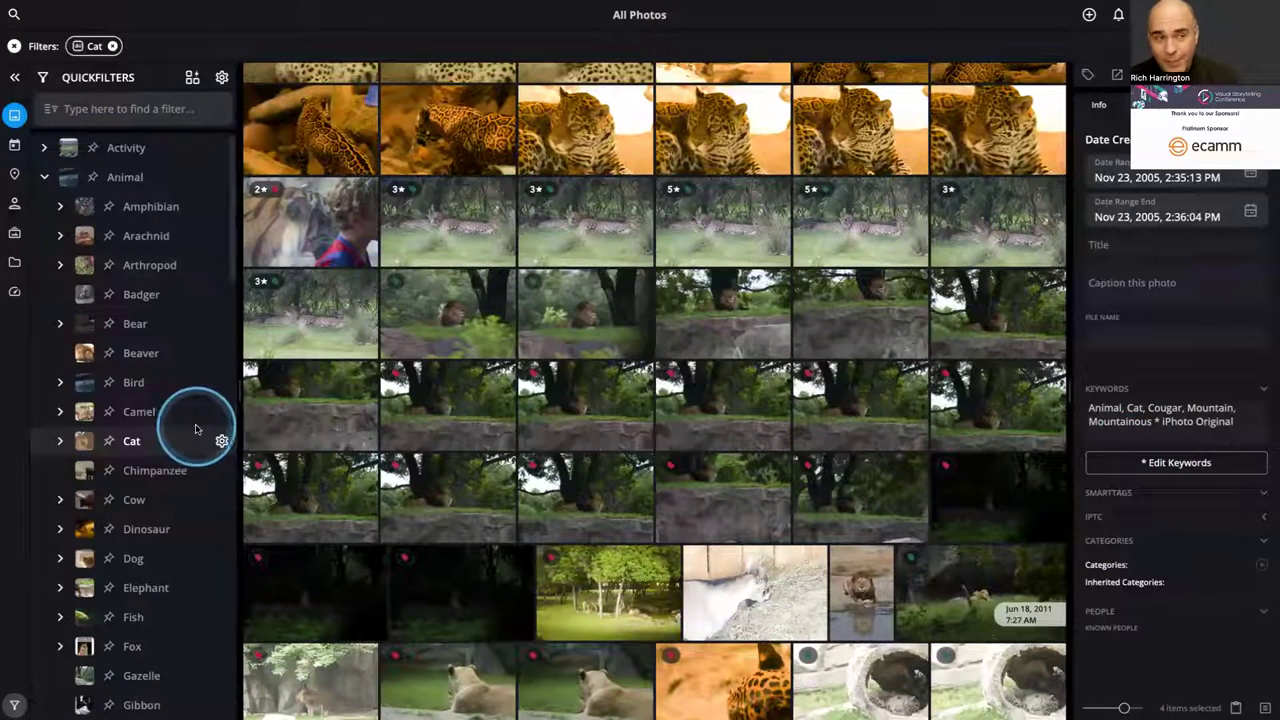
pyautogui.scroll(1, 130, 240)
pyautogui.click(78, 112)
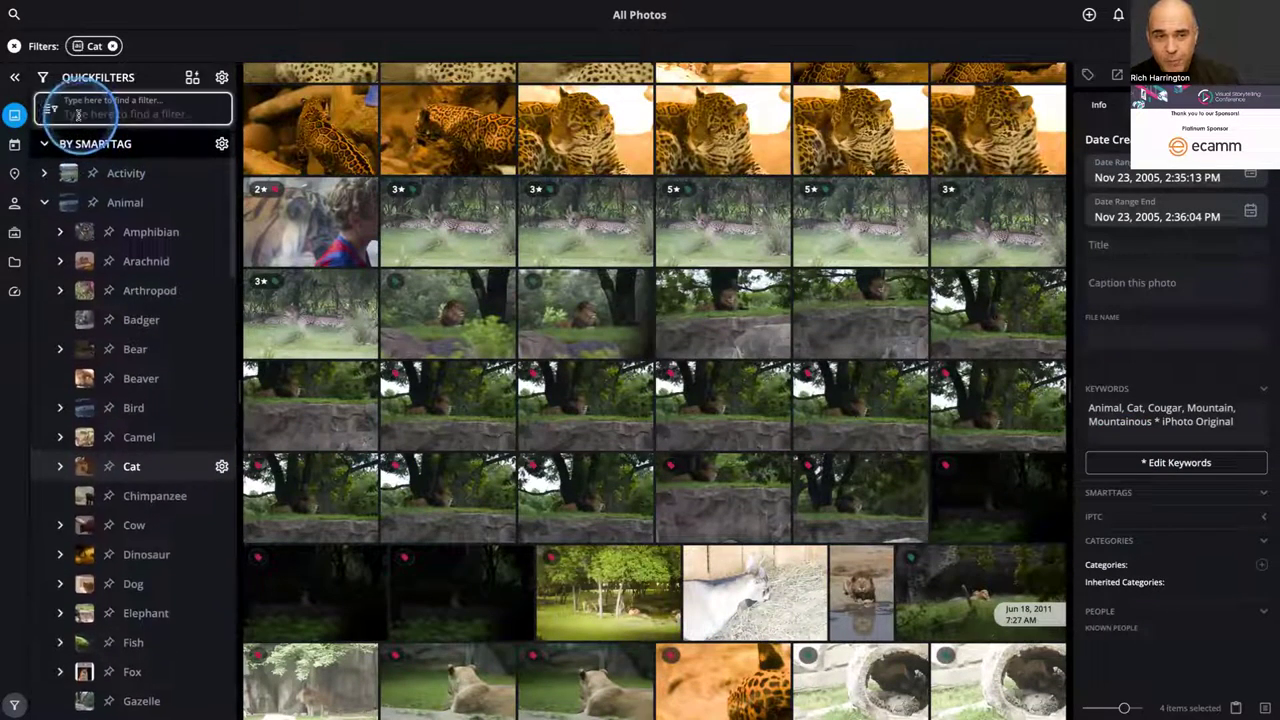
pyautogui.write('dog')
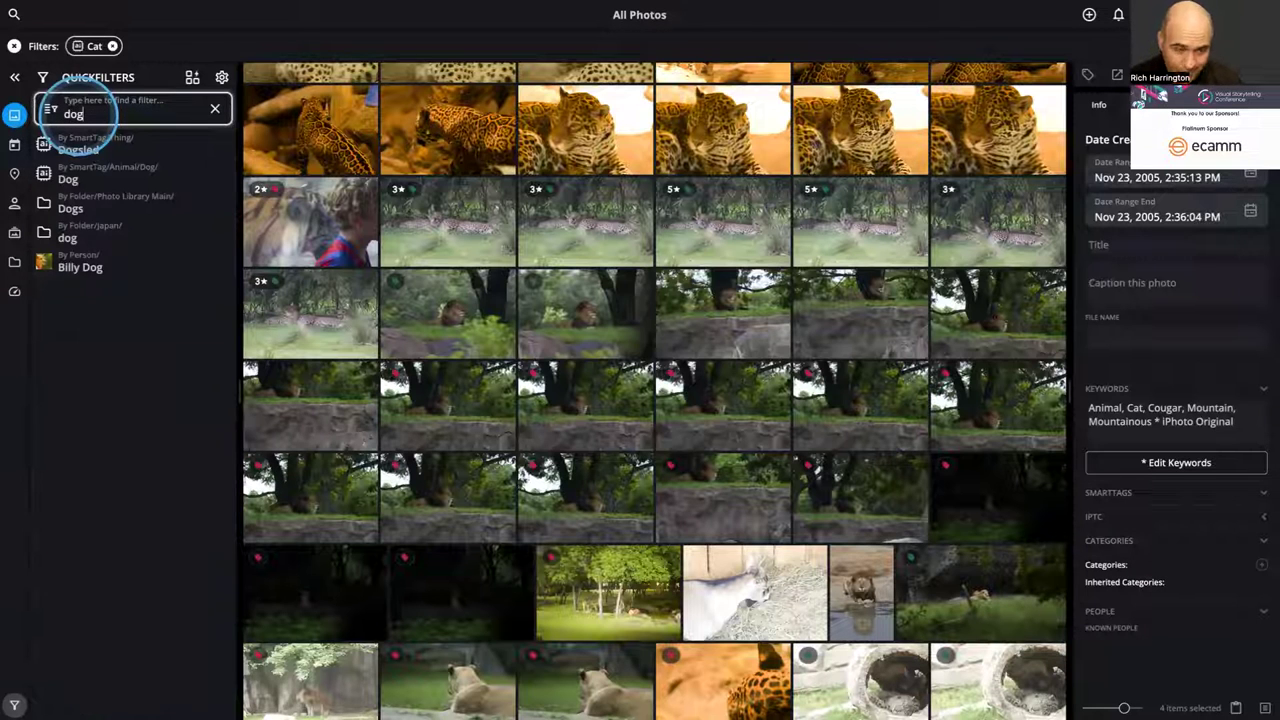
pyautogui.click(66, 179)
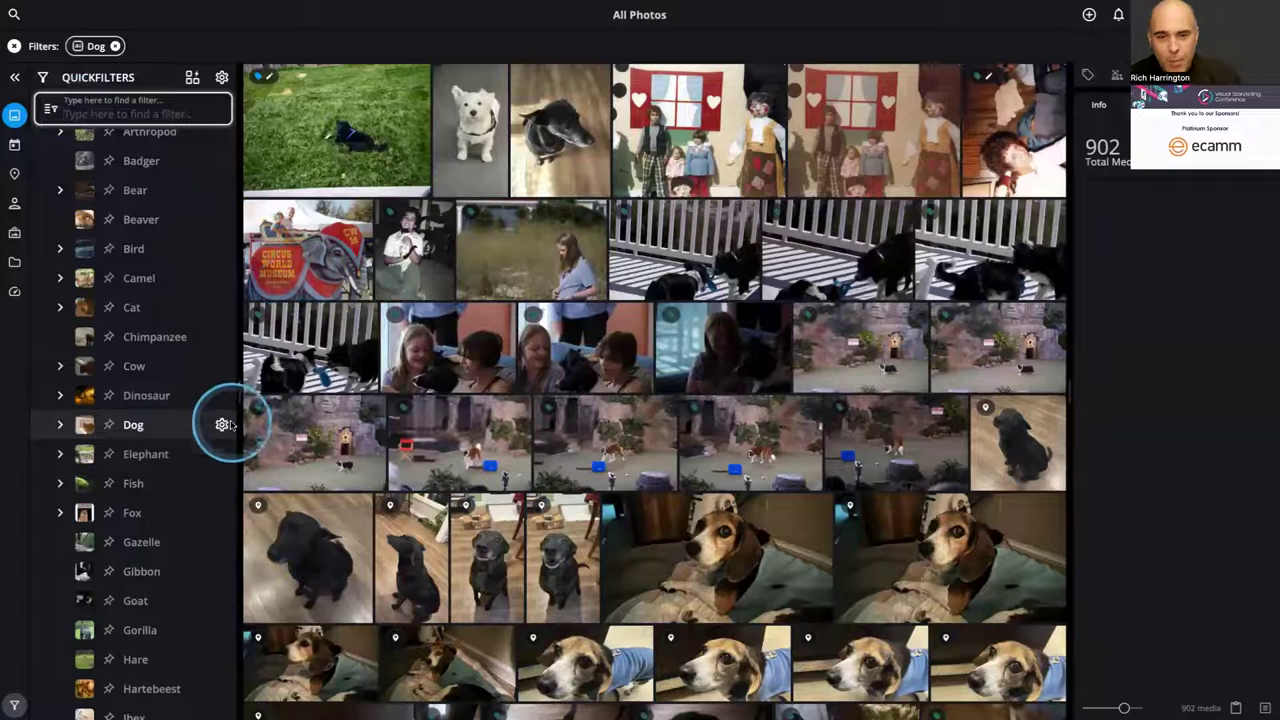
# - Narrow the filter to the Beagle SmartTag under Dog and set its AI Sensitivity to 27%
pyautogui.click(61, 425)
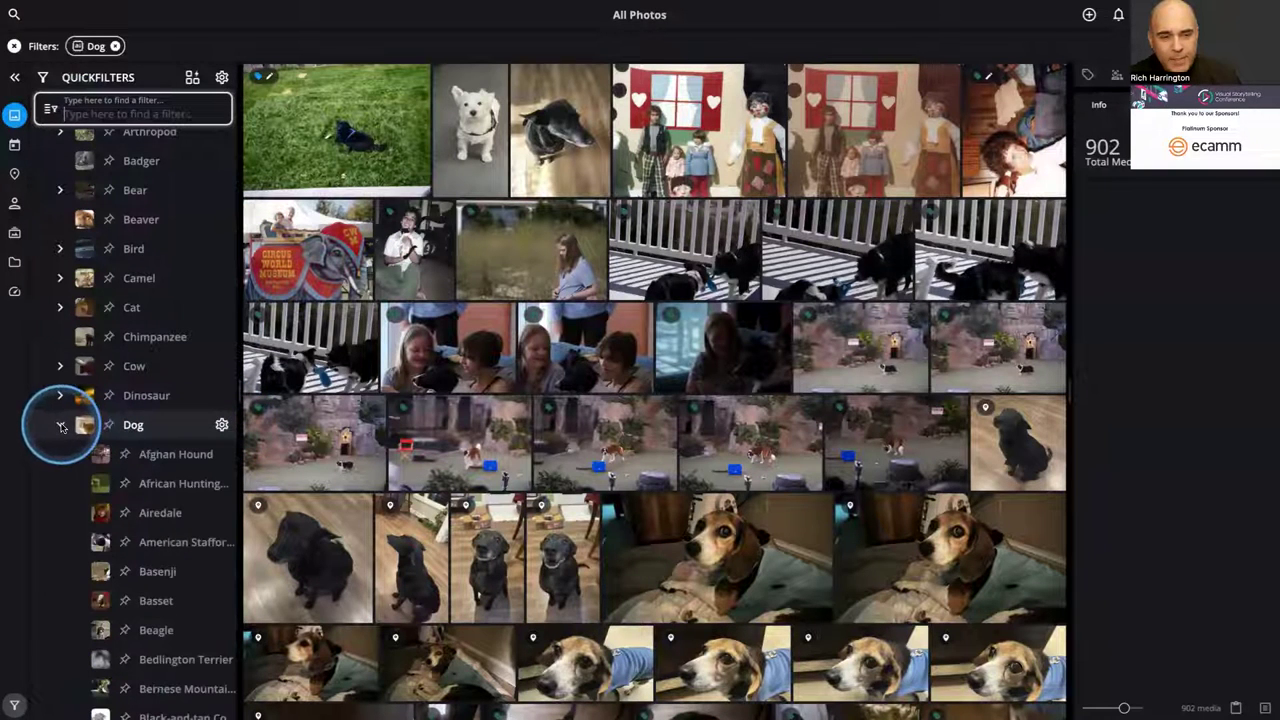
pyautogui.click(155, 630)
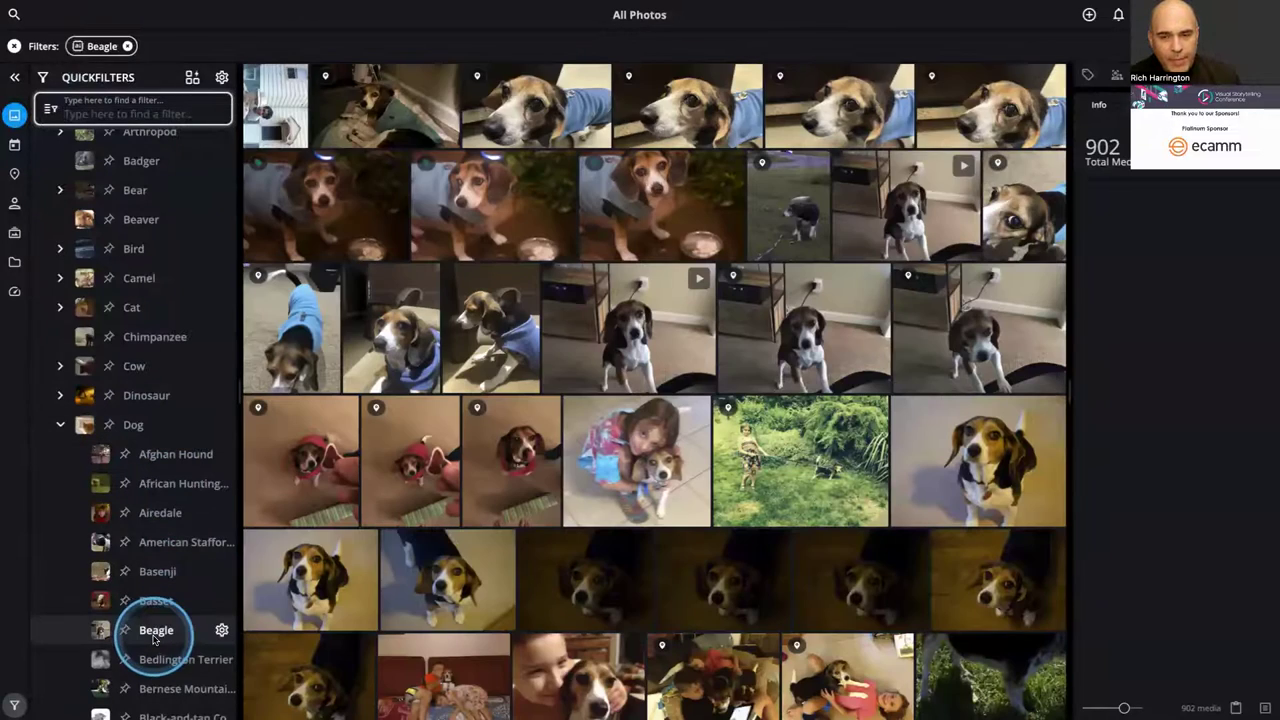
pyautogui.click(222, 630)
pyautogui.click(503, 457)
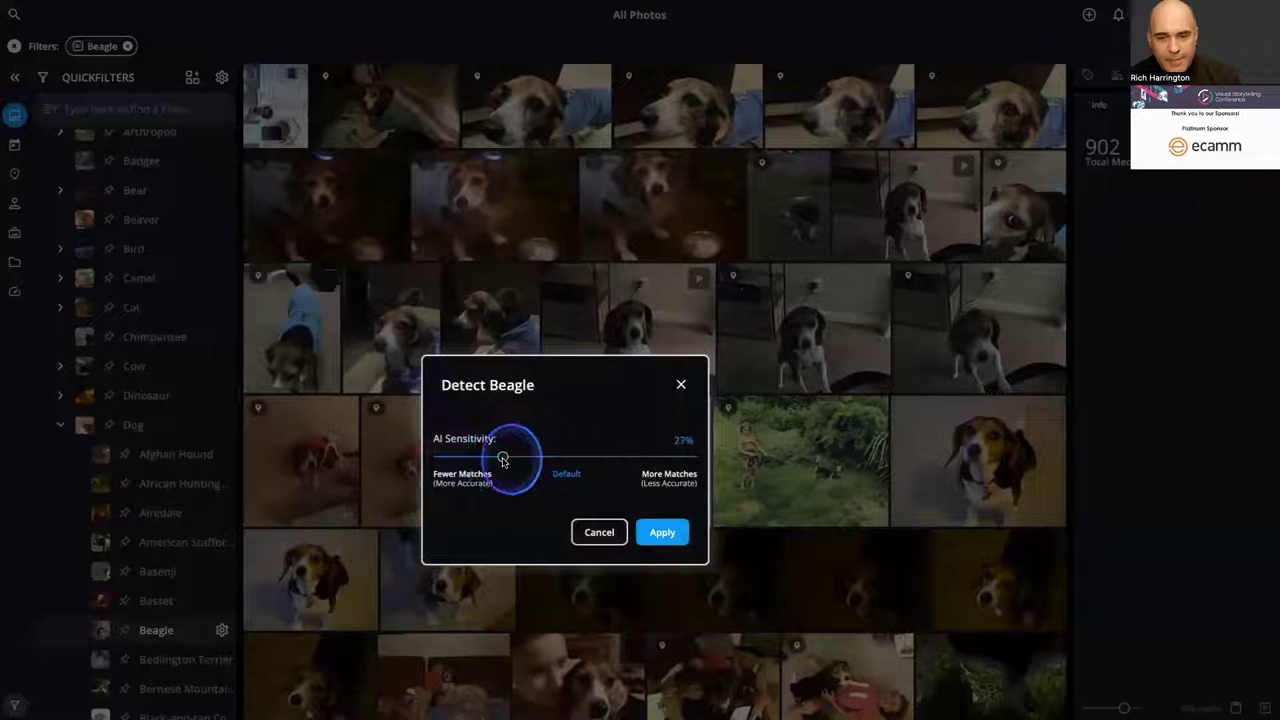
pyautogui.click(660, 532)
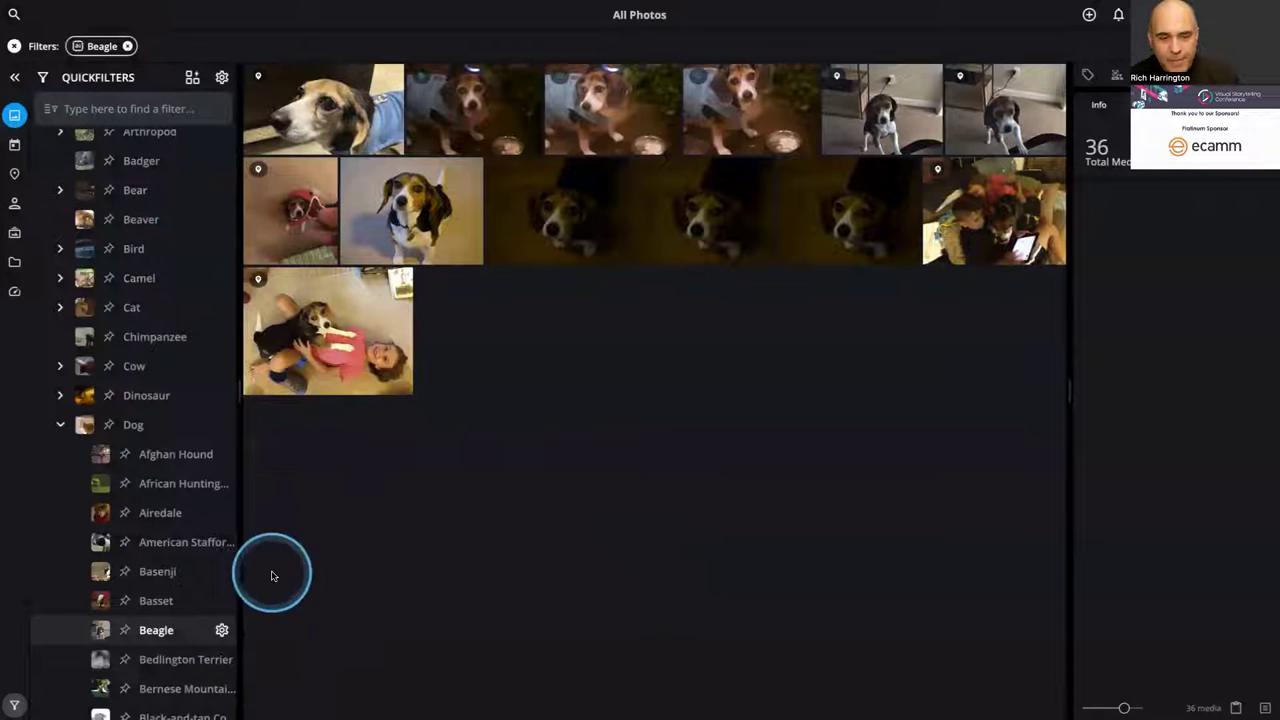
# - Raise the Beagle SmartTag's AI Sensitivity toward more, less accurate matches and apply it
pyautogui.click(222, 630)
pyautogui.click(643, 457)
pyautogui.click(659, 529)
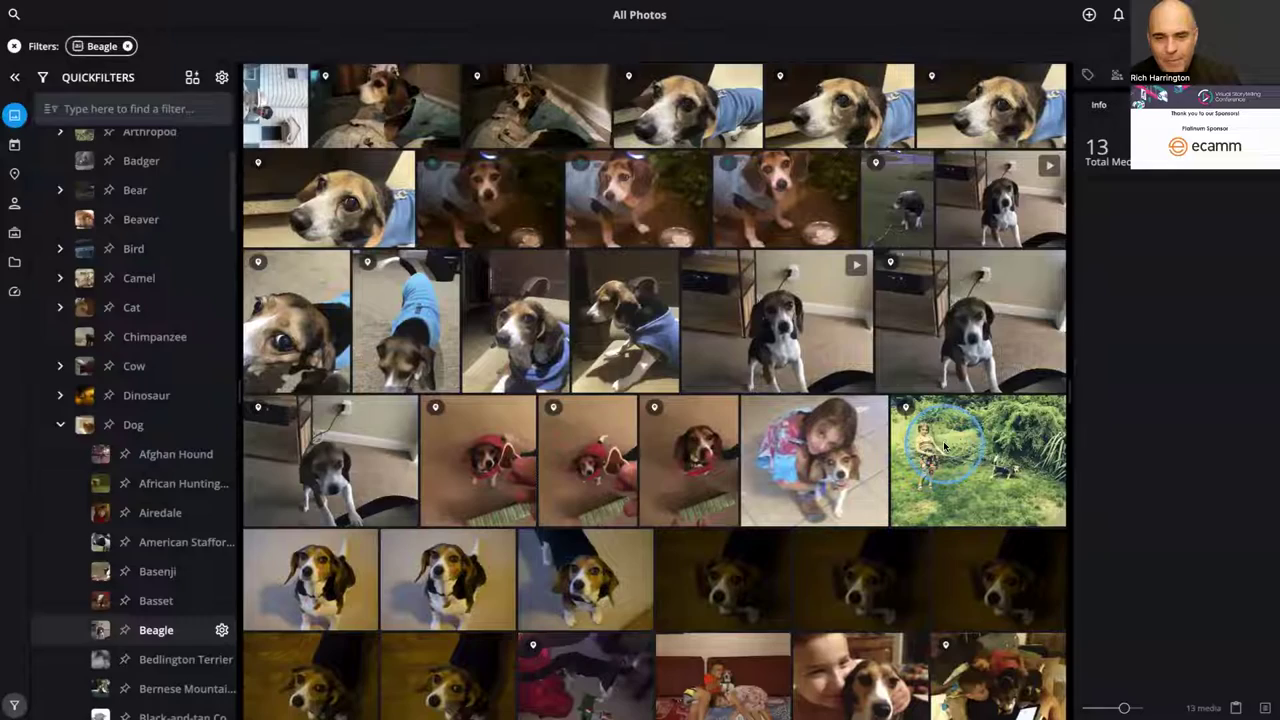
# - Open the Jun 8, 2014 photo of a girl walking a beagle, and the Dec 25, 2013 photo of the dog among gifts
pyautogui.doubleClick(1014, 463)
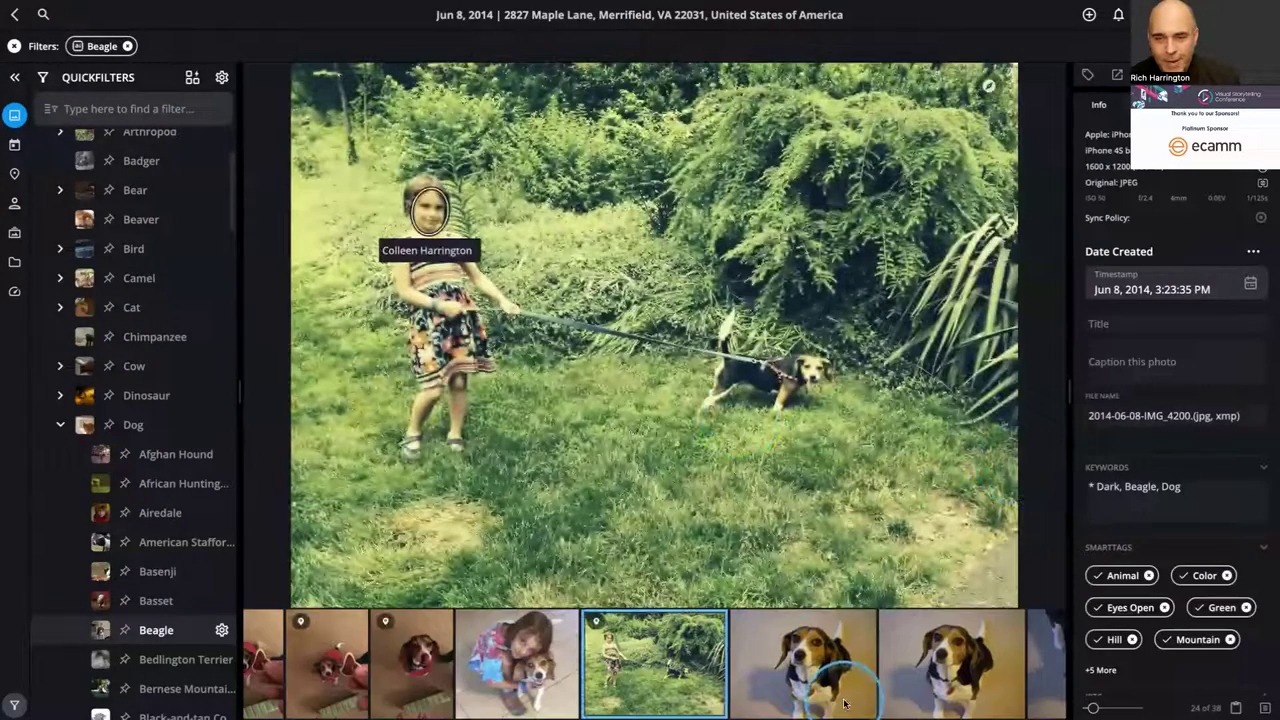
pyautogui.hscroll(10, 843, 703)
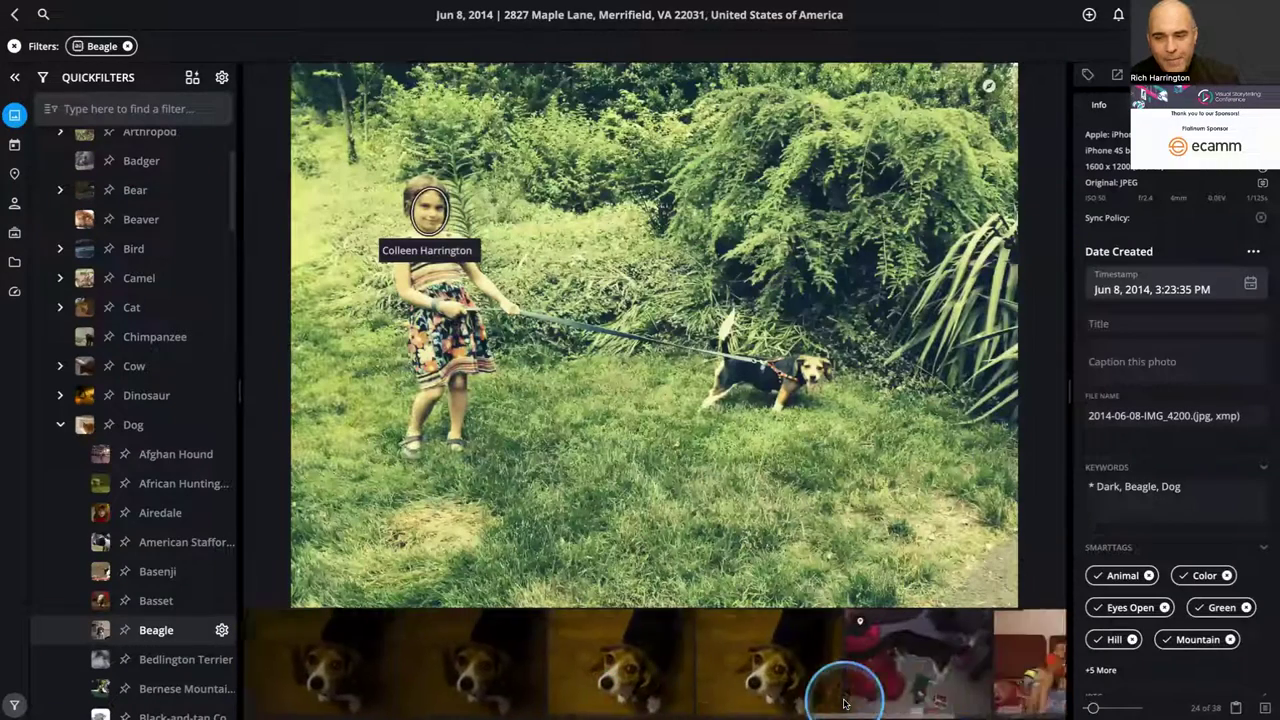
pyautogui.hscroll(5, 843, 703)
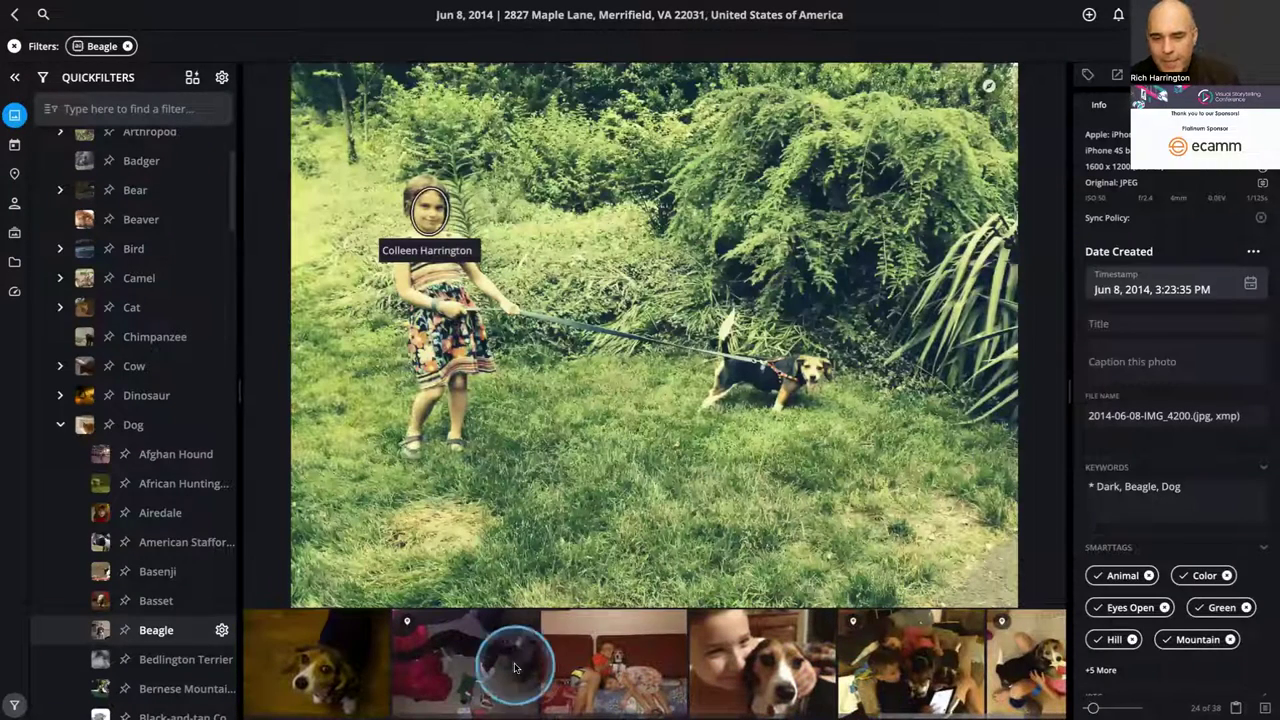
pyautogui.click(515, 668)
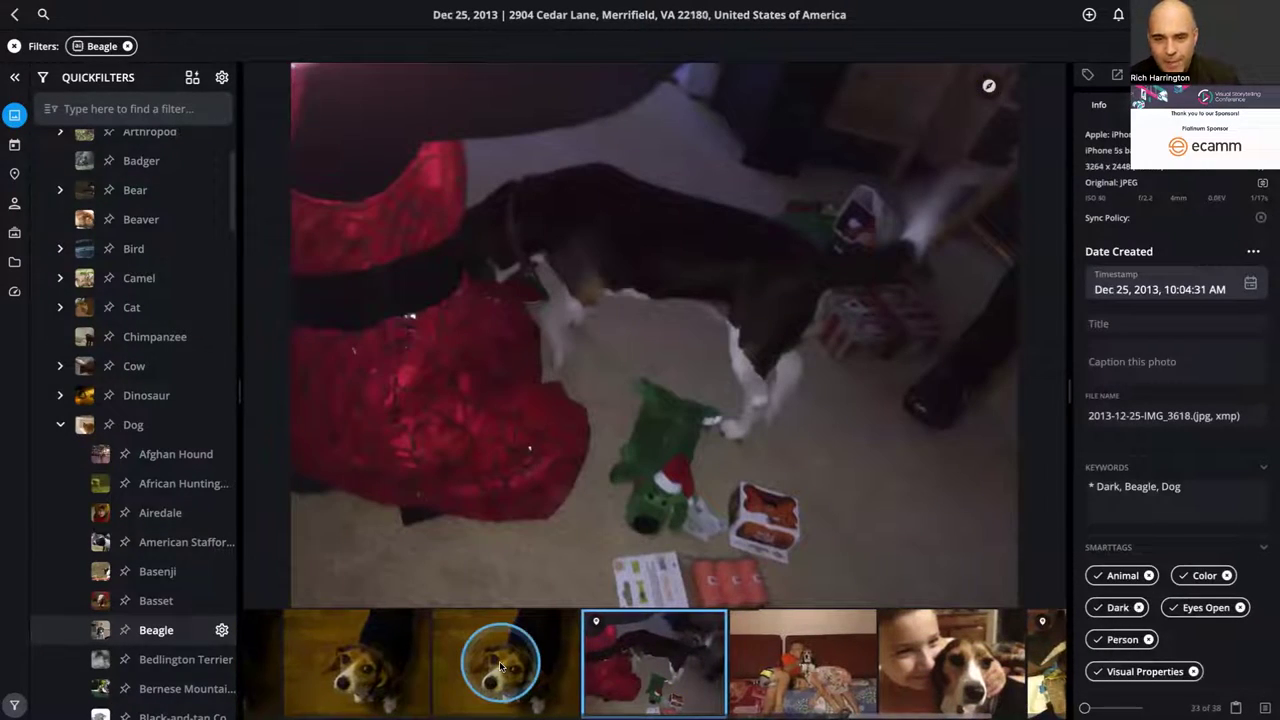
# - View the Oct 3, 2013 and Oct 13, 2012 photos among the Beagle matches, and return to the grid
pyautogui.hscroll(3, 500, 666)
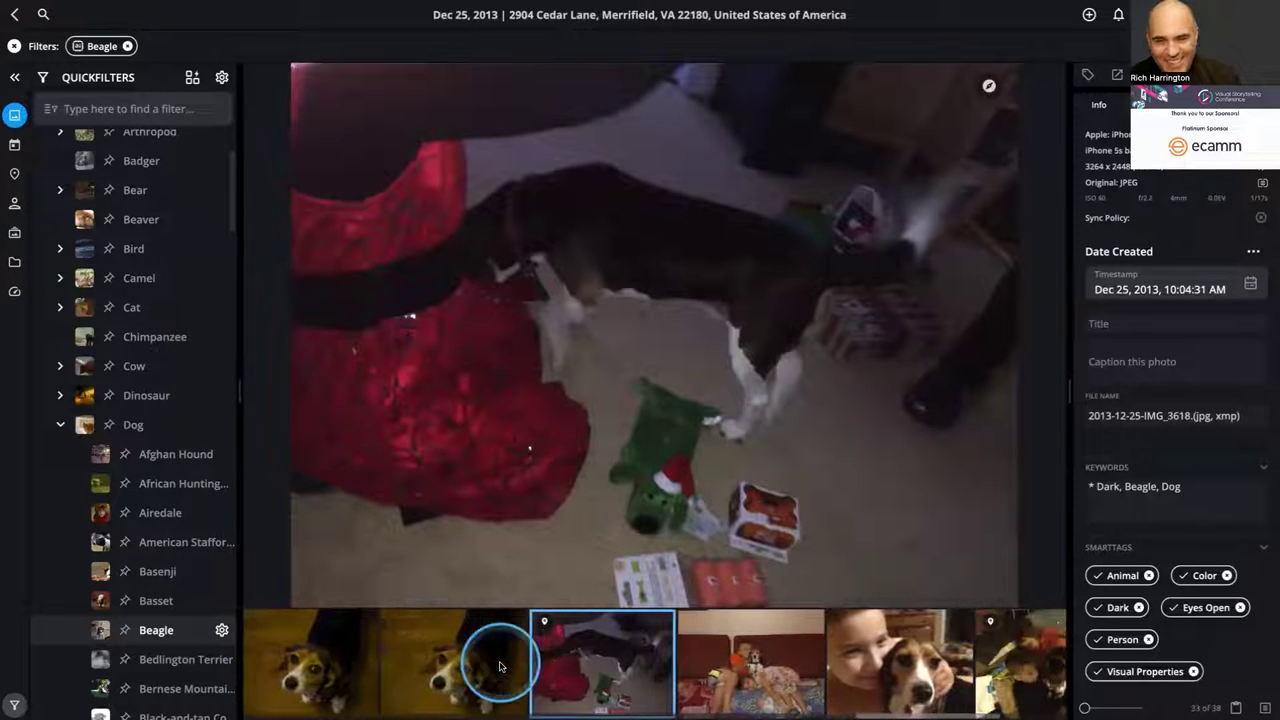
pyautogui.hscroll(5, 500, 666)
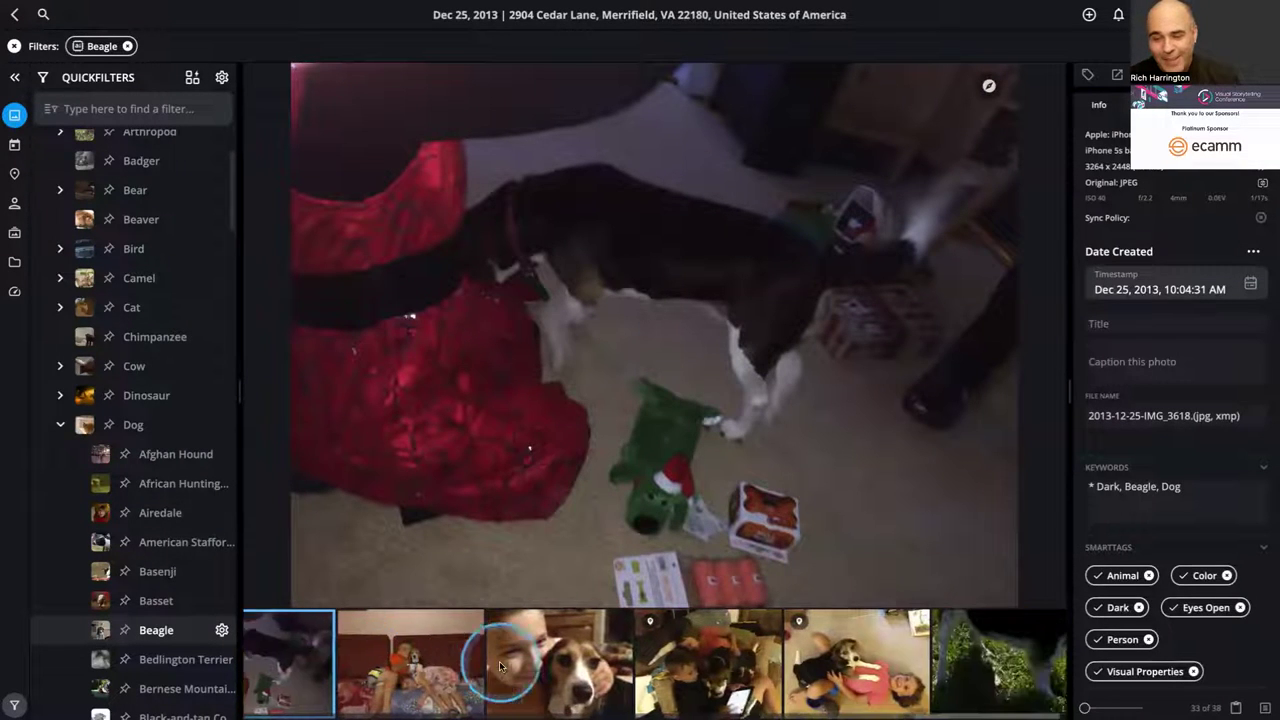
pyautogui.hscroll(3, 500, 666)
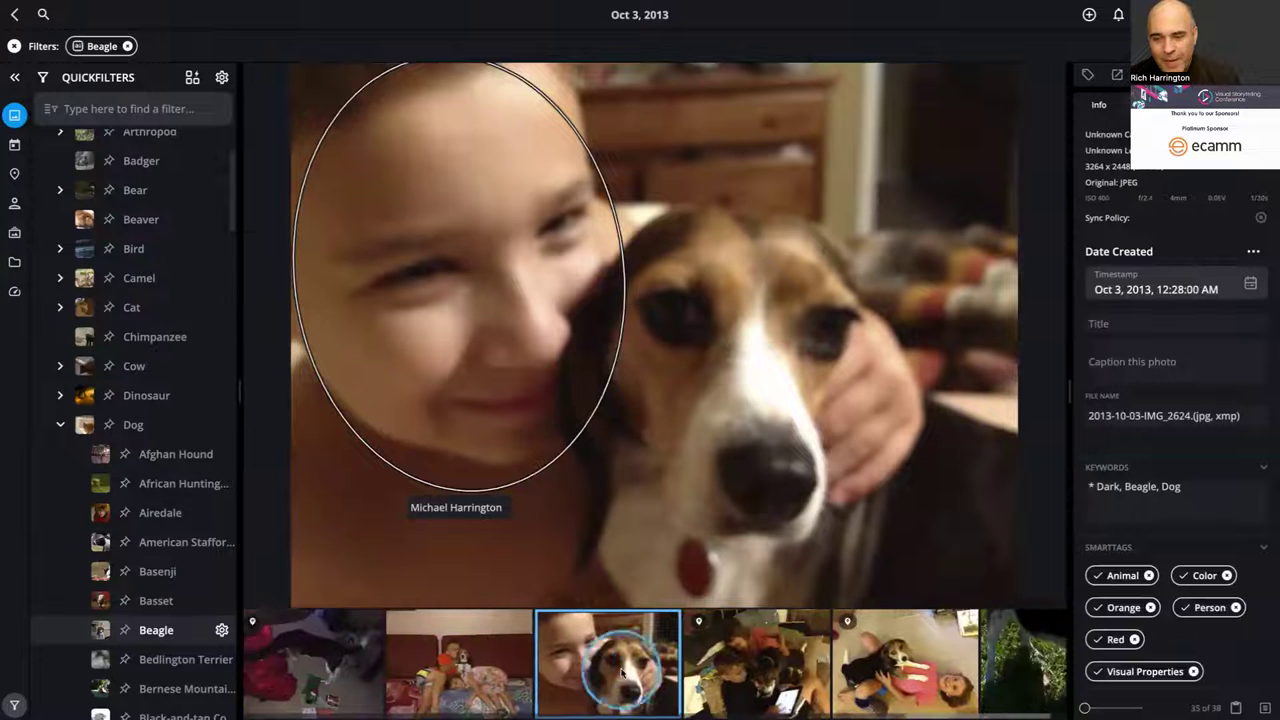
pyautogui.click(916, 674)
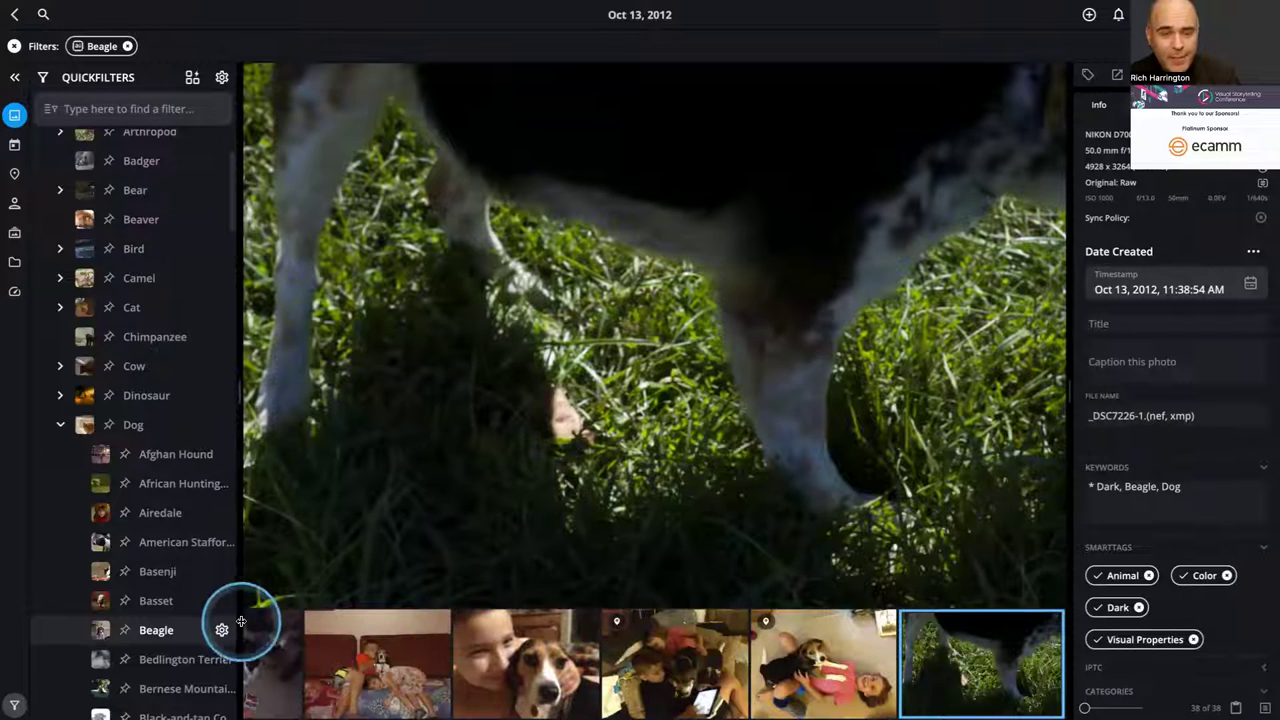
pyautogui.click(17, 15)
pyautogui.scroll(2, 610, 253)
pyautogui.click(610, 258)
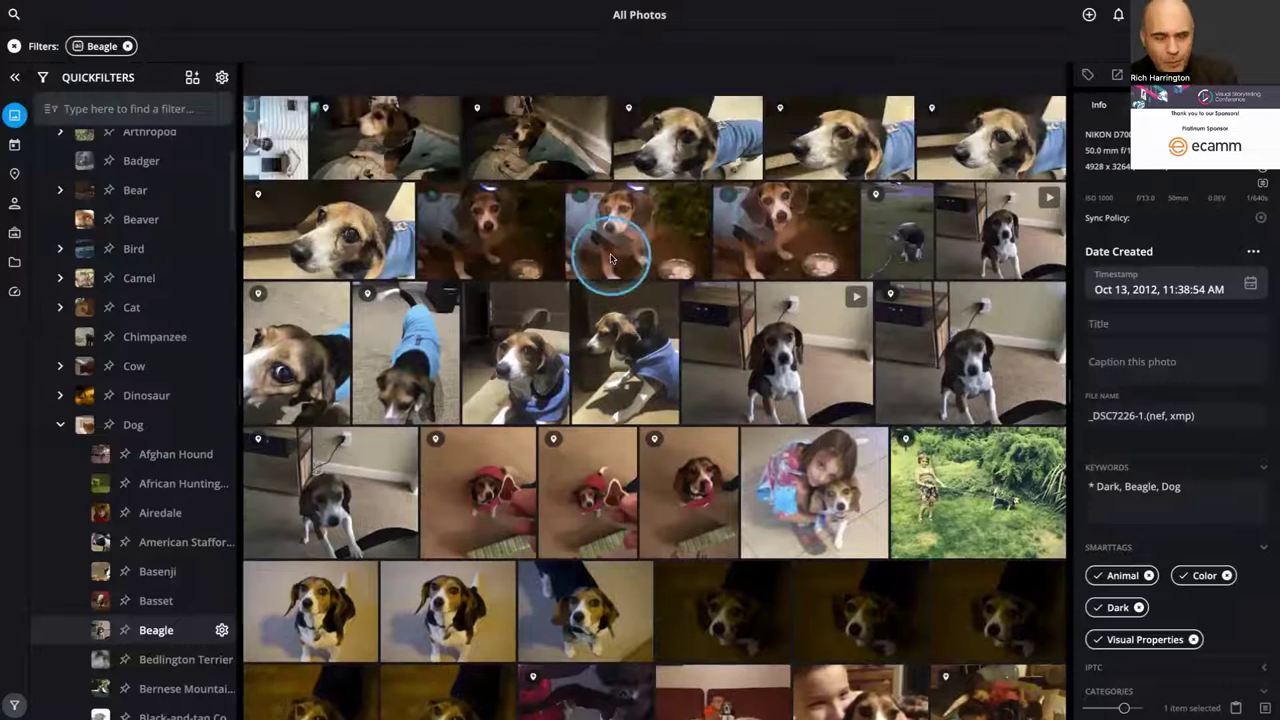
# - Select all photos matching the Beagle filter and pin that filter so it stays active
pyautogui.scroll(-1, 610, 258)
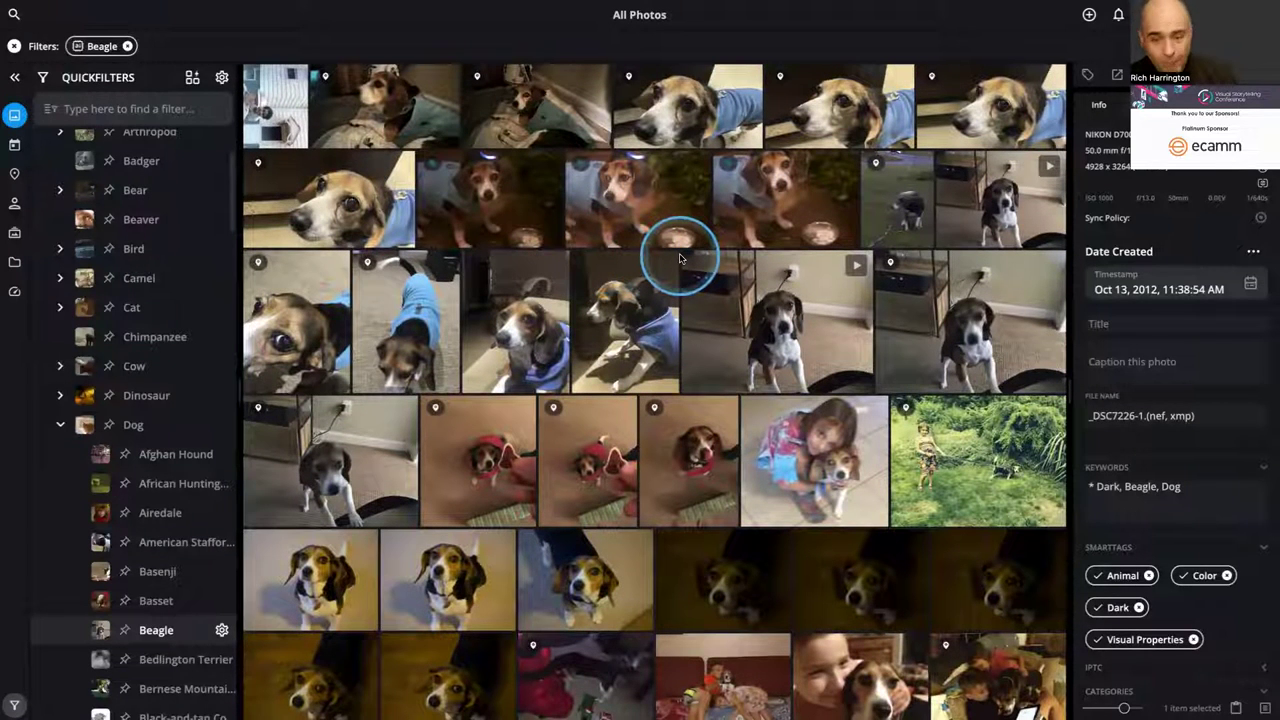
pyautogui.hotkey('ctrl', 'a')
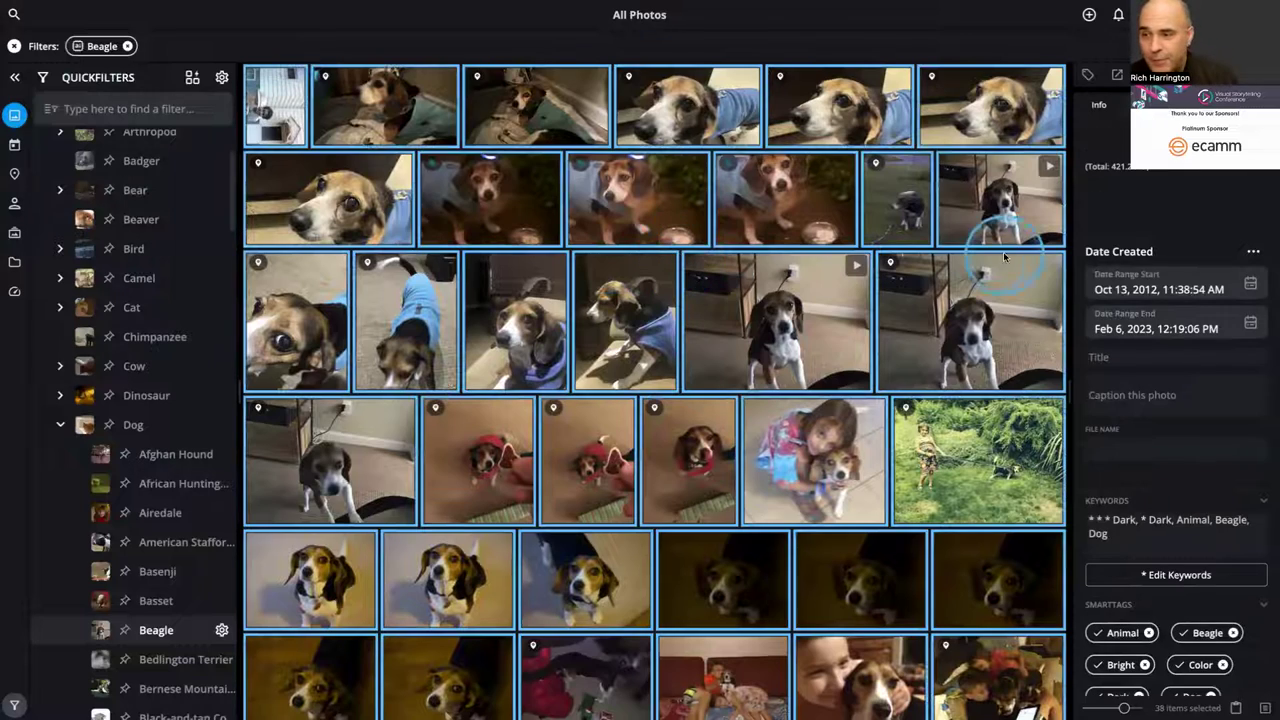
pyautogui.scroll(-4, 1000, 258)
pyautogui.scroll(4, 1003, 258)
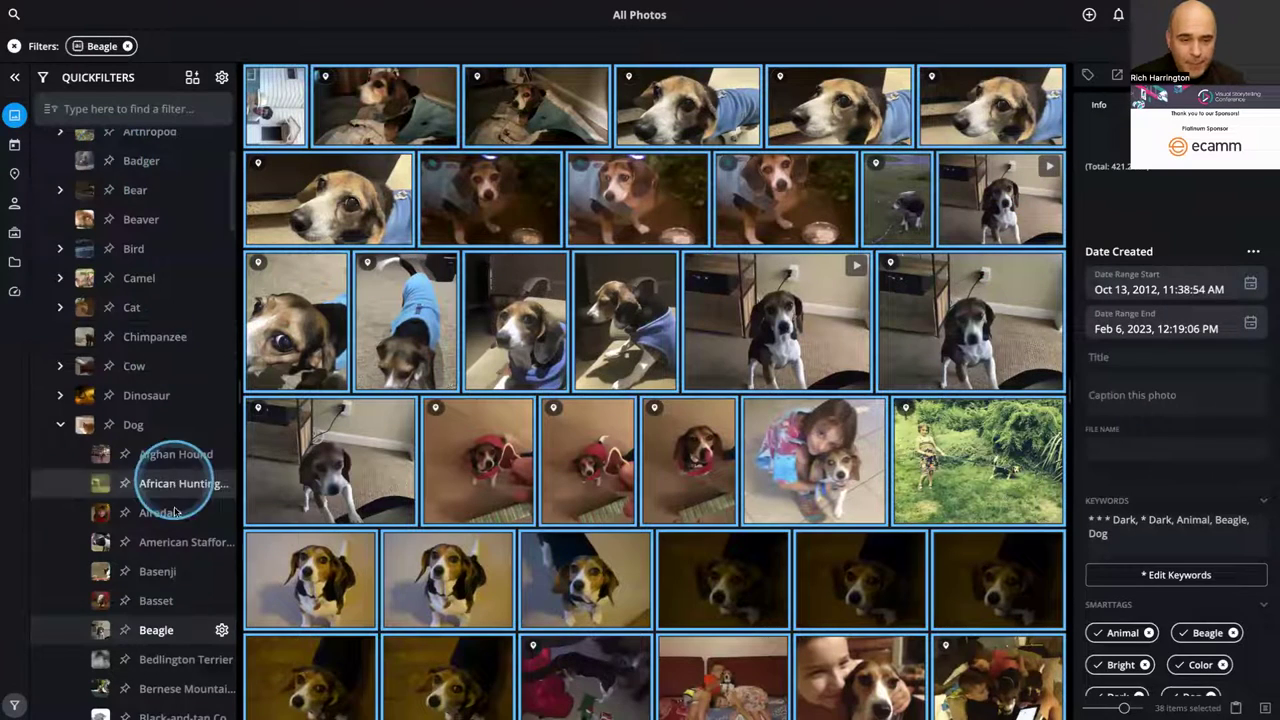
pyautogui.click(126, 630)
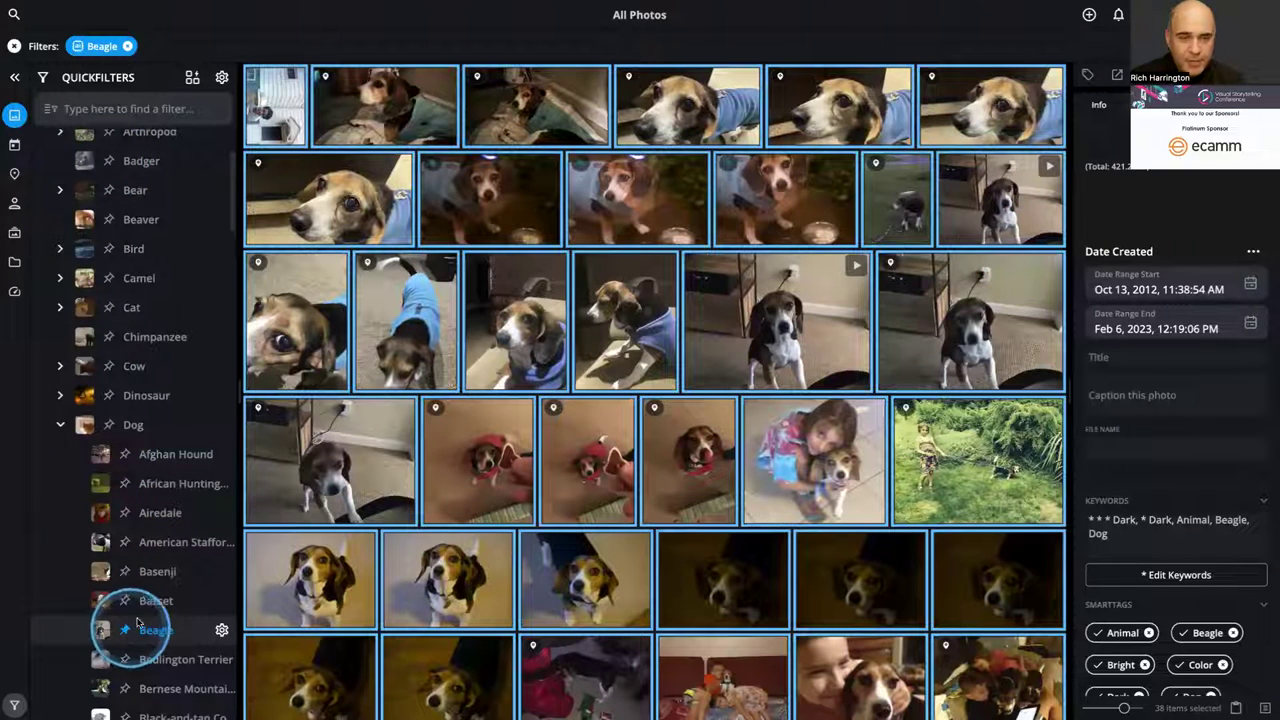
pyautogui.scroll(5, 150, 390)
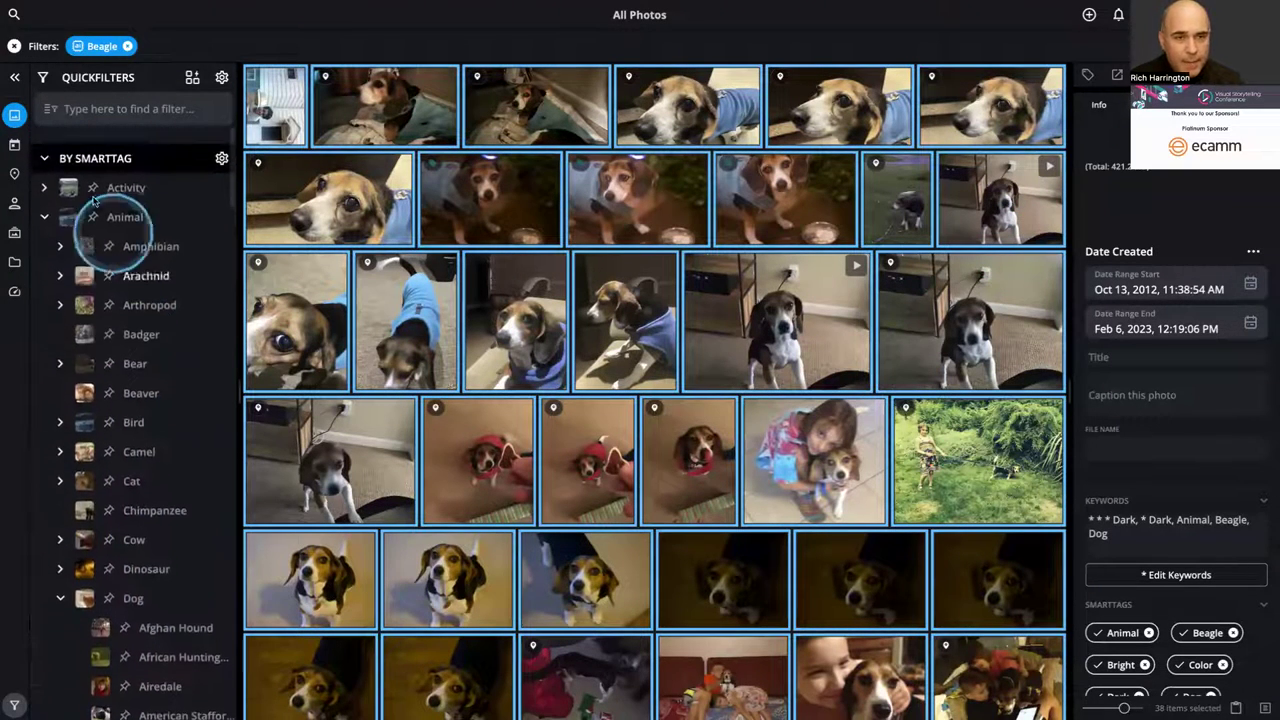
# - Find the daughter's person filter by searching the quick filters for her first name, add it to the Beagle filter, and select all matching photos
pyautogui.click(44, 144)
pyautogui.click(90, 112)
pyautogui.write('c')
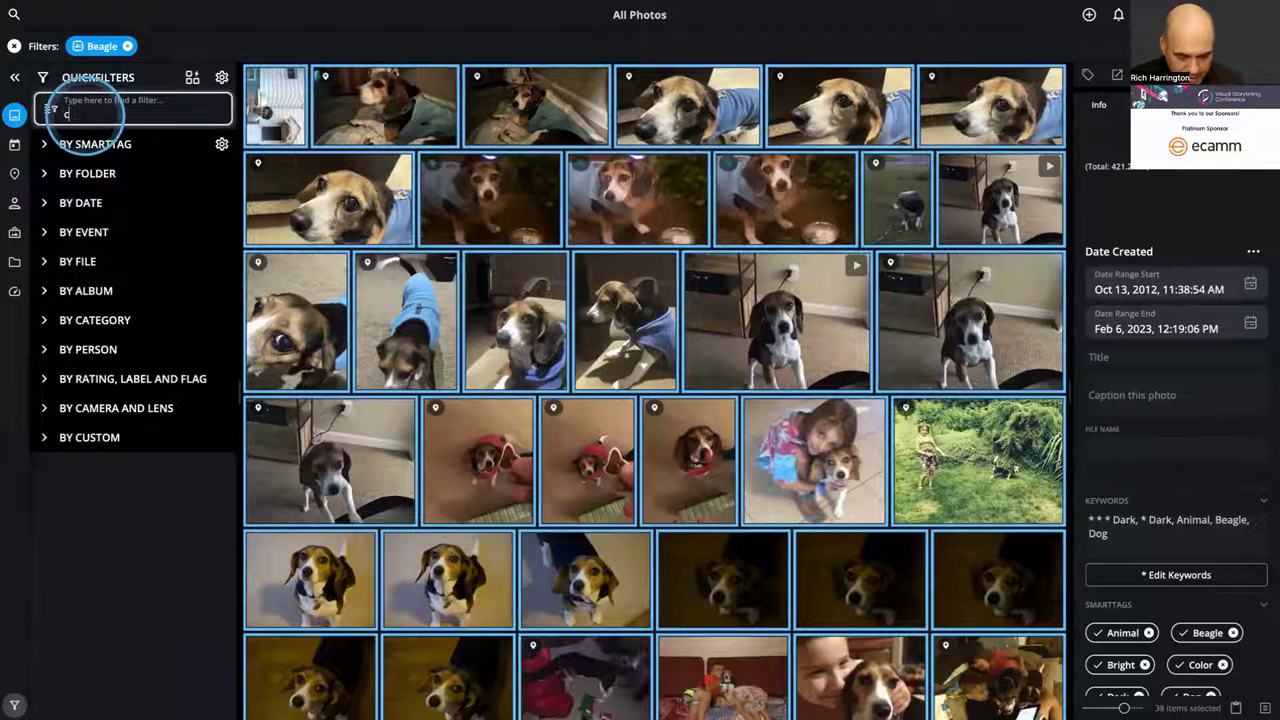
pyautogui.write('ollee')
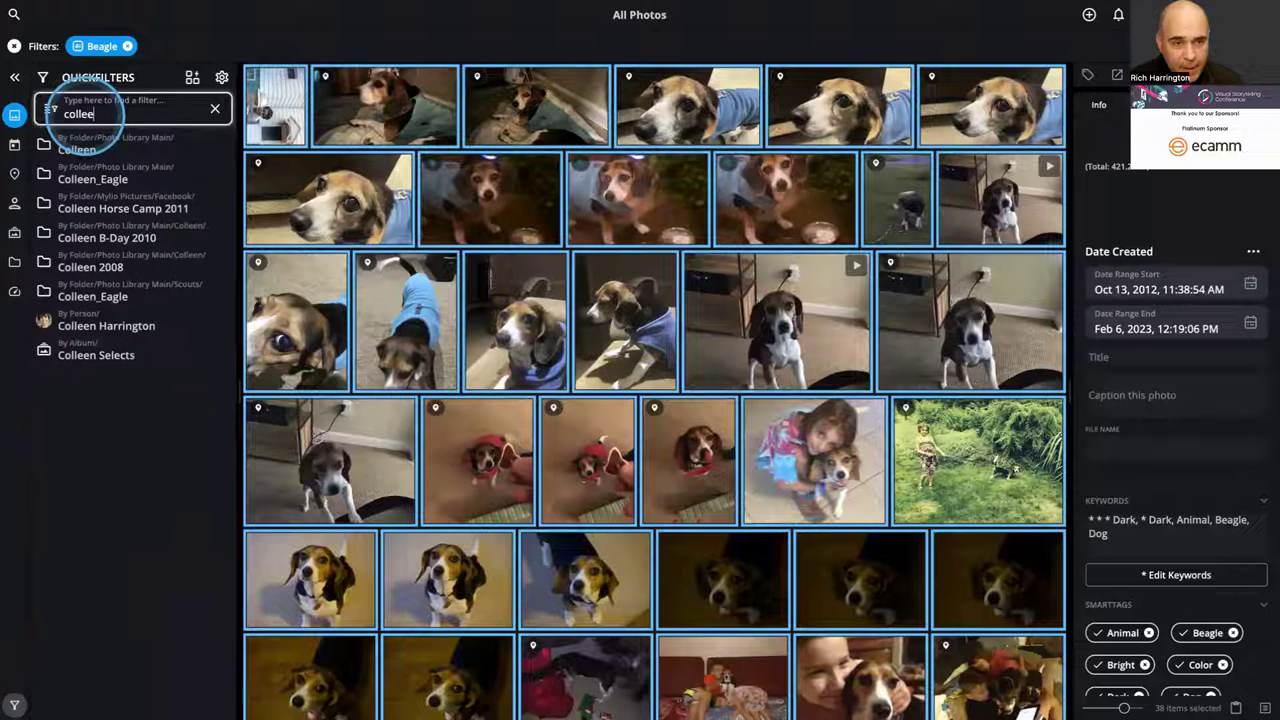
pyautogui.scroll(-2, 150, 290)
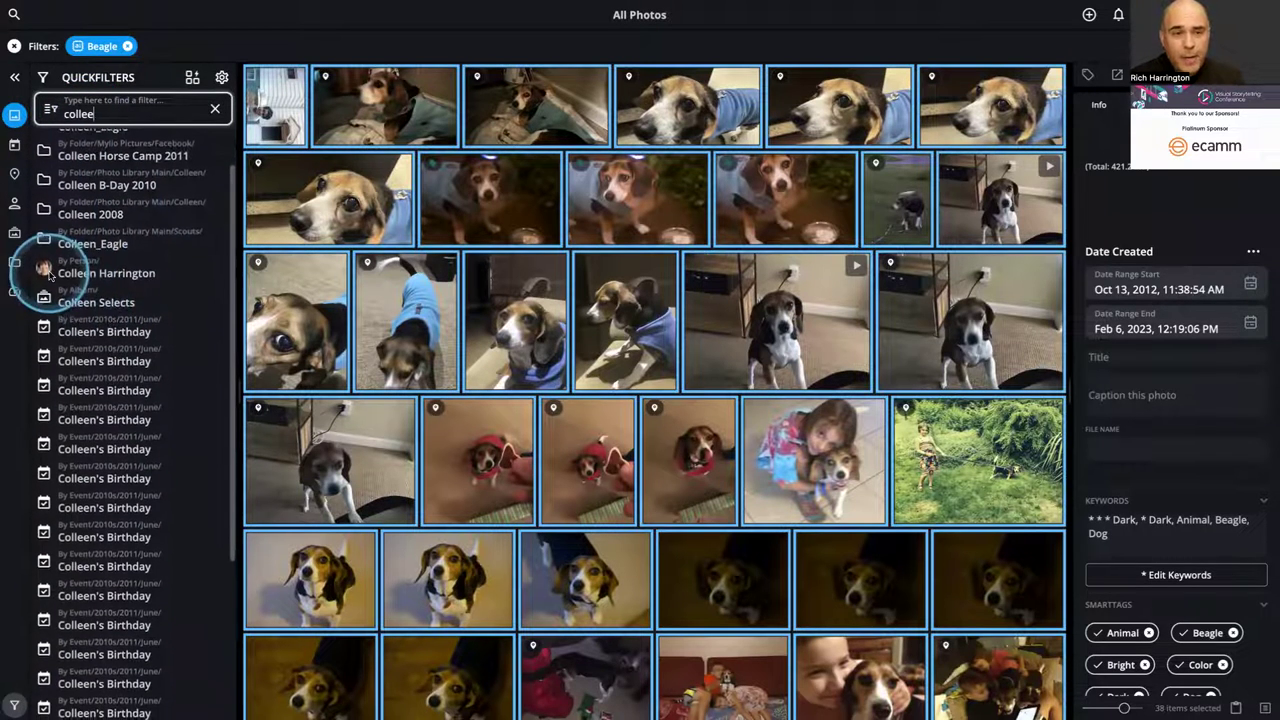
pyautogui.click(45, 280)
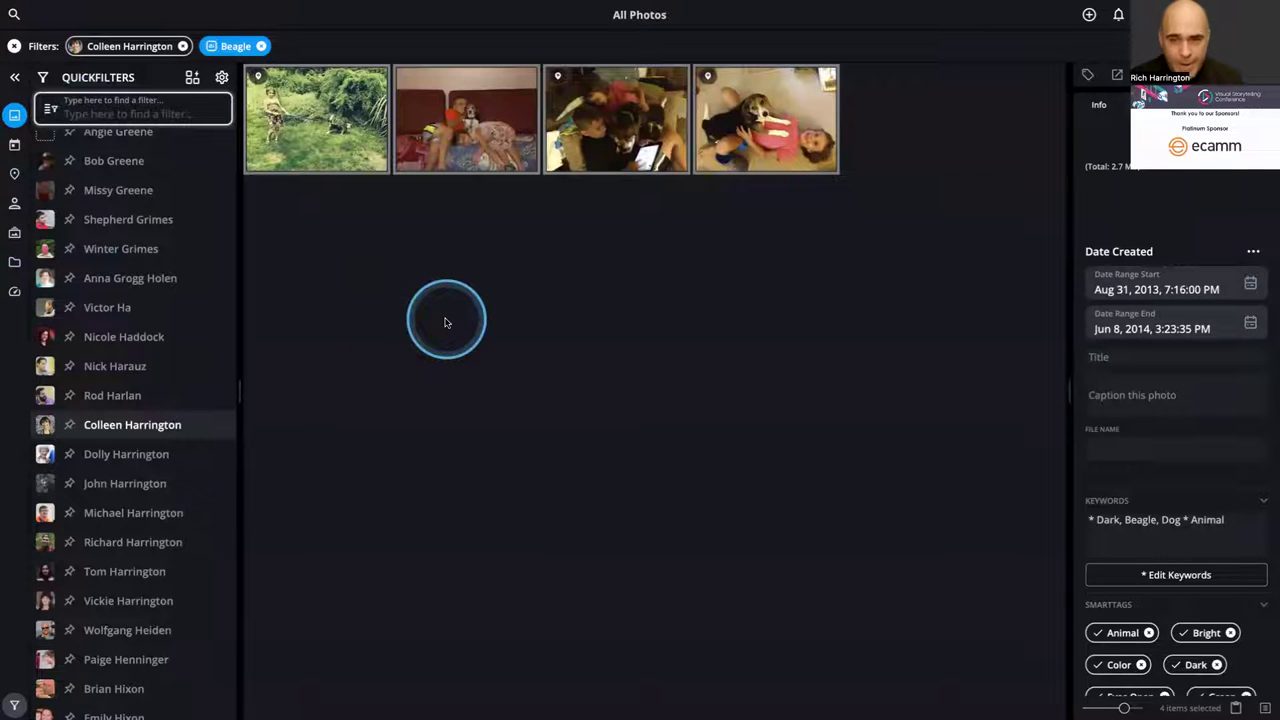
pyautogui.scroll(5, 446, 322)
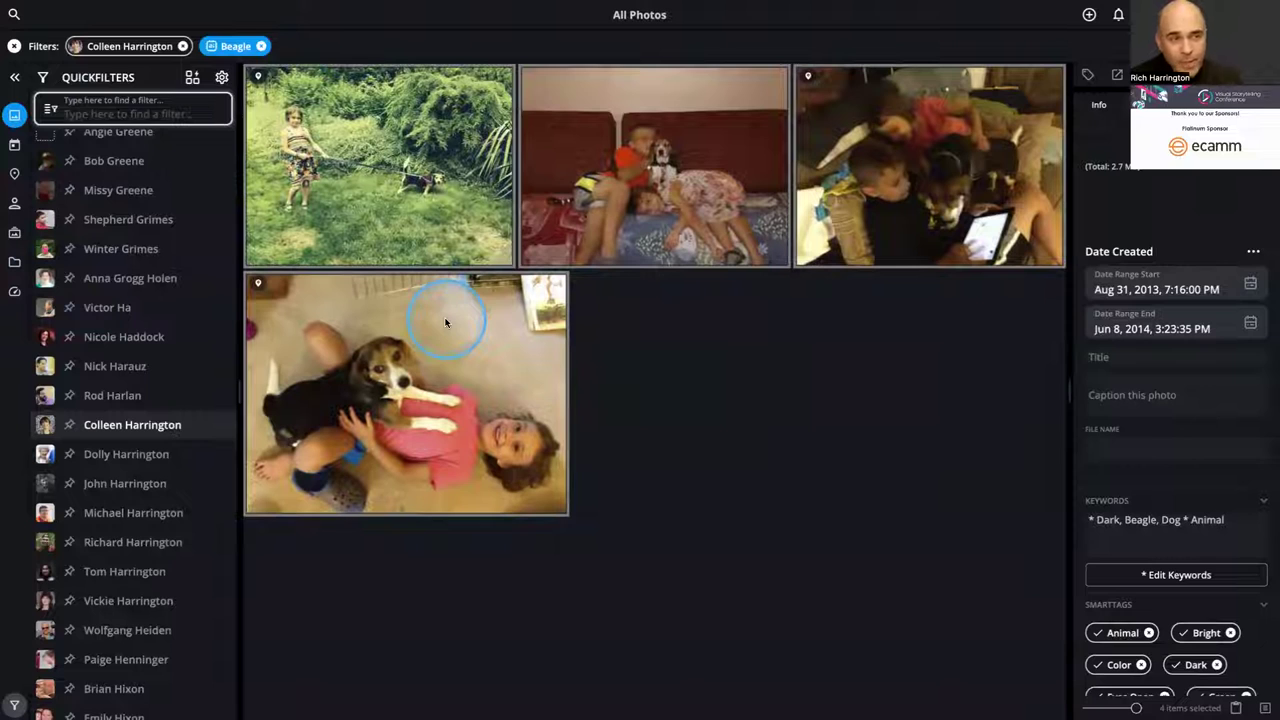
pyautogui.press('super+a')
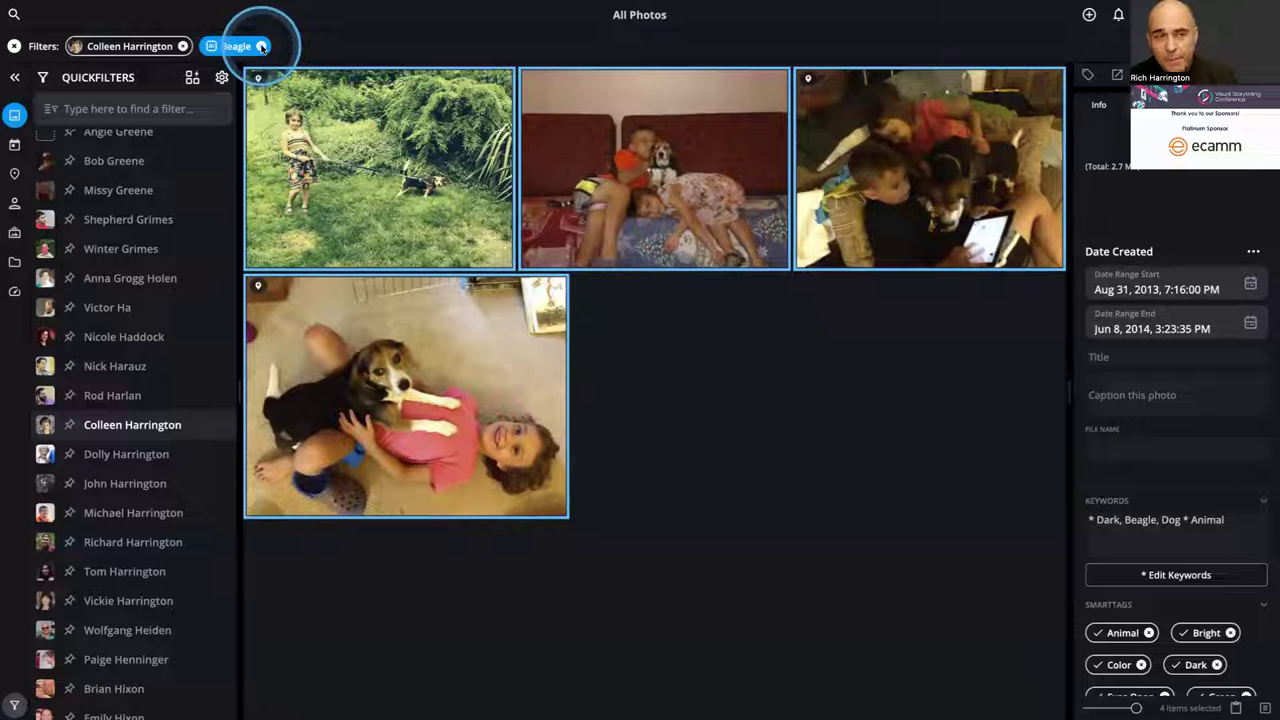
# - Remove both the Beagle filter and the person filter from All Photos
pyautogui.click(261, 46)
pyautogui.click(182, 46)
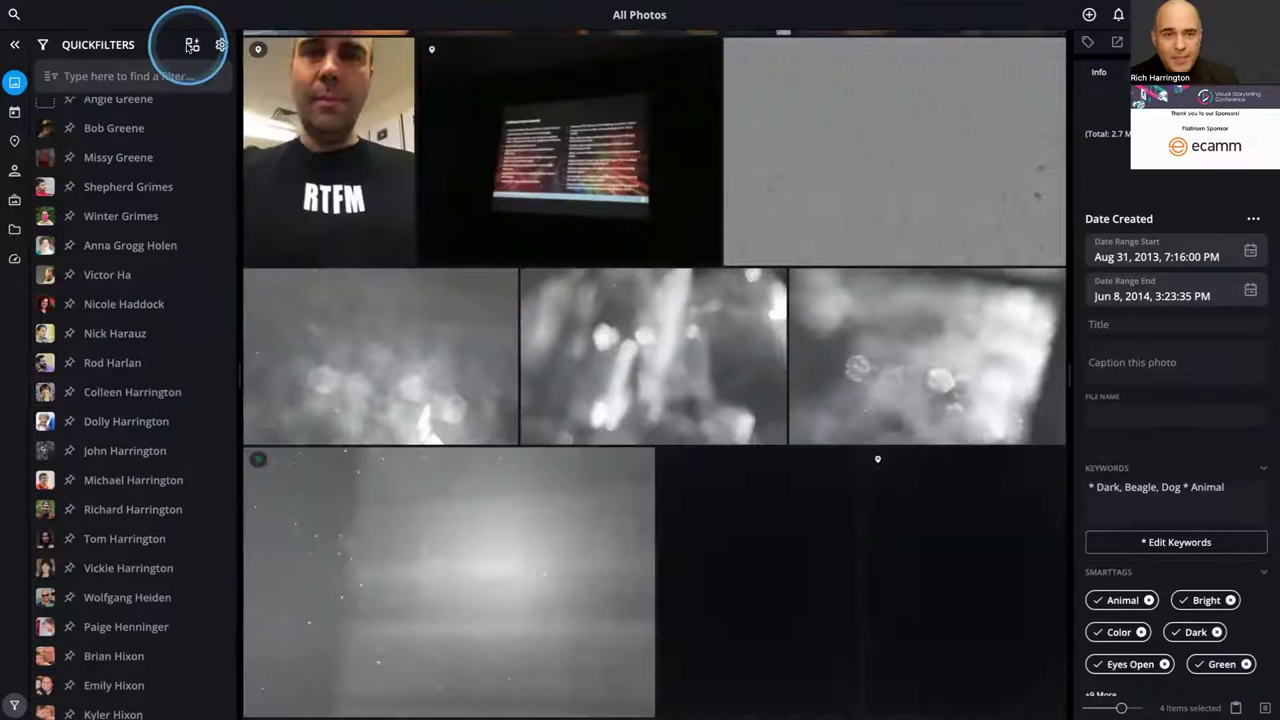
pyautogui.scroll(-2, 128, 214)
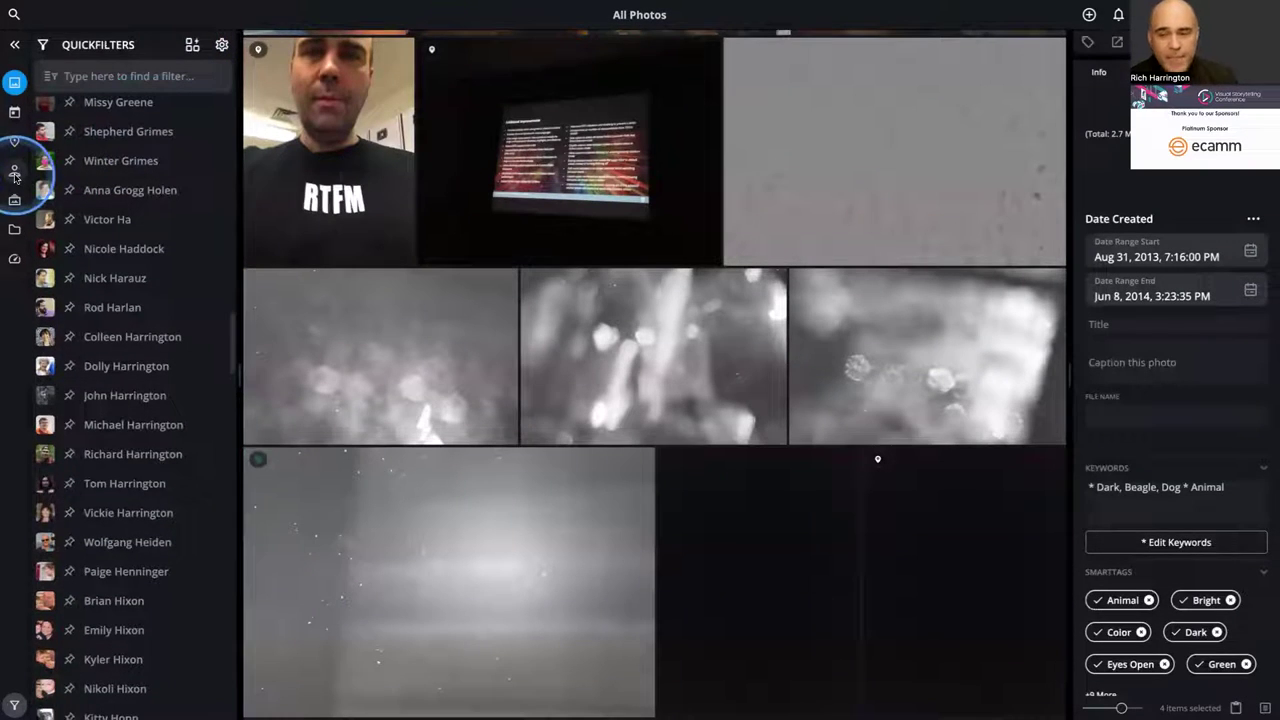
# - Open the Untagged group in the People view and start batch face tagging
pyautogui.click(15, 172)
pyautogui.click(566, 293)
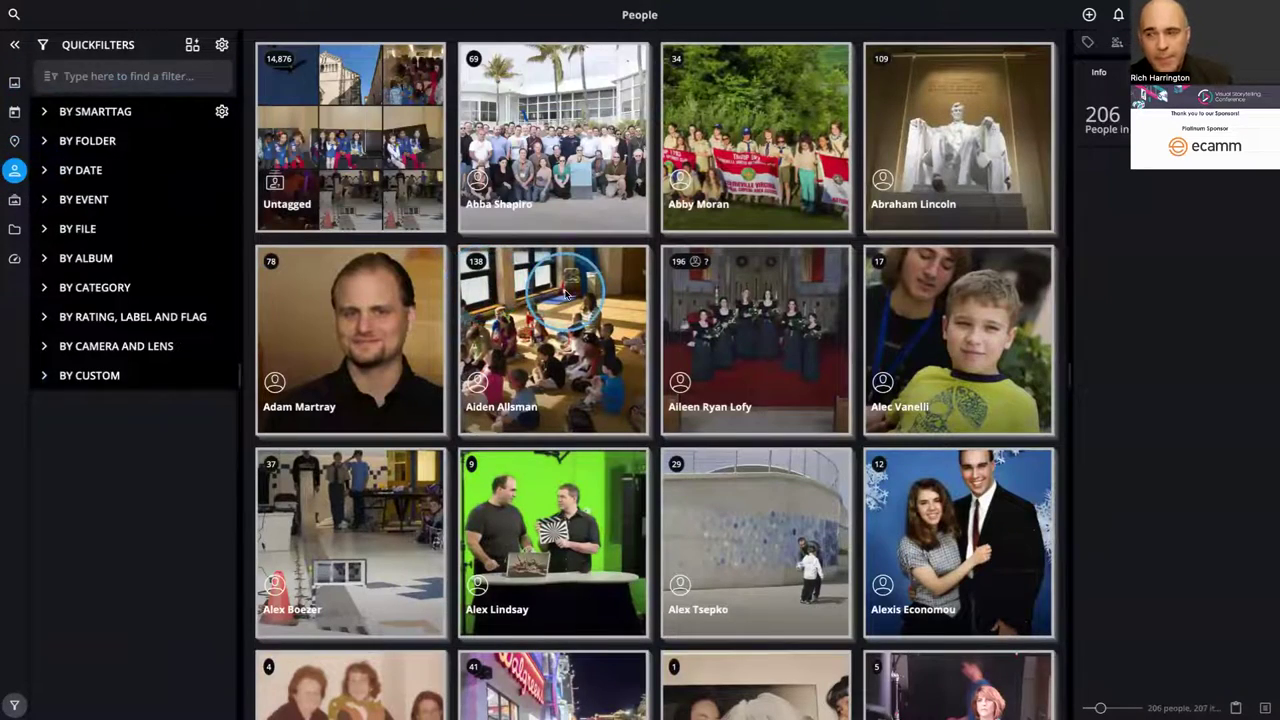
pyautogui.click(386, 177)
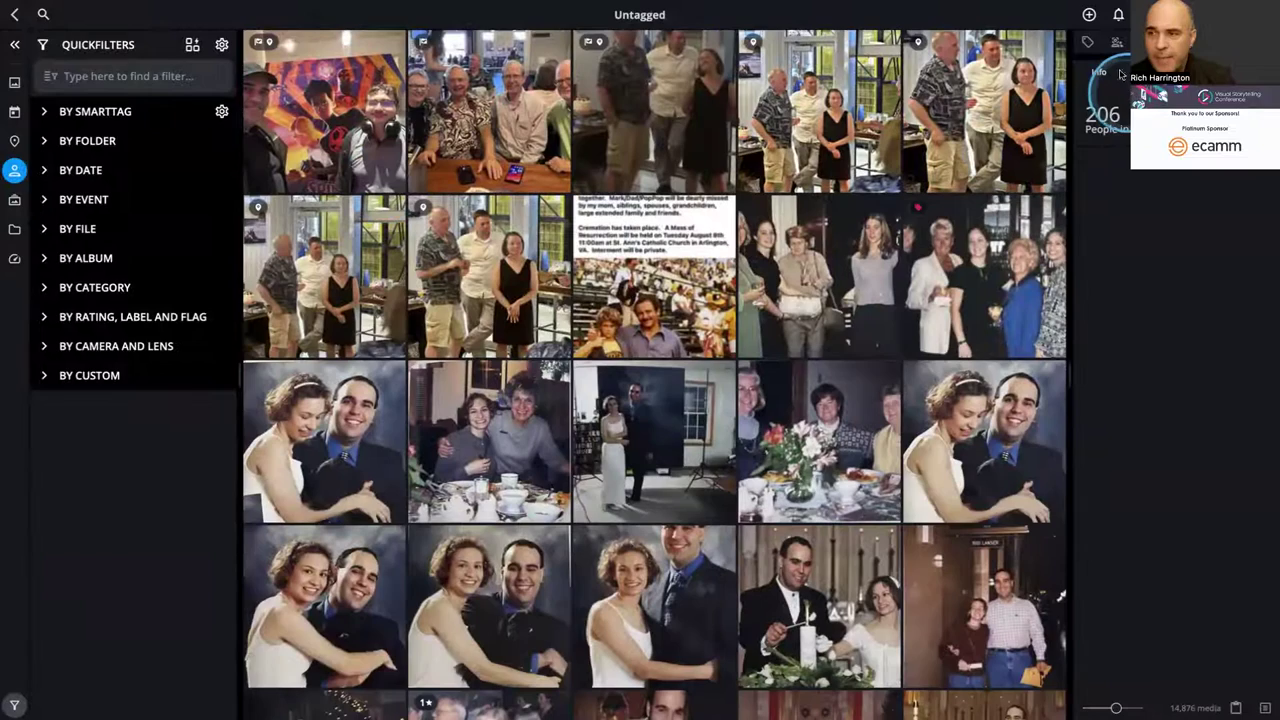
pyautogui.click(1117, 45)
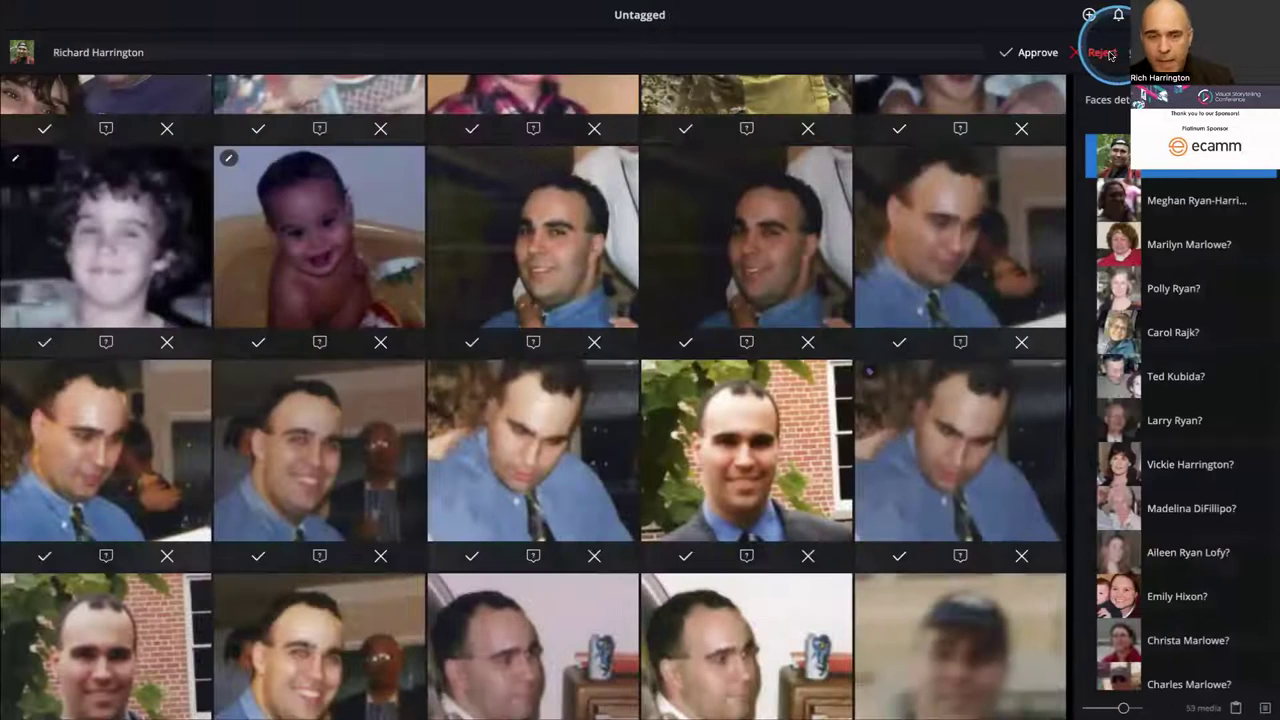
# - Examine all the suggested face matches for the first person in the untagged batch
pyautogui.click(802, 238)
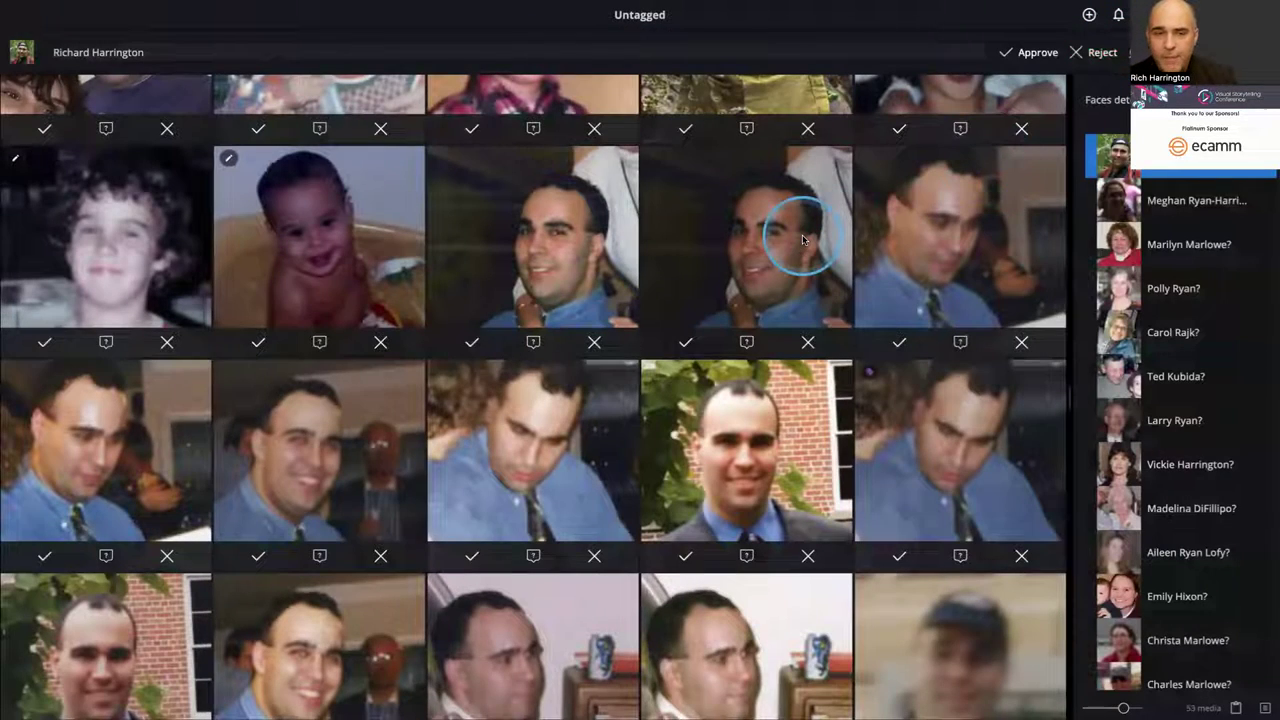
pyautogui.scroll(3, 802, 238)
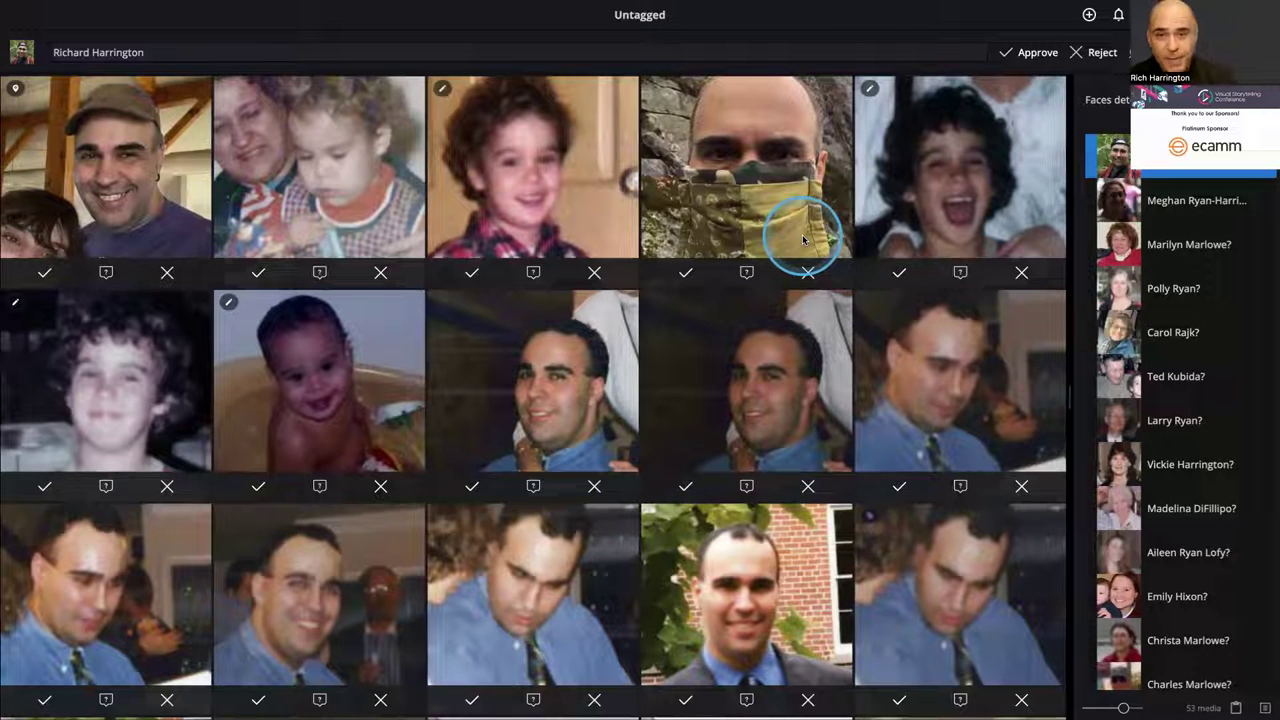
pyautogui.scroll(-4, 966, 245)
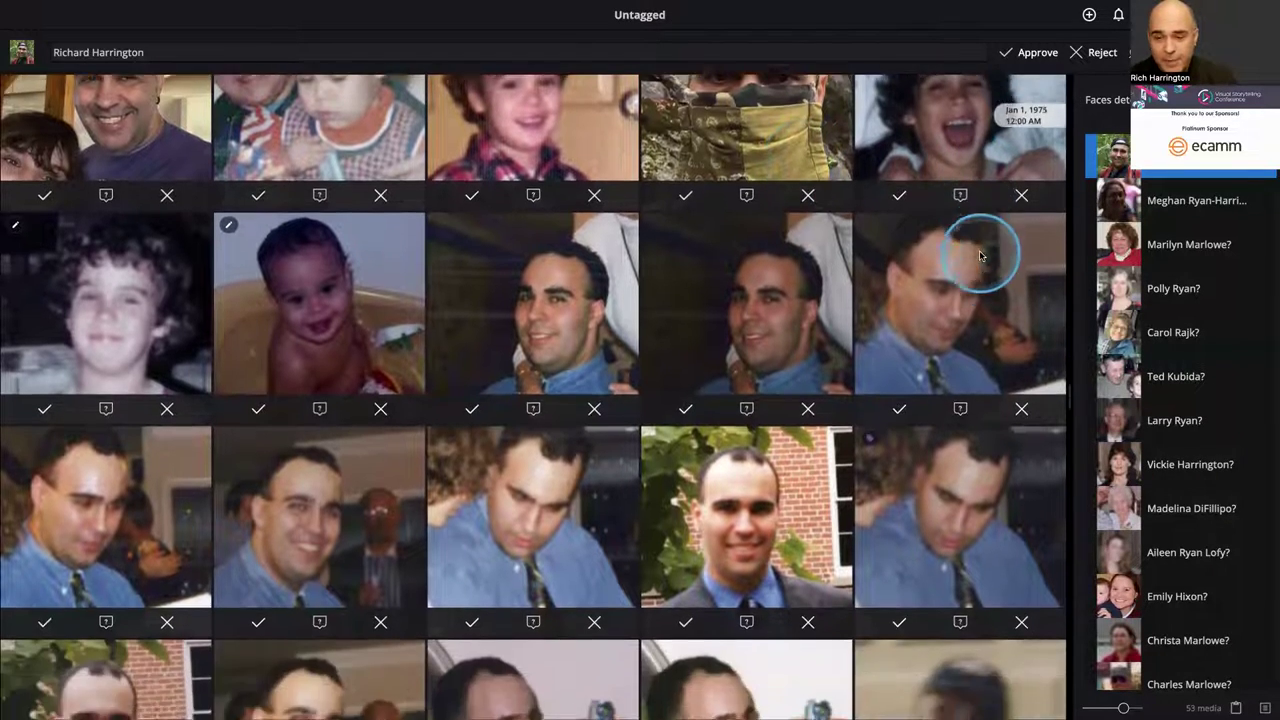
pyautogui.scroll(-1, 980, 256)
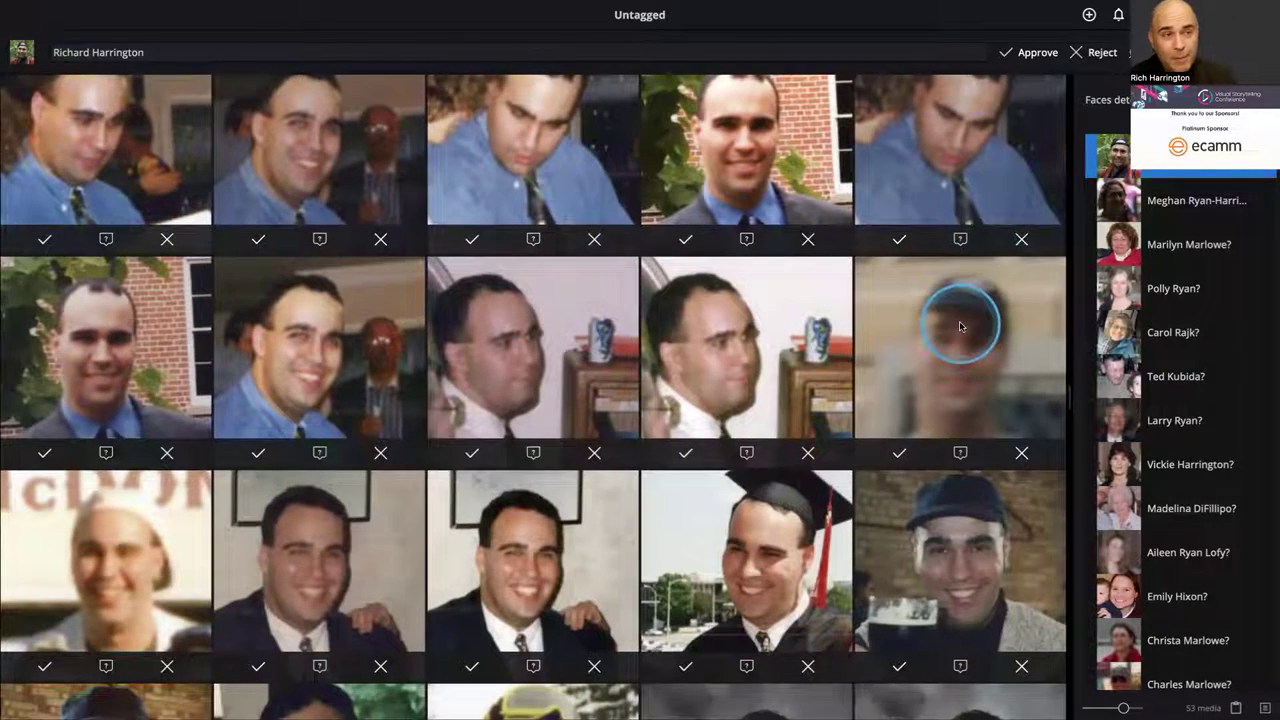
pyautogui.scroll(-3, 960, 326)
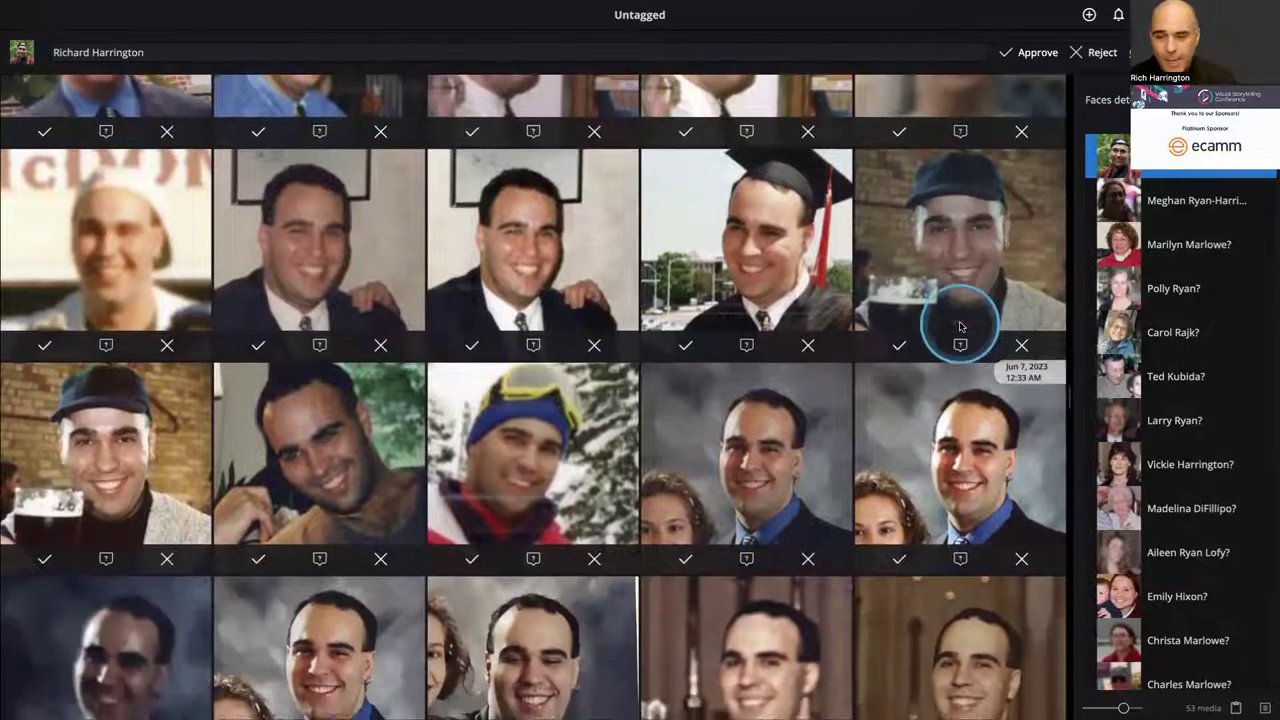
pyautogui.scroll(-4, 960, 326)
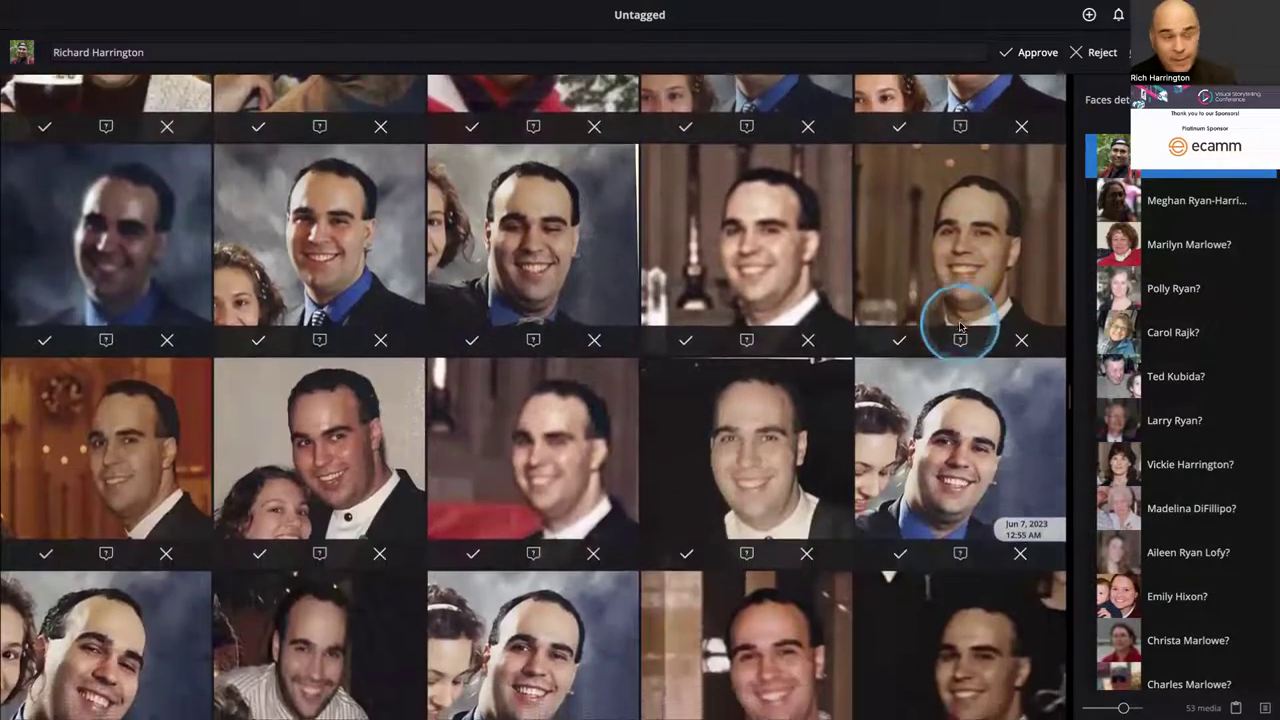
pyautogui.scroll(-2, 960, 326)
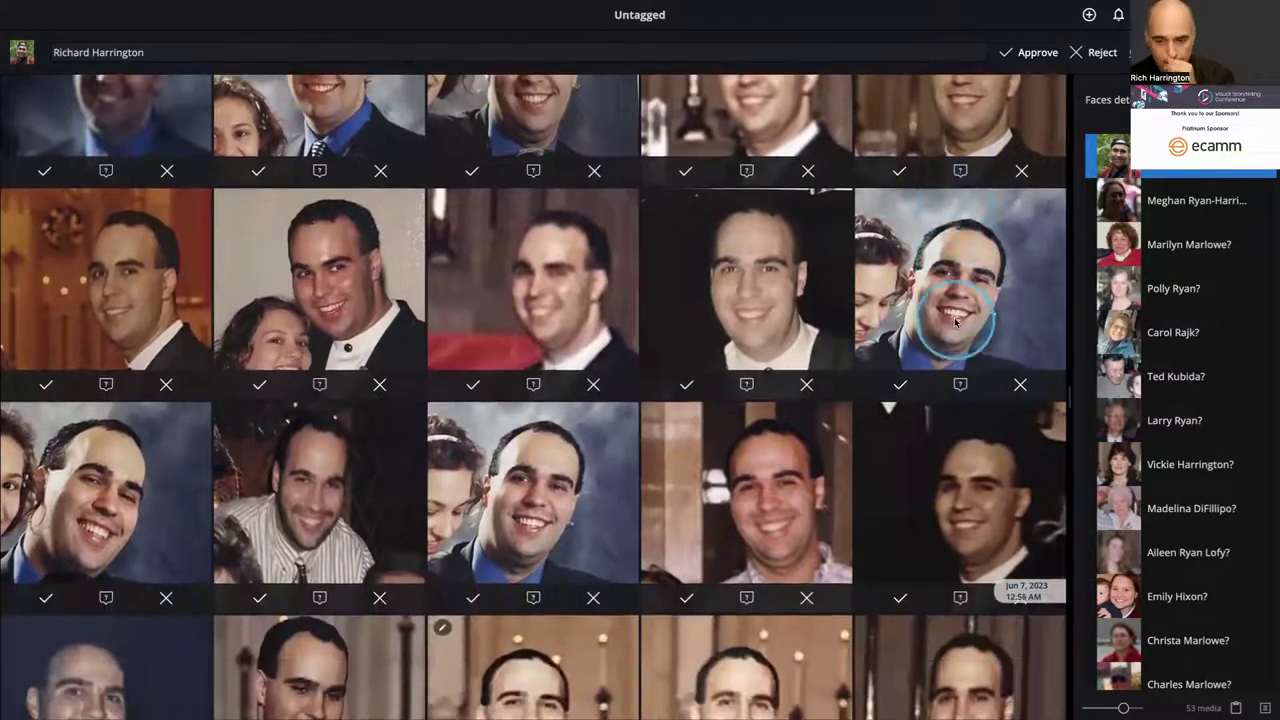
pyautogui.scroll(-4, 955, 322)
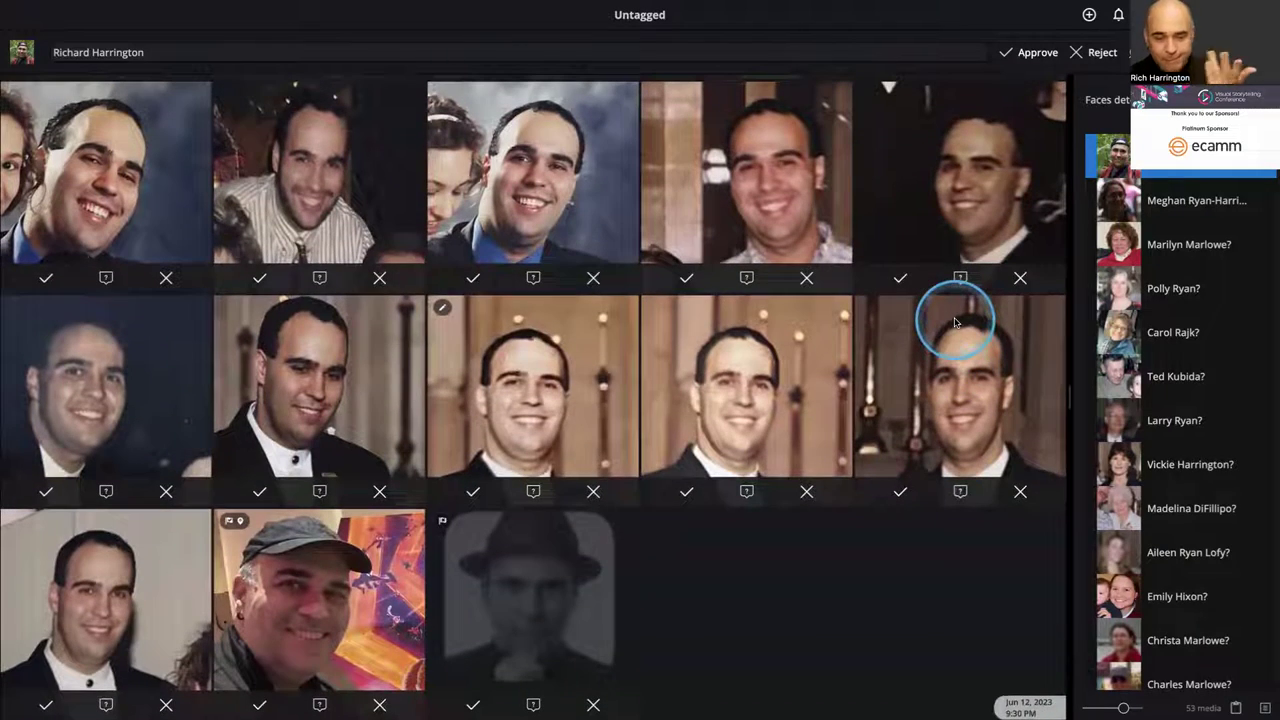
# - Open the photo IMG_3253, tag both men with their first suggested names, and ignore the face on the movie poster
pyautogui.doubleClick(327, 548)
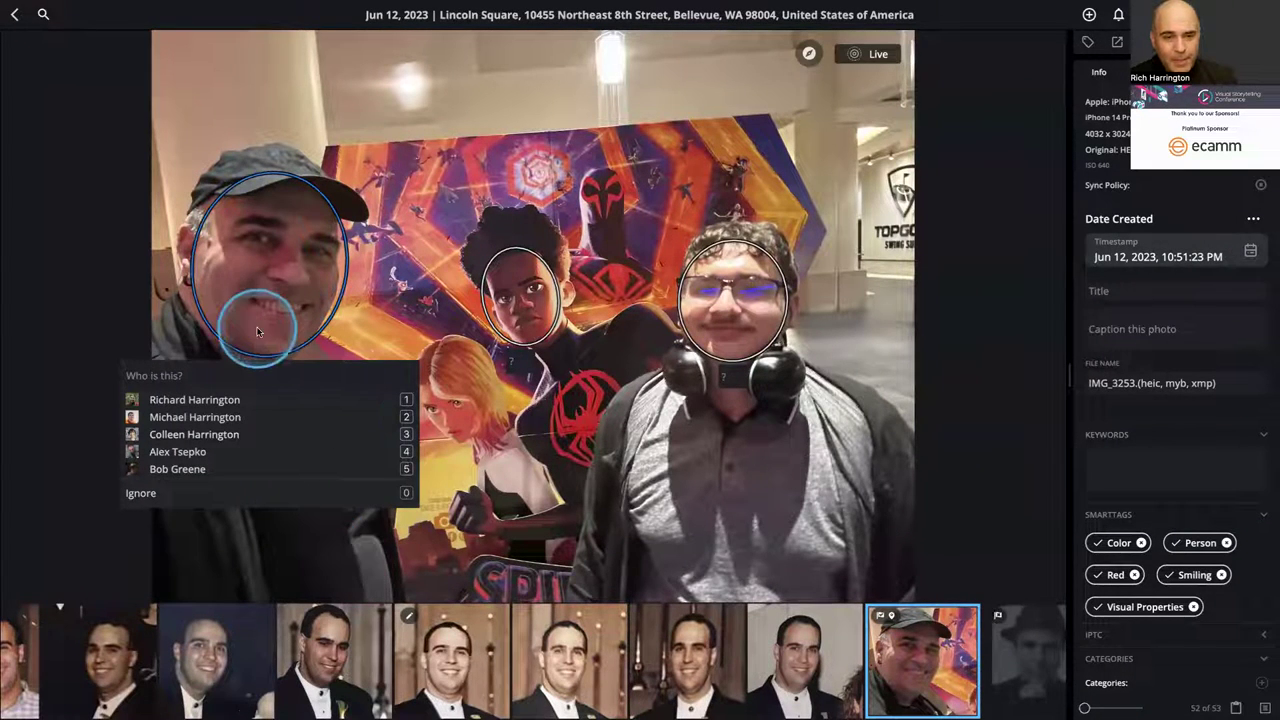
pyautogui.click(232, 402)
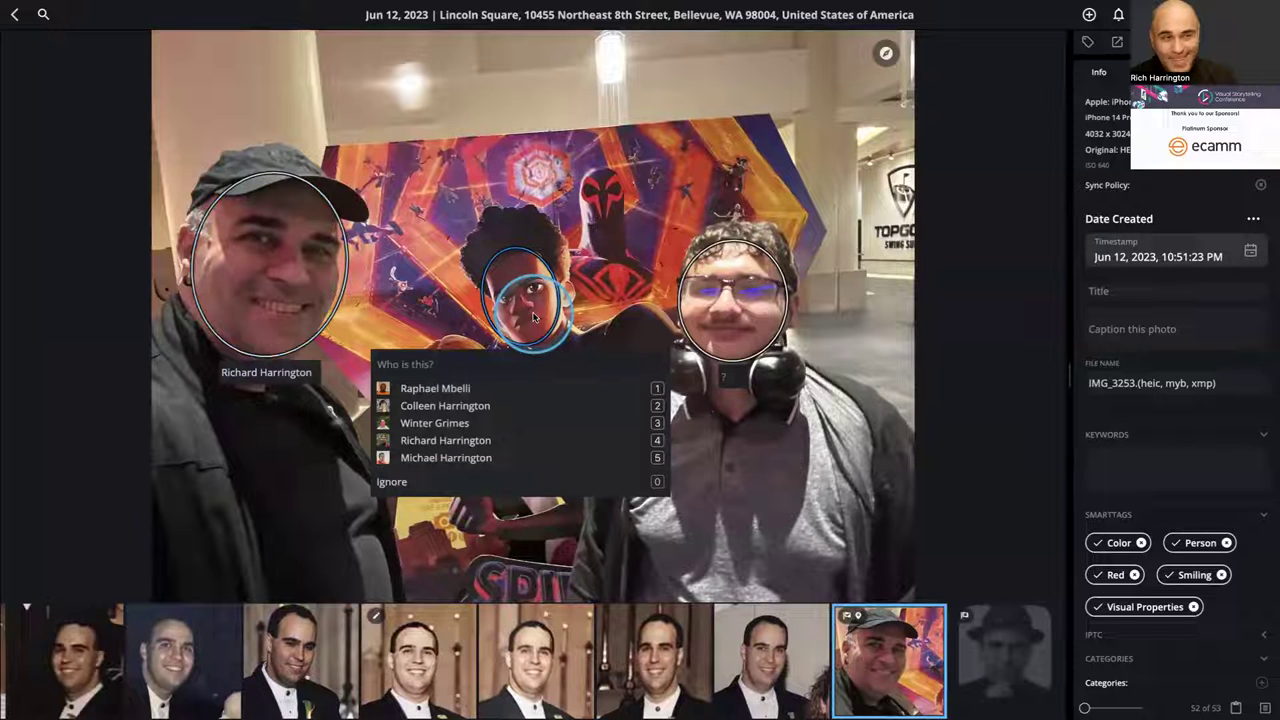
pyautogui.click(393, 482)
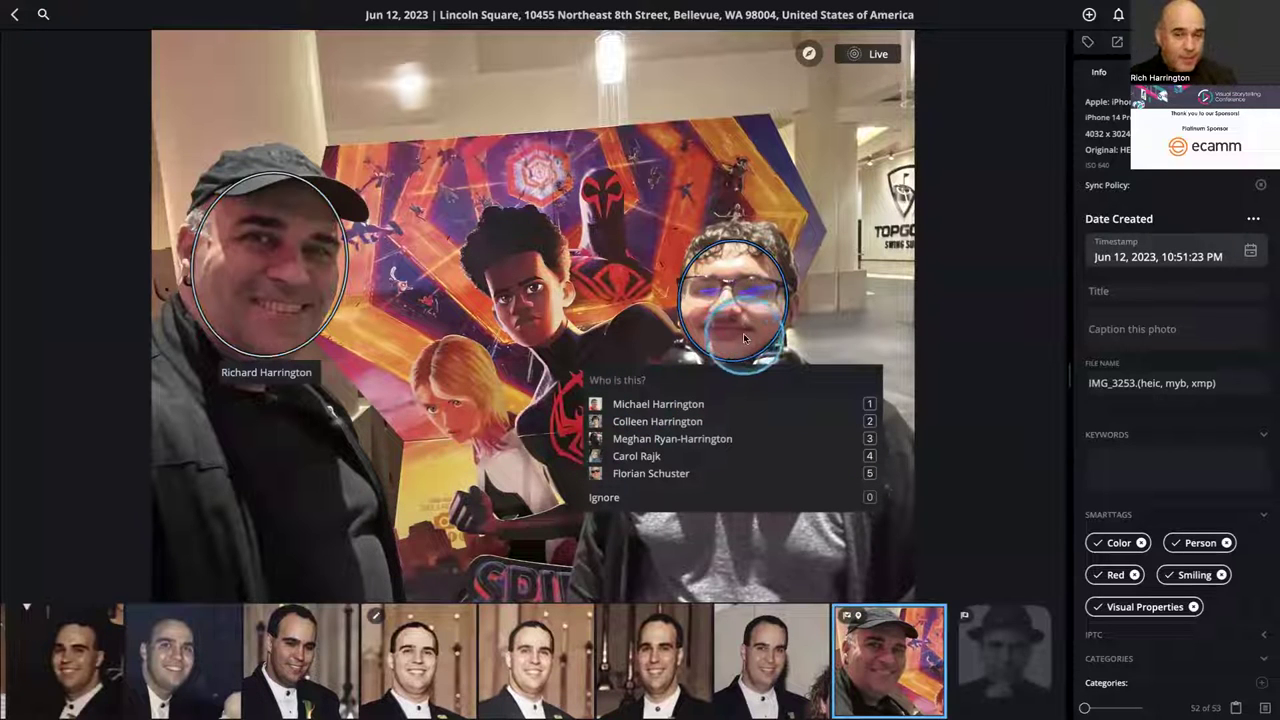
pyautogui.click(688, 403)
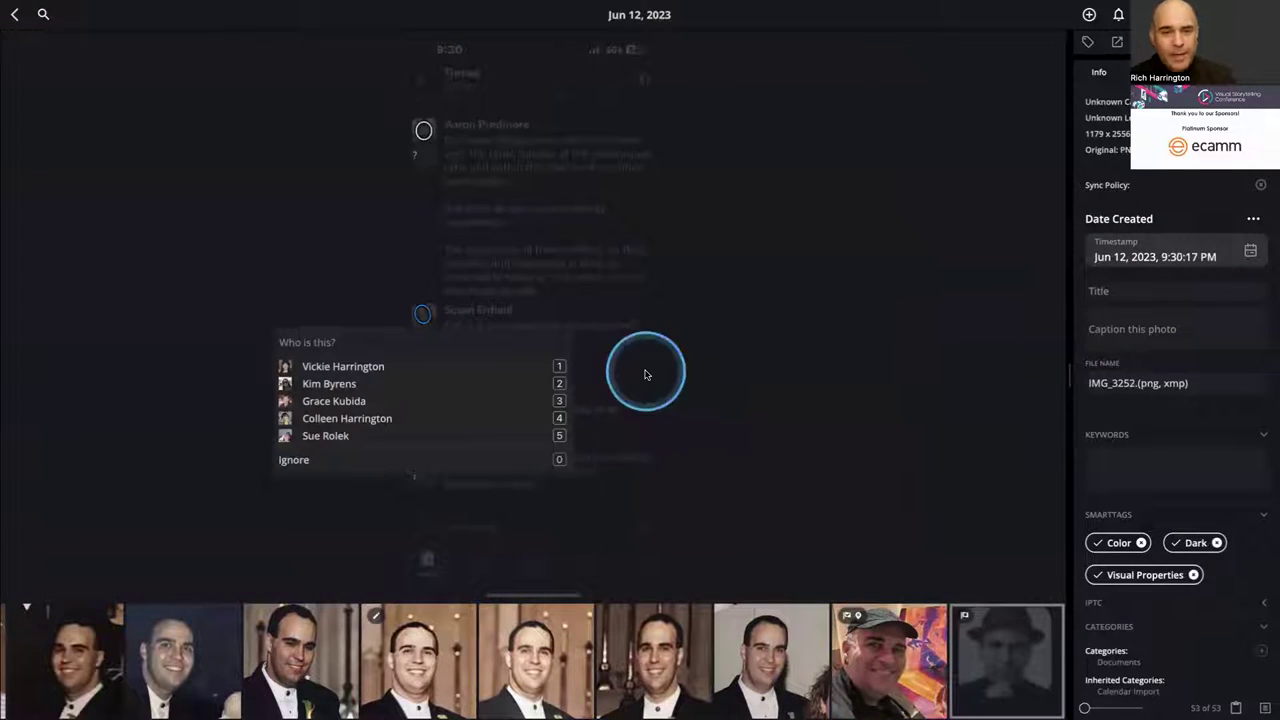
# - Return to the untagged faces and approve all remaining suggested matches for the first person
pyautogui.click(20, 14)
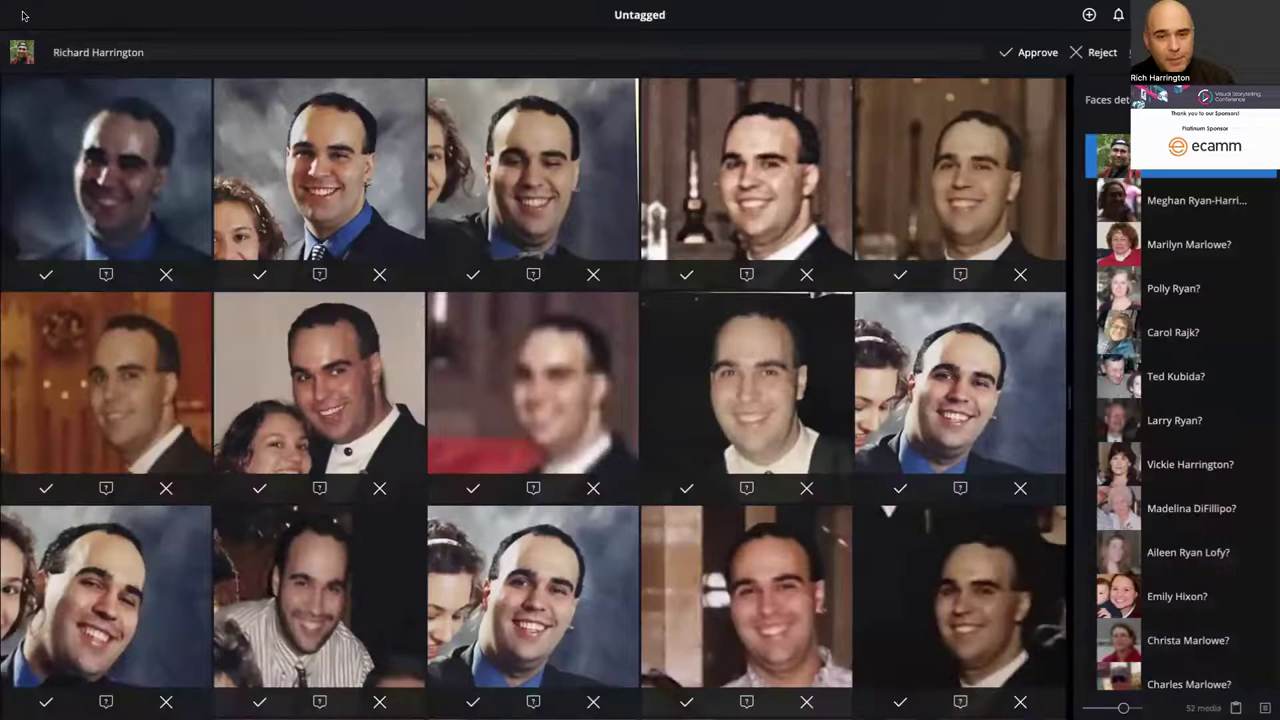
pyautogui.click(1032, 60)
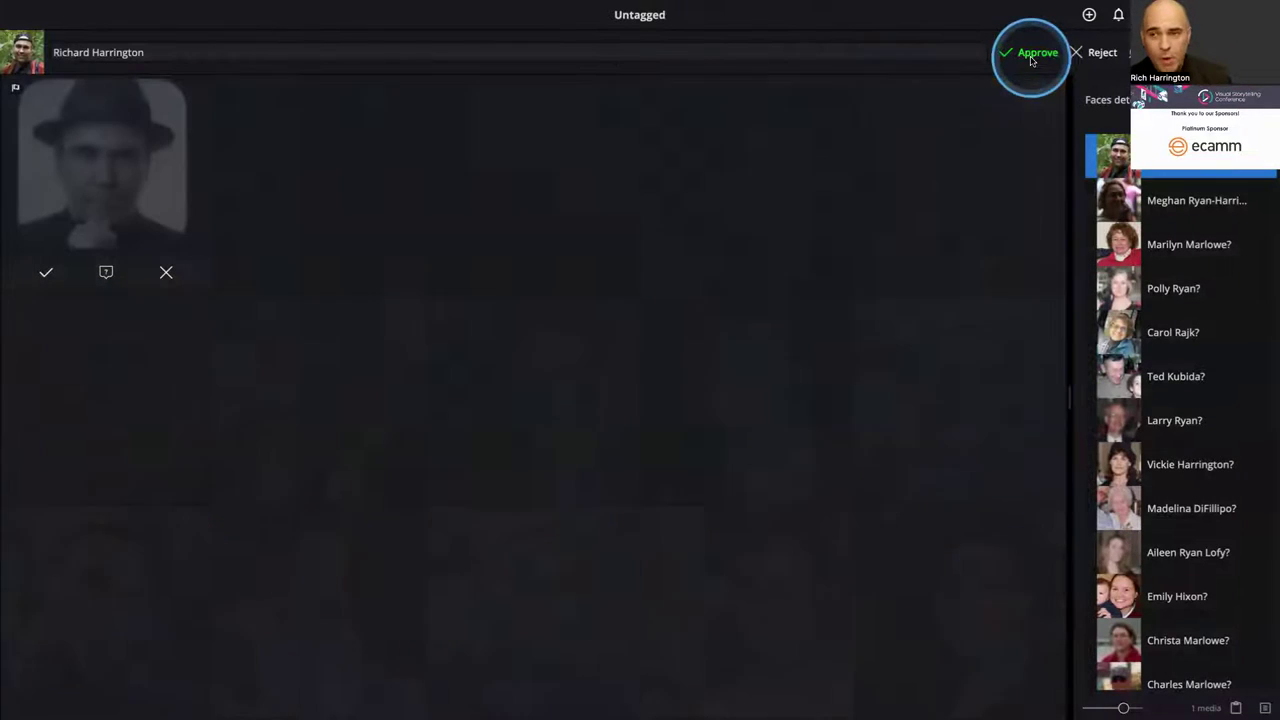
# - Reject the two rocky landscape images among the second person's suggested faces and approve the rest
pyautogui.click(1180, 198)
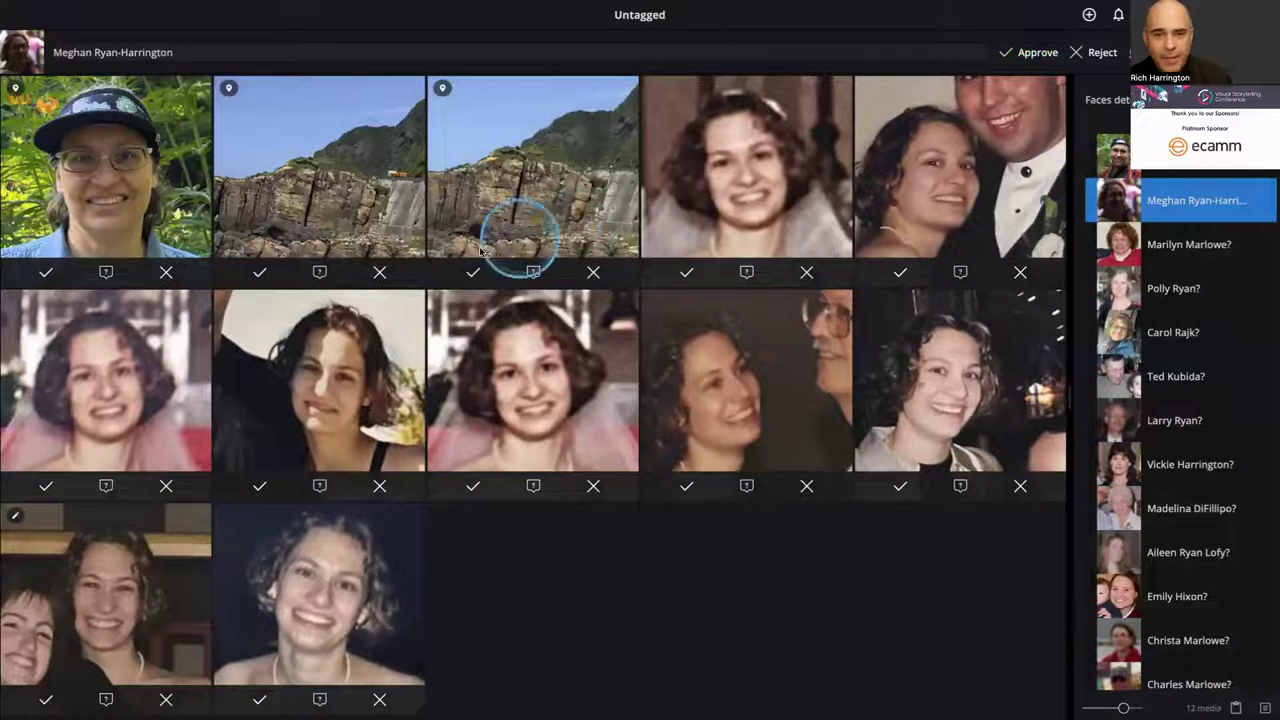
pyautogui.click(381, 272)
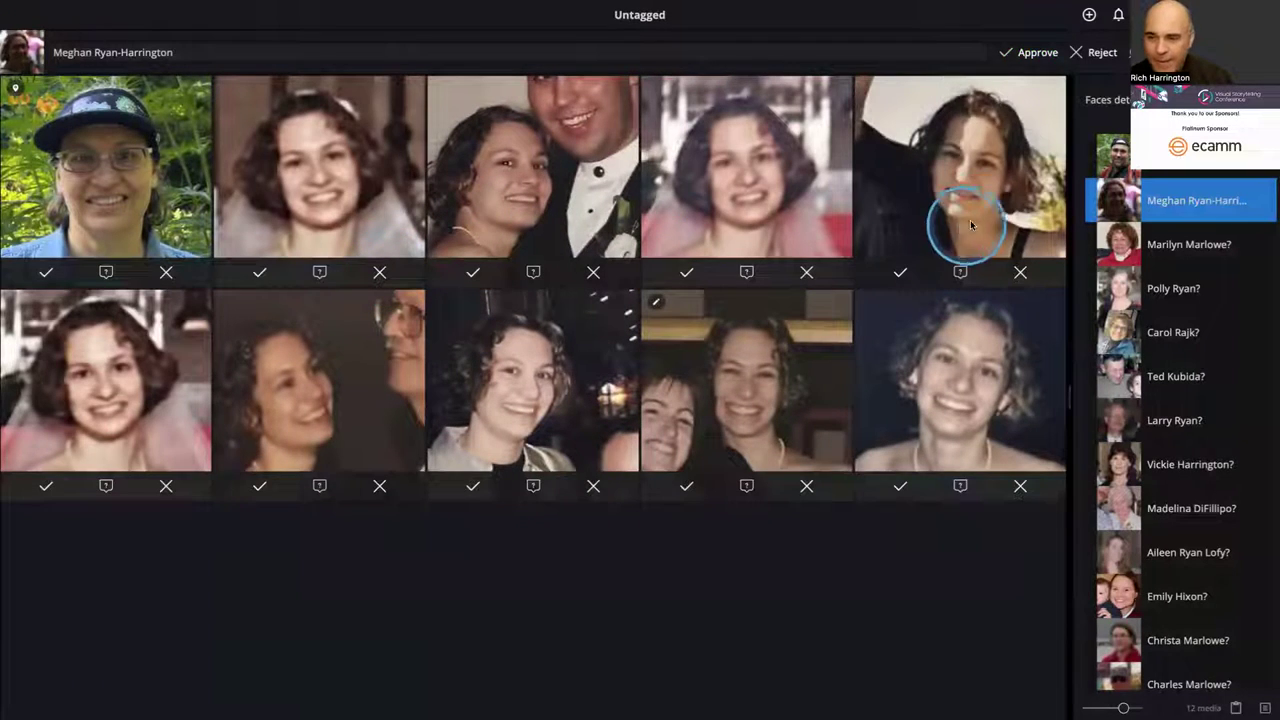
pyautogui.click(1025, 55)
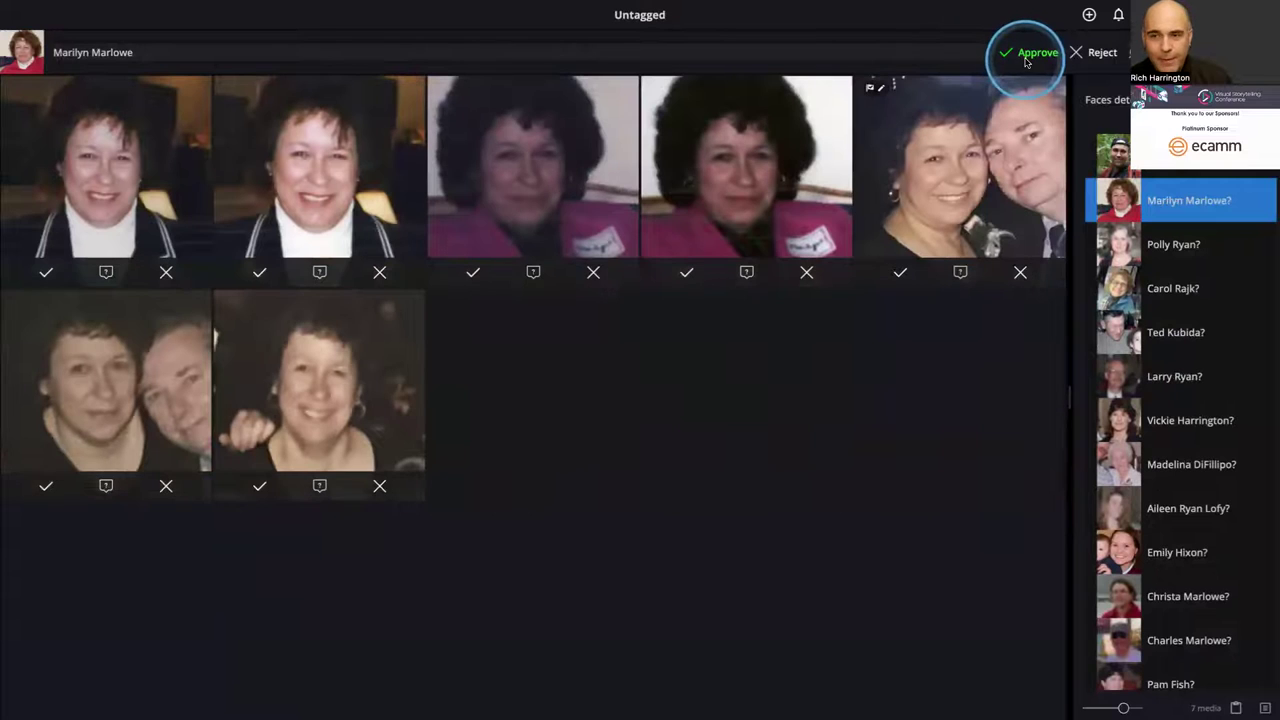
# - Approve all suggested face matches for the next two people in the detected faces list
pyautogui.click(1025, 55)
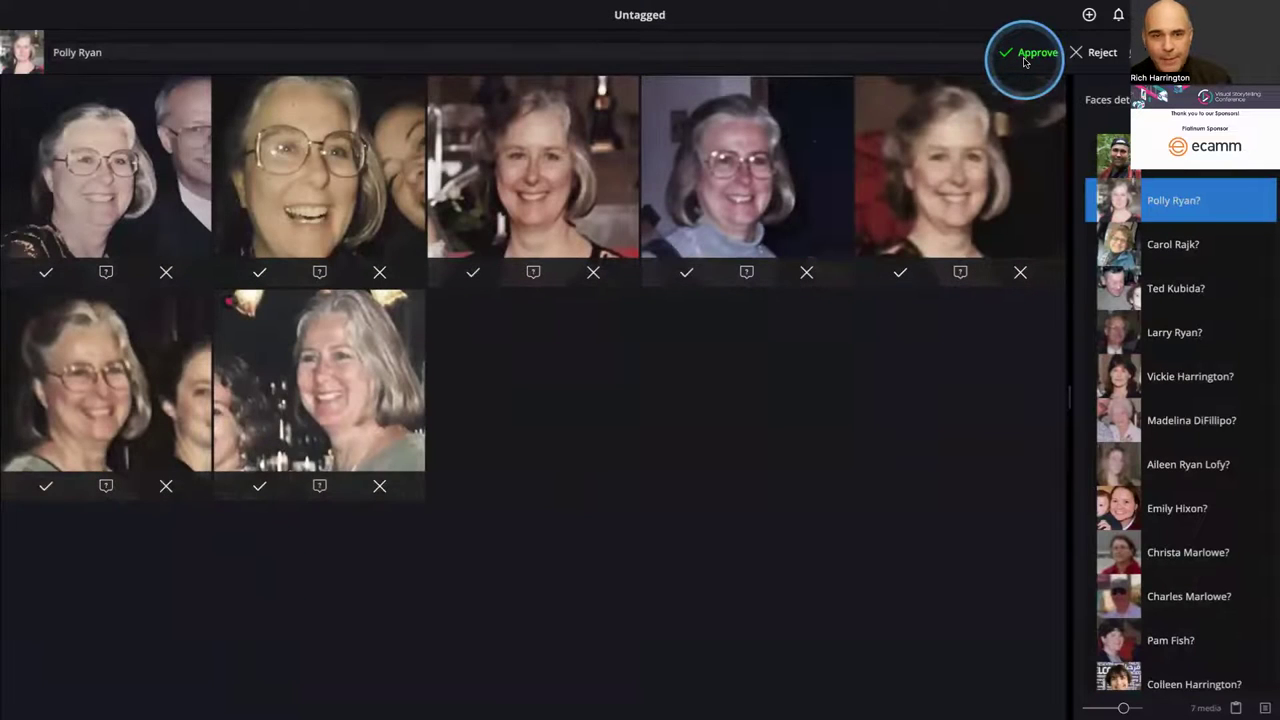
pyautogui.click(1025, 55)
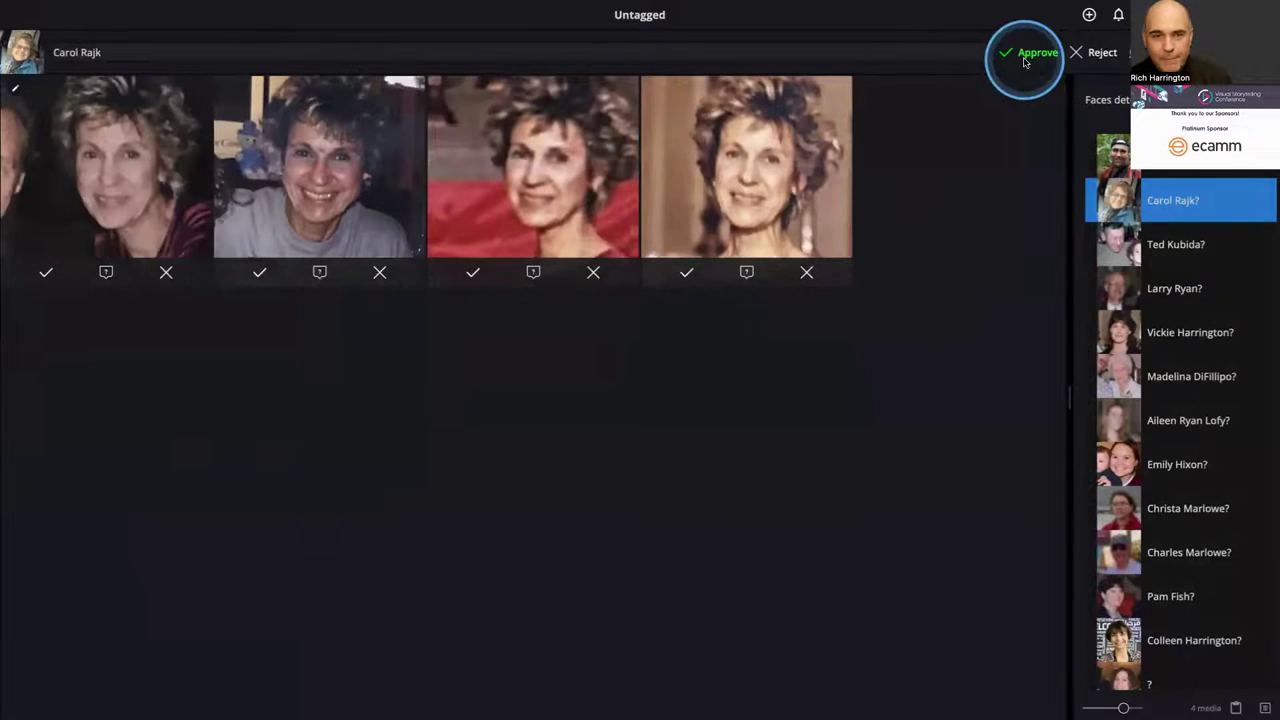
# - Approve all suggested face matches for the next six people in the detected faces list
pyautogui.click(1025, 55)
pyautogui.click(1025, 55)
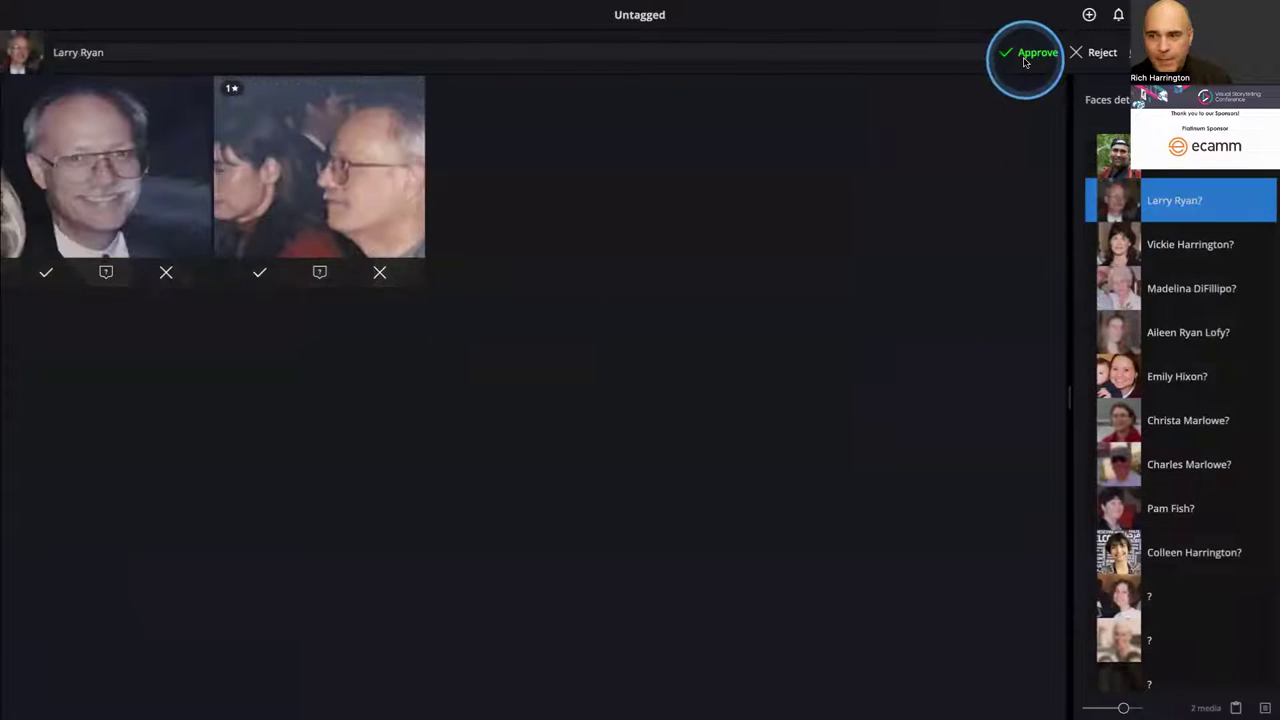
pyautogui.click(1024, 60)
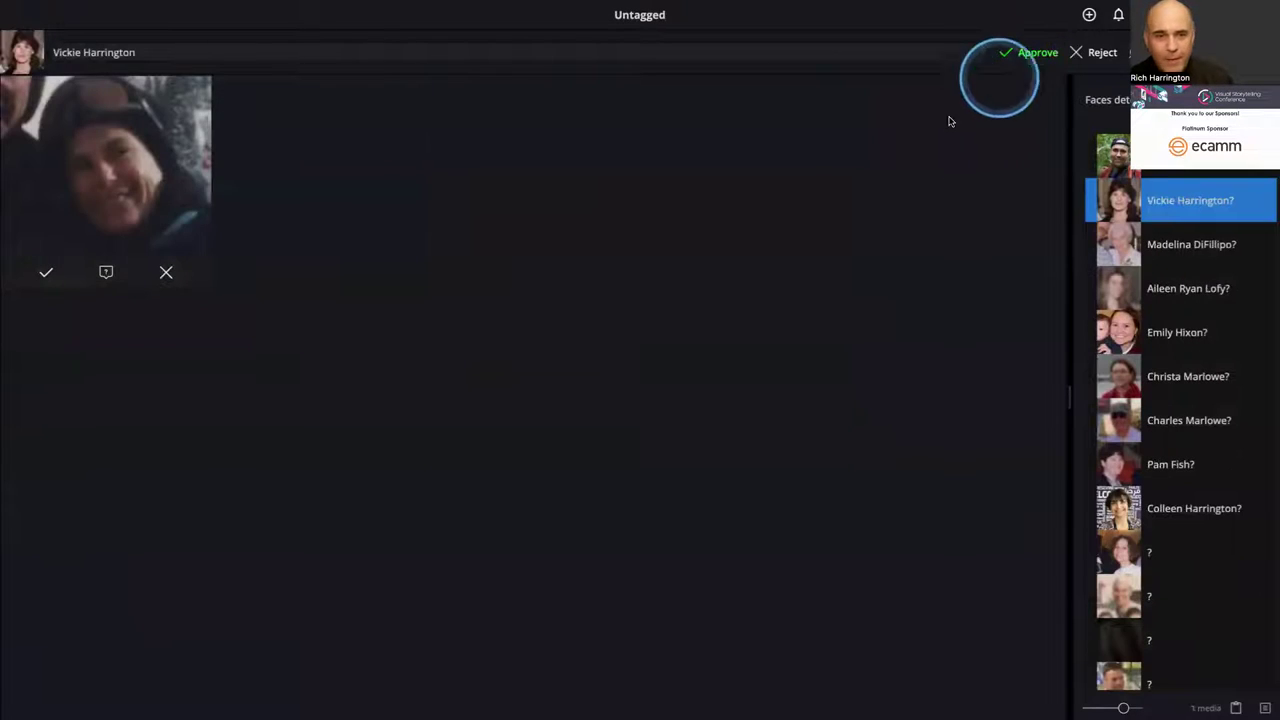
pyautogui.click(1046, 69)
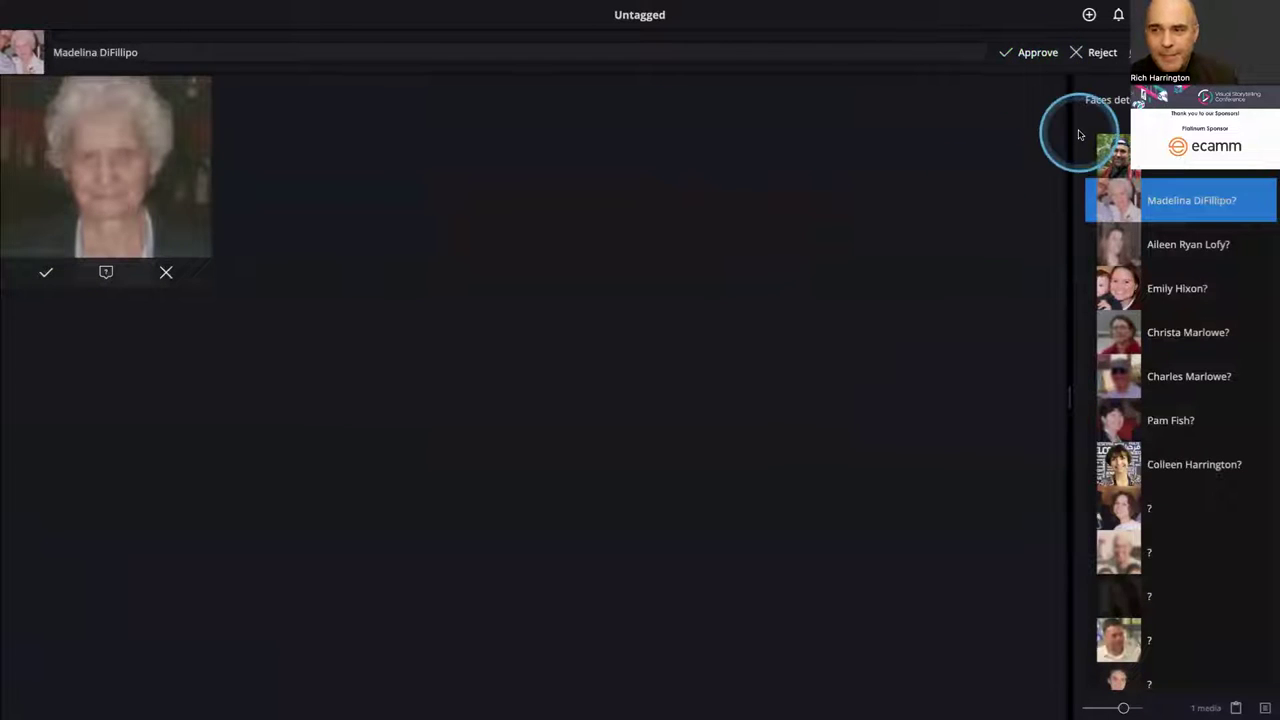
pyautogui.click(1025, 55)
pyautogui.click(1025, 55)
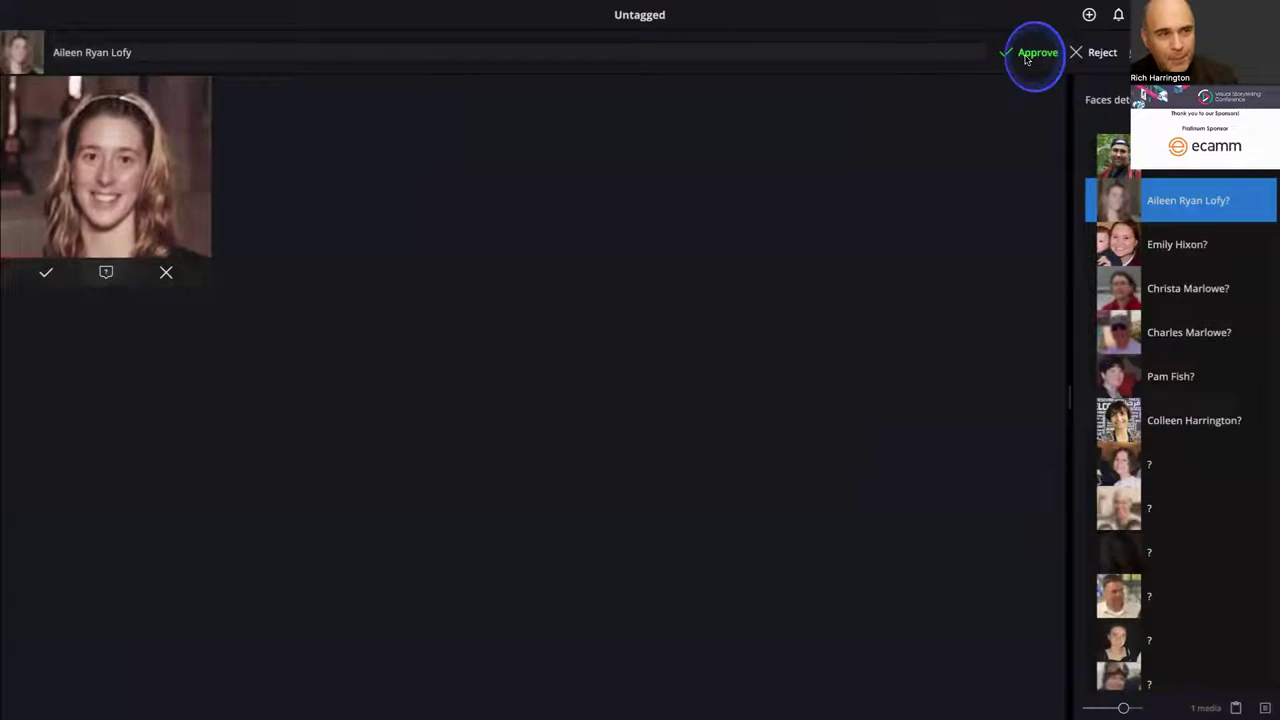
# - Leave batch face tagging and show all photos in the library
pyautogui.press('super+Tab')
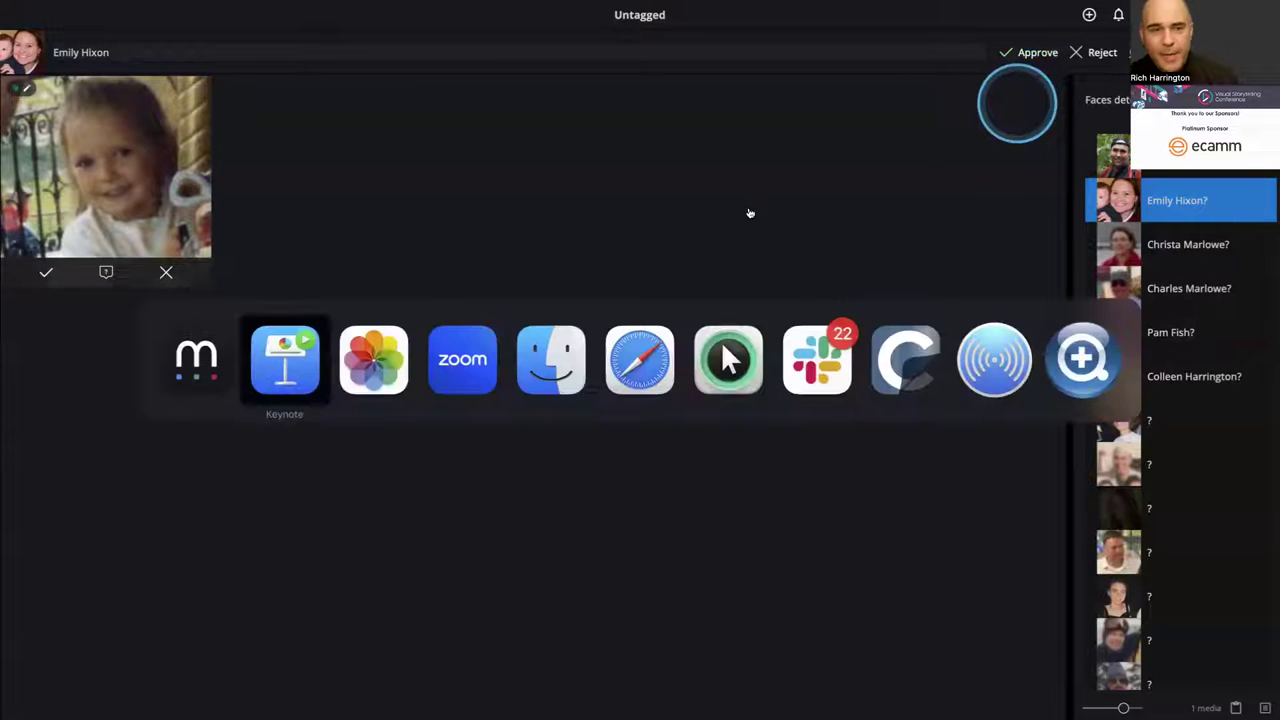
pyautogui.press('super+Tab')
pyautogui.press('Escape')
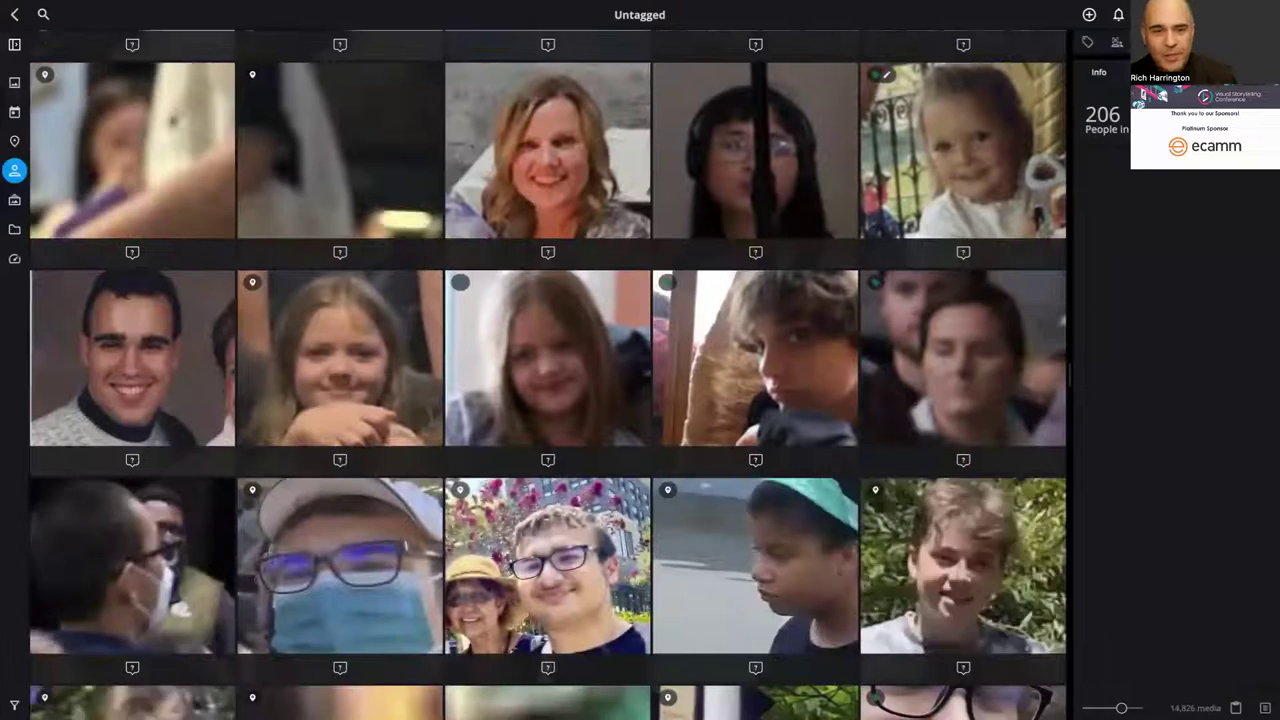
pyautogui.click(78, 101)
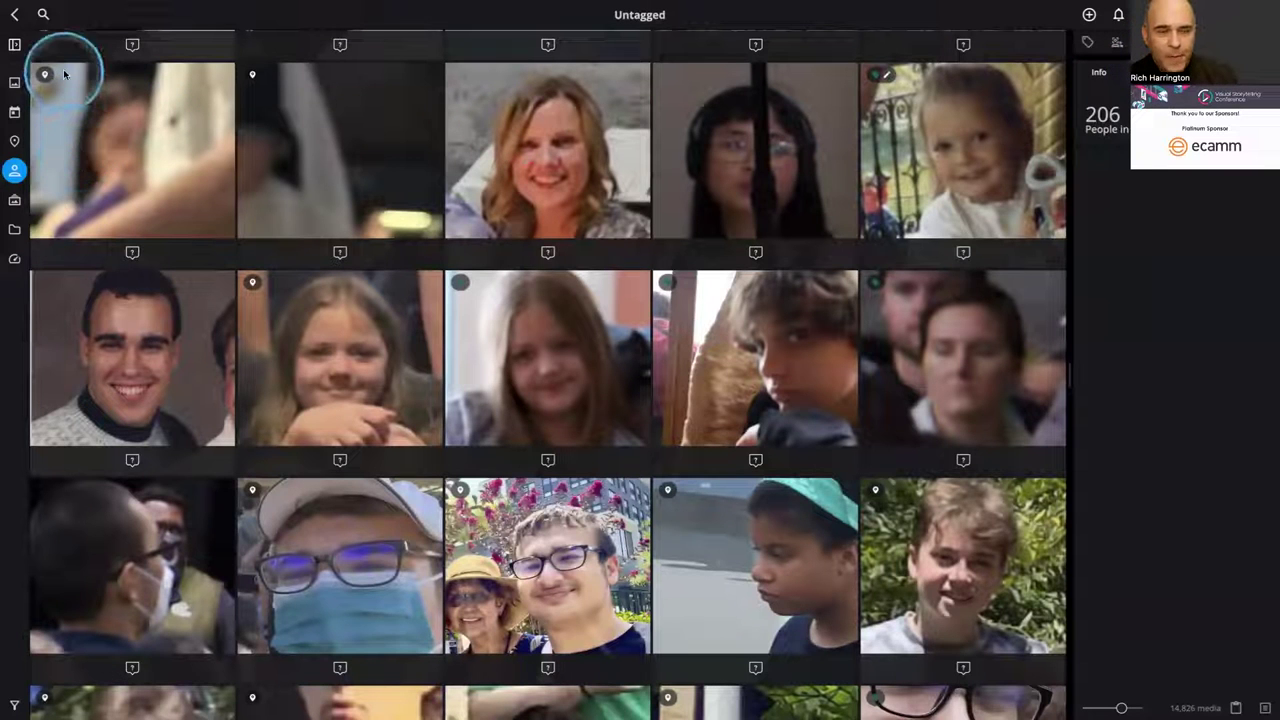
pyautogui.click(14, 82)
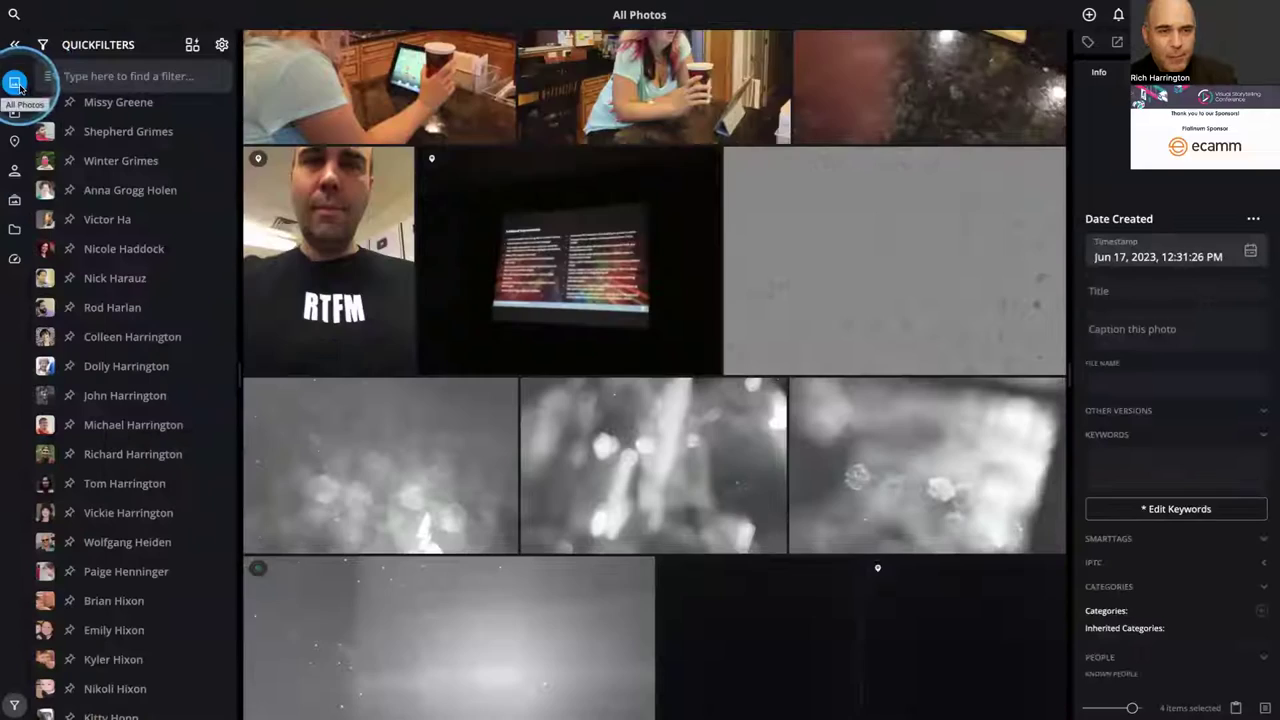
# - Search the library for photos matching the daughter's first name and "bucket"
pyautogui.click(16, 14)
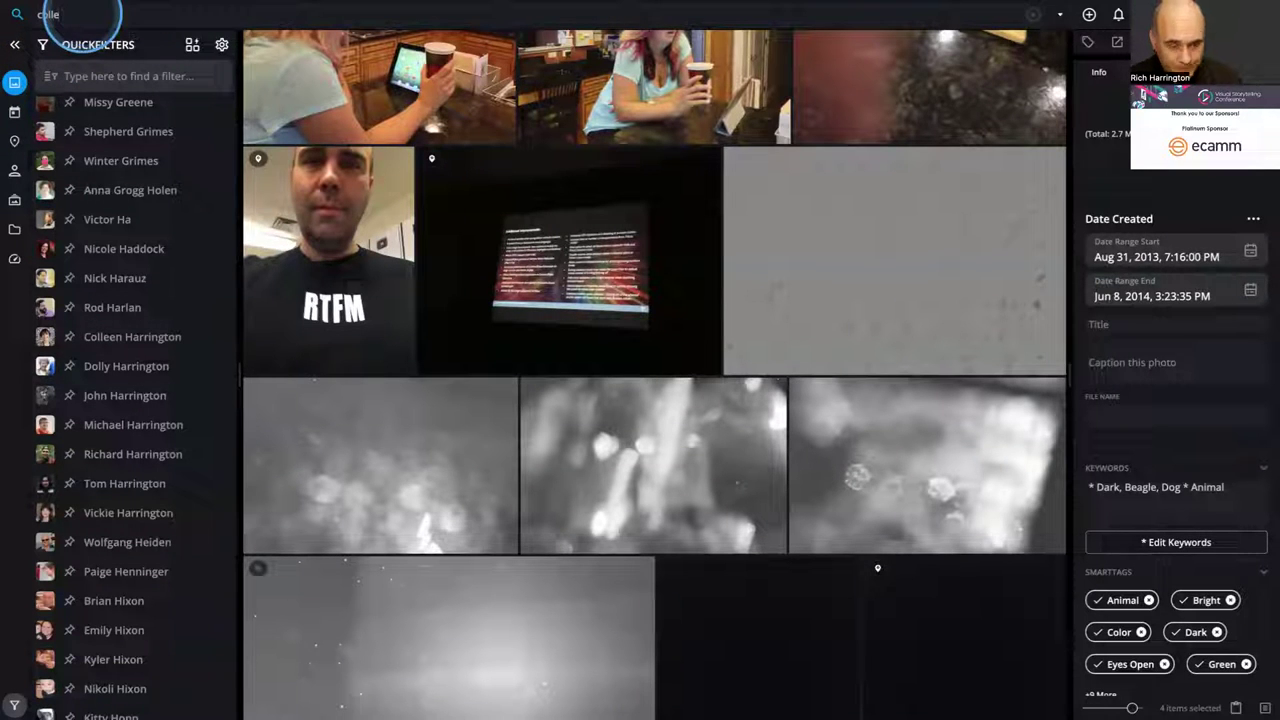
pyautogui.write('colleen and buck')
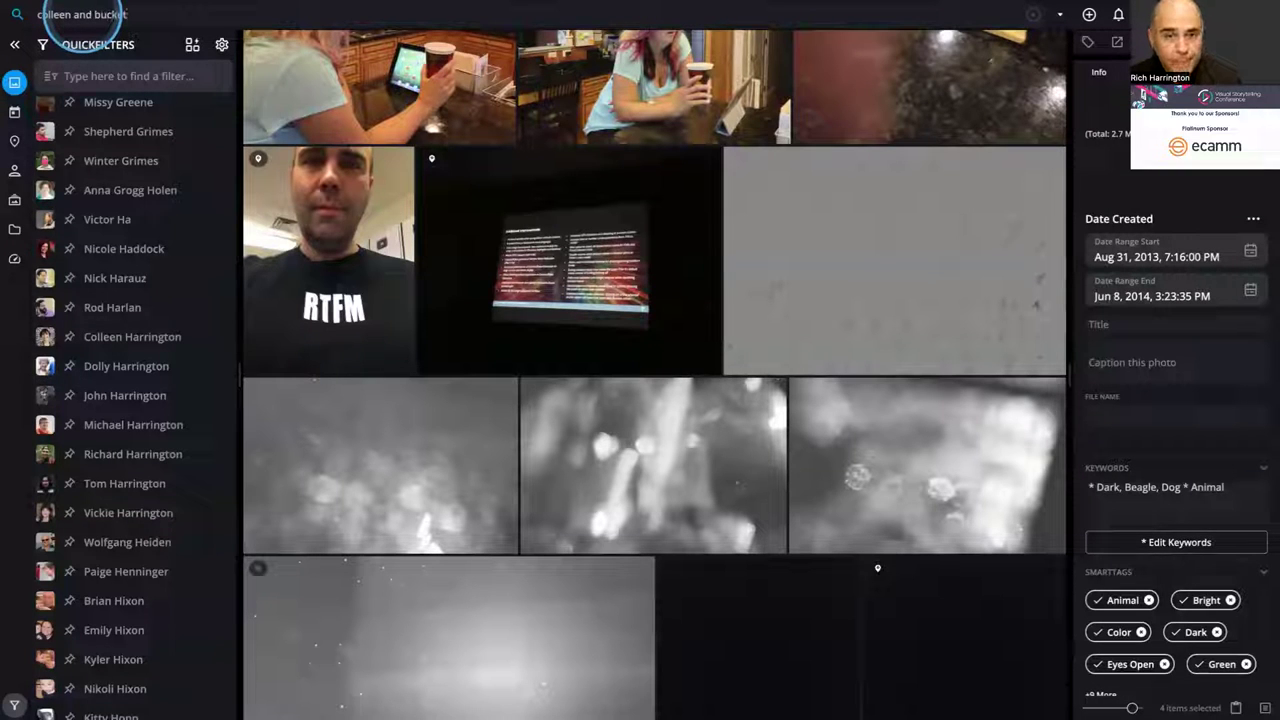
pyautogui.write('et')
pyautogui.press('Return')
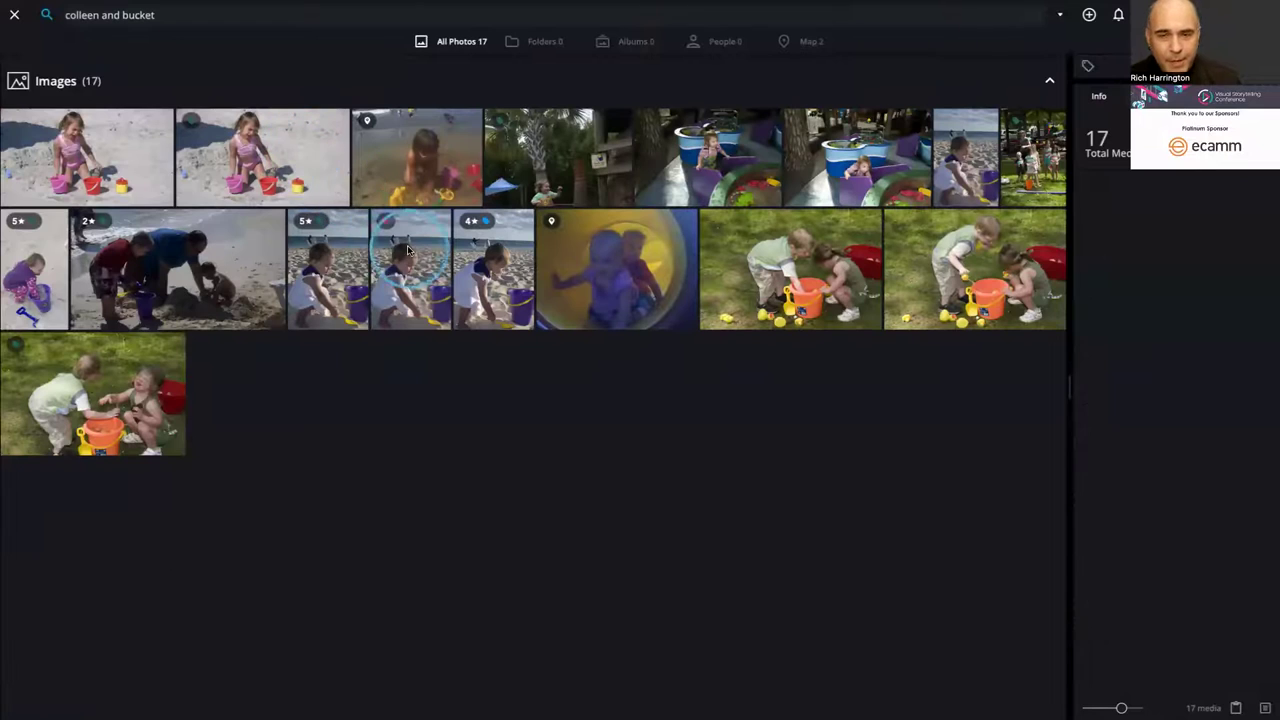
# - Change the second search term from bucket to "swing" and look through the matching photos
pyautogui.tripleClick(137, 15)
pyautogui.click(137, 15)
pyautogui.doubleClick(137, 15)
pyautogui.write('swing')
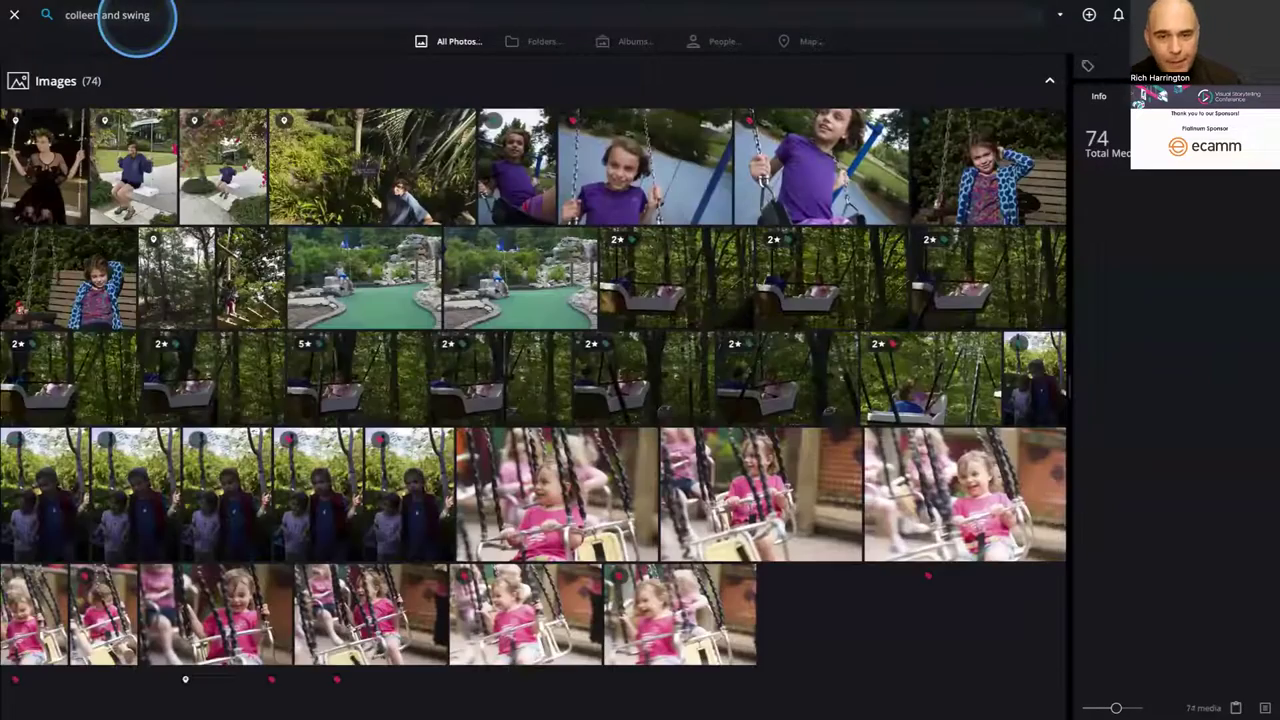
pyautogui.scroll(-2, 563, 281)
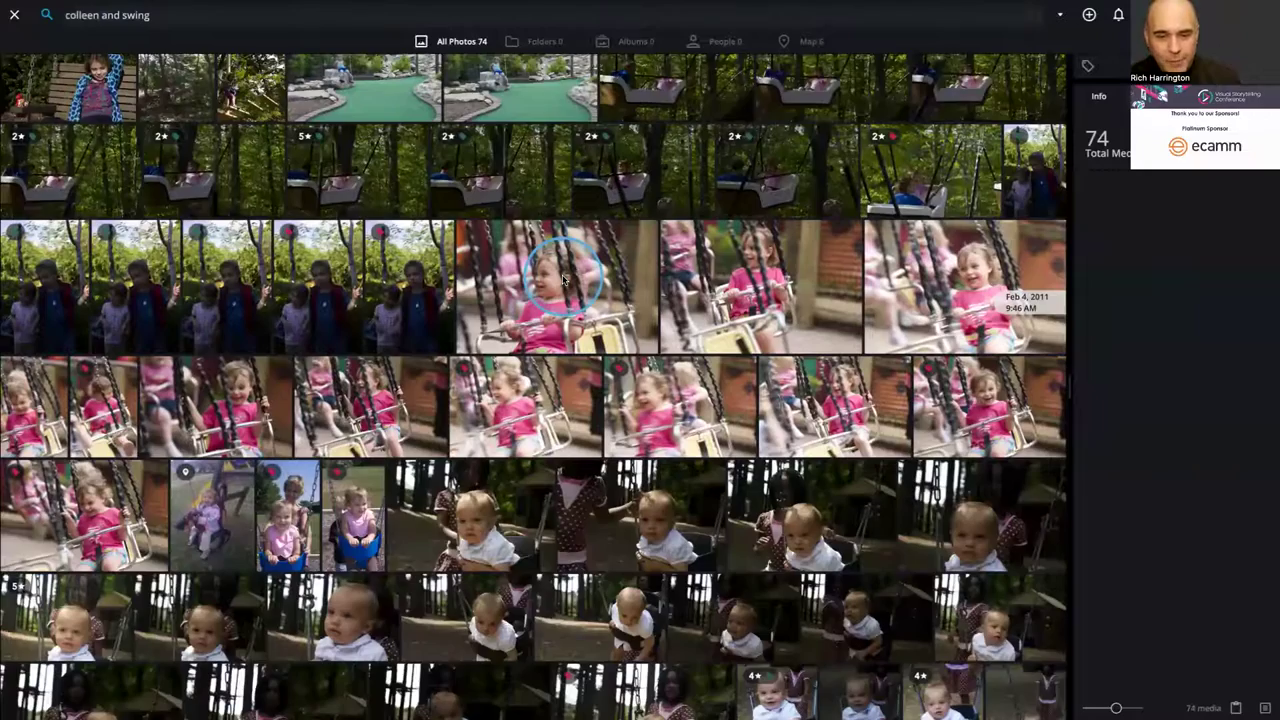
pyautogui.scroll(-5, 563, 281)
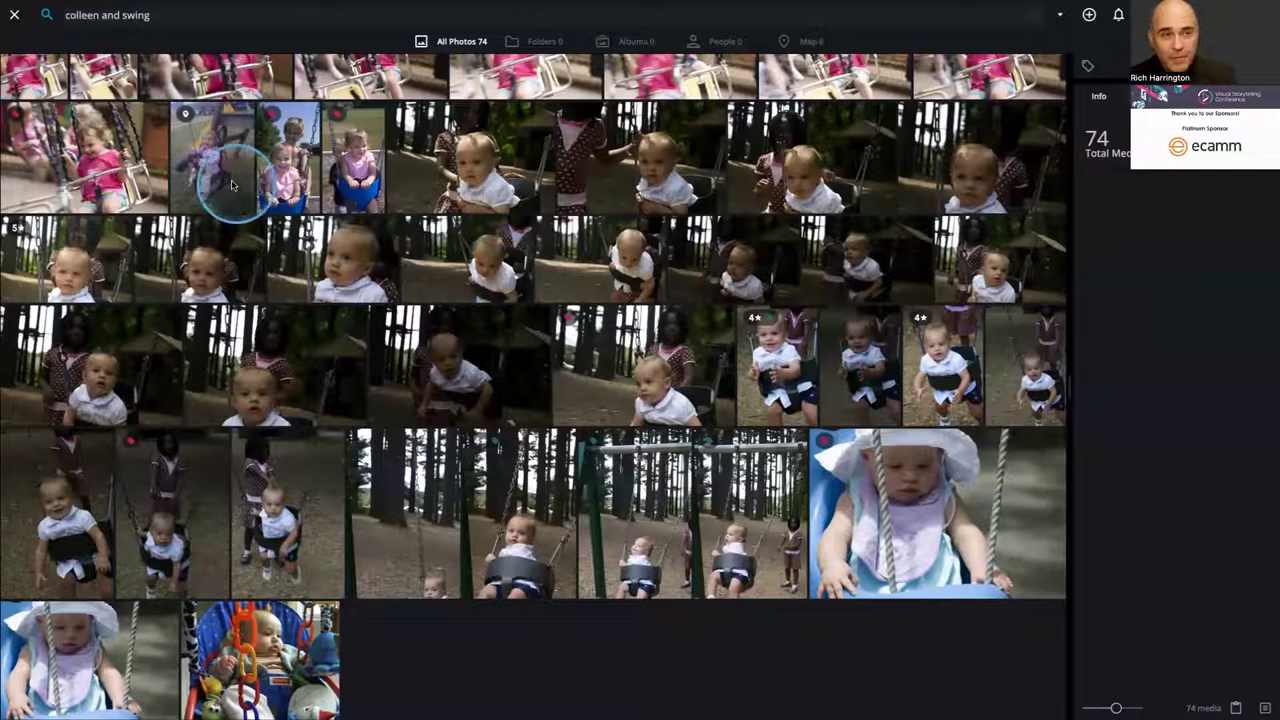
# - Clear the search and return to all photos with the list of people QuickFilters
pyautogui.tripleClick(93, 12)
pyautogui.press('BackSpace')
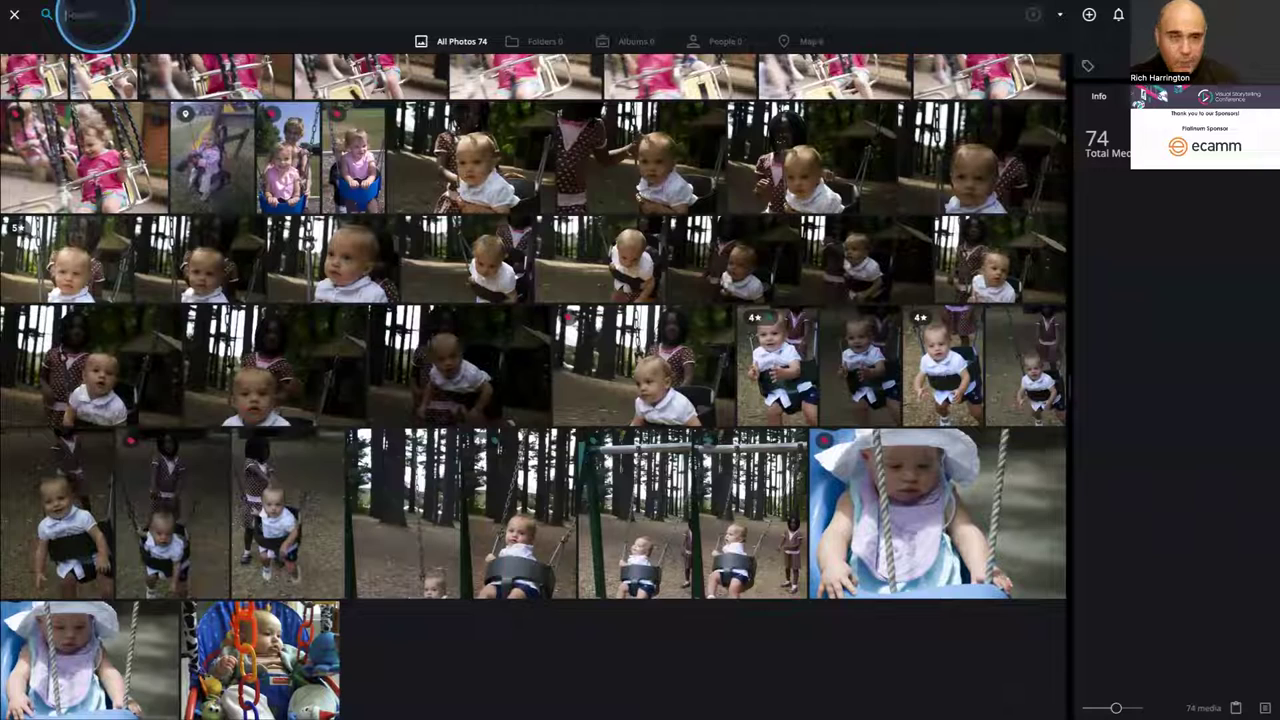
pyautogui.click(12, 14)
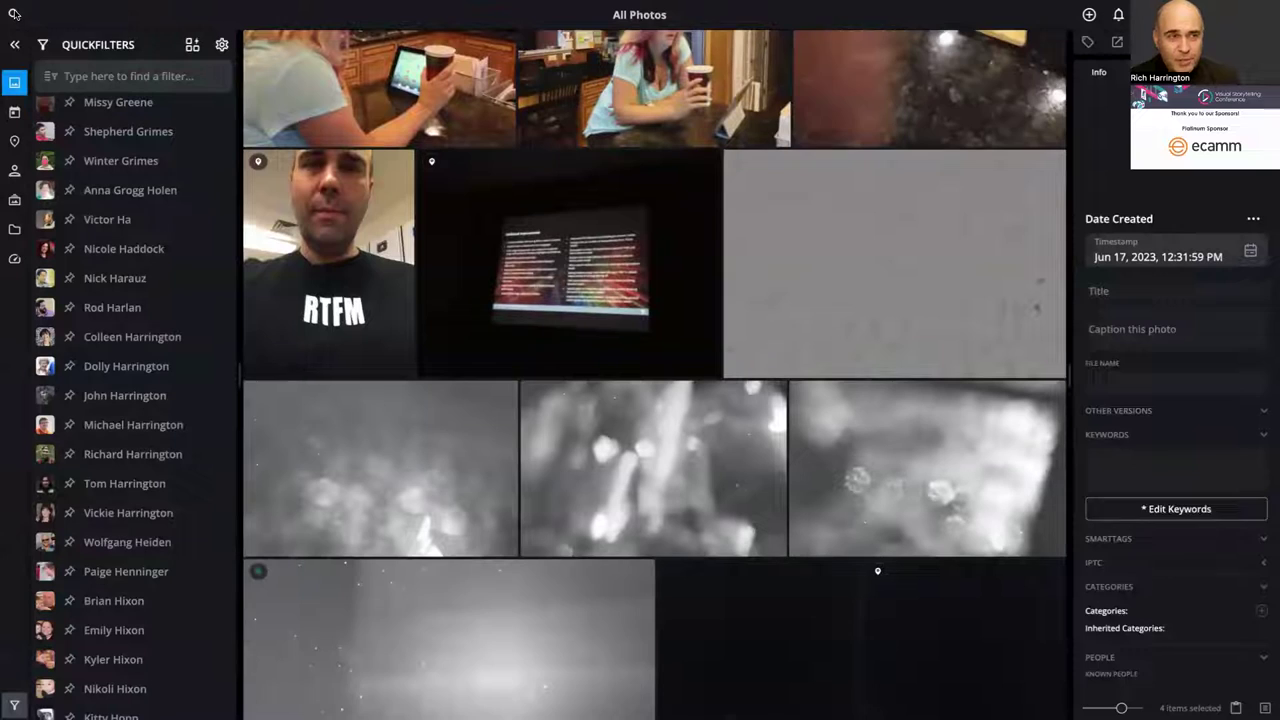
pyautogui.scroll(-5, 370, 220)
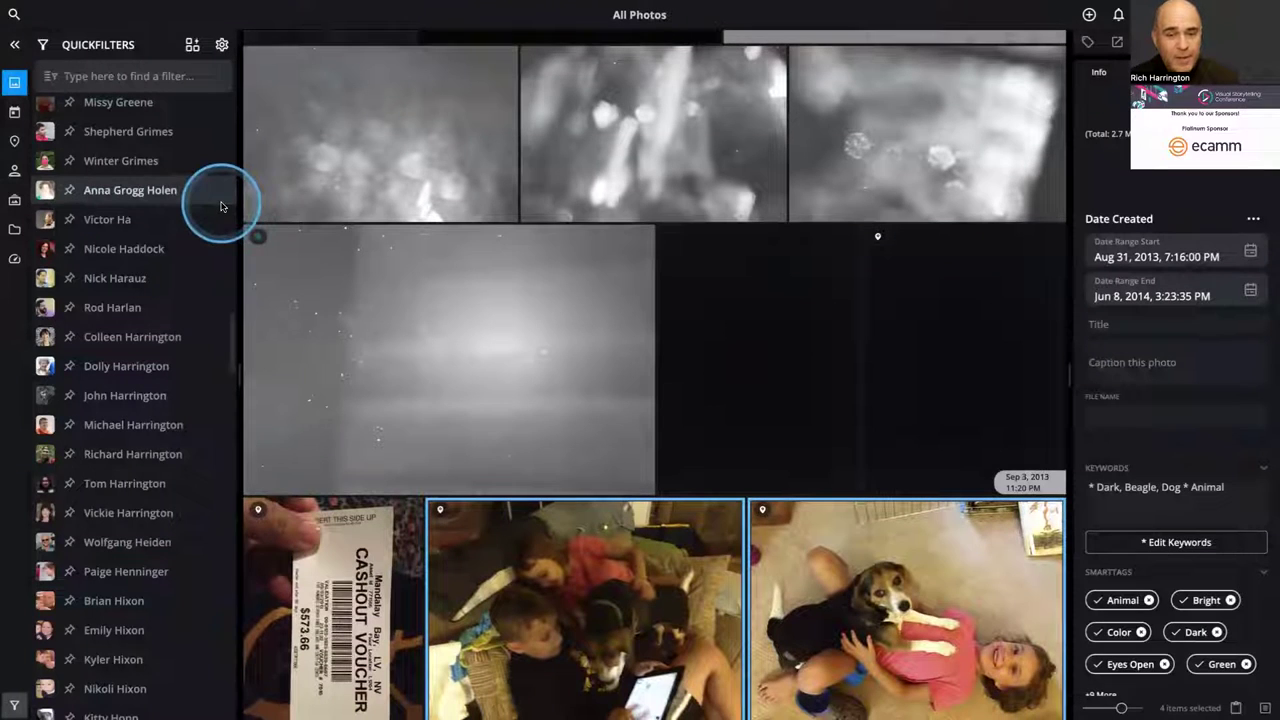
pyautogui.scroll(5, 188, 188)
pyautogui.scroll(2, 185, 188)
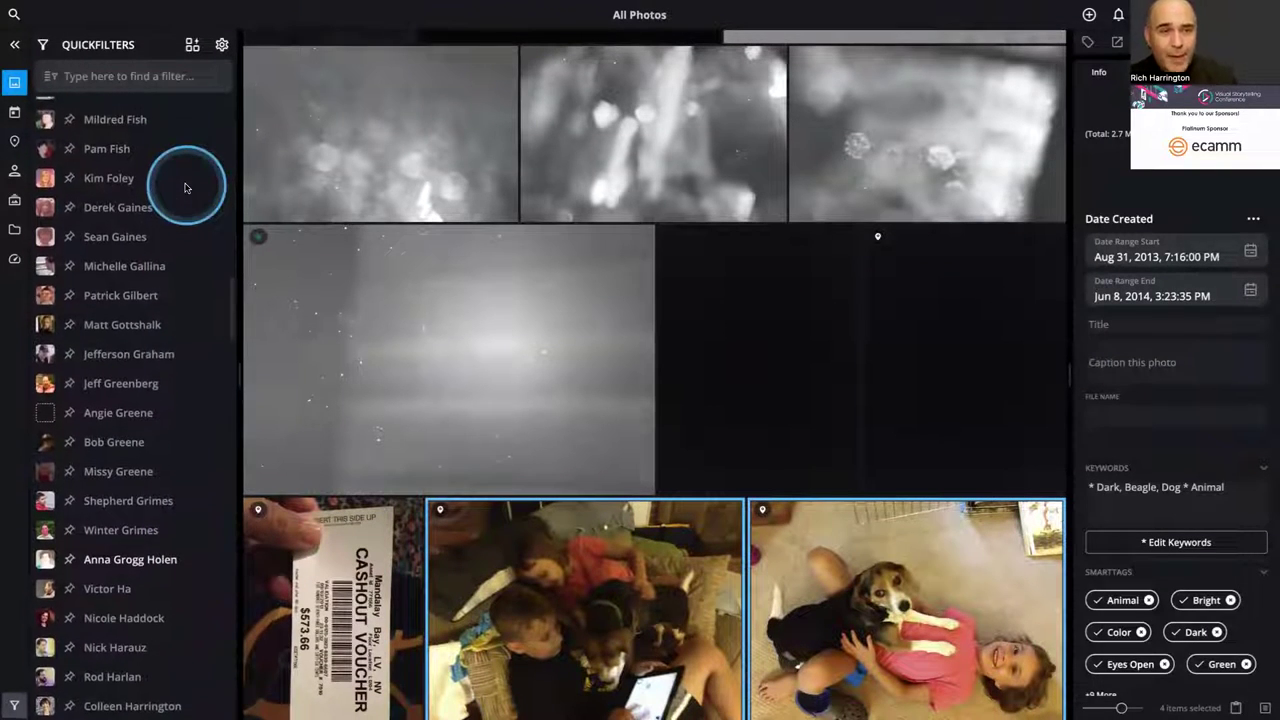
# - Switch to the Keynote slideshow, jump back to the OCR Search slide, and advance to the Search Page slide
pyautogui.press('super+Tab')
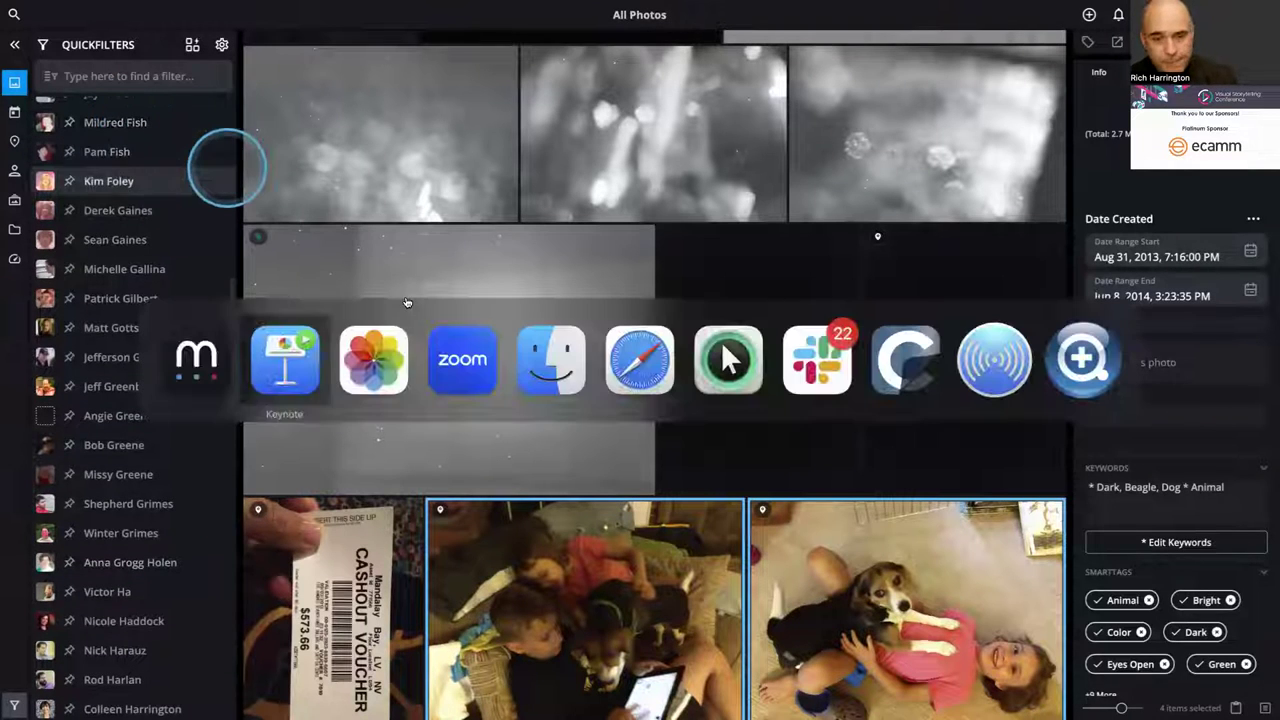
pyautogui.click(313, 370)
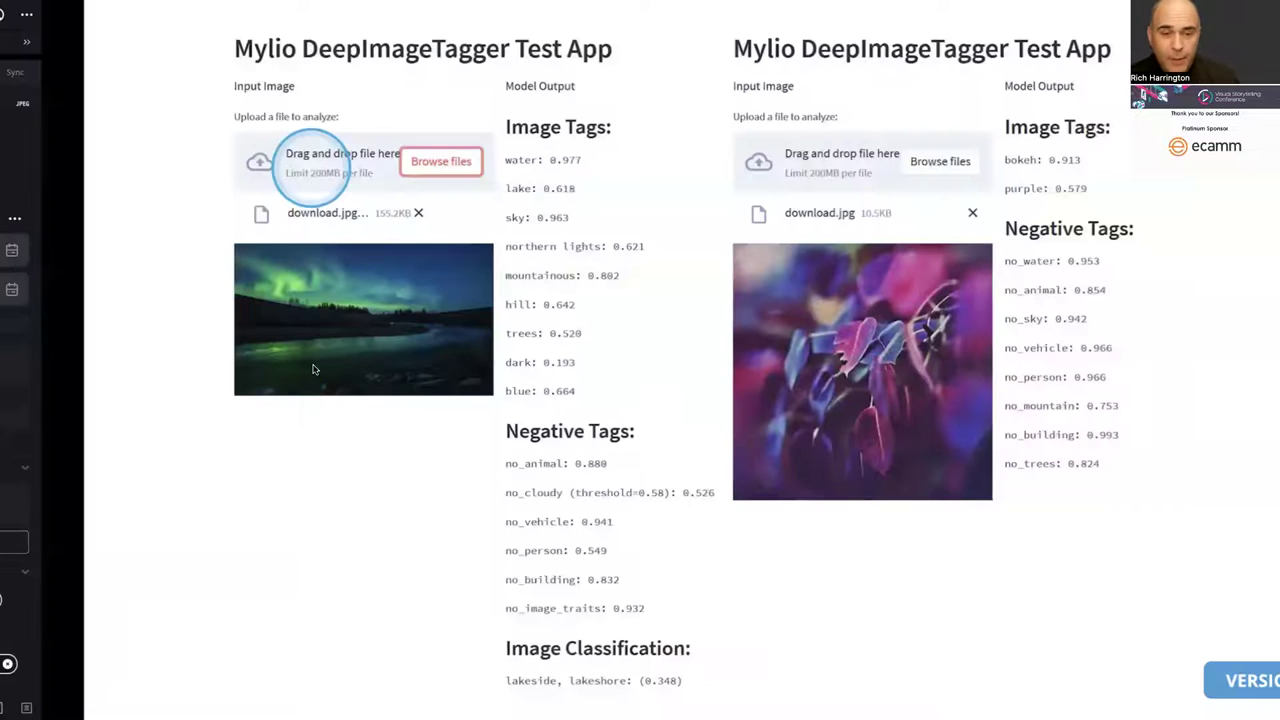
pyautogui.press('-')
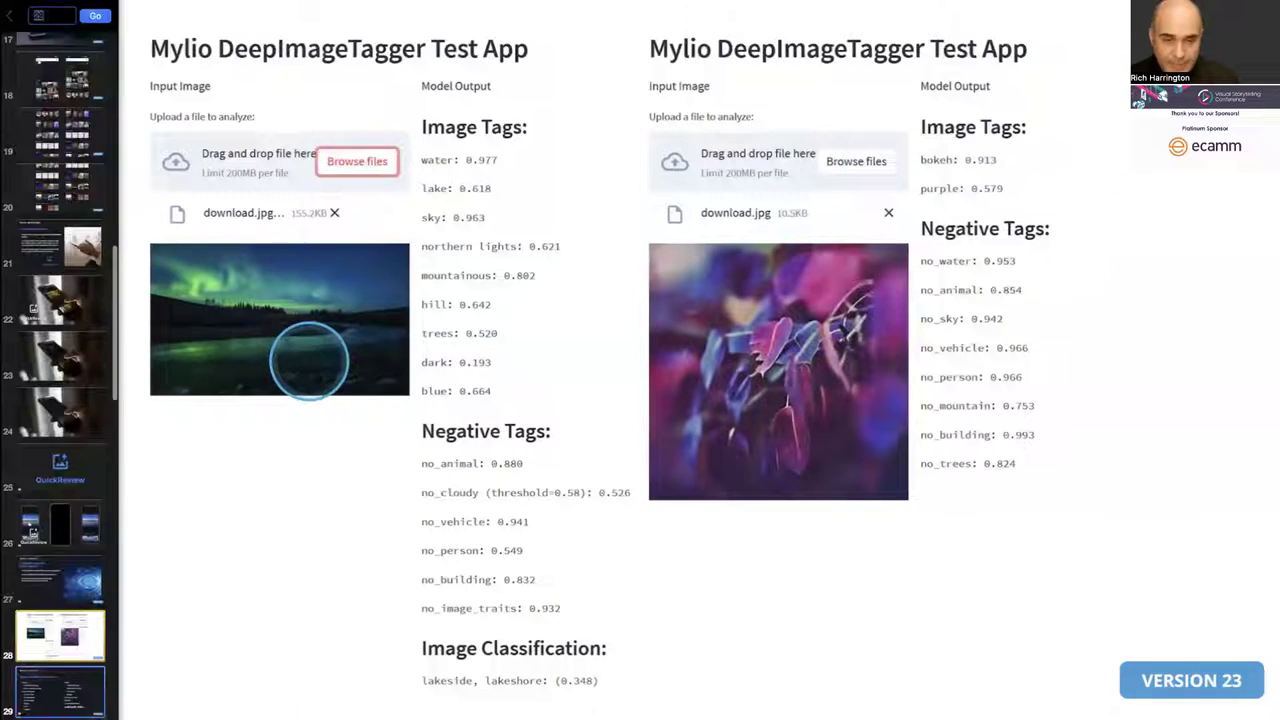
pyautogui.scroll(5, 106, 275)
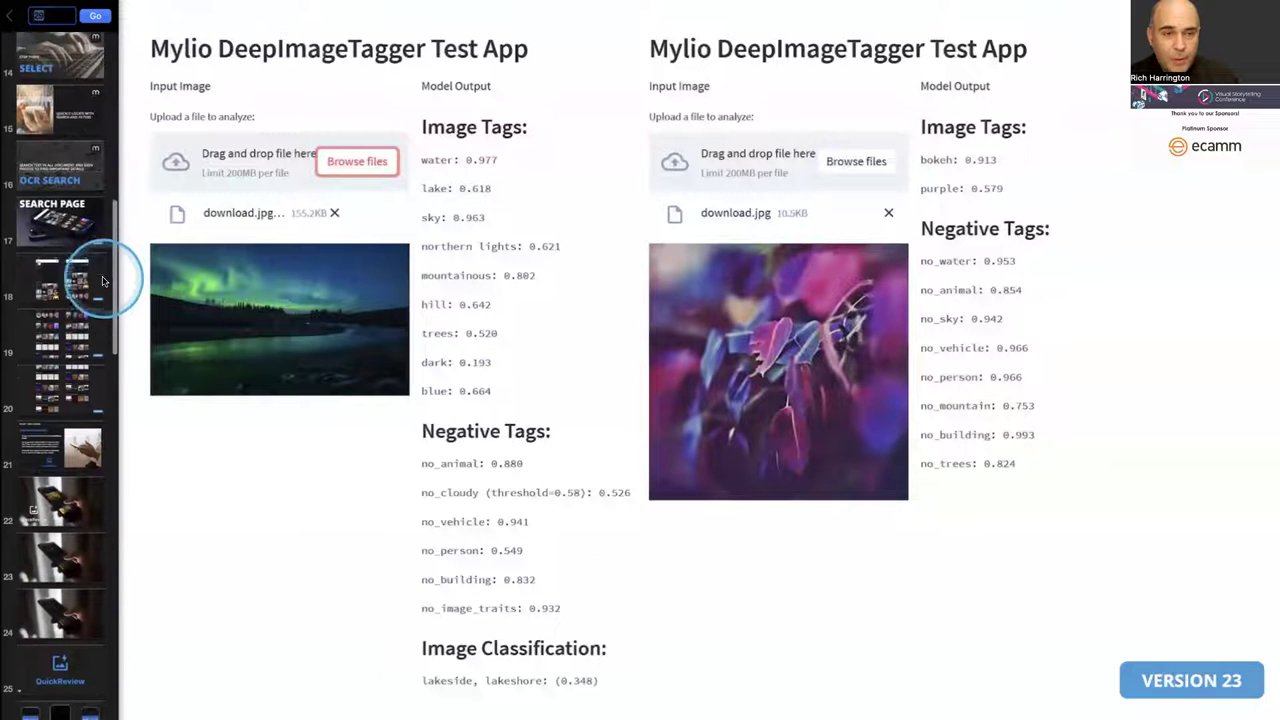
pyautogui.click(68, 242)
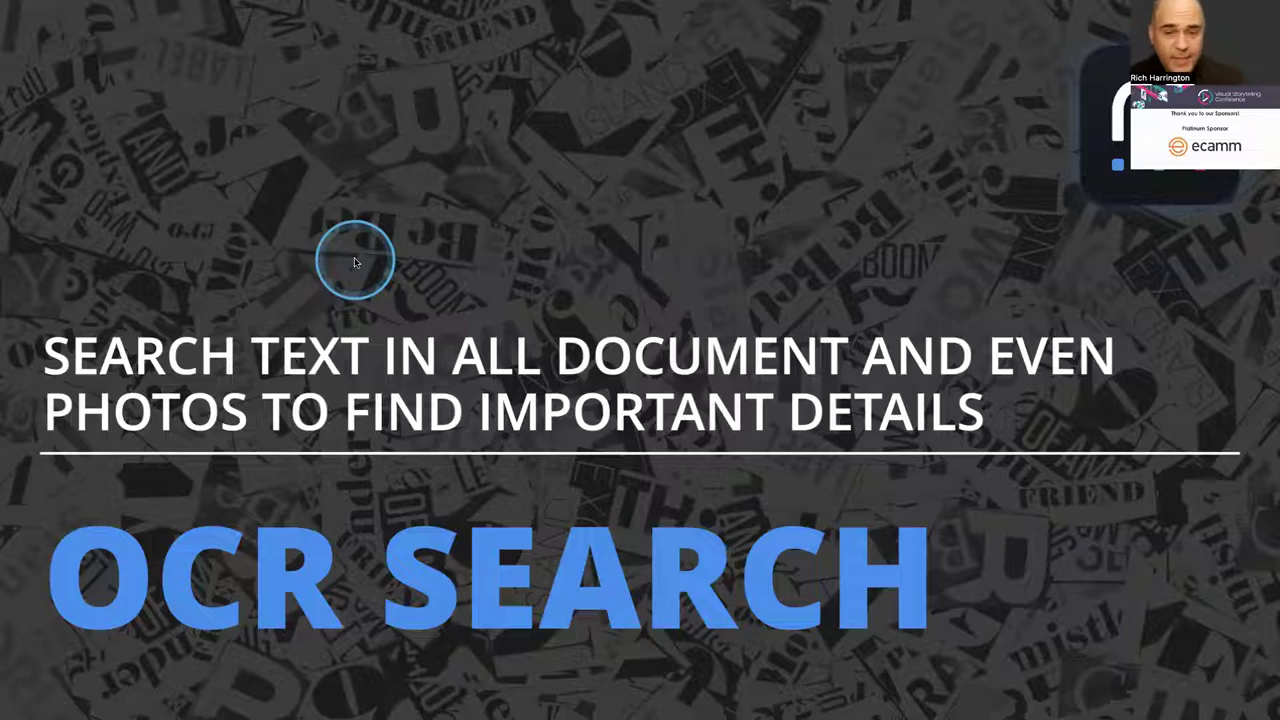
pyautogui.press('Right')
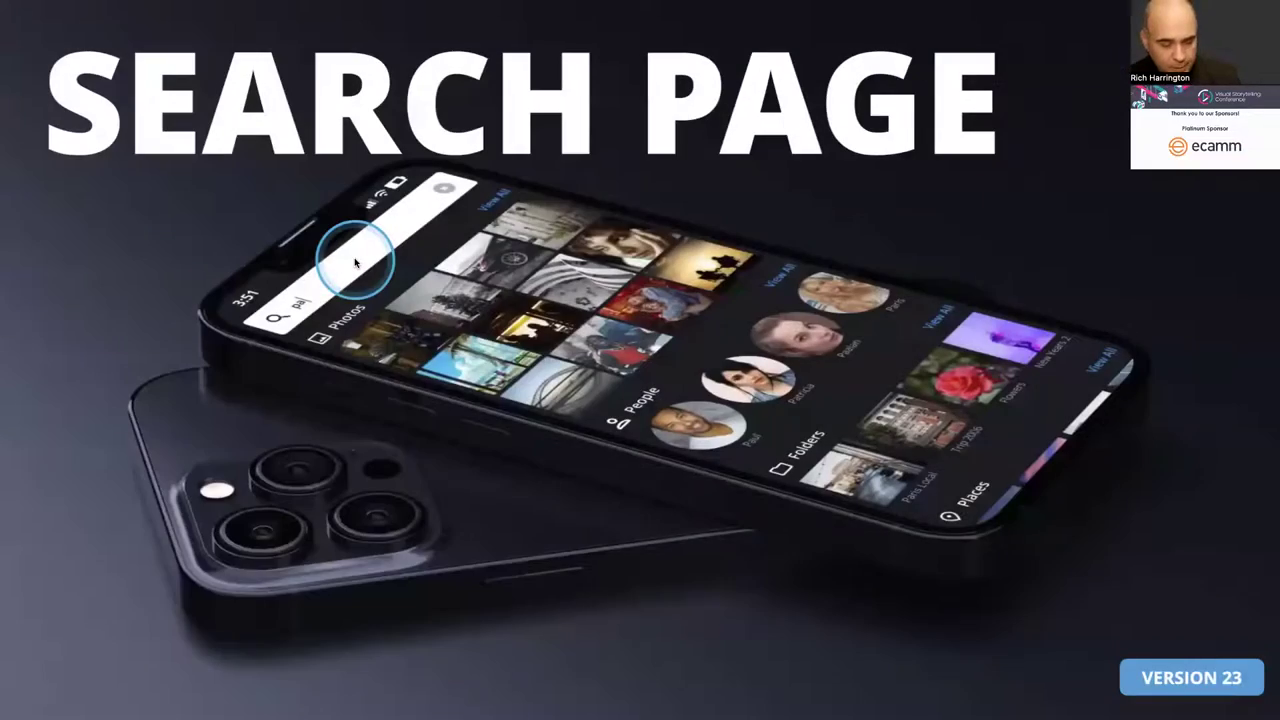
# - Return from Keynote to Mylio Photos and search the library for text containing a man's first name
pyautogui.press('Escape')
pyautogui.press('super+Tab')
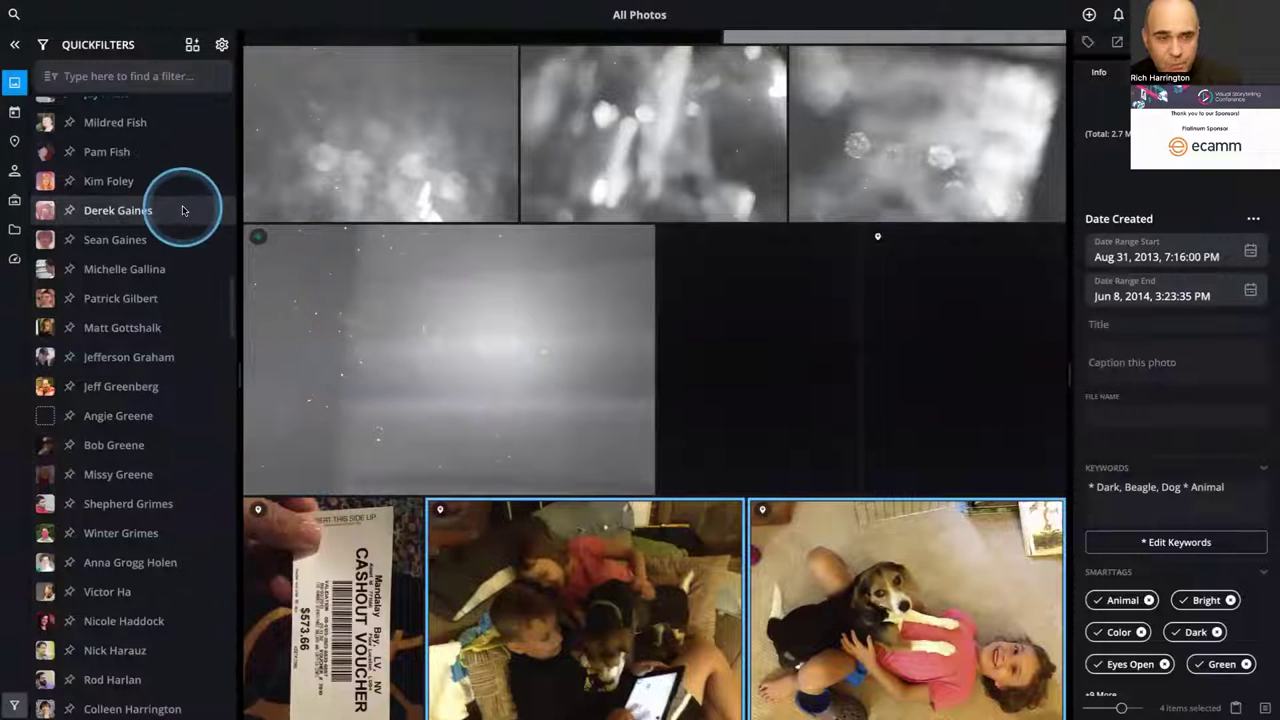
pyautogui.click(15, 13)
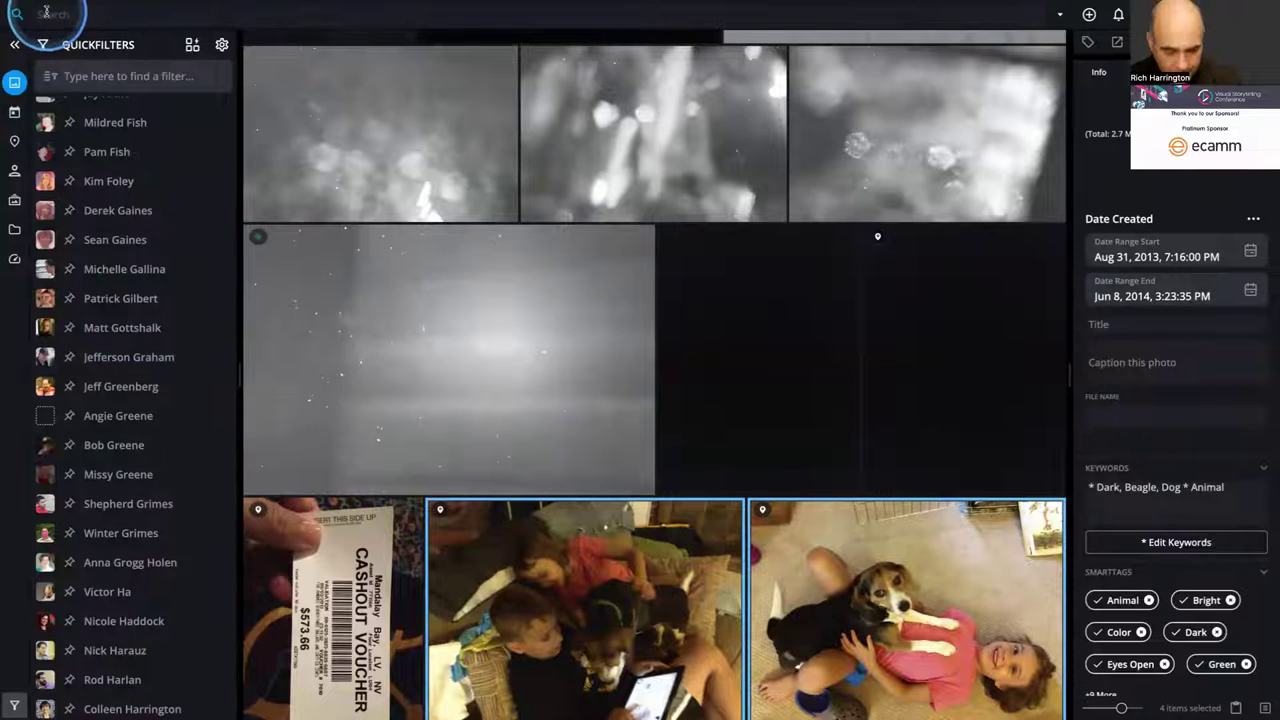
pyautogui.write('todd')
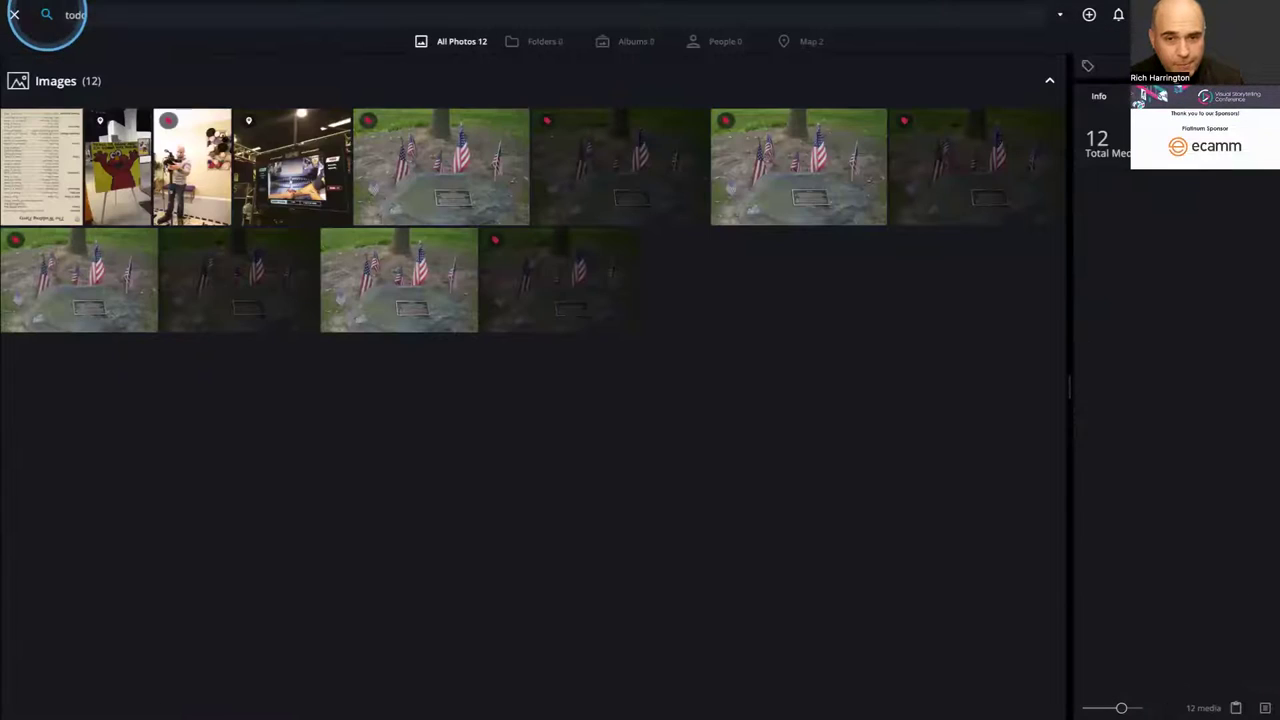
# - Open the scanned wedding party program MISC_0292.jpg and rotate it 180 degrees so it reads upright
pyautogui.doubleClick(38, 168)
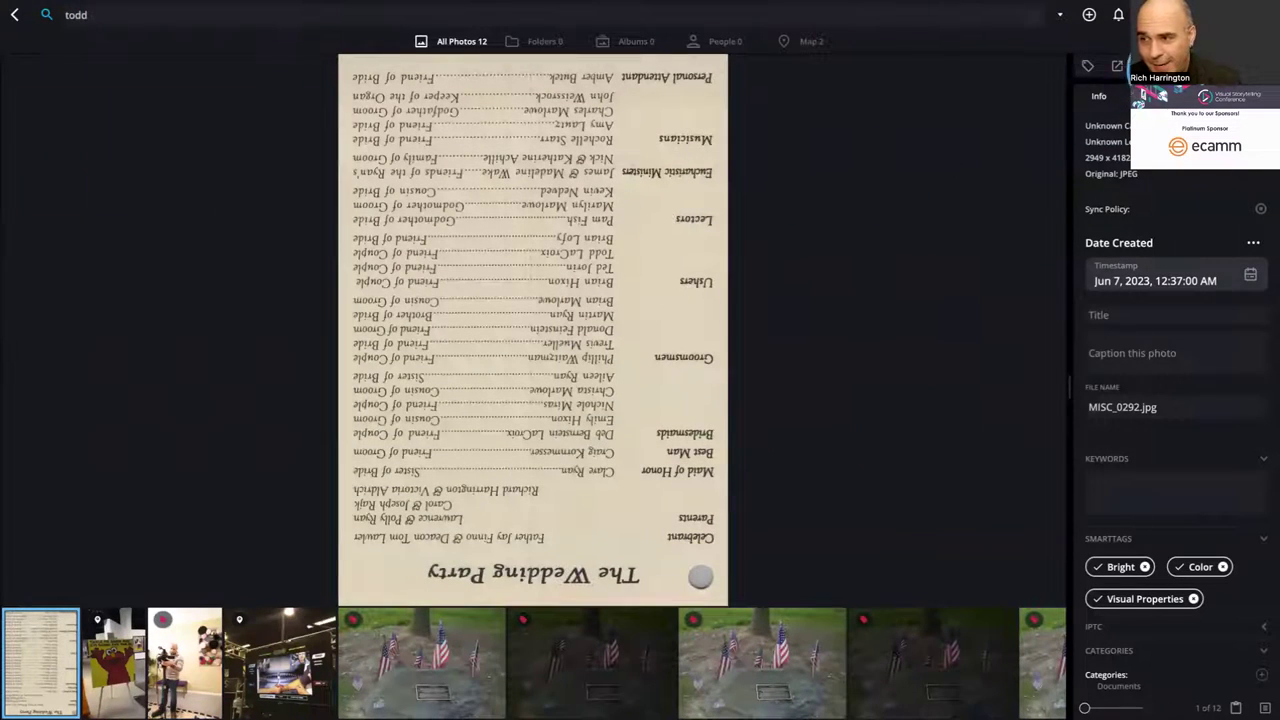
pyautogui.press('r')
pyautogui.press('r')
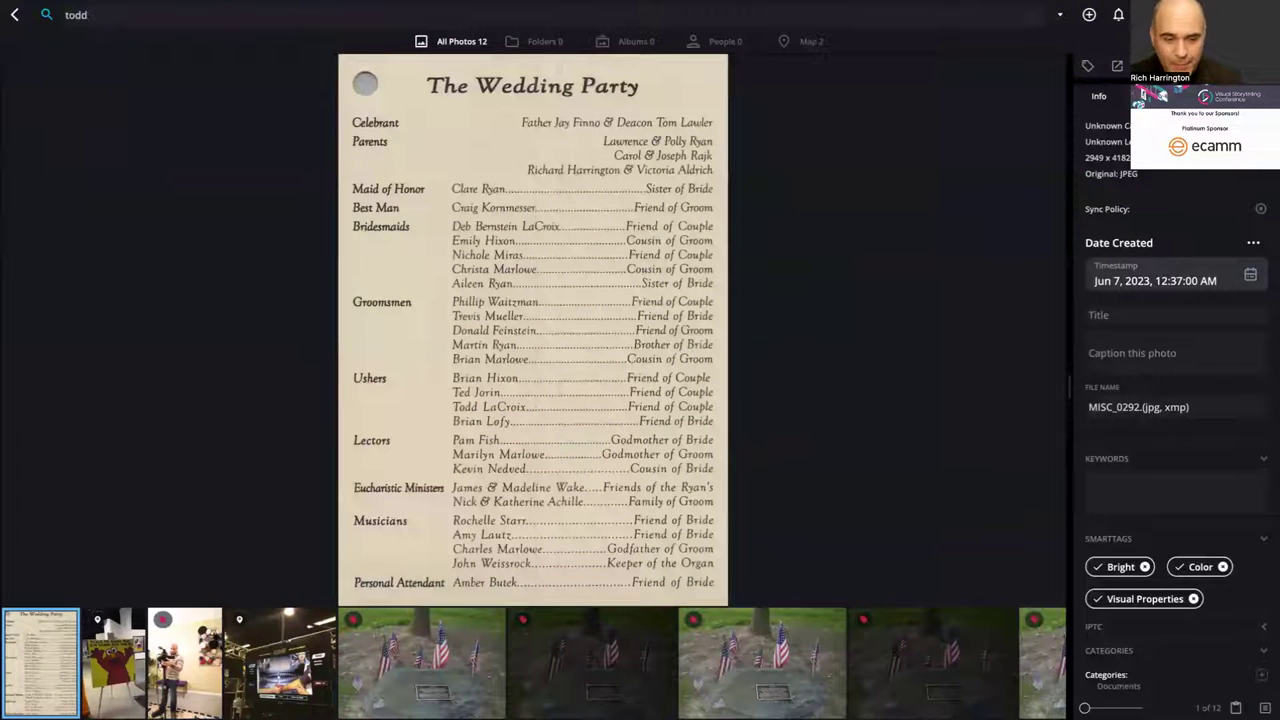
# - Step through the next search results to the Band-Aid game screen photo 2015-04-17-IMG_6014.jpg
pyautogui.press('Right')
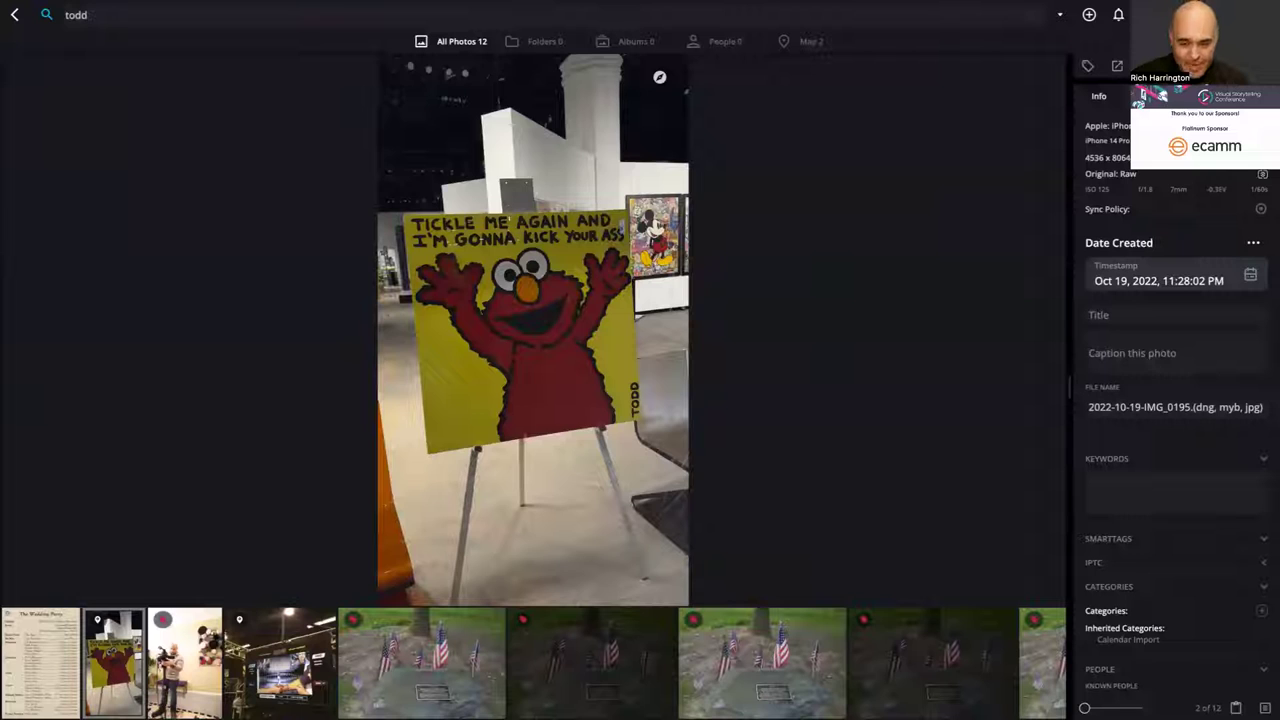
pyautogui.click(185, 662)
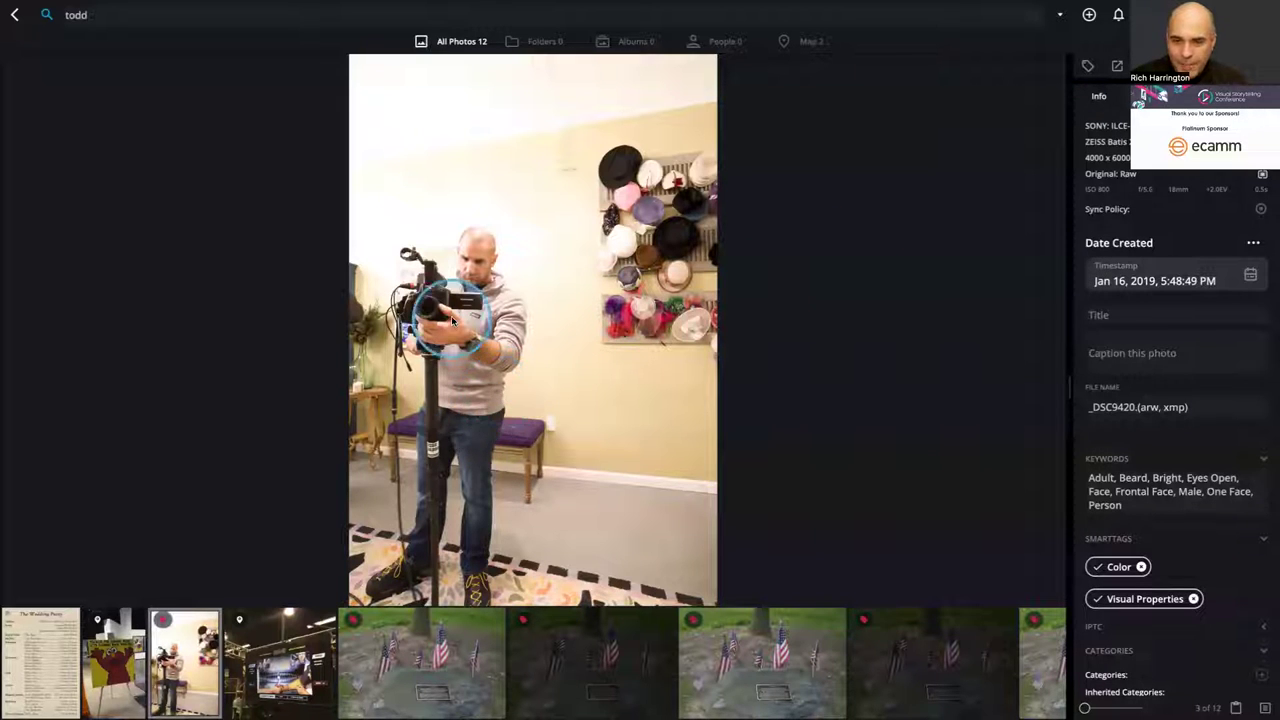
pyautogui.press('Right')
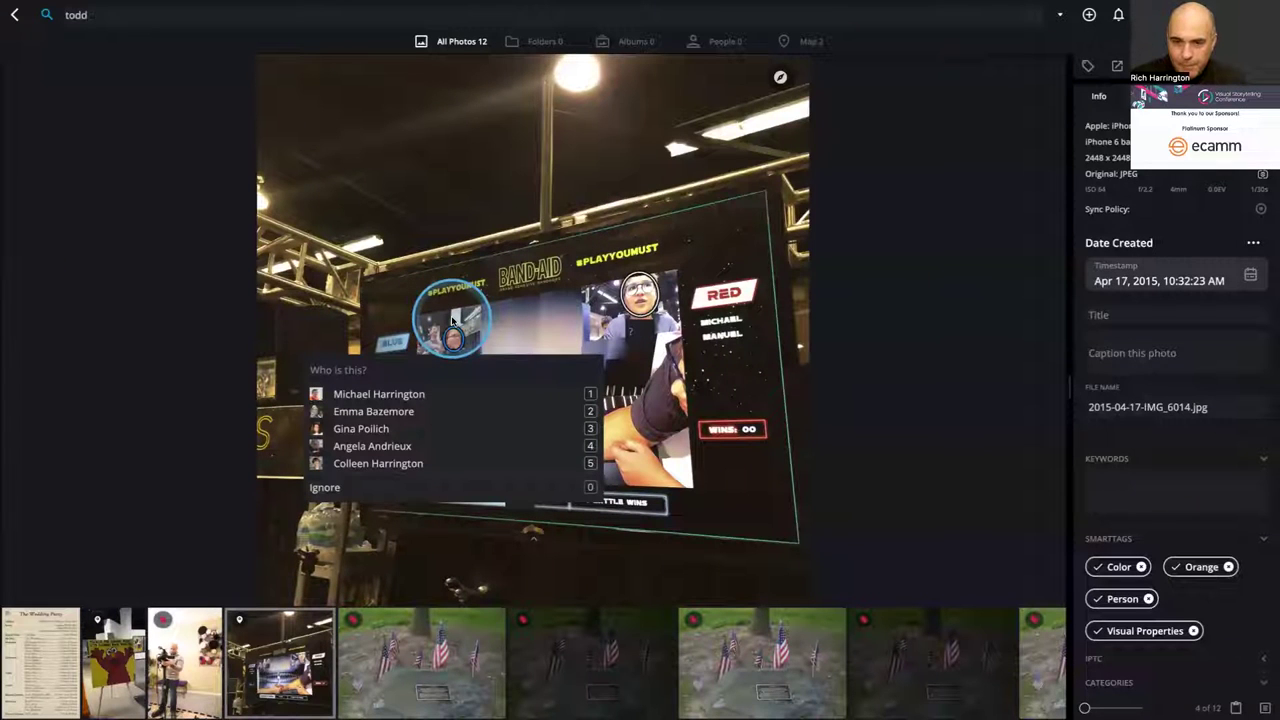
# - Ignore the small face and the fist detected in the photo, and tag the remaining face with its first suggested name
pyautogui.click(340, 495)
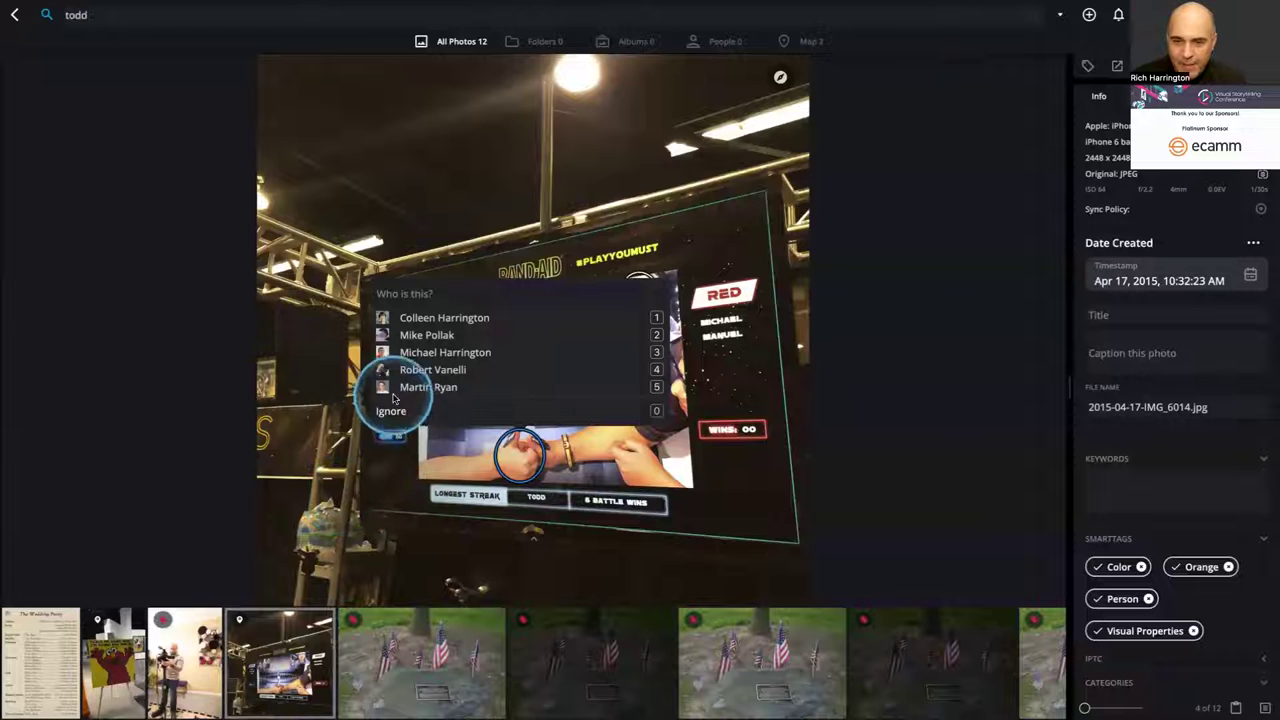
pyautogui.click(390, 410)
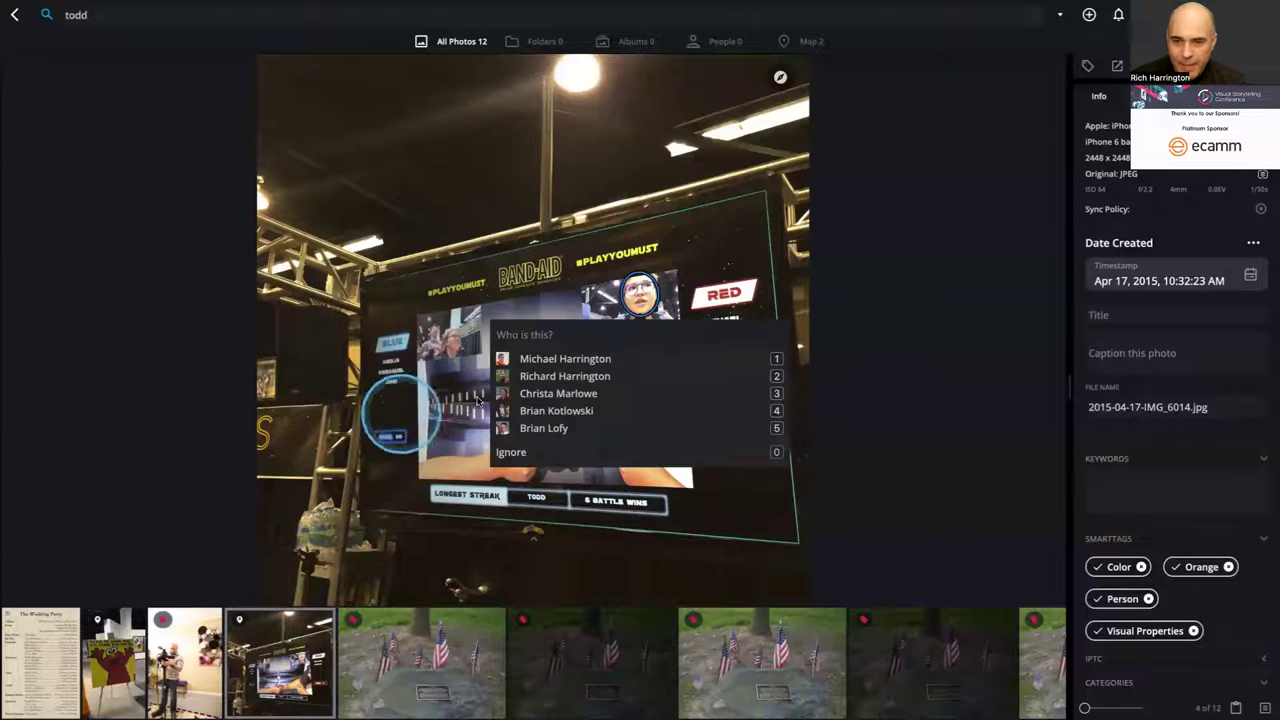
pyautogui.click(581, 365)
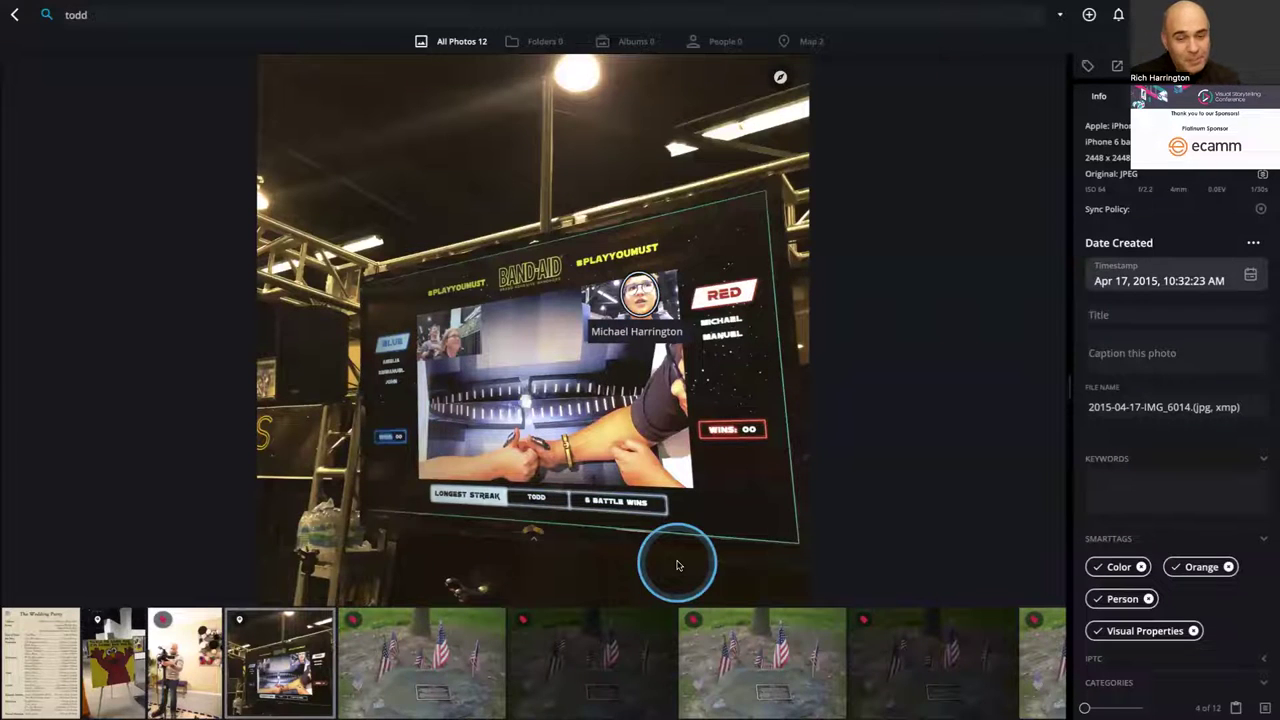
# - Open the memorial stone photo _DSC4989.nef and magnify the plaque to read its inscription
pyautogui.press('Right')
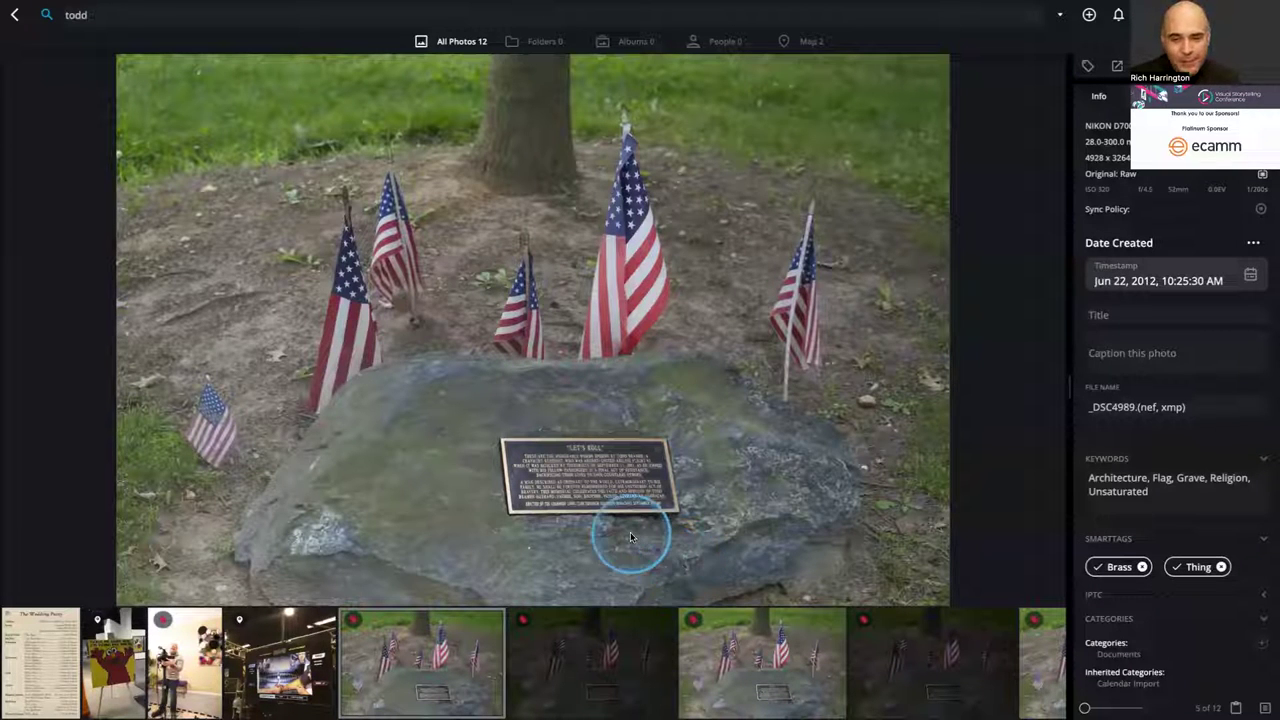
pyautogui.click(579, 505)
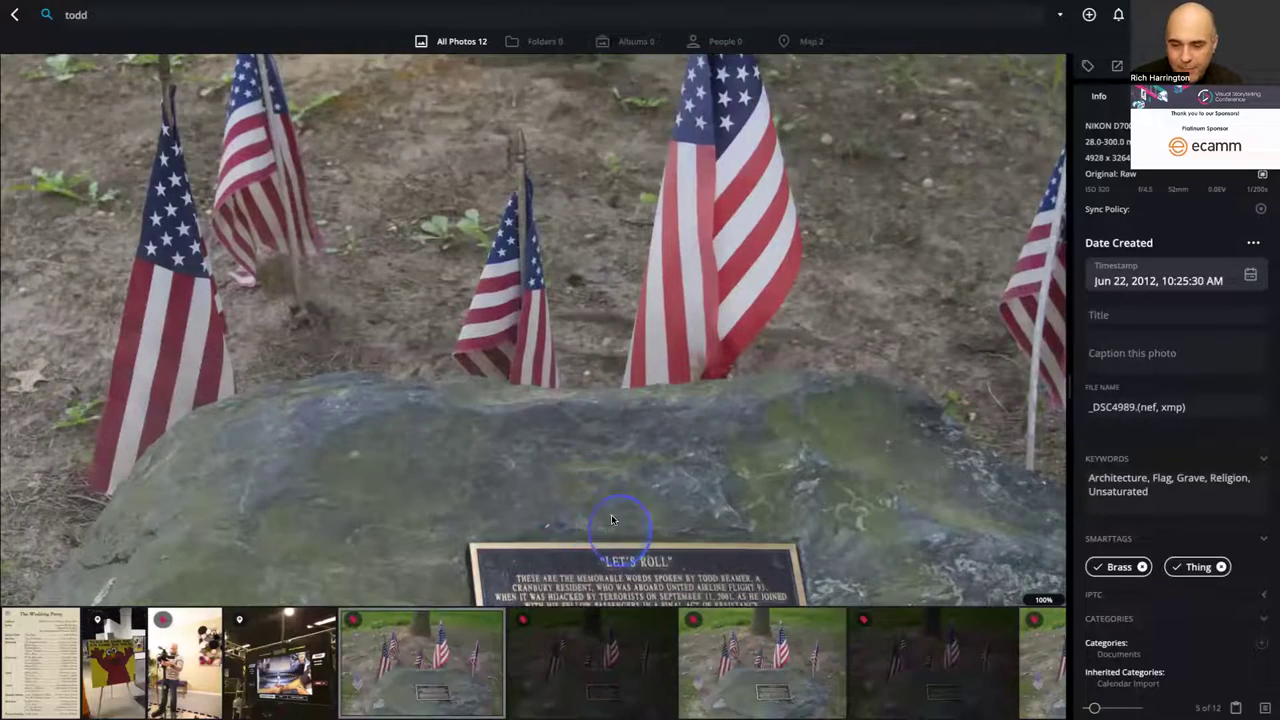
pyautogui.scroll(5, 611, 434)
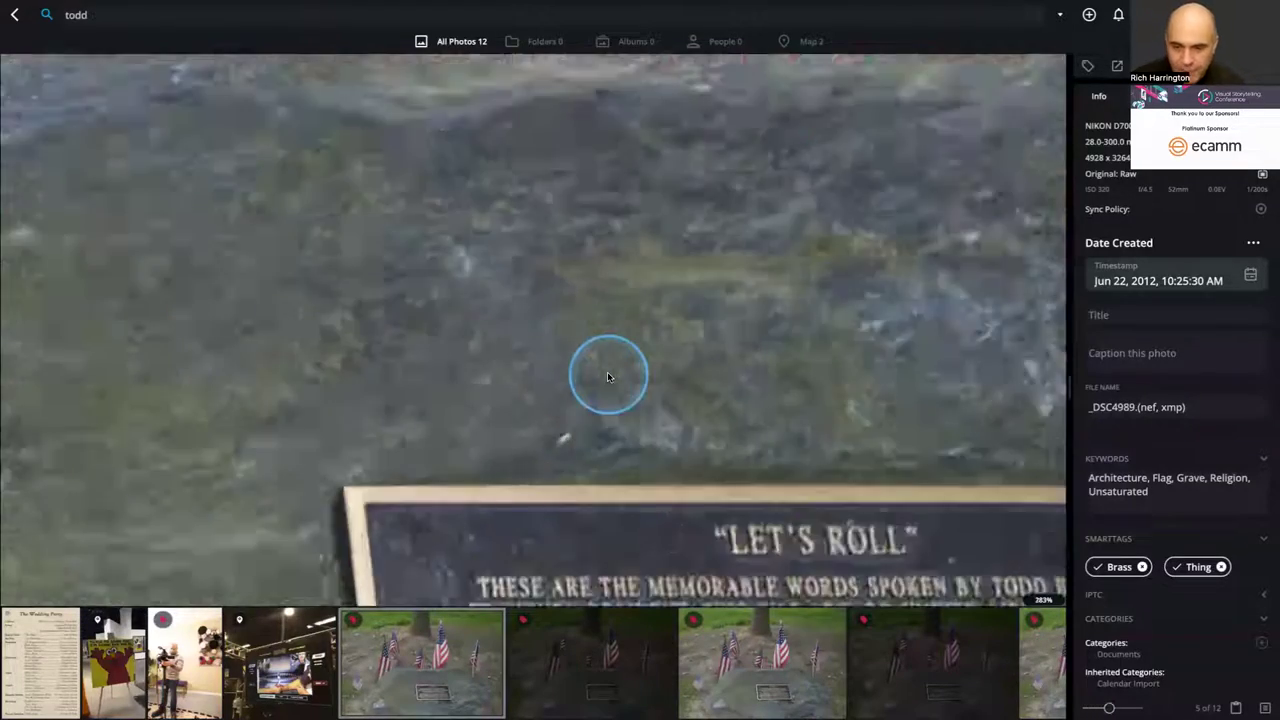
pyautogui.scroll(3, 700, 471)
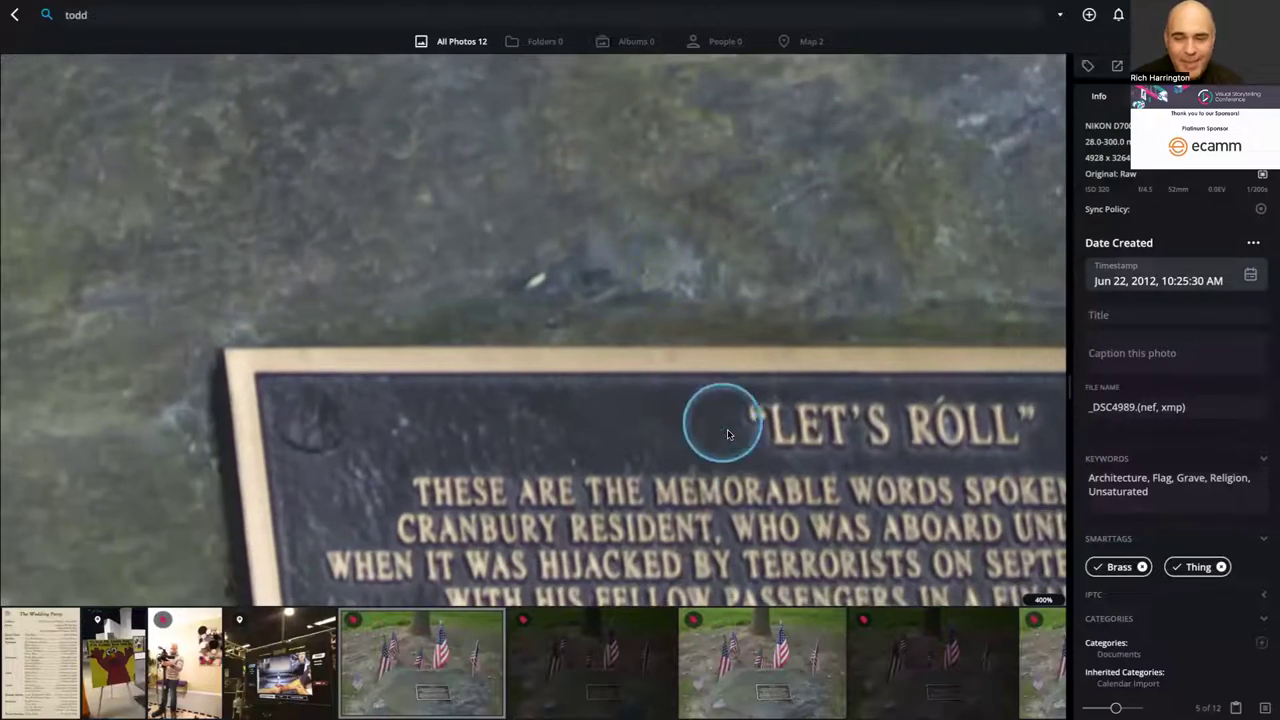
pyautogui.moveTo(728, 434); pyautogui.dragTo(586, 277)
pyautogui.moveTo(766, 450); pyautogui.dragTo(630, 280)
pyautogui.moveTo(714, 366); pyautogui.dragTo(519, 391)
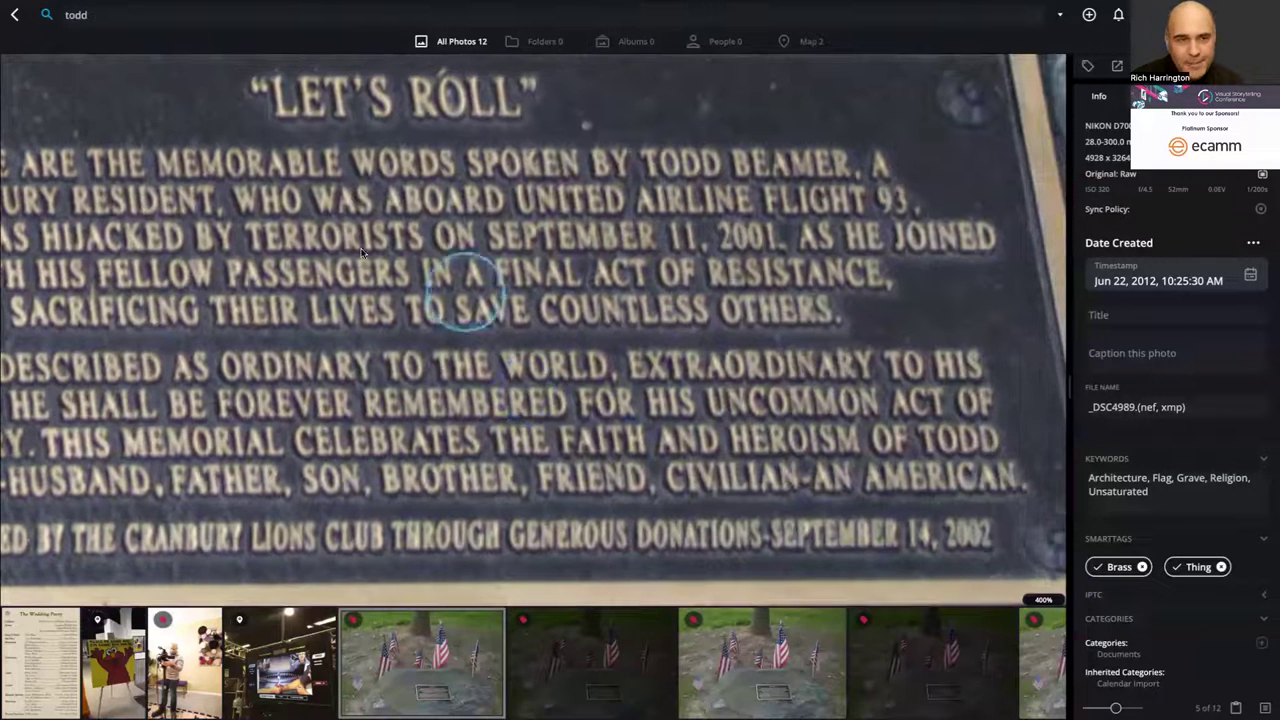
# - Search the library for "japan" and open the toy robot photo from the results
pyautogui.click(76, 16)
pyautogui.doubleClick(76, 16)
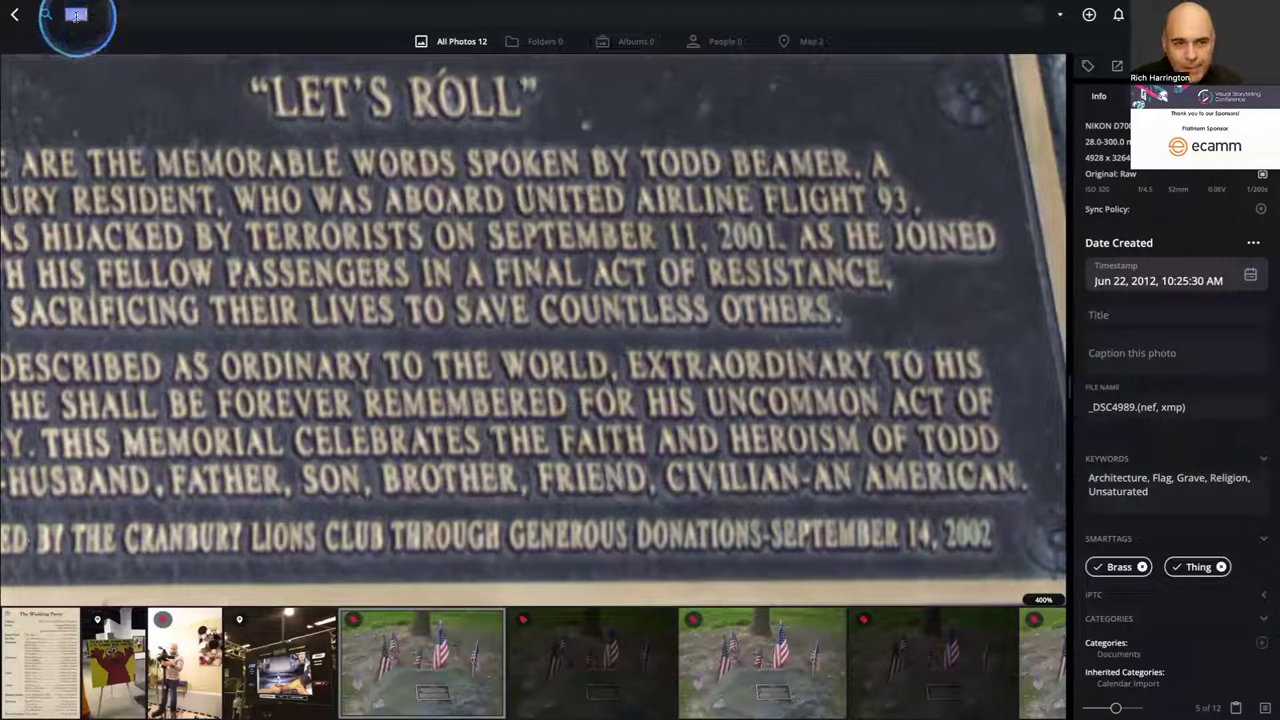
pyautogui.write('japan')
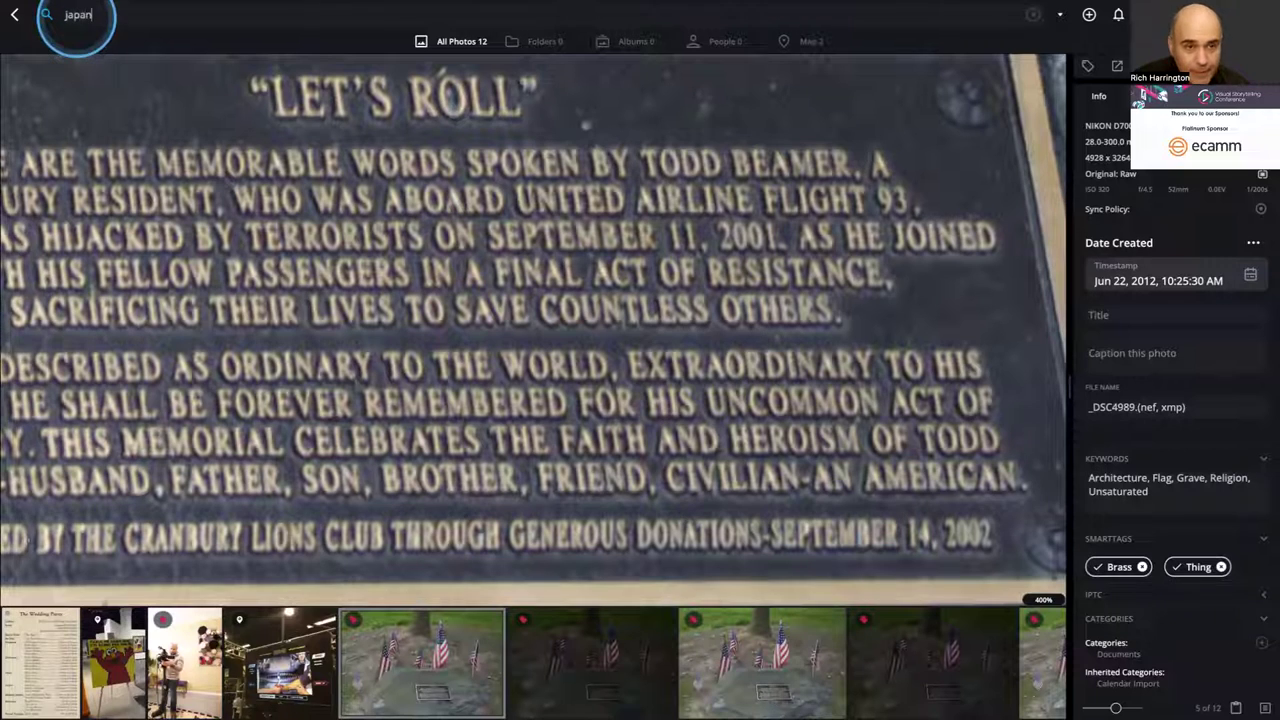
pyautogui.press('Return')
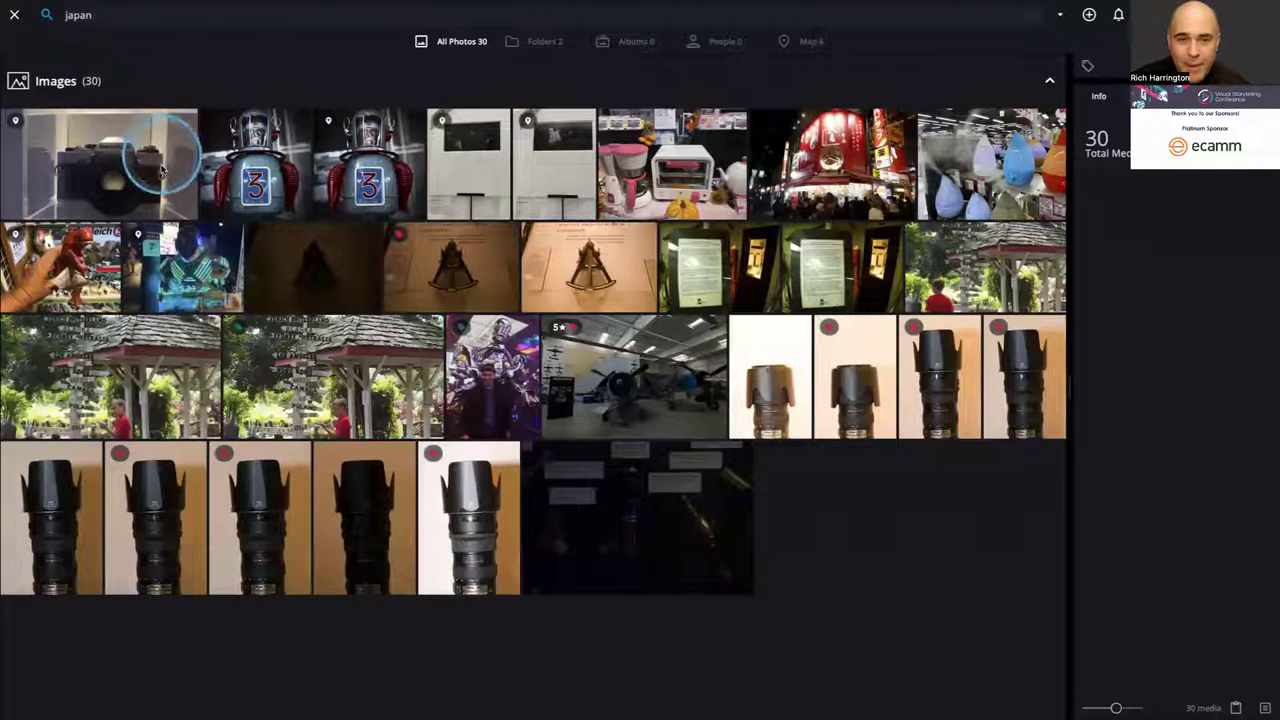
pyautogui.click(254, 176)
pyautogui.doubleClick(254, 176)
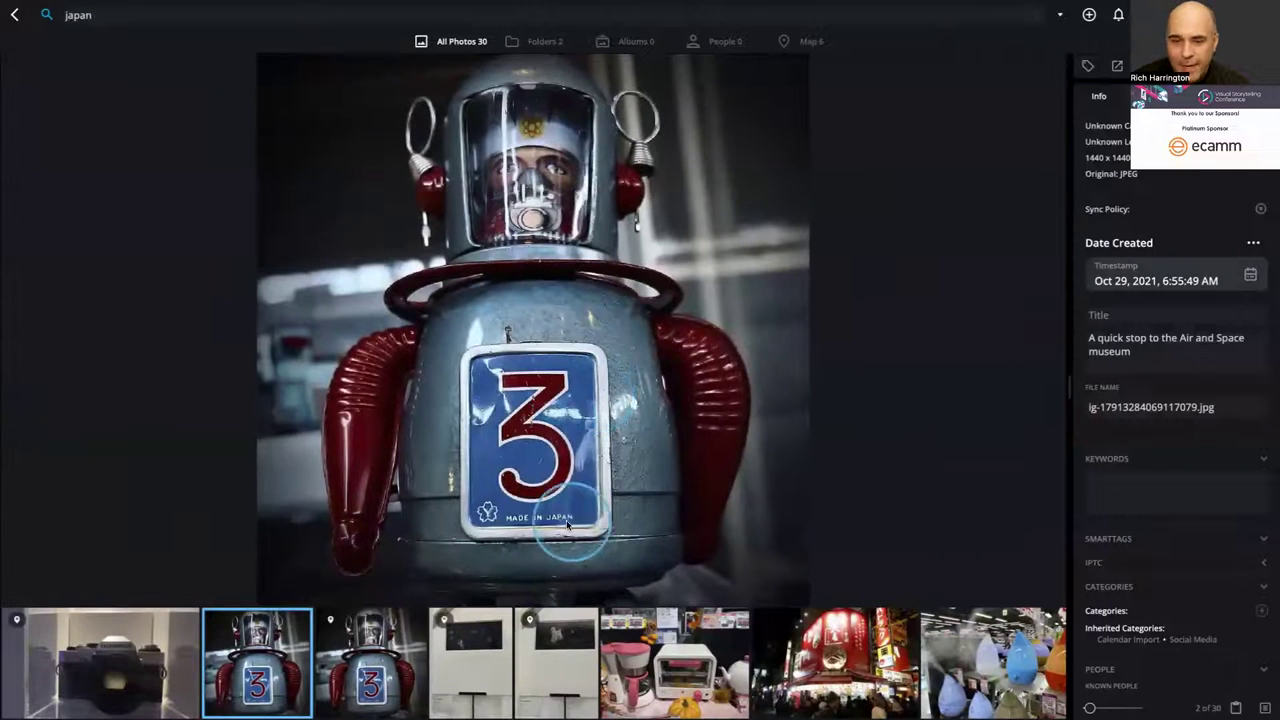
# - Open the exhibition print photo 2020-02-25-IMG_3389.heic and magnify the caption card beneath the print to read it
pyautogui.click(509, 652)
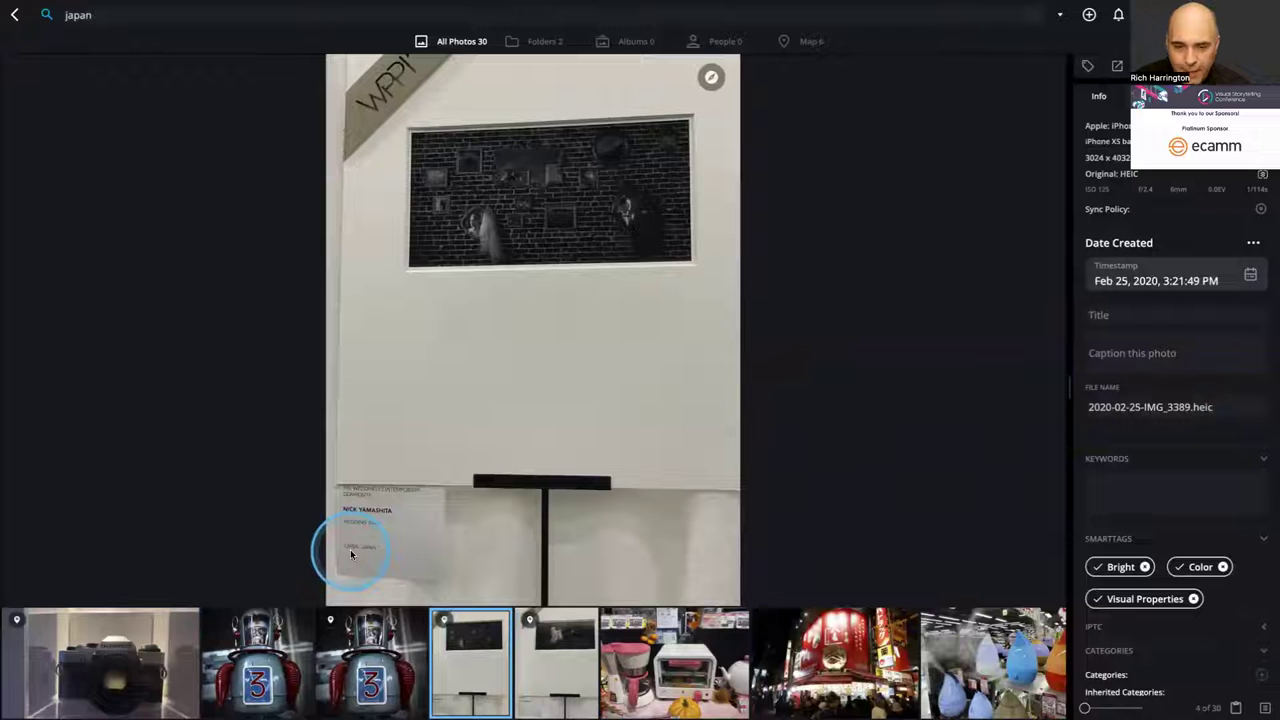
pyautogui.press('super+equal')
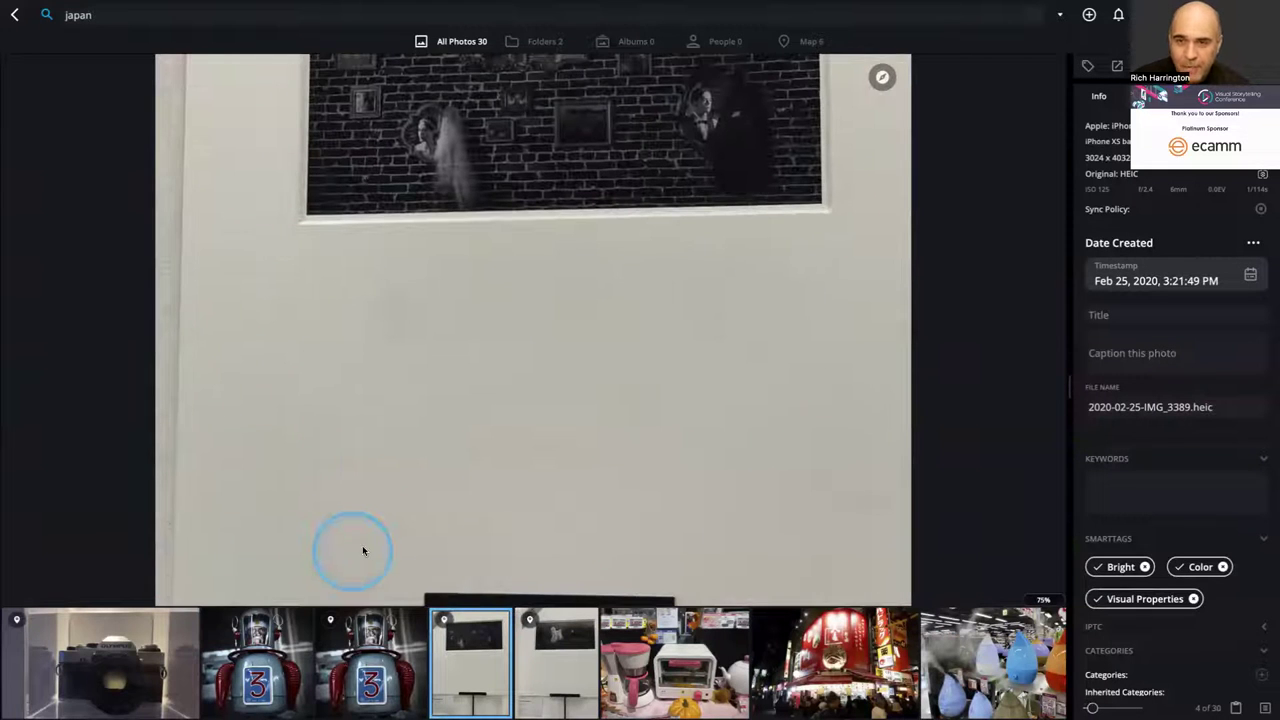
pyautogui.scroll(3, 409, 435)
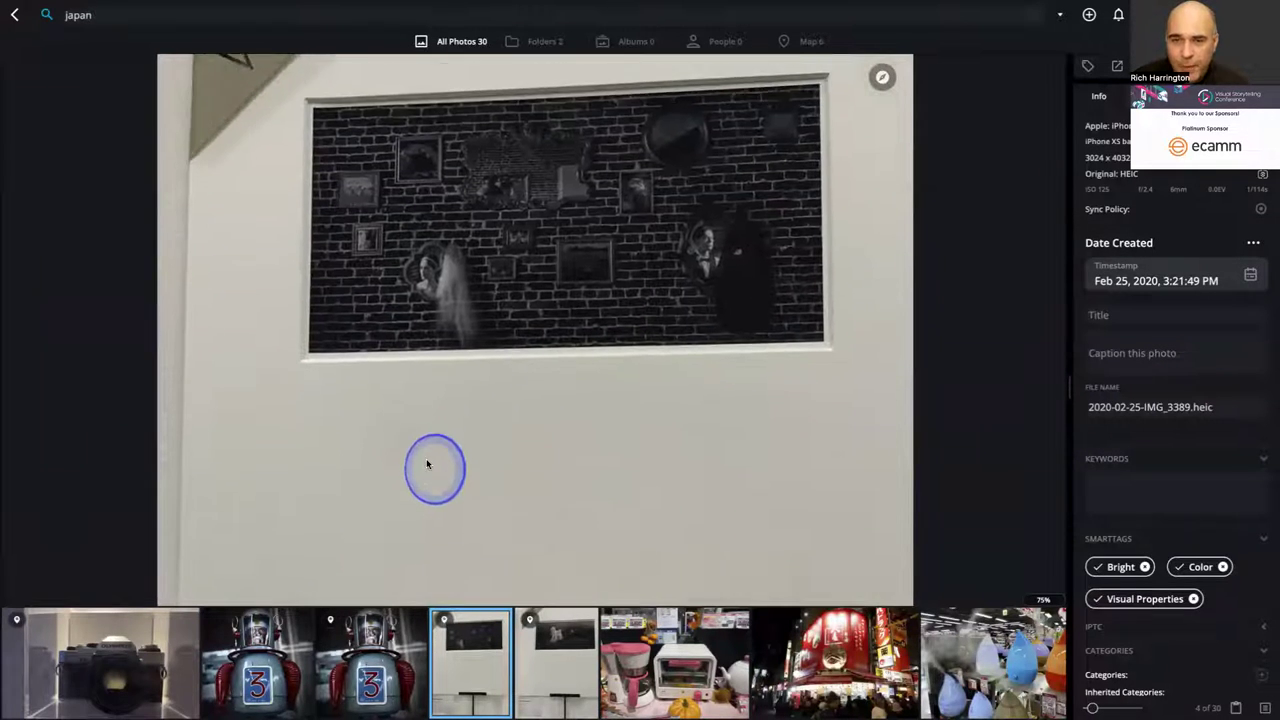
pyautogui.scroll(-5, 420, 450)
pyautogui.scroll(-3, 380, 440)
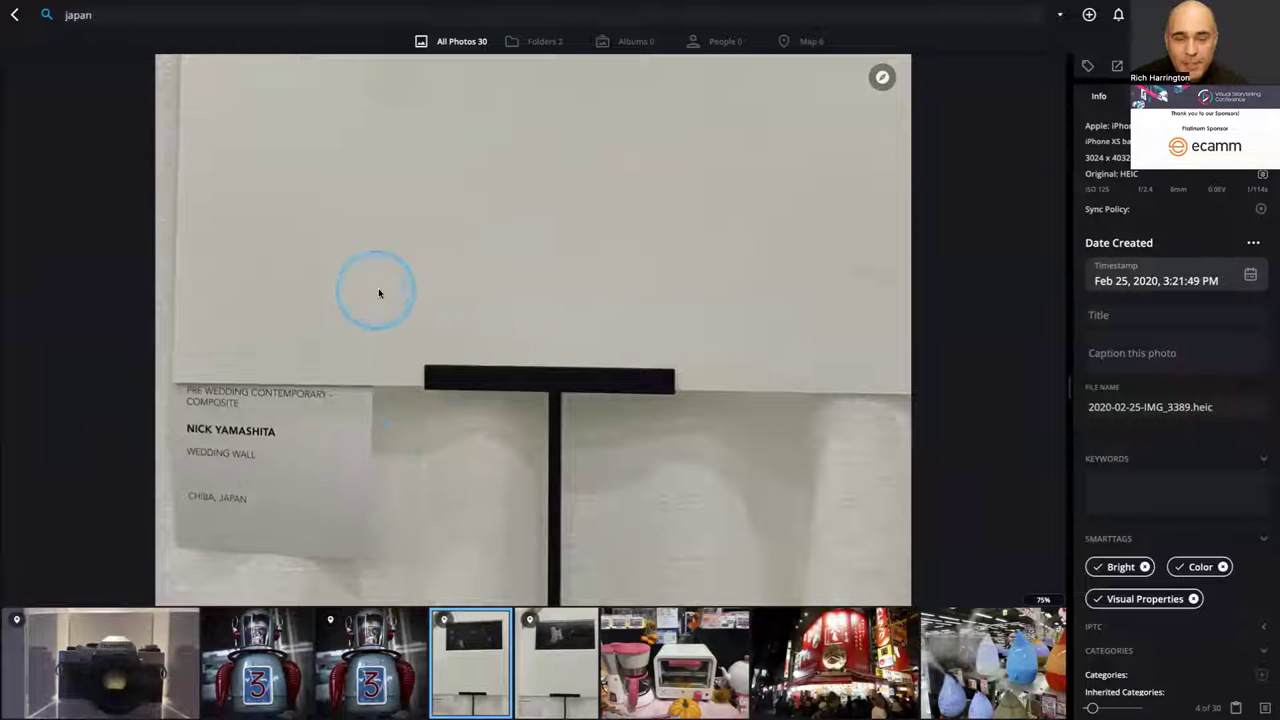
pyautogui.scroll(1, 235, 515)
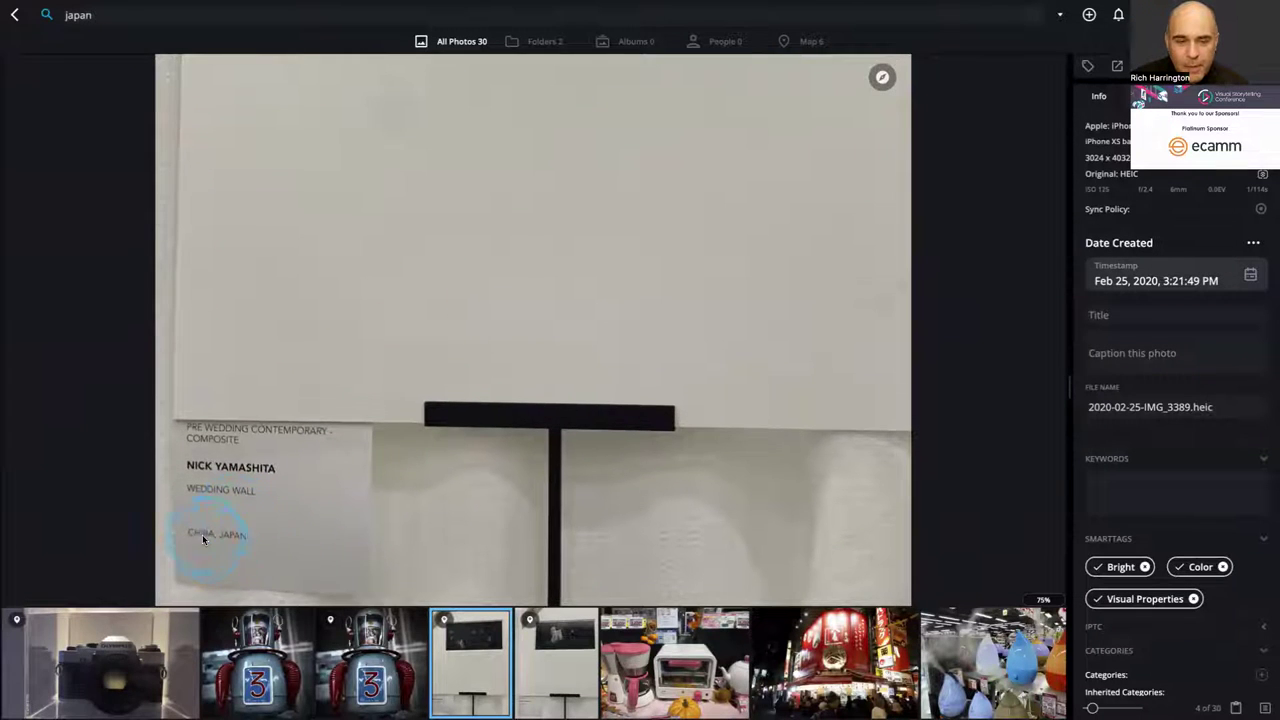
# - View the toaster oven photo, open the night street photo untitled-1587.jpg and ignore the face detected in it
pyautogui.click(688, 624)
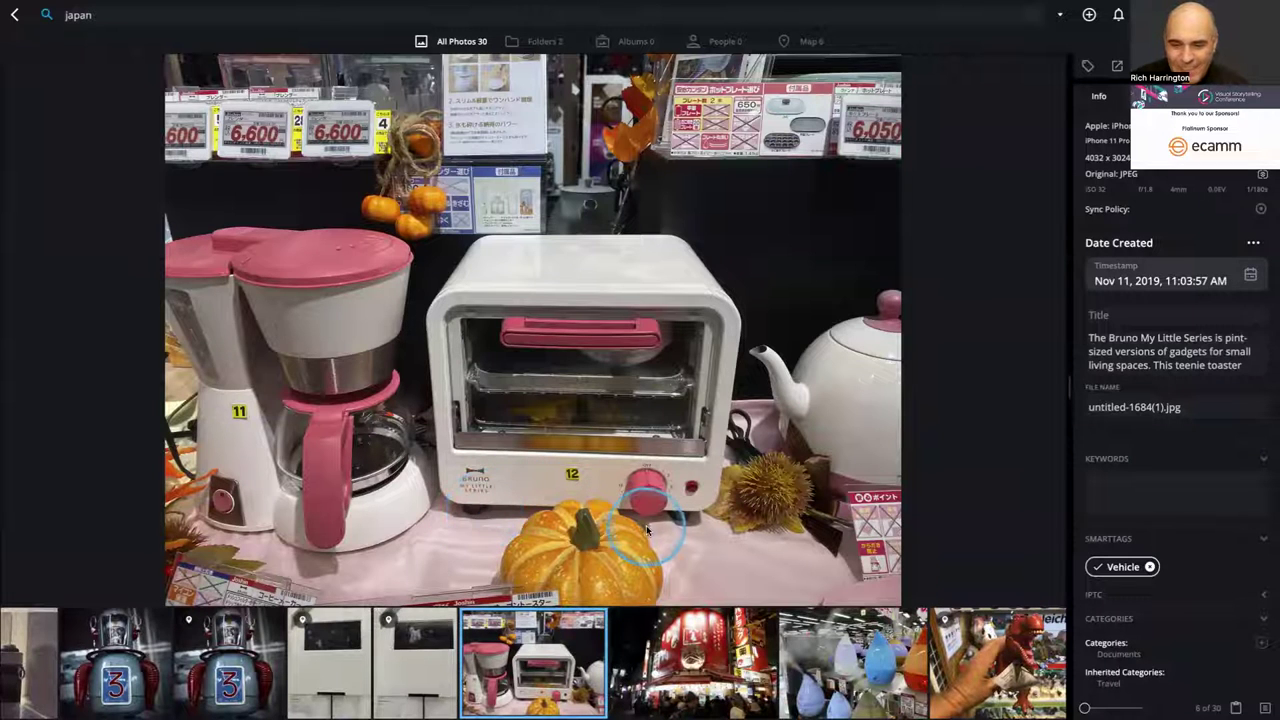
pyautogui.click(718, 640)
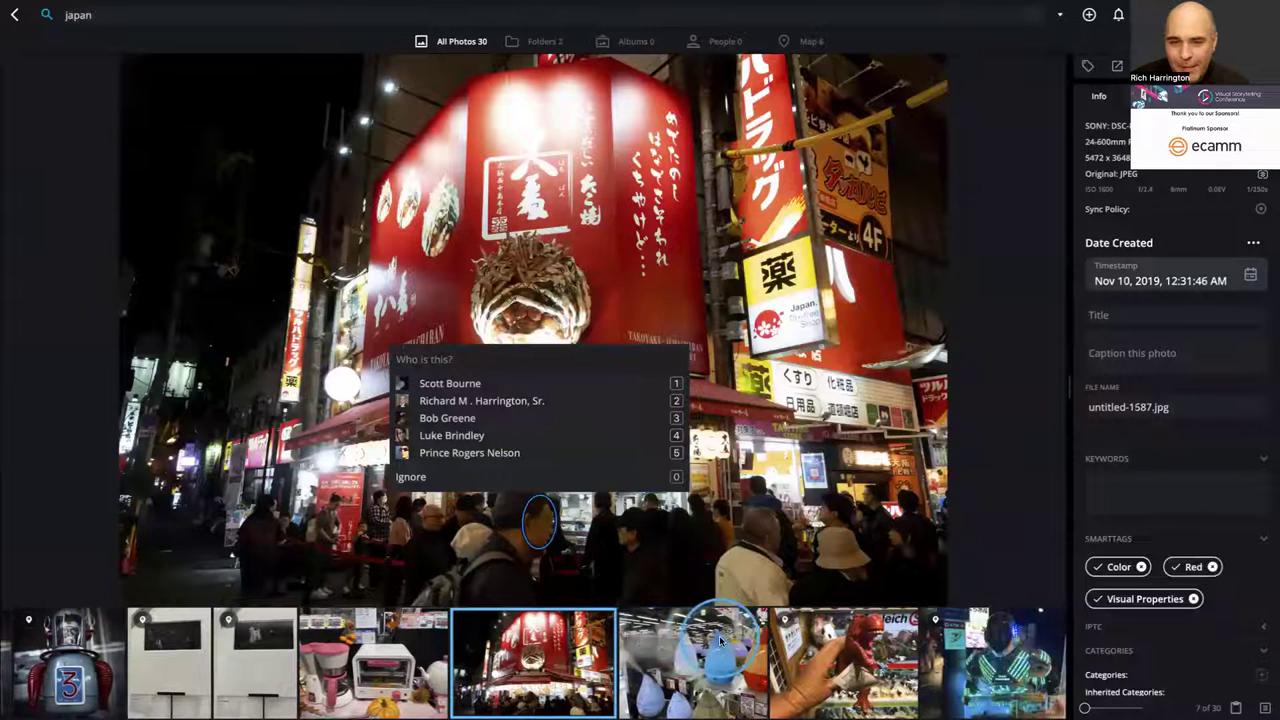
pyautogui.click(405, 478)
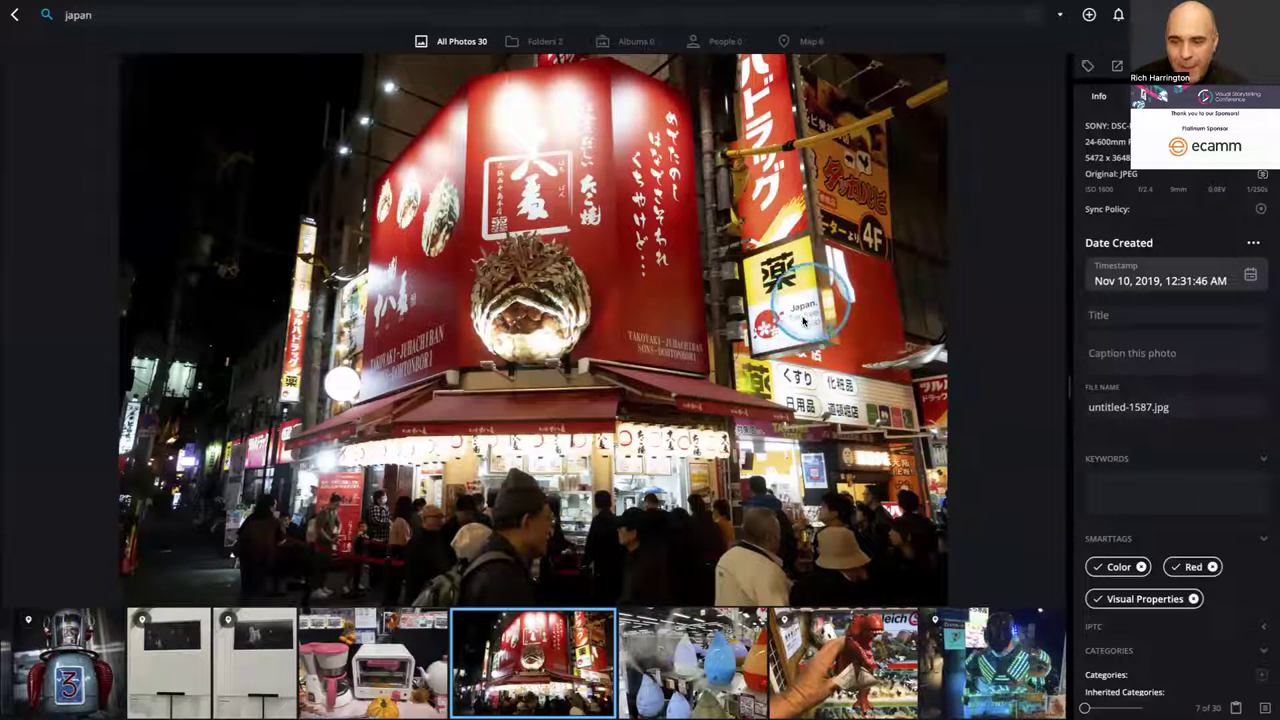
# - View the humidifier photo, then open the toy dinosaur photo IMG_4050.jpg and magnify its paper tag to read the text
pyautogui.click(748, 644)
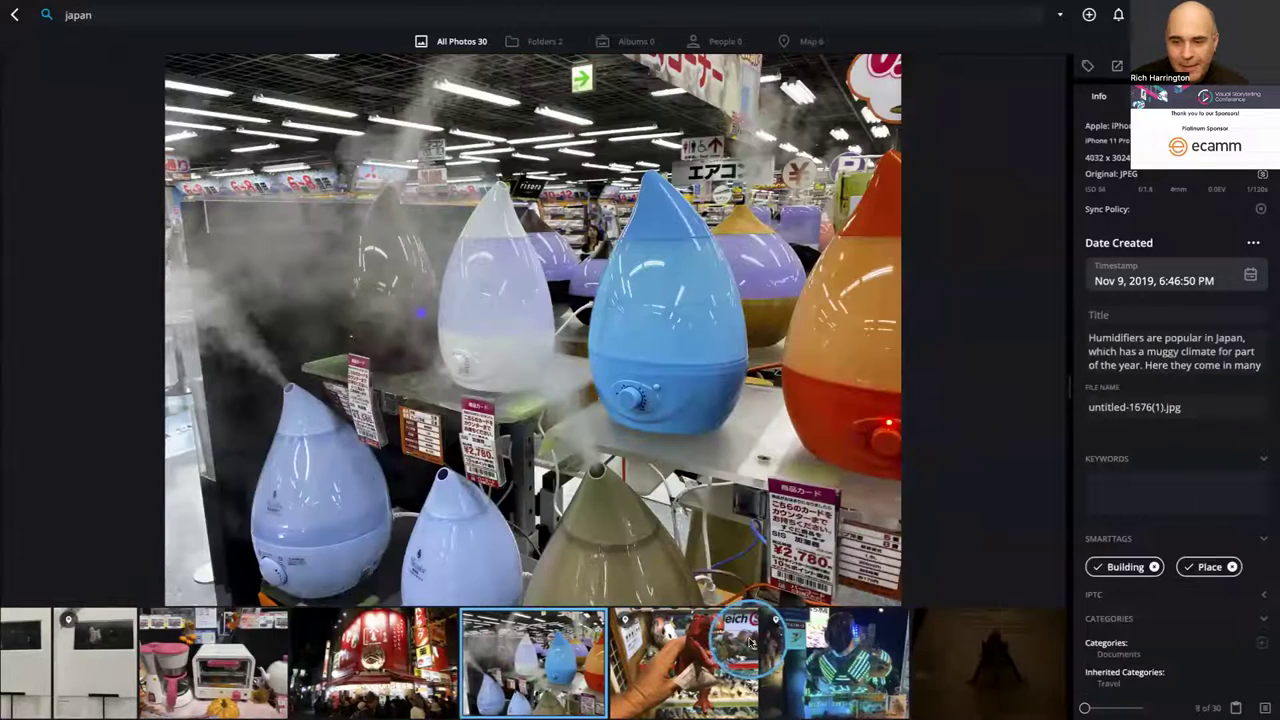
pyautogui.click(720, 668)
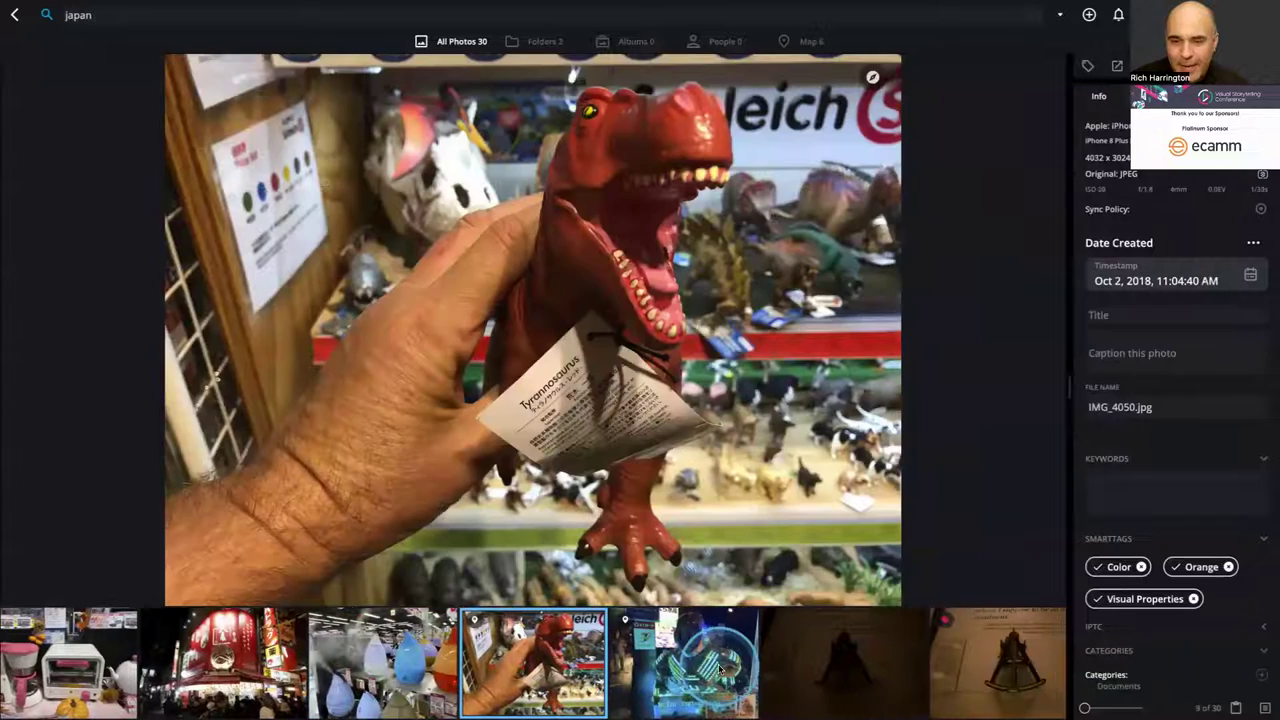
pyautogui.click(603, 446)
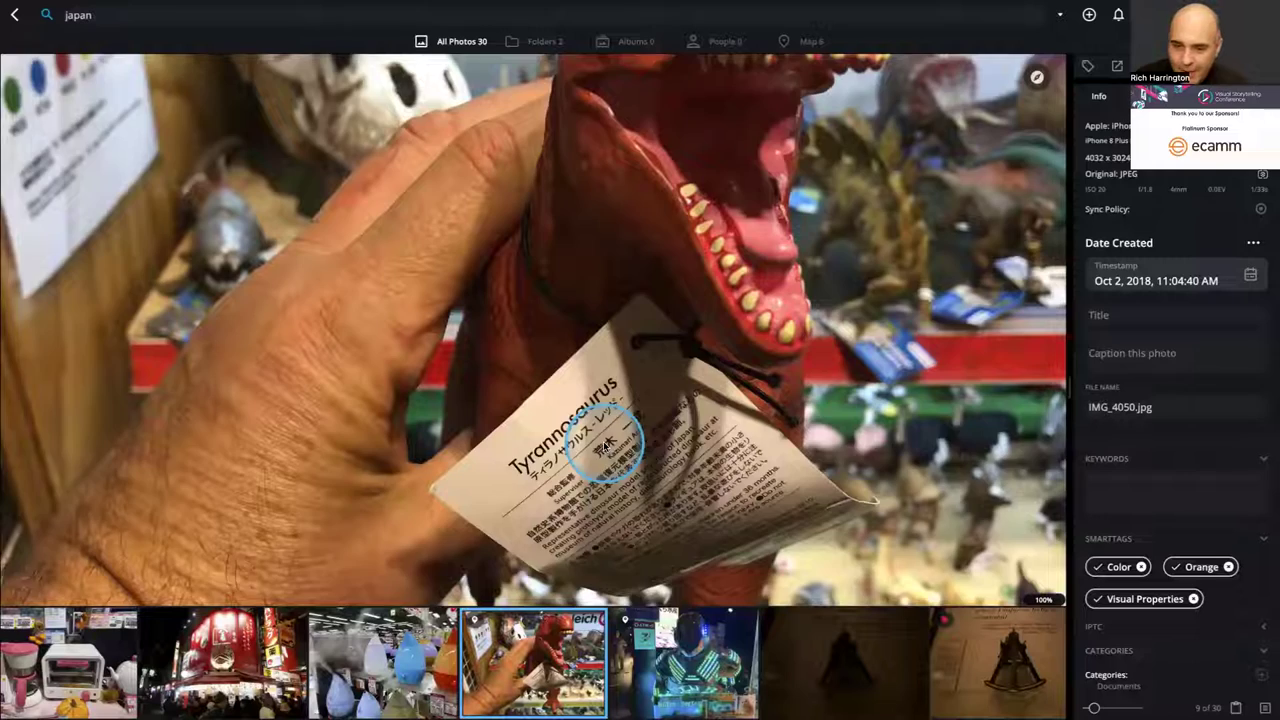
pyautogui.scroll(2, 603, 446)
pyautogui.moveTo(686, 500); pyautogui.dragTo(580, 303)
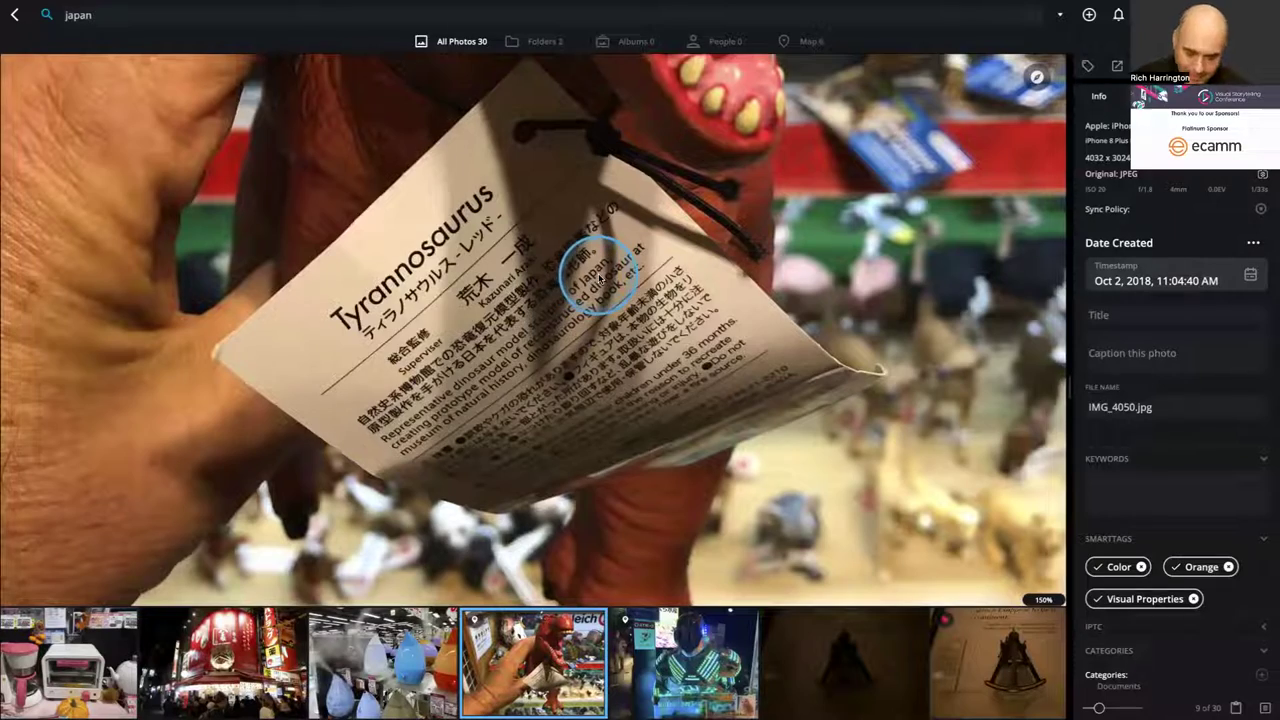
pyautogui.scroll(-3, 598, 279)
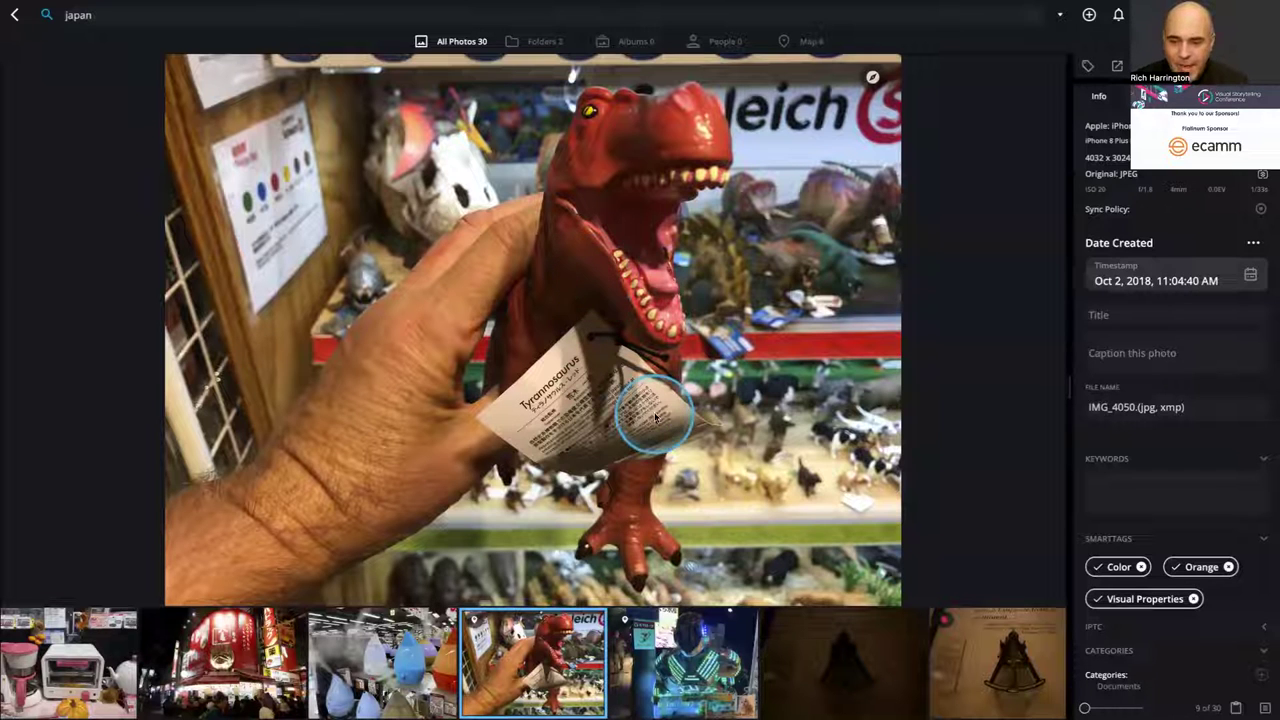
# - Browse the next search results from the illuminated robot suit IMG_0478.jpg to the wooden signpost photo PC310013.jpg
pyautogui.click(698, 637)
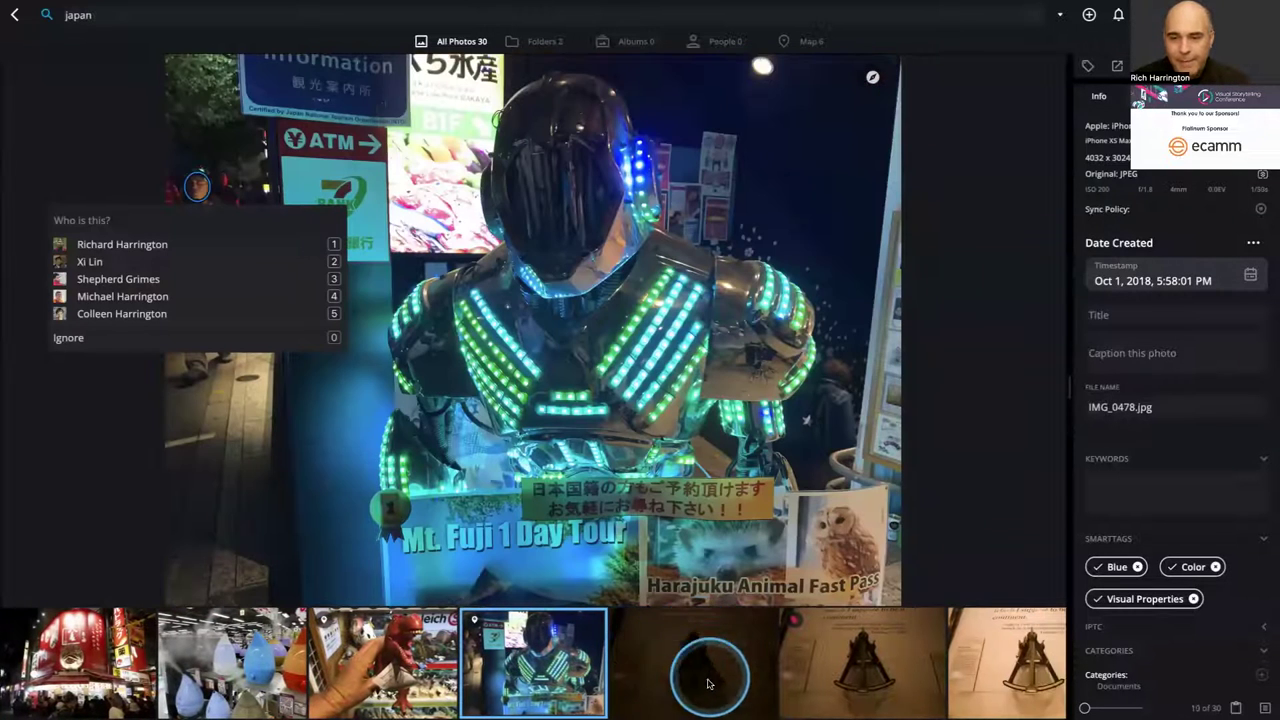
pyautogui.click(688, 679)
pyautogui.click(690, 685)
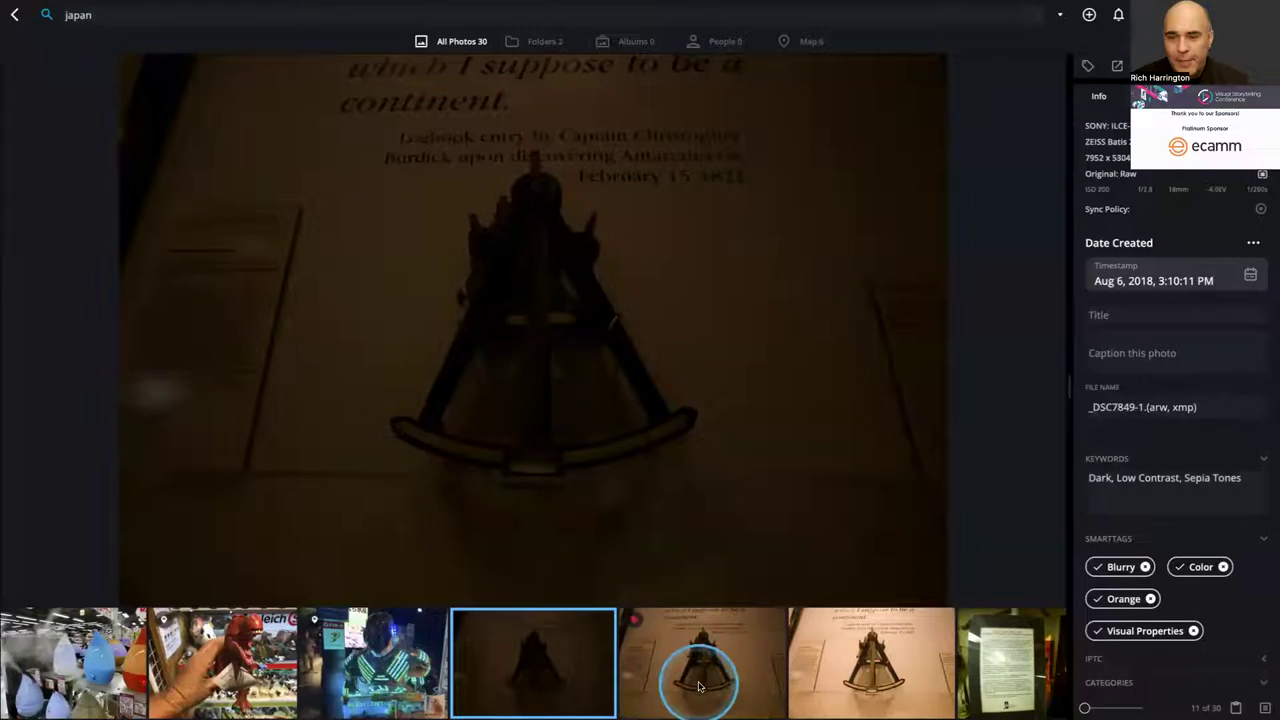
pyautogui.click(835, 676)
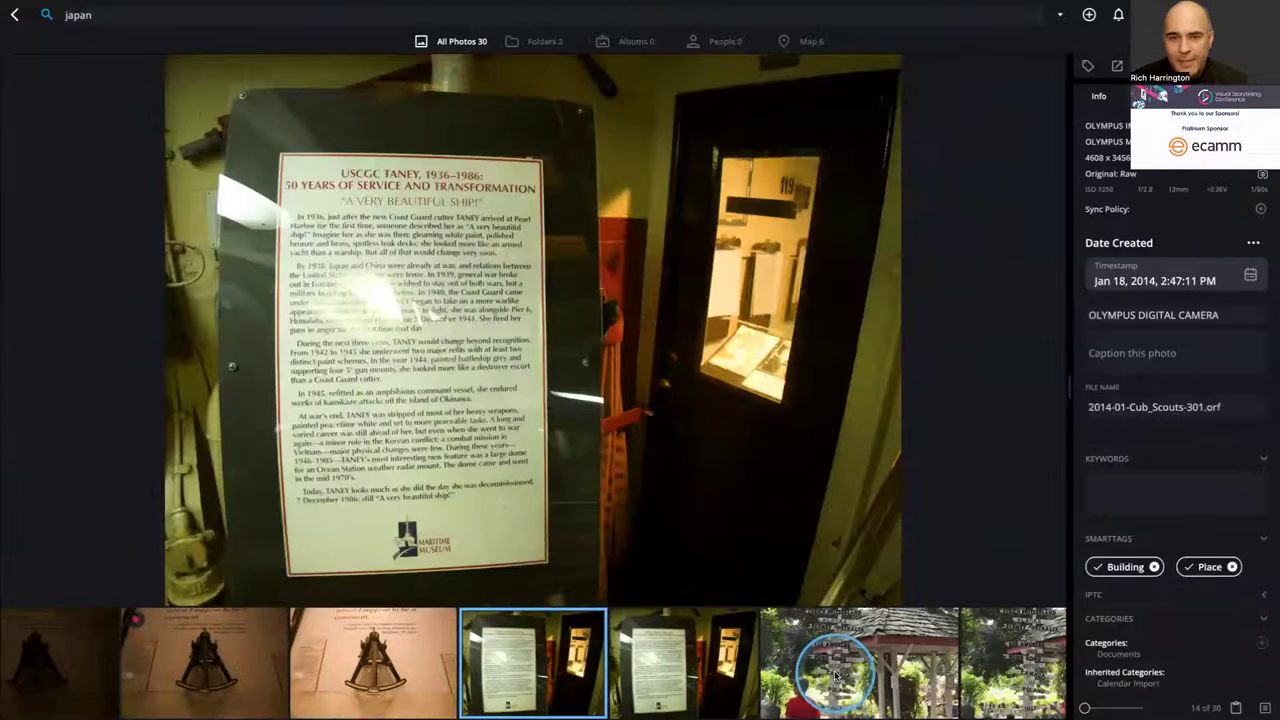
pyautogui.click(848, 677)
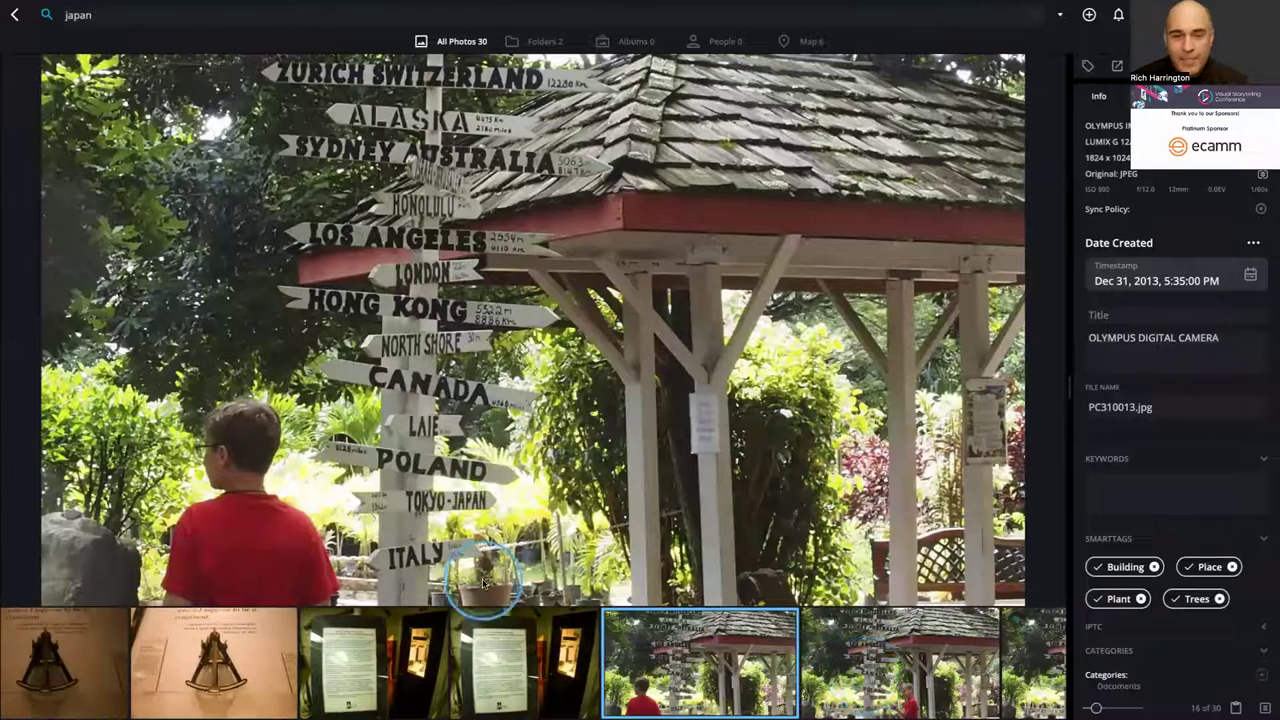
# - Open the signpost photo PC310012.jpg and tag the boy's face with the first suggested name
pyautogui.click(887, 678)
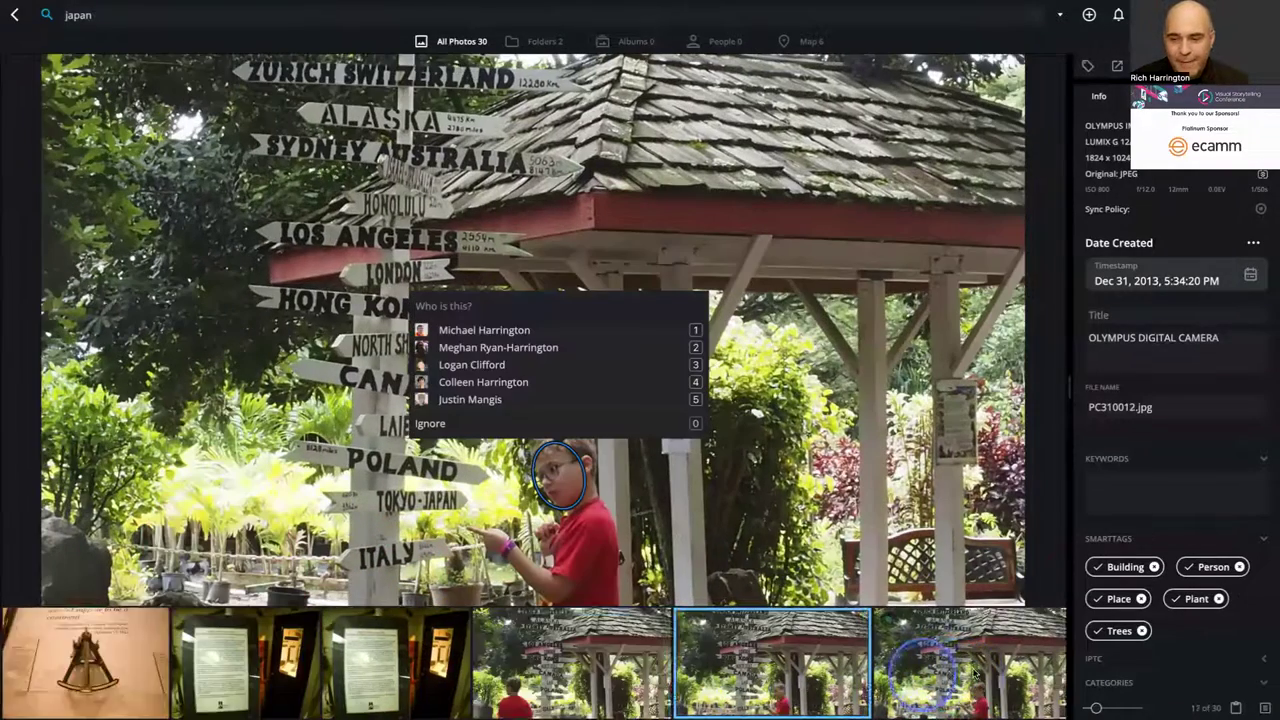
pyautogui.click(765, 635)
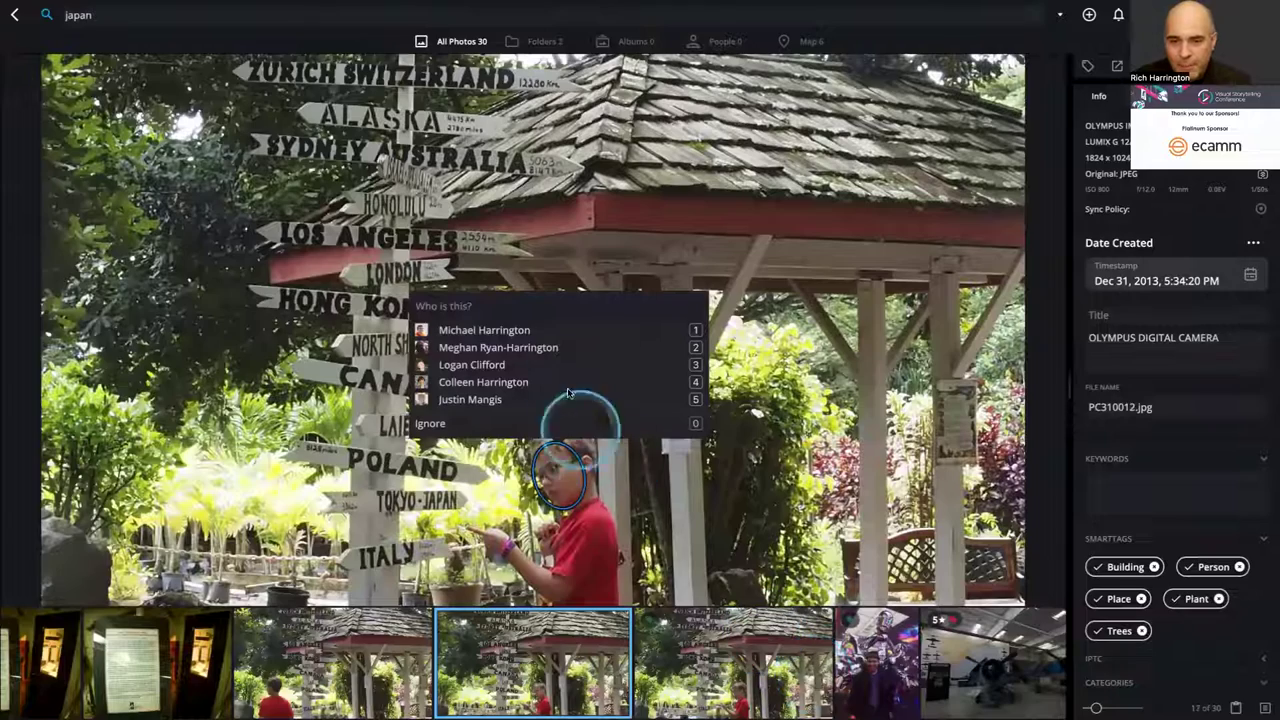
pyautogui.click(486, 331)
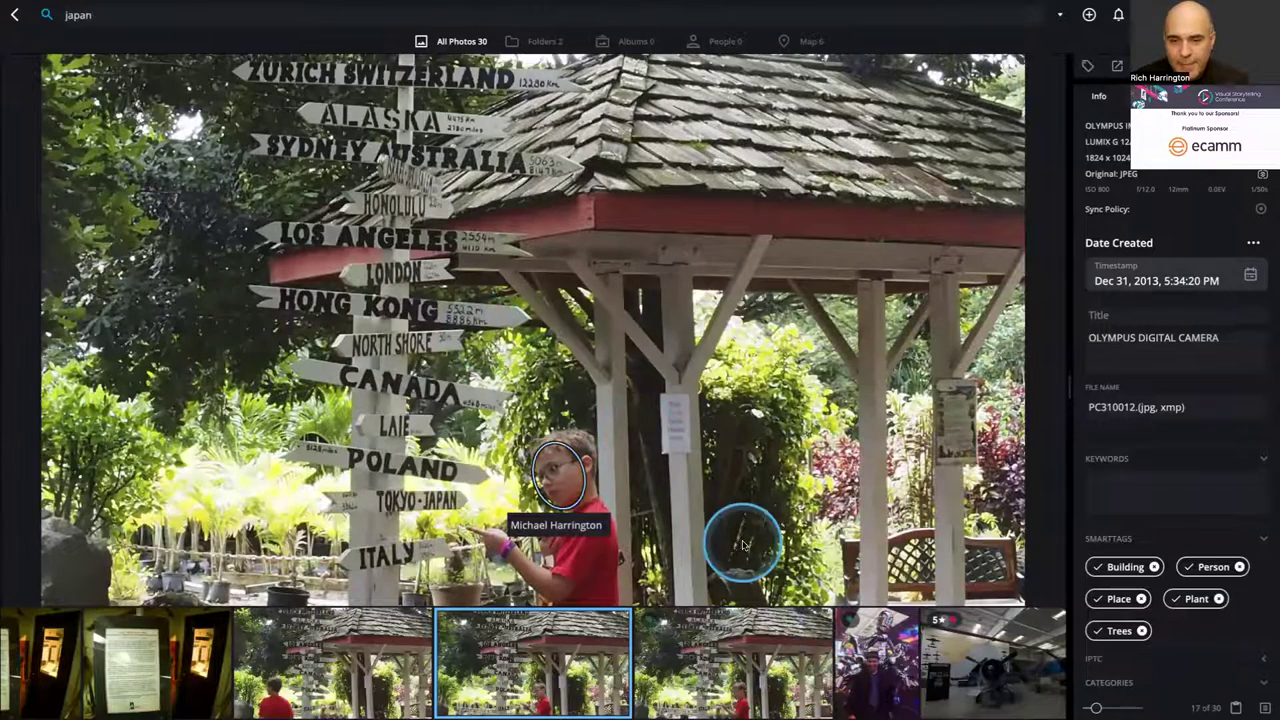
# - View the Travel_Japan photo, then open the aircraft hangar photo _DSC1415.nef and magnify the wall map and planes
pyautogui.click(767, 648)
pyautogui.click(710, 650)
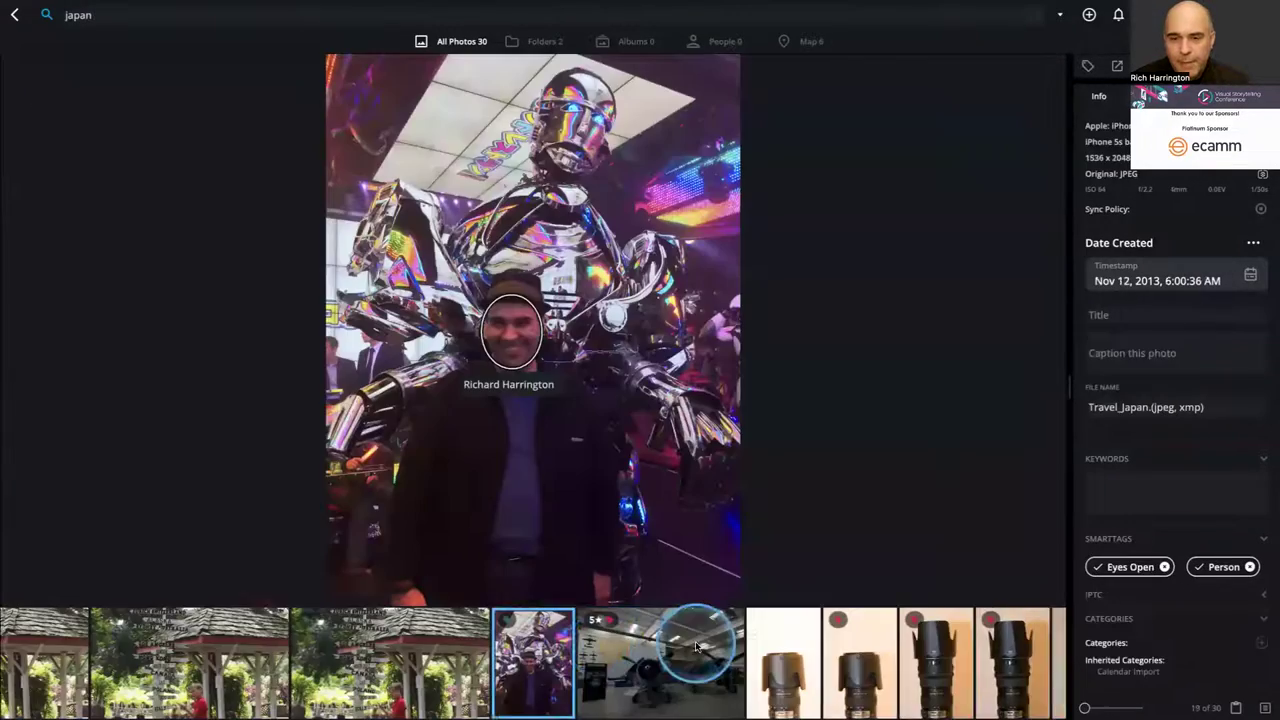
pyautogui.click(699, 658)
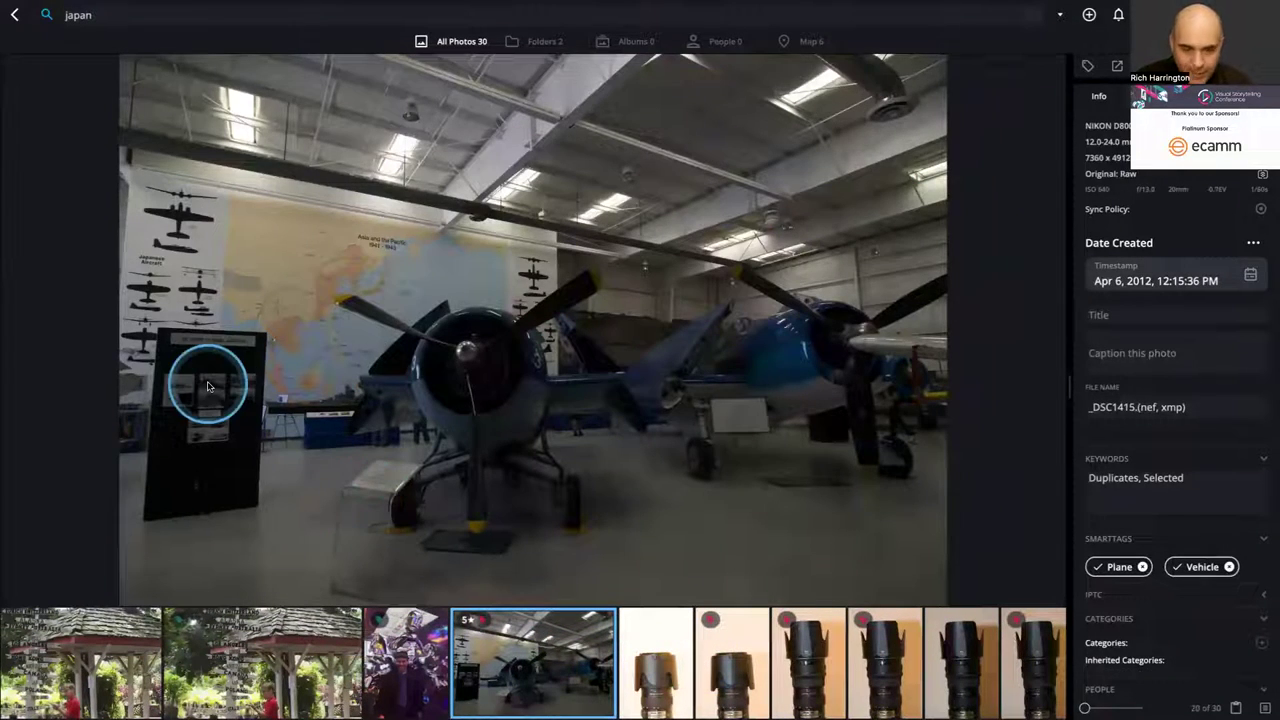
pyautogui.scroll(5, 207, 386)
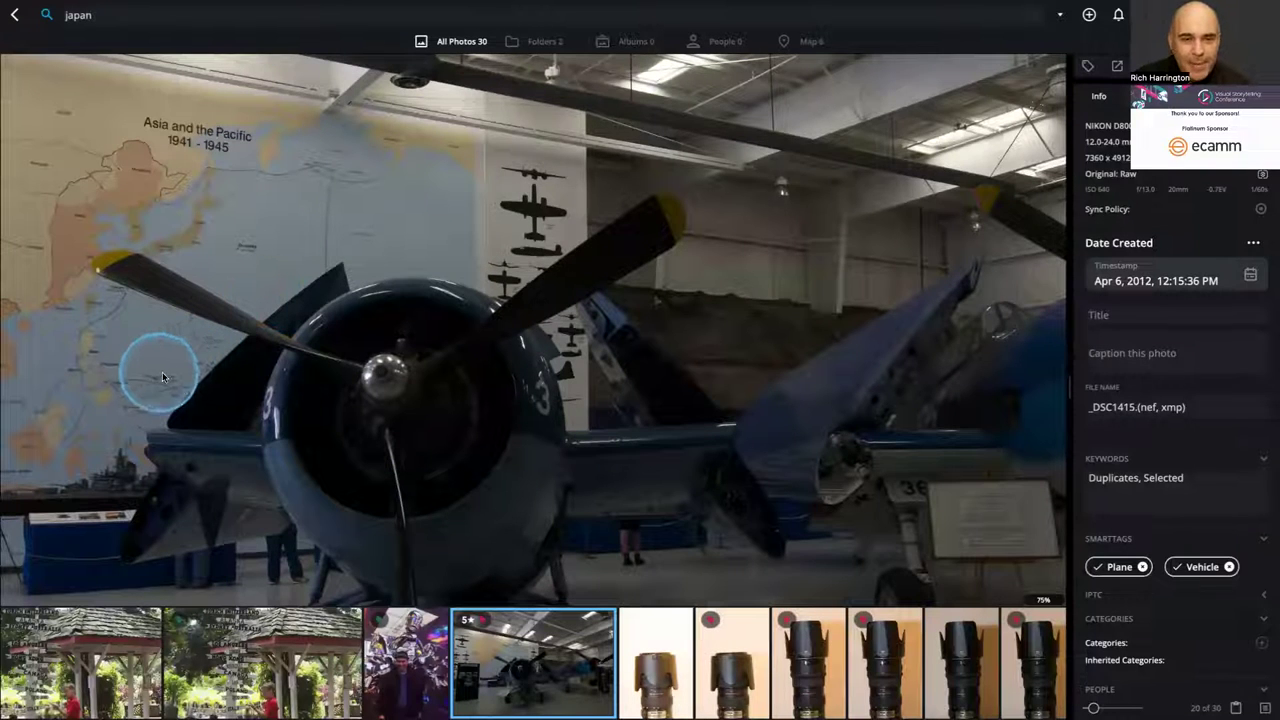
# - Open the camera lens photo _DSC6218.nef, magnify the lens hood to read its lettering, and return to the full view
pyautogui.click(795, 670)
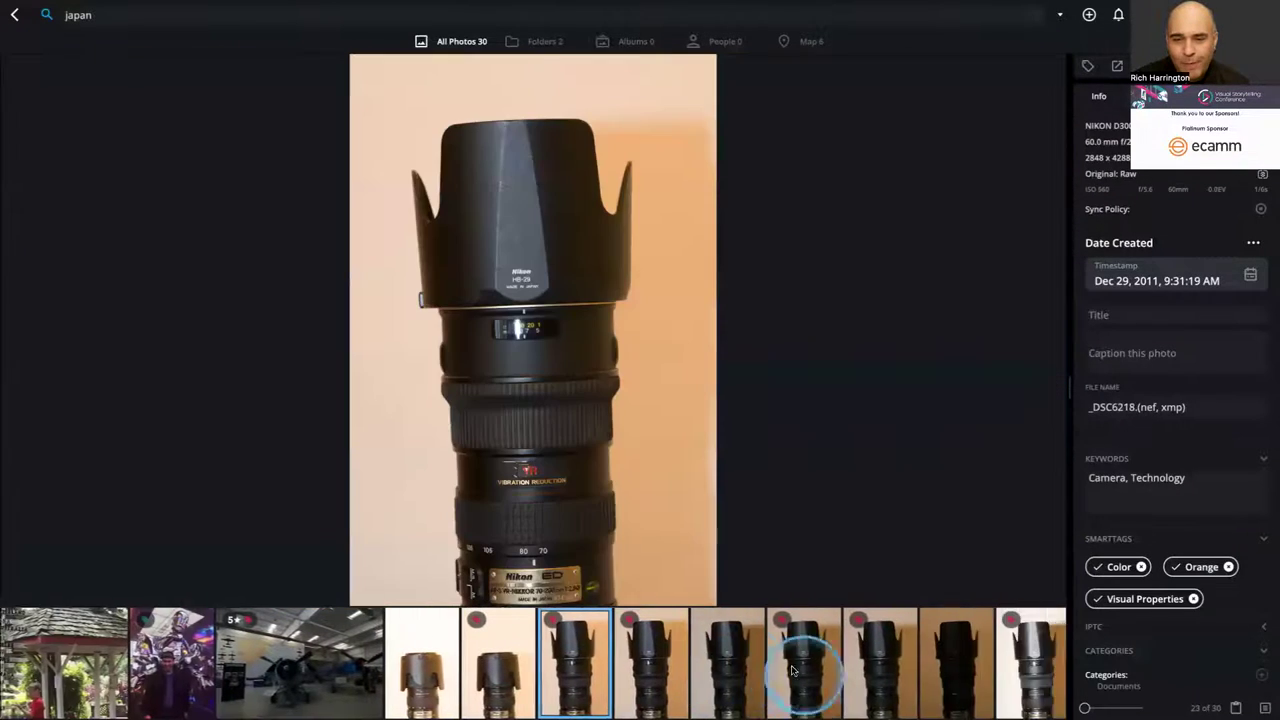
pyautogui.scroll(4, 556, 594)
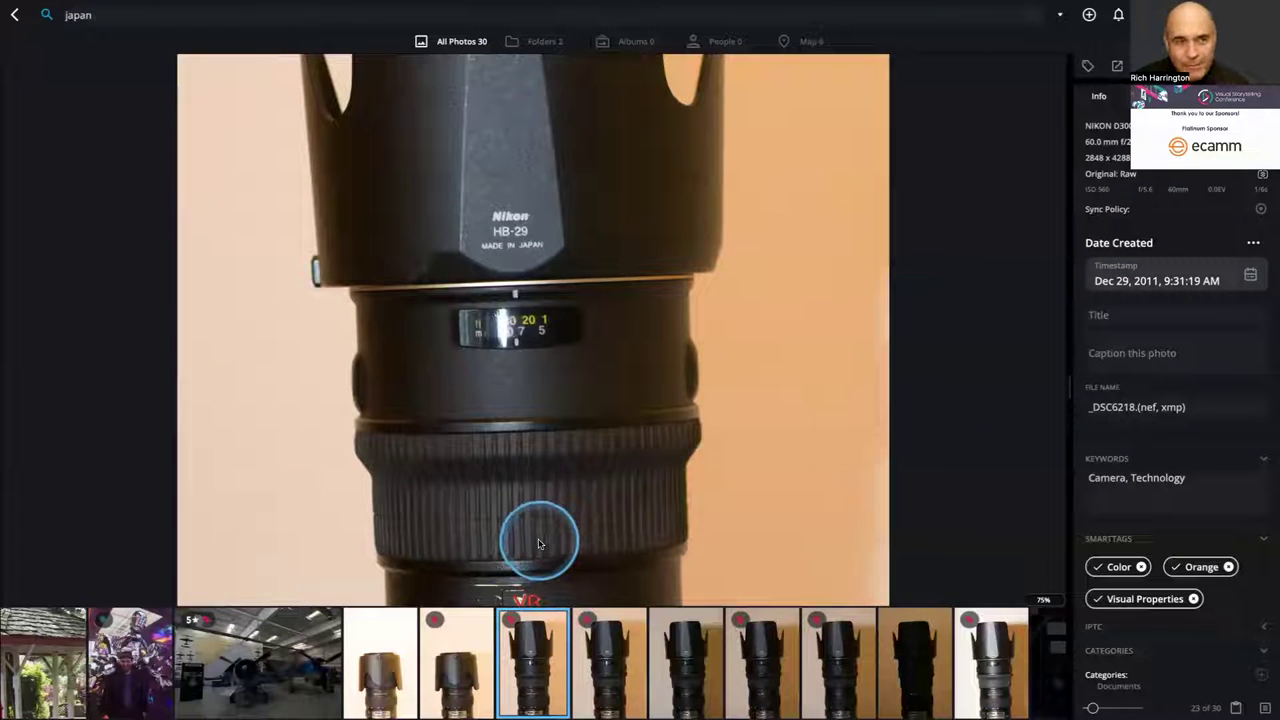
pyautogui.scroll(-4, 538, 543)
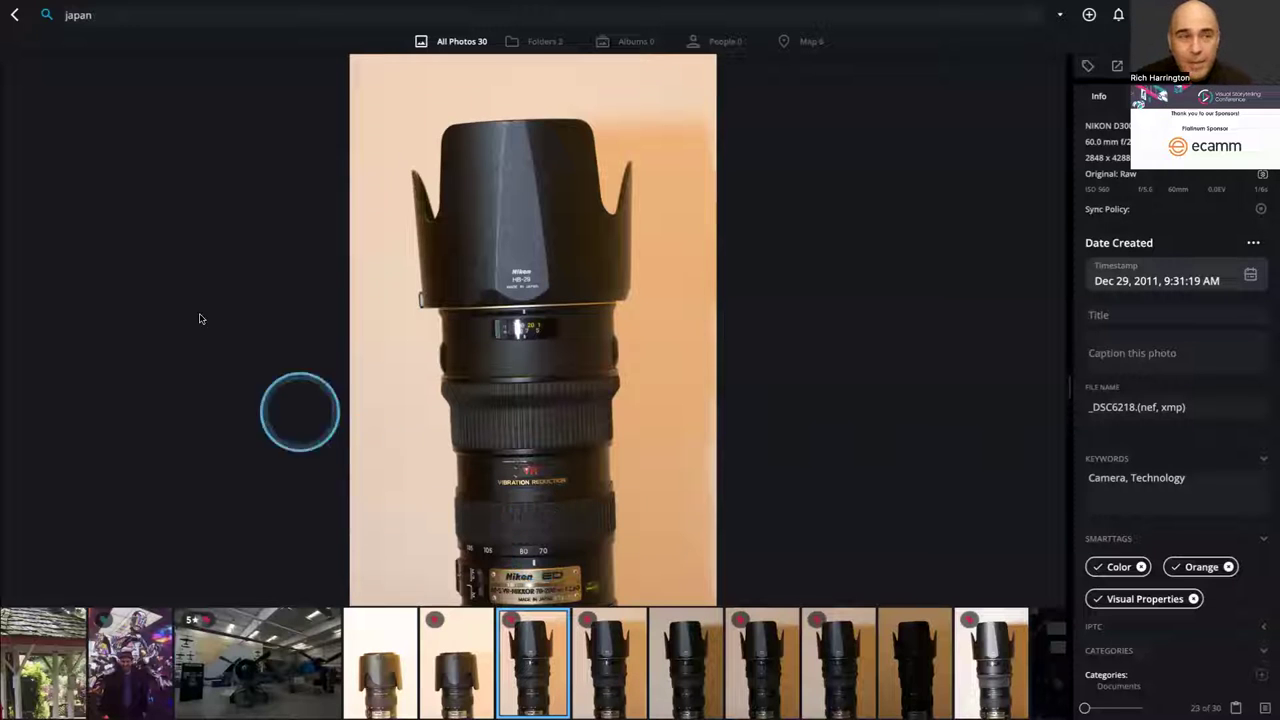
# - Return to the grid of "japan" search results and switch from the photo library to the presentation slides
pyautogui.click(15, 15)
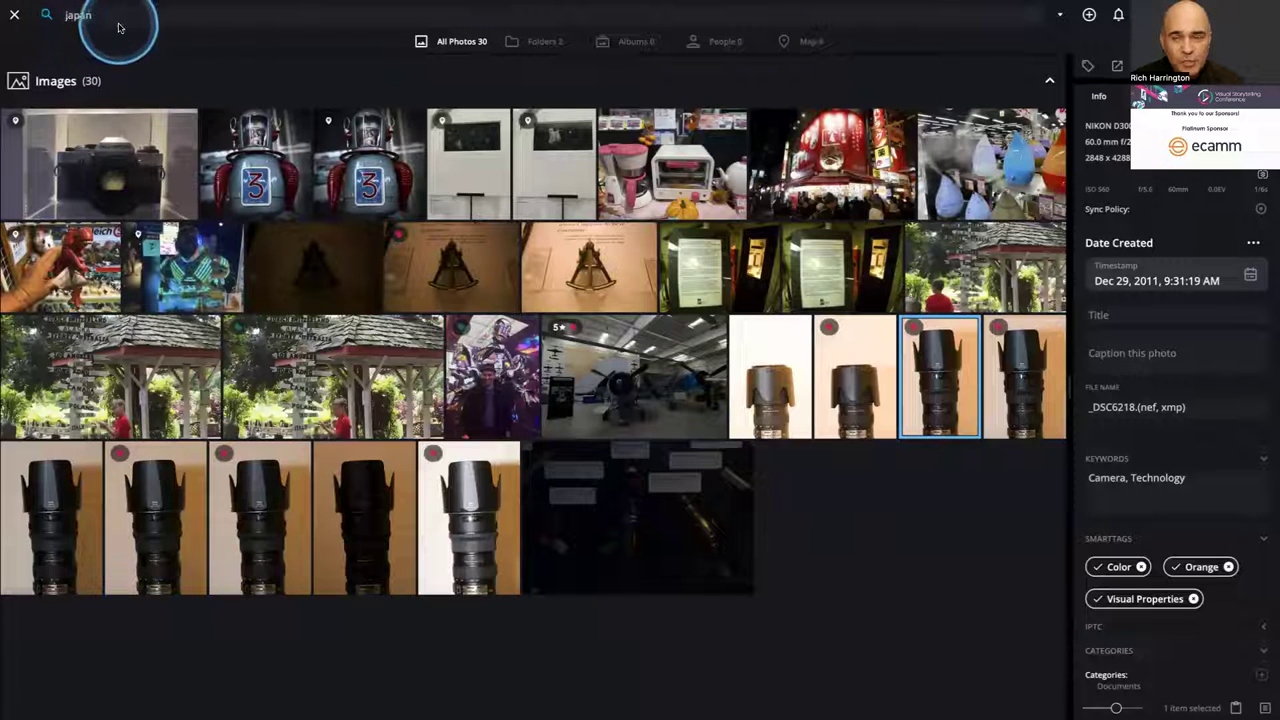
pyautogui.press('super+Tab')
pyautogui.click(298, 349)
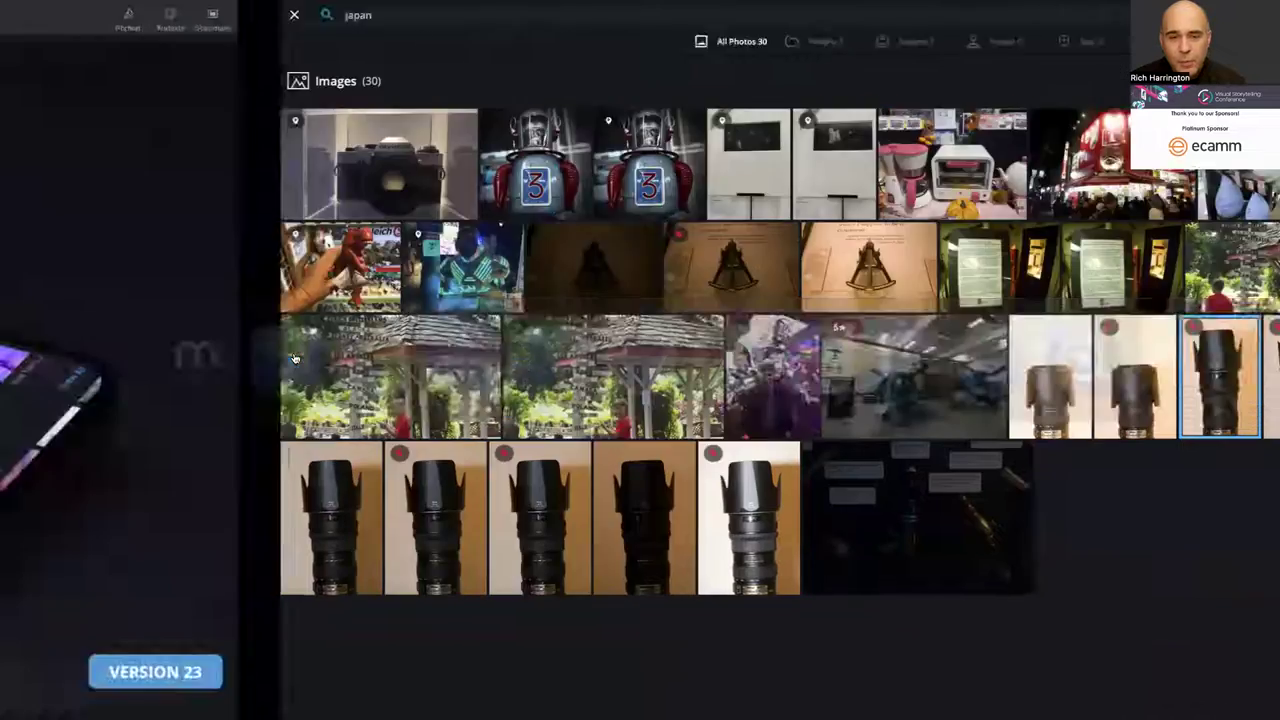
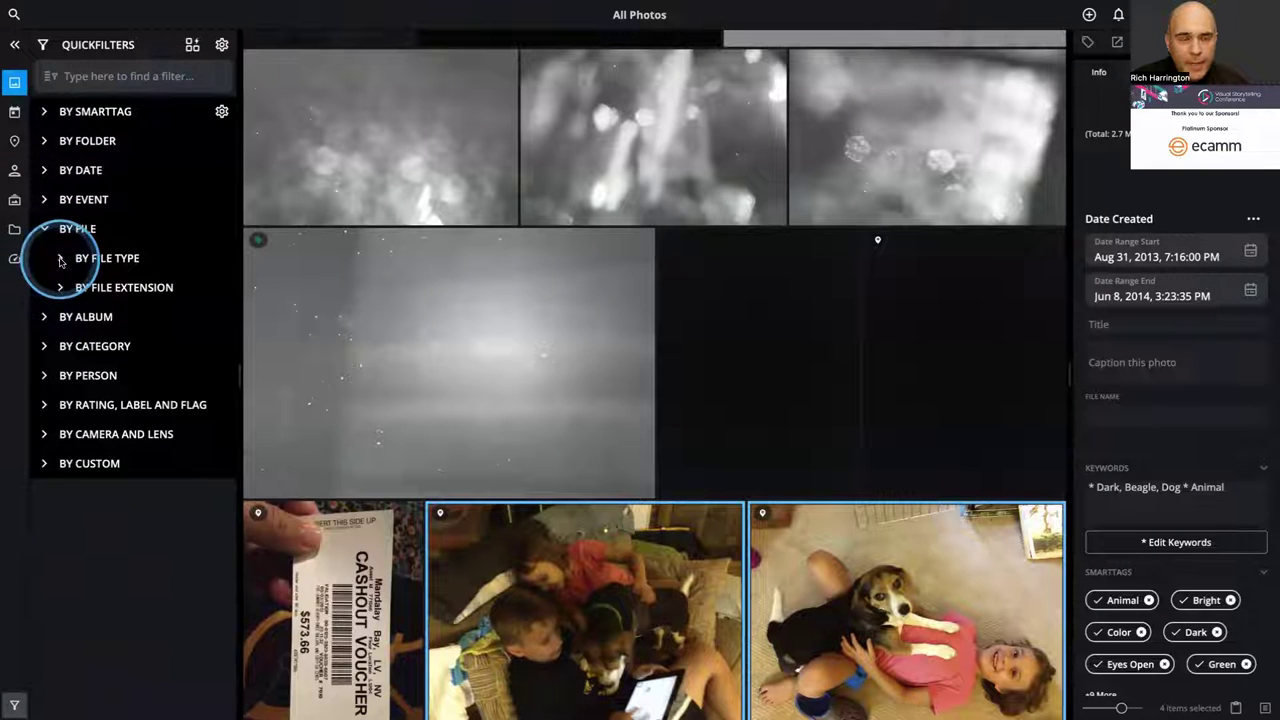
# - Filter the library by file type to Videos and add the Green color SmartTag as a second filter
pyautogui.click(60, 259)
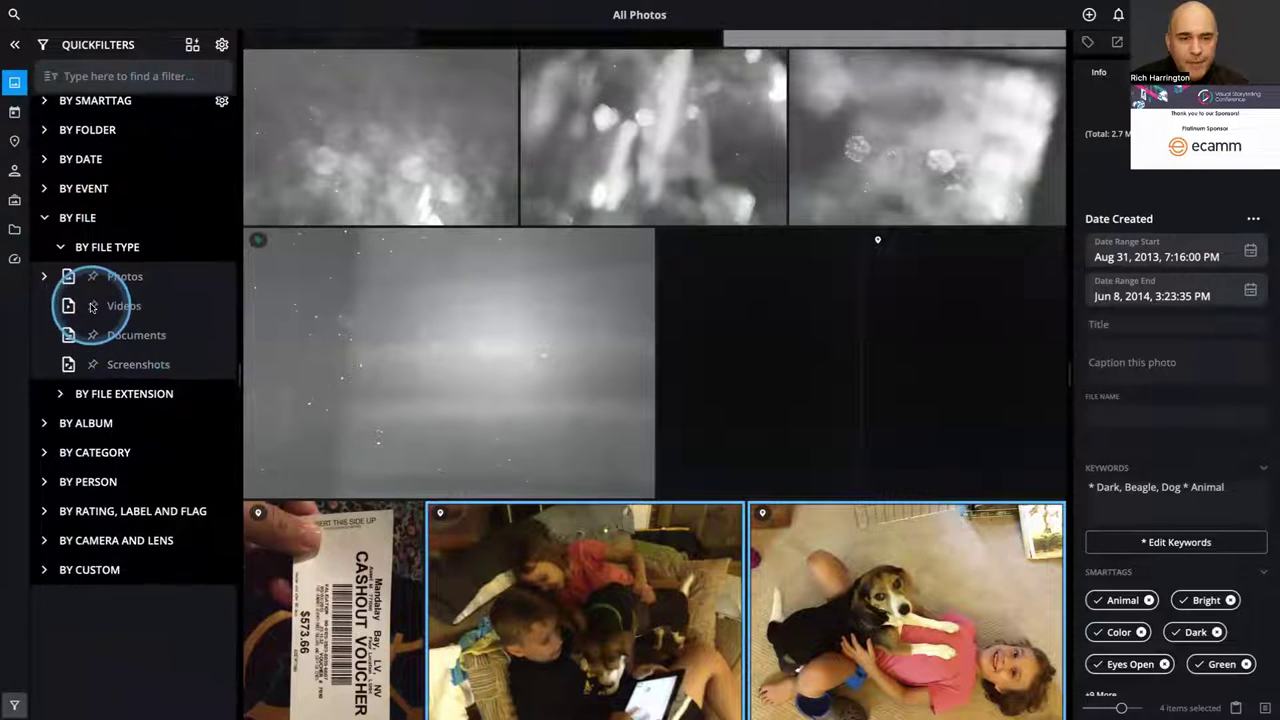
pyautogui.click(92, 307)
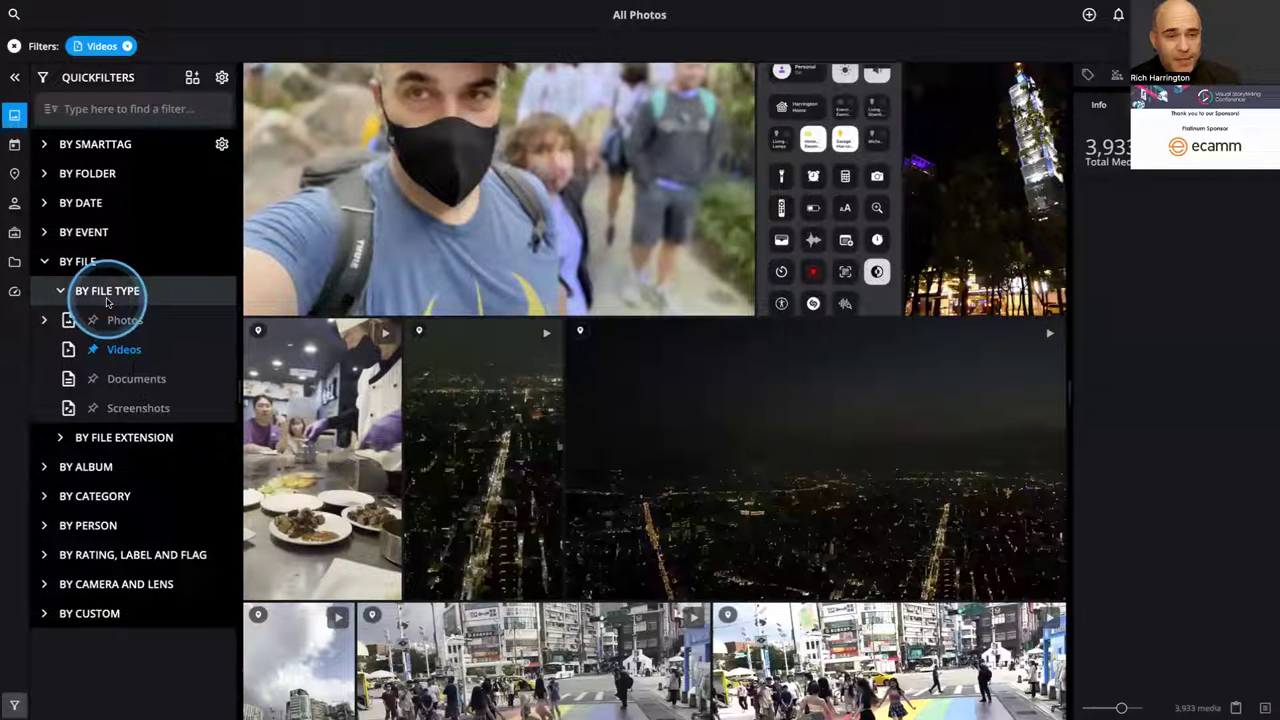
pyautogui.click(86, 110)
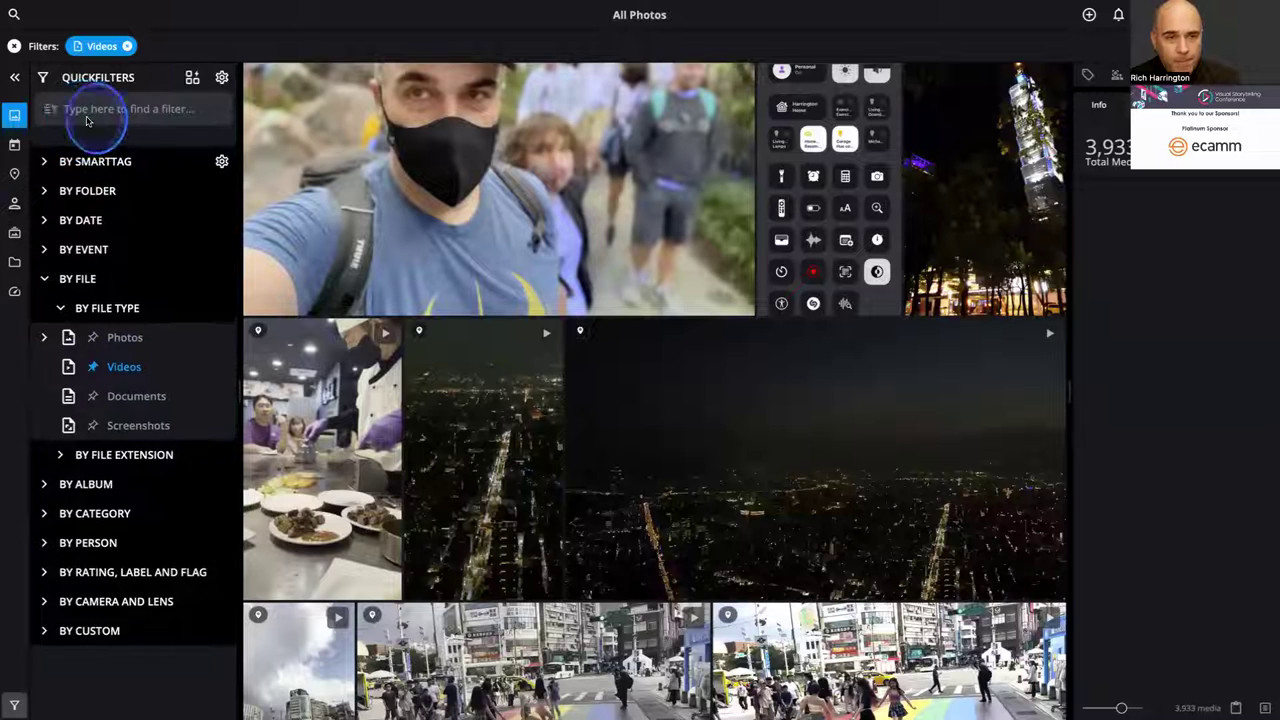
pyautogui.write('green')
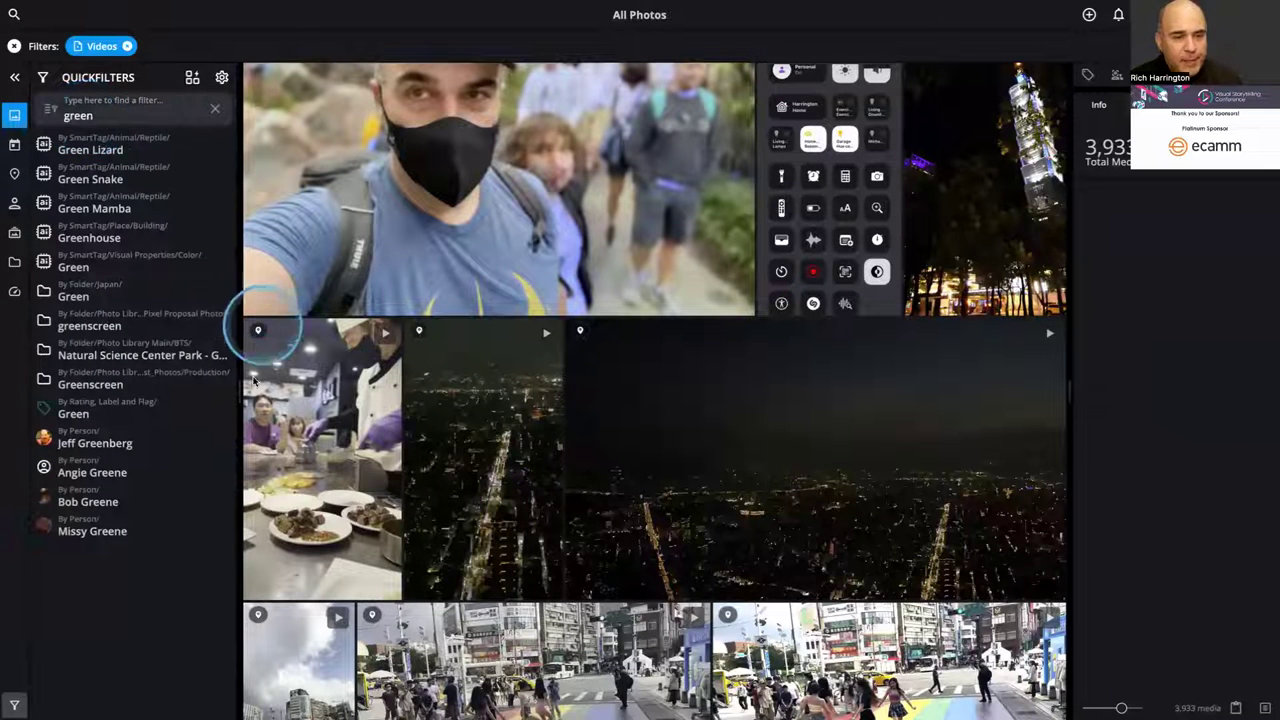
pyautogui.scroll(1, 170, 345)
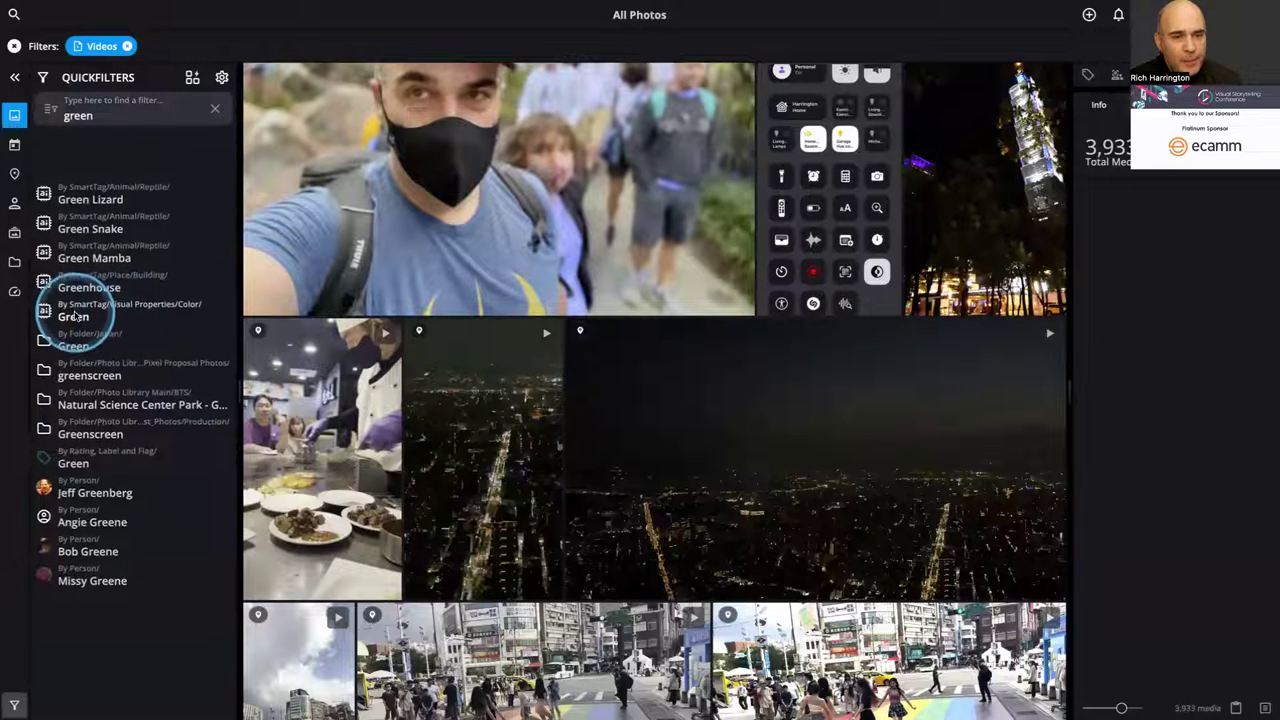
pyautogui.click(74, 316)
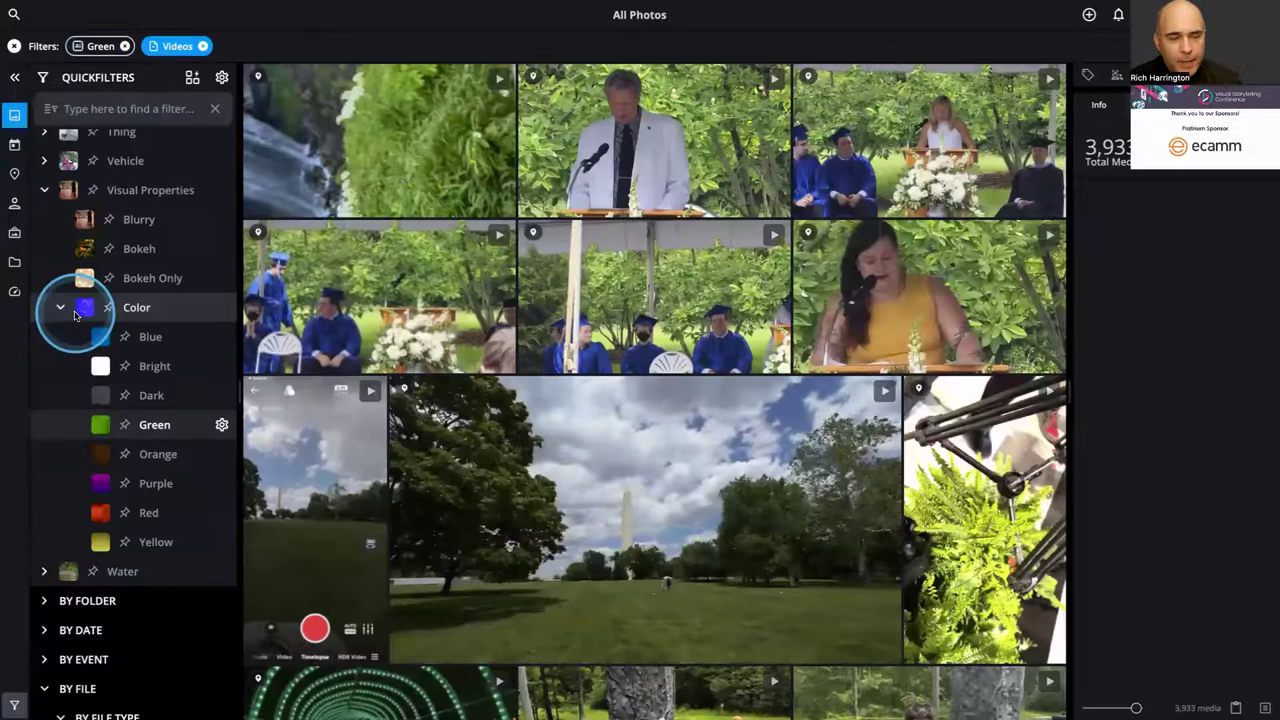
# - Raise the Green SmartTag's AI sensitivity toward more matches, apply it, and browse the matching videos
pyautogui.click(222, 424)
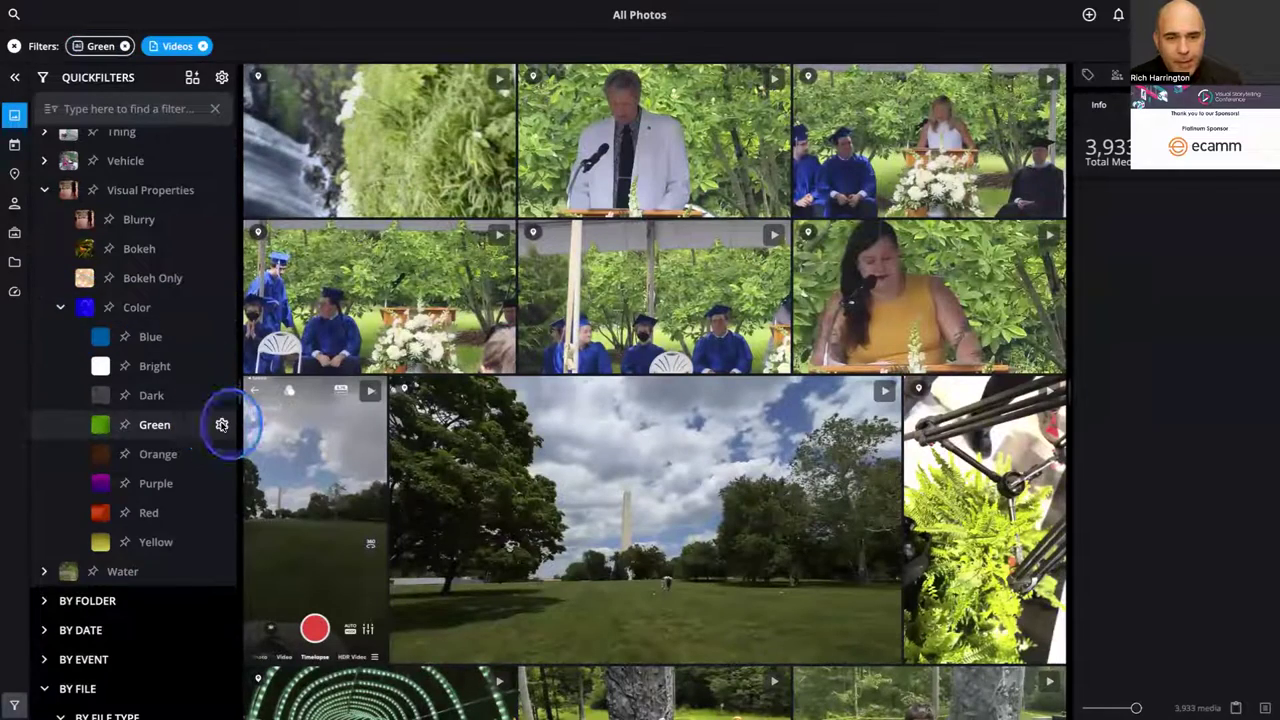
pyautogui.moveTo(563, 457); pyautogui.dragTo(655, 459)
pyautogui.click(662, 532)
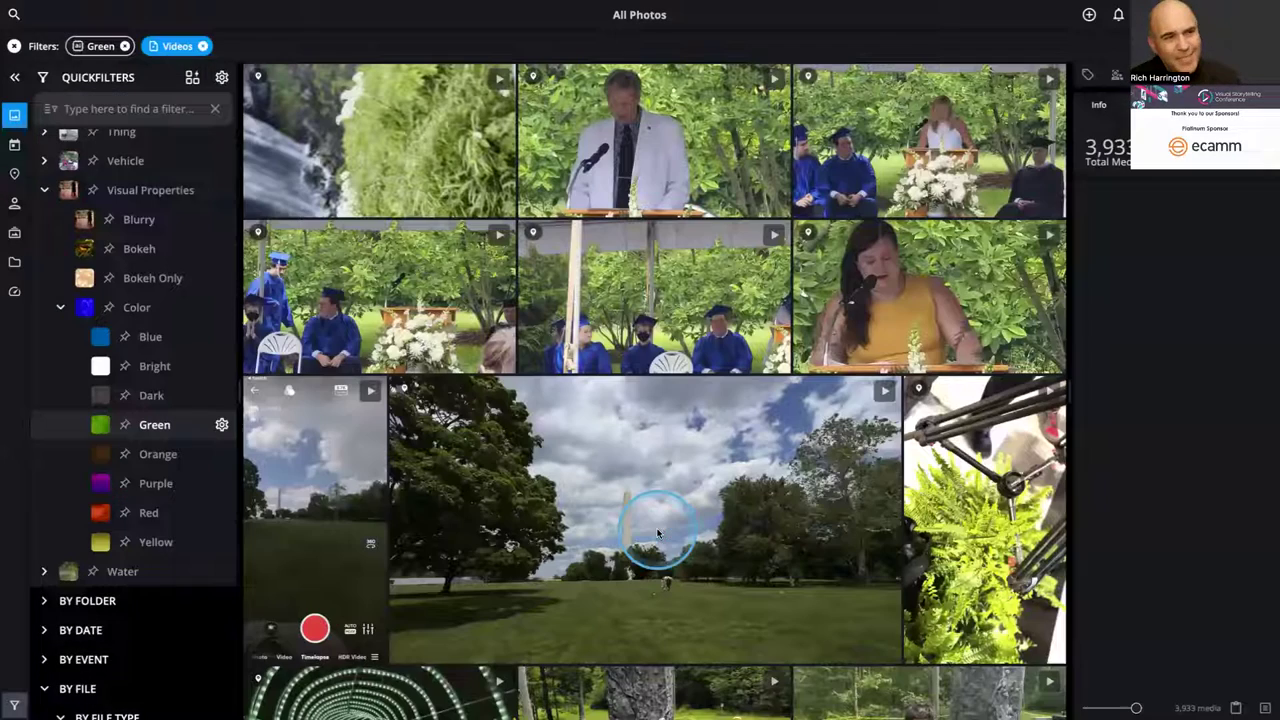
pyautogui.scroll(-5, 664, 500)
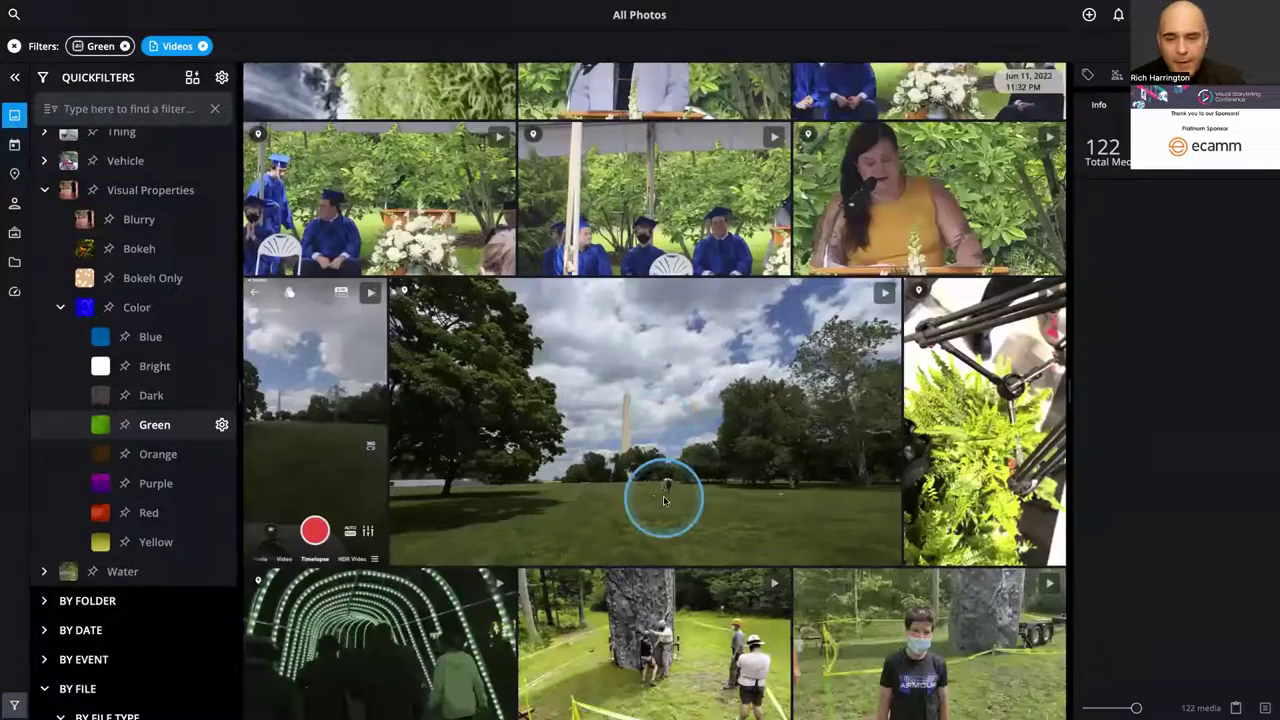
pyautogui.scroll(-9, 663, 495)
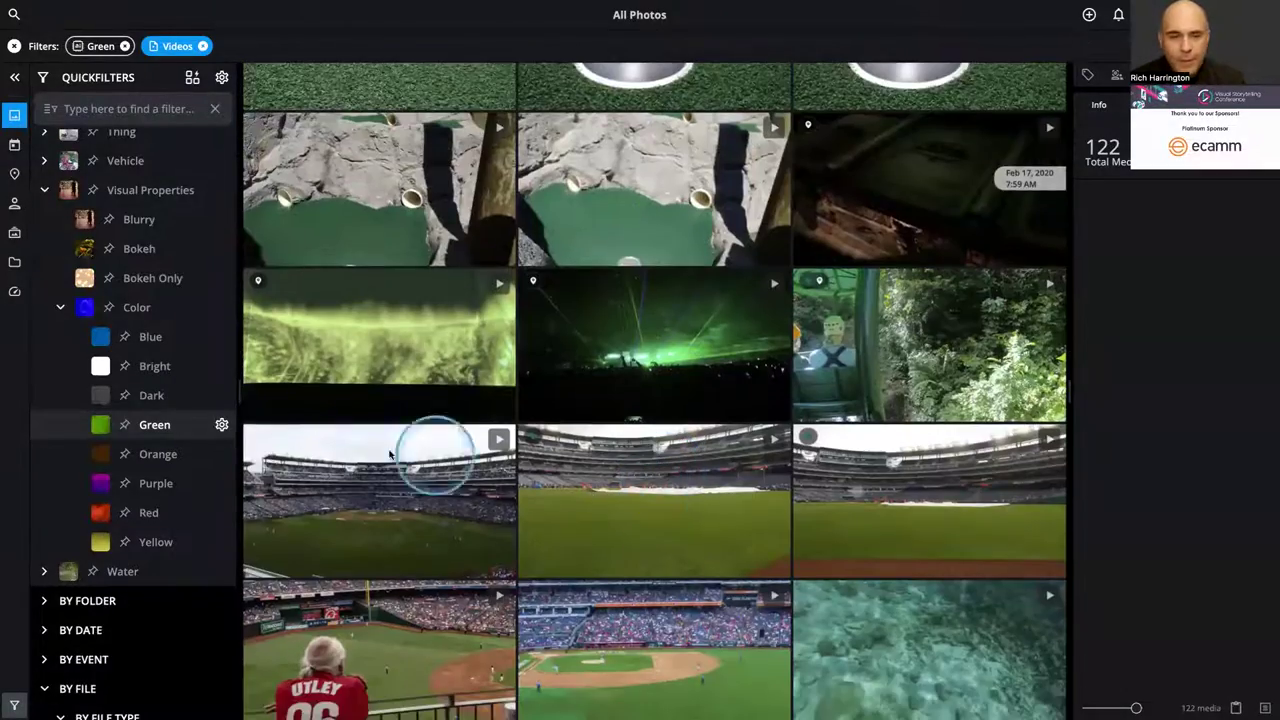
# - Lower the Green SmartTag's AI sensitivity to 29%, apply it, and look through the filtered videos
pyautogui.click(221, 424)
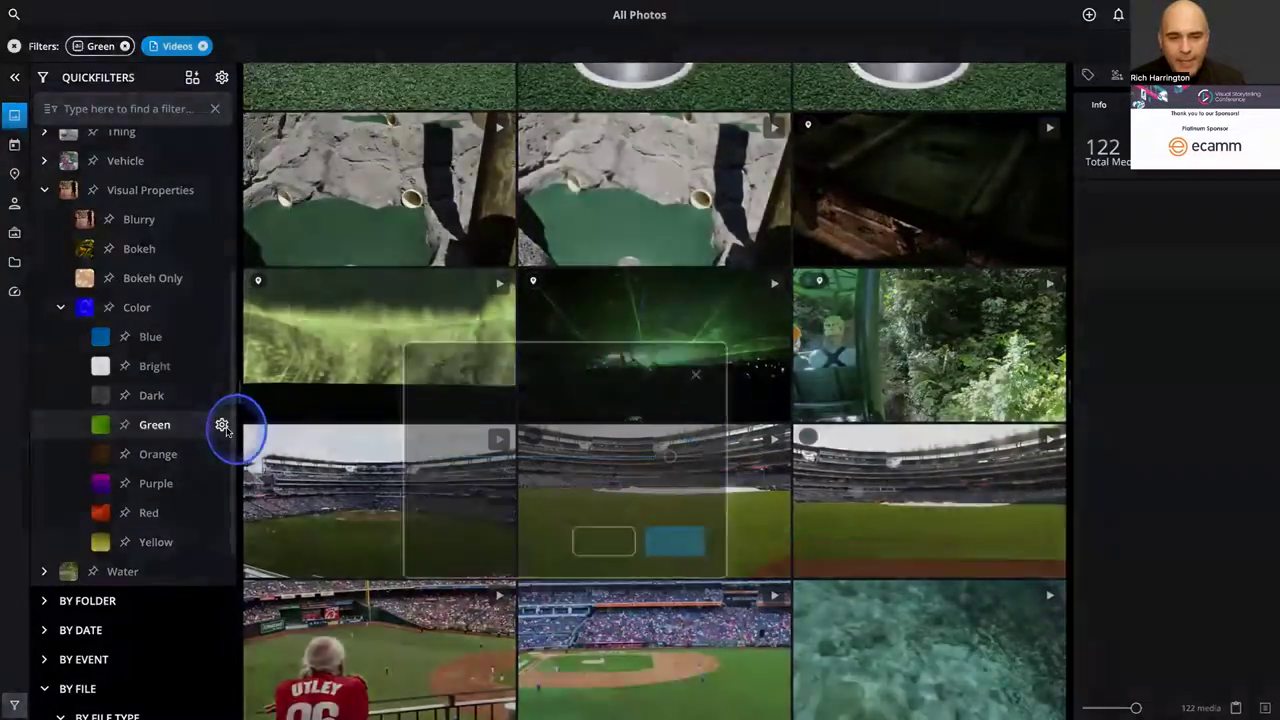
pyautogui.moveTo(515, 465); pyautogui.dragTo(508, 460)
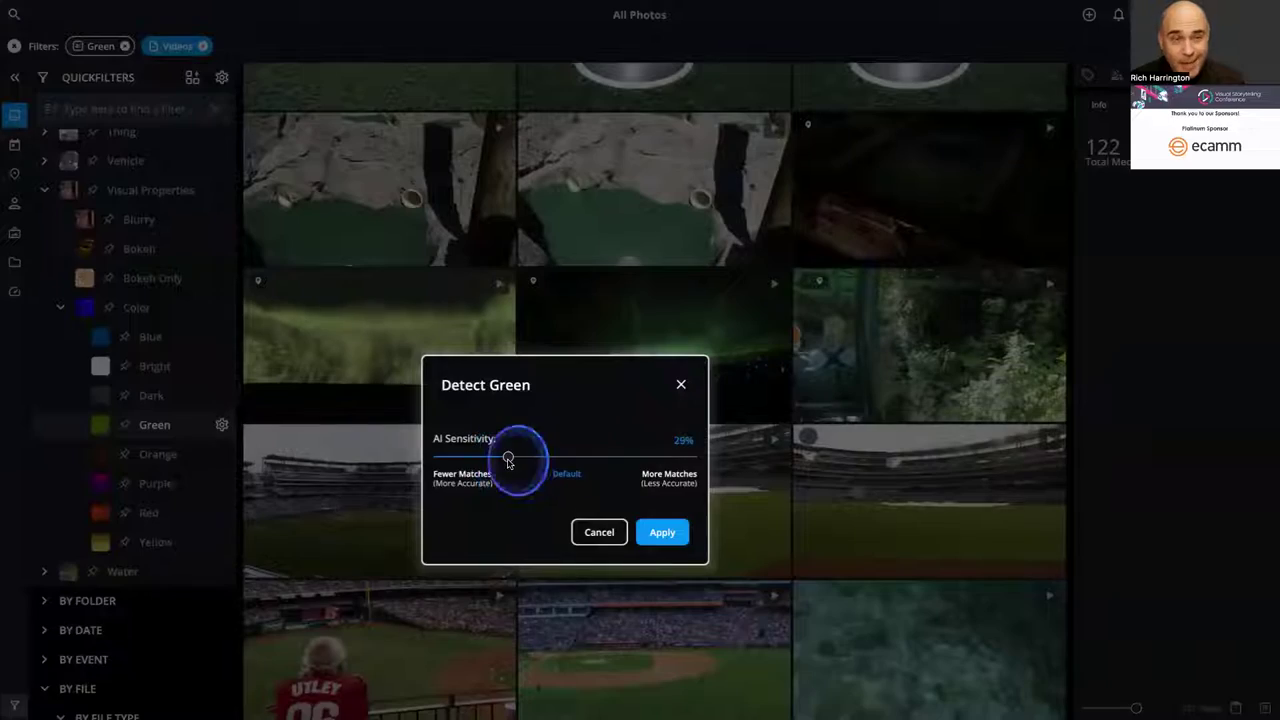
pyautogui.click(660, 532)
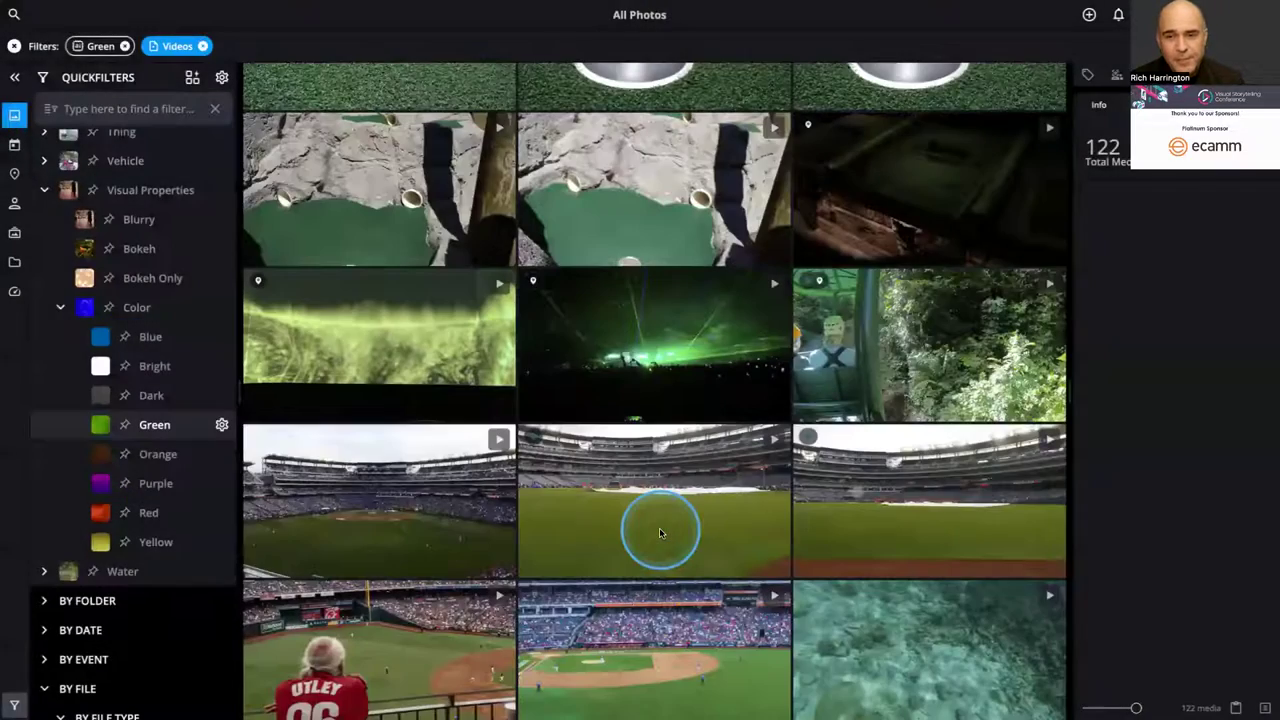
pyautogui.scroll(-10, 659, 533)
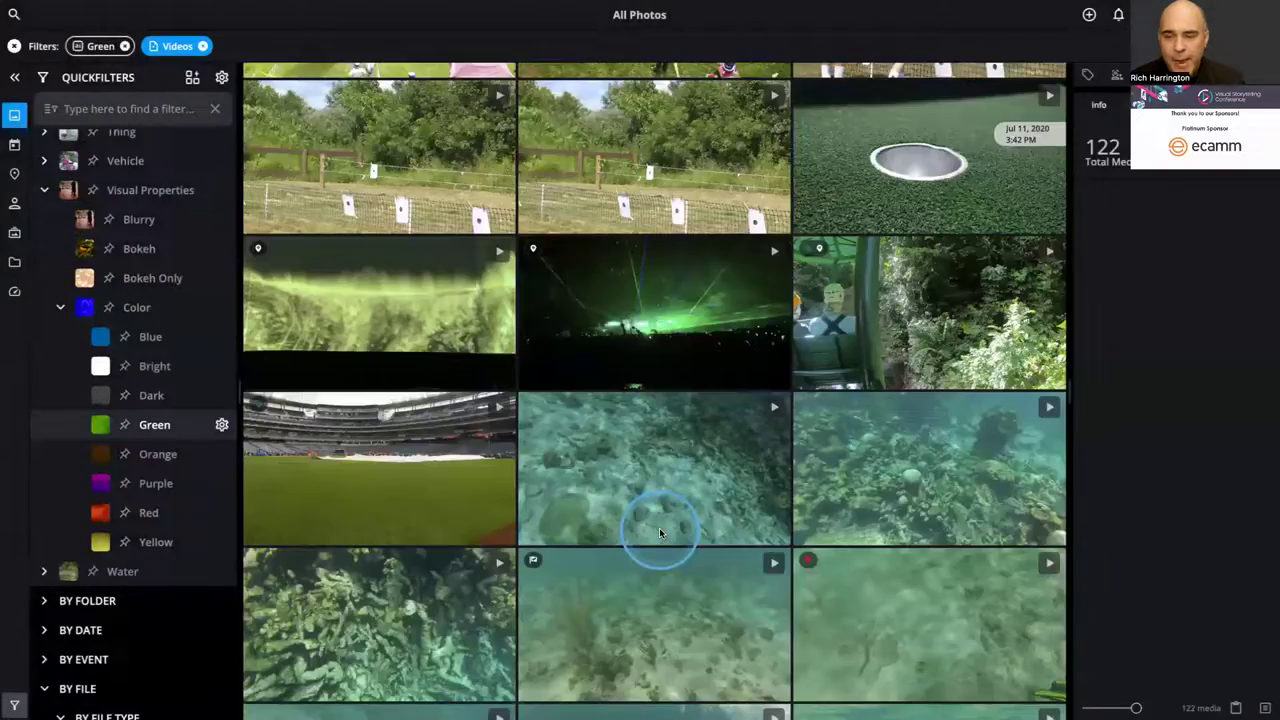
pyautogui.scroll(-10, 659, 533)
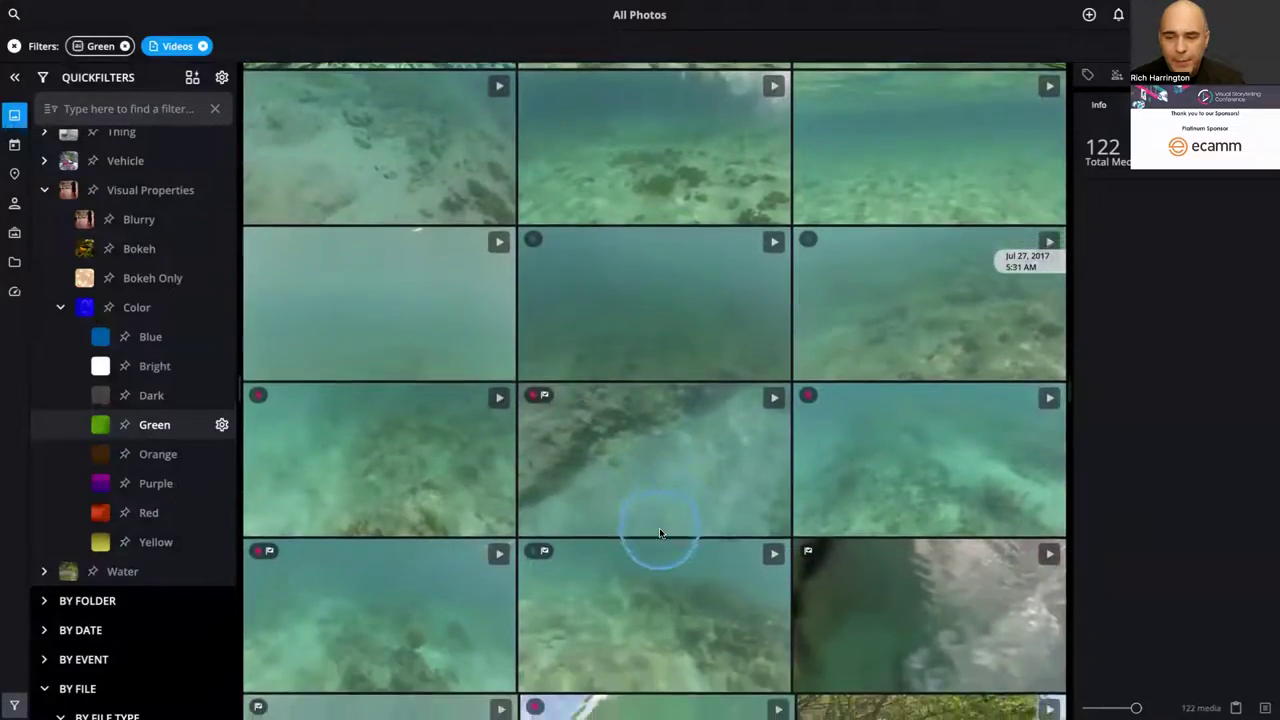
pyautogui.scroll(-10, 659, 533)
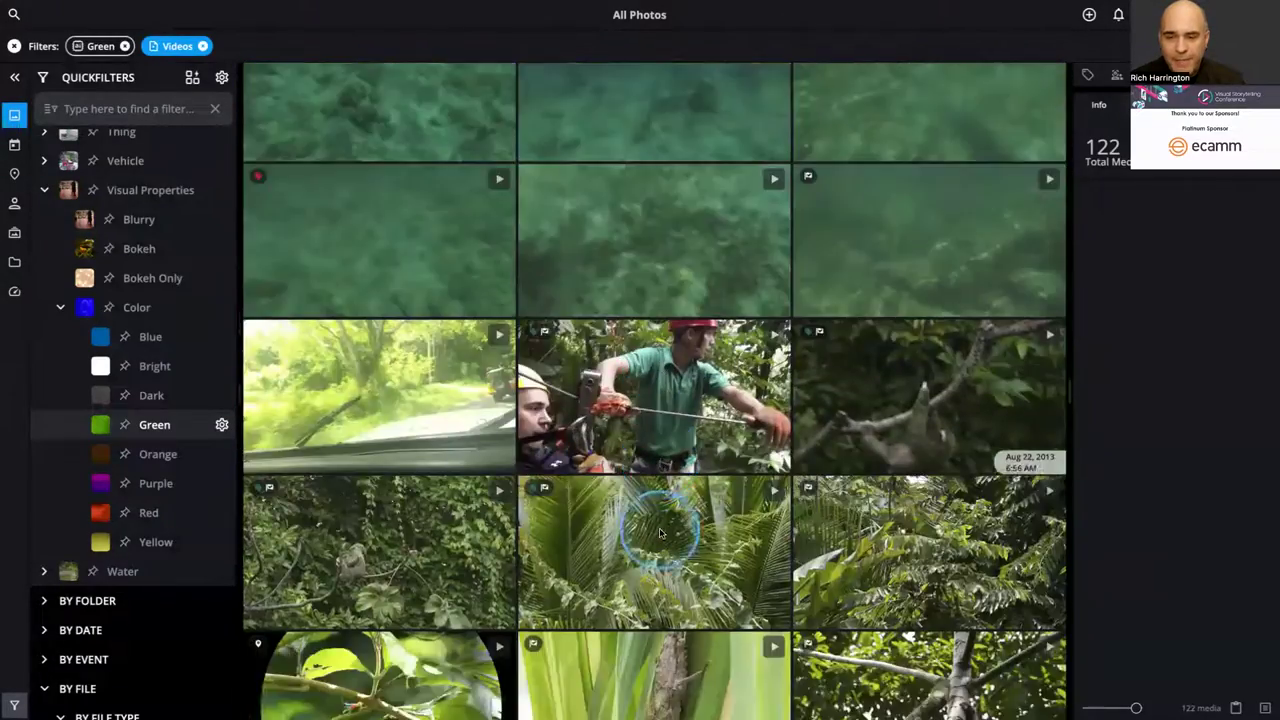
pyautogui.scroll(-10, 659, 533)
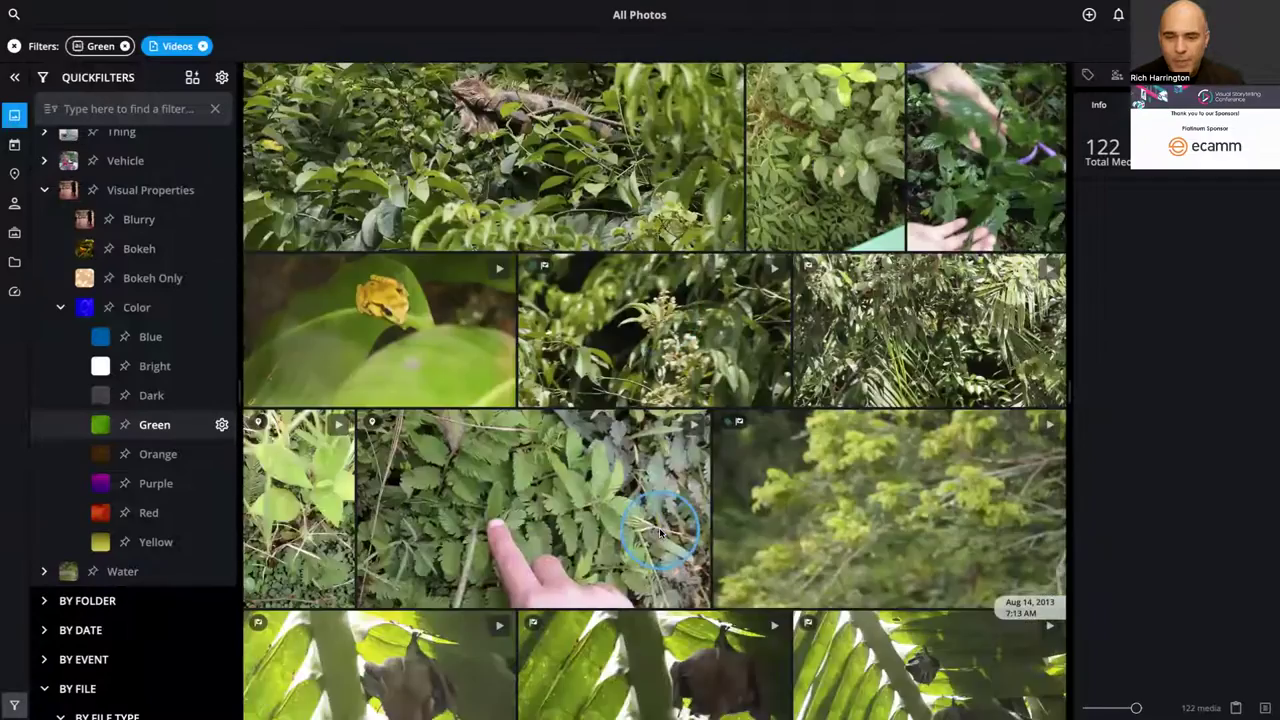
pyautogui.scroll(10, 659, 532)
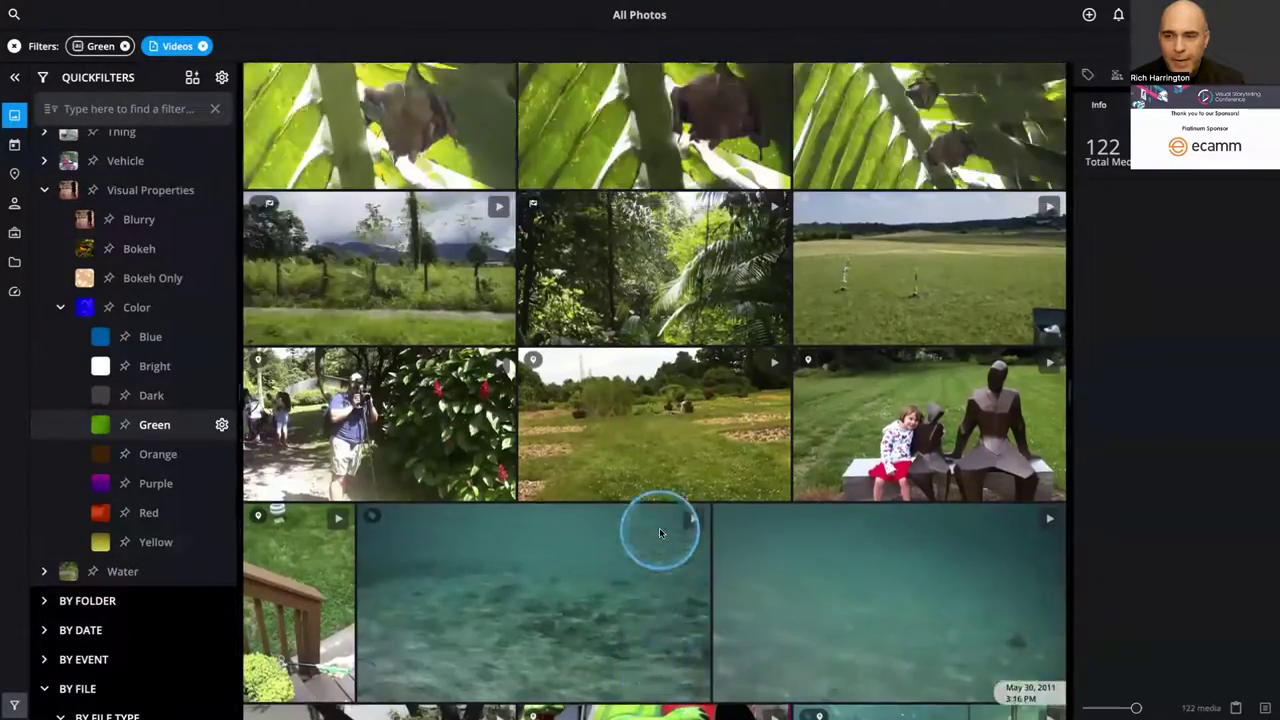
pyautogui.scroll(10, 659, 533)
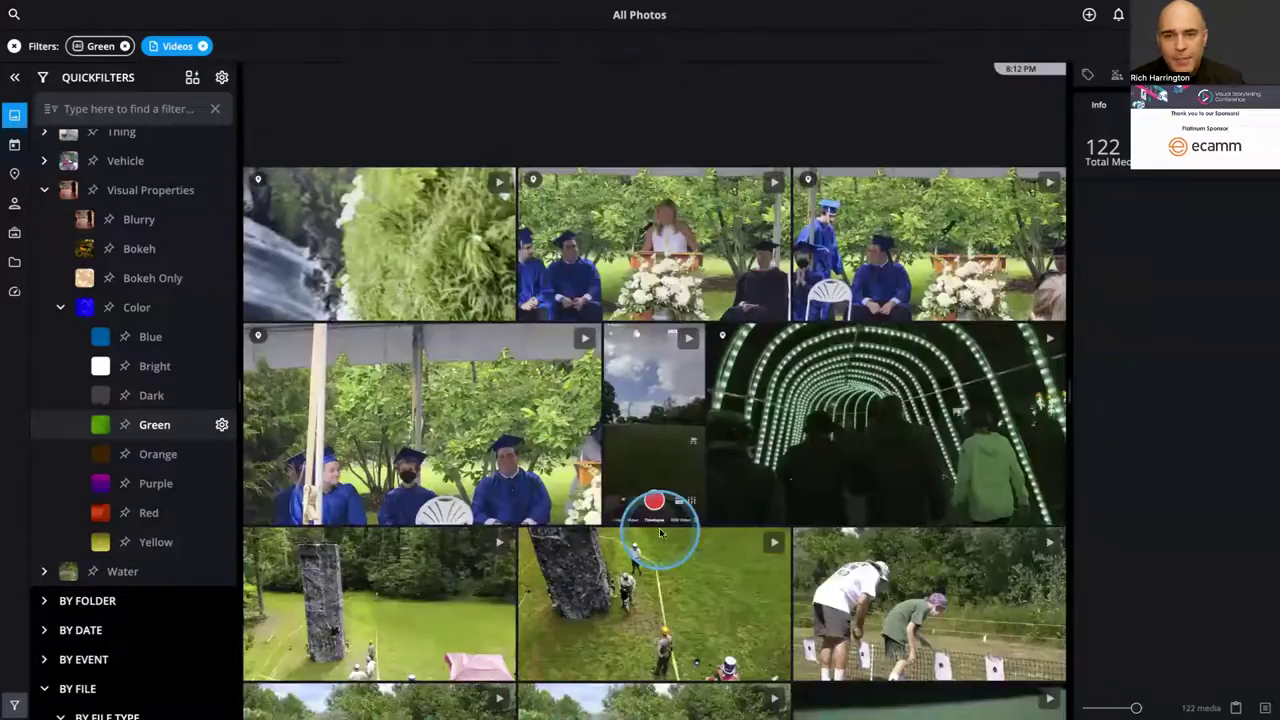
# - Reset the Green SmartTag's AI sensitivity to its default and apply it to the video results
pyautogui.click(221, 424)
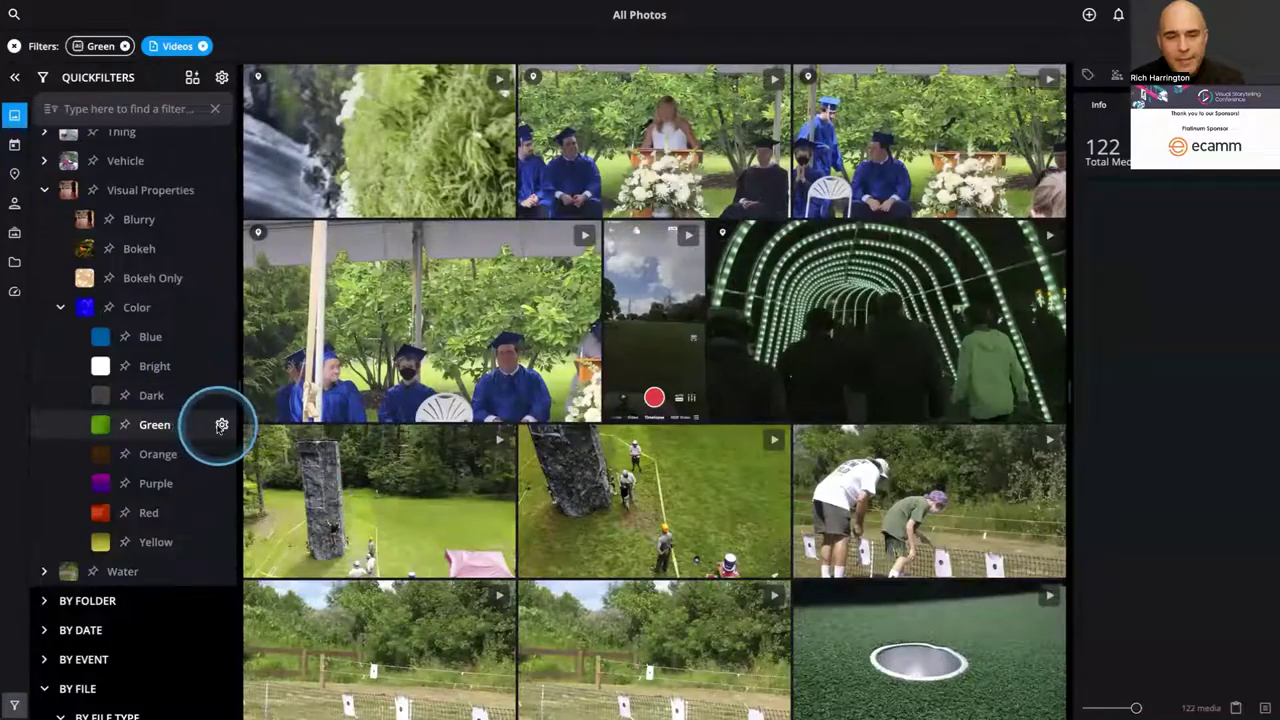
pyautogui.click(557, 468)
pyautogui.click(664, 532)
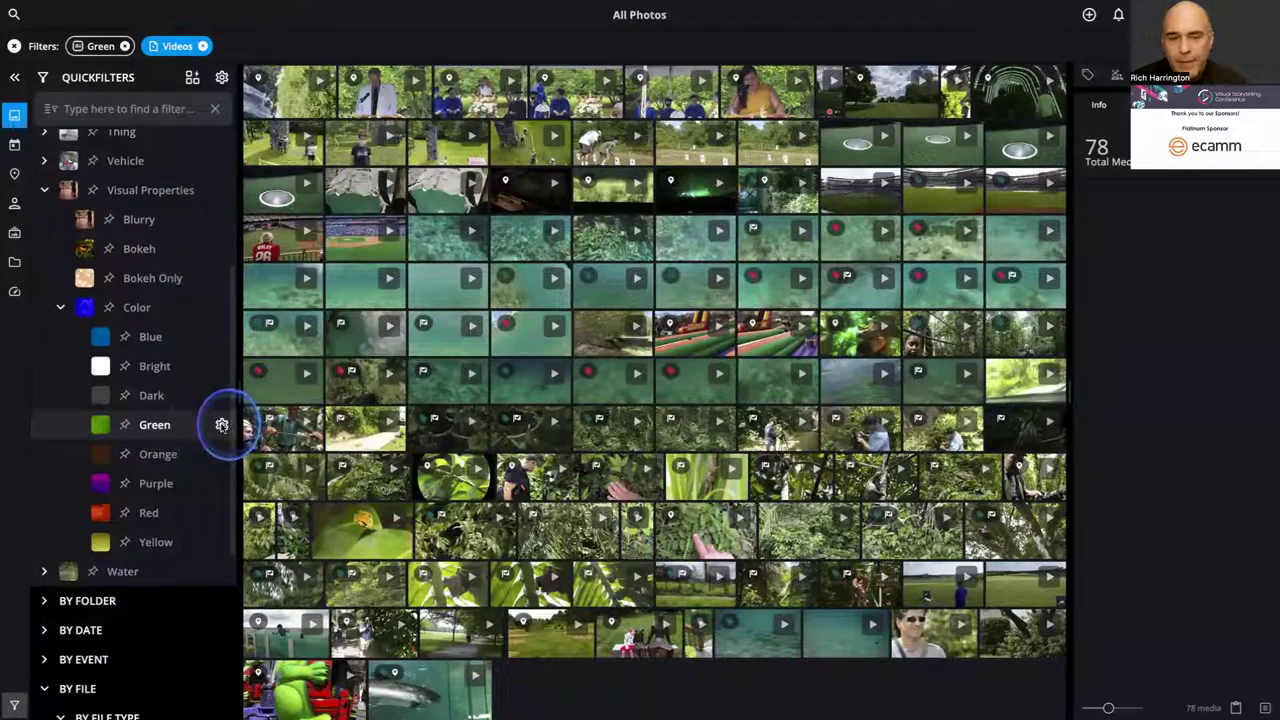
# - Apply an AI sensitivity of 73% to the Green SmartTag and increase it further to 88%
pyautogui.click(222, 425)
pyautogui.moveTo(566, 457); pyautogui.dragTo(622, 457)
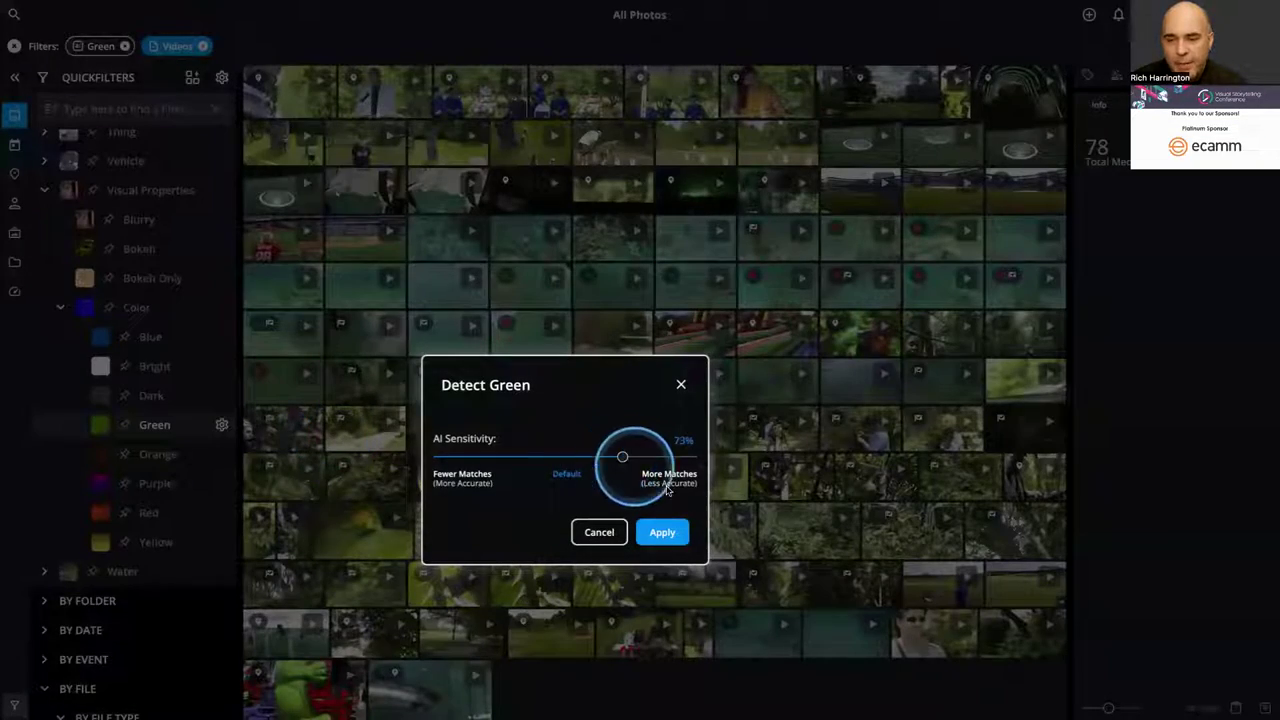
pyautogui.click(662, 531)
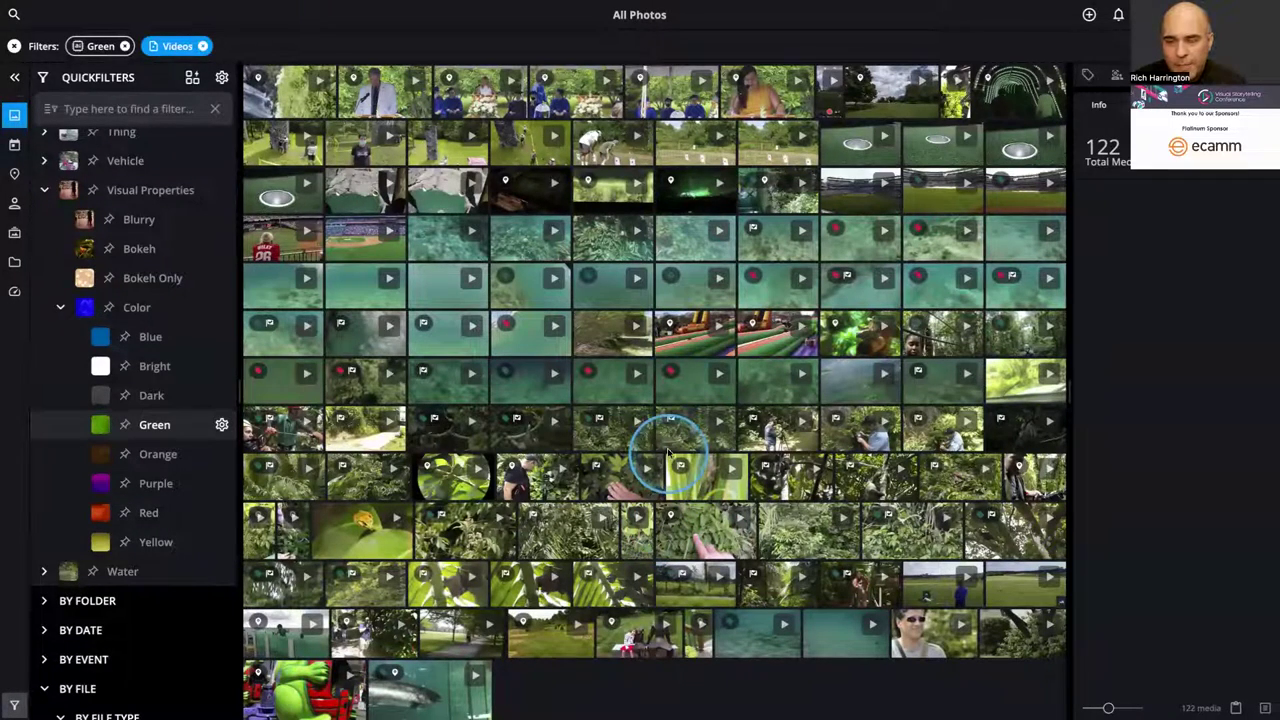
pyautogui.click(222, 425)
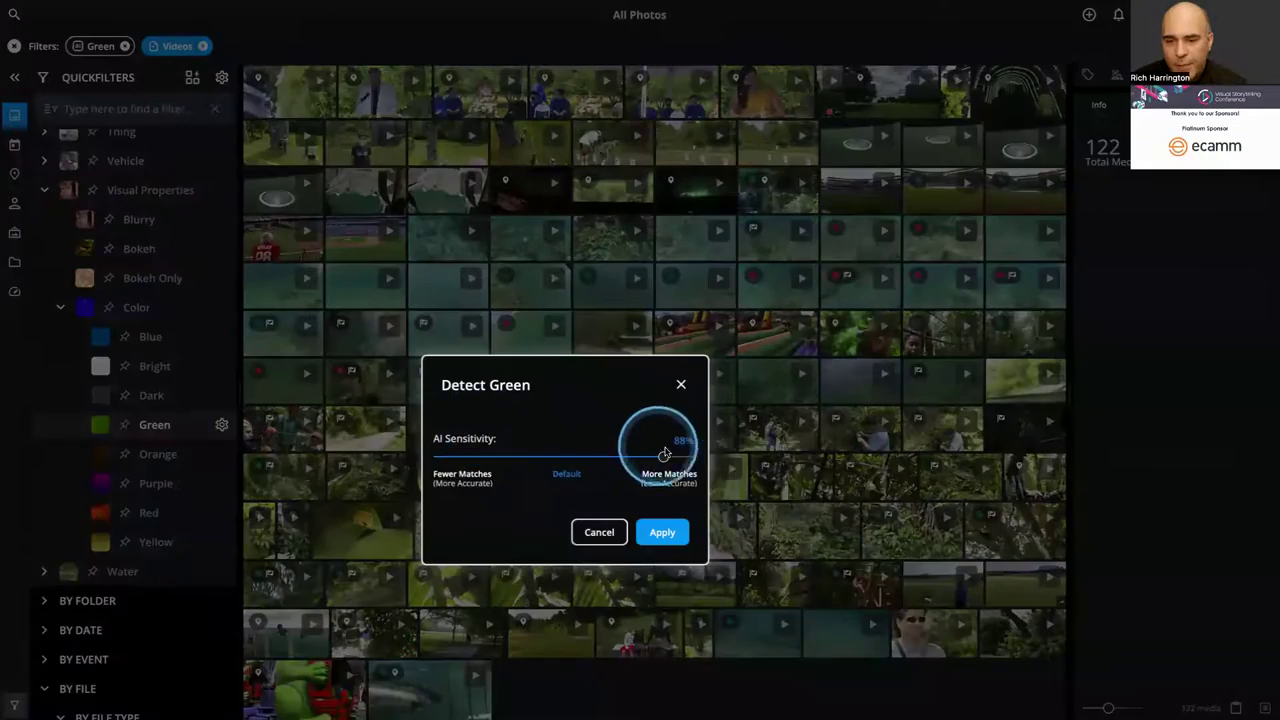
pyautogui.click(664, 531)
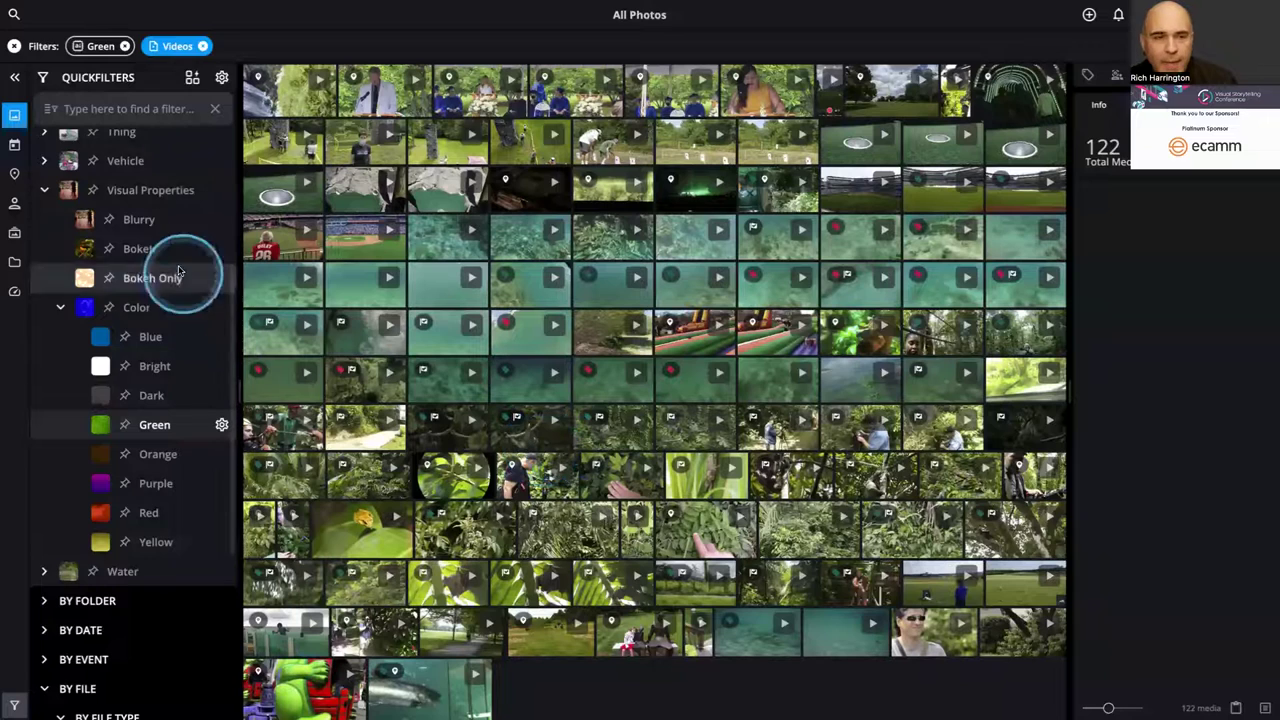
# - Replace the current filters with the saved Fujifilm Landscapes filter preset
pyautogui.click(15, 46)
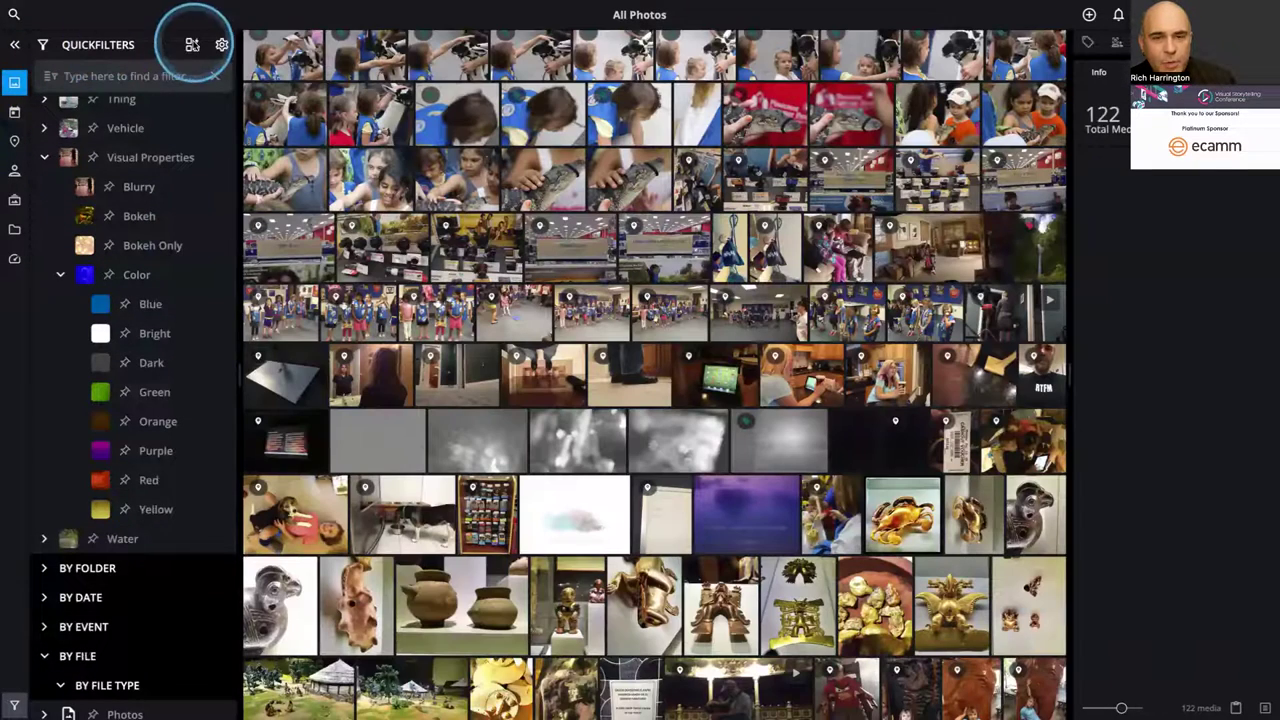
pyautogui.click(193, 44)
pyautogui.scroll(-1, 208, 198)
pyautogui.scroll(-7, 208, 198)
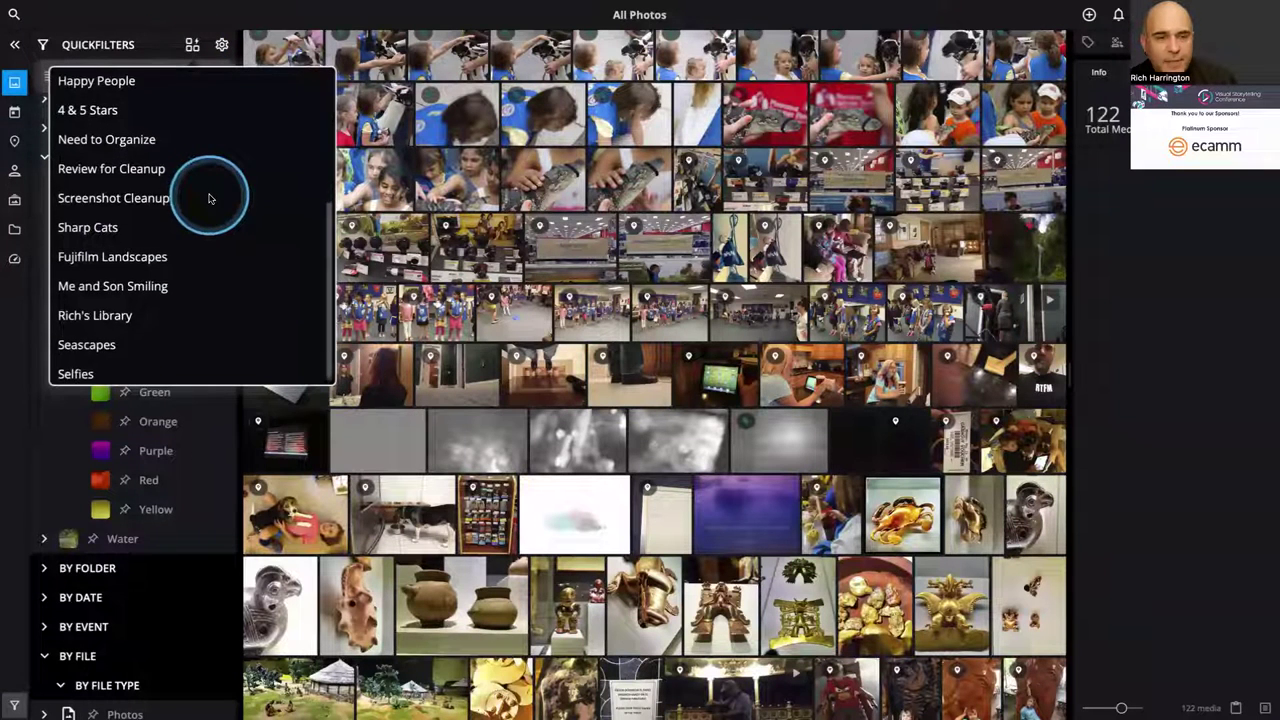
pyautogui.scroll(-1, 210, 198)
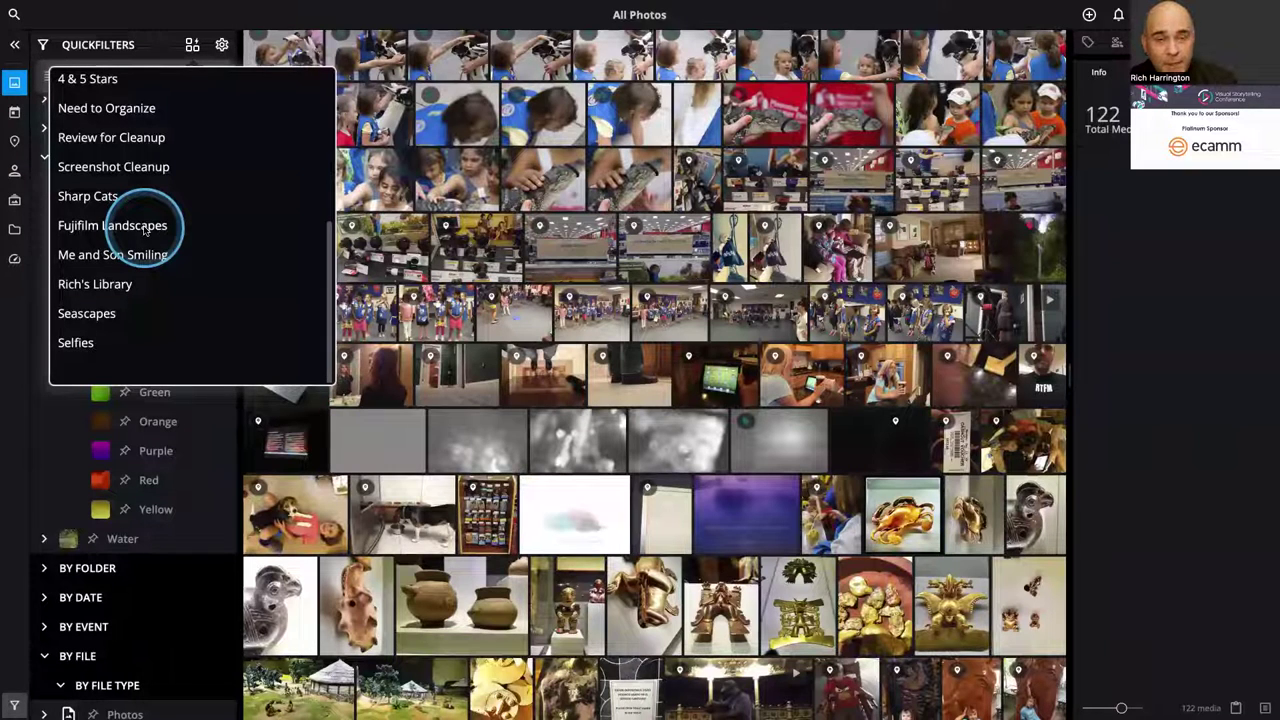
pyautogui.click(145, 225)
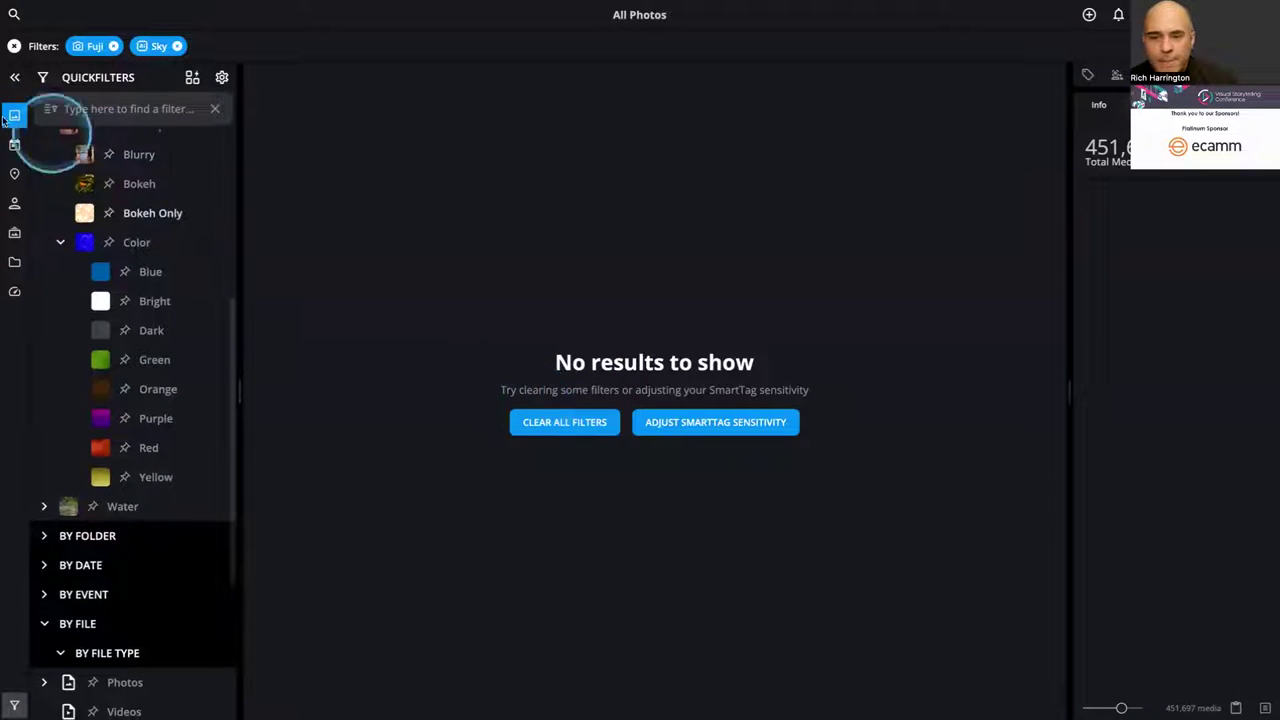
# - Clear all filters, search the QuickFilters for "fujifi", and apply and pin the Fujifilm camera filter
pyautogui.click(555, 432)
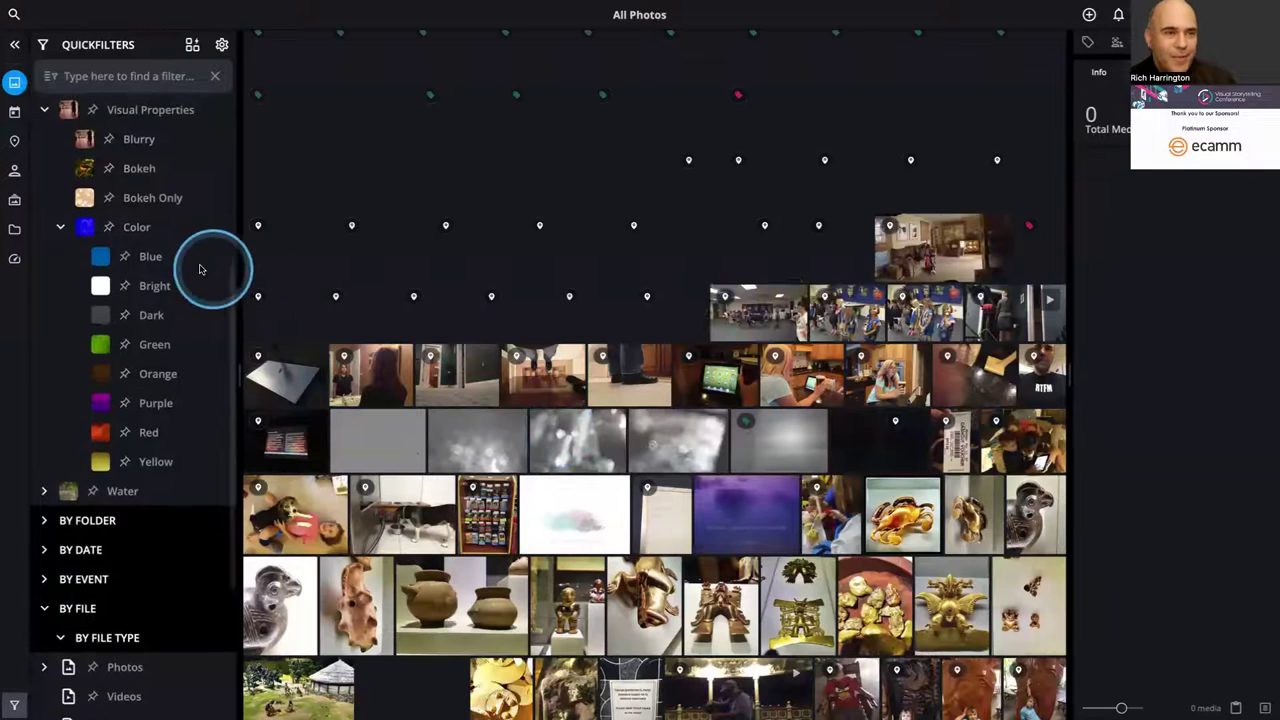
pyautogui.click(87, 76)
pyautogui.write('fujifi')
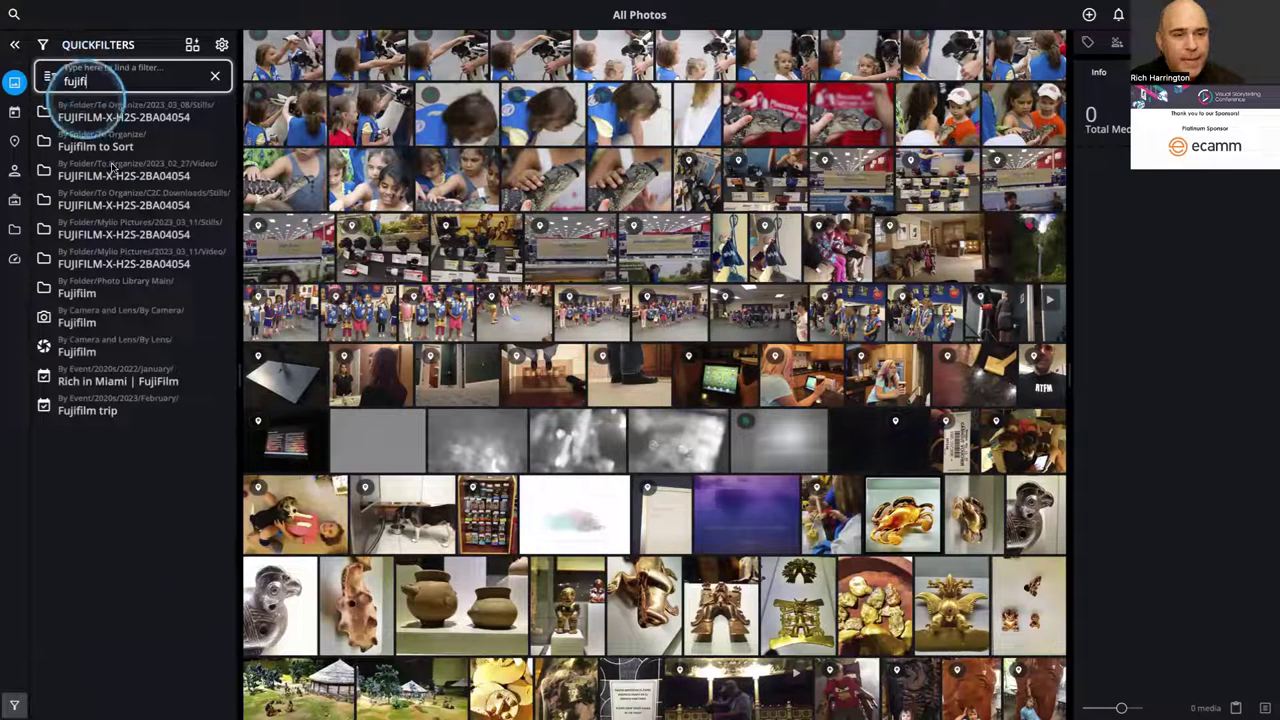
pyautogui.scroll(-1, 114, 294)
pyautogui.scroll(1, 56, 290)
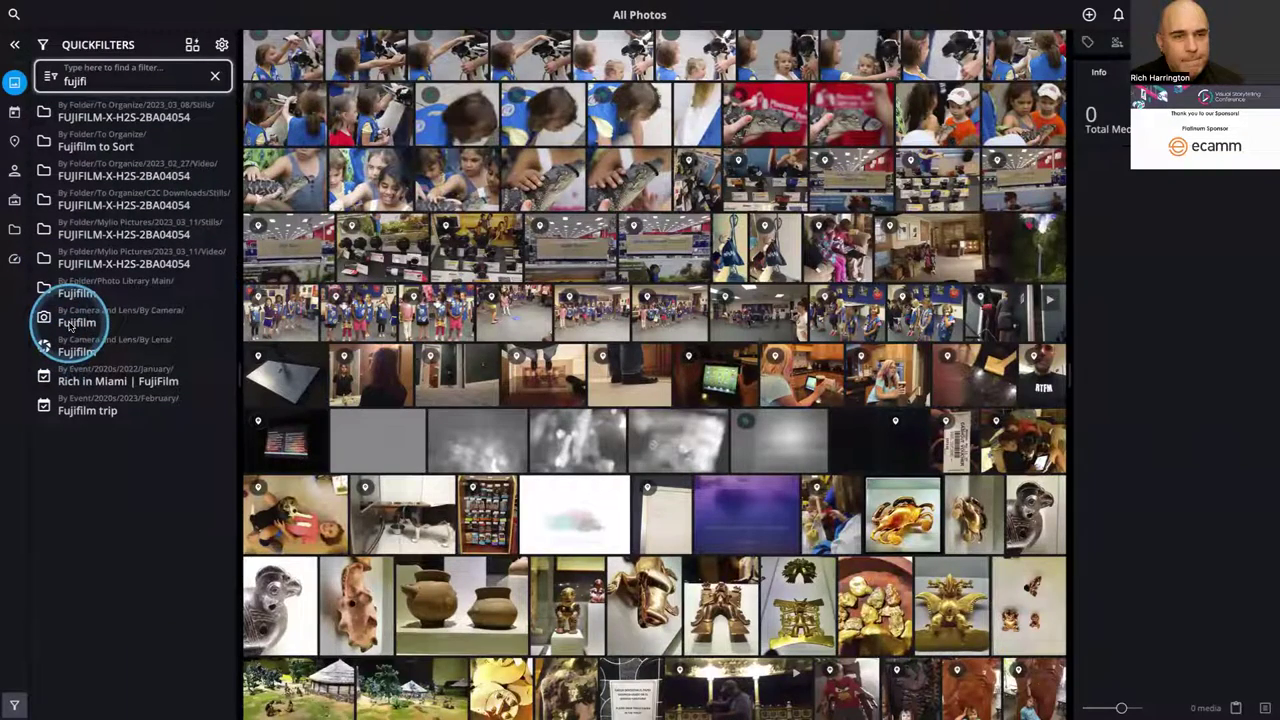
pyautogui.click(72, 322)
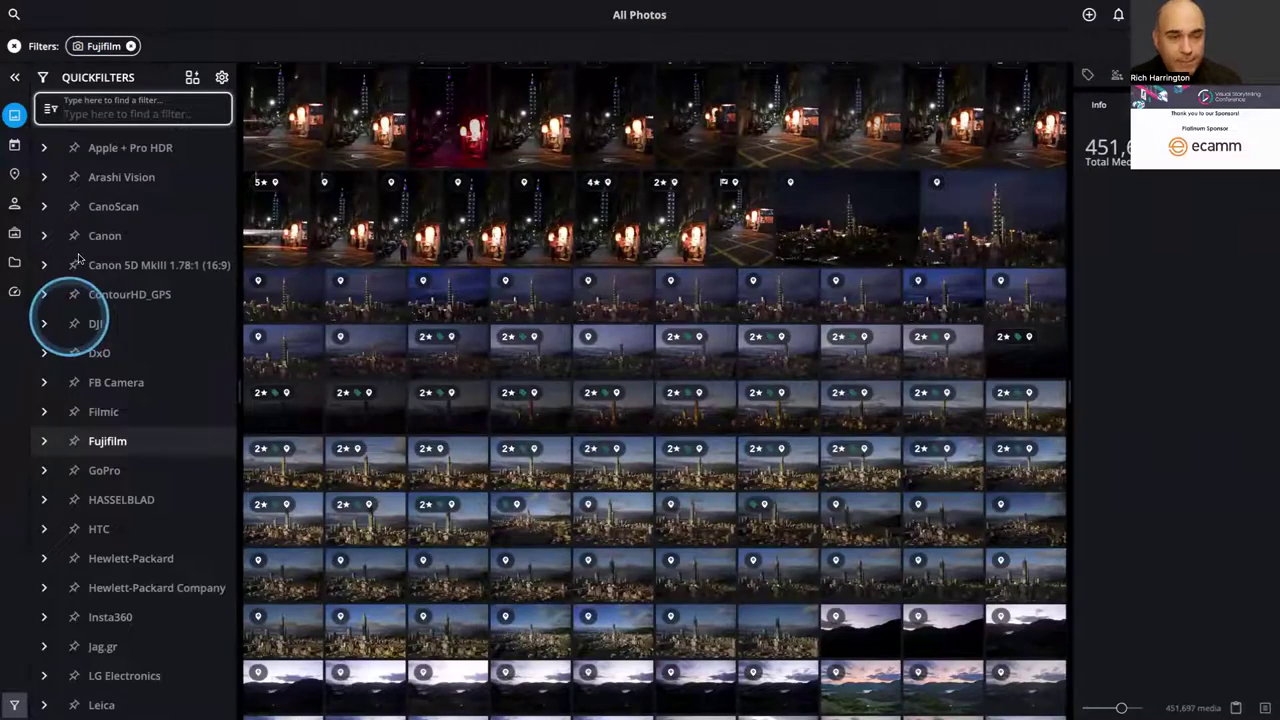
pyautogui.scroll(1, 72, 245)
pyautogui.scroll(-2, 110, 340)
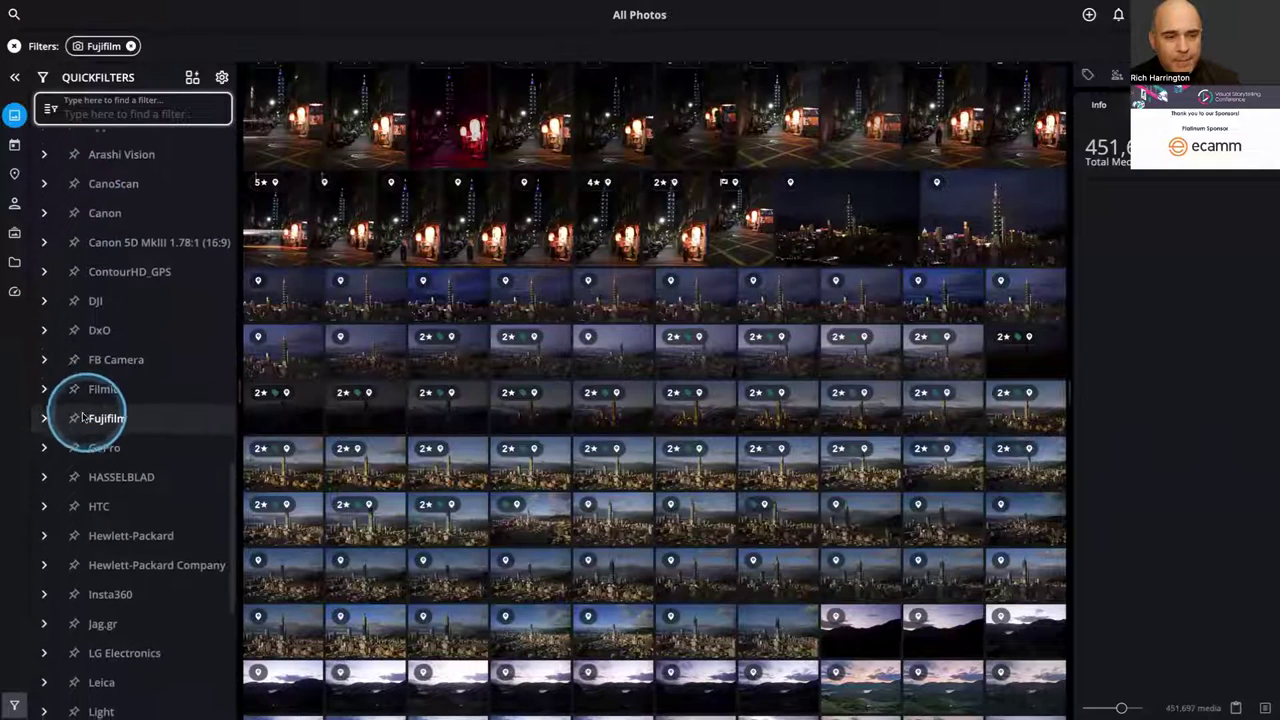
pyautogui.click(73, 408)
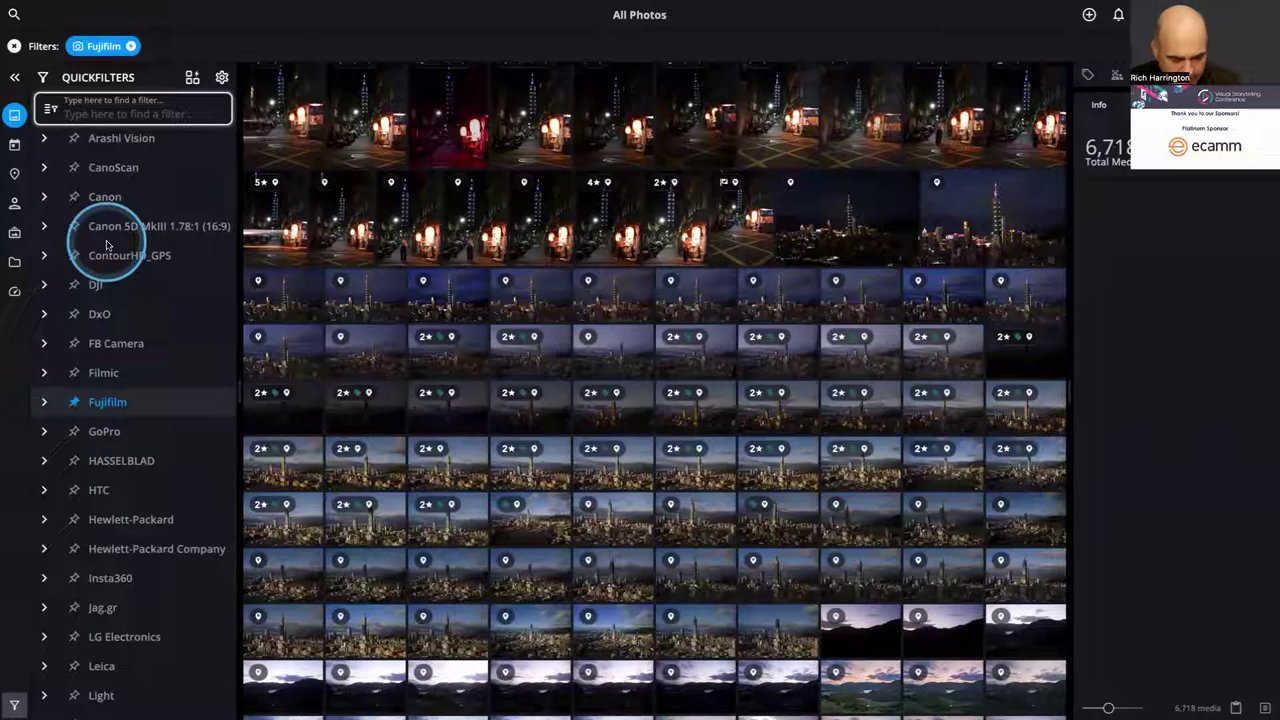
# - Search the QuickFilters for "sky" and add the Sky SmartTag to the pinned Fujifilm filter
pyautogui.write('sk')
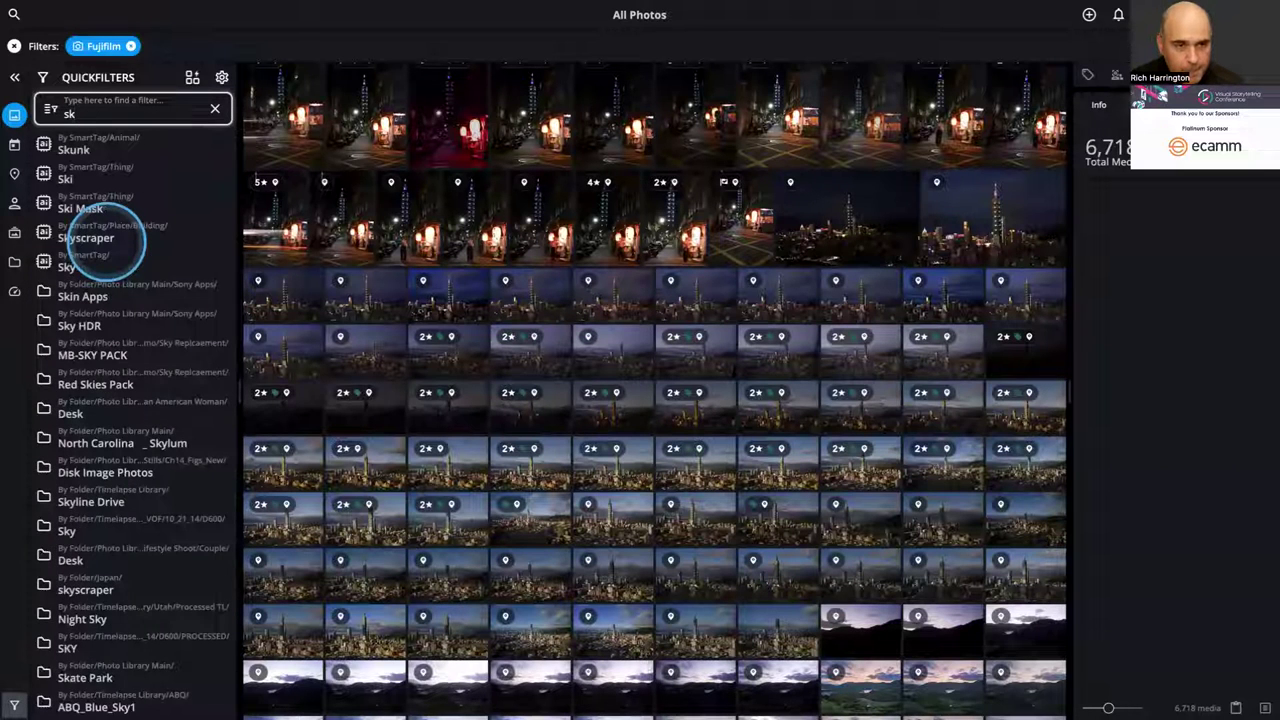
pyautogui.write('y')
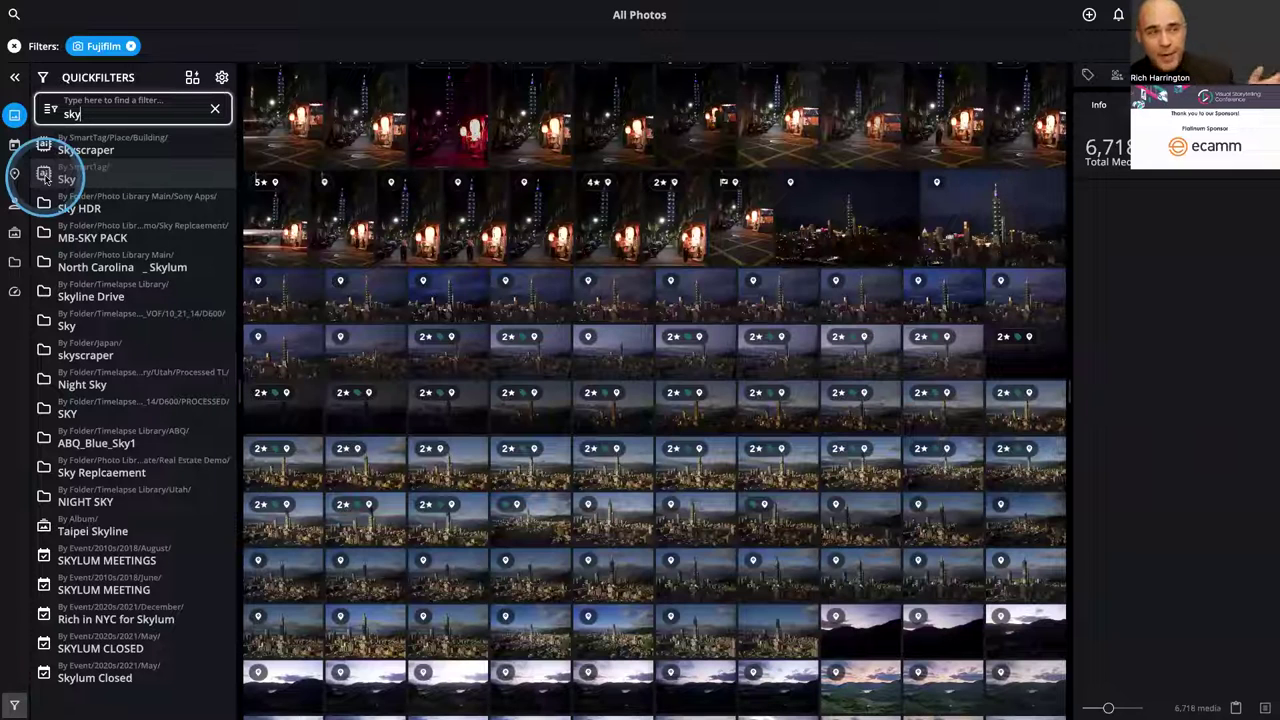
pyautogui.click(66, 178)
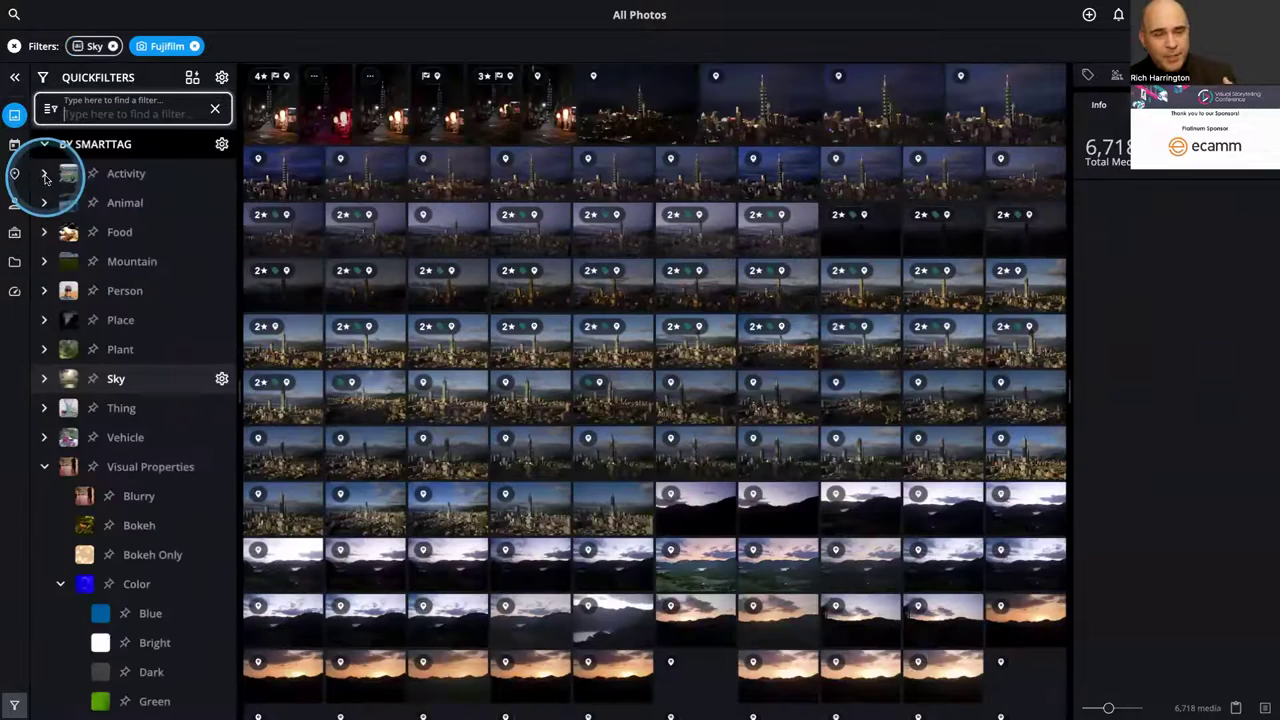
# - Look through the Fujifilm photos filtered by Sky and examine the remaining QuickFilter categories
pyautogui.scroll(-10, 586, 345)
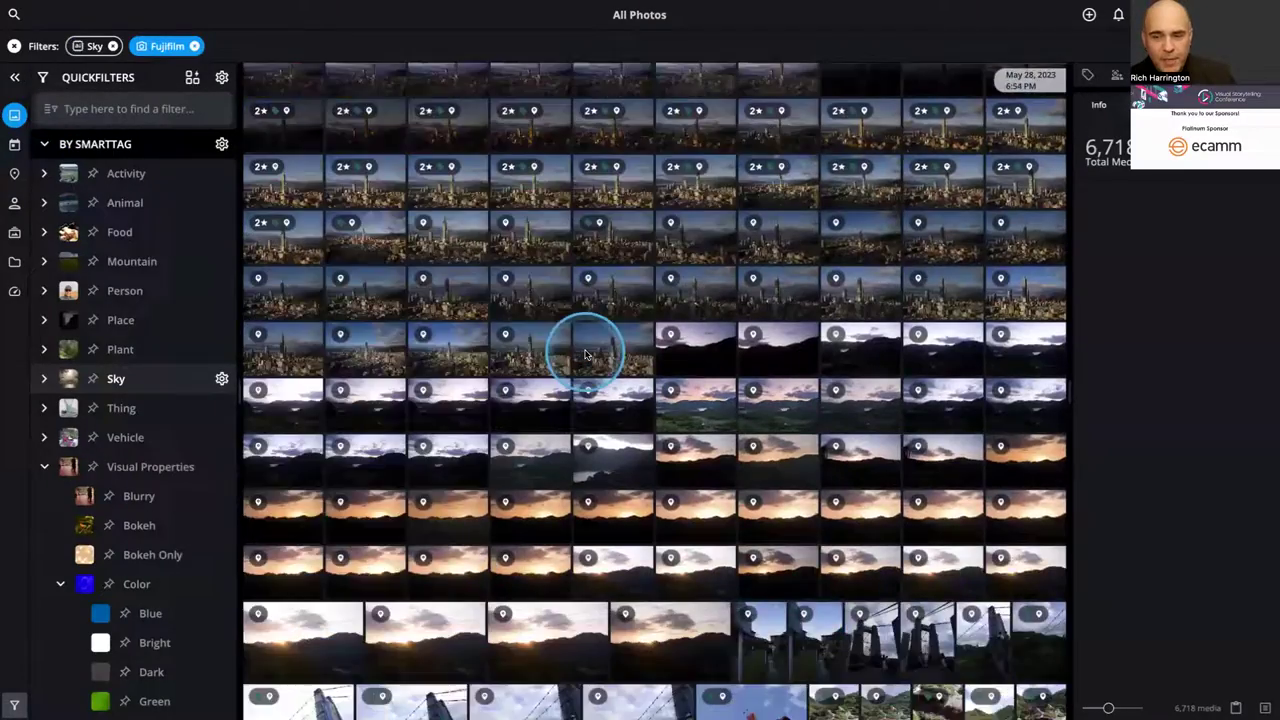
pyautogui.scroll(-10, 586, 354)
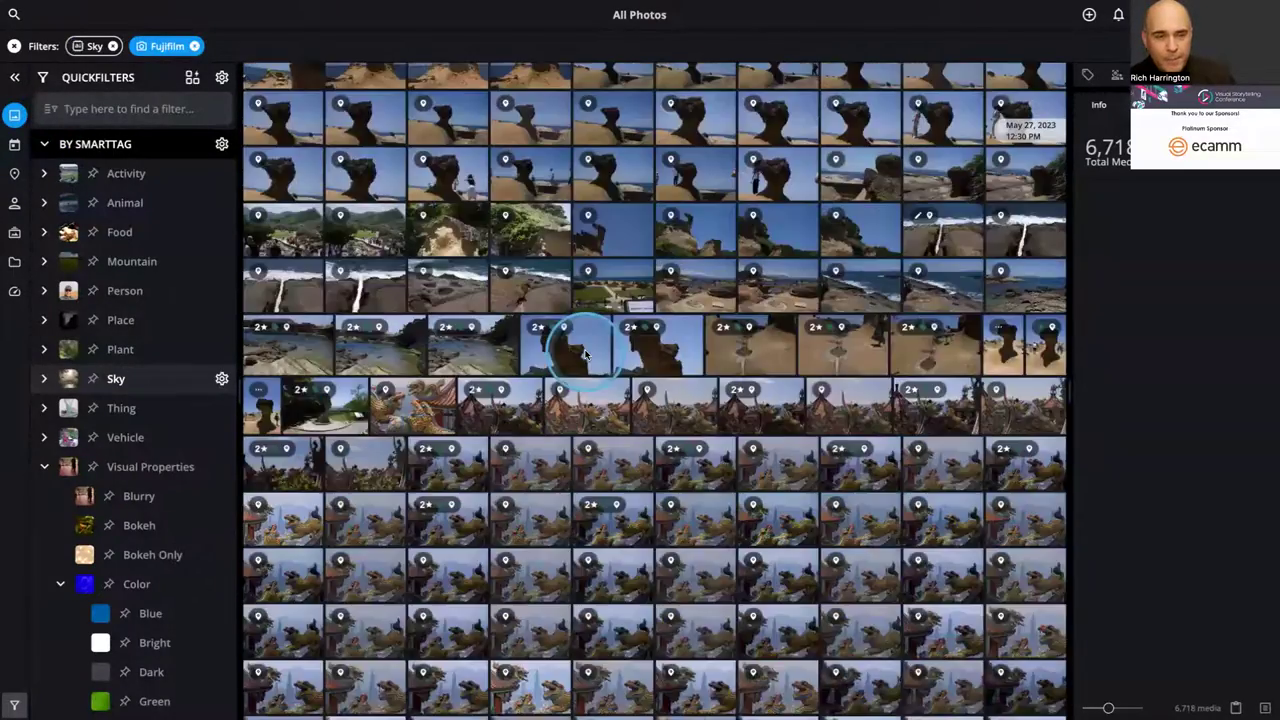
pyautogui.scroll(-10, 586, 354)
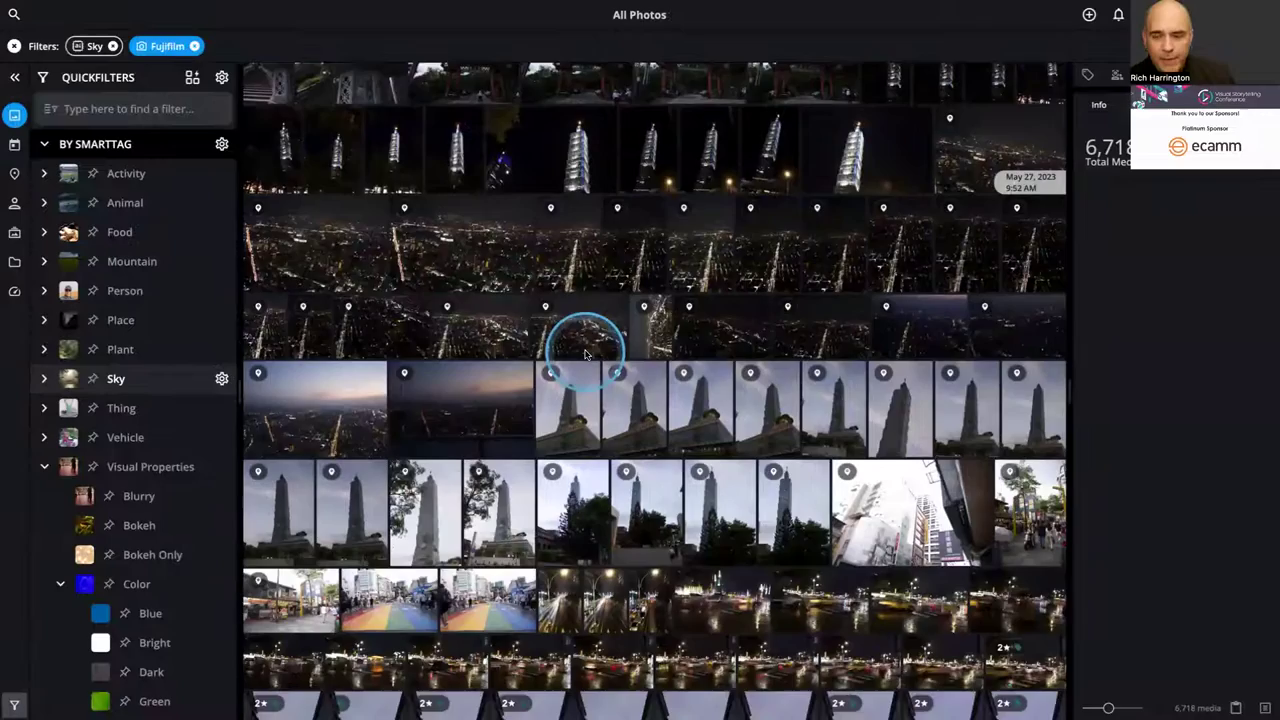
pyautogui.scroll(-3, 586, 354)
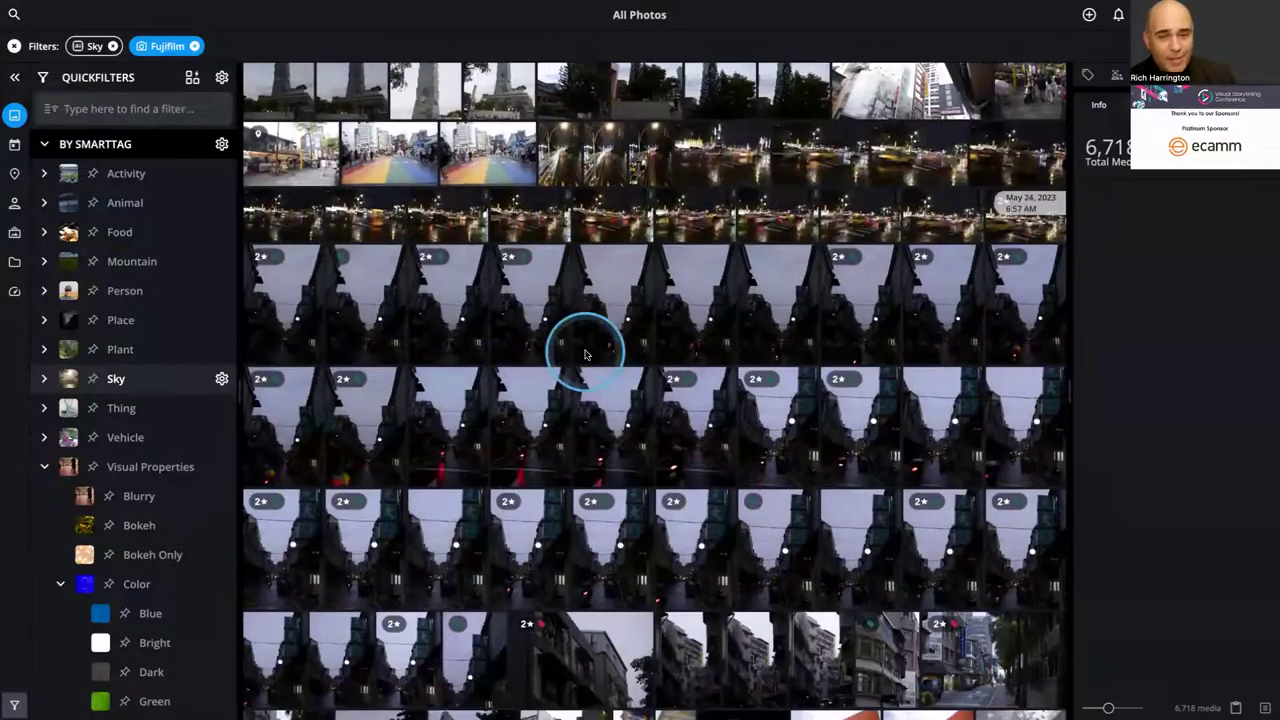
pyautogui.scroll(-8, 586, 354)
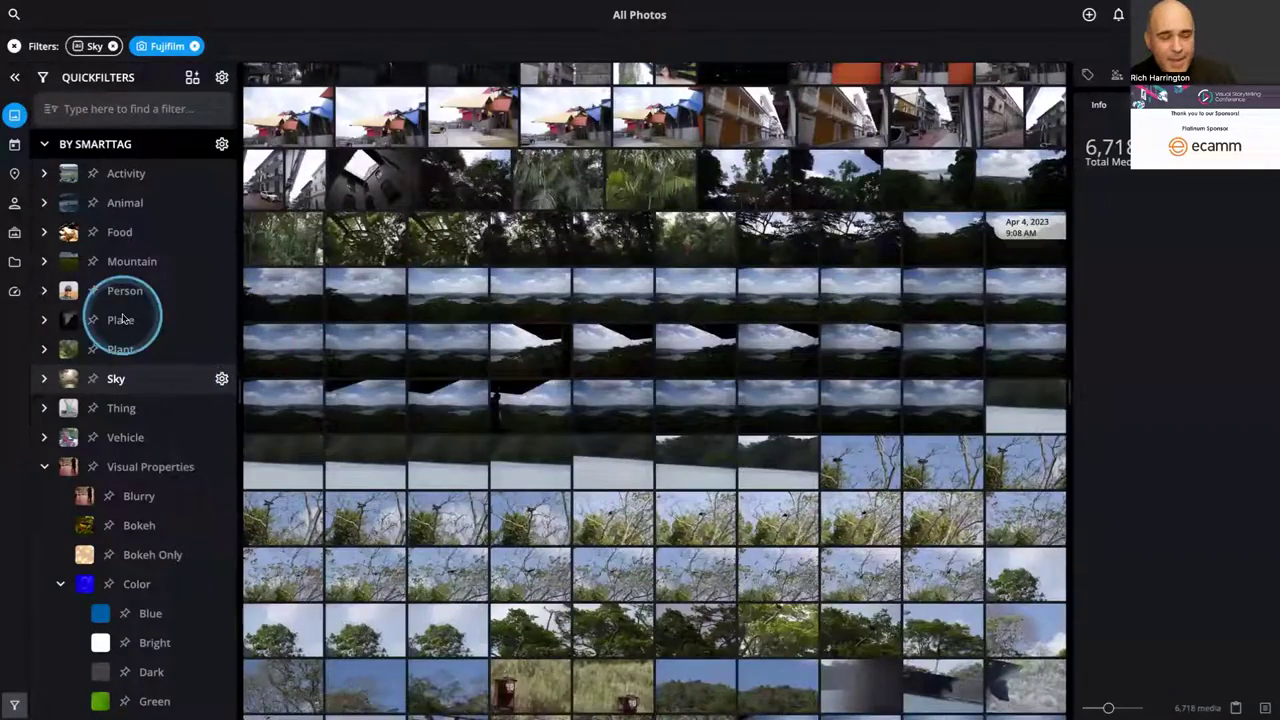
pyautogui.scroll(2, 121, 319)
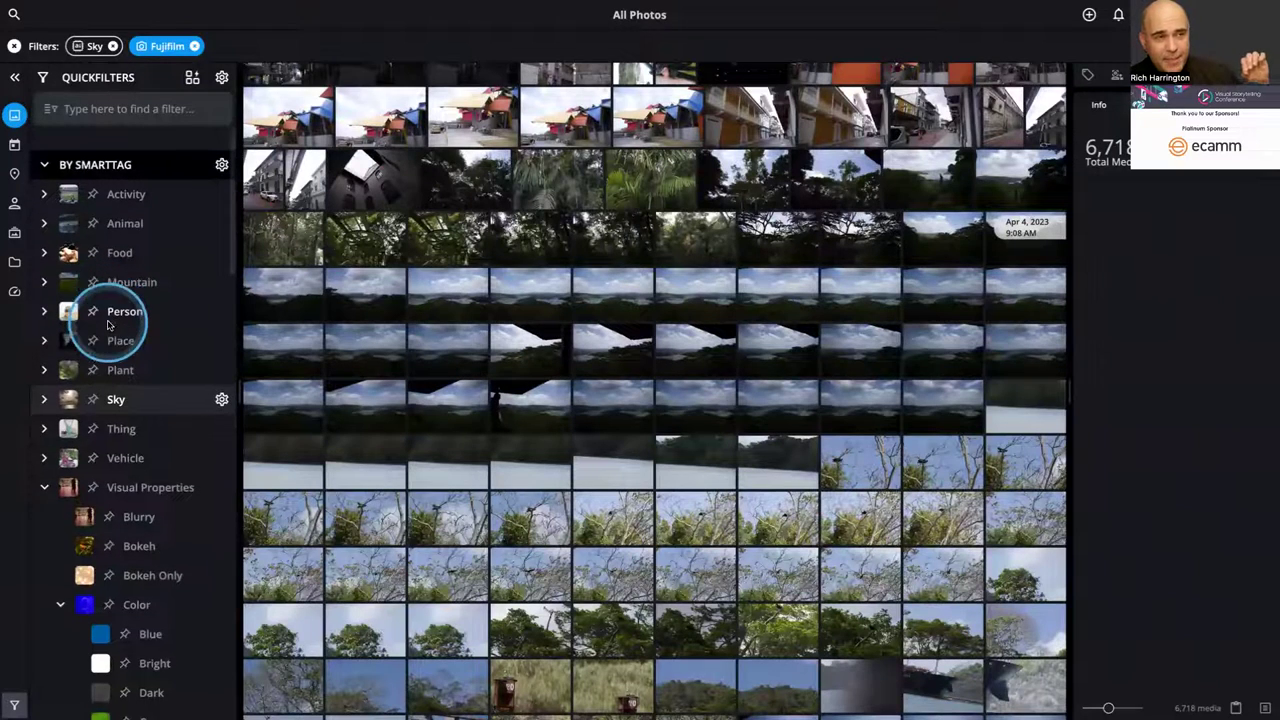
pyautogui.scroll(-2, 110, 325)
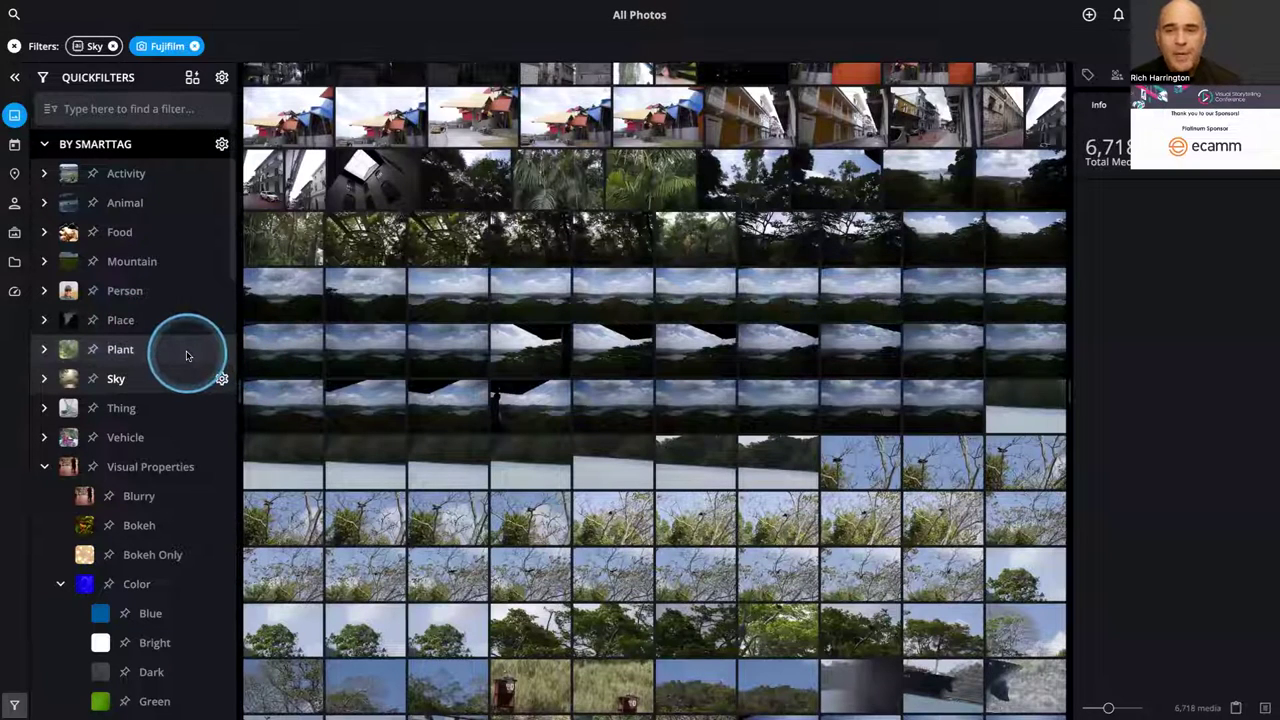
pyautogui.scroll(-3, 206, 343)
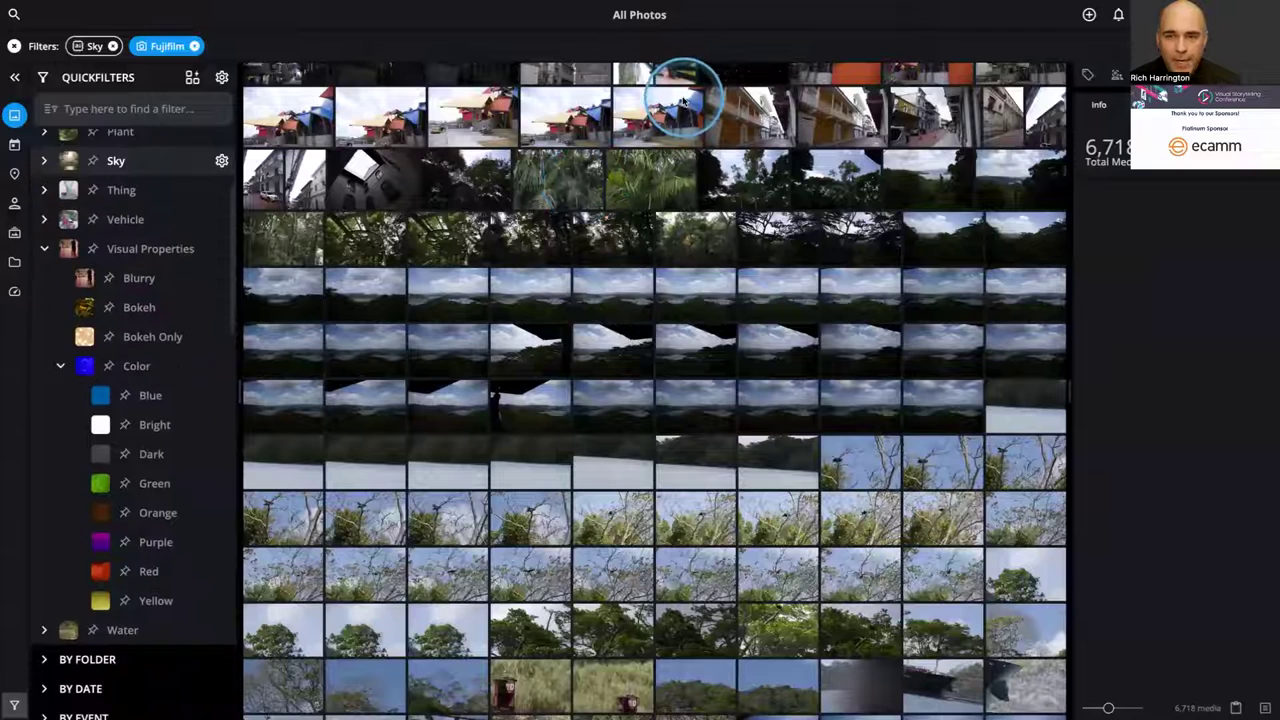
pyautogui.scroll(-3, 133, 420)
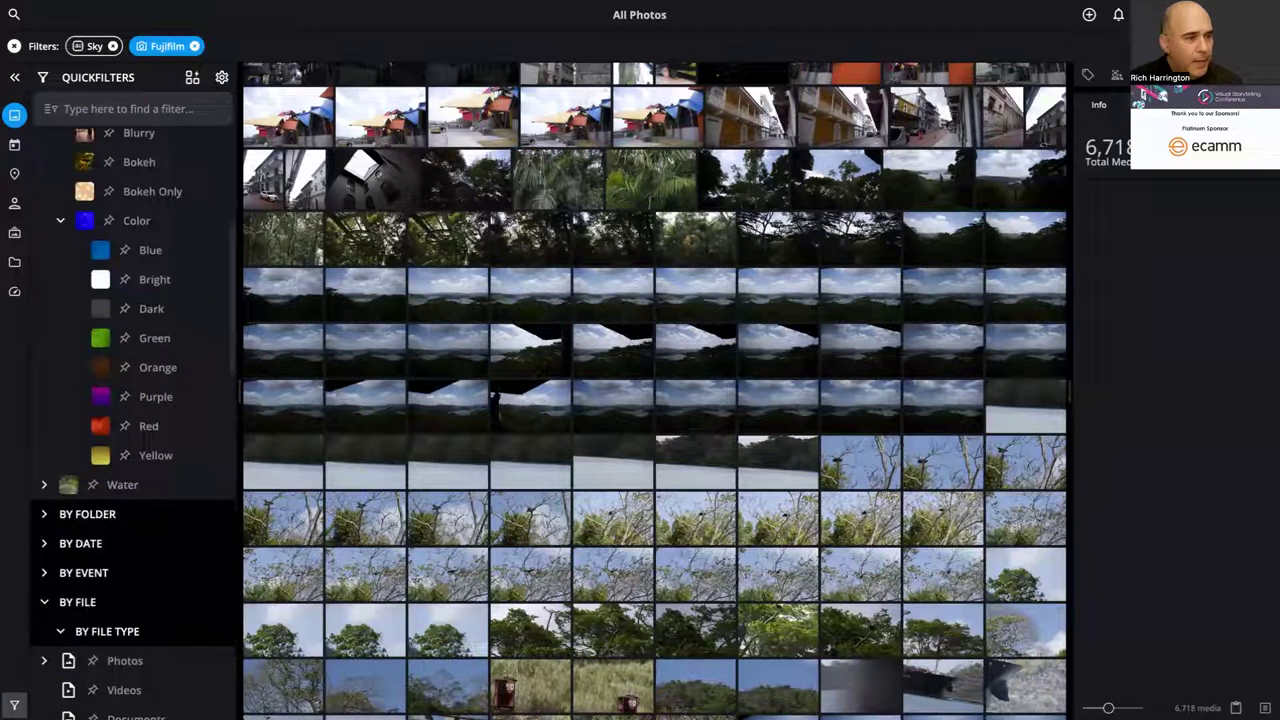
pyautogui.scroll(-2, 133, 420)
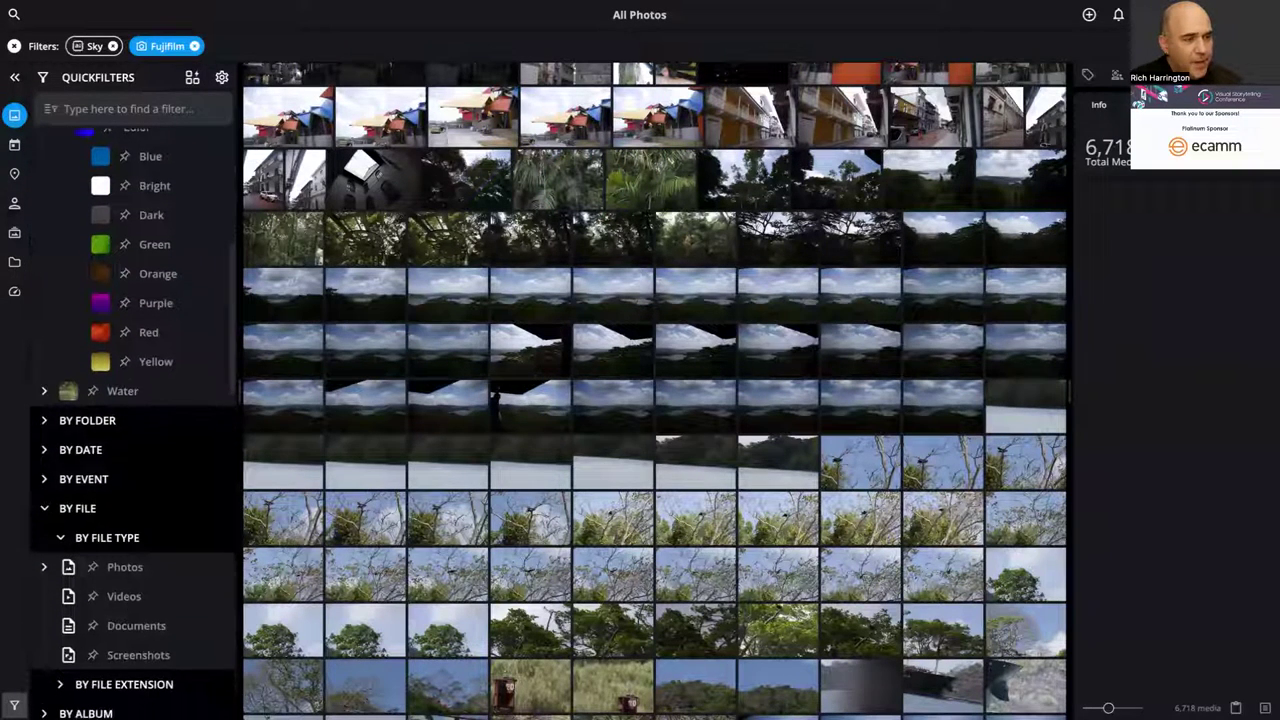
pyautogui.scroll(-2, 133, 420)
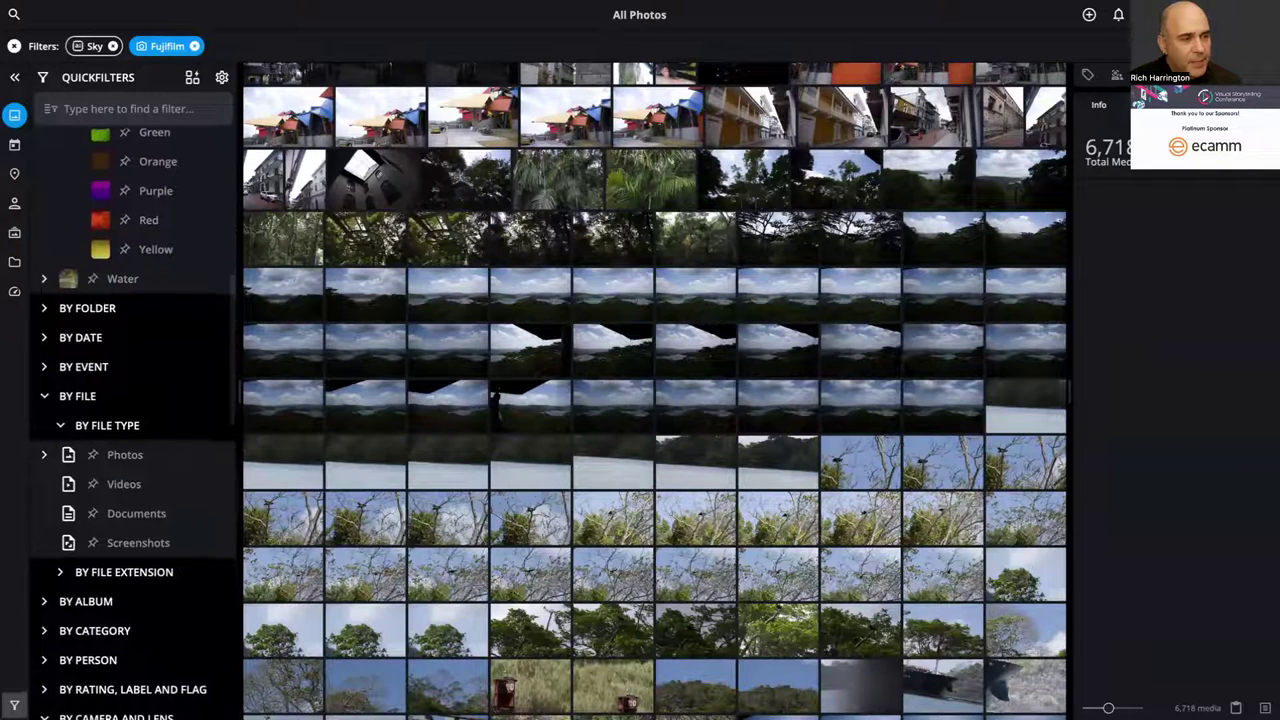
pyautogui.scroll(-1, 133, 420)
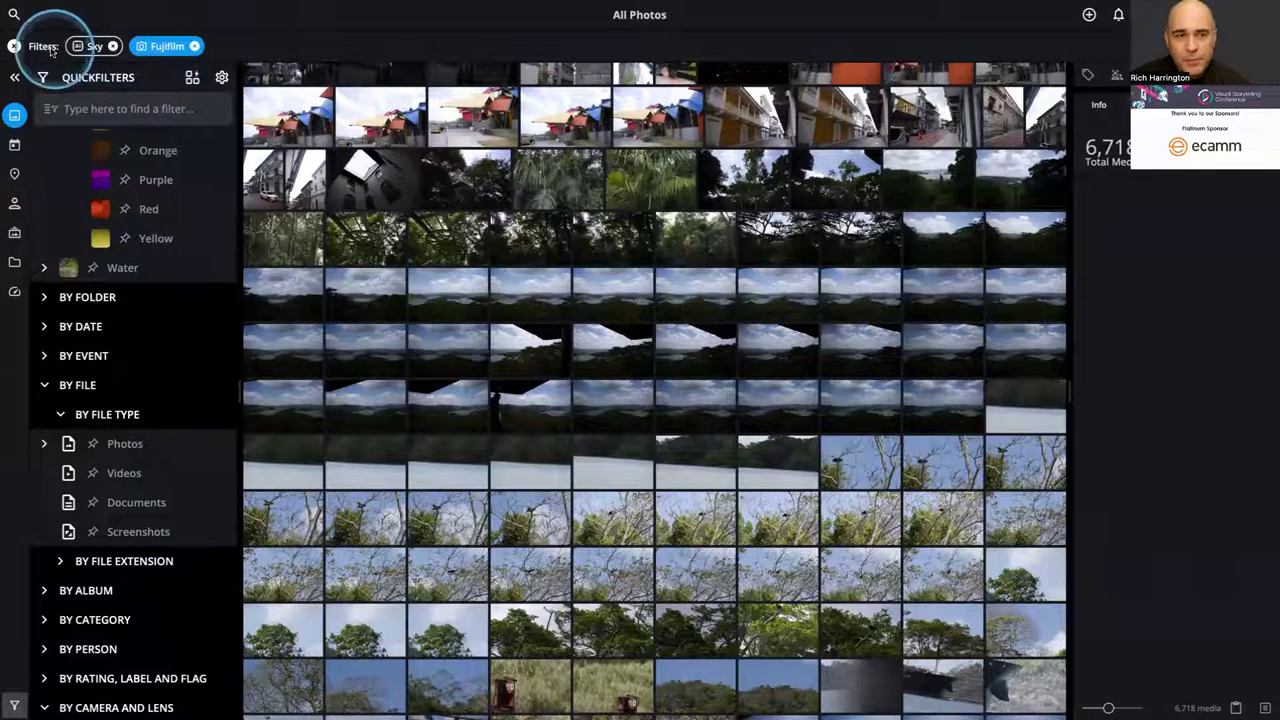
# - Clear the Sky and Fujifilm filters and switch from All Photos to the Map view
pyautogui.click(14, 46)
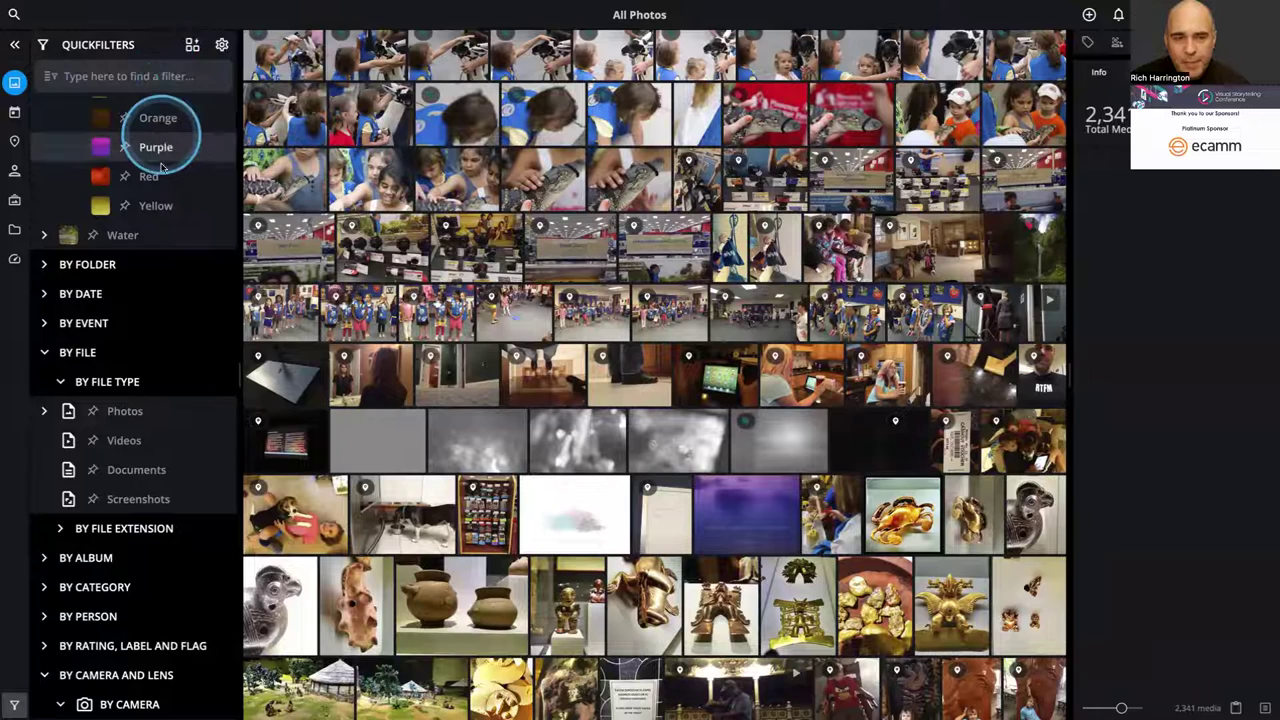
pyautogui.scroll(5, 165, 160)
pyautogui.scroll(3, 91, 87)
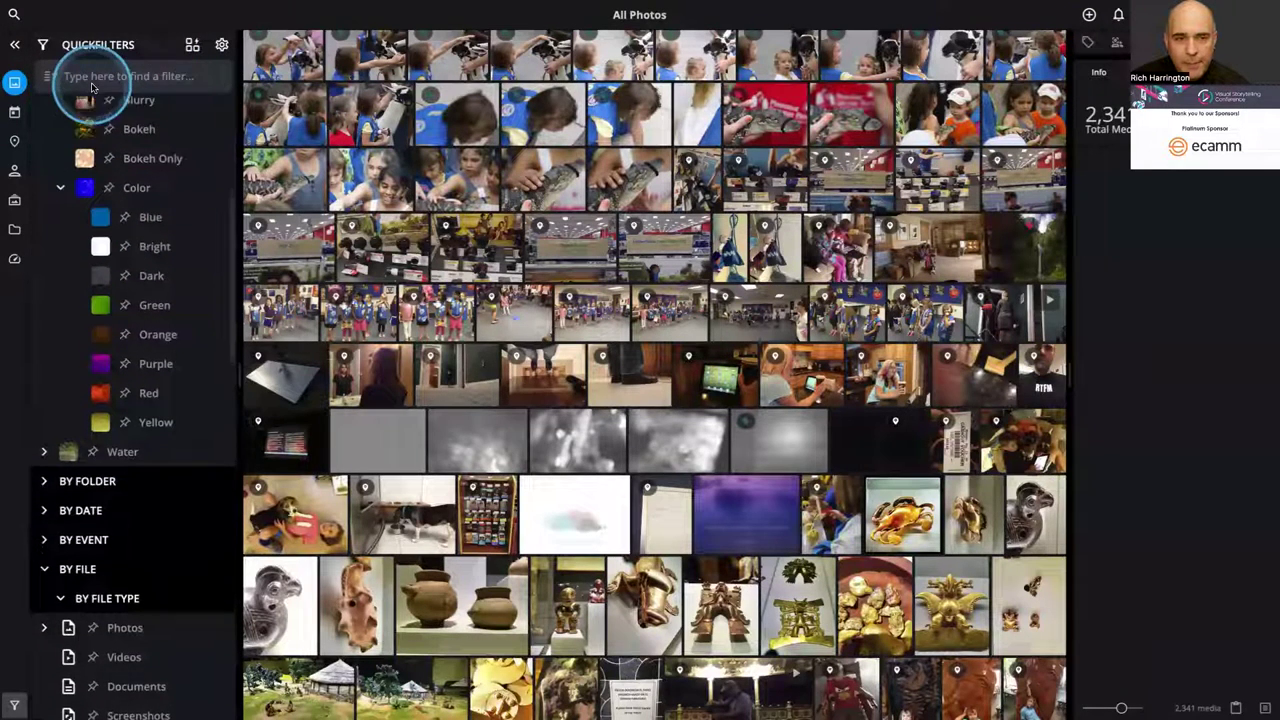
pyautogui.click(93, 82)
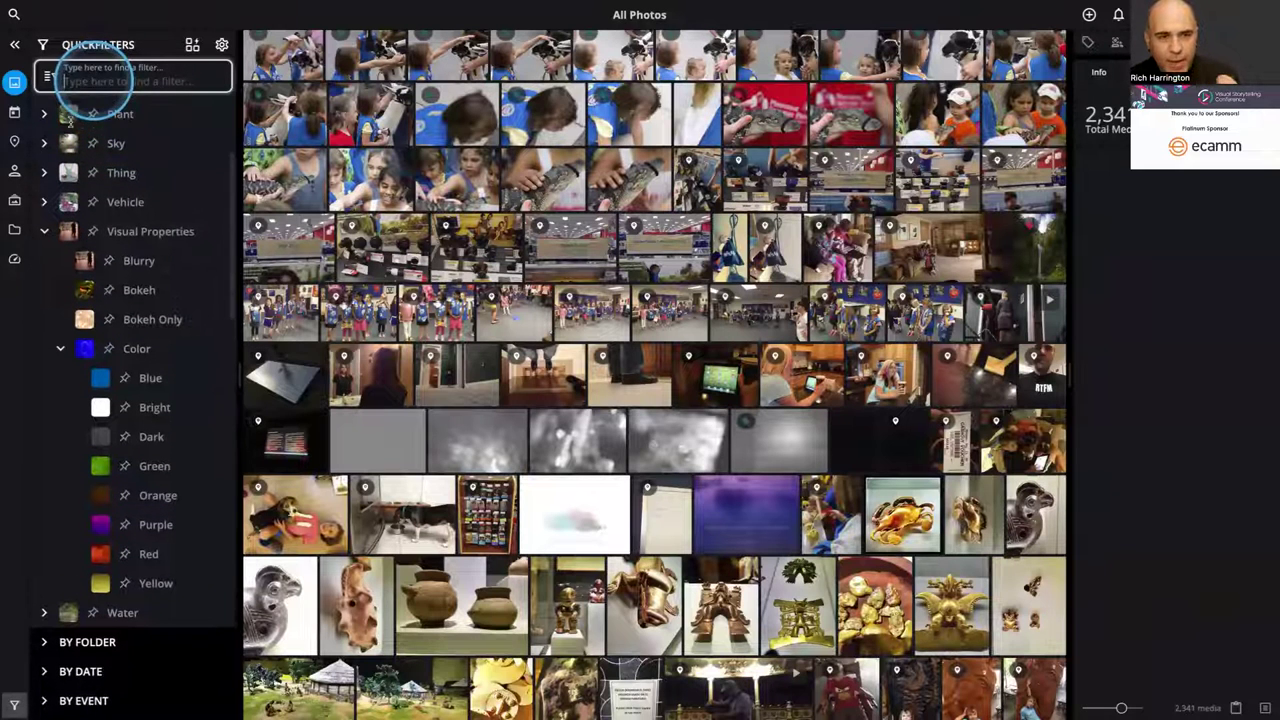
pyautogui.scroll(-1, 38, 172)
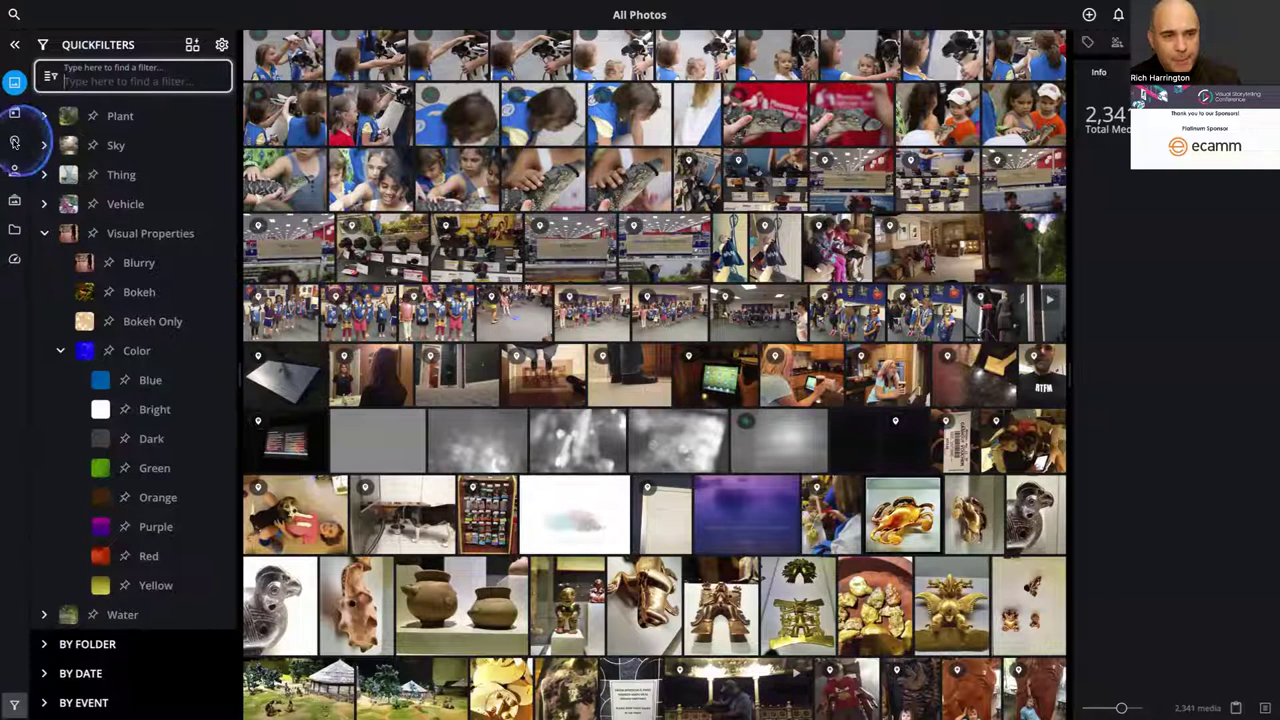
pyautogui.click(14, 142)
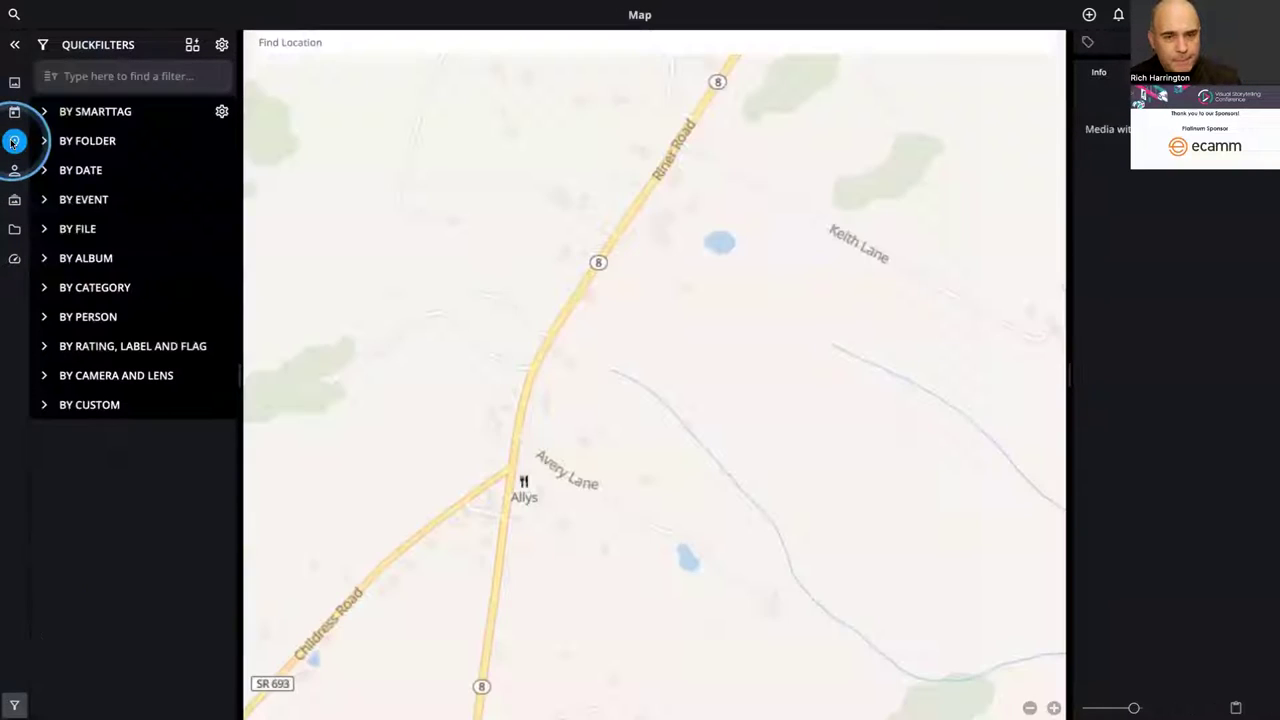
# - Search the QuickFilters for the person's first name and filter the map by the matching By Person entry
pyautogui.click(92, 81)
pyautogui.write('meghan')
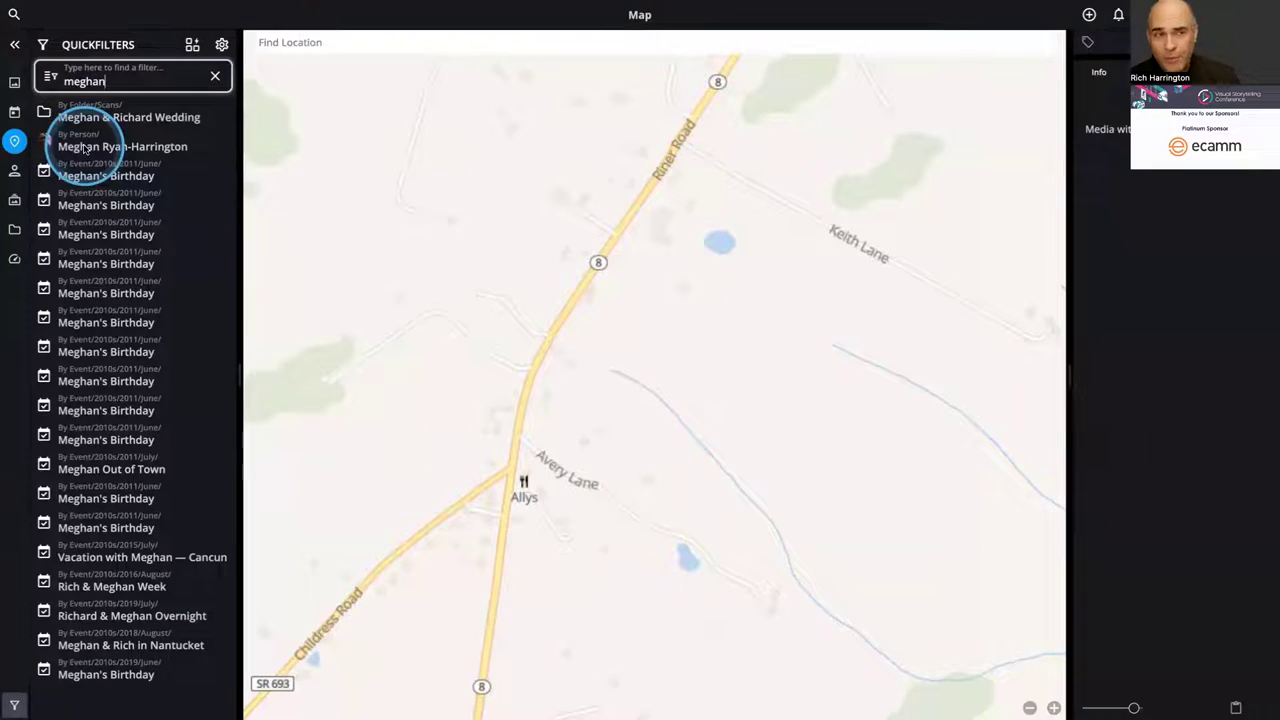
pyautogui.click(86, 148)
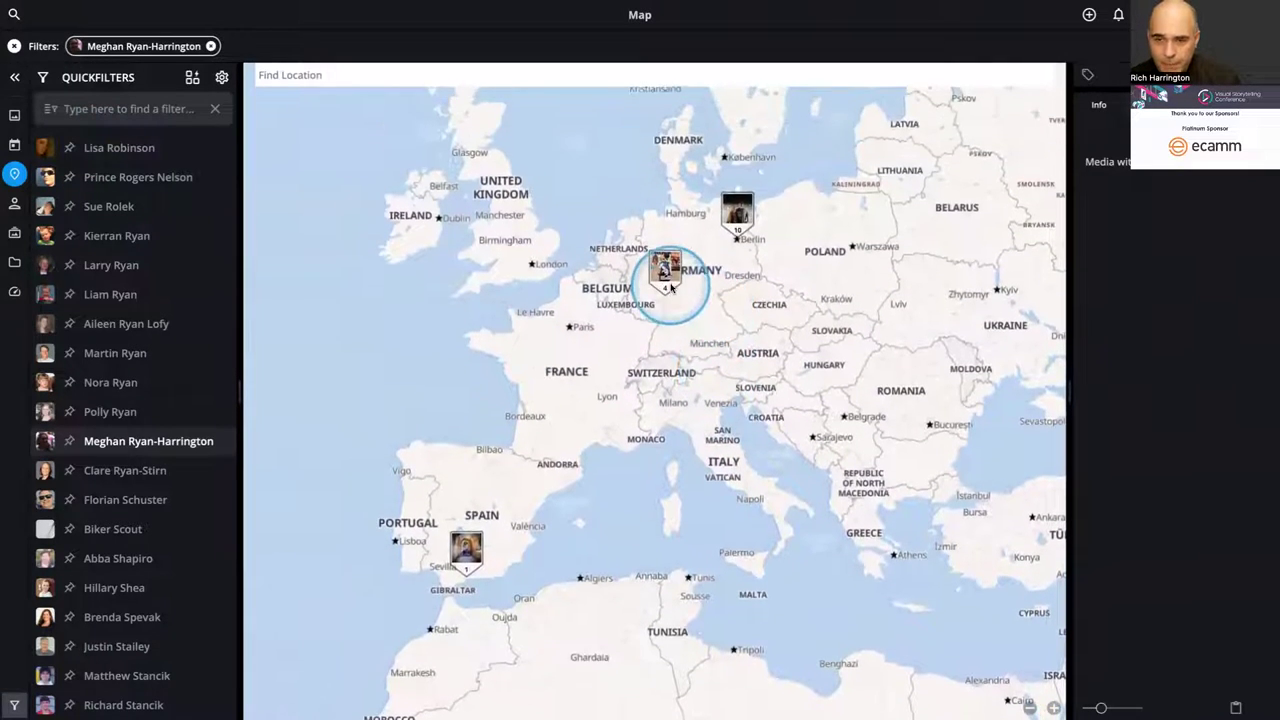
# - Open the photos grouped at Berlin on the map, look through them, and remove the person filter
pyautogui.click(740, 234)
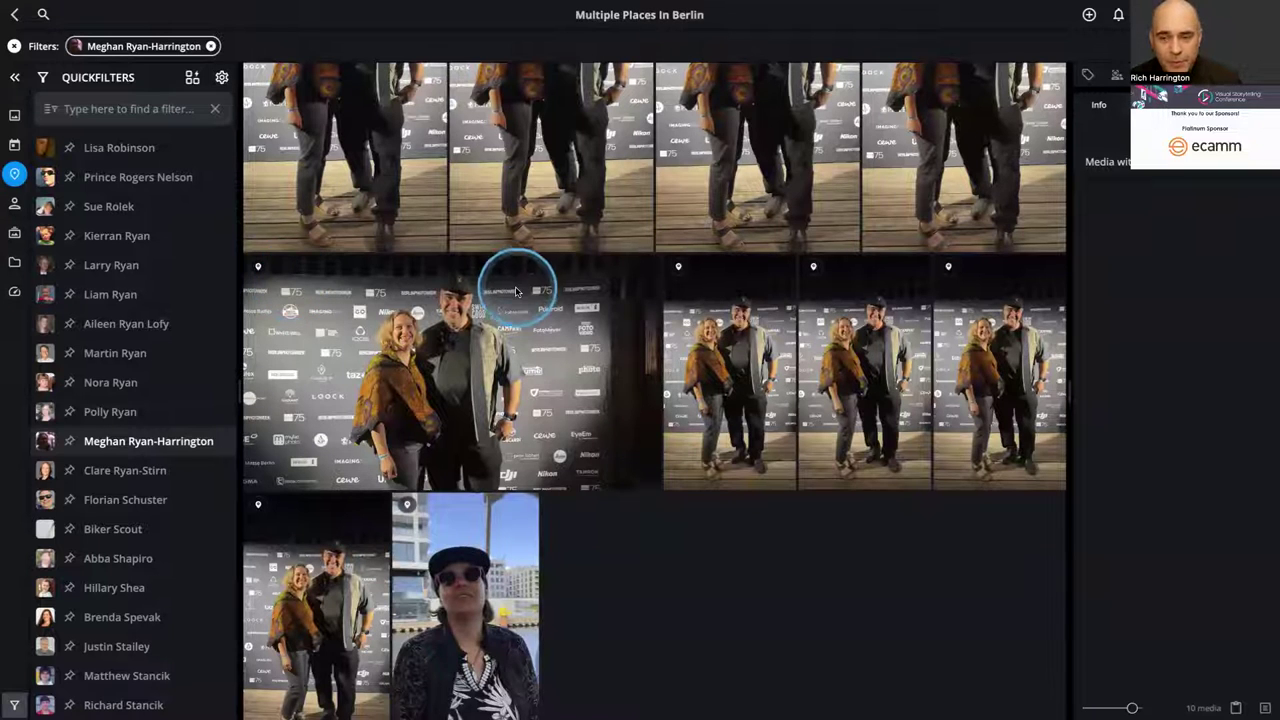
pyautogui.scroll(3, 518, 286)
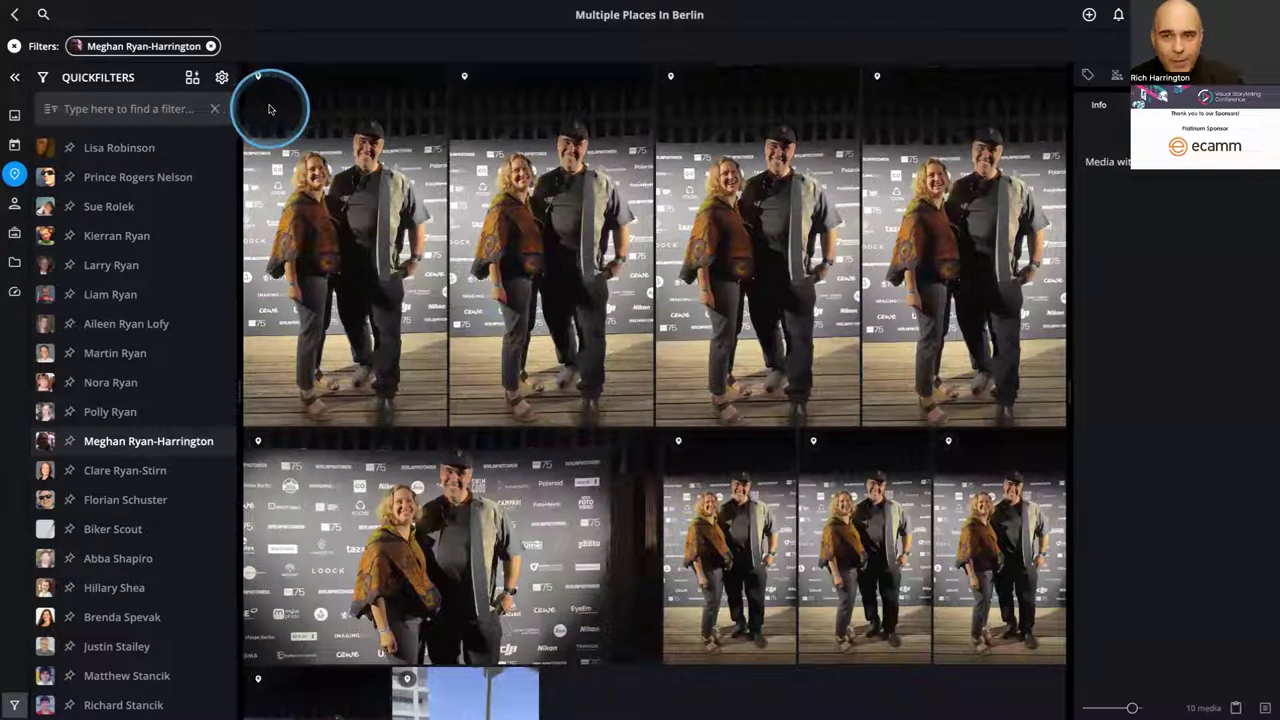
pyautogui.click(211, 46)
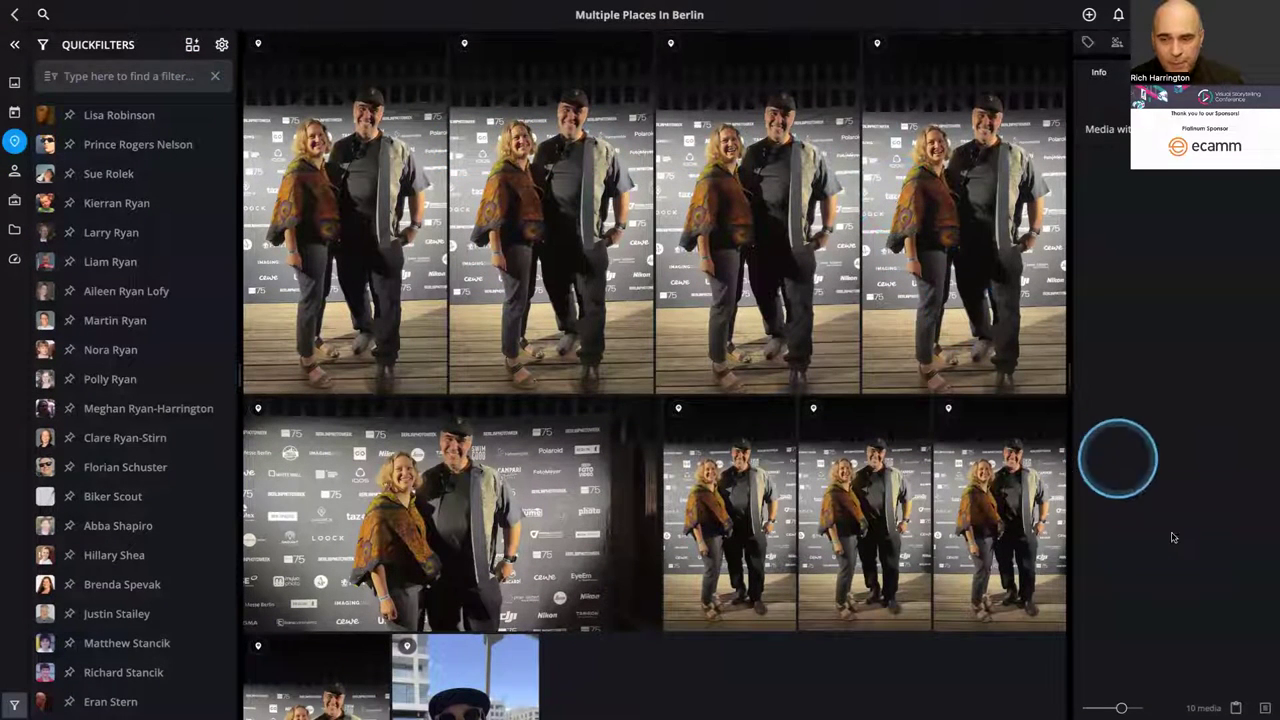
# - Select the last photo in the second row of the Berlin photos and show it in LifeCalendar
pyautogui.rightClick(1258, 688)
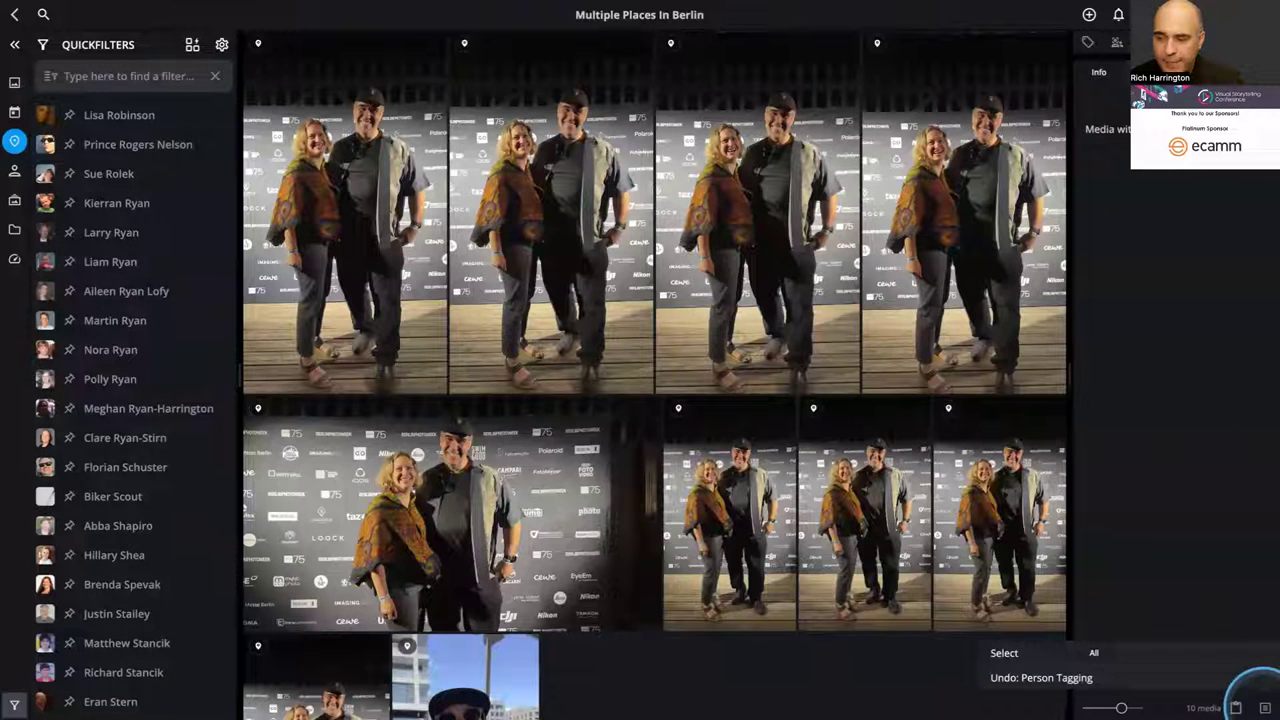
pyautogui.click(988, 540)
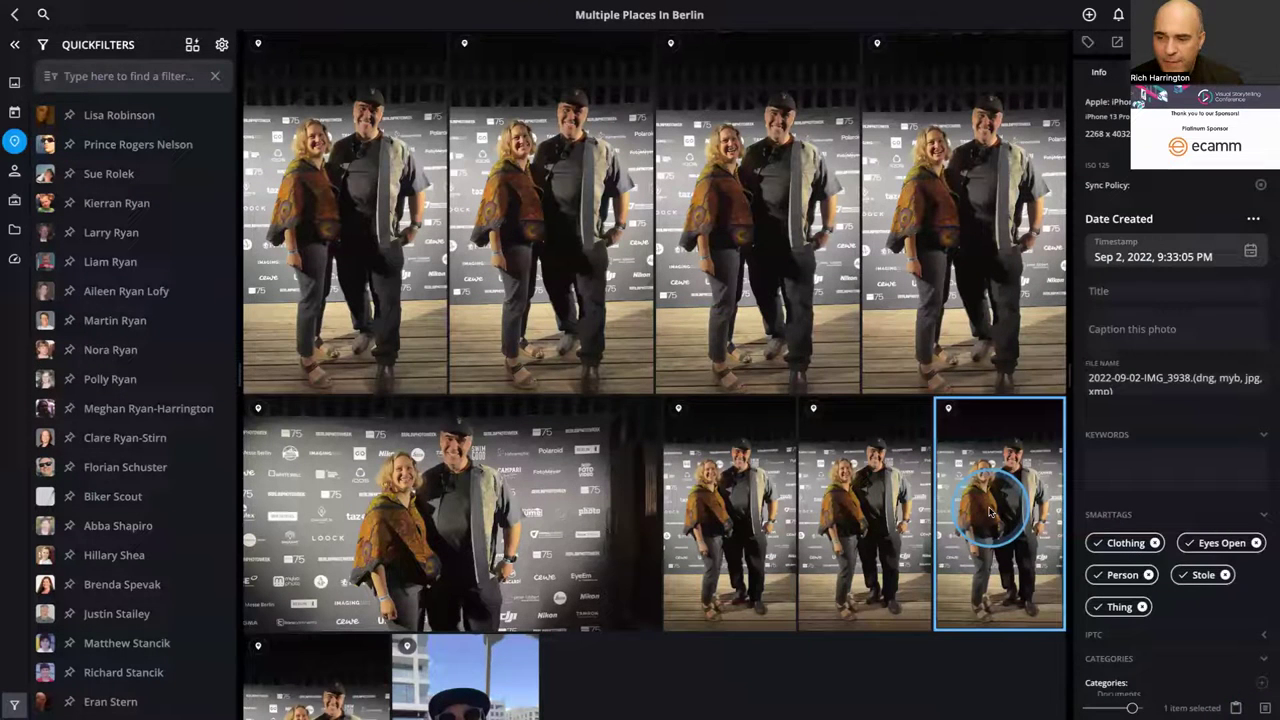
pyautogui.rightClick(1258, 690)
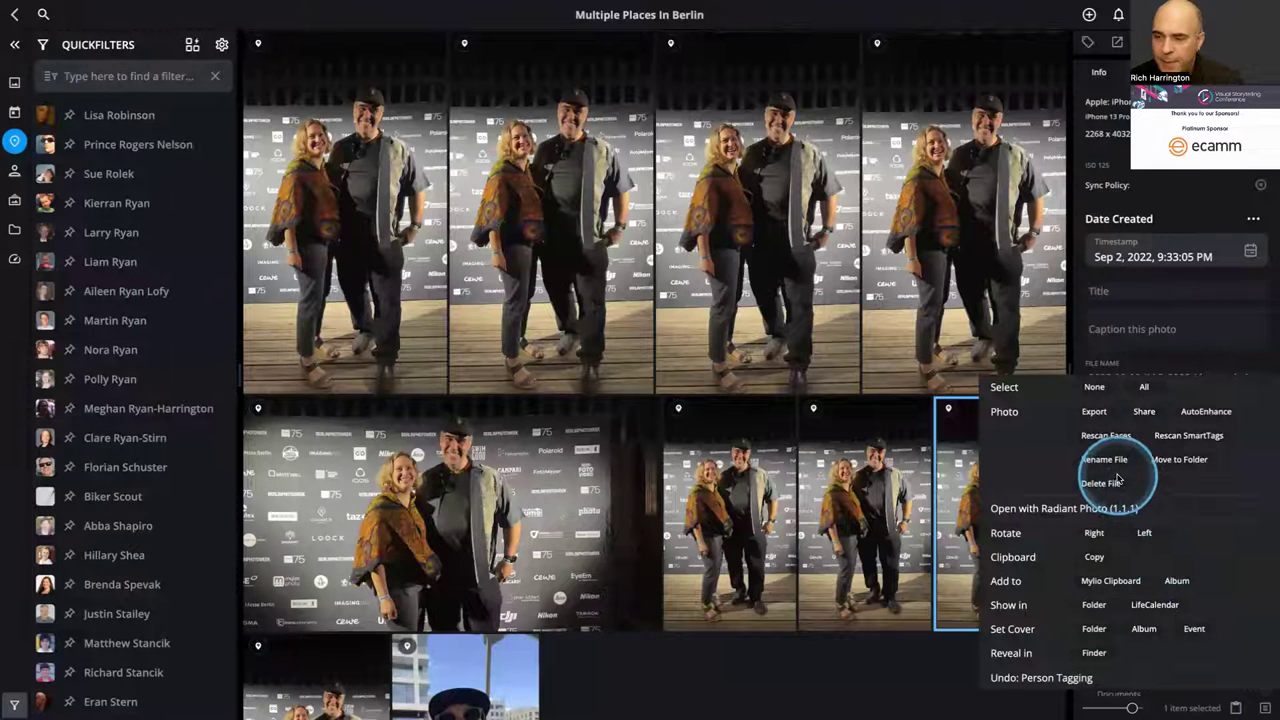
pyautogui.click(1153, 606)
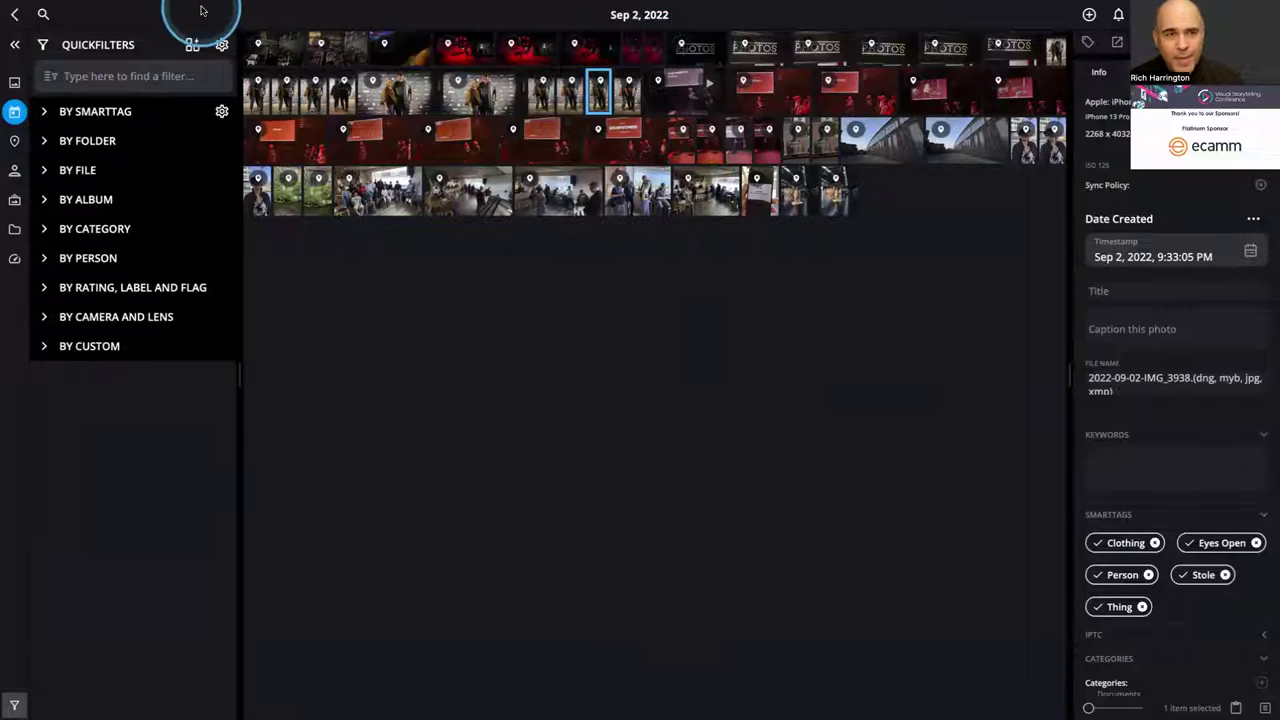
# - Return to the September calendar and edit the Berlin Photo Week event, setting its start date to Aug 29, 2022
pyautogui.click(15, 17)
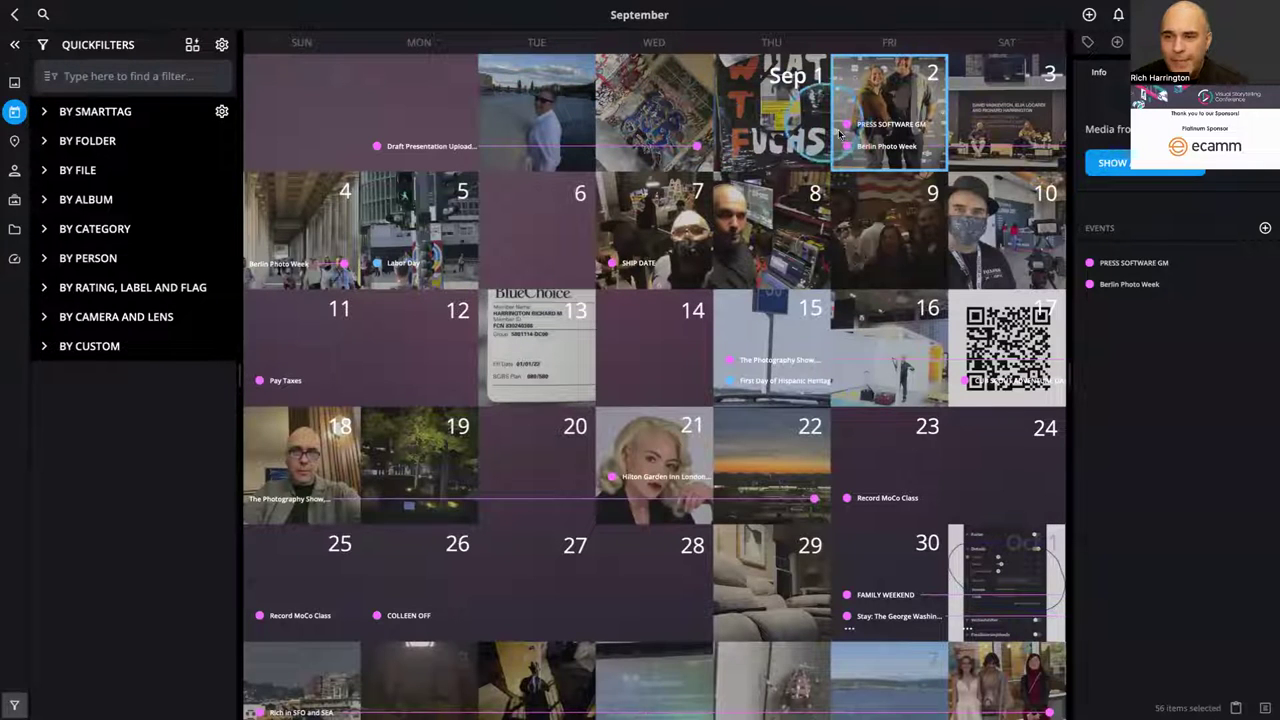
pyautogui.click(1130, 285)
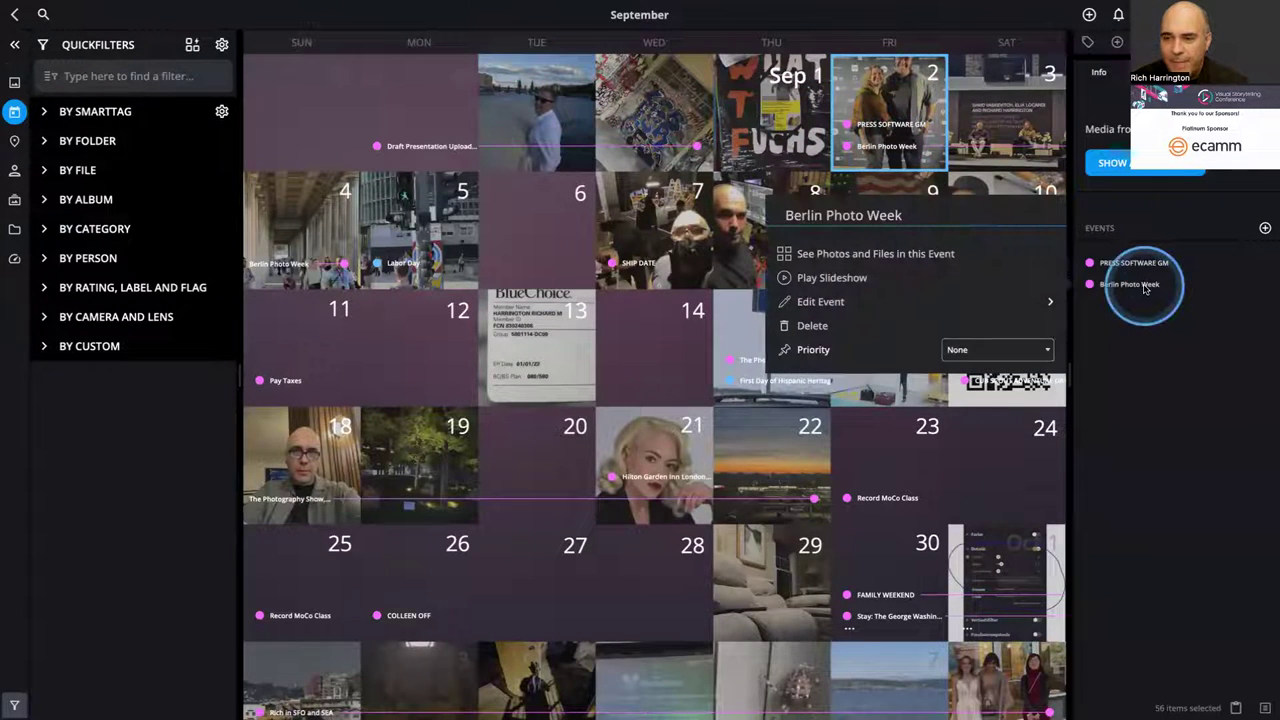
pyautogui.click(815, 300)
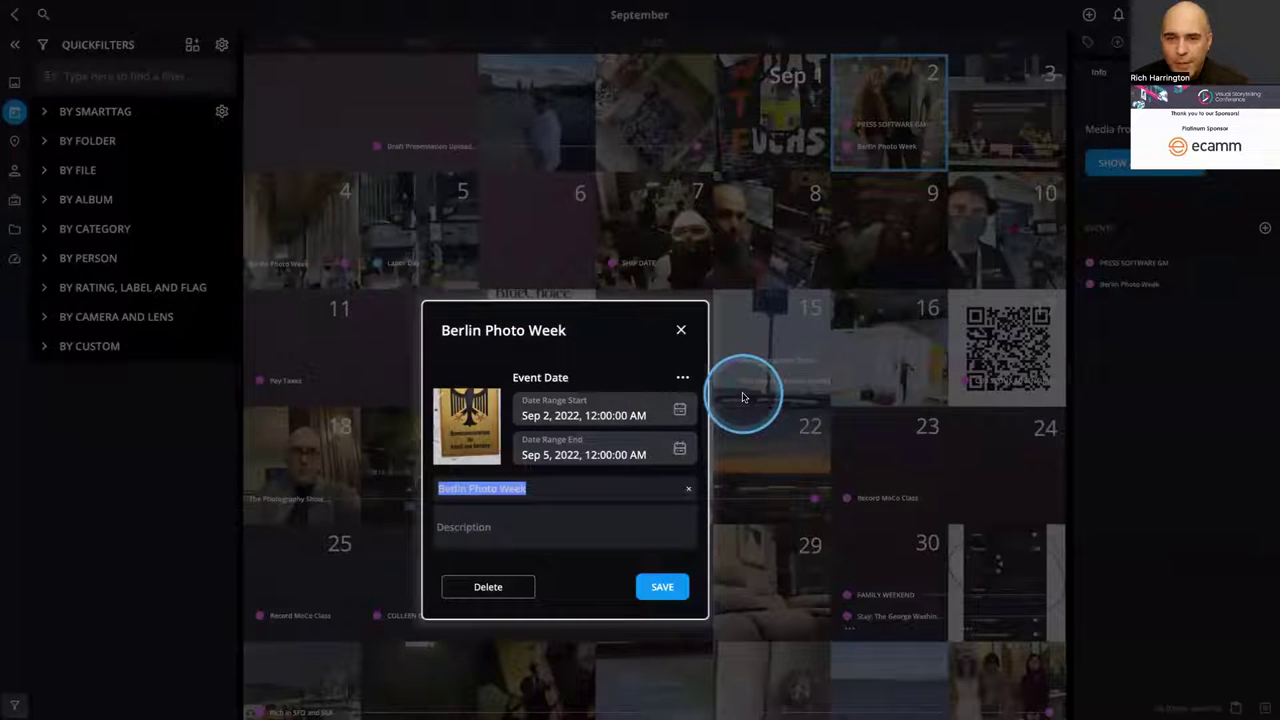
pyautogui.click(680, 411)
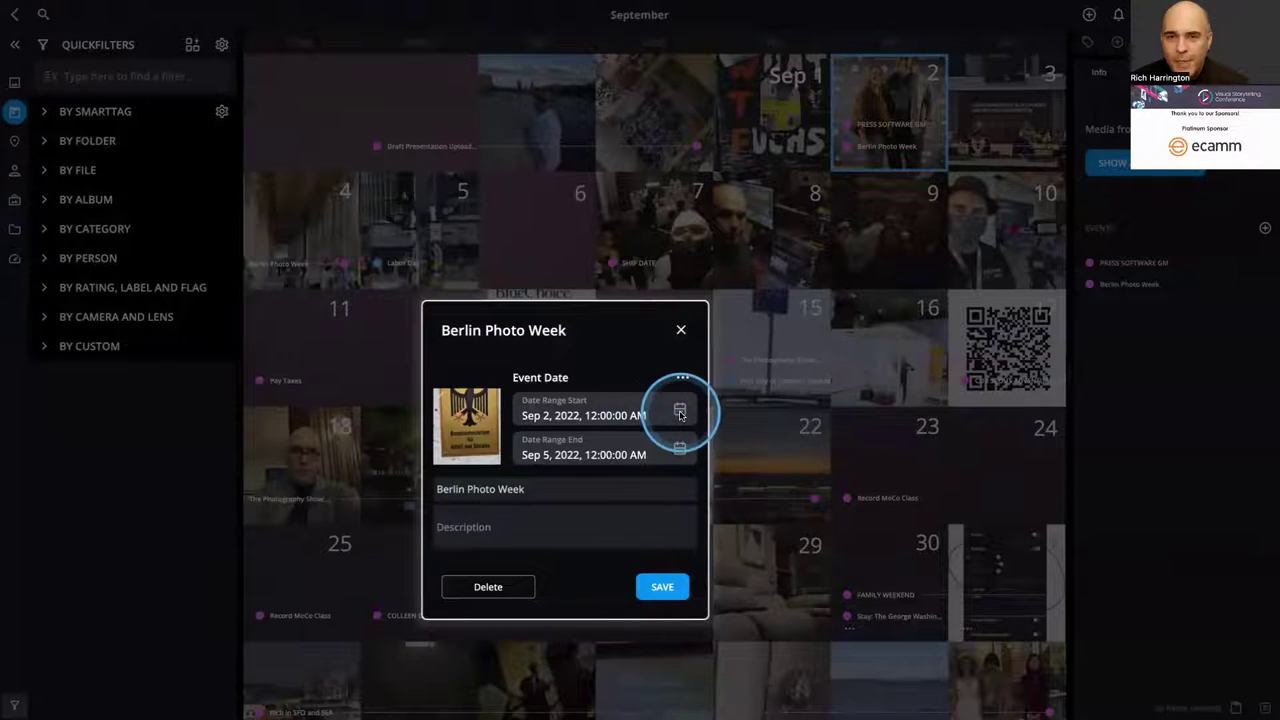
pyautogui.click(681, 412)
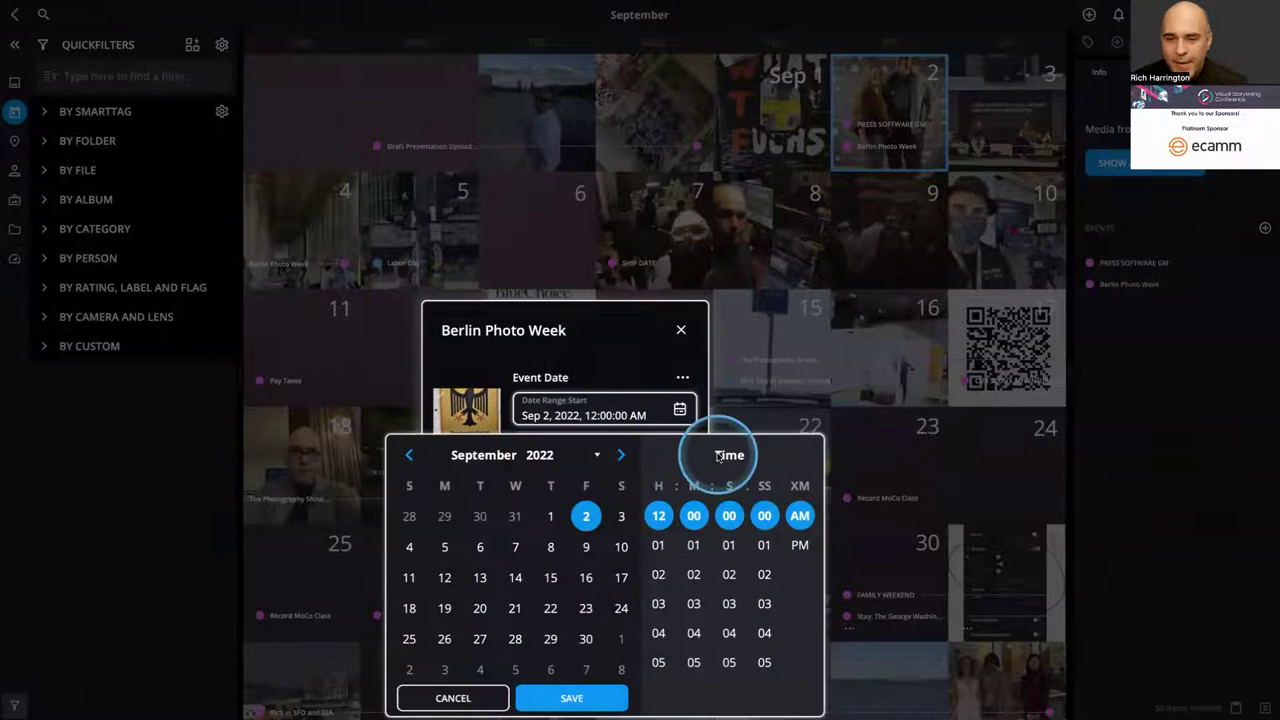
pyautogui.click(410, 458)
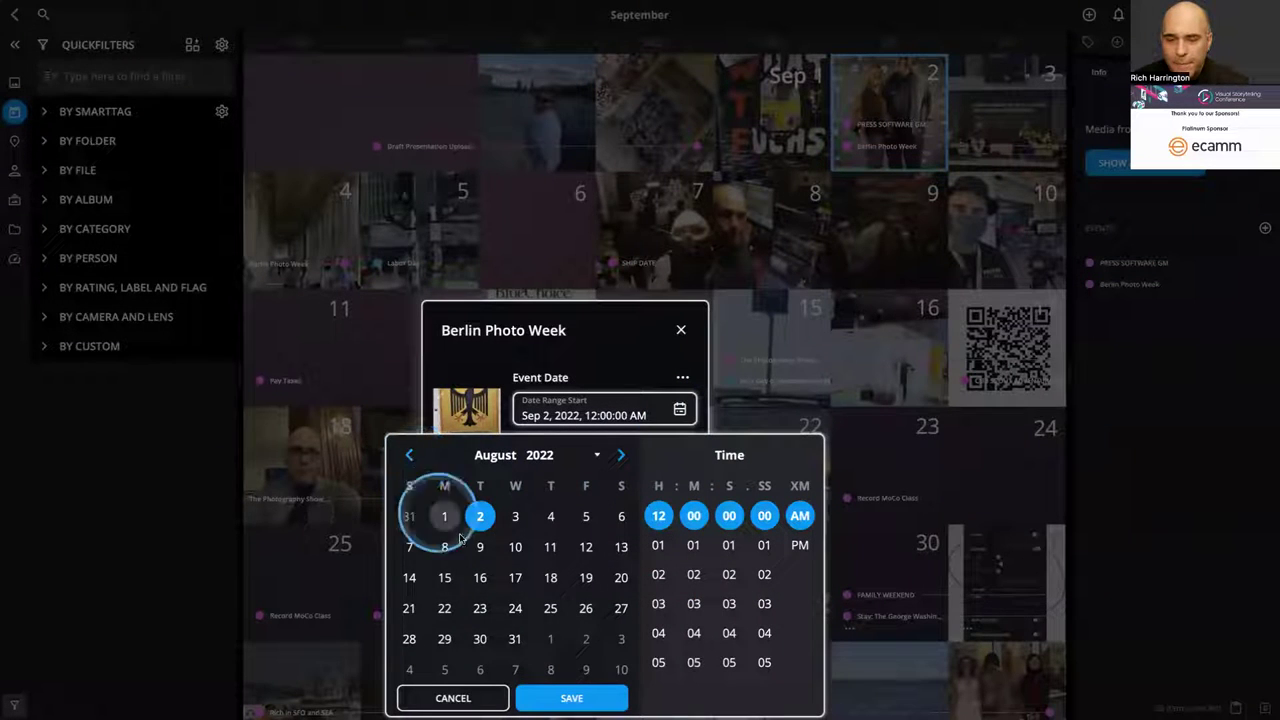
pyautogui.click(445, 640)
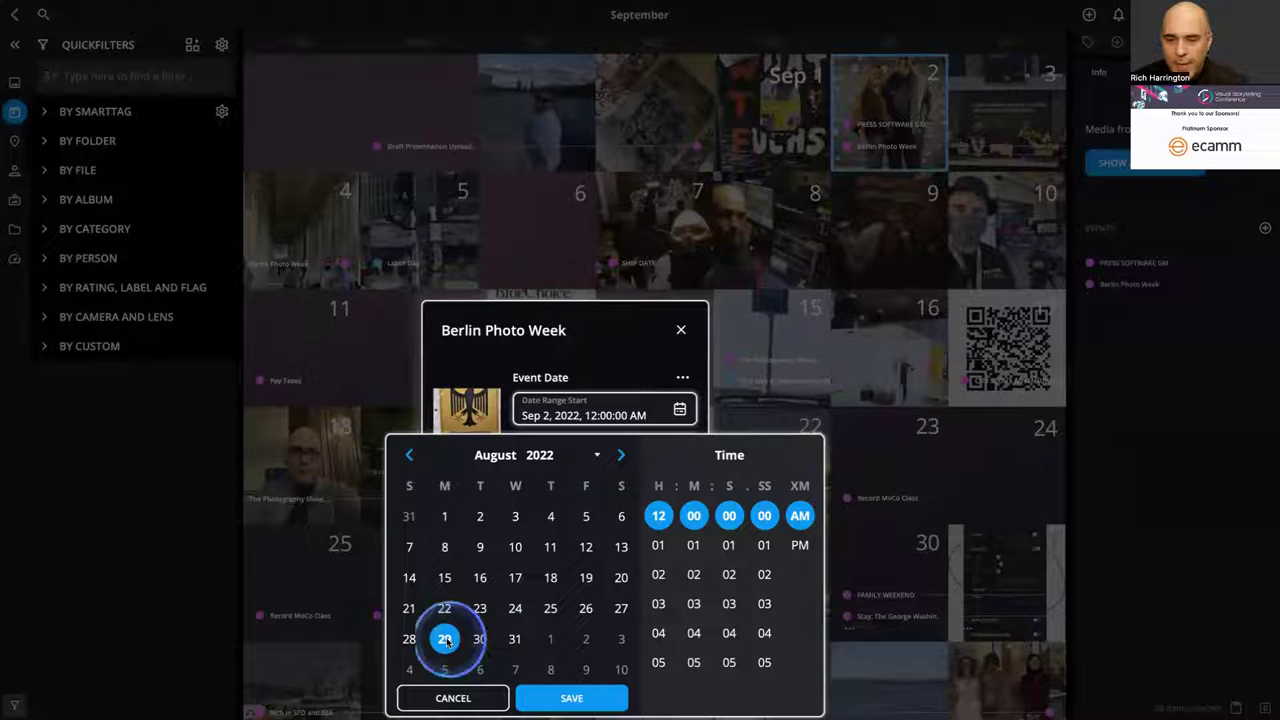
pyautogui.click(569, 698)
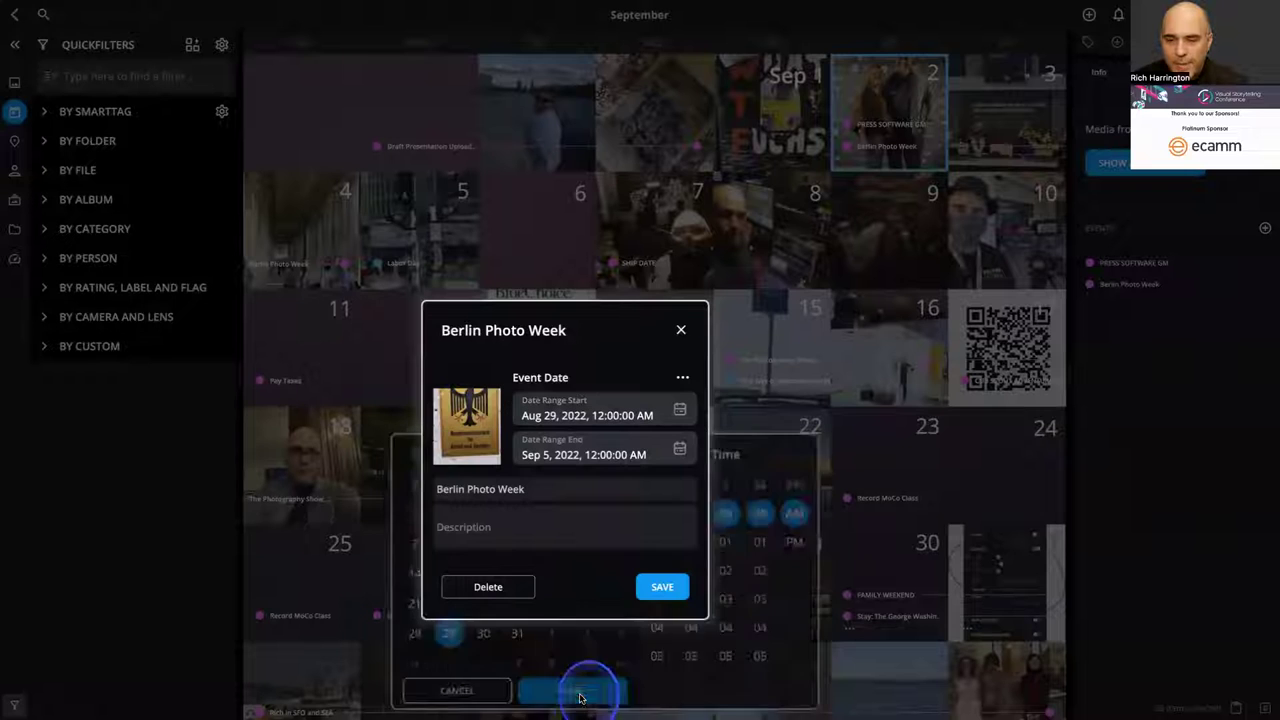
# - Set the Berlin Photo Week event's end date to Sep 7, 2022 and save the event
pyautogui.click(648, 467)
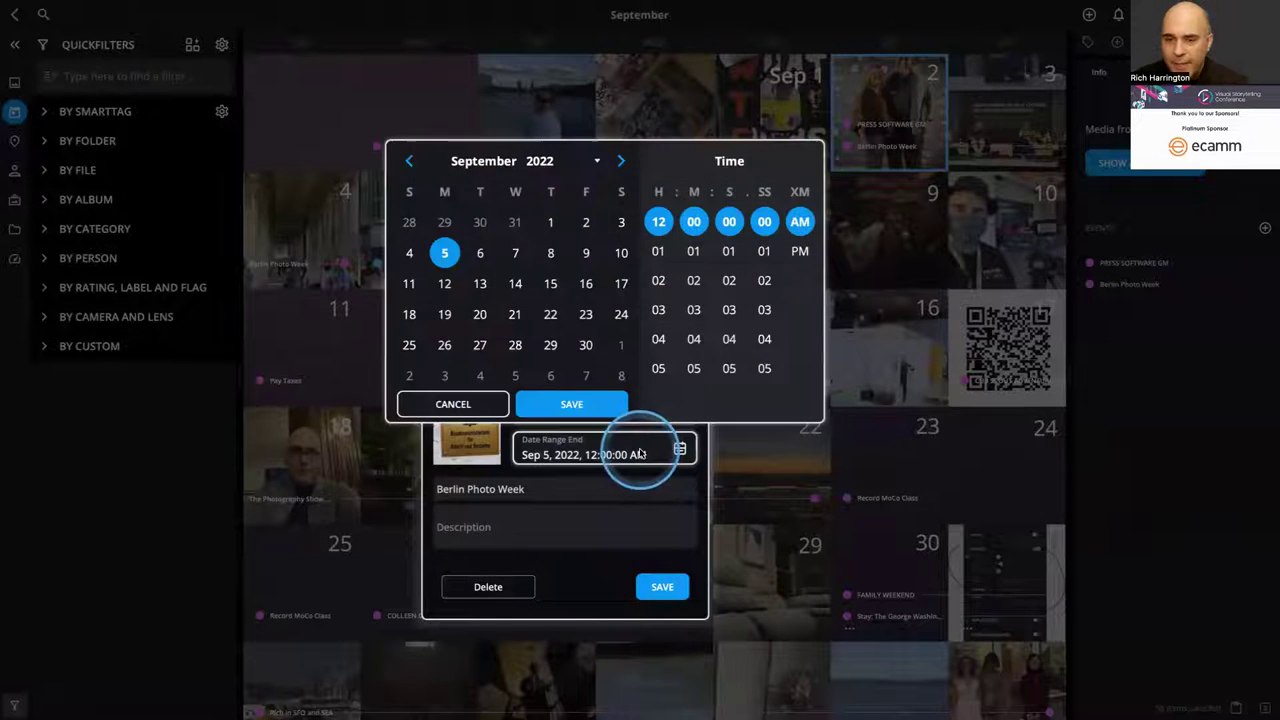
pyautogui.click(515, 283)
pyautogui.click(515, 253)
pyautogui.click(578, 398)
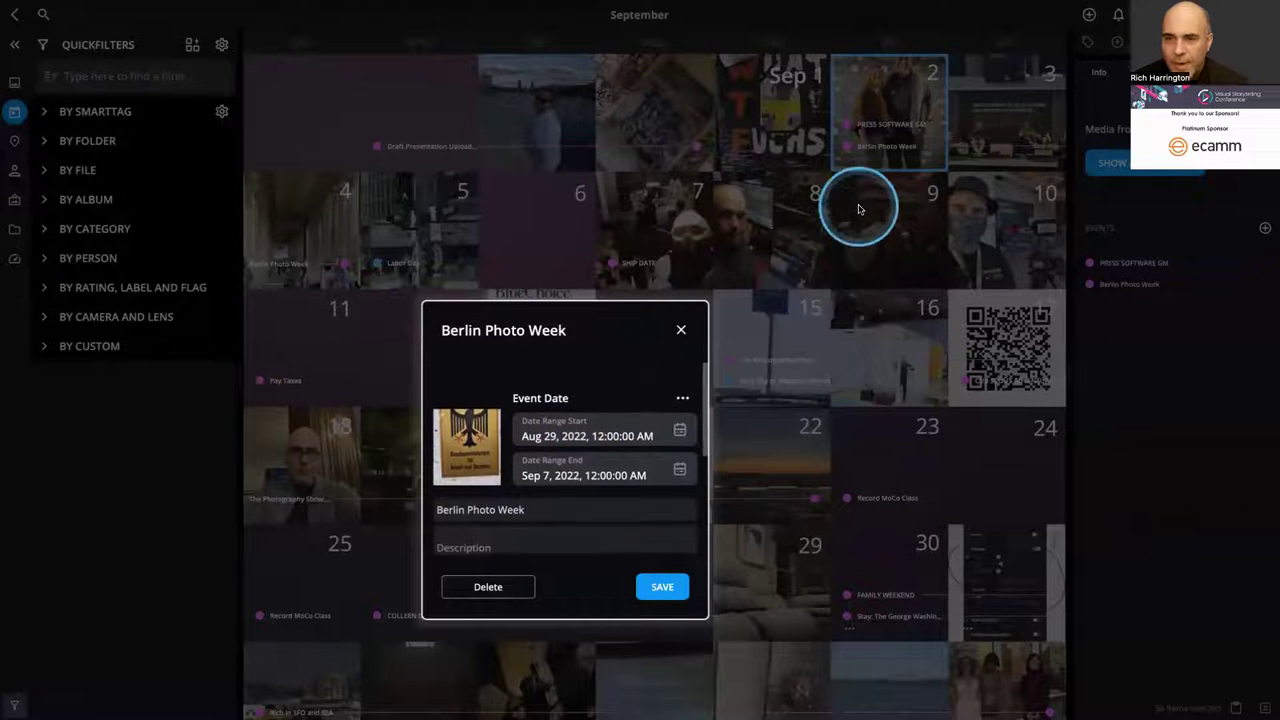
pyautogui.click(668, 586)
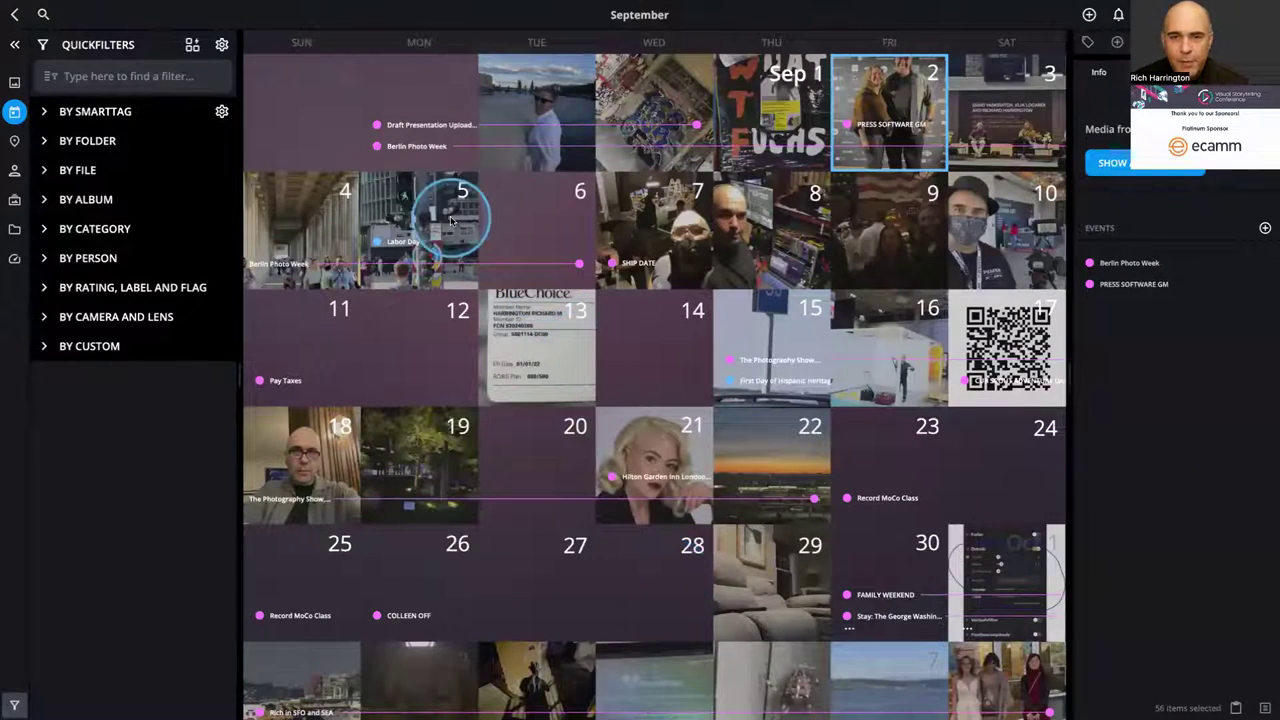
# - Open the Berlin Photo Week event from August 29 in the calendar and look through its photos
pyautogui.scroll(5, 451, 220)
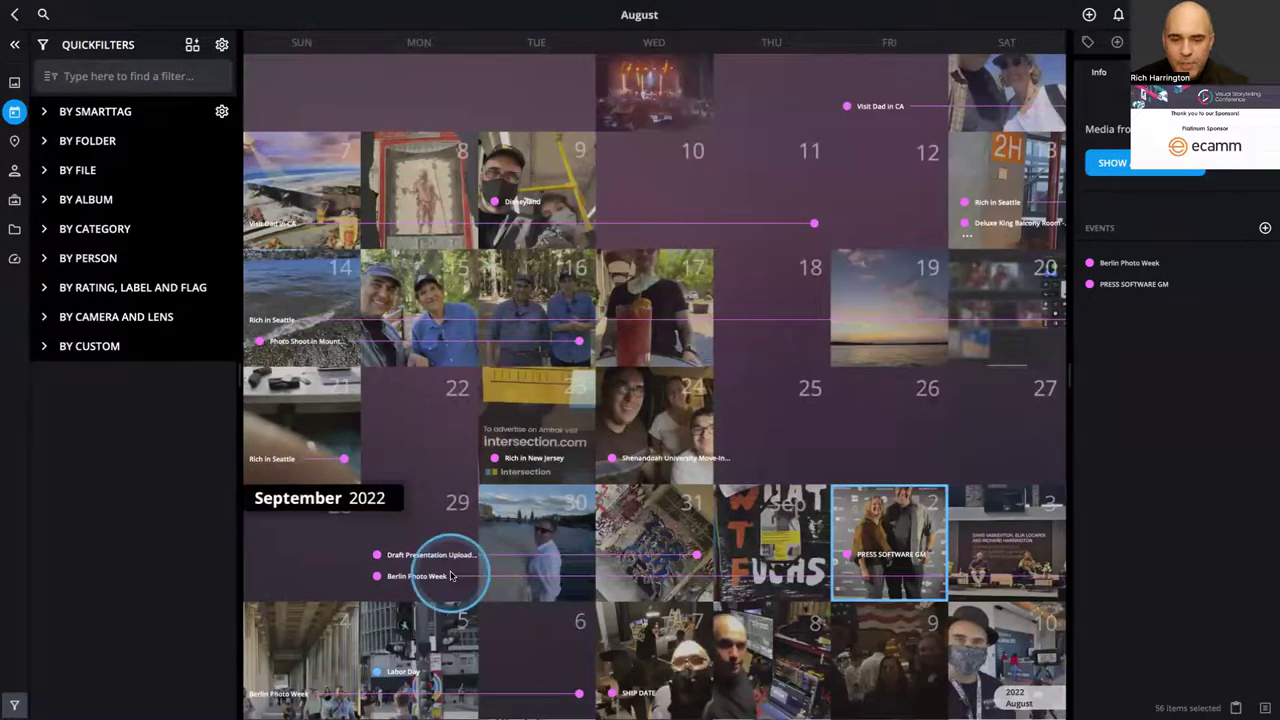
pyautogui.click(438, 580)
pyautogui.click(438, 578)
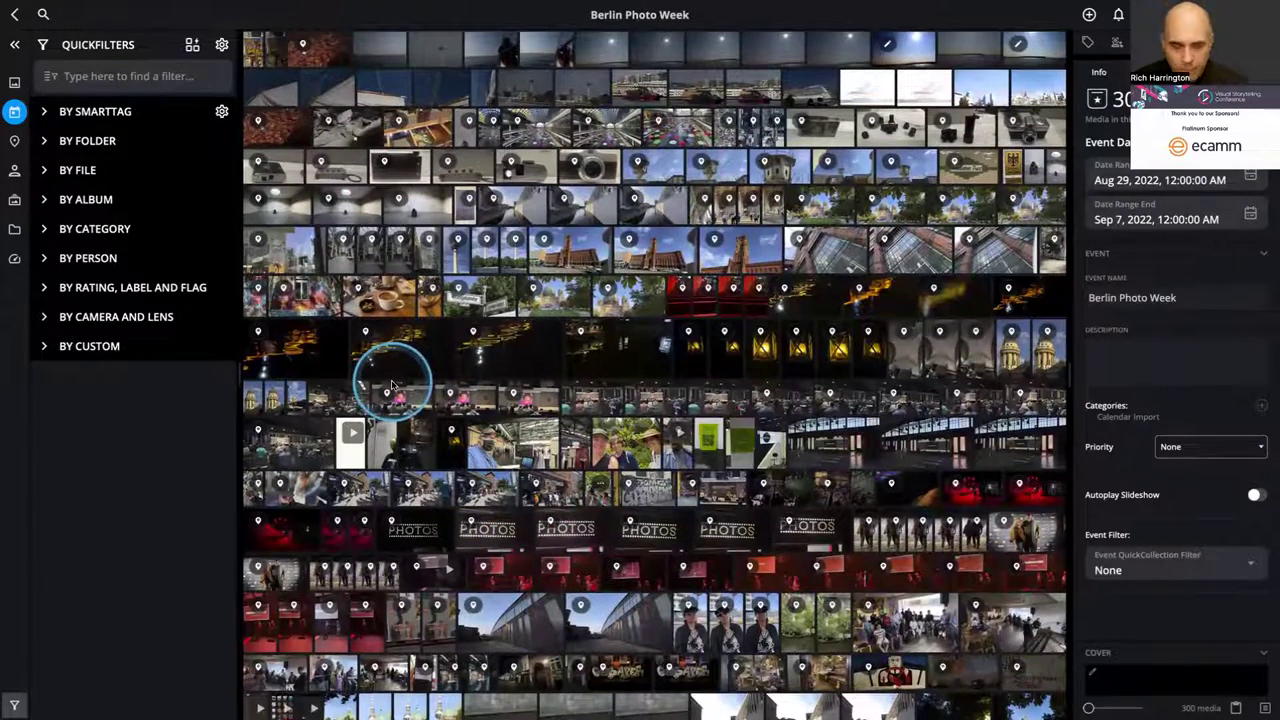
pyautogui.scroll(6, 392, 385)
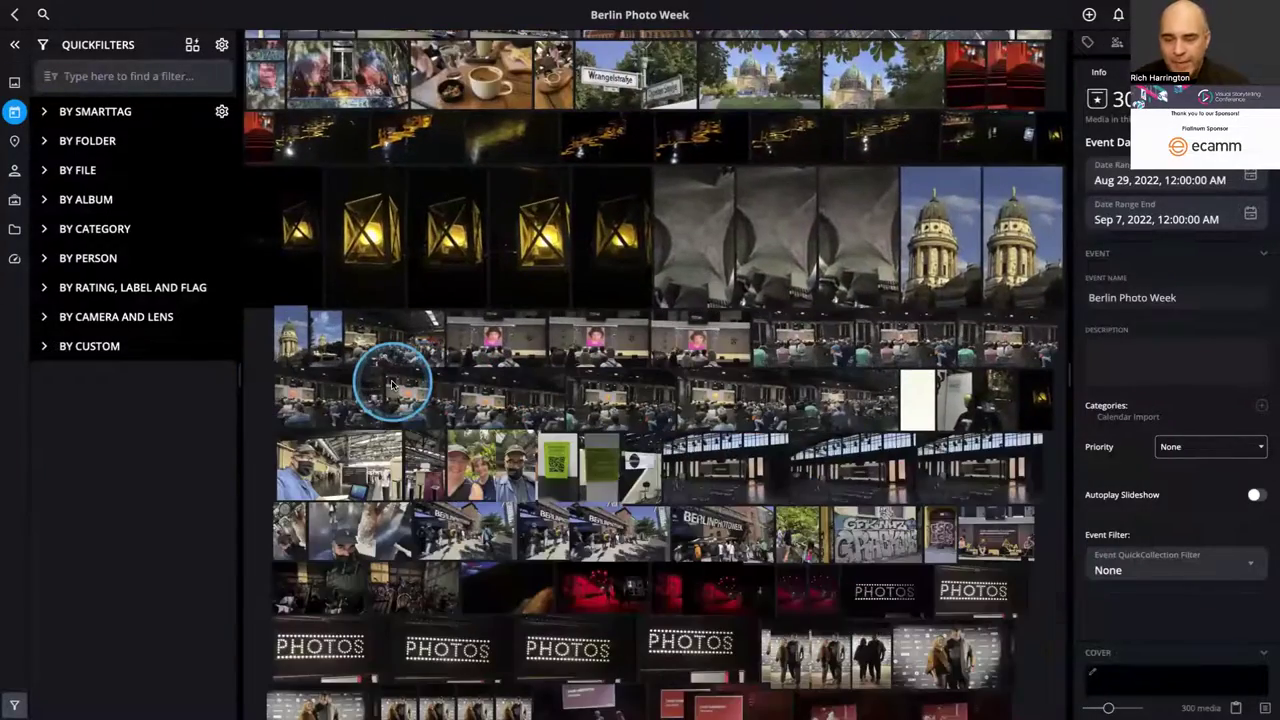
pyautogui.scroll(-10, 392, 385)
pyautogui.scroll(-5, 392, 385)
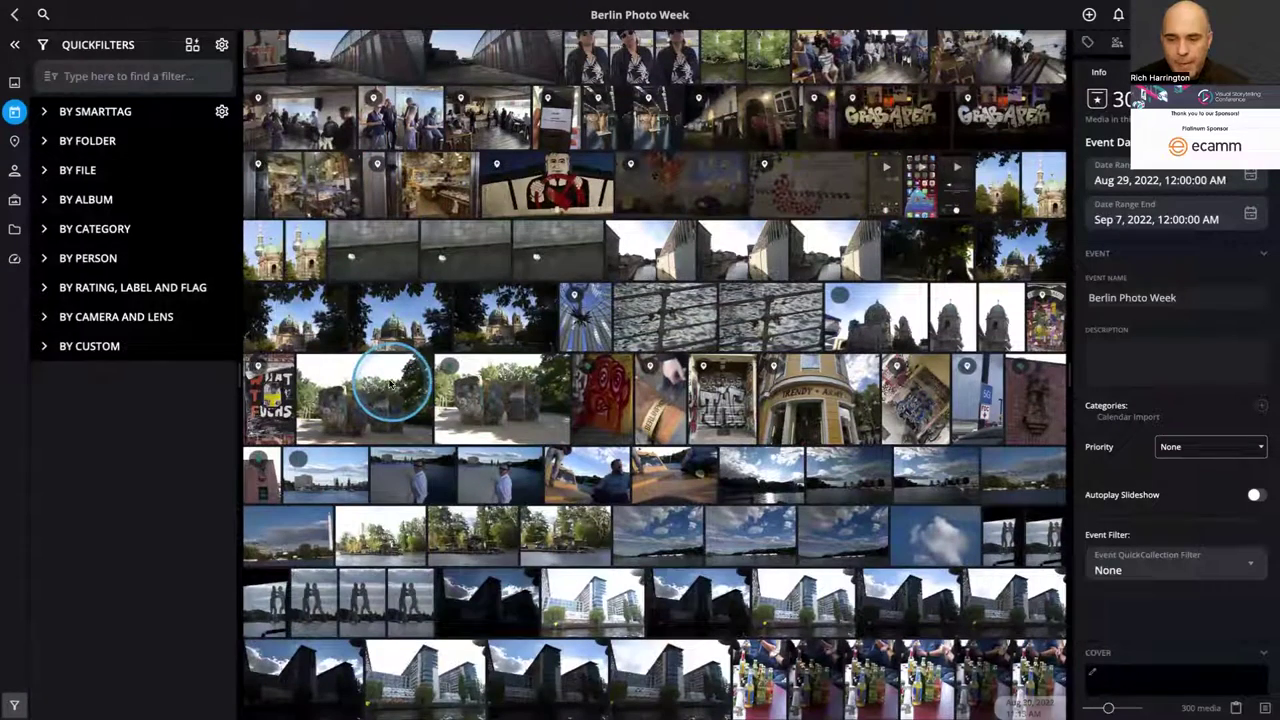
# - Expand the photo file types in the QuickFilters, filter the event by Panoramas, and remove the filter
pyautogui.click(104, 80)
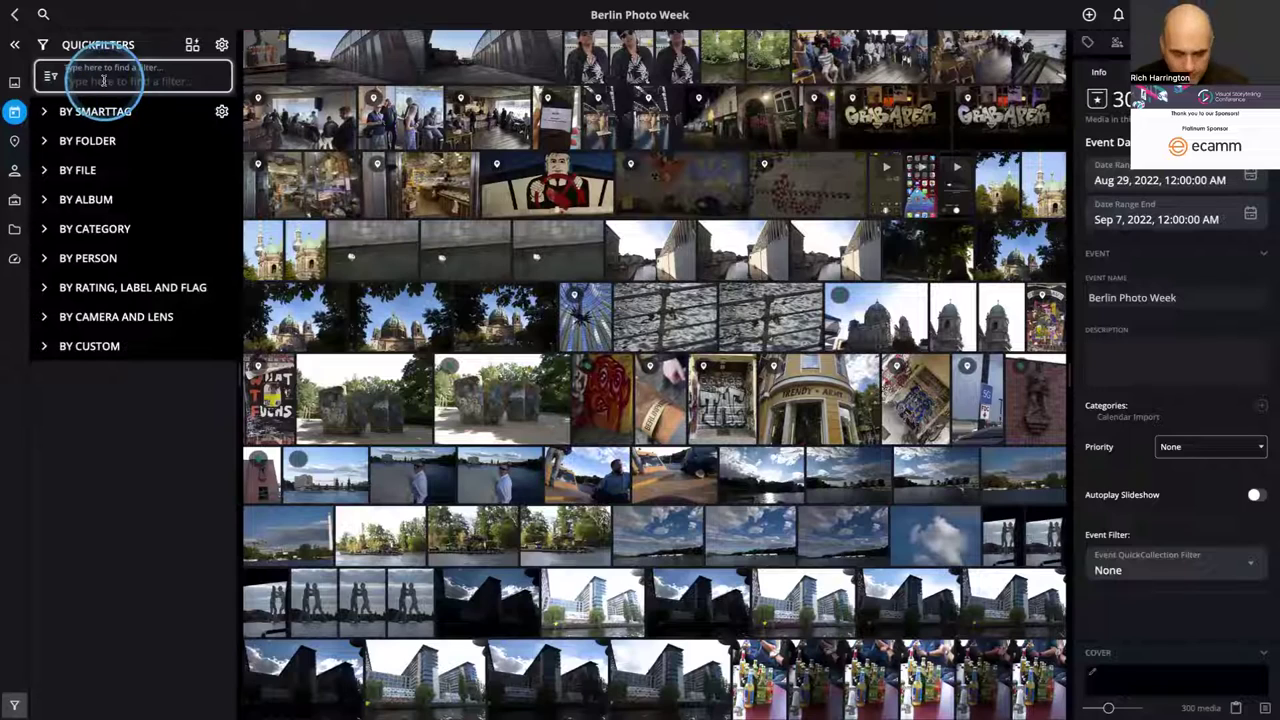
pyautogui.click(43, 170)
pyautogui.click(61, 190)
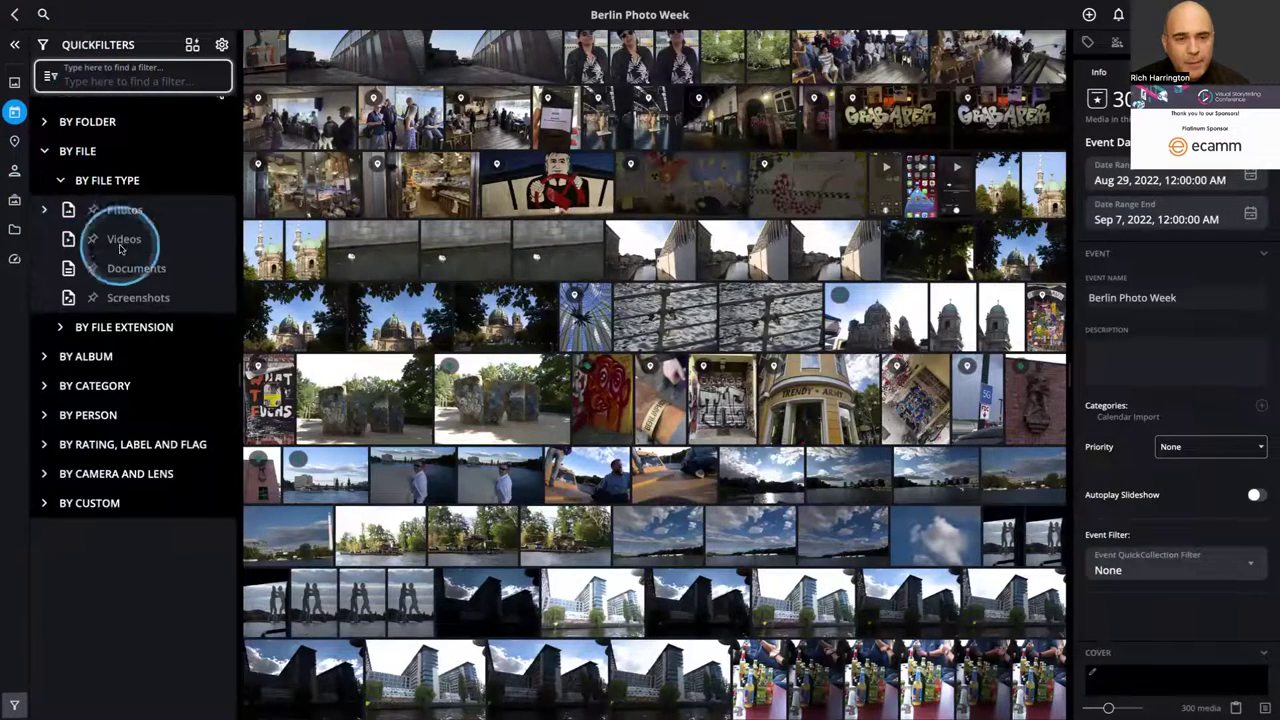
pyautogui.click(45, 229)
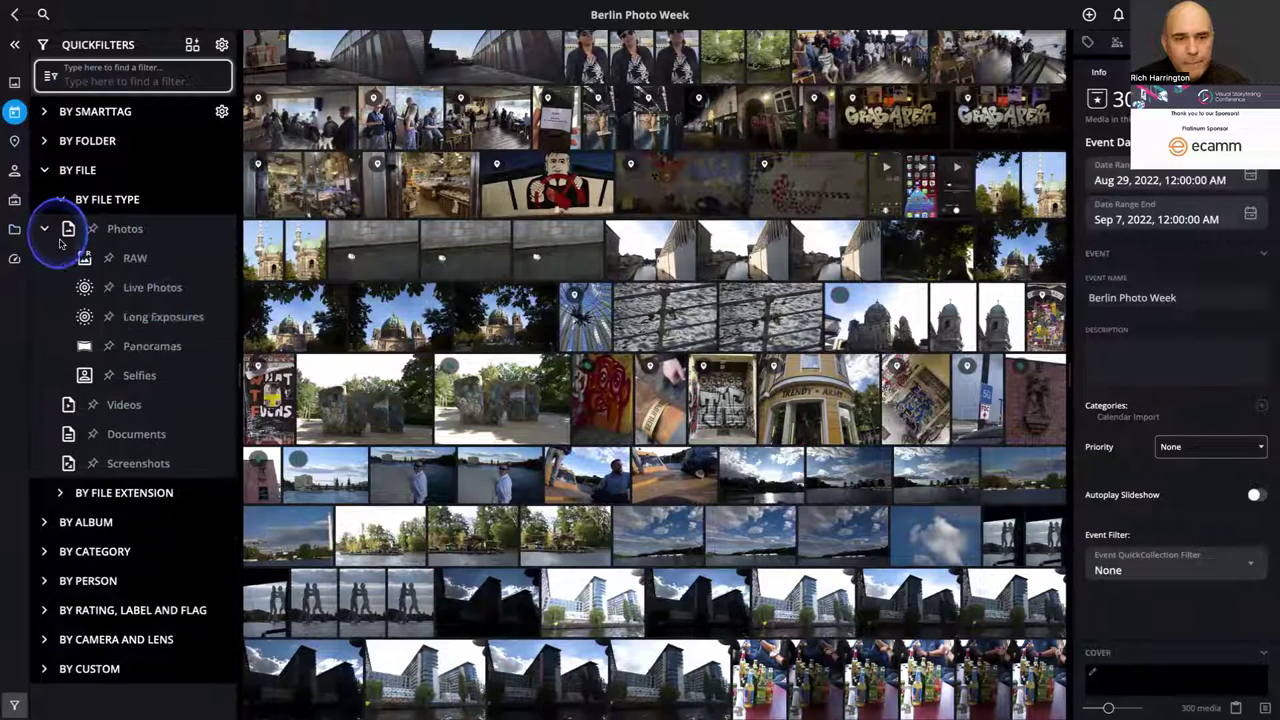
pyautogui.click(153, 346)
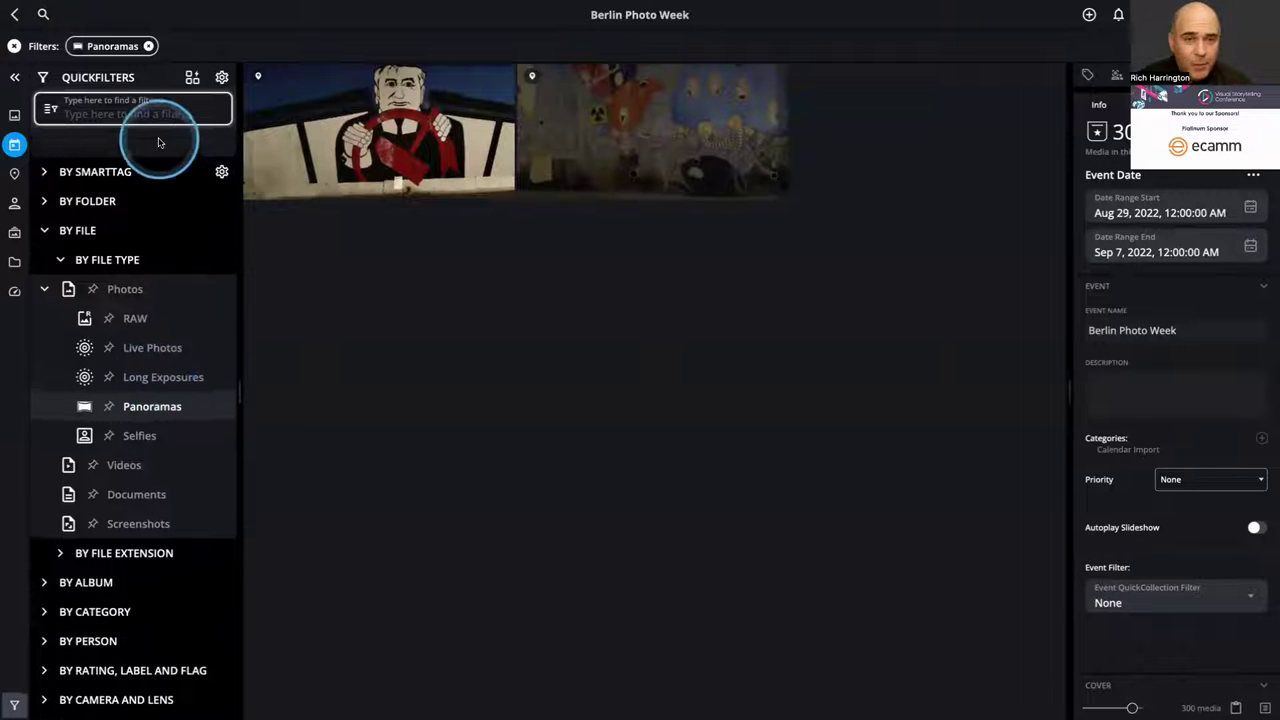
pyautogui.click(149, 46)
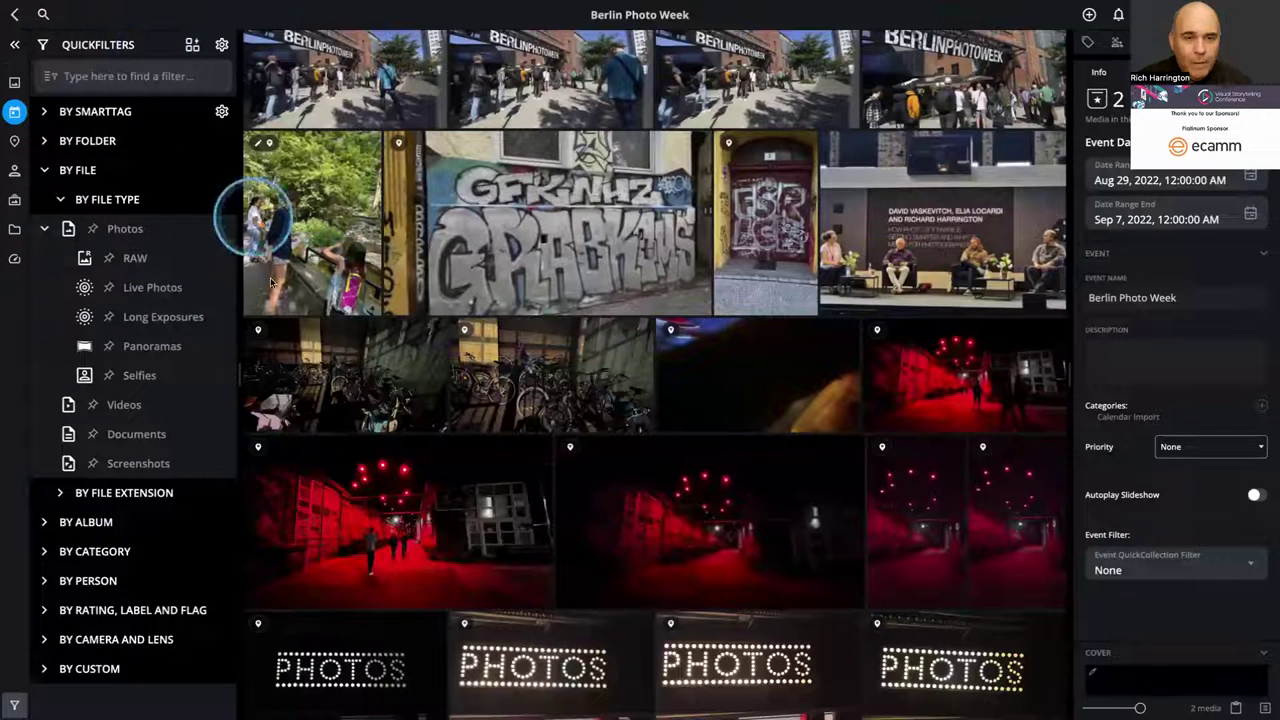
# - Filter the event's photos by Long Exposures and remove the filter
pyautogui.click(180, 329)
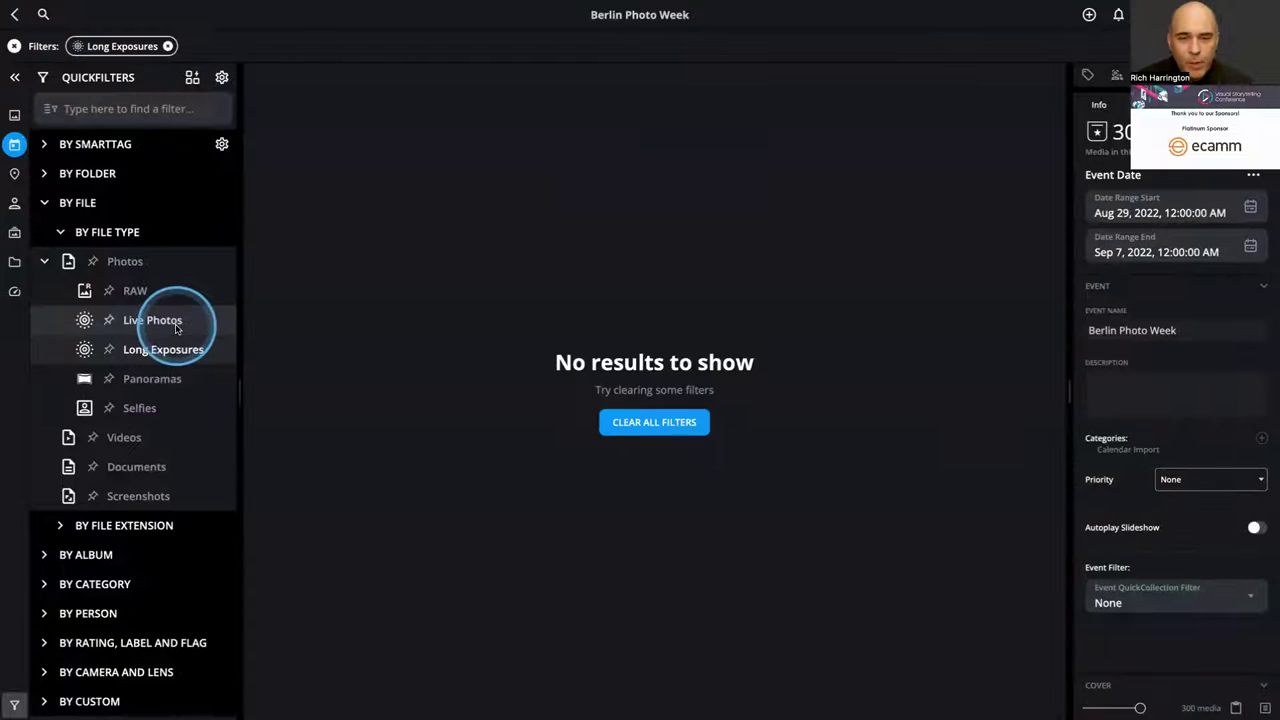
pyautogui.click(168, 46)
pyautogui.click(213, 312)
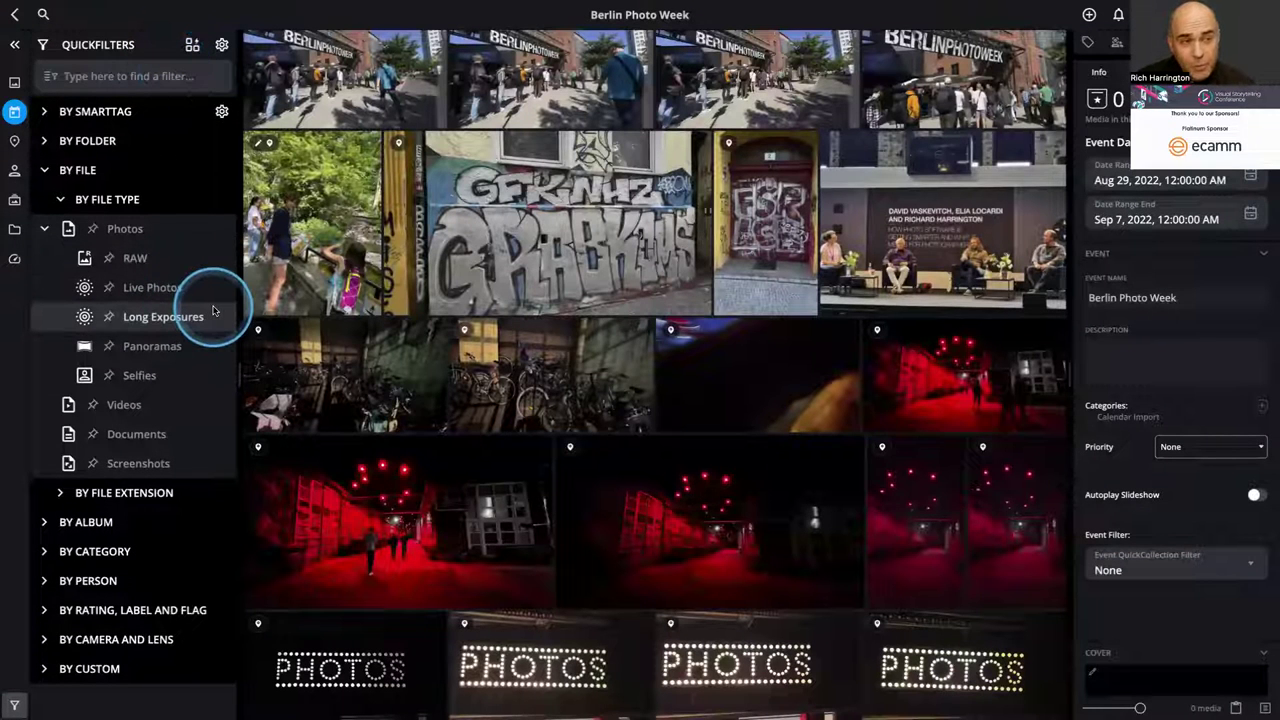
# - Show only the Selfies in the Berlin Photo Week event and clear that filter
pyautogui.click(168, 374)
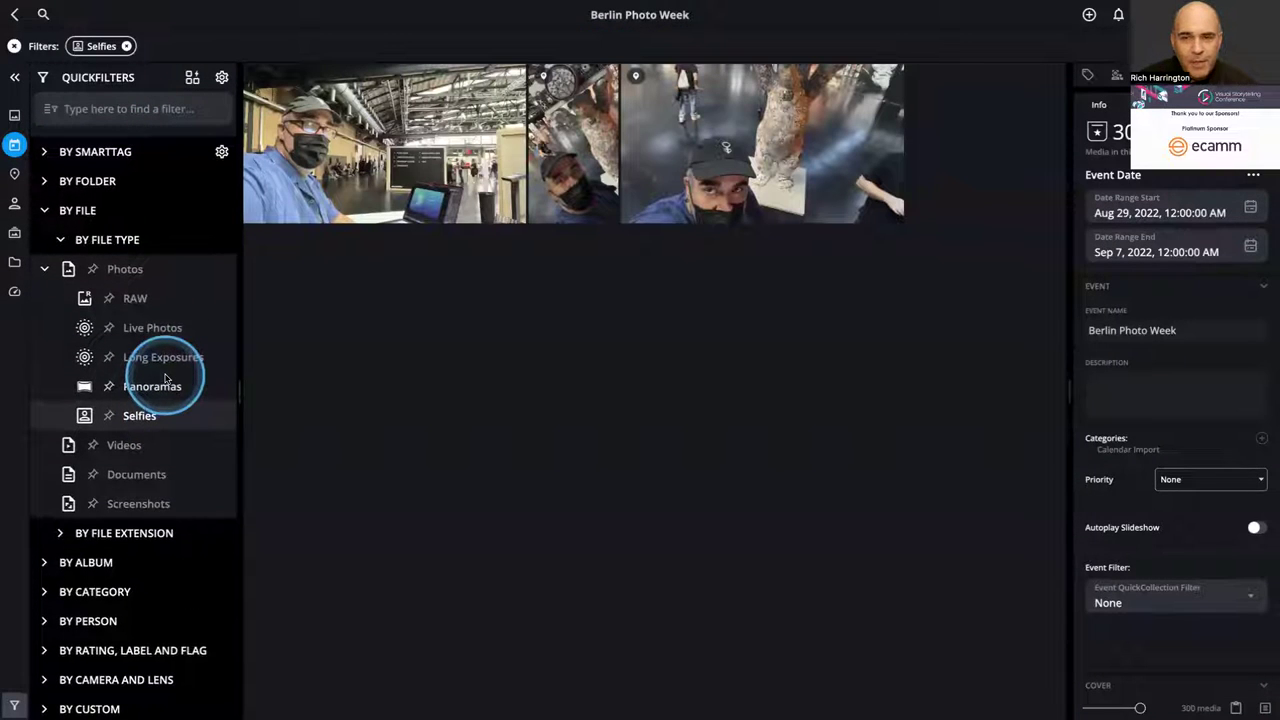
pyautogui.scroll(-1, 165, 377)
pyautogui.scroll(2, 157, 157)
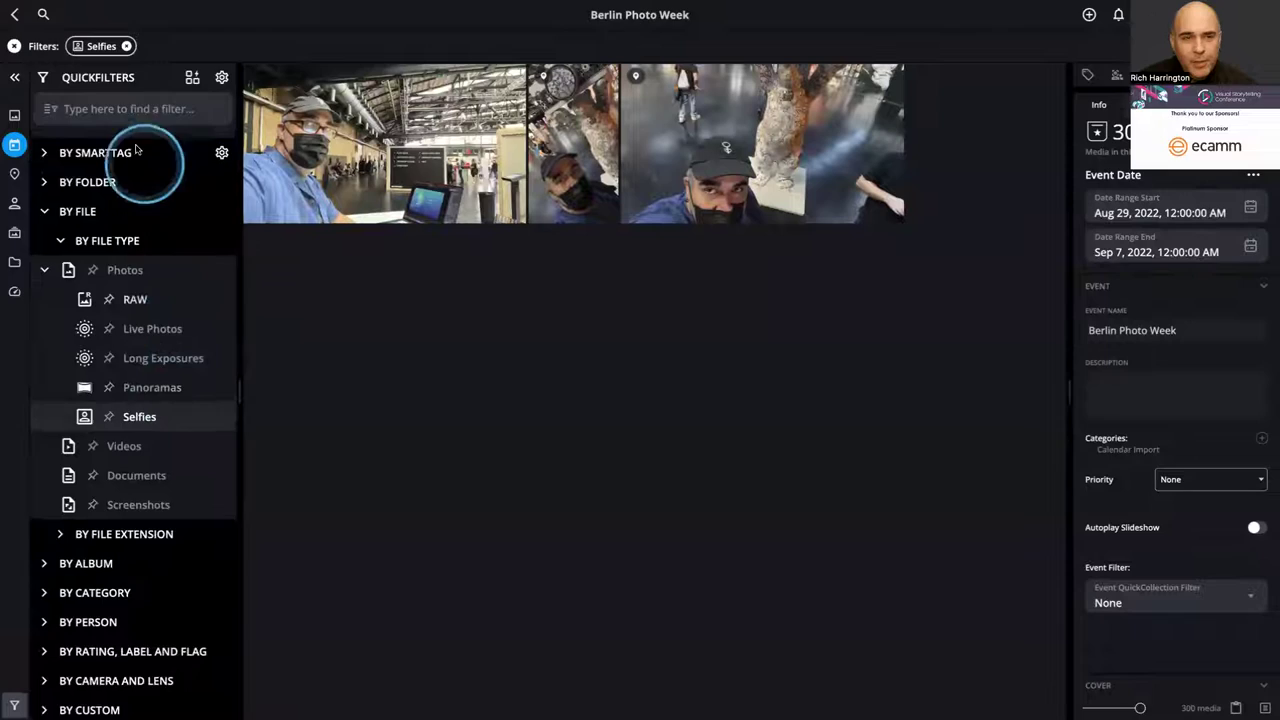
pyautogui.click(126, 46)
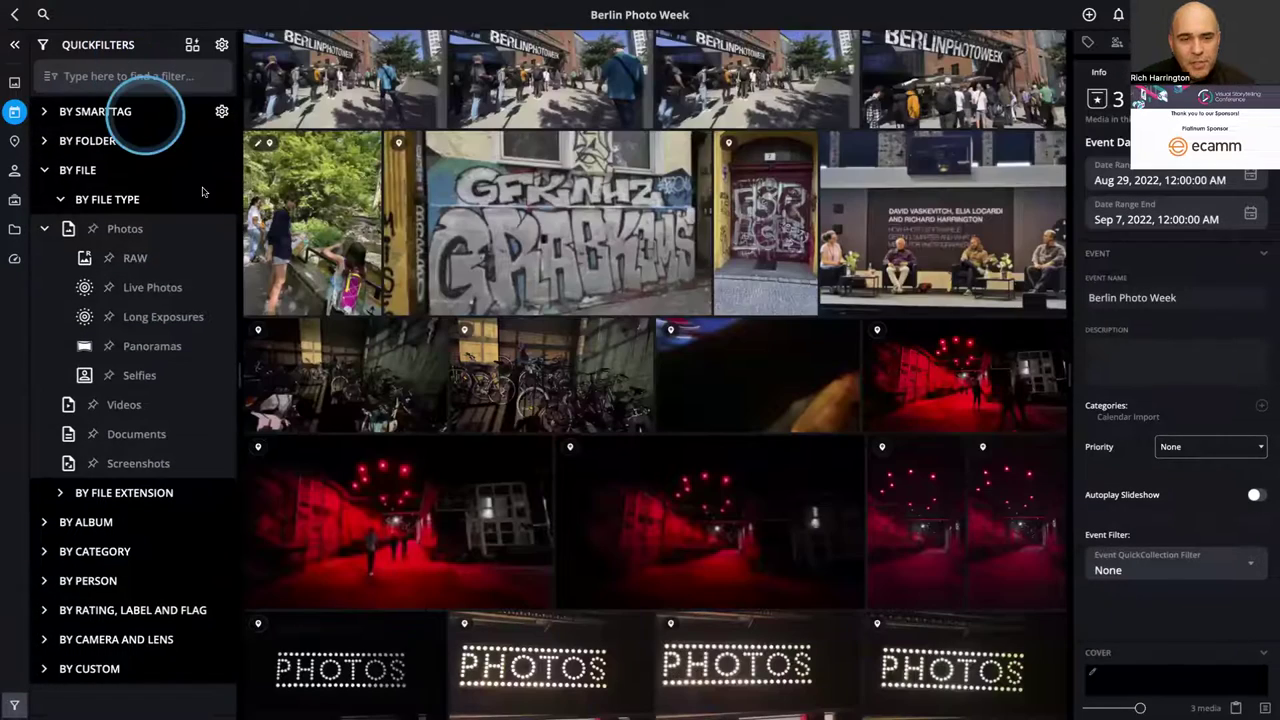
# - Filter the event by RAW photos, look through them, and clear the filter
pyautogui.scroll(-2, 160, 240)
pyautogui.click(133, 248)
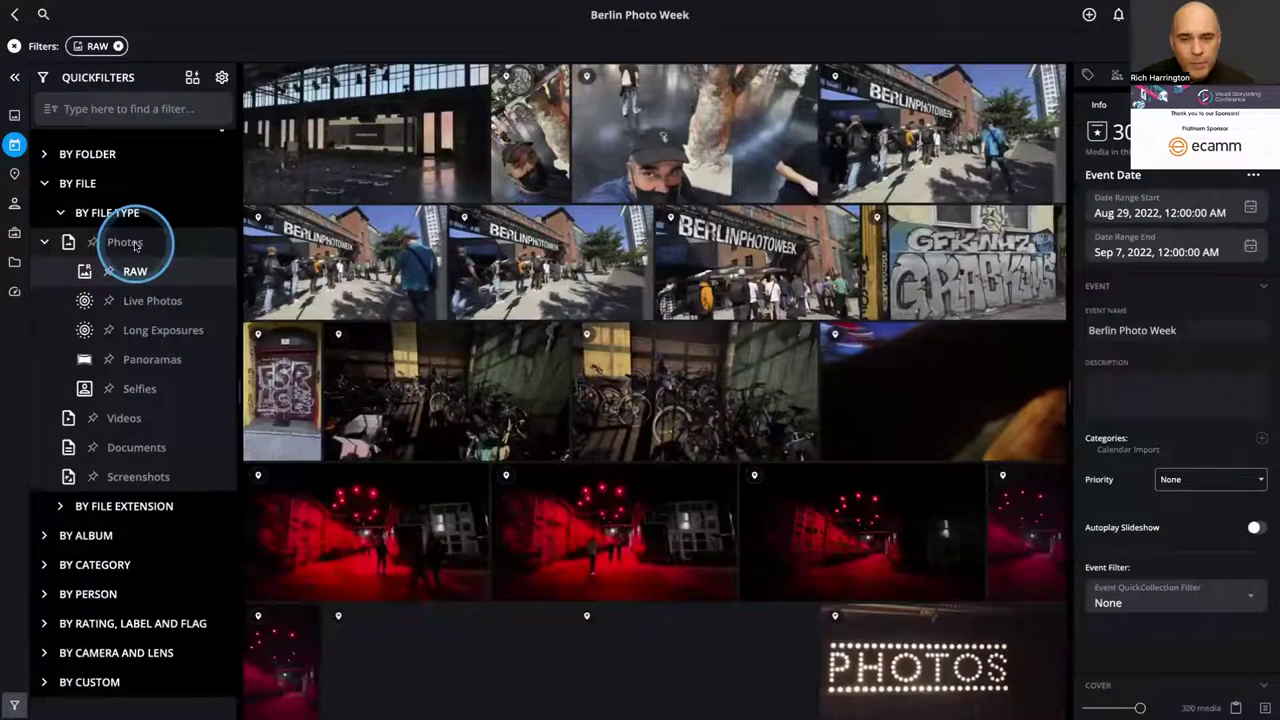
pyautogui.scroll(-5, 475, 337)
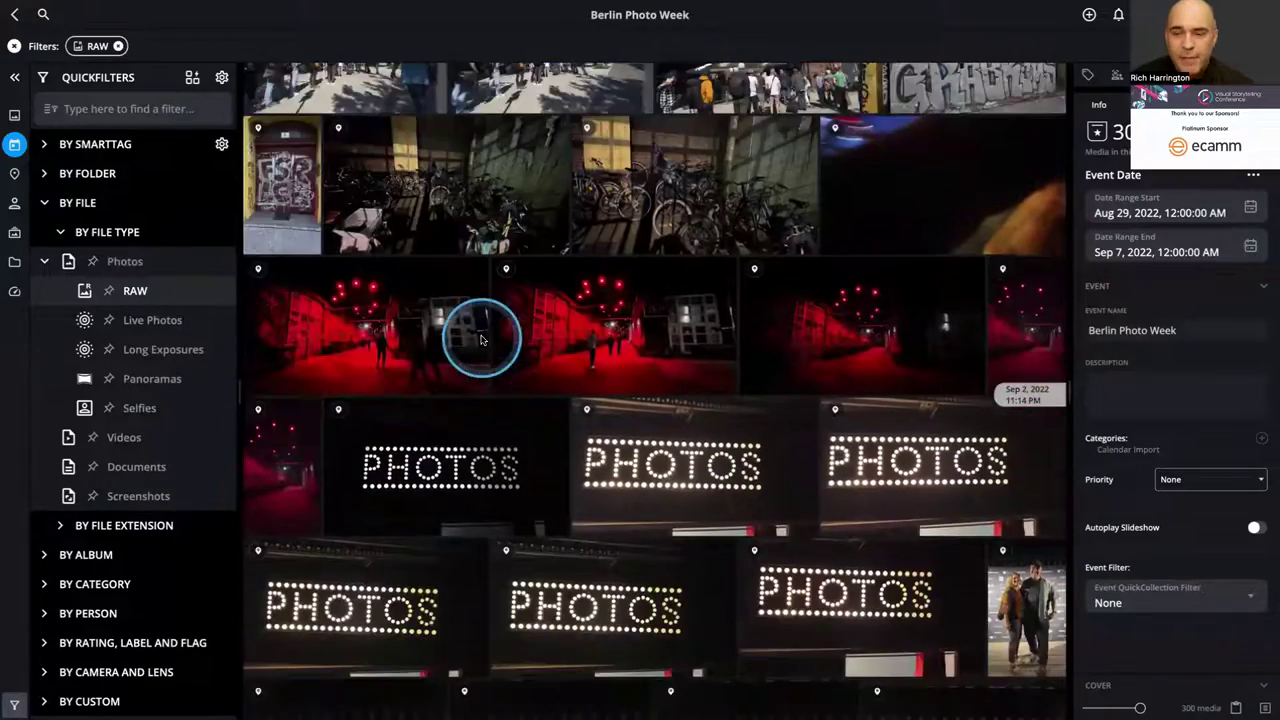
pyautogui.scroll(-10, 494, 342)
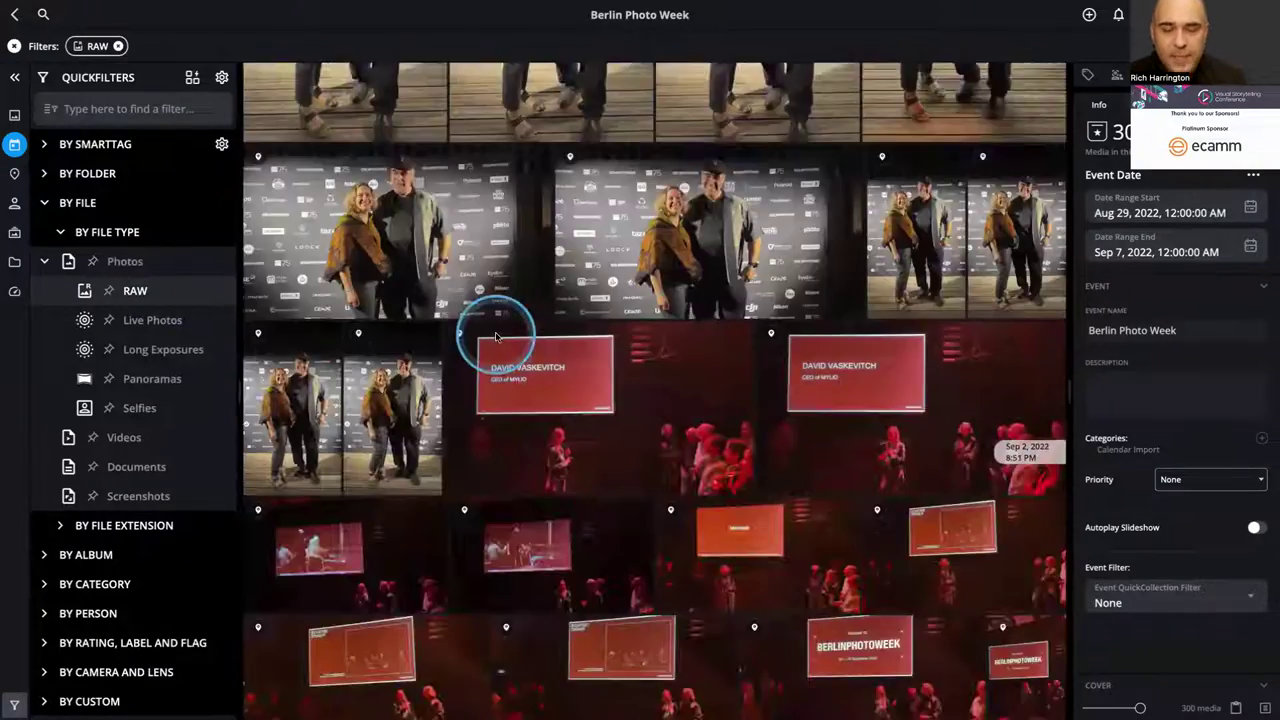
pyautogui.scroll(15, 497, 335)
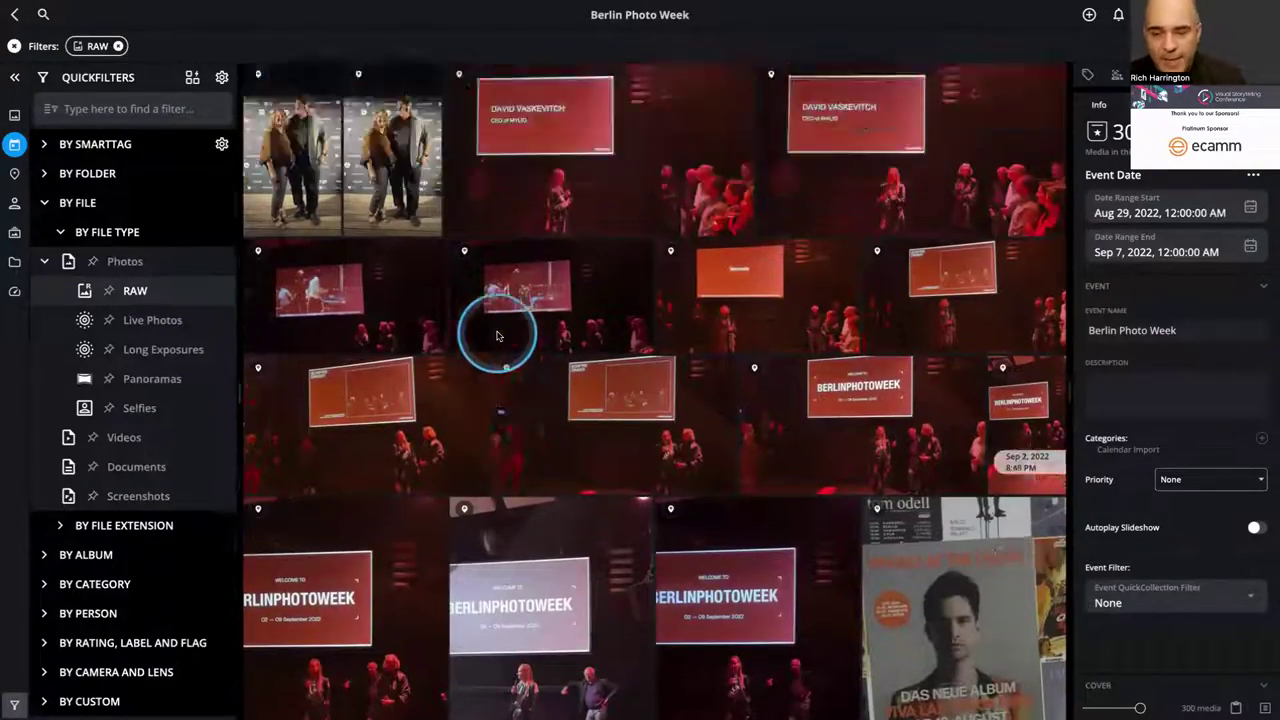
pyautogui.scroll(2, 497, 335)
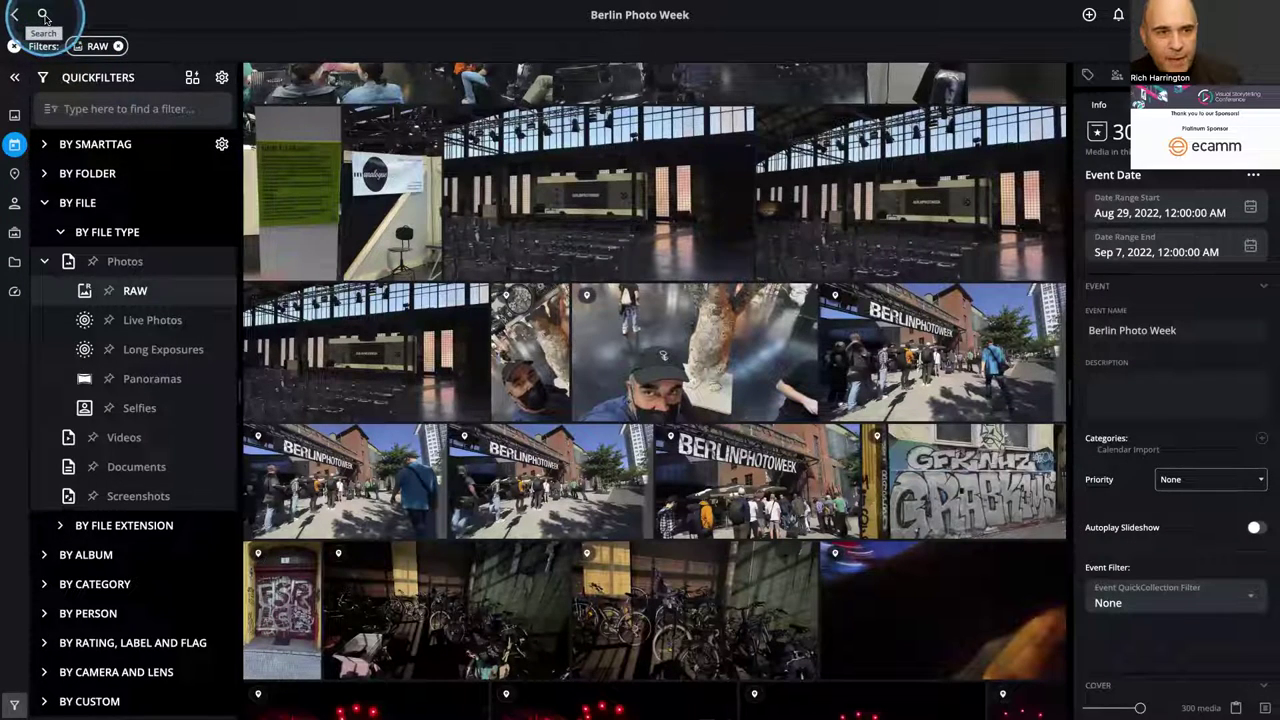
pyautogui.click(14, 46)
# - Search the library for "berlin" and look through the matching photos
pyautogui.click(43, 18)
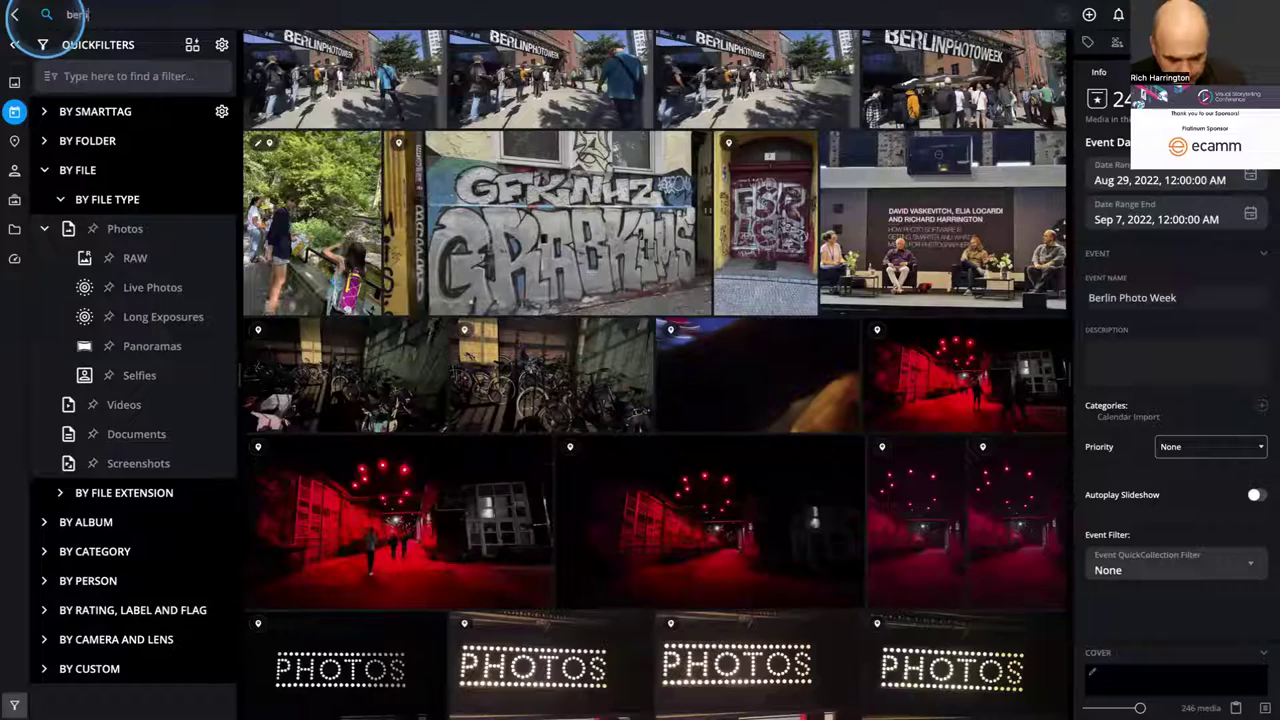
pyautogui.write('berlin')
pyautogui.press('Return')
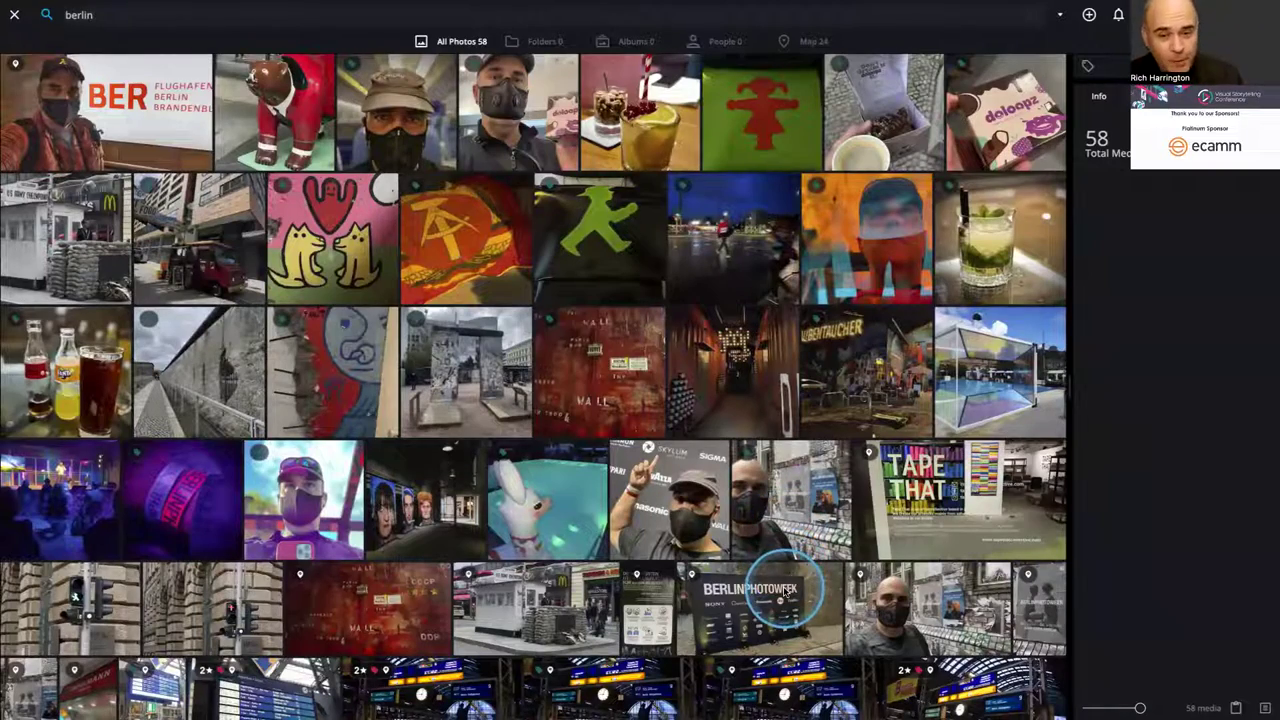
pyautogui.scroll(-3, 787, 592)
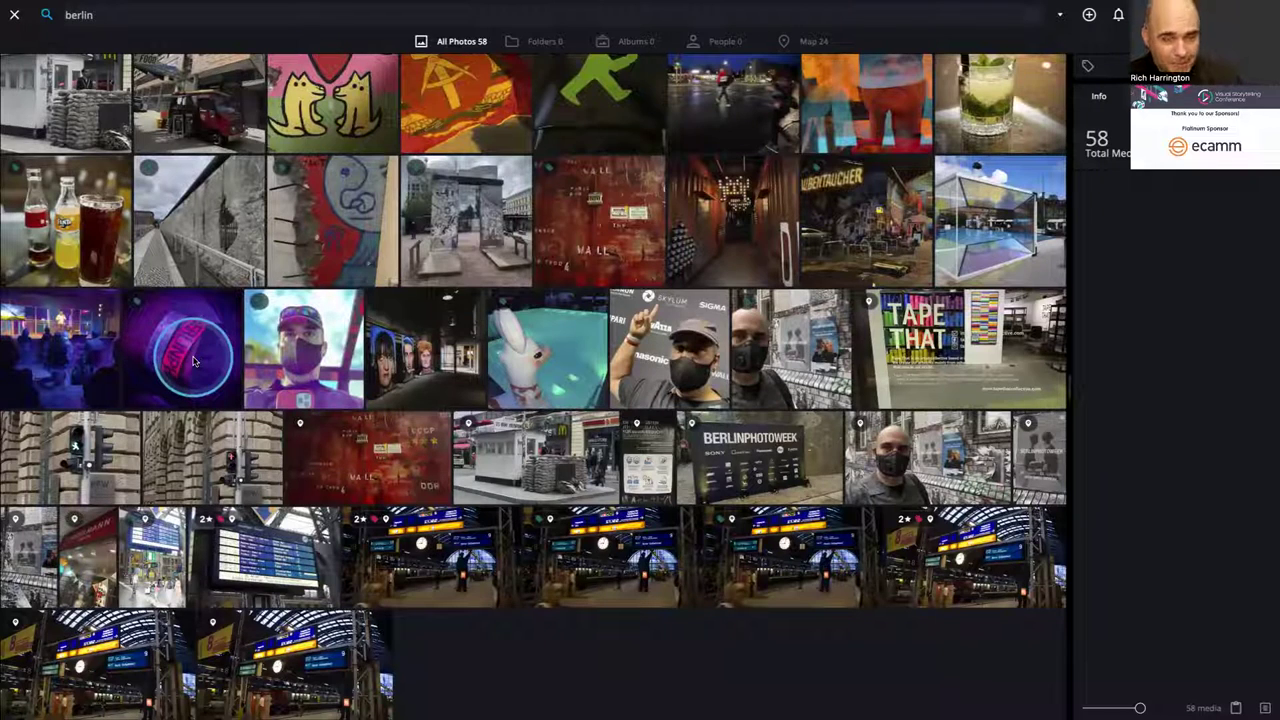
pyautogui.scroll(5, 200, 376)
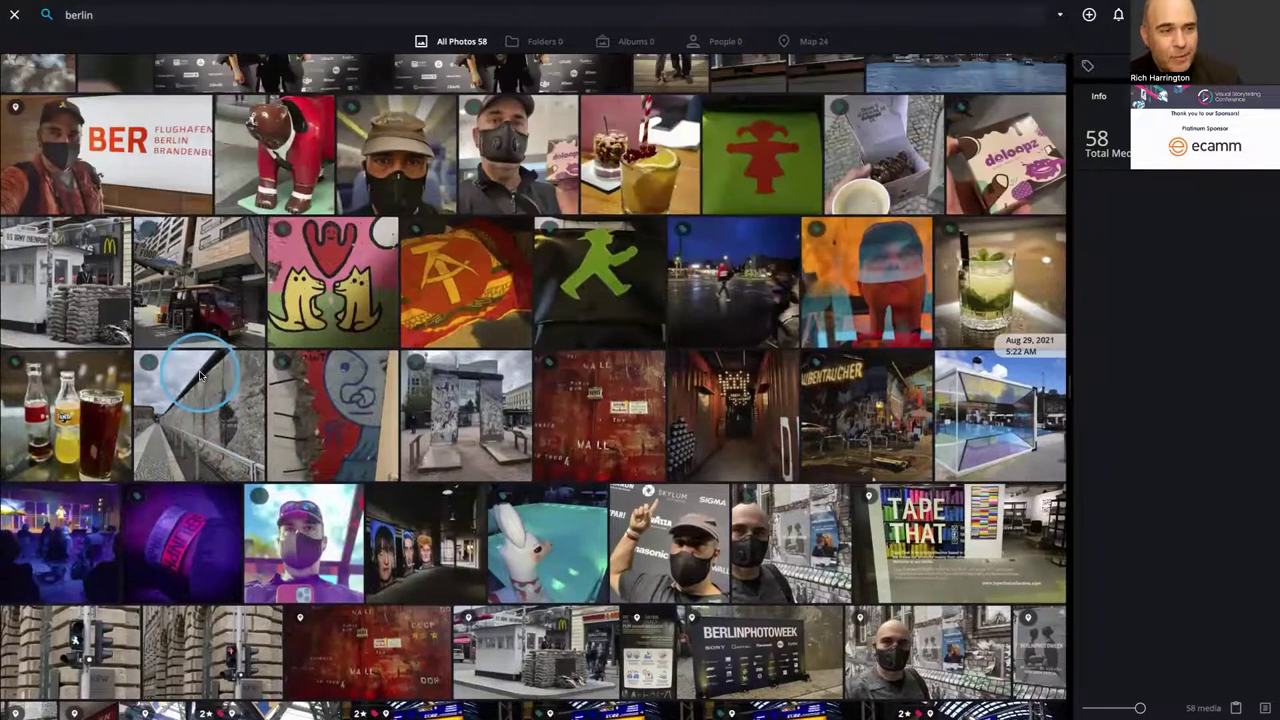
pyautogui.scroll(1, 200, 376)
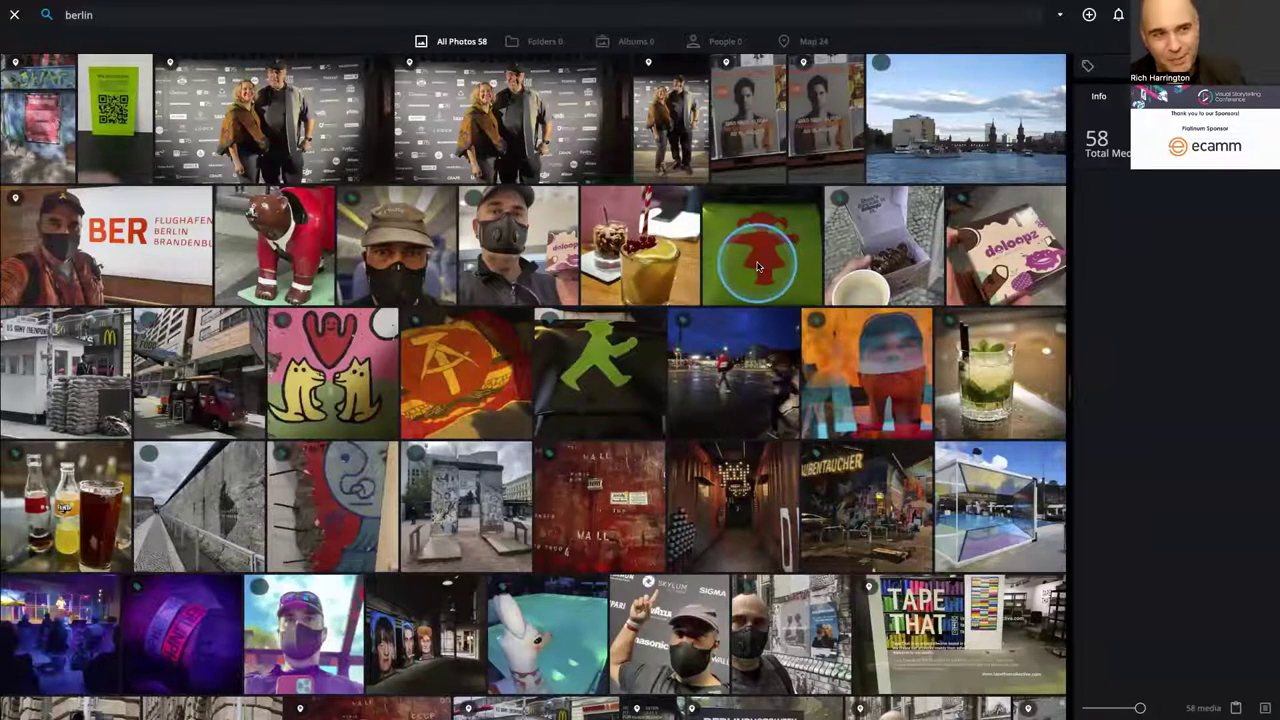
# - Open the photo of the green walking figure from the "berlin" results, return to the results and close the search
pyautogui.click(580, 390)
pyautogui.doubleClick(580, 390)
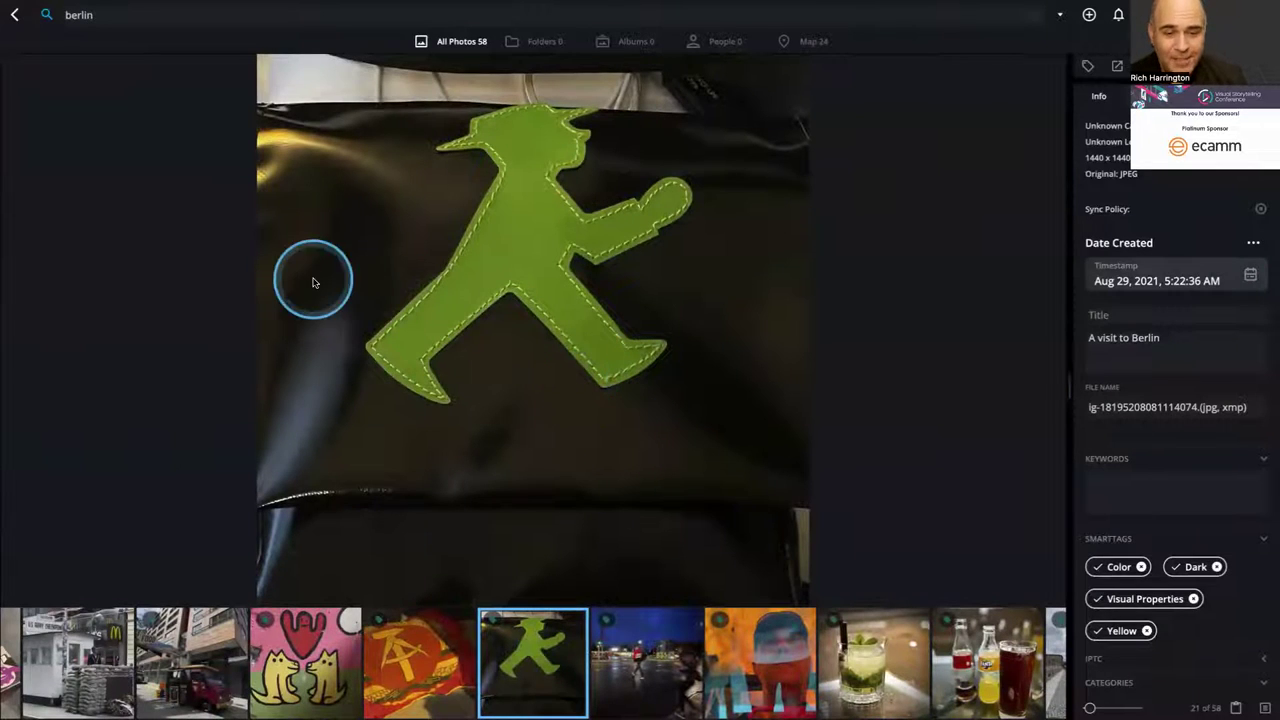
pyautogui.click(14, 15)
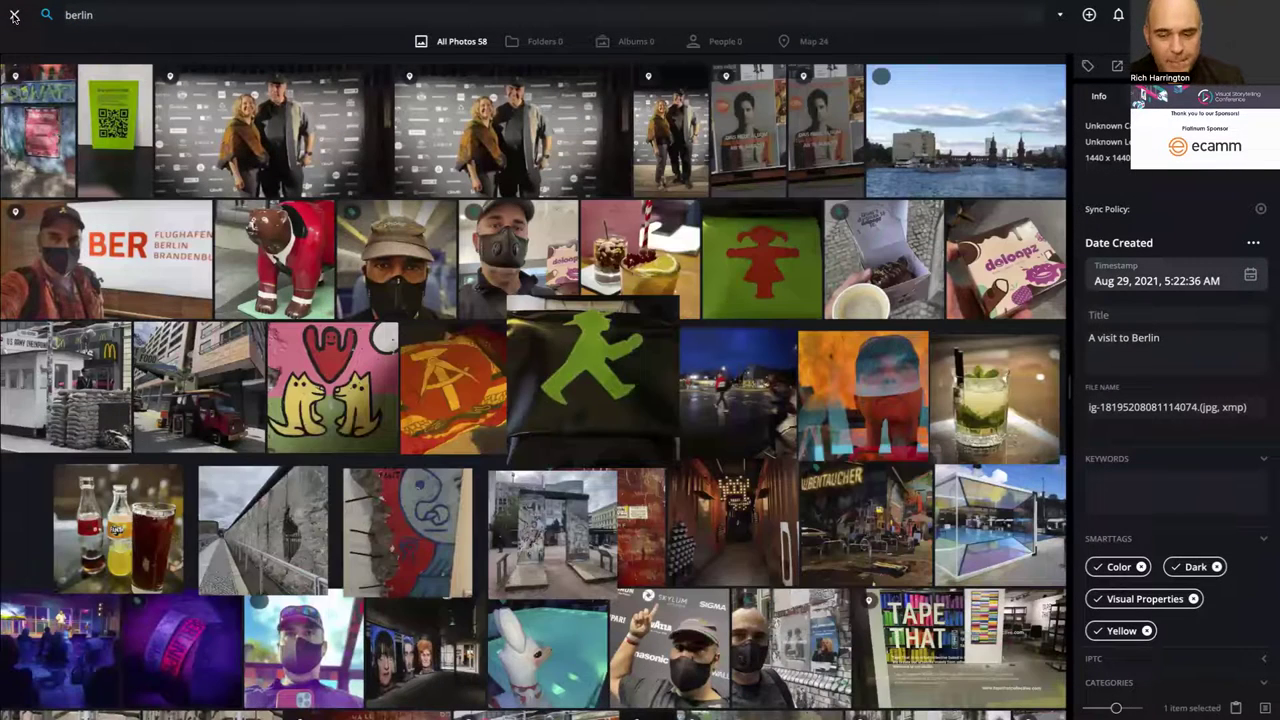
pyautogui.click(512, 286)
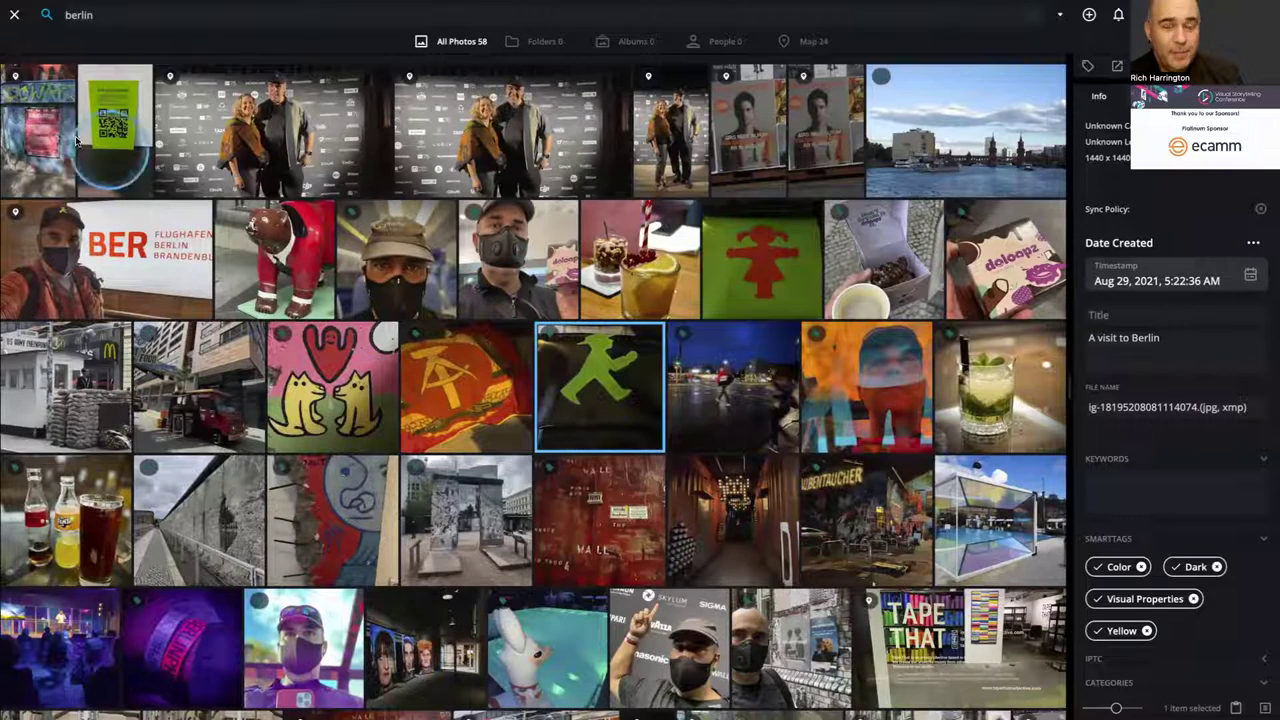
pyautogui.click(13, 15)
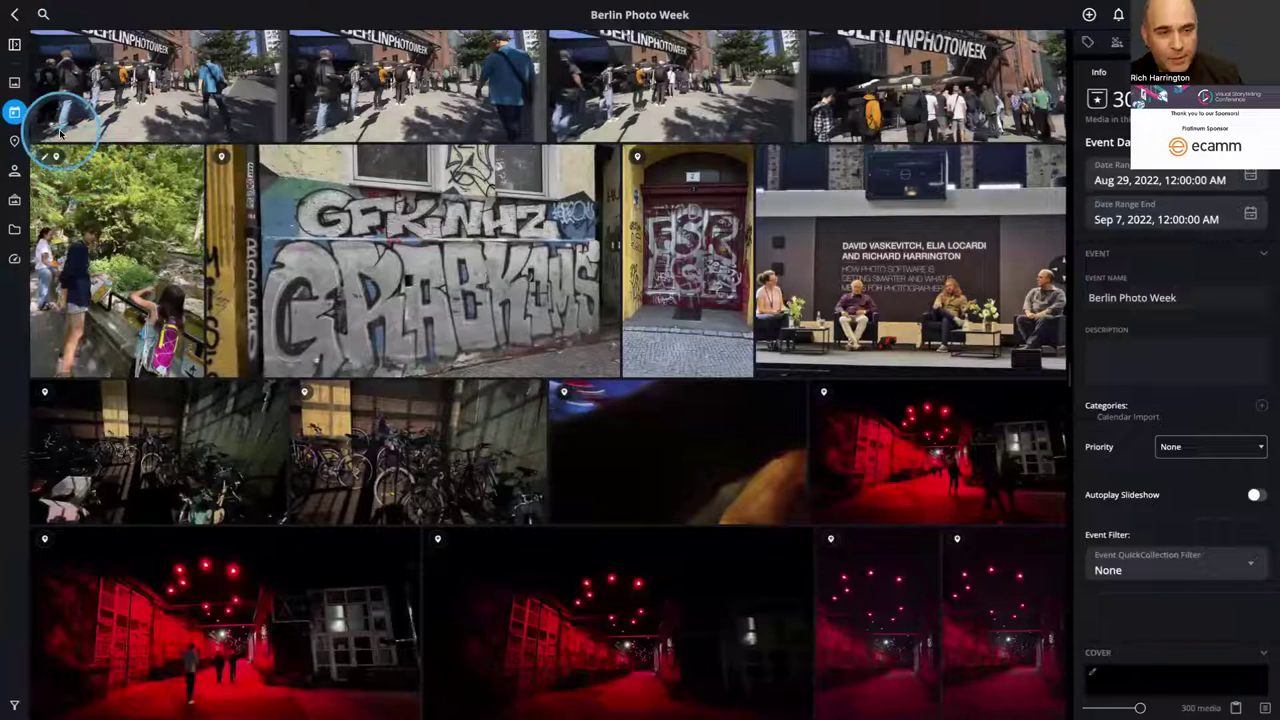
# - Show all photos in the library and filter them by the Espresso SmartTag in the Drink group under Food
pyautogui.click(17, 86)
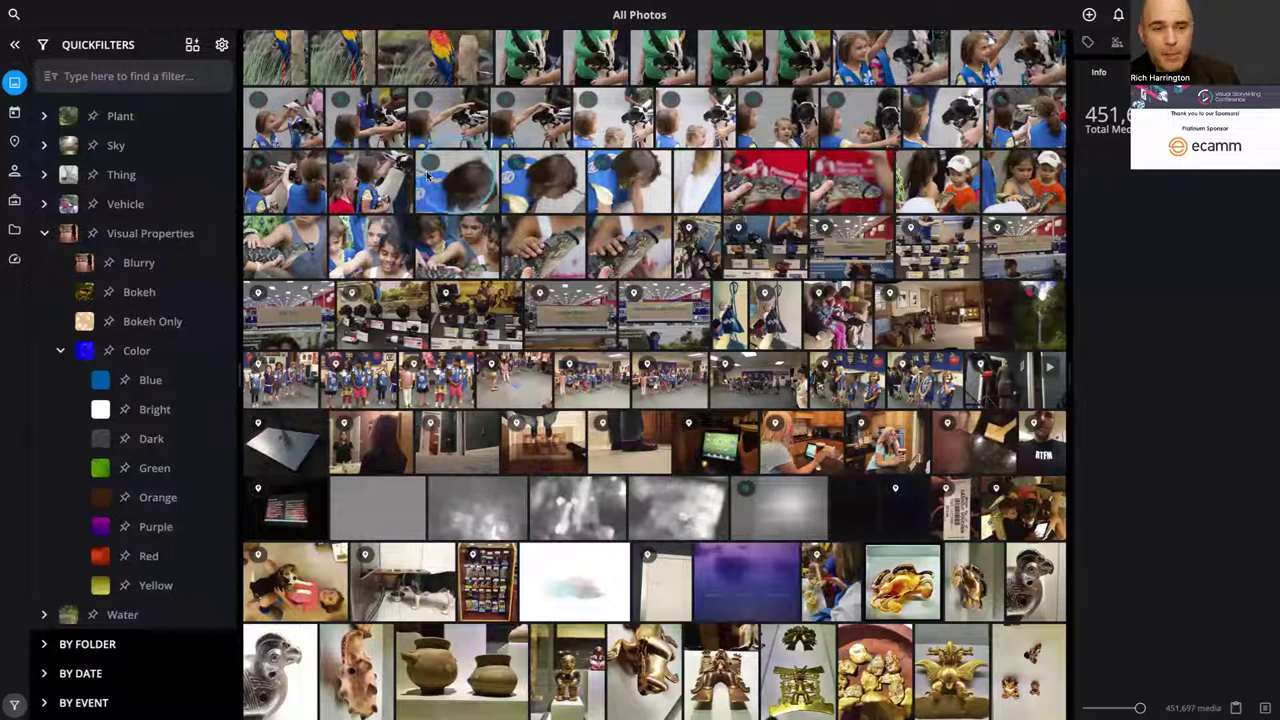
pyautogui.scroll(1, 130, 205)
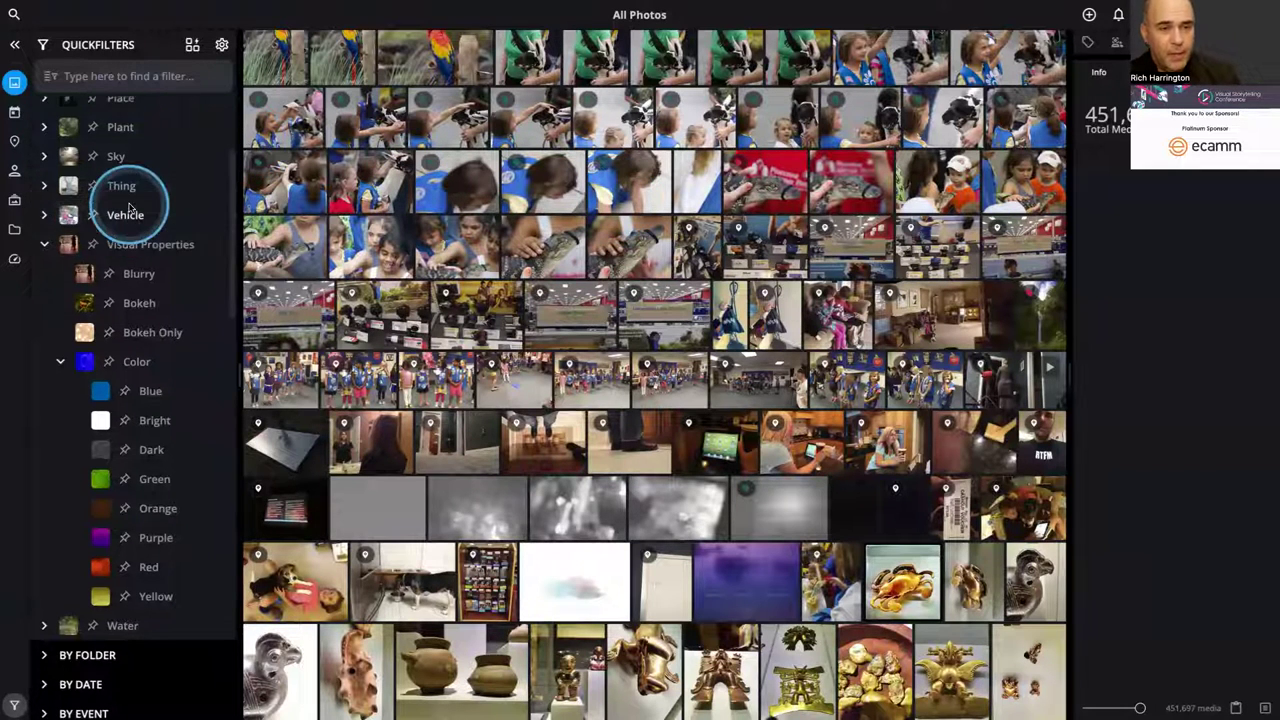
pyautogui.scroll(3, 128, 207)
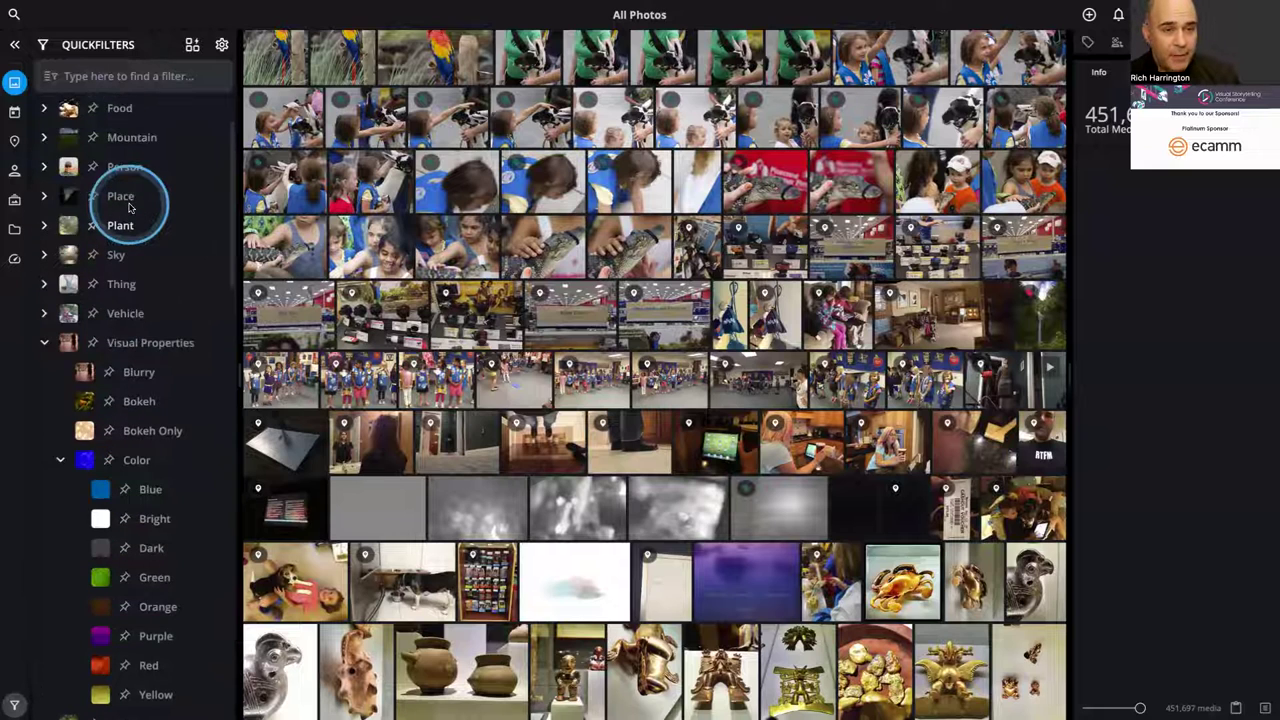
pyautogui.scroll(3, 128, 207)
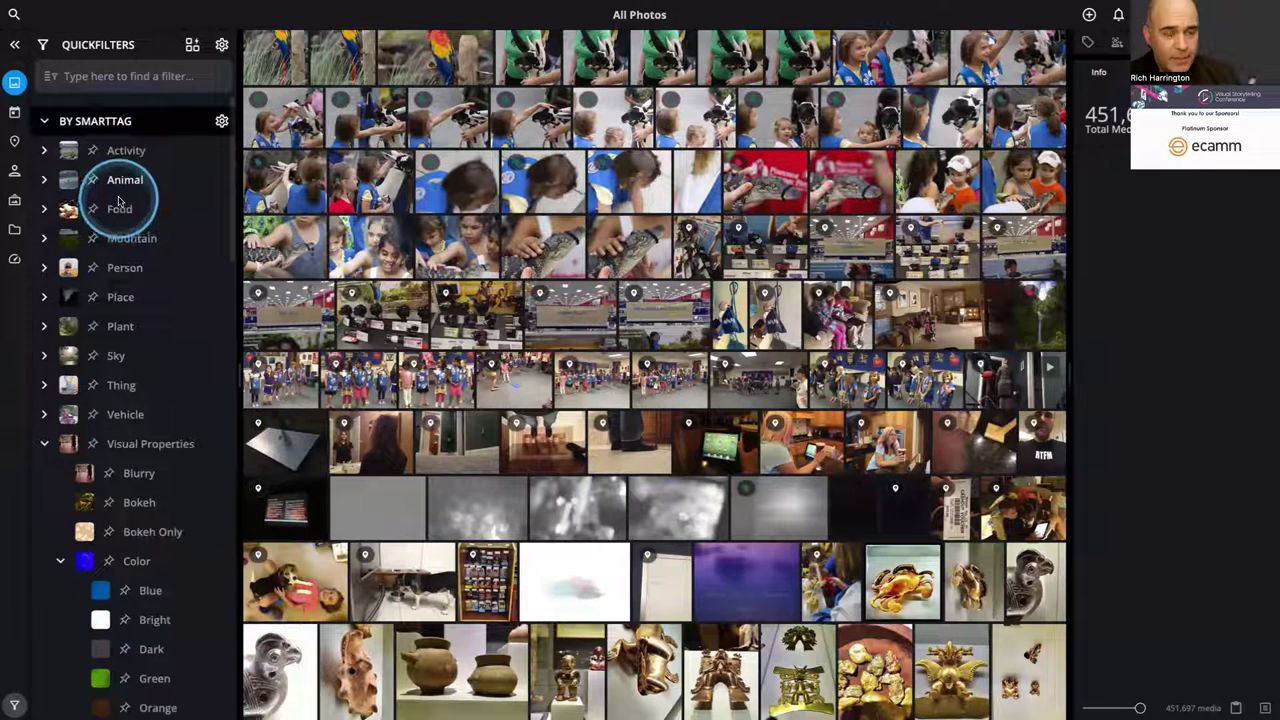
pyautogui.click(45, 200)
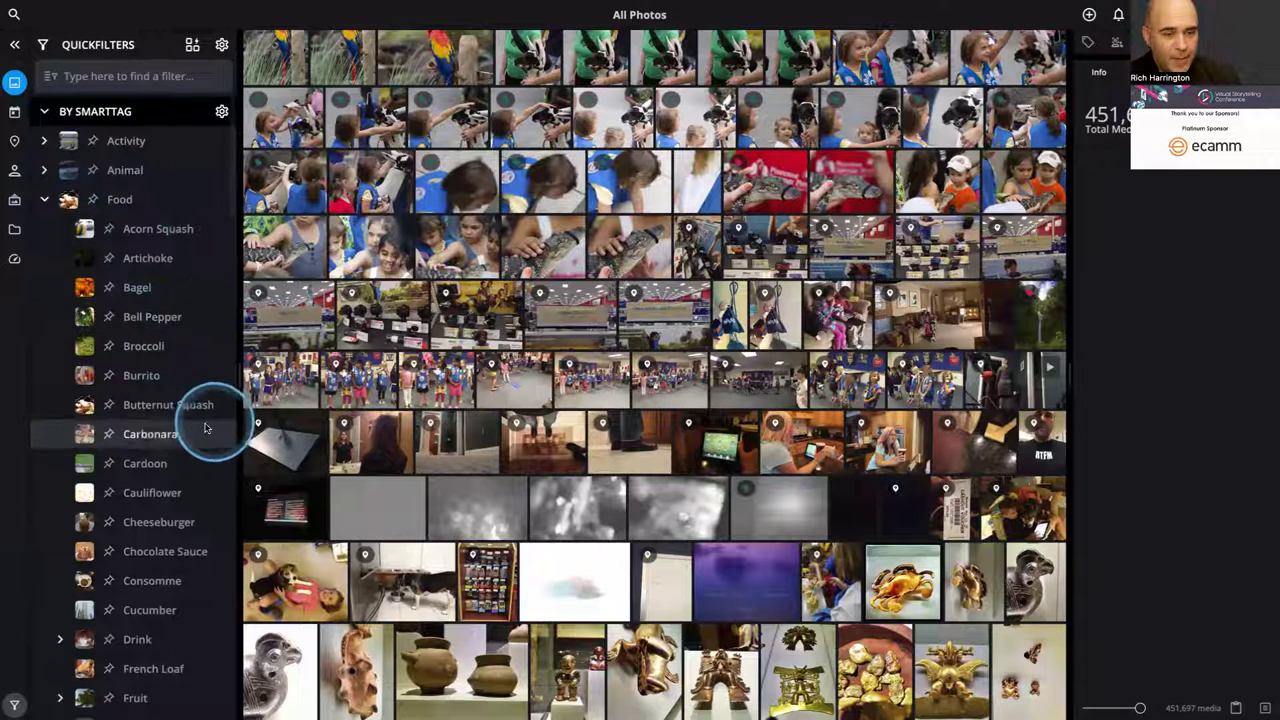
pyautogui.click(61, 640)
pyautogui.scroll(-3, 163, 563)
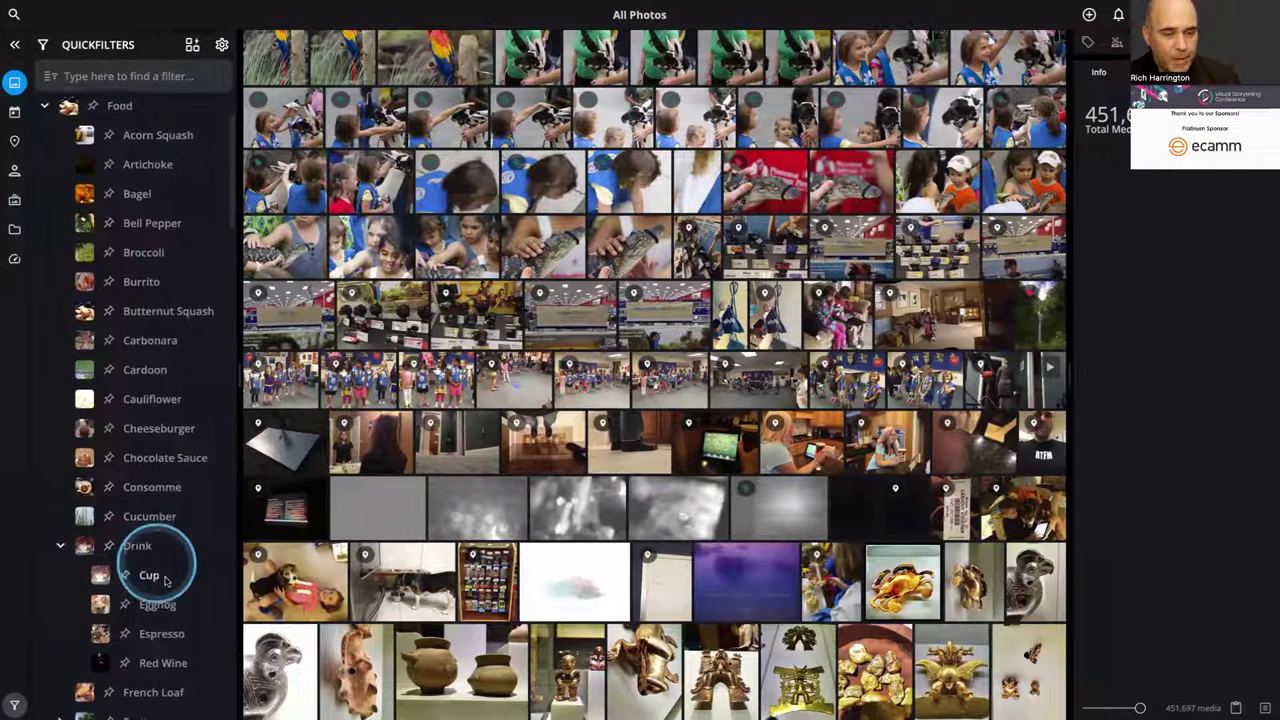
pyautogui.click(162, 631)
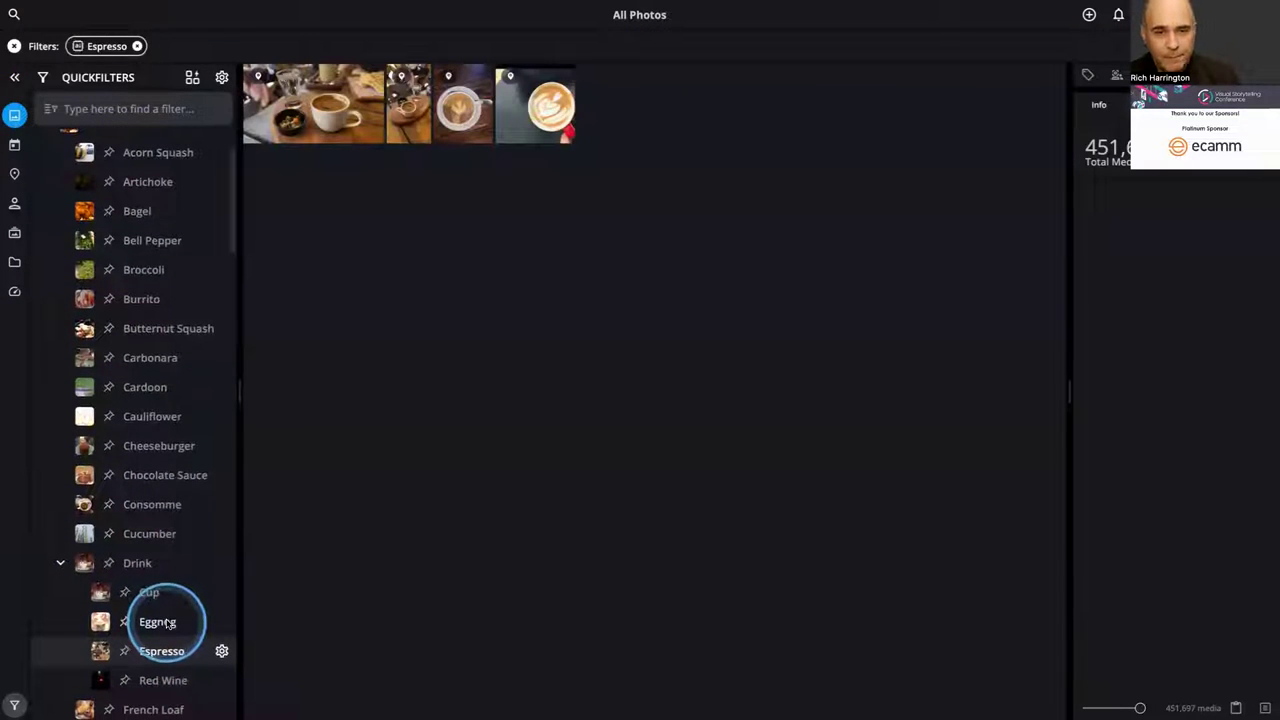
# - Filter all photos by the Cup SmartTag instead and open the first photo of the row of tea bowls
pyautogui.click(150, 593)
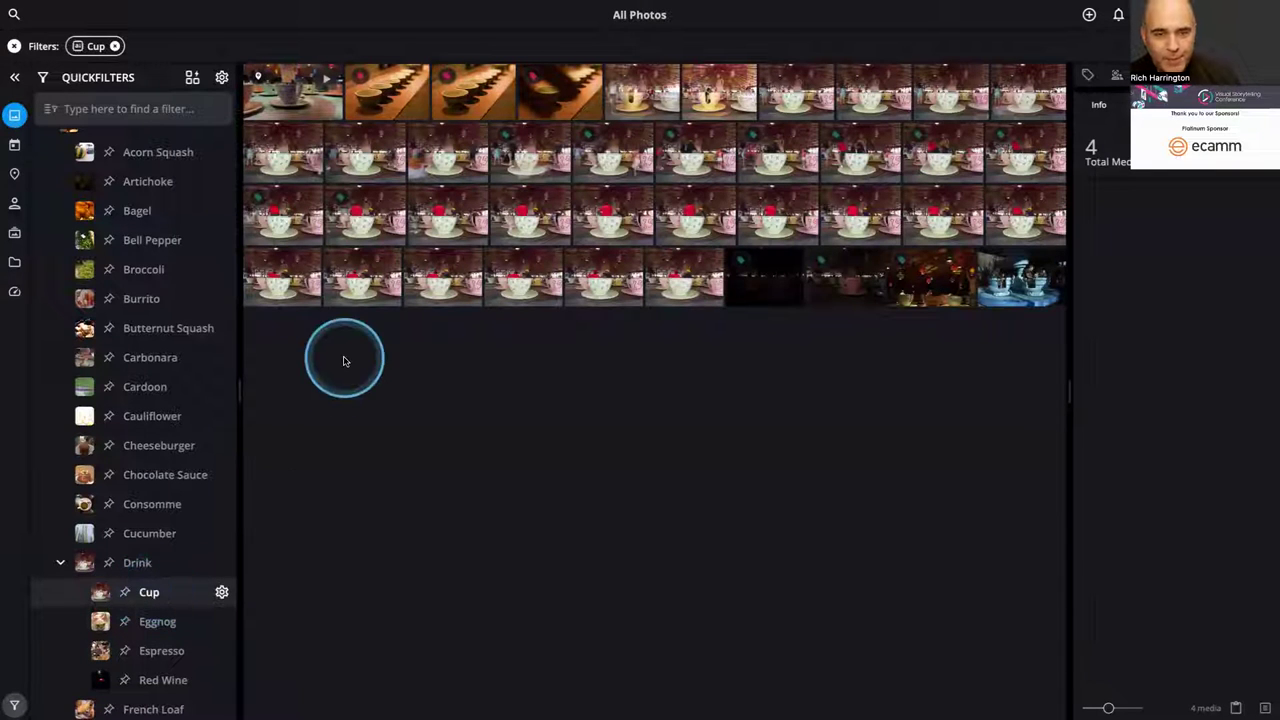
pyautogui.click(408, 103)
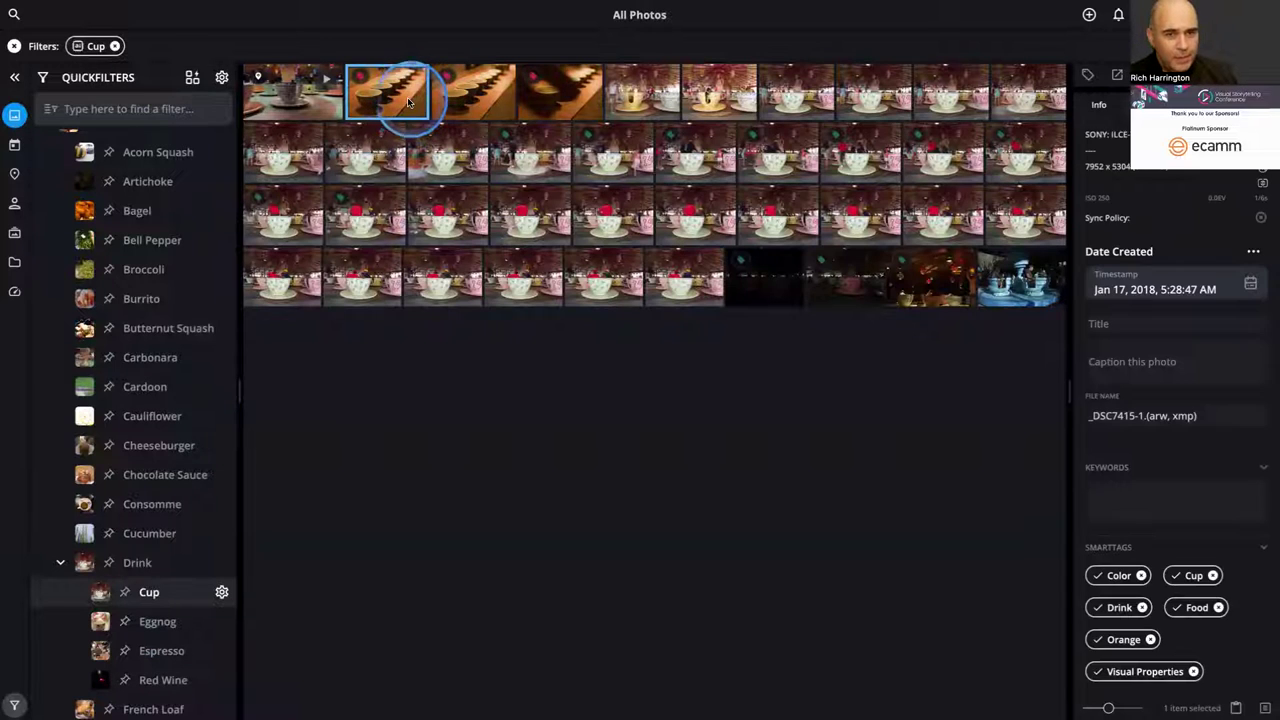
pyautogui.doubleClick(402, 106)
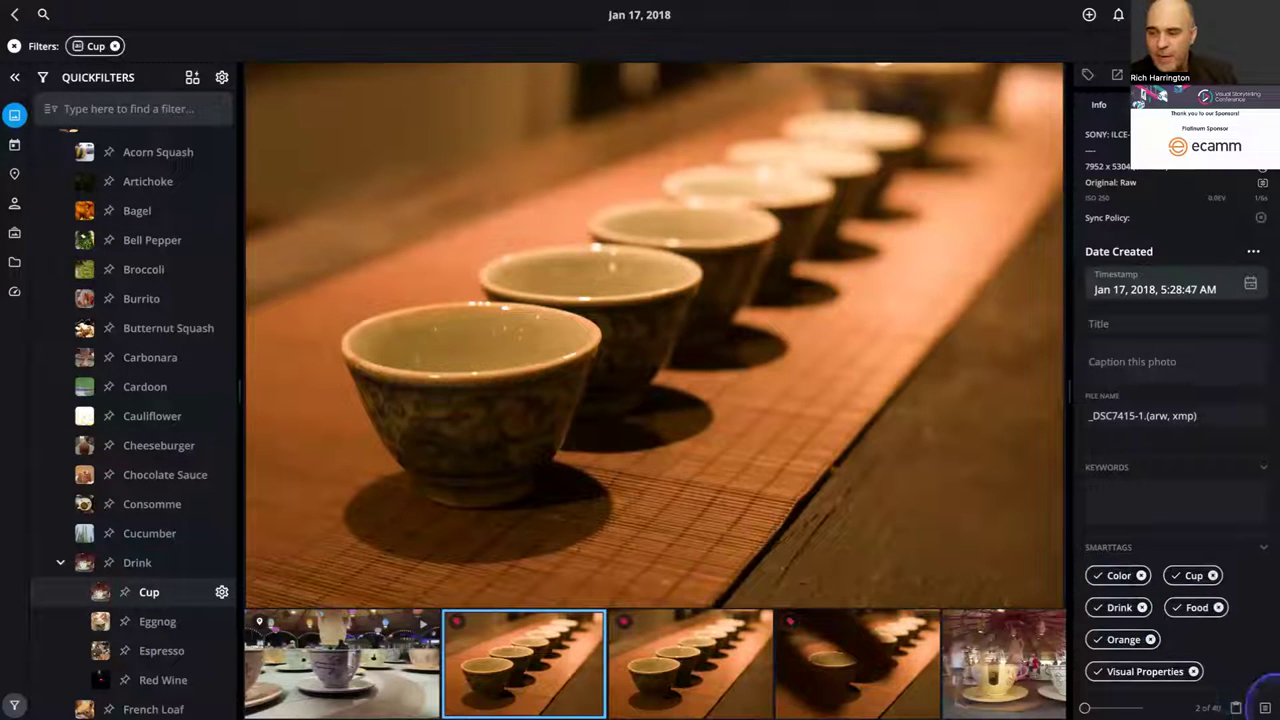
# - Show the opened photo in its folder, then return to the China folder's thumbnails and browse through them
pyautogui.click(1265, 707)
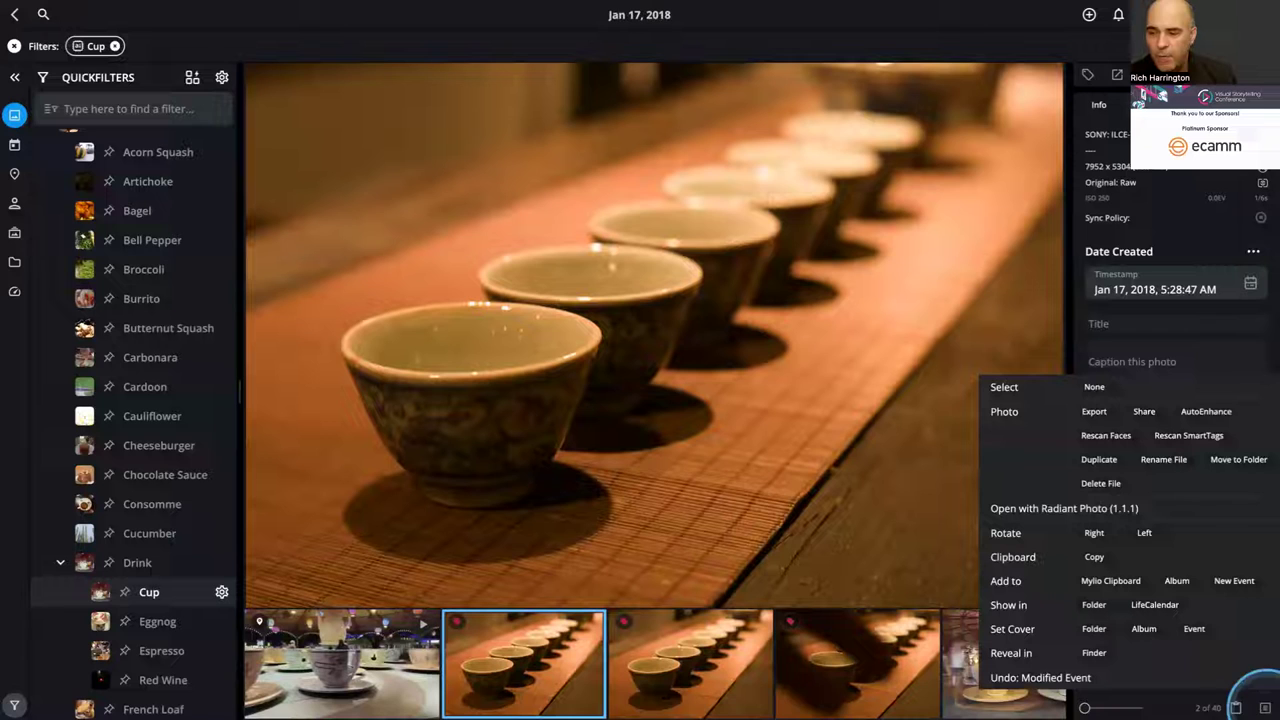
pyautogui.click(1091, 605)
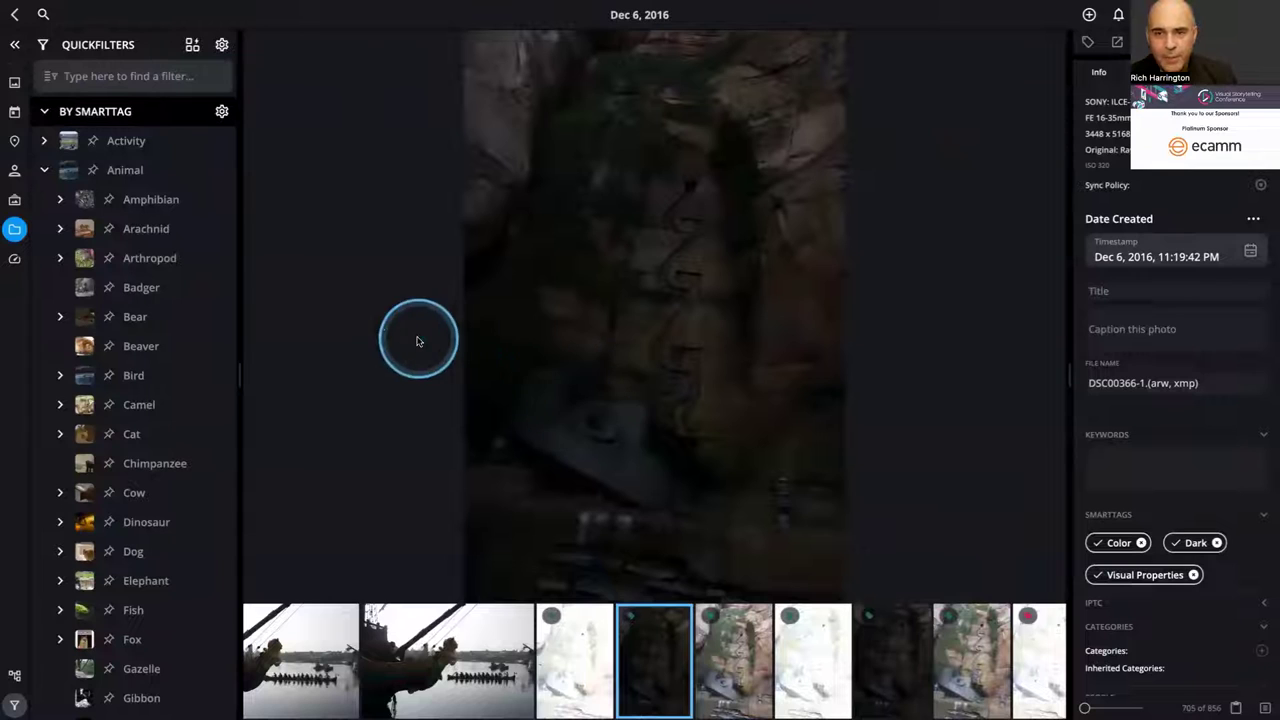
pyautogui.click(16, 16)
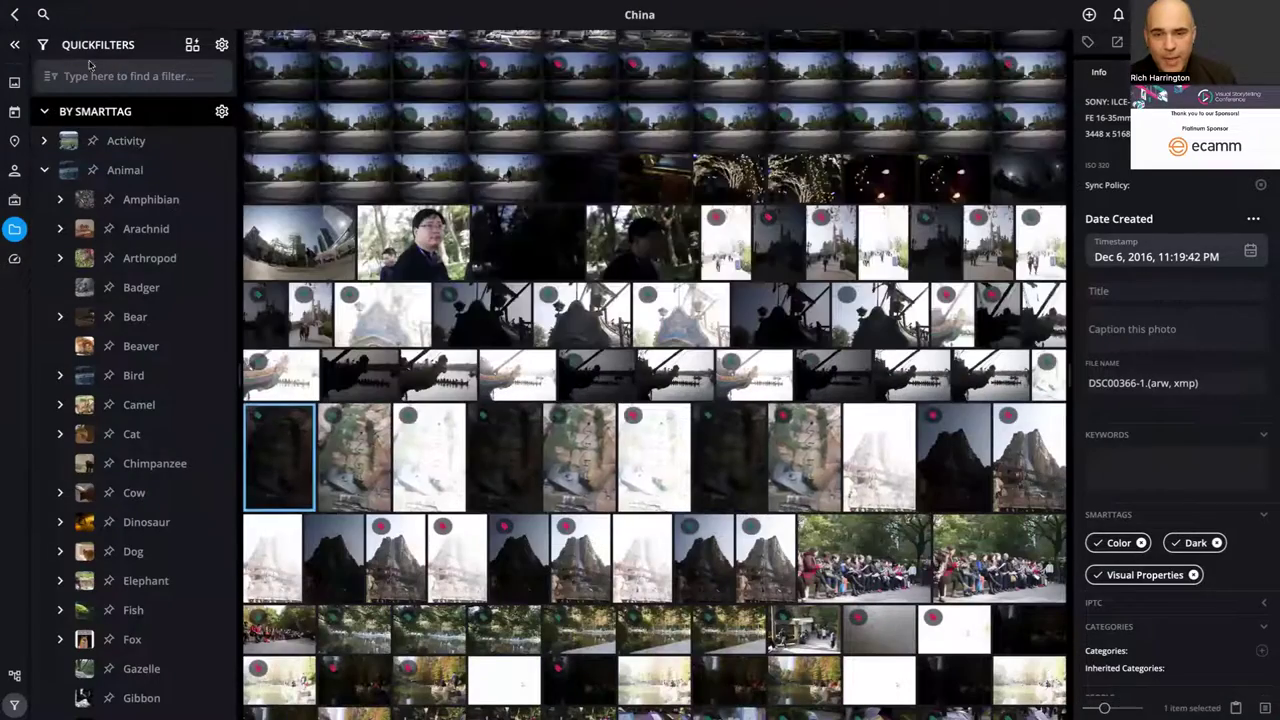
pyautogui.scroll(-1, 575, 236)
pyautogui.scroll(5, 575, 236)
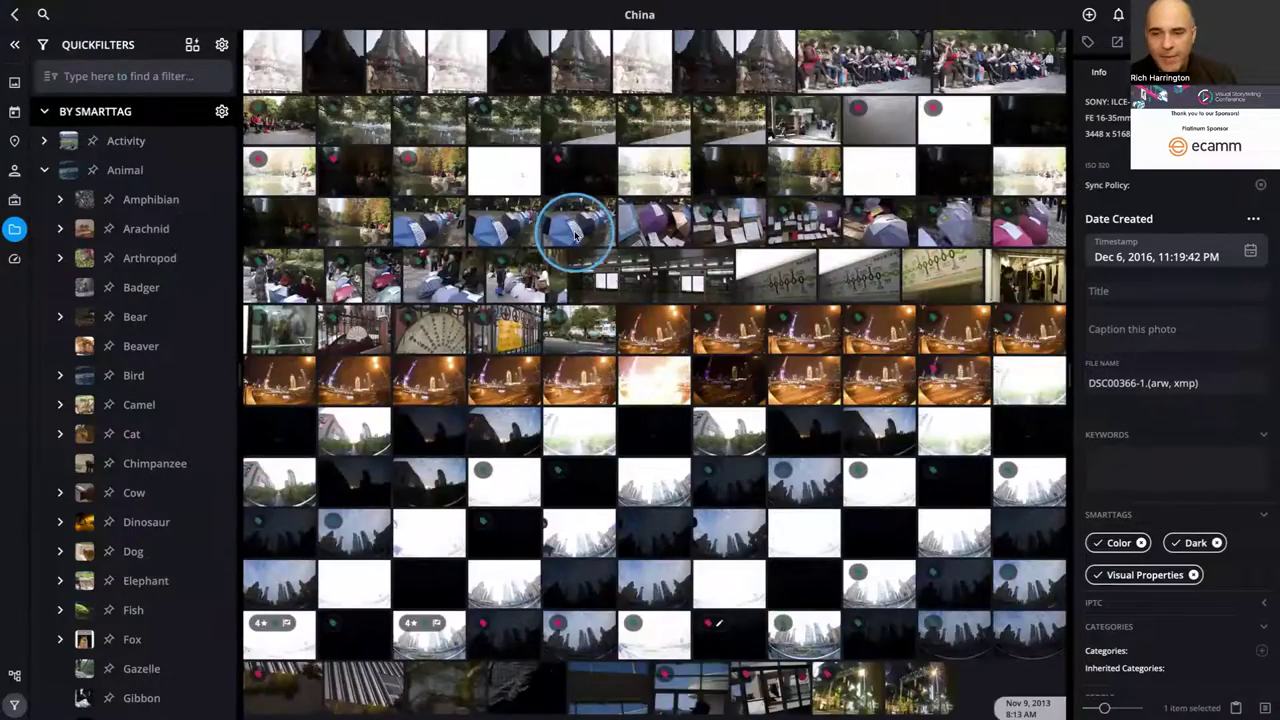
pyautogui.scroll(15, 575, 236)
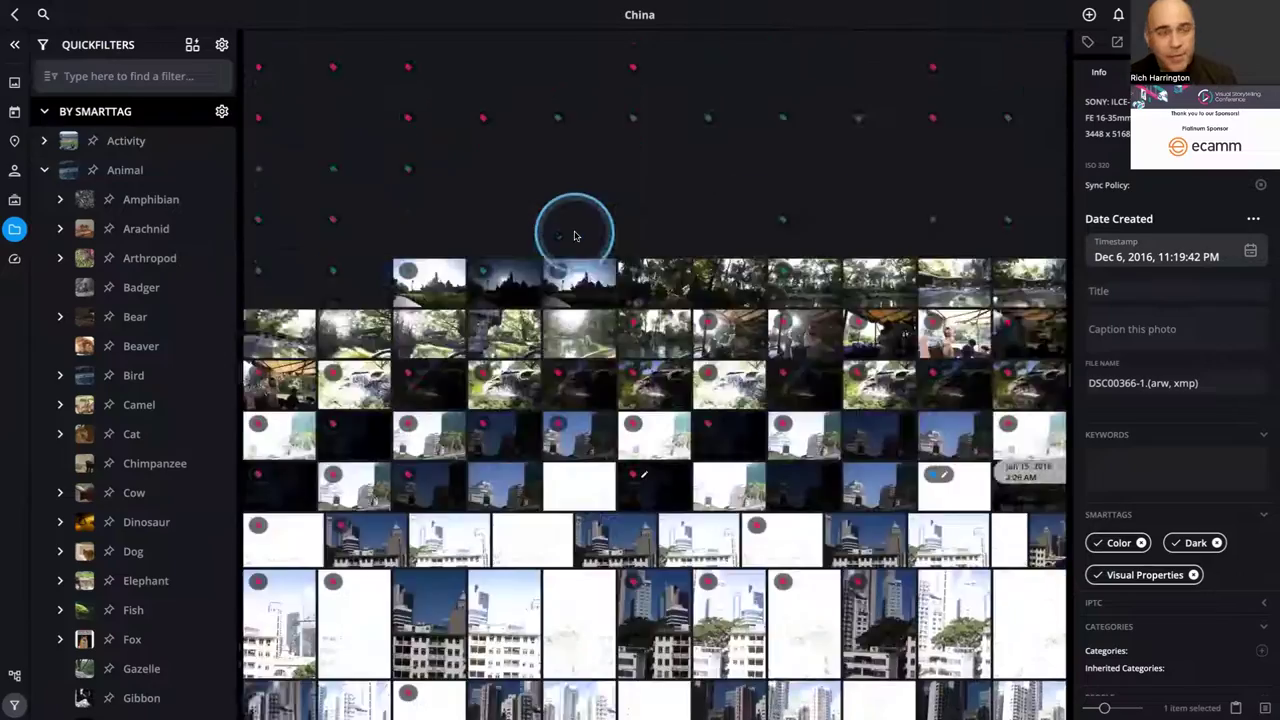
pyautogui.scroll(15, 575, 236)
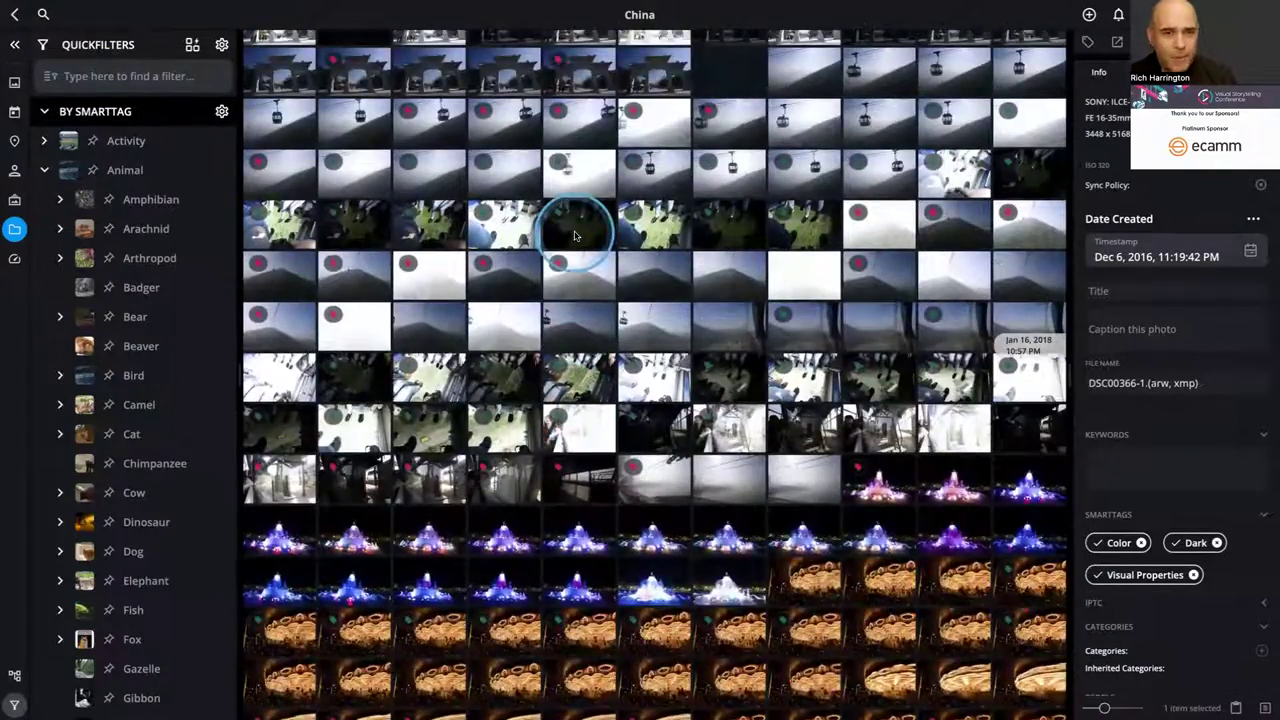
pyautogui.scroll(15, 575, 236)
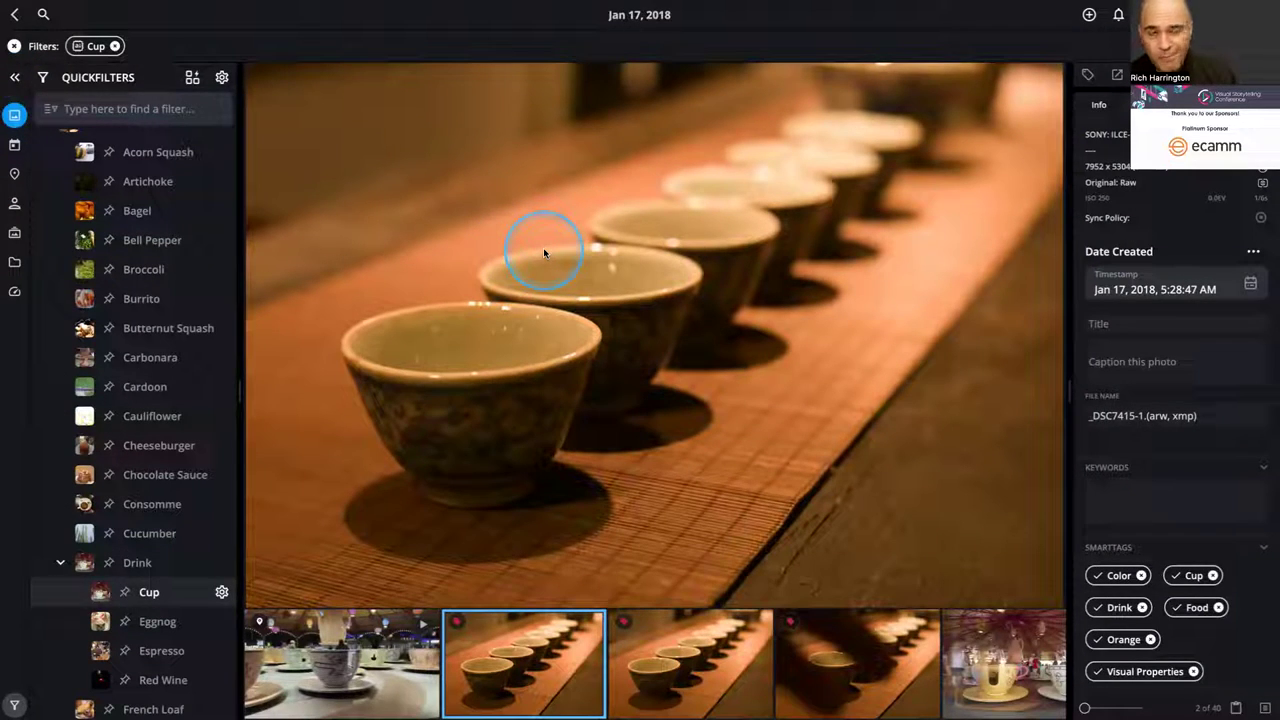
# - Go back to the Berlin Photo Week event in the LifeCalendar, then show the library's geotagged photos on the Map
pyautogui.click(15, 146)
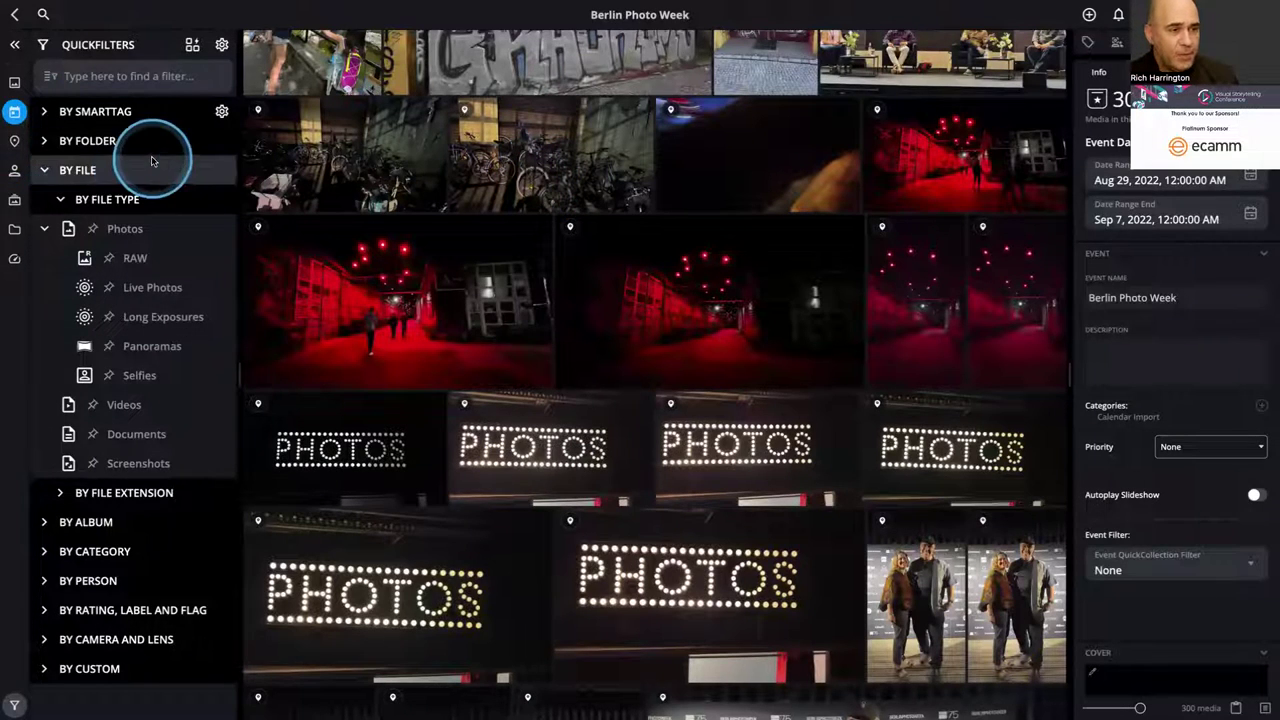
pyautogui.scroll(-1, 35, 163)
pyautogui.click(14, 141)
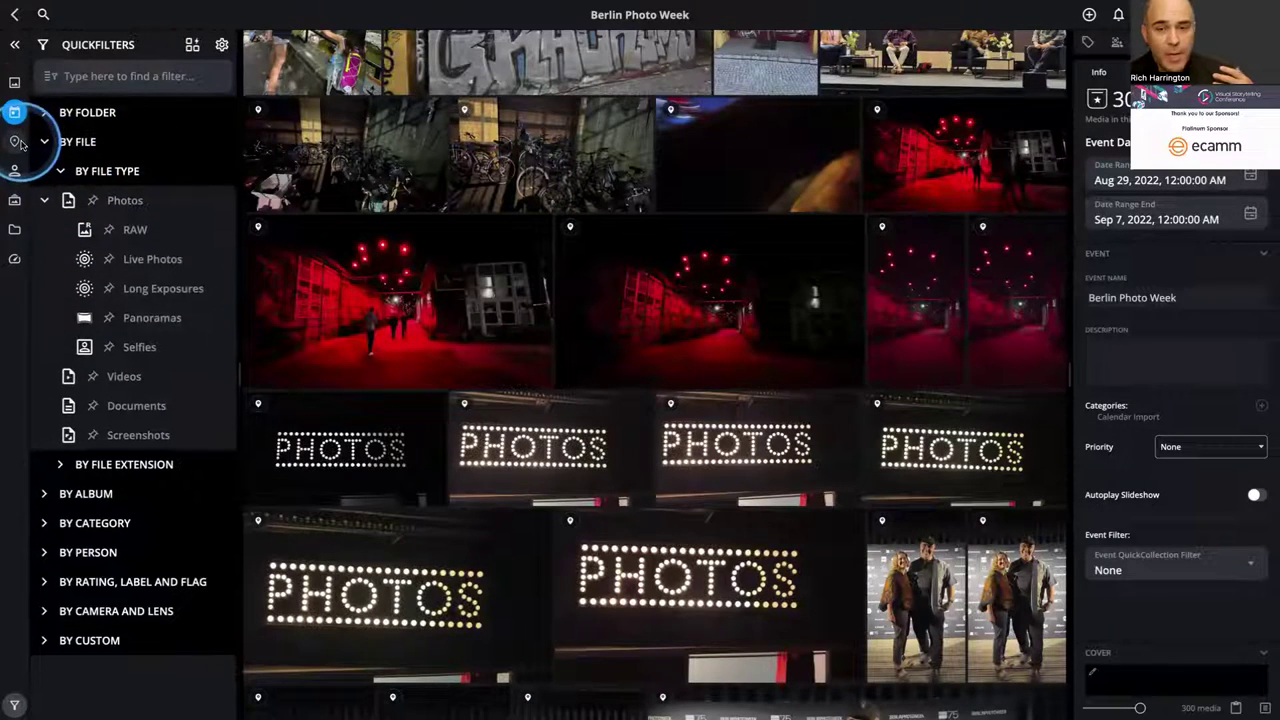
pyautogui.click(15, 15)
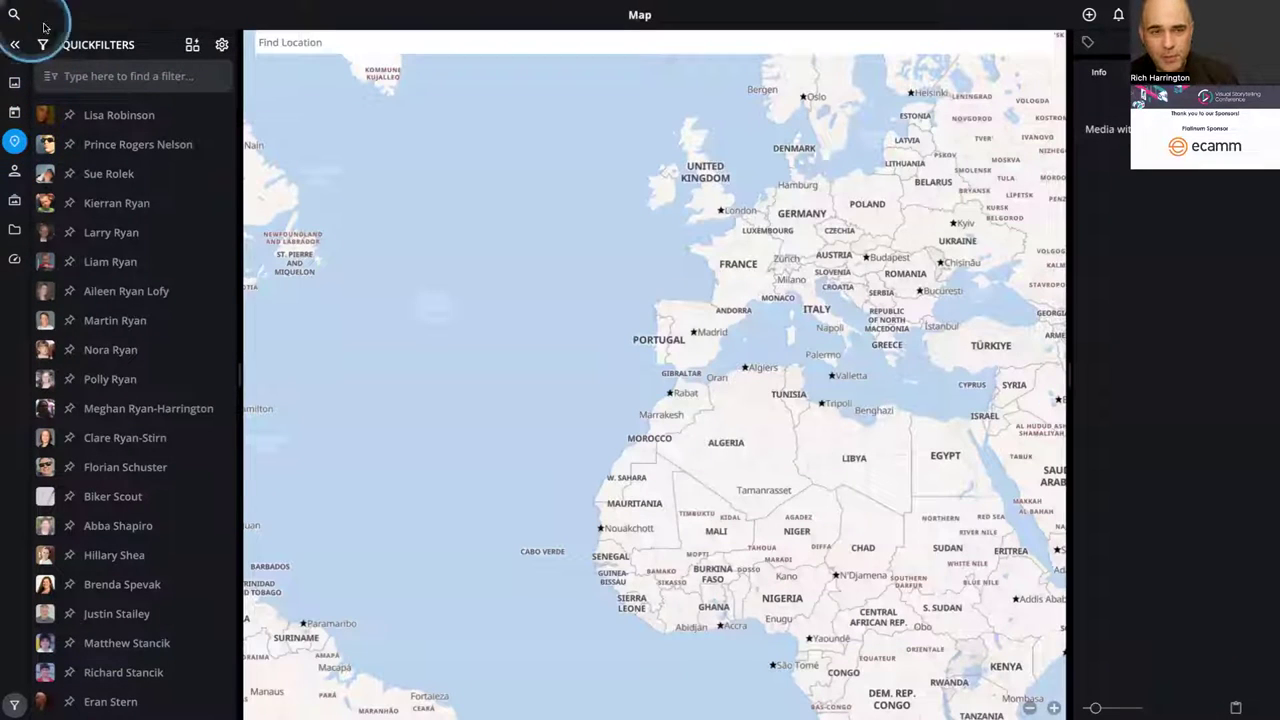
pyautogui.scroll(-3, 557, 300)
pyautogui.scroll(2, 557, 300)
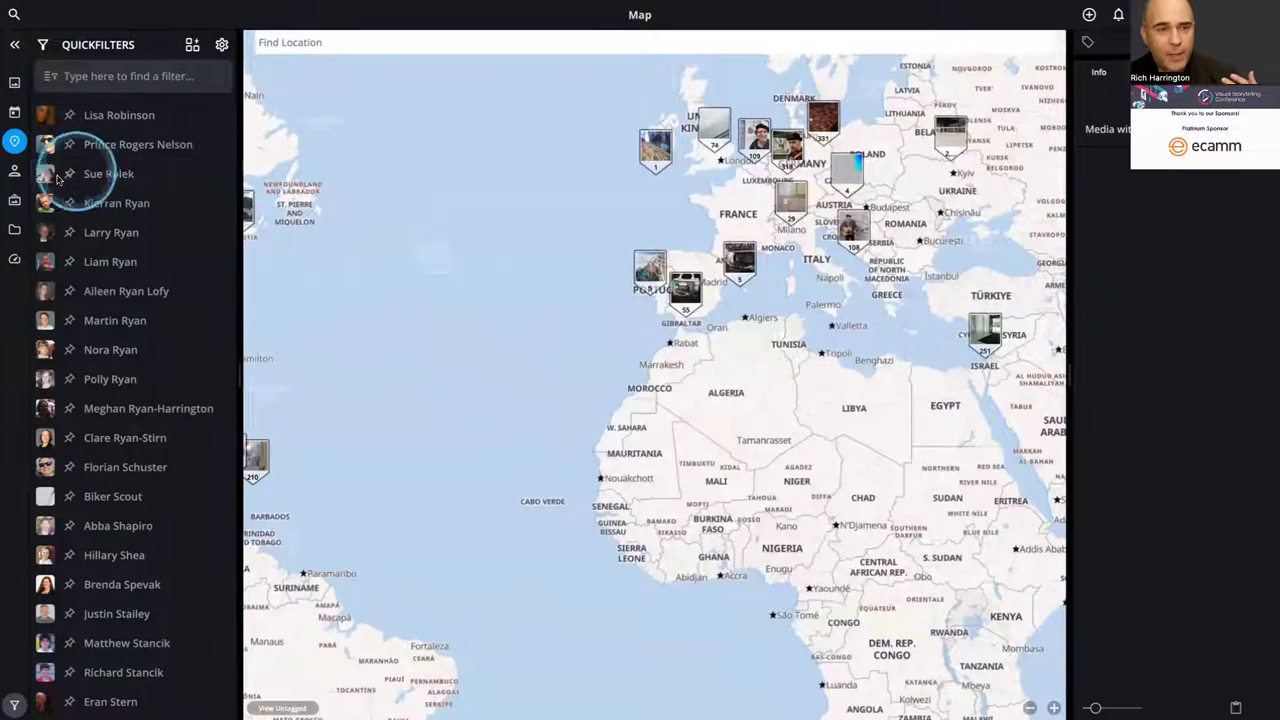
# - Switch to the People view and go back from the Untagged faces to the overview of all people
pyautogui.click(10, 174)
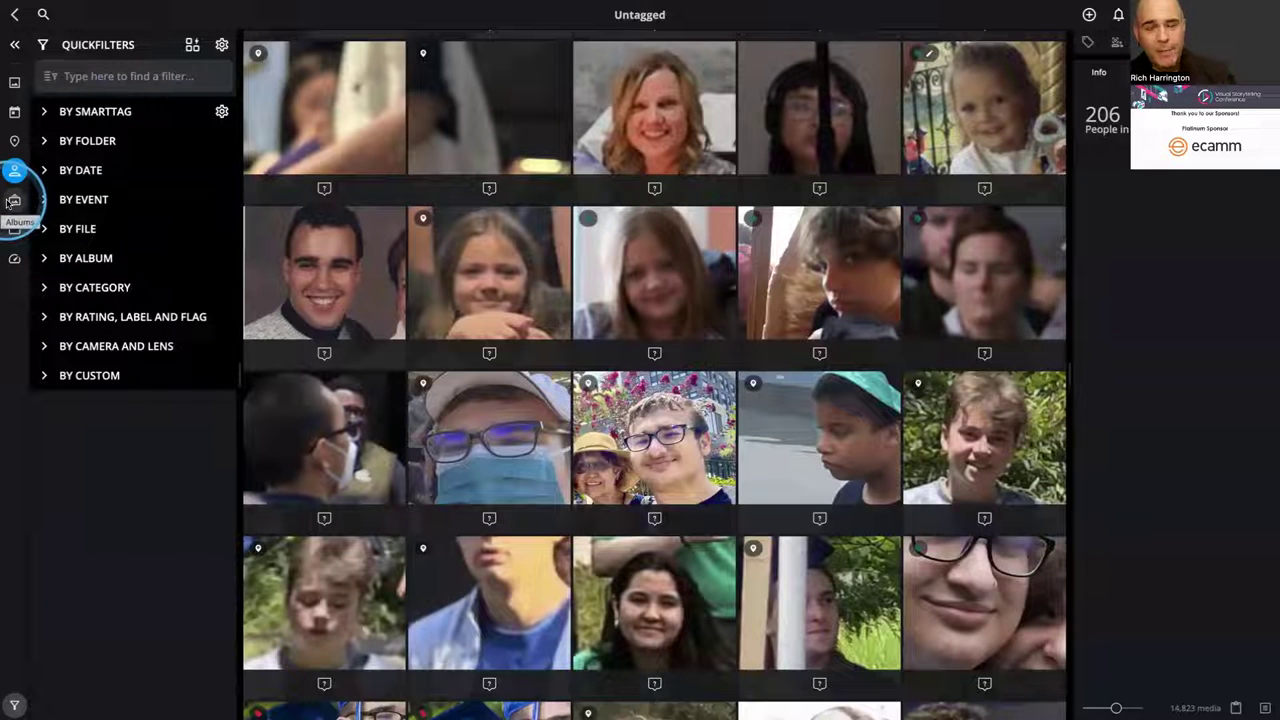
pyautogui.click(14, 15)
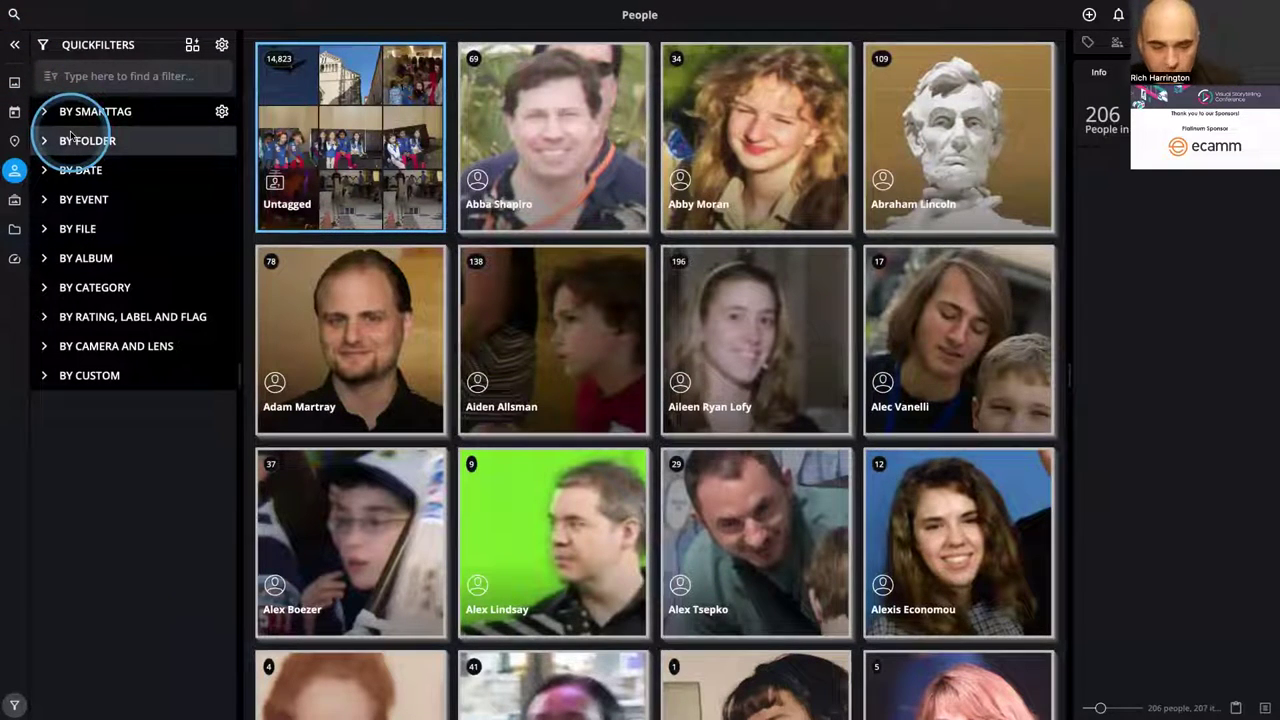
# - Switch to the Keynote presentation and start the slideshow from the OCR Search slide
pyautogui.press('super+Tab')
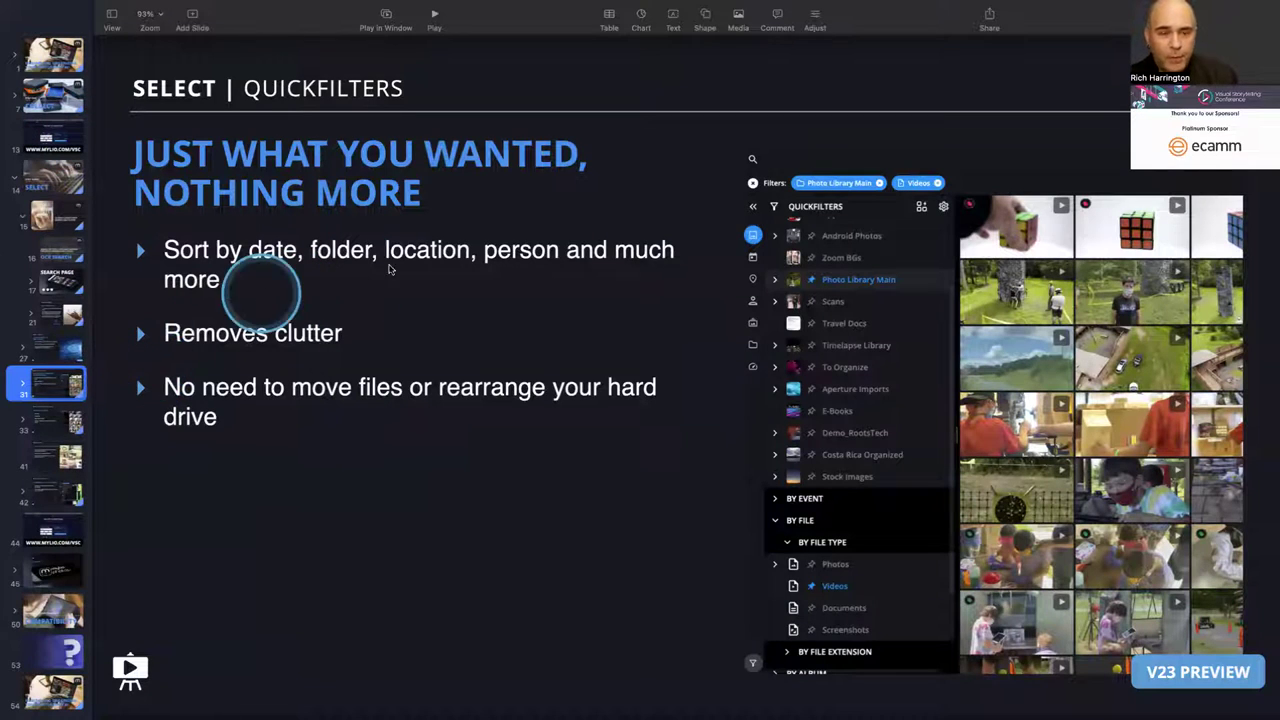
pyautogui.click(60, 248)
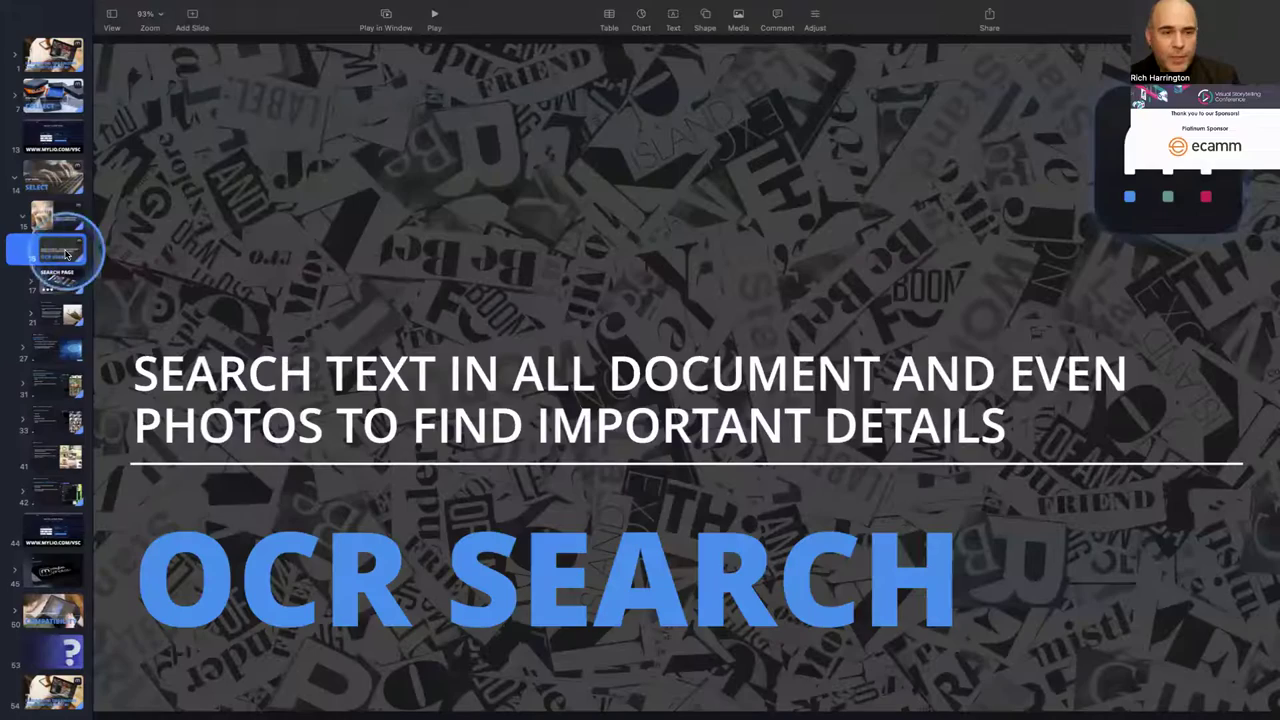
pyautogui.click(433, 17)
# - Advance the slideshow past the search page and touch-based culling slides to the QuickReview phone demo
pyautogui.press('Right')
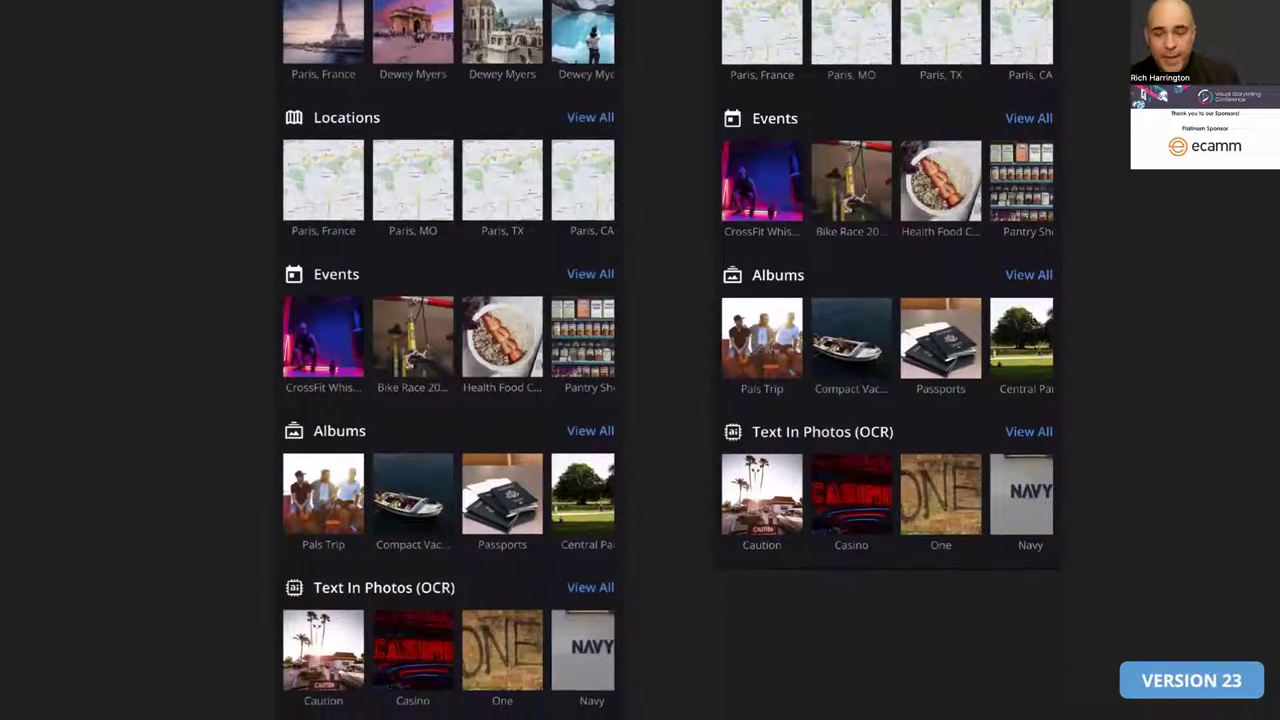
pyautogui.press('Right')
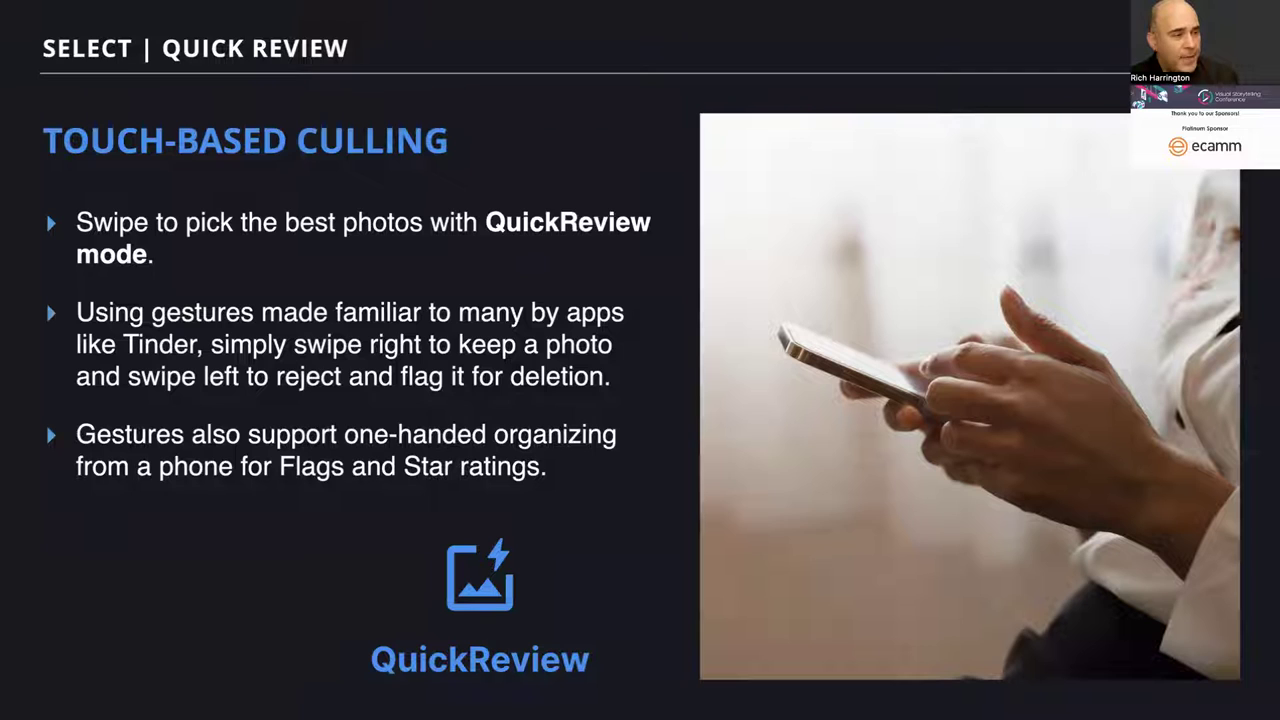
pyautogui.press('Right')
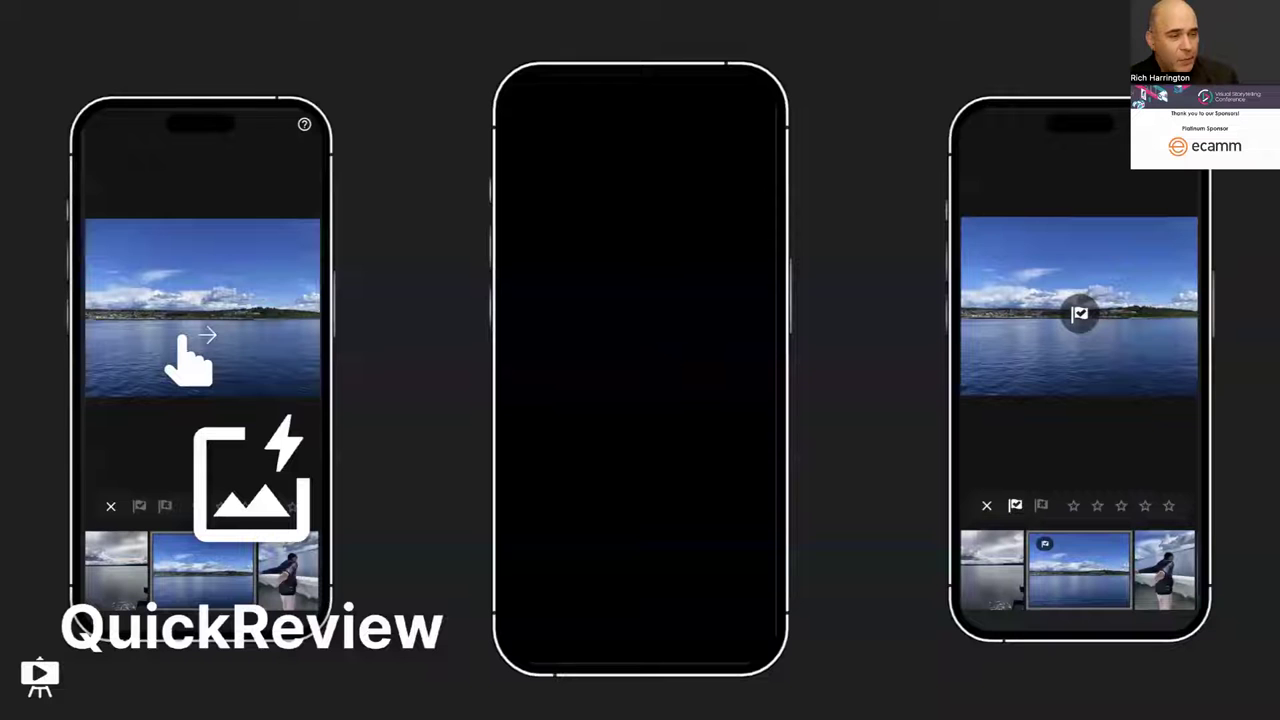